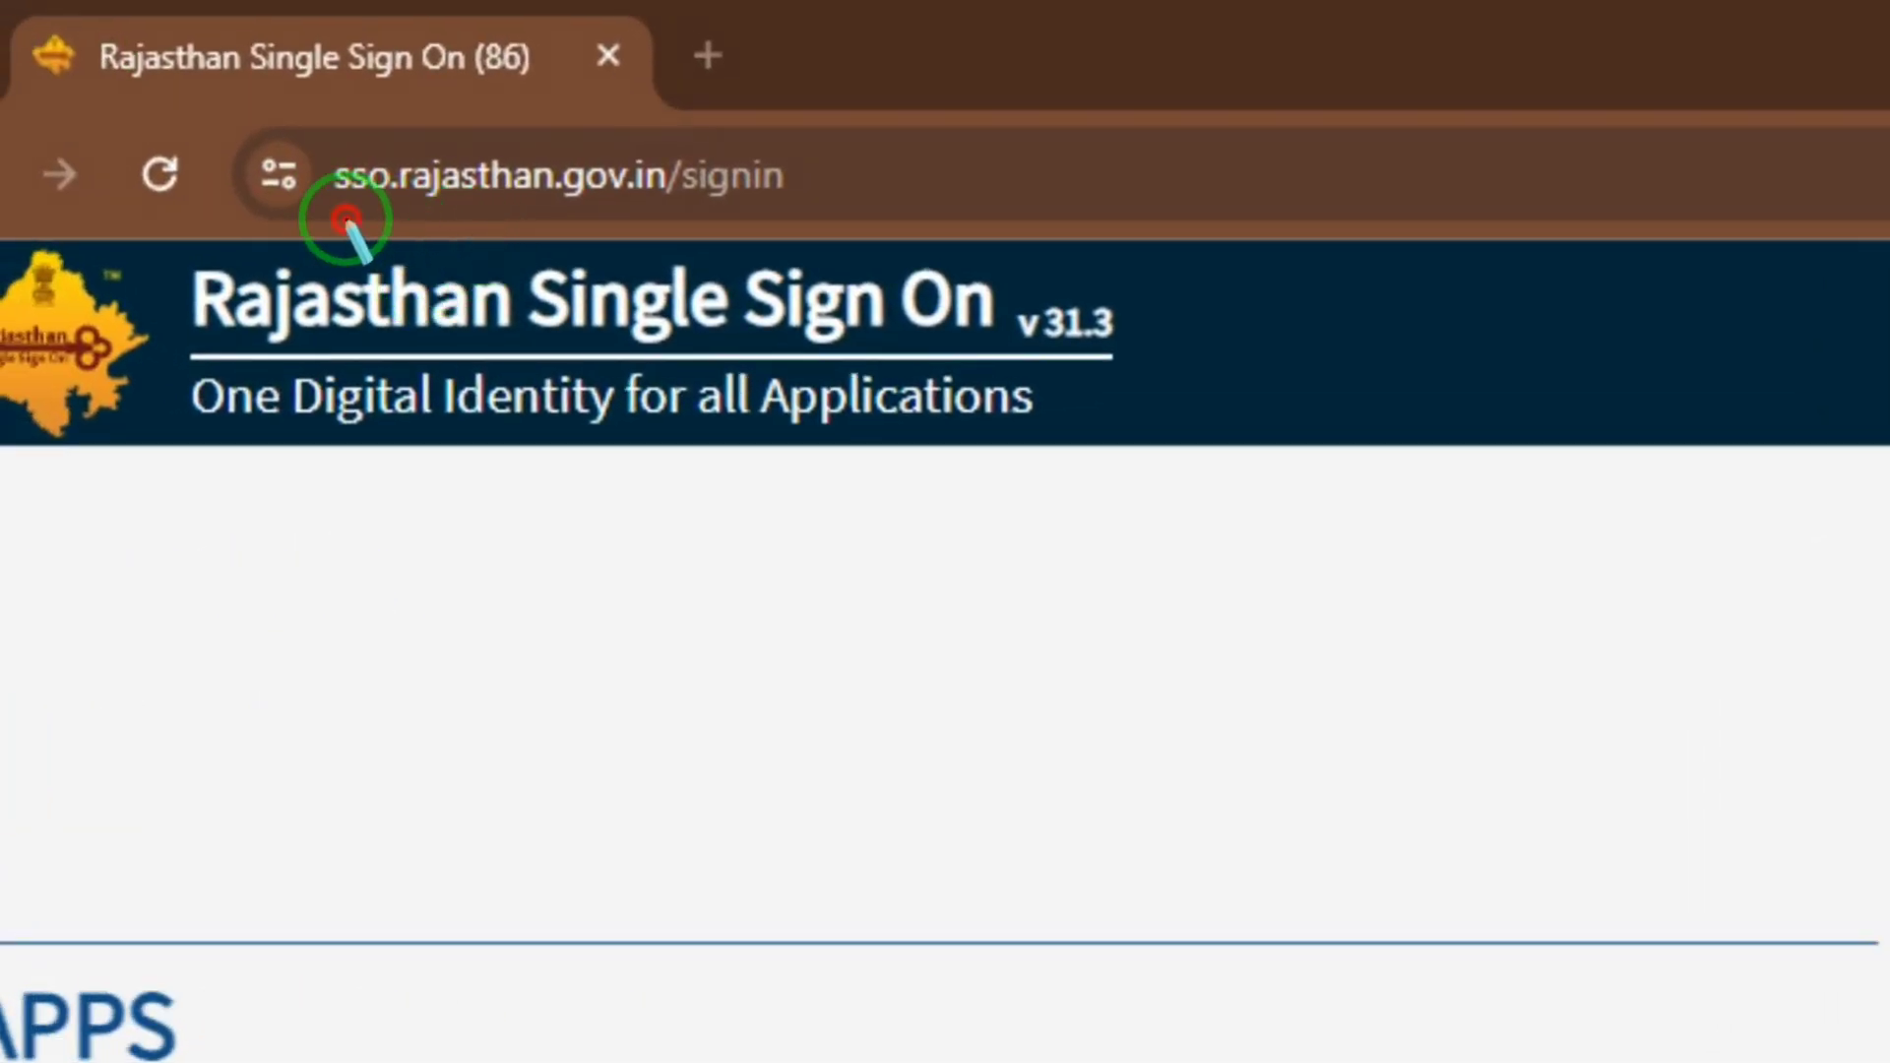
# - Review the Rajasthan Single Sign On page's address and its SSOID, password, captcha and login options
pyautogui.moveTo(345, 218); pyautogui.dragTo(613, 241)
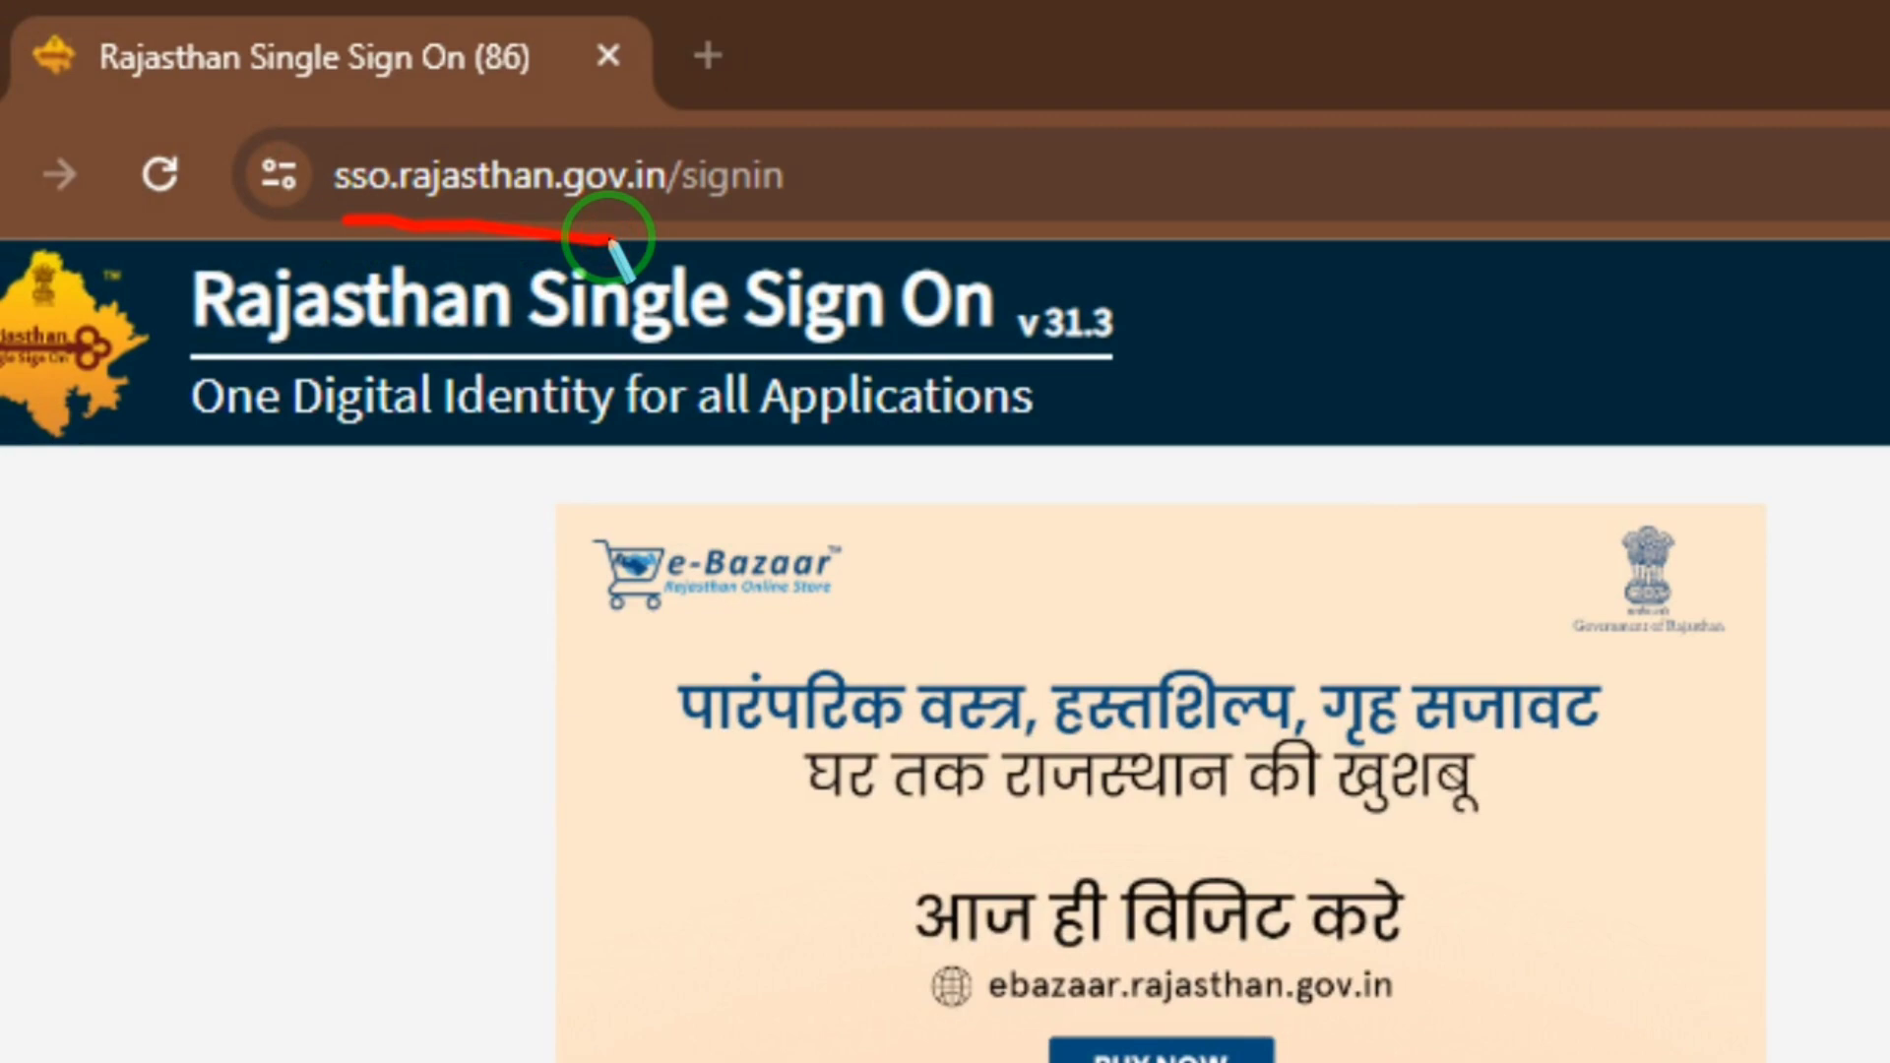
pyautogui.rightClick(619, 243)
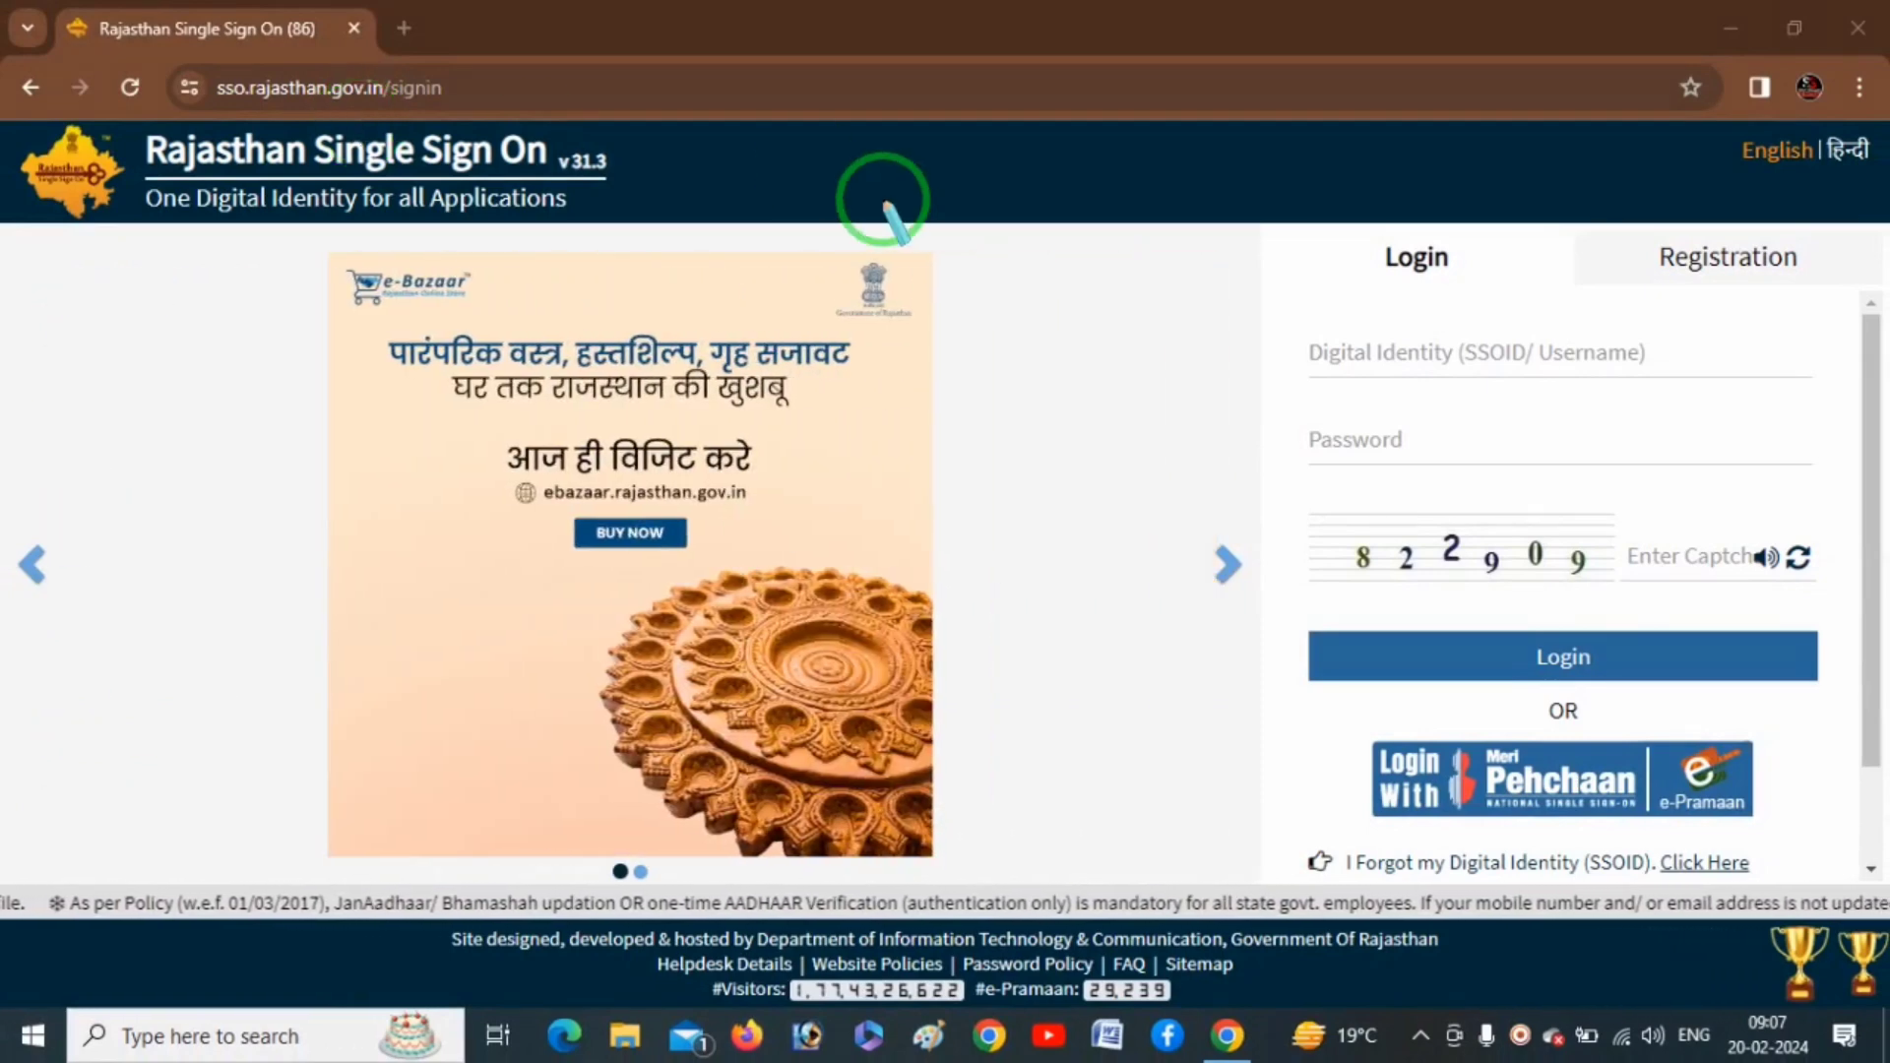
pyautogui.moveTo(1449, 374); pyautogui.dragTo(1710, 361)
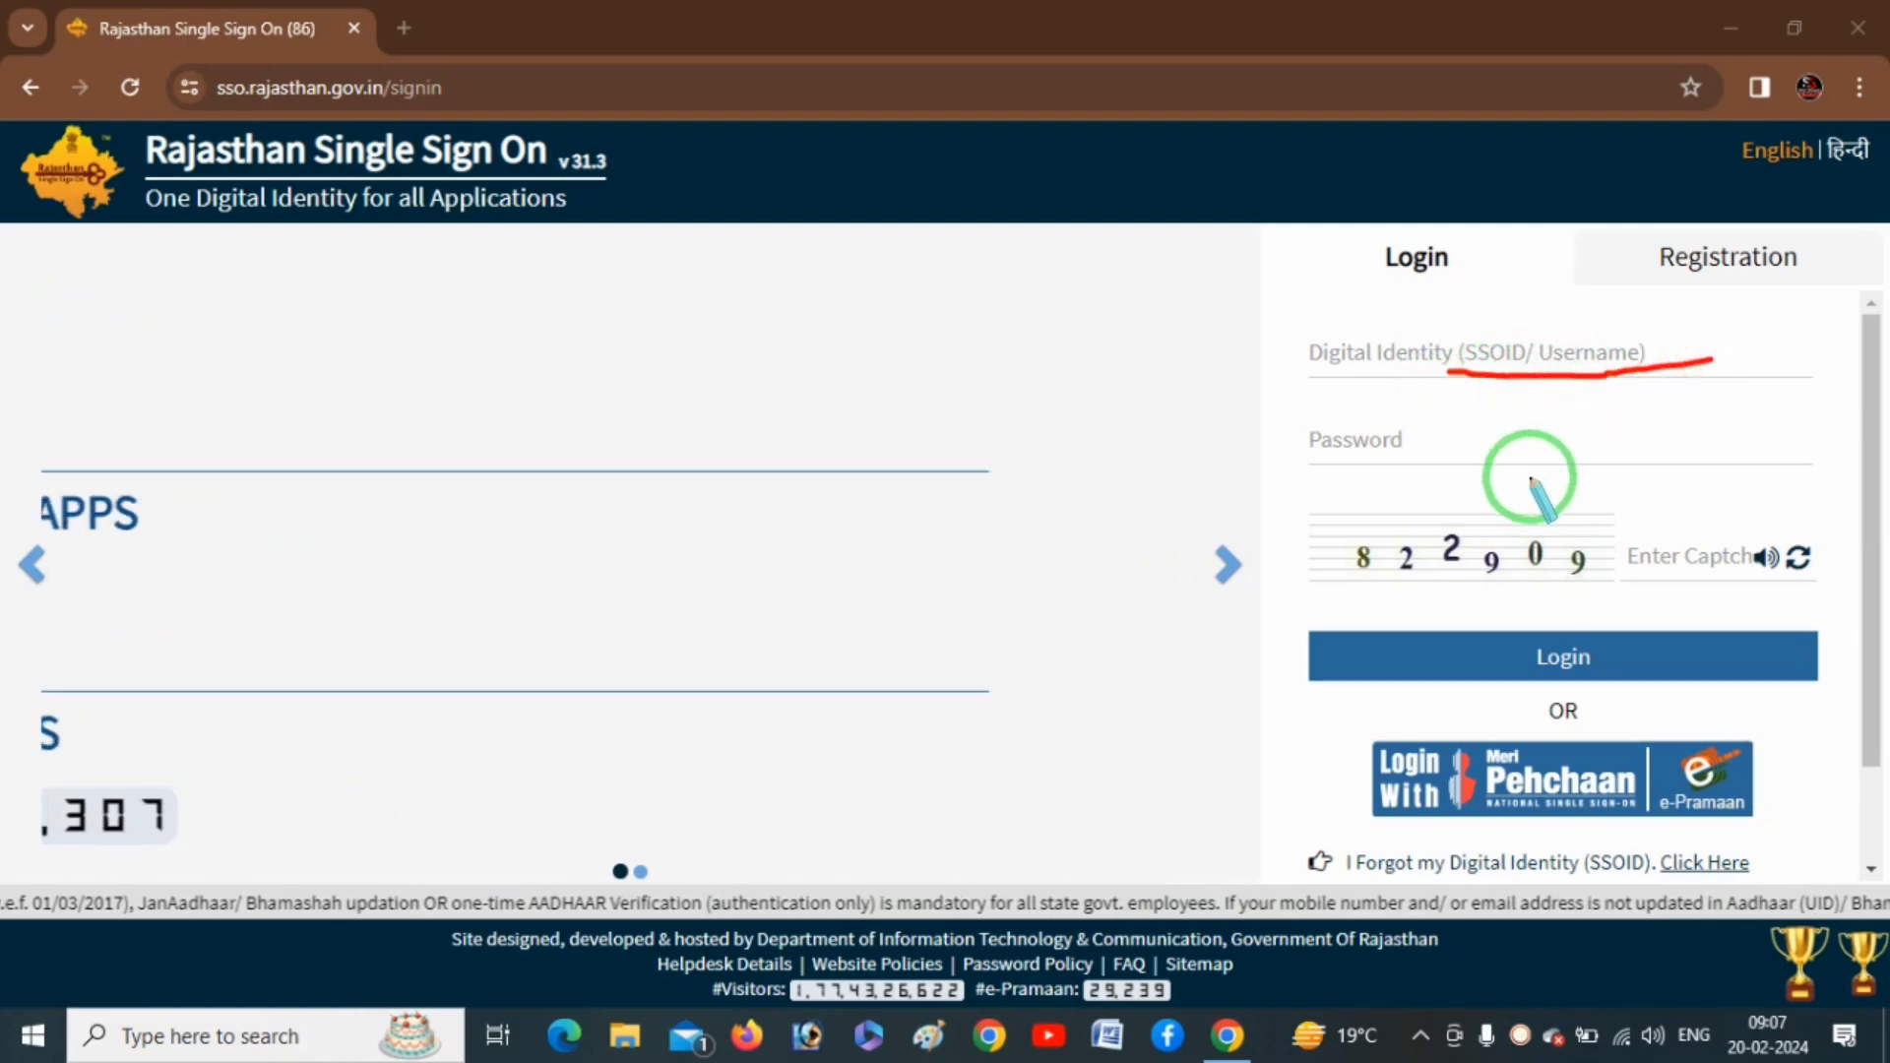
pyautogui.moveTo(1381, 431)
pyautogui.mouseDown()
pyautogui.moveTo(1452, 477)
pyautogui.moveTo(1620, 425)
pyautogui.mouseUp()
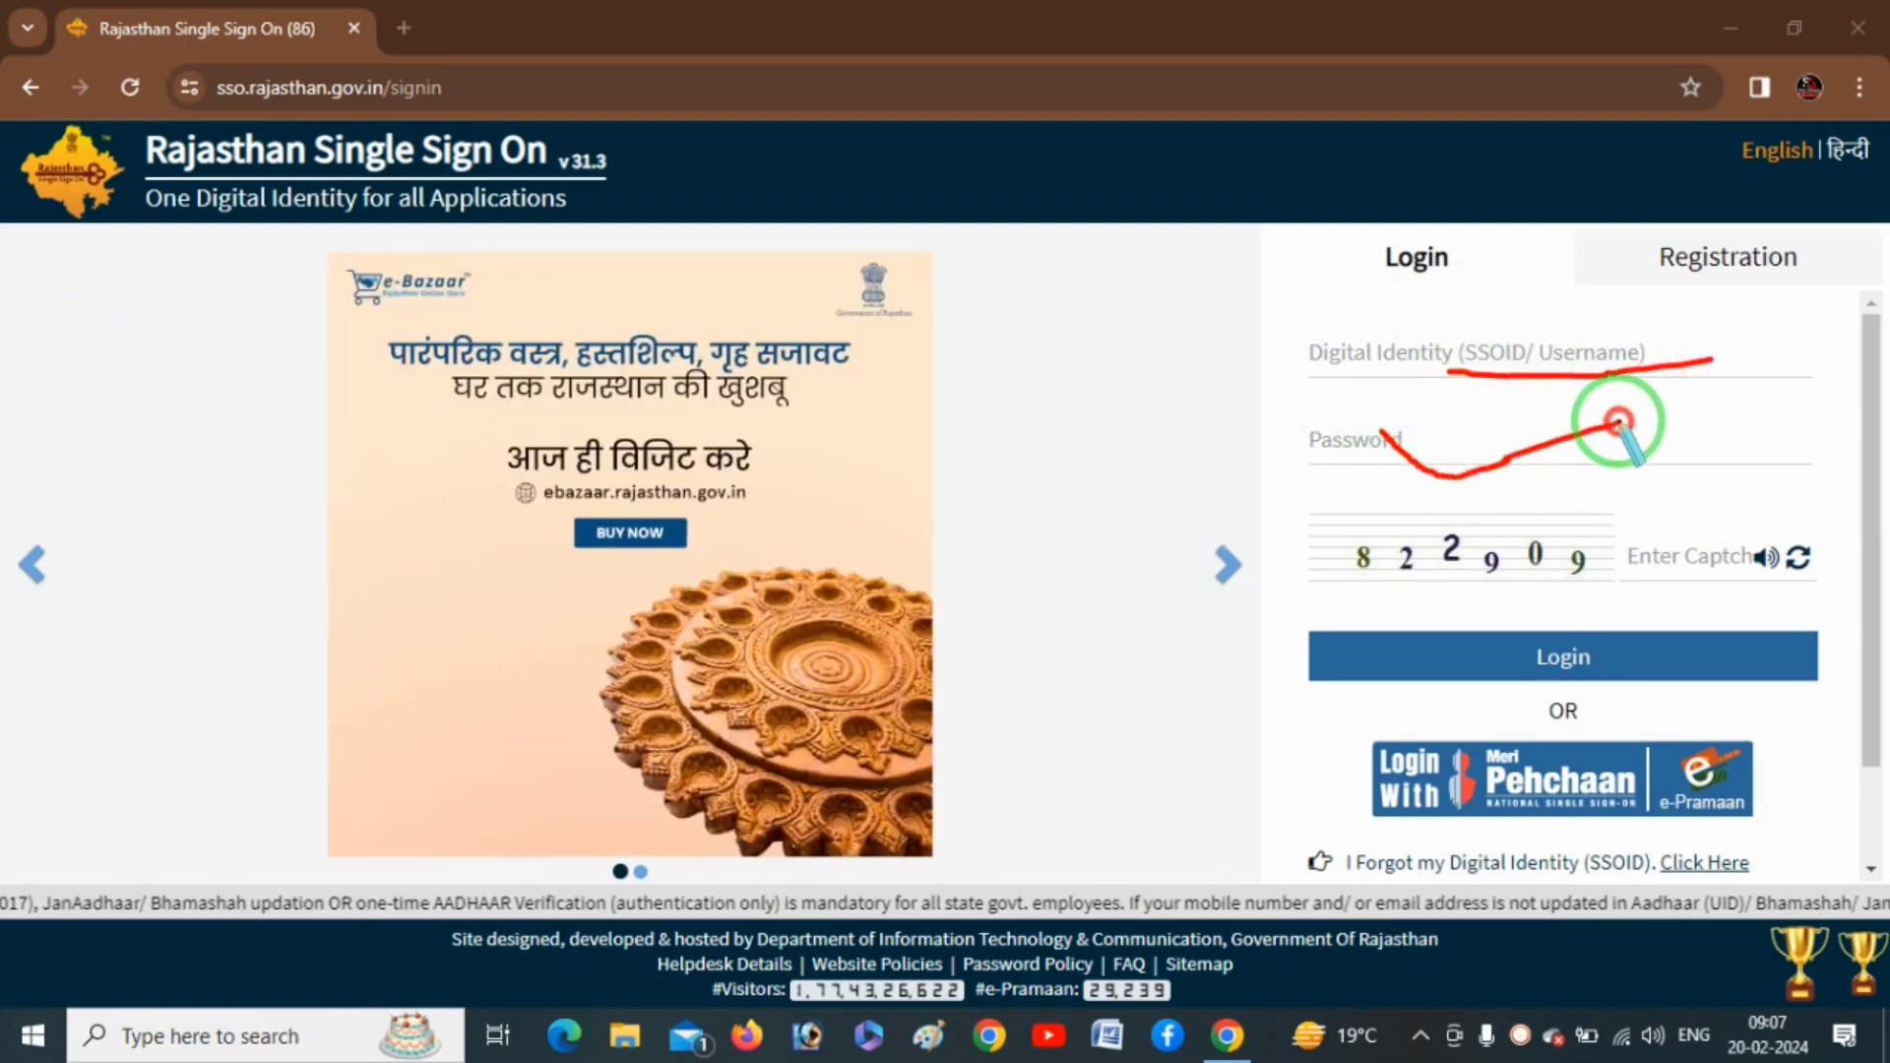
pyautogui.moveTo(1333, 602)
pyautogui.mouseDown()
pyautogui.moveTo(1405, 616)
pyautogui.moveTo(1616, 552)
pyautogui.moveTo(1430, 508)
pyautogui.moveTo(1481, 638)
pyautogui.mouseUp()
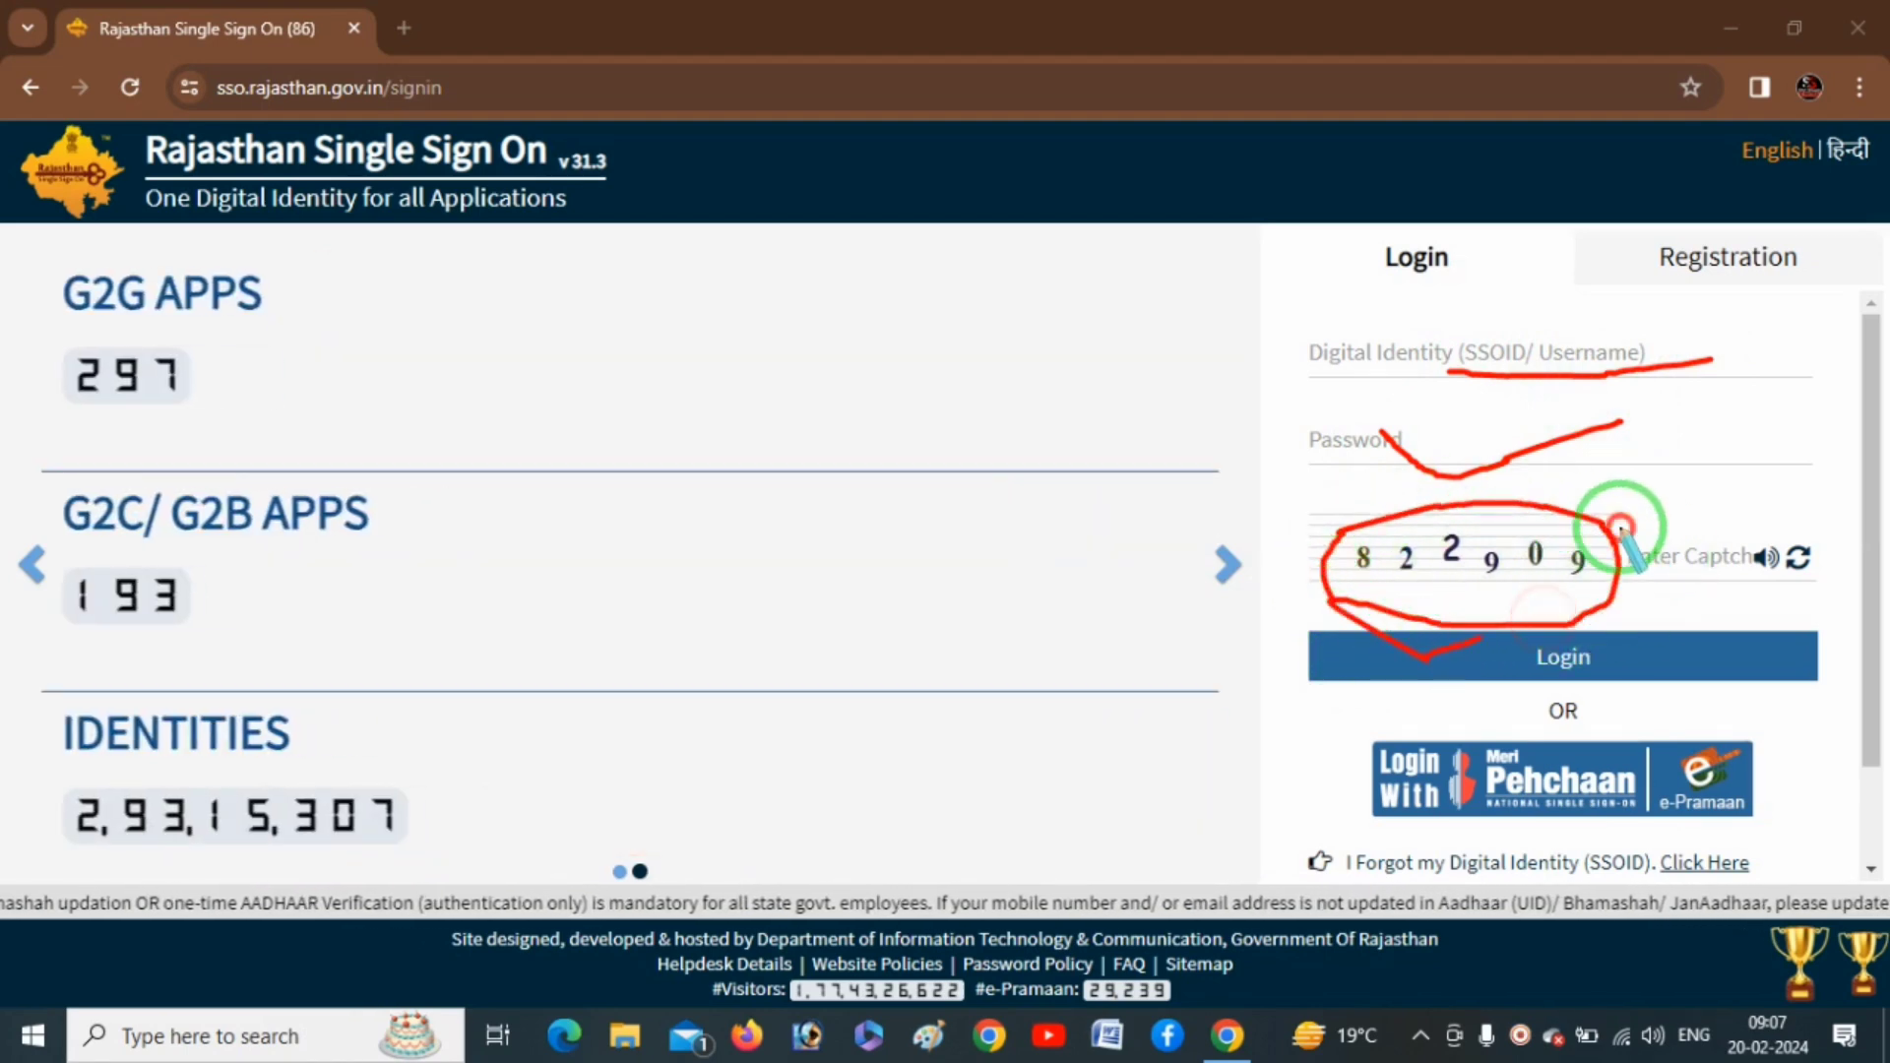
pyautogui.moveTo(1615, 530); pyautogui.dragTo(1827, 481)
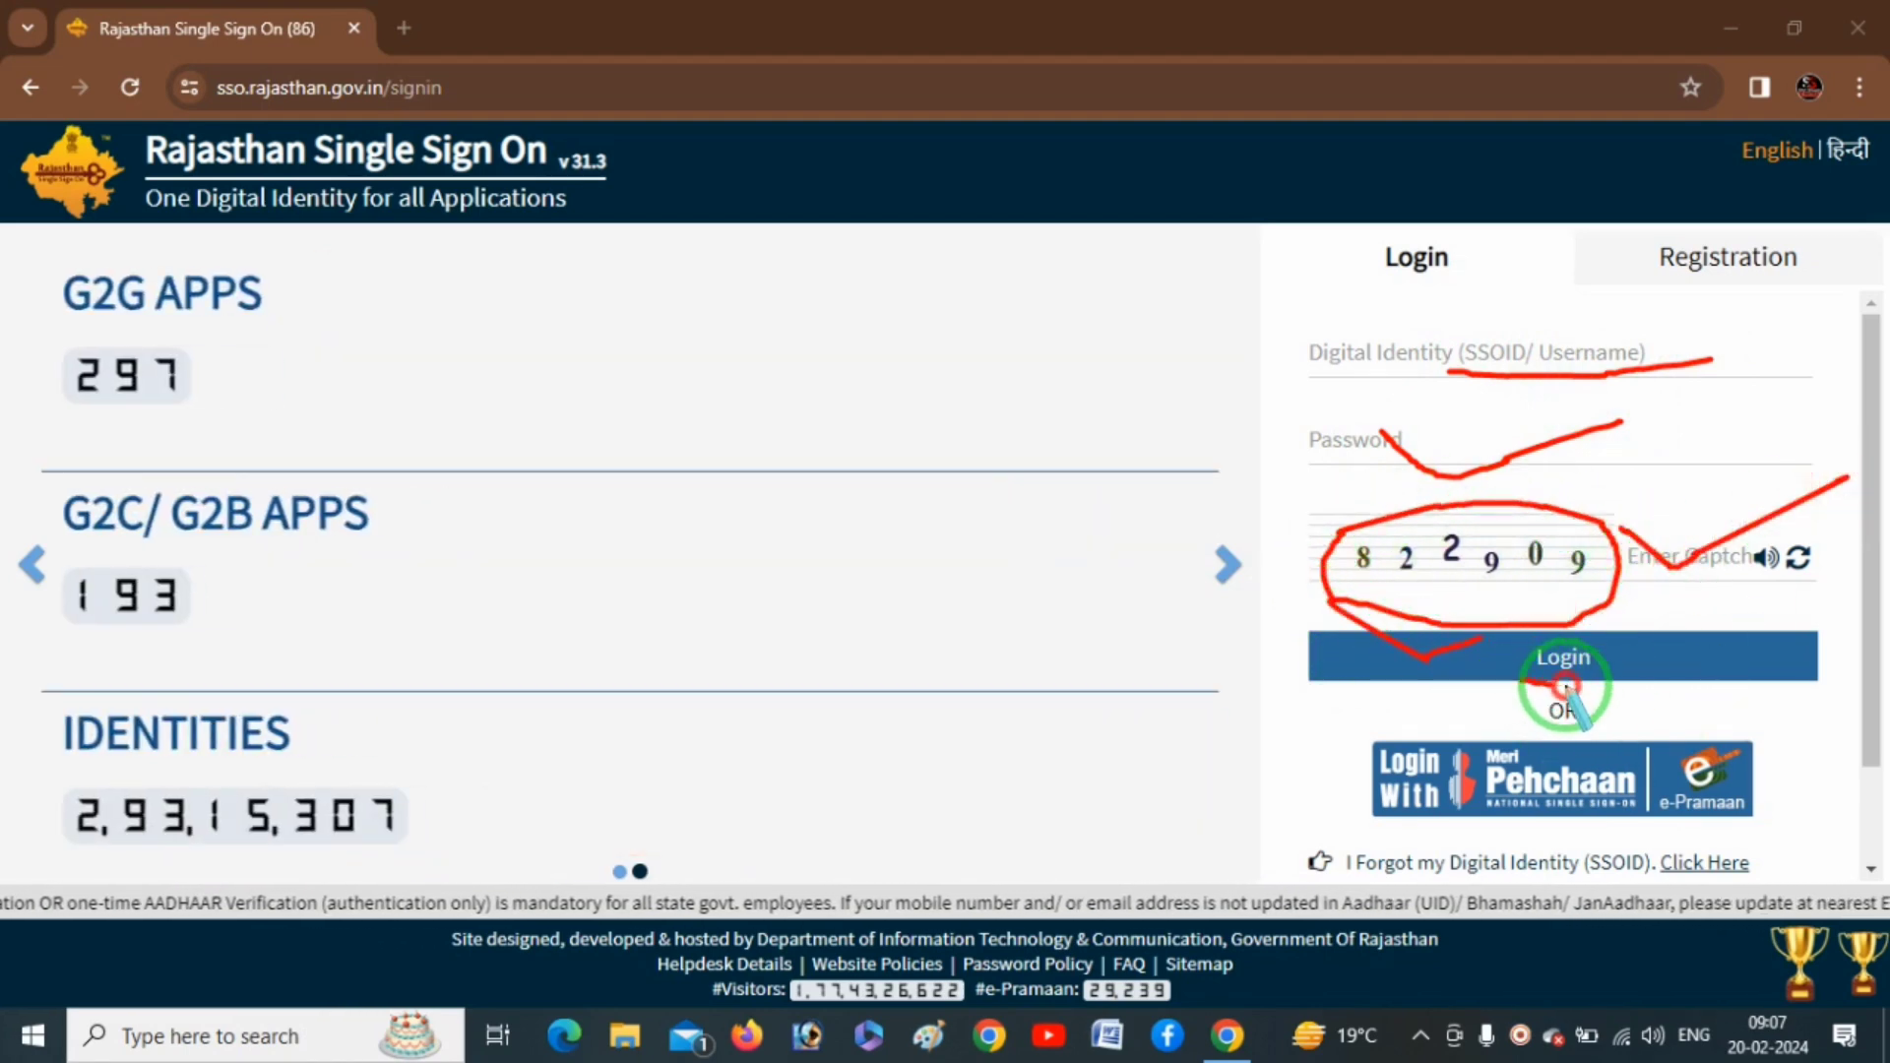
pyautogui.moveTo(1560, 689)
pyautogui.mouseDown()
pyautogui.moveTo(1612, 624)
pyautogui.moveTo(1531, 699)
pyautogui.moveTo(1639, 682)
pyautogui.mouseUp()
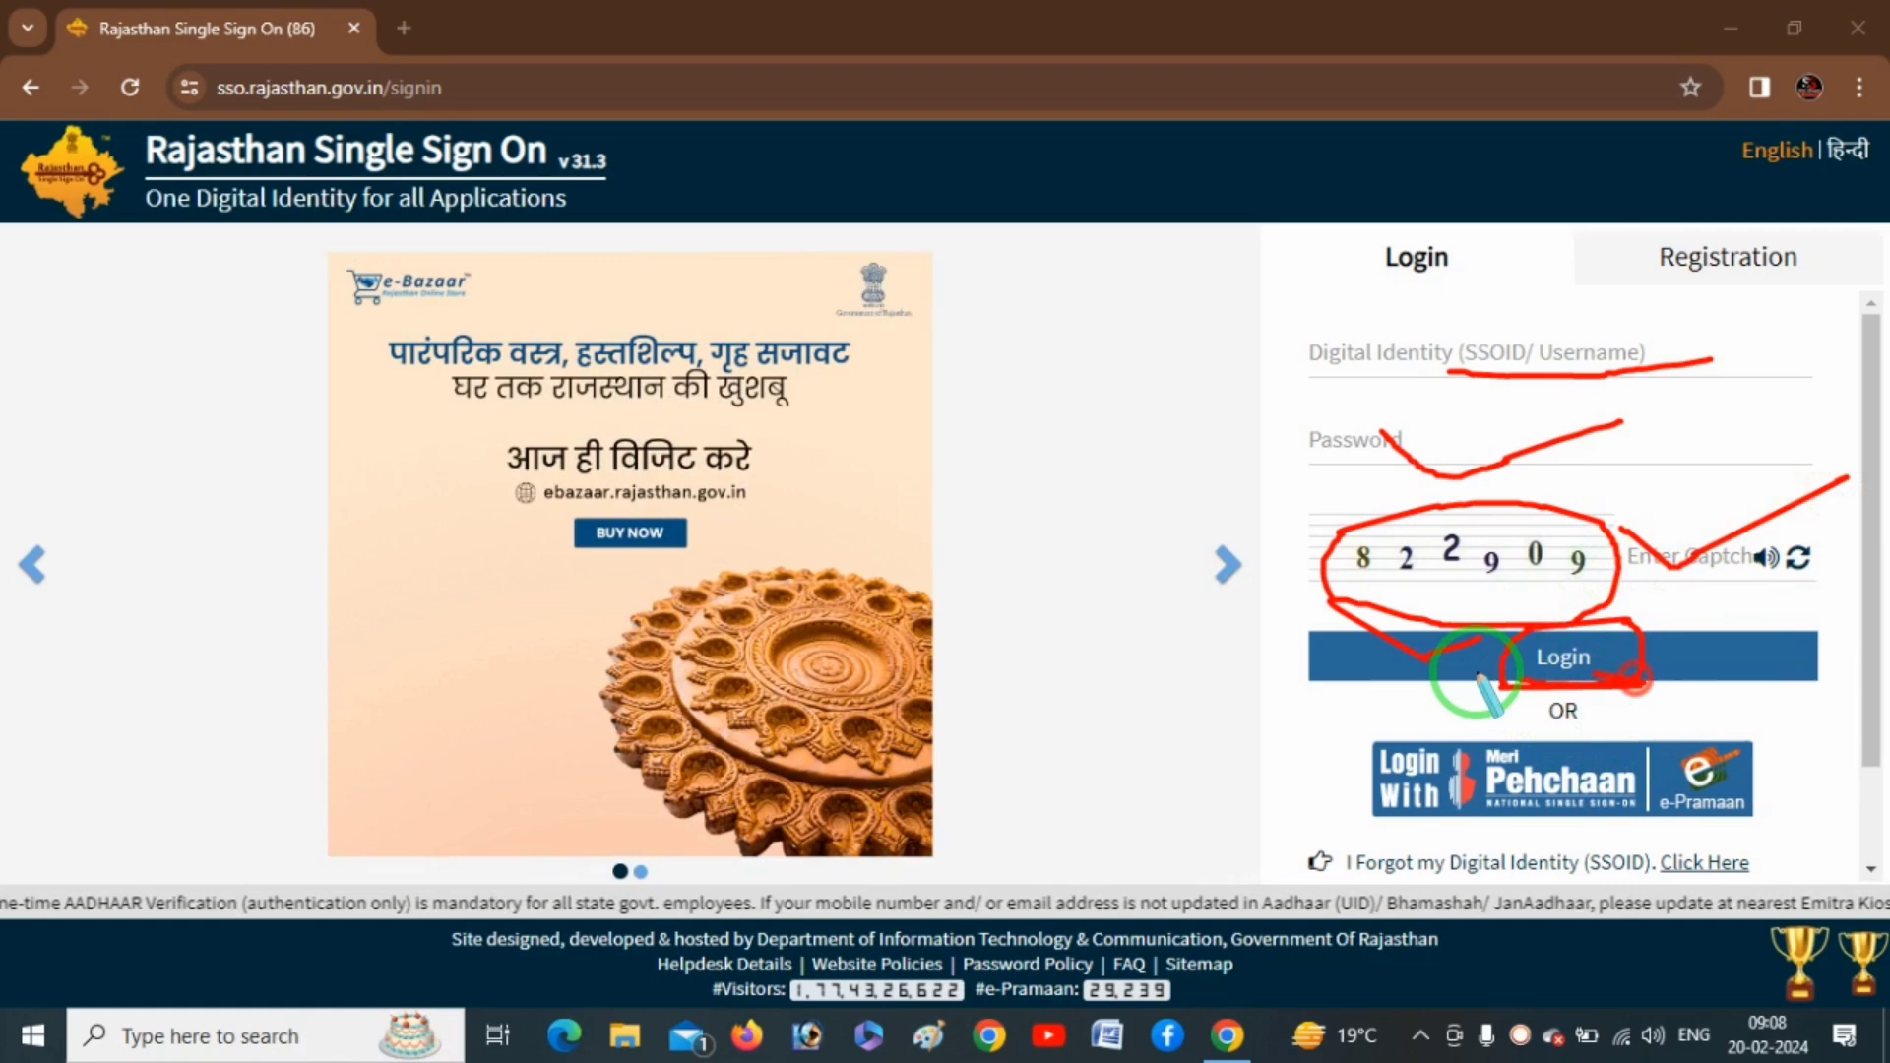
pyautogui.rightClick(1087, 597)
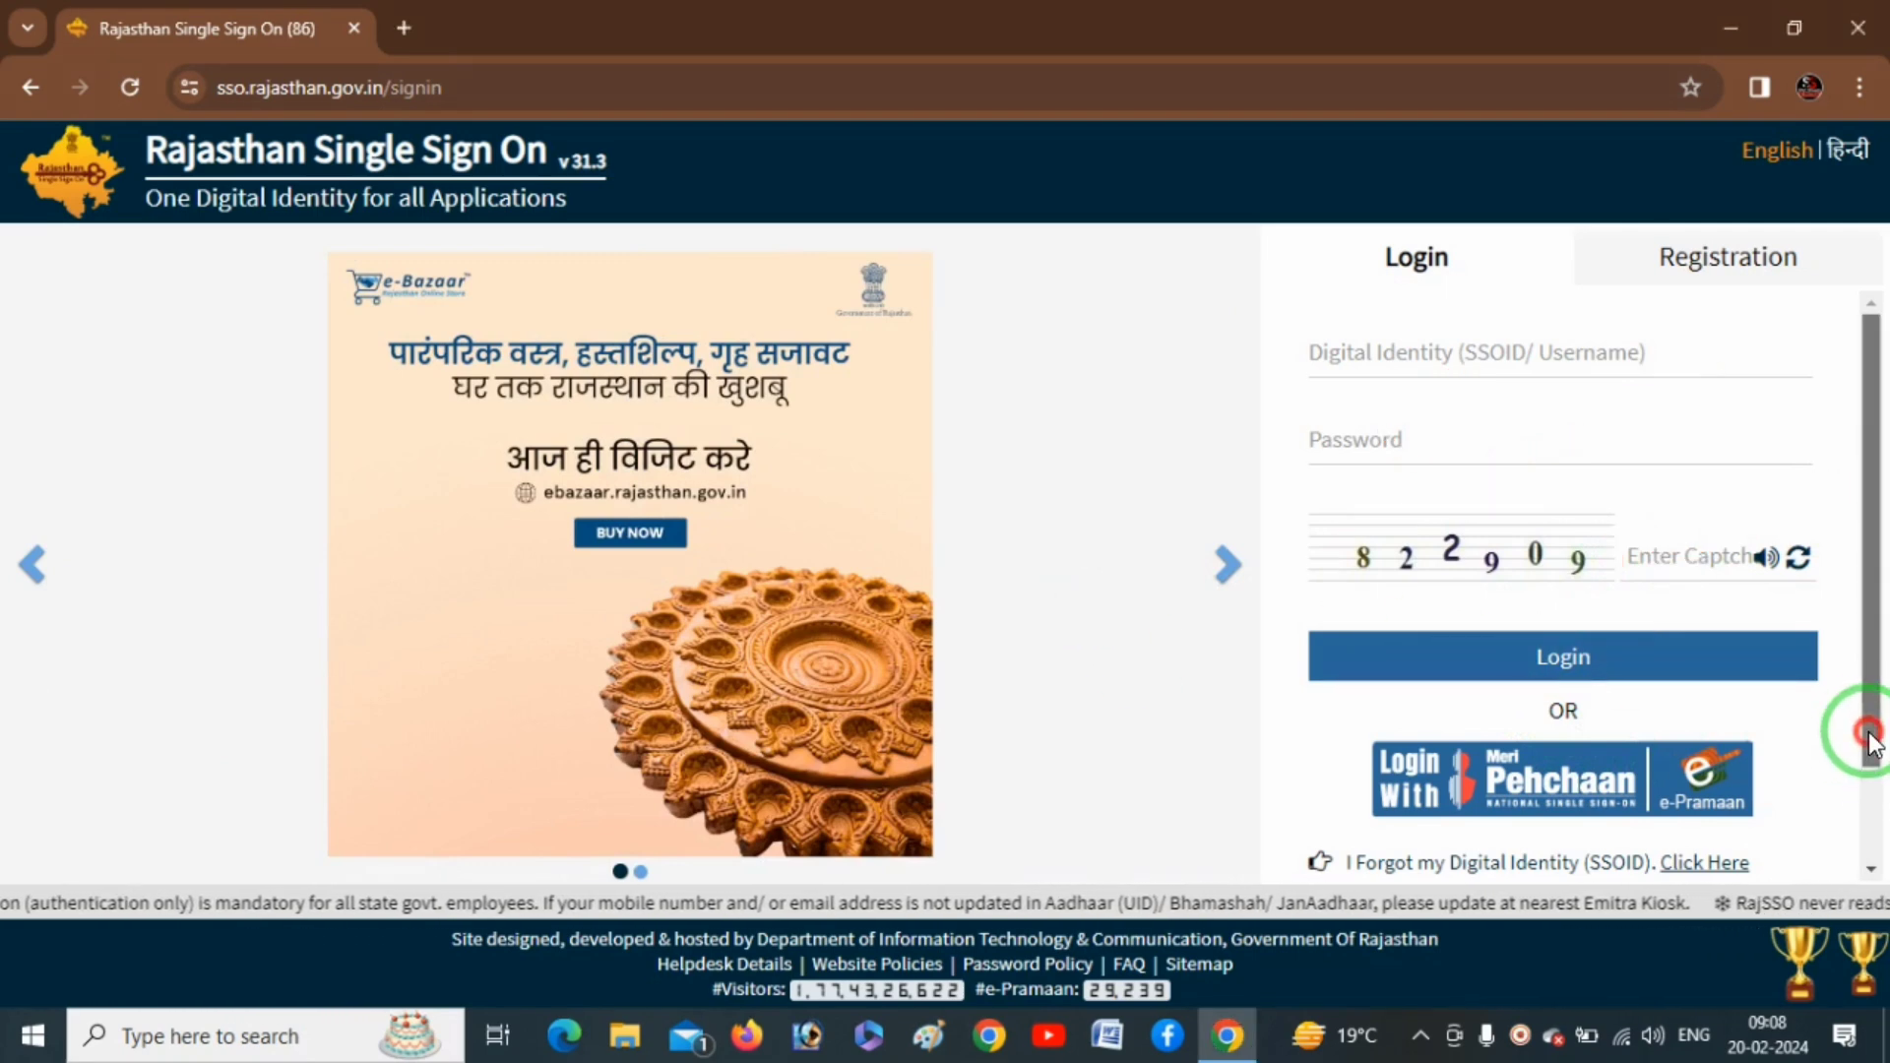
pyautogui.click(1873, 773)
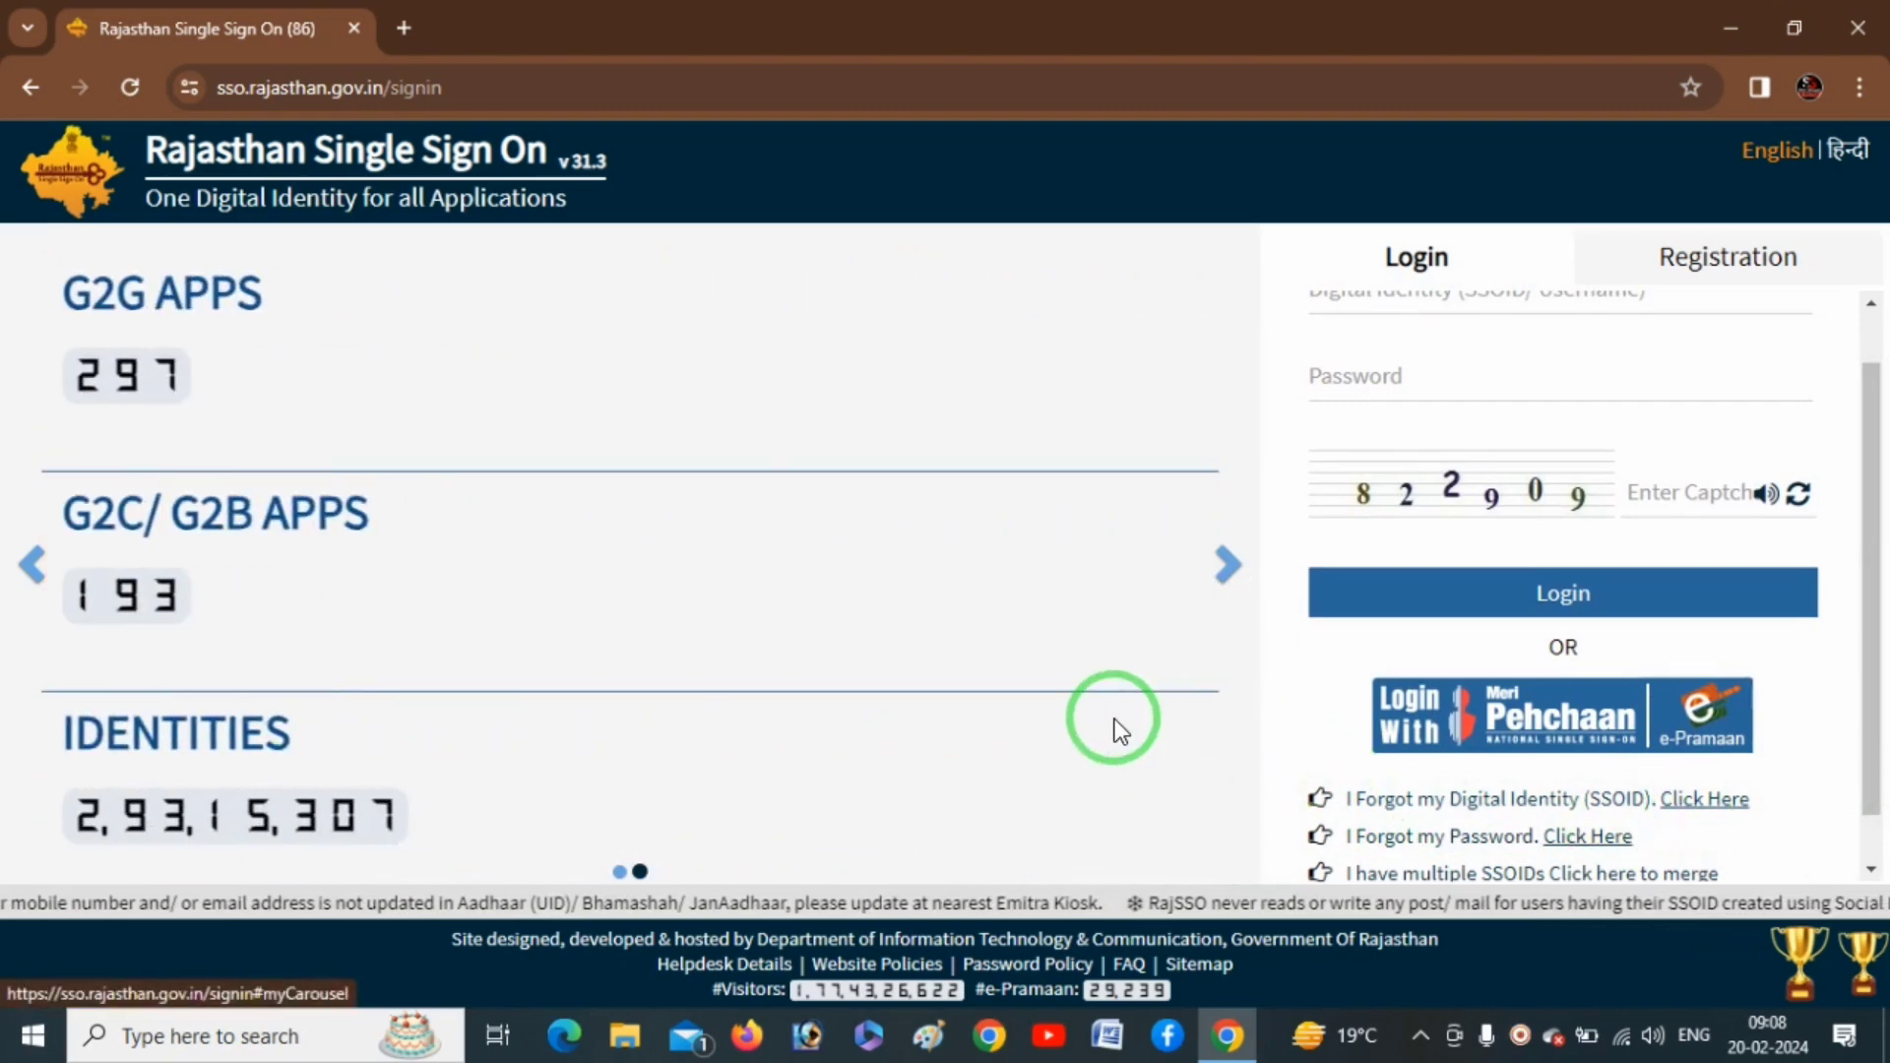
pyautogui.scroll(1, 1877, 602)
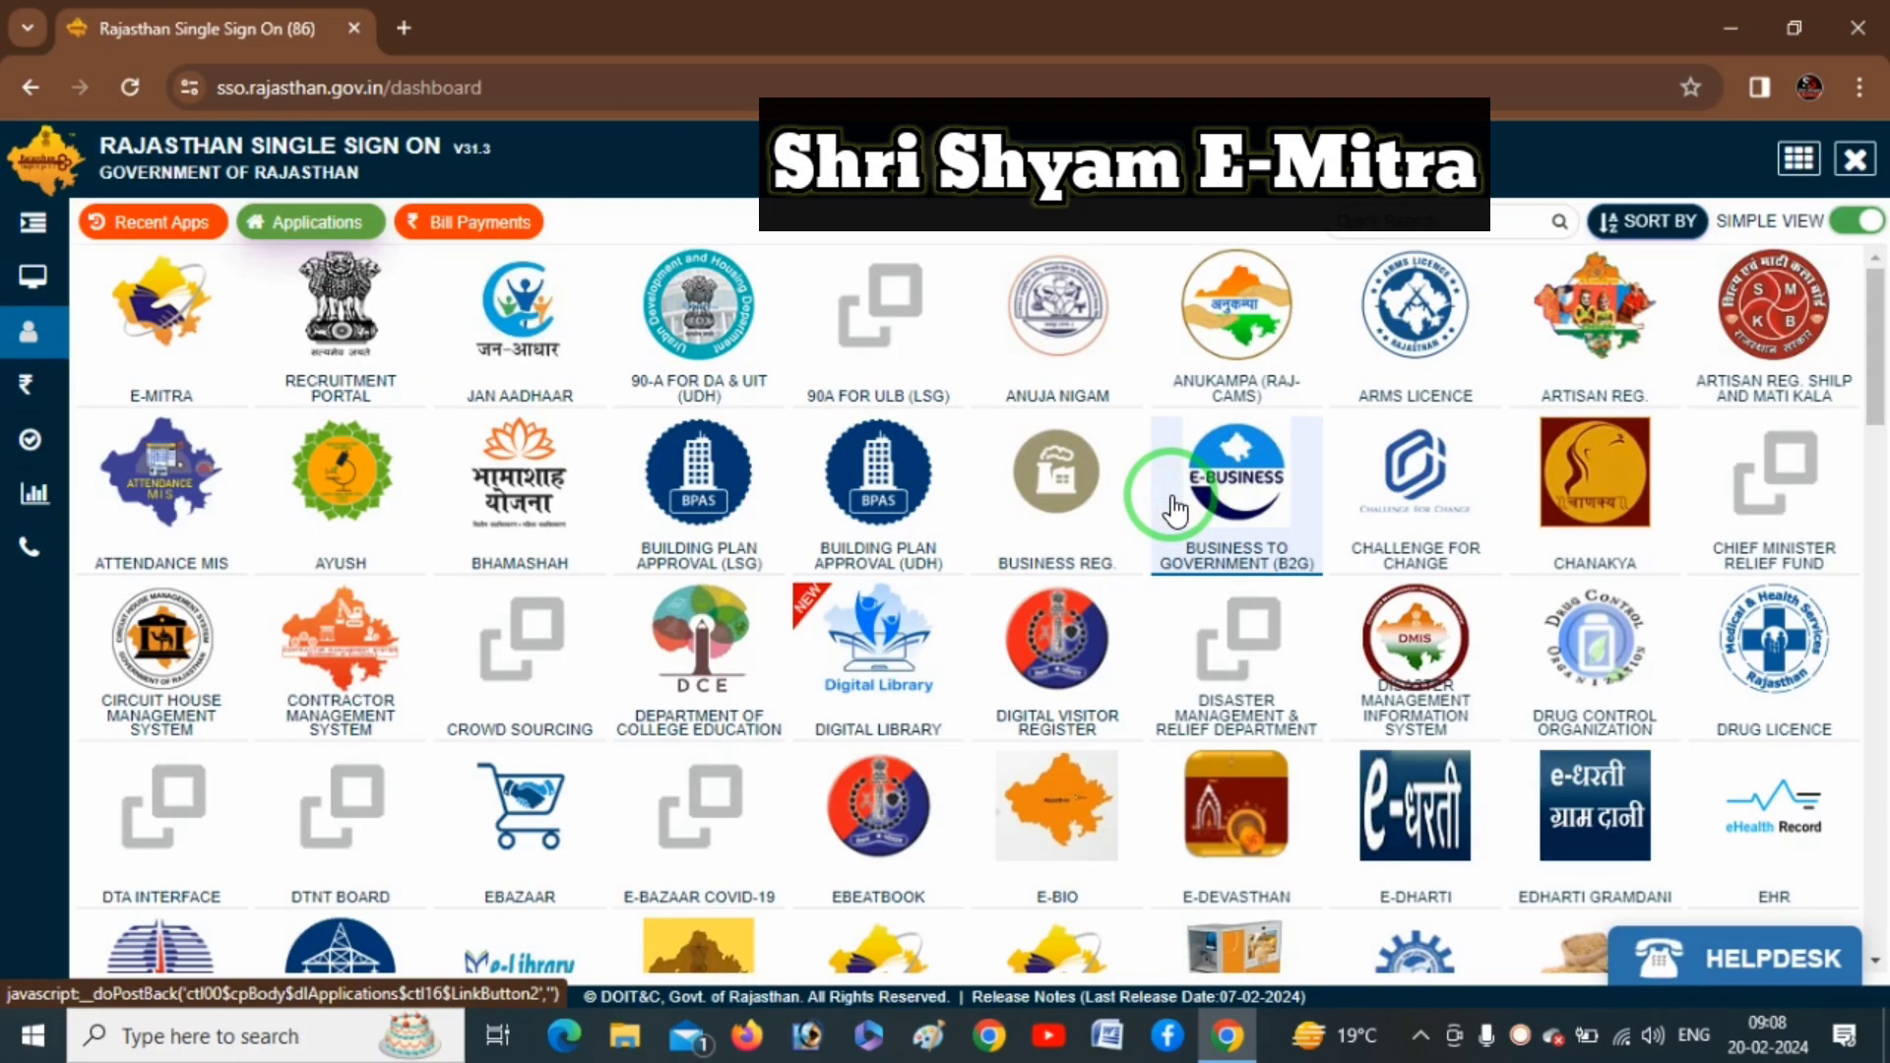
# - Look through the available SSO applications and open the Recruitment Portal
pyautogui.scroll(-4, 1175, 509)
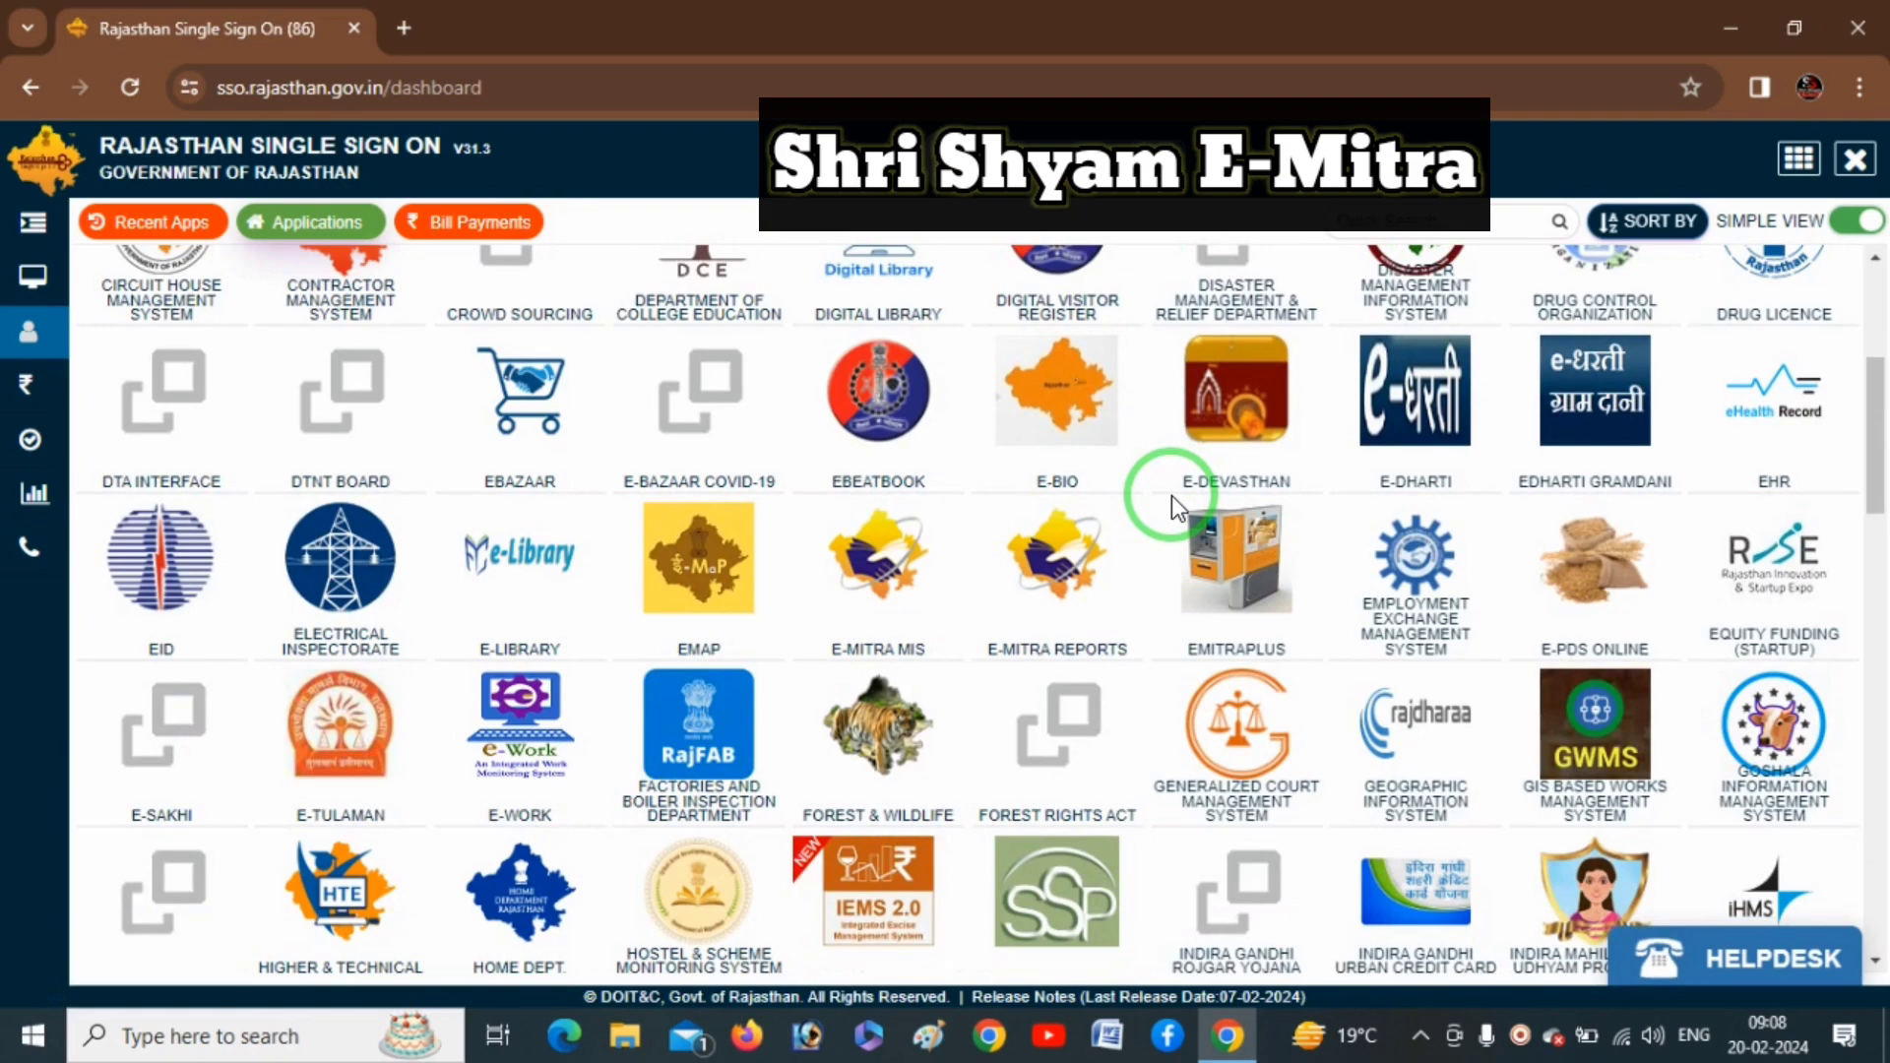
pyautogui.scroll(-2, 1171, 506)
pyautogui.scroll(-3, 1164, 519)
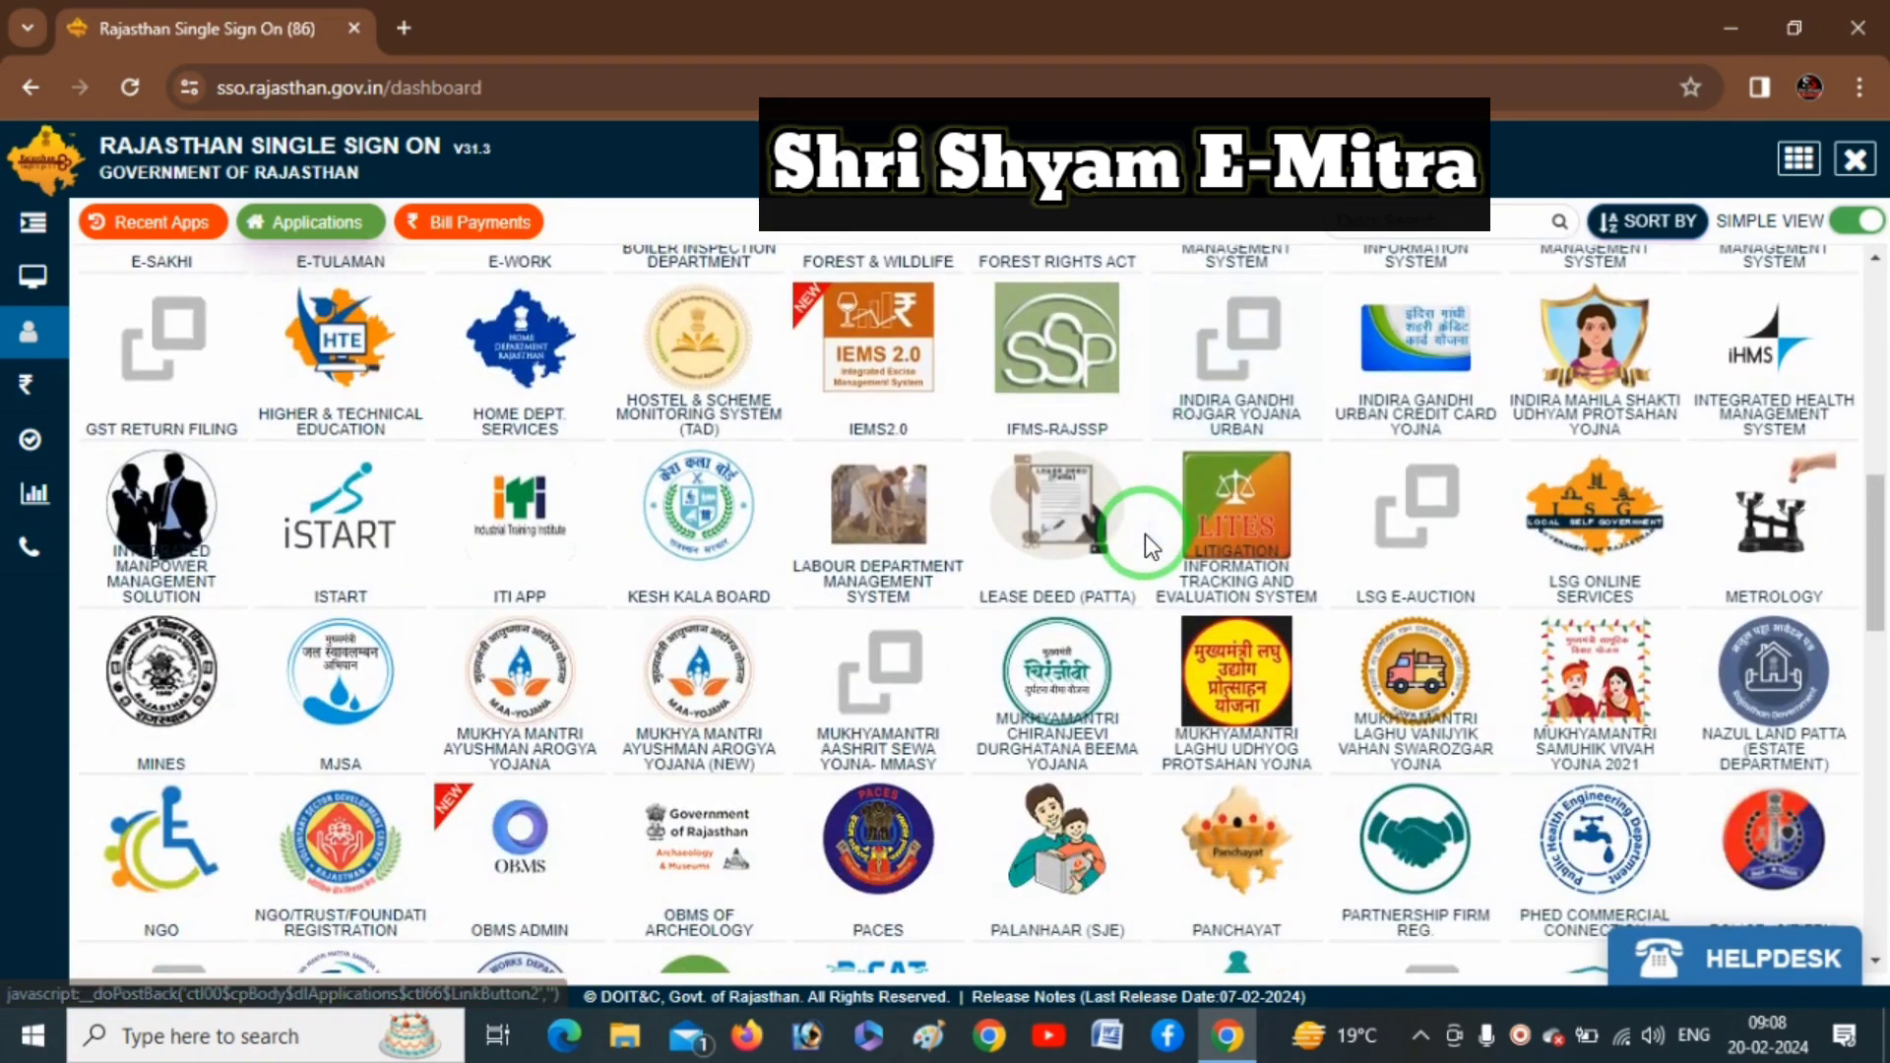
pyautogui.scroll(8, 1147, 544)
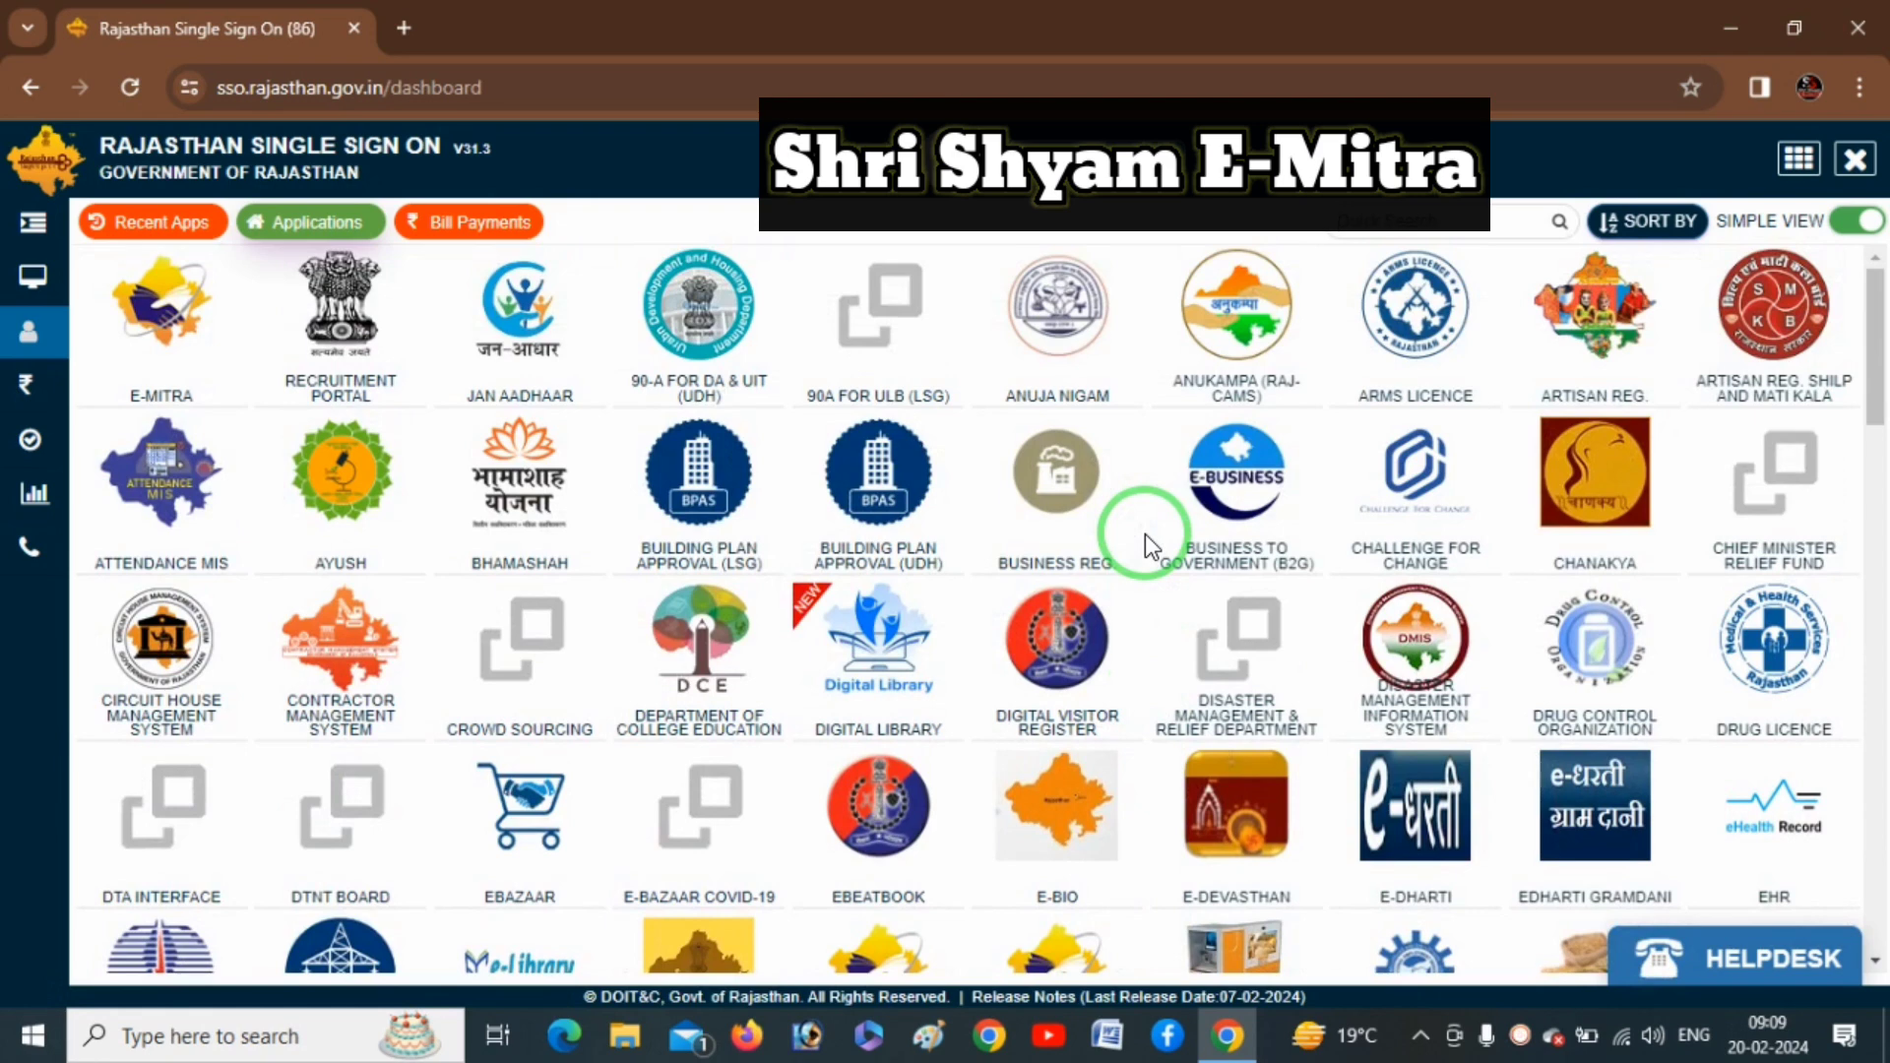
pyautogui.click(345, 350)
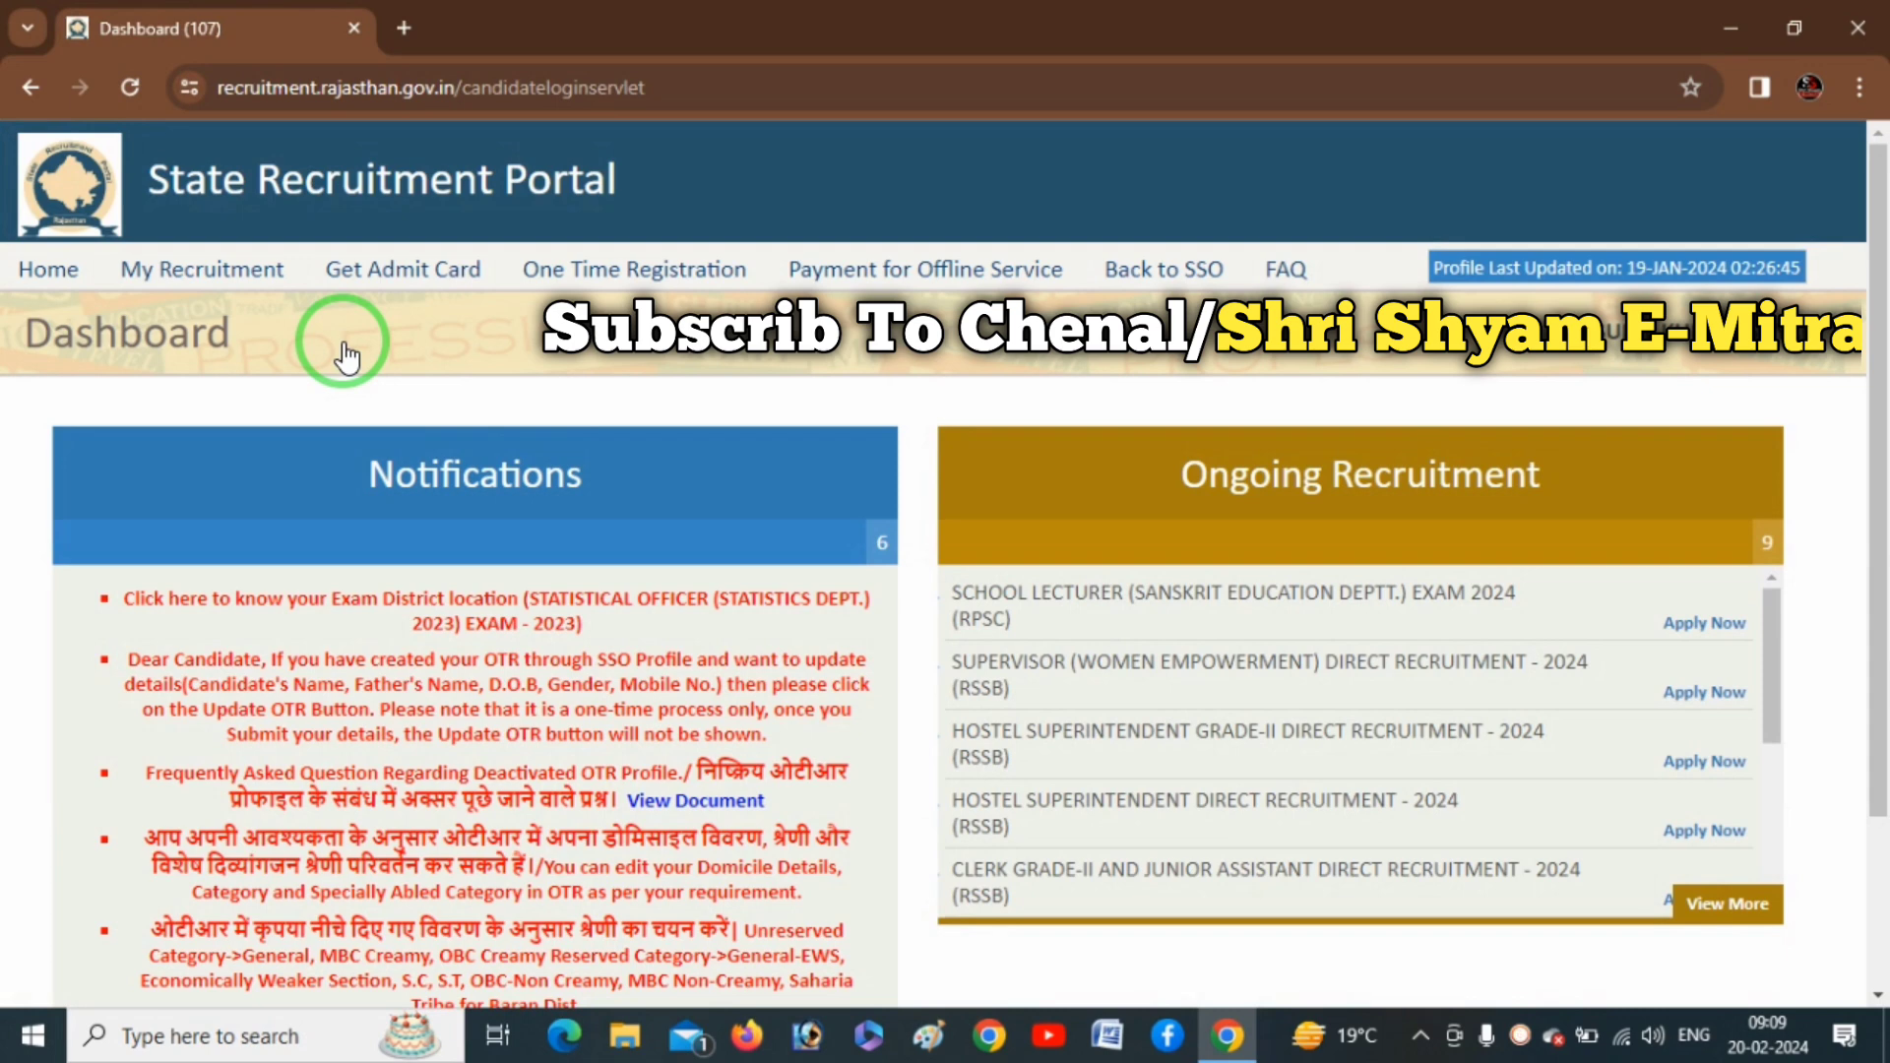
# - Examine the Ongoing Recruitment list for the Clerk Grade-II and Junior Assistant entry, and locate the One Time Registration option
pyautogui.hotkey('ctrl', 'alt', 'd')
pyautogui.moveTo(1203, 520)
pyautogui.mouseDown()
pyautogui.moveTo(1479, 544)
pyautogui.moveTo(1549, 480)
pyautogui.moveTo(1388, 392)
pyautogui.moveTo(1105, 400)
pyautogui.moveTo(1282, 548)
pyautogui.mouseUp()
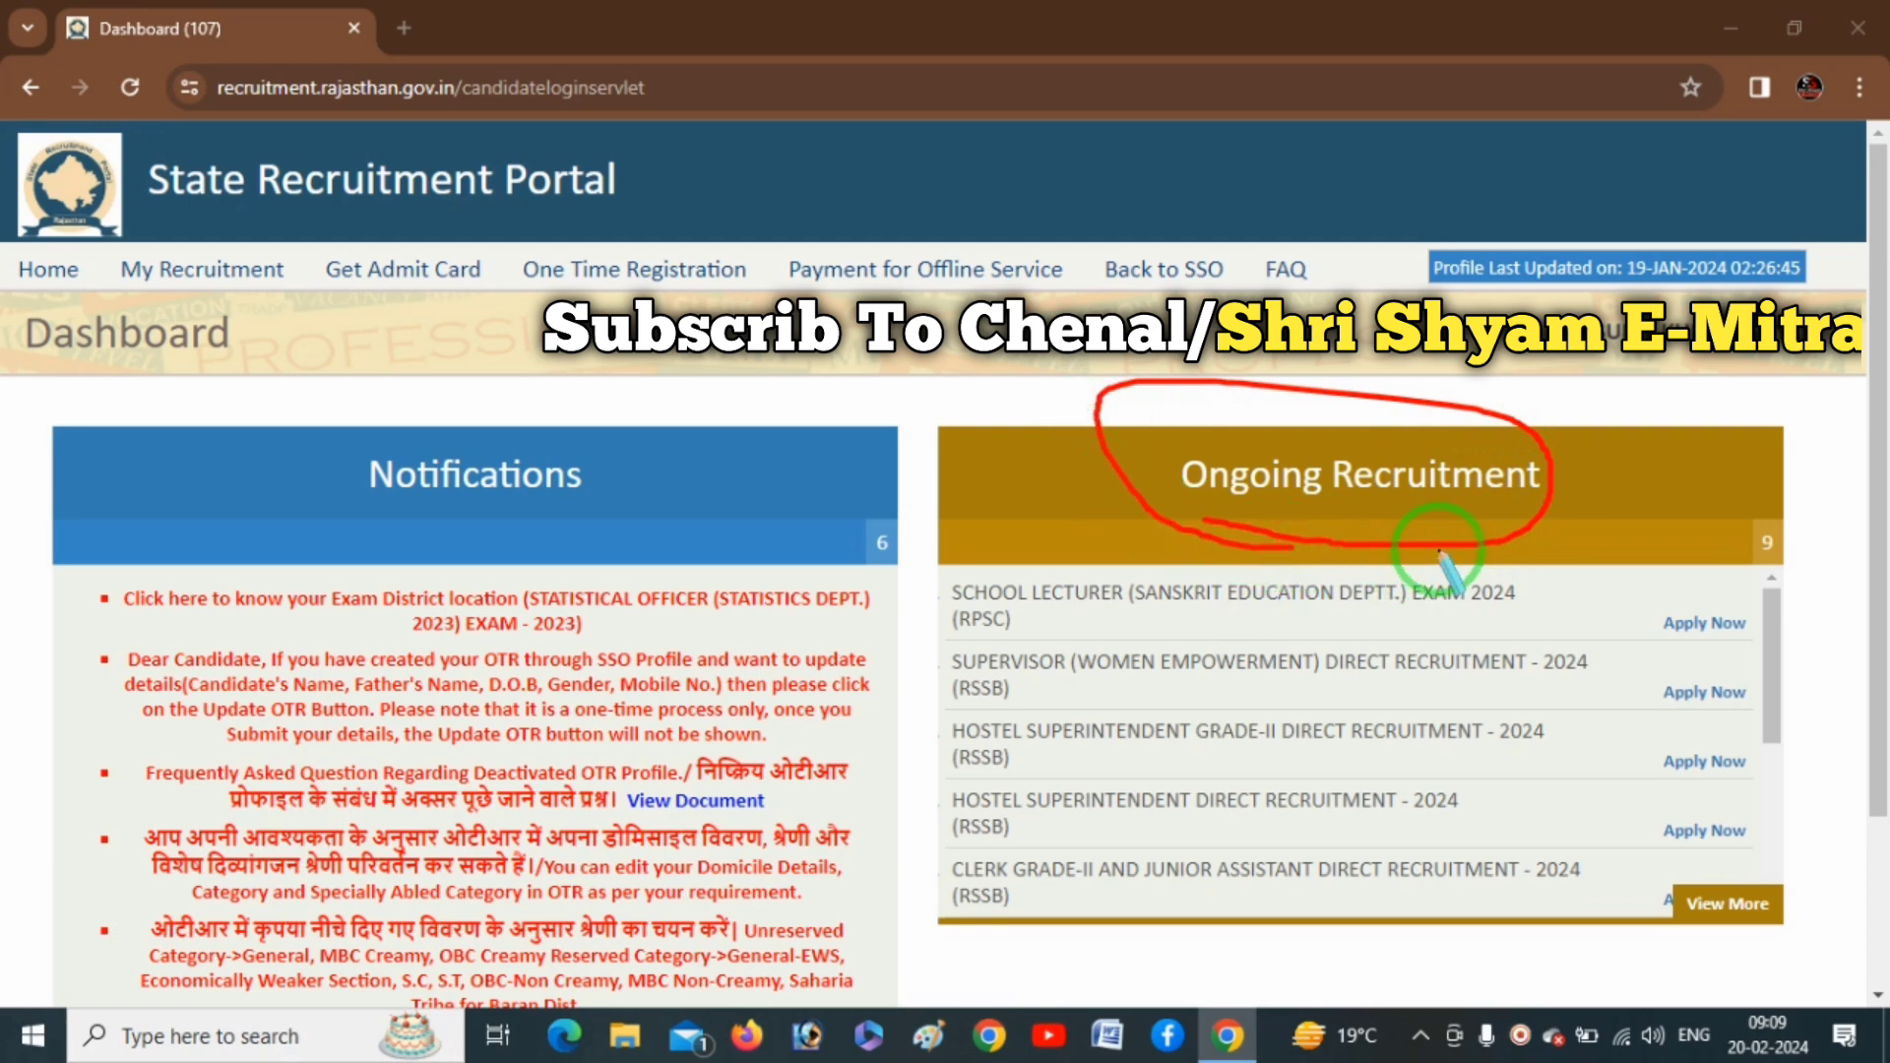
pyautogui.press('Escape')
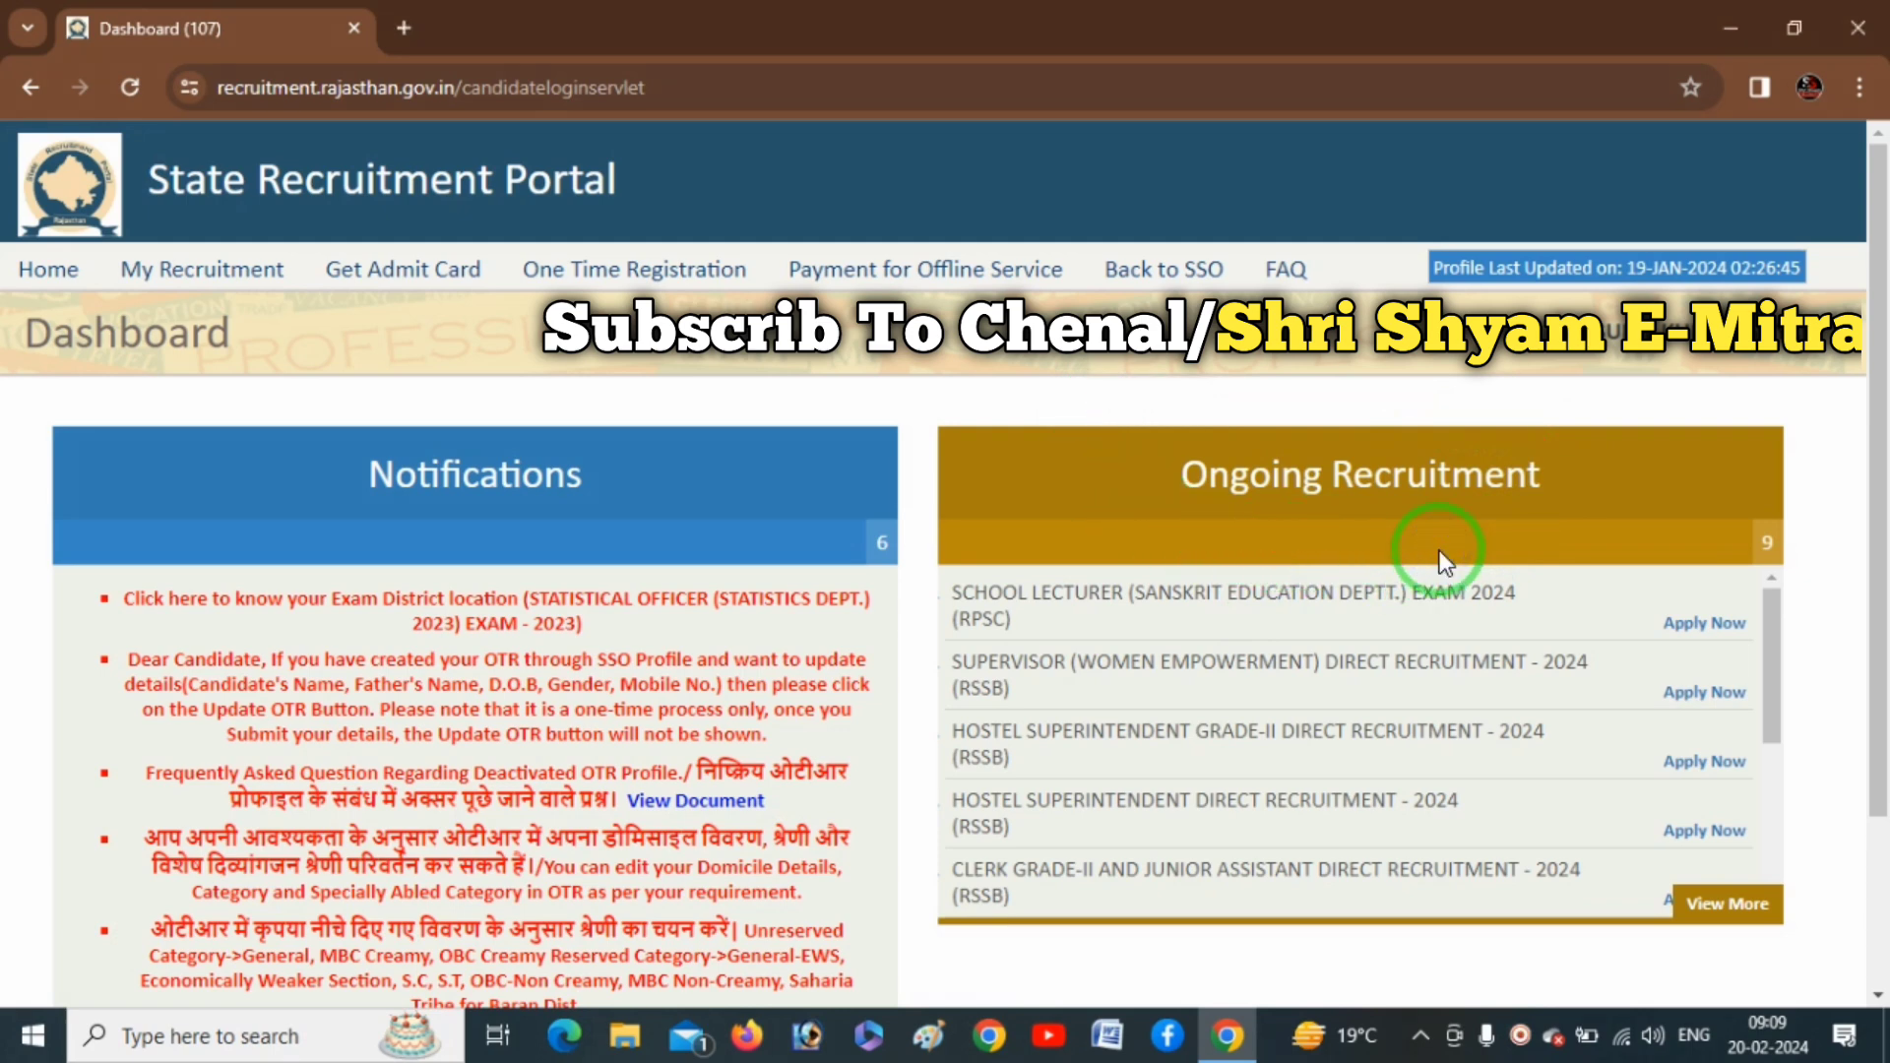
pyautogui.moveTo(1772, 717); pyautogui.dragTo(1774, 758)
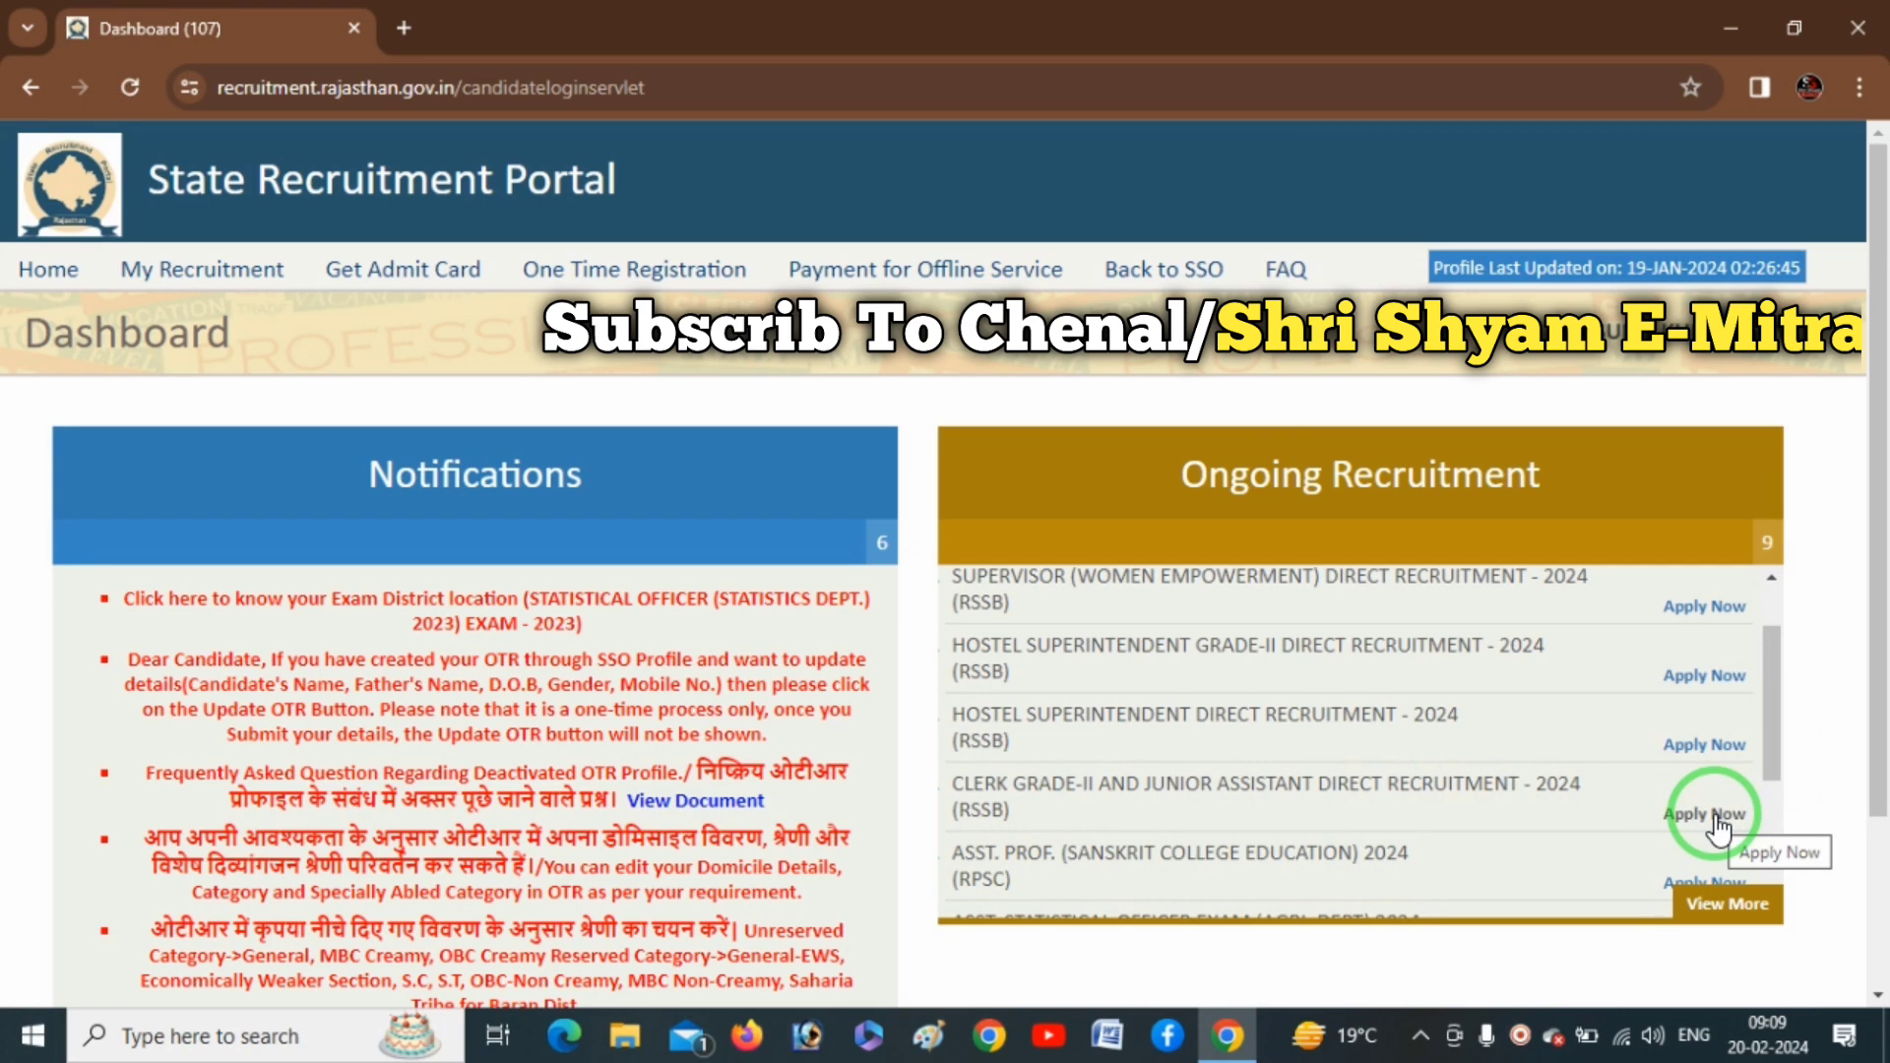
pyautogui.hotkey('ctrl', 'alt', 'd')
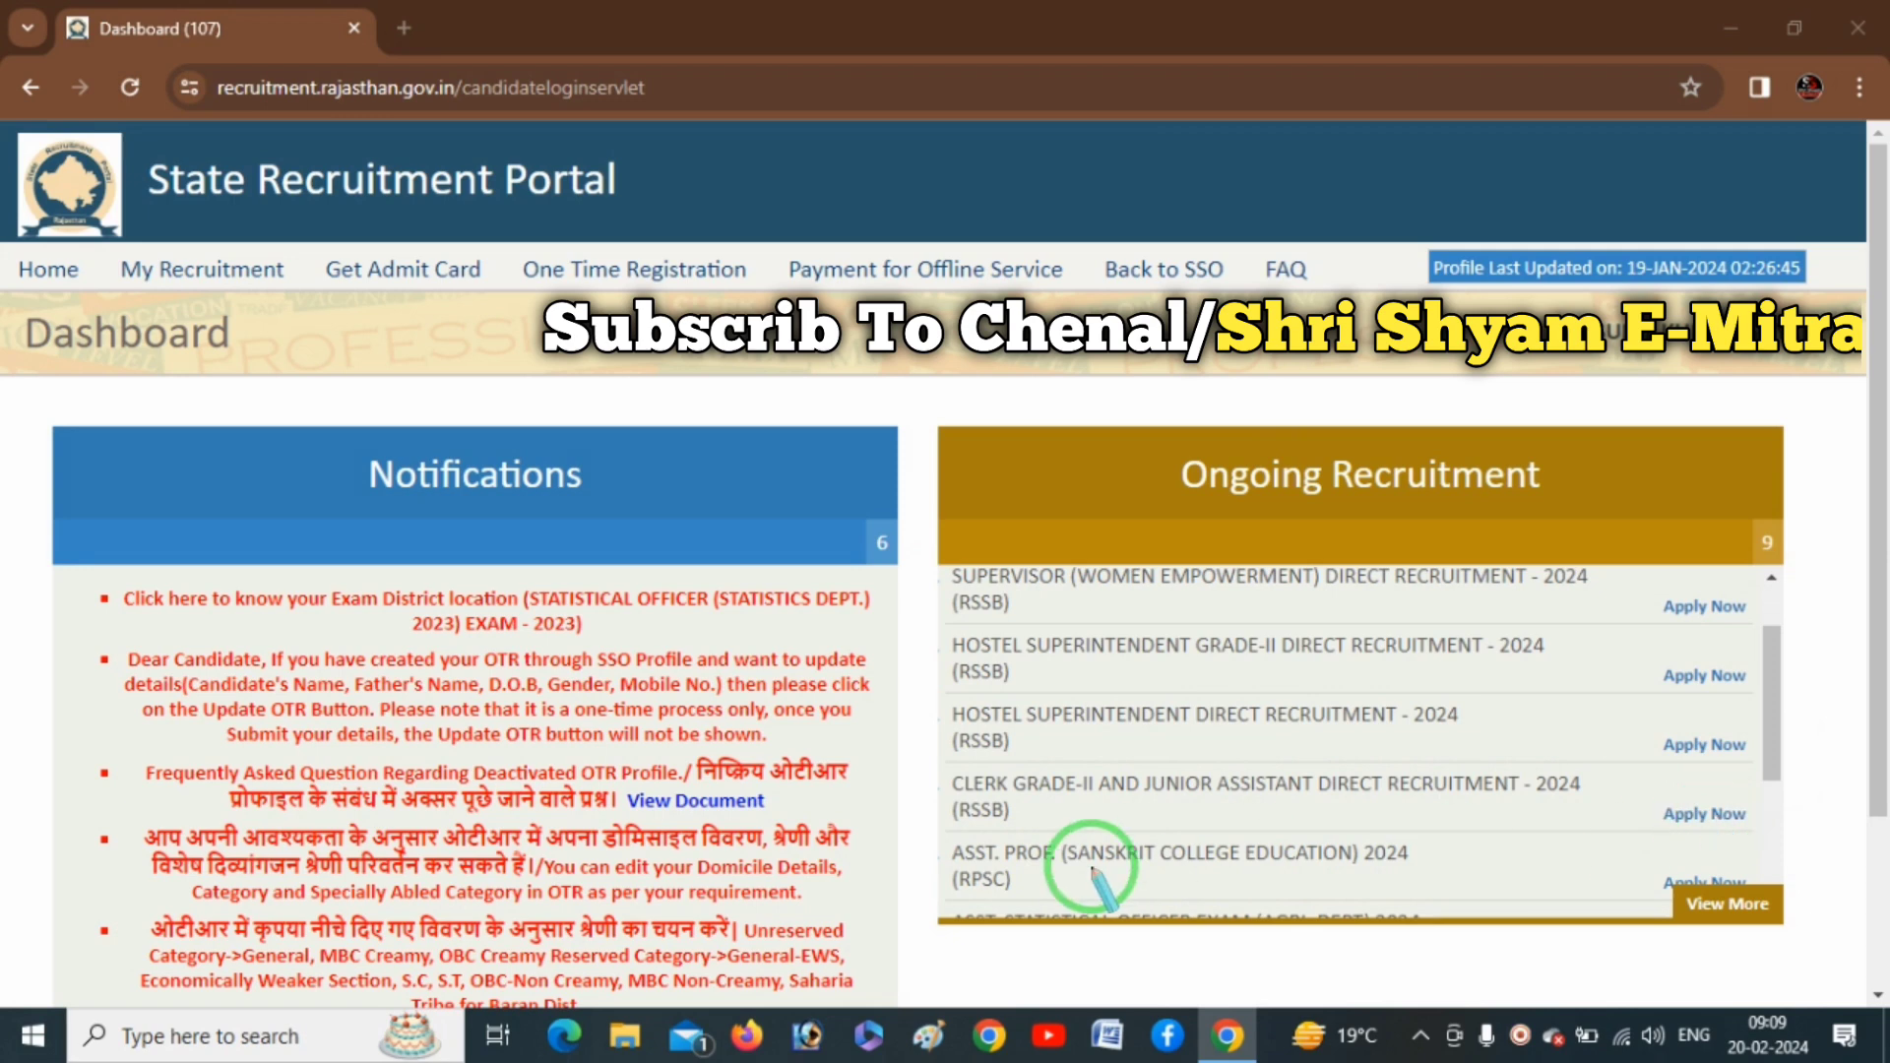
pyautogui.moveTo(1052, 812); pyautogui.dragTo(1542, 808)
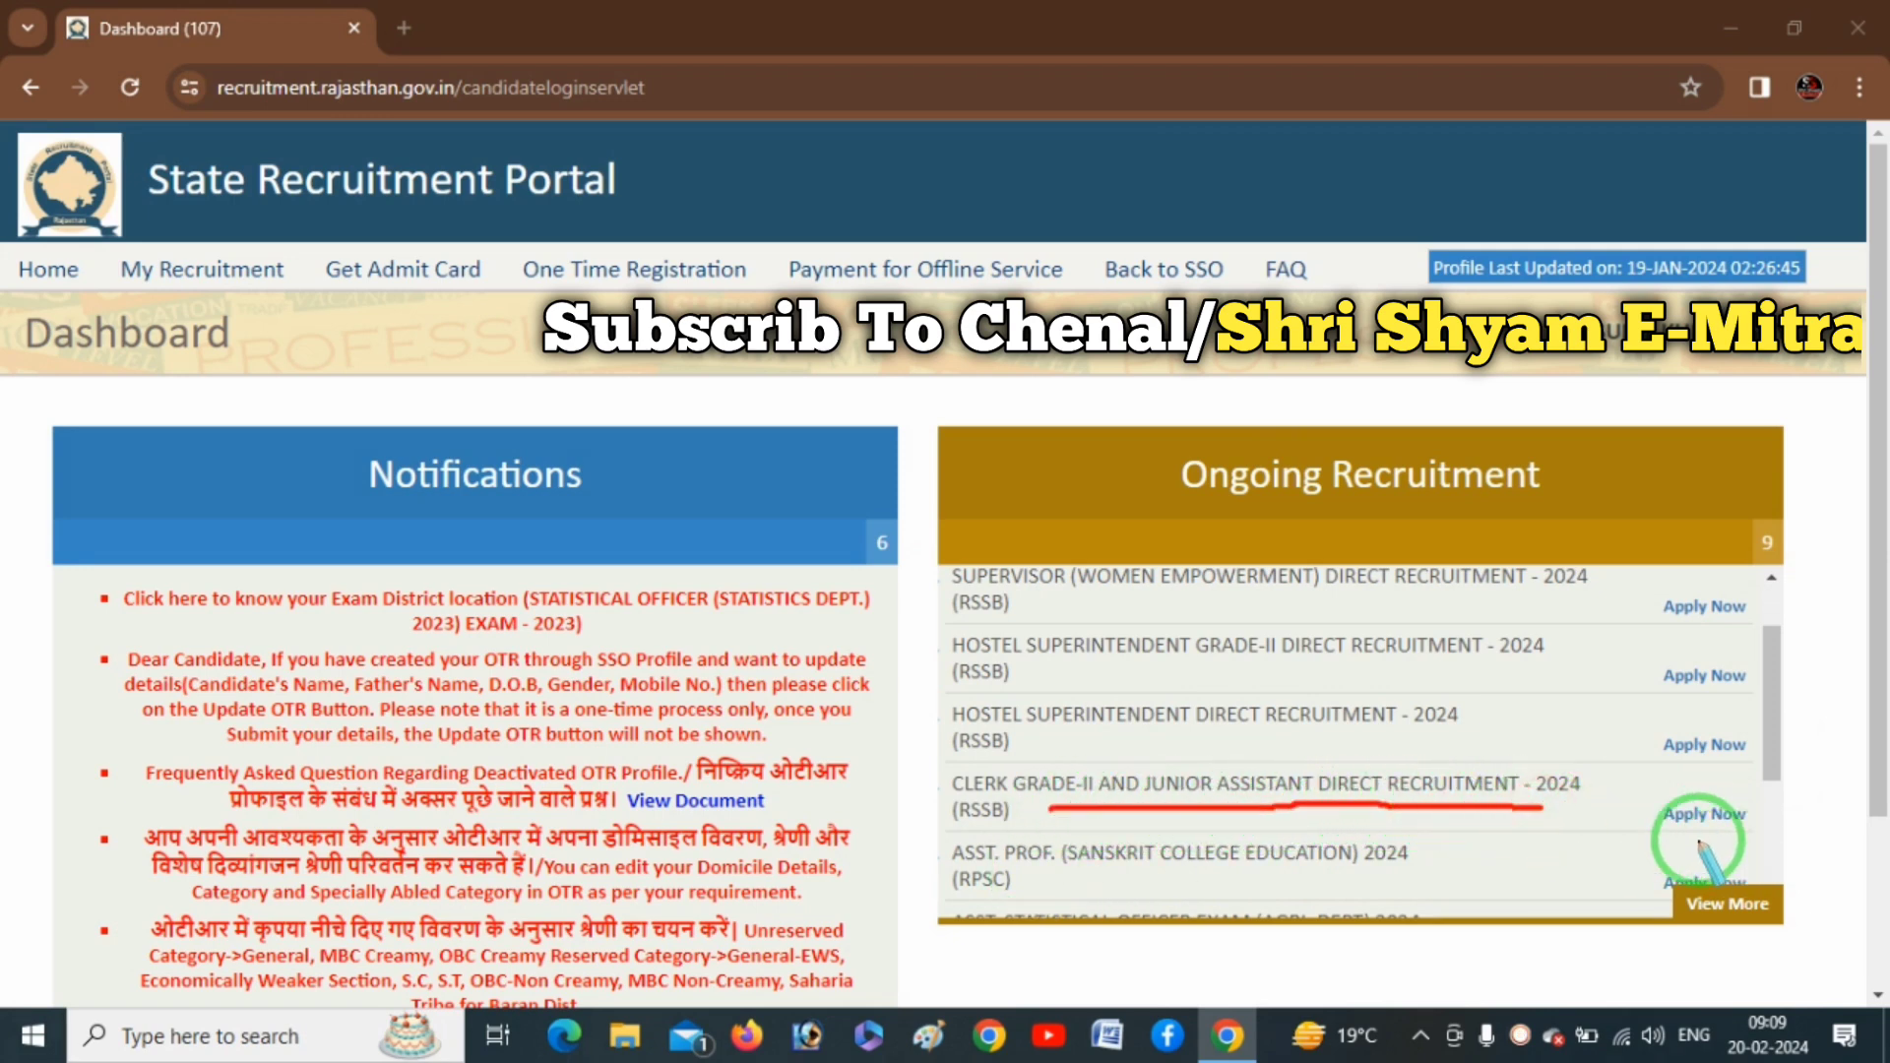
pyautogui.moveTo(1662, 830)
pyautogui.mouseDown()
pyautogui.moveTo(1777, 815)
pyautogui.moveTo(1695, 790)
pyautogui.moveTo(1671, 846)
pyautogui.mouseUp()
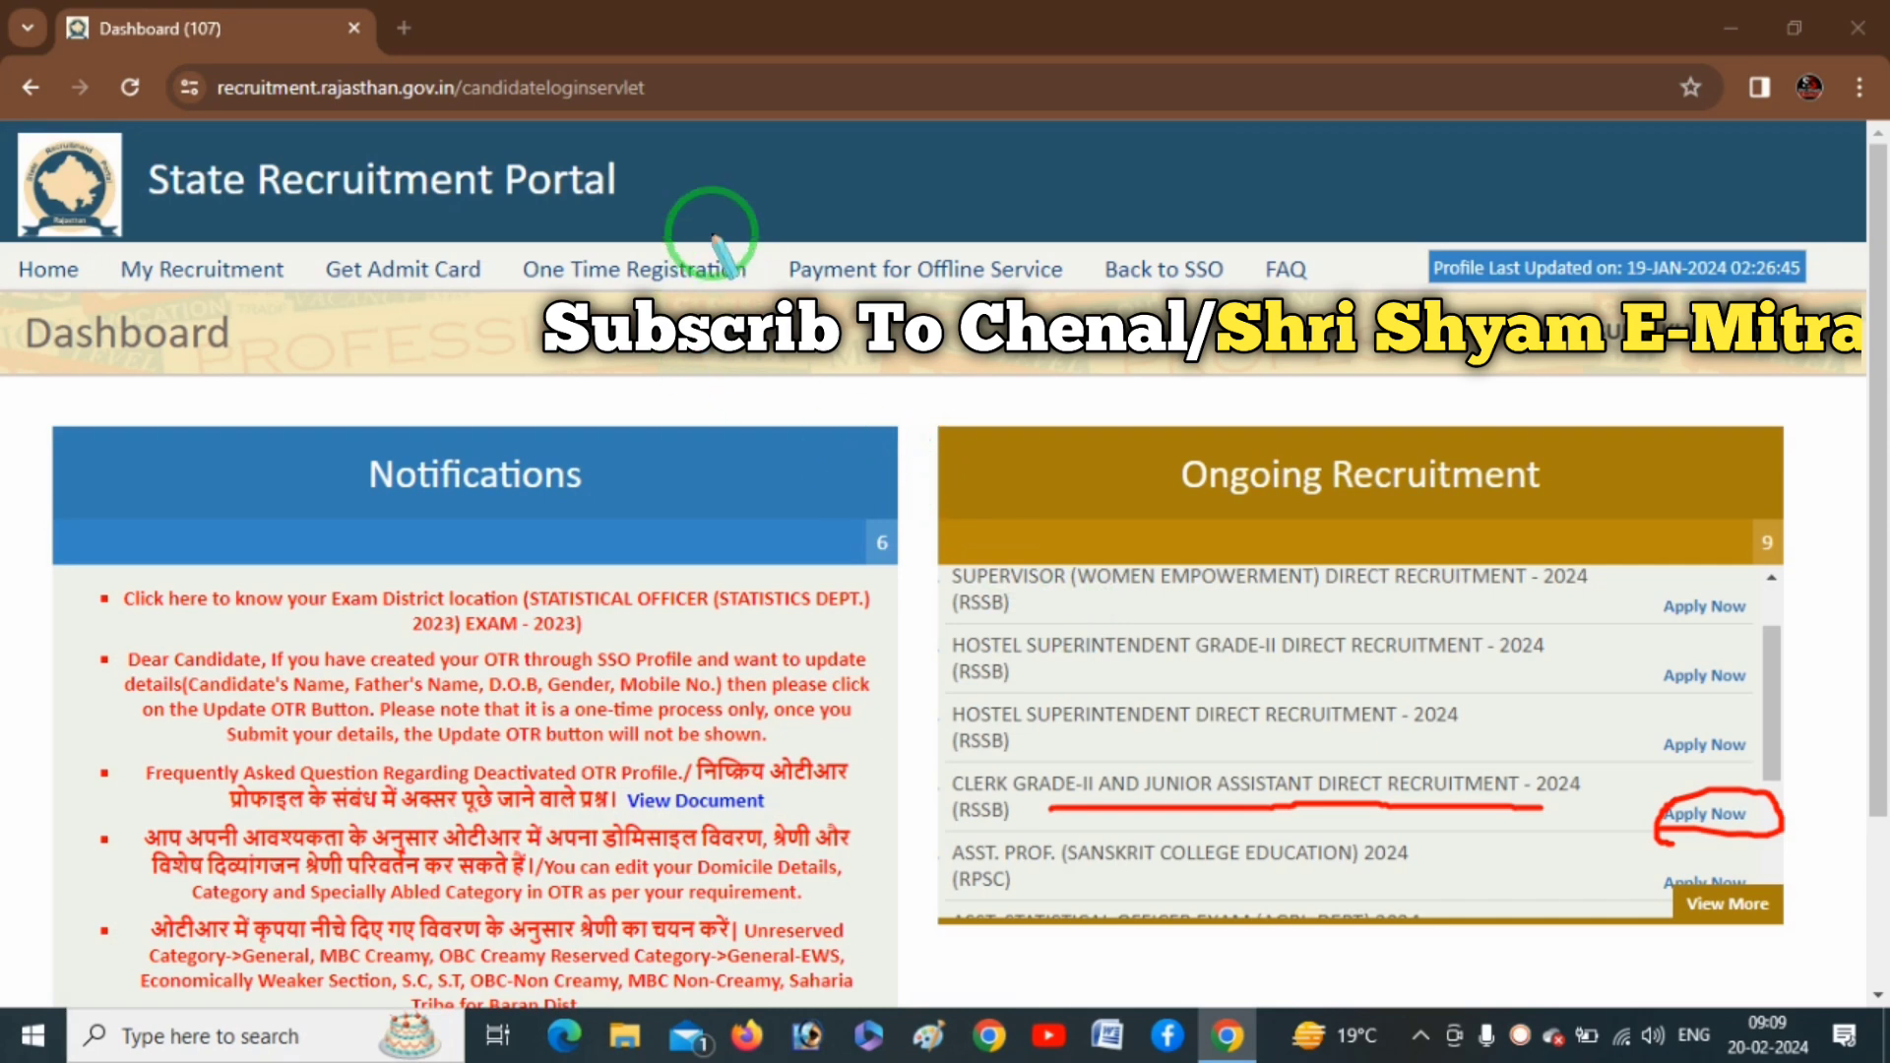
pyautogui.moveTo(622, 192)
pyautogui.mouseDown()
pyautogui.moveTo(1147, 176)
pyautogui.moveTo(1181, 239)
pyautogui.moveTo(1034, 286)
pyautogui.moveTo(569, 284)
pyautogui.moveTo(591, 190)
pyautogui.moveTo(758, 187)
pyautogui.mouseUp()
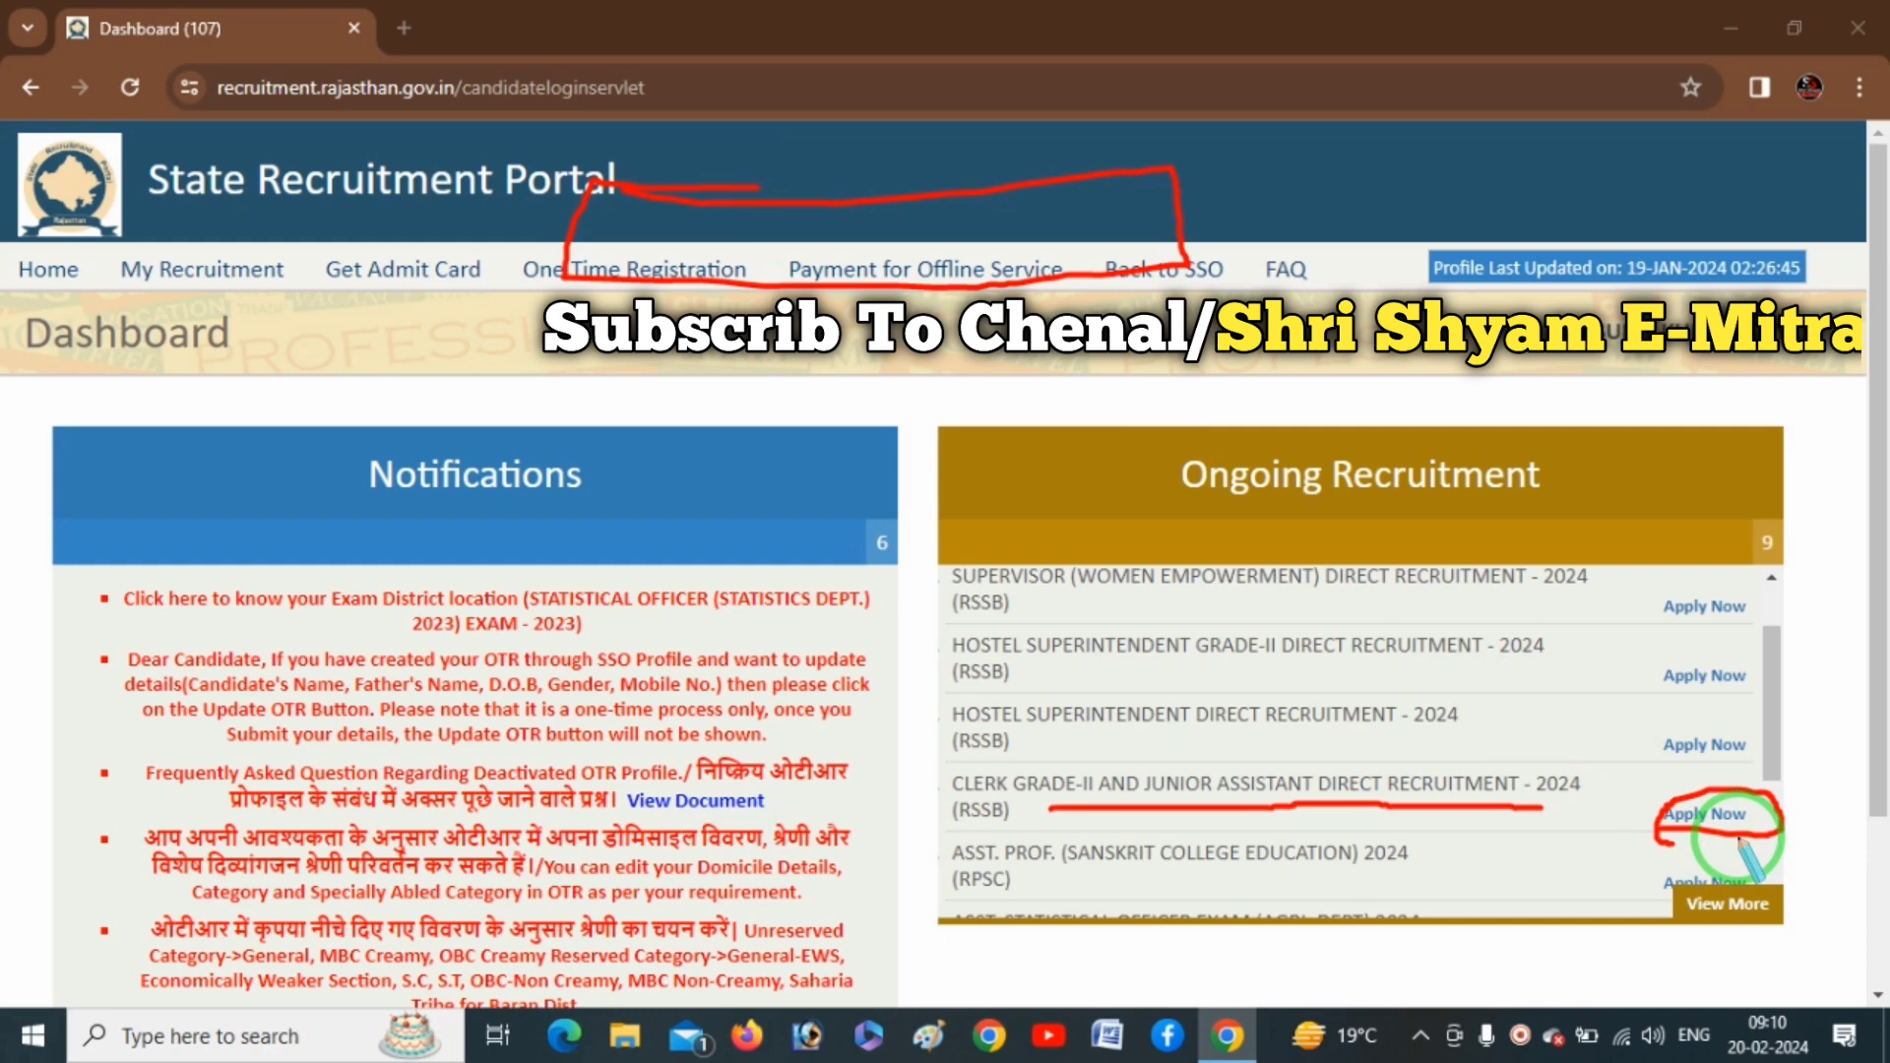
pyautogui.press('Delete')
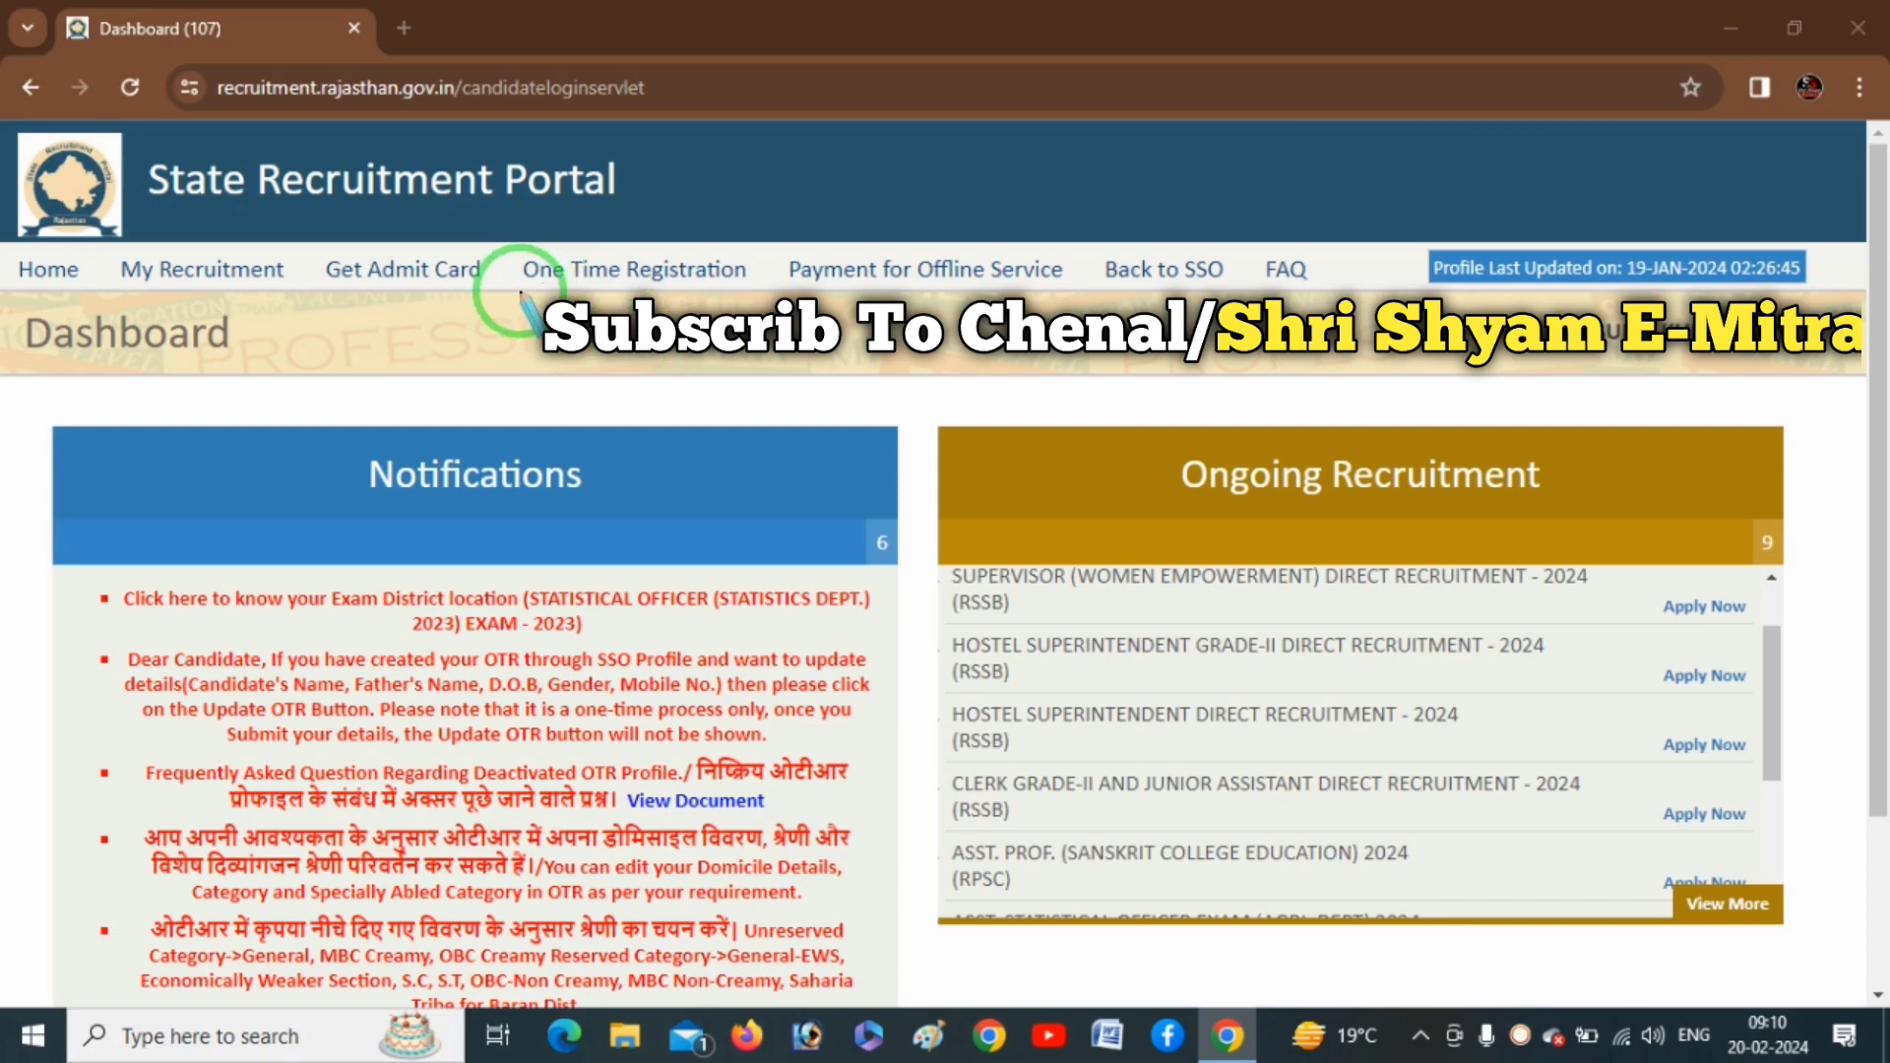
pyautogui.moveTo(522, 291)
pyautogui.mouseDown()
pyautogui.moveTo(709, 303)
pyautogui.moveTo(751, 219)
pyautogui.moveTo(497, 257)
pyautogui.moveTo(527, 293)
pyautogui.mouseUp()
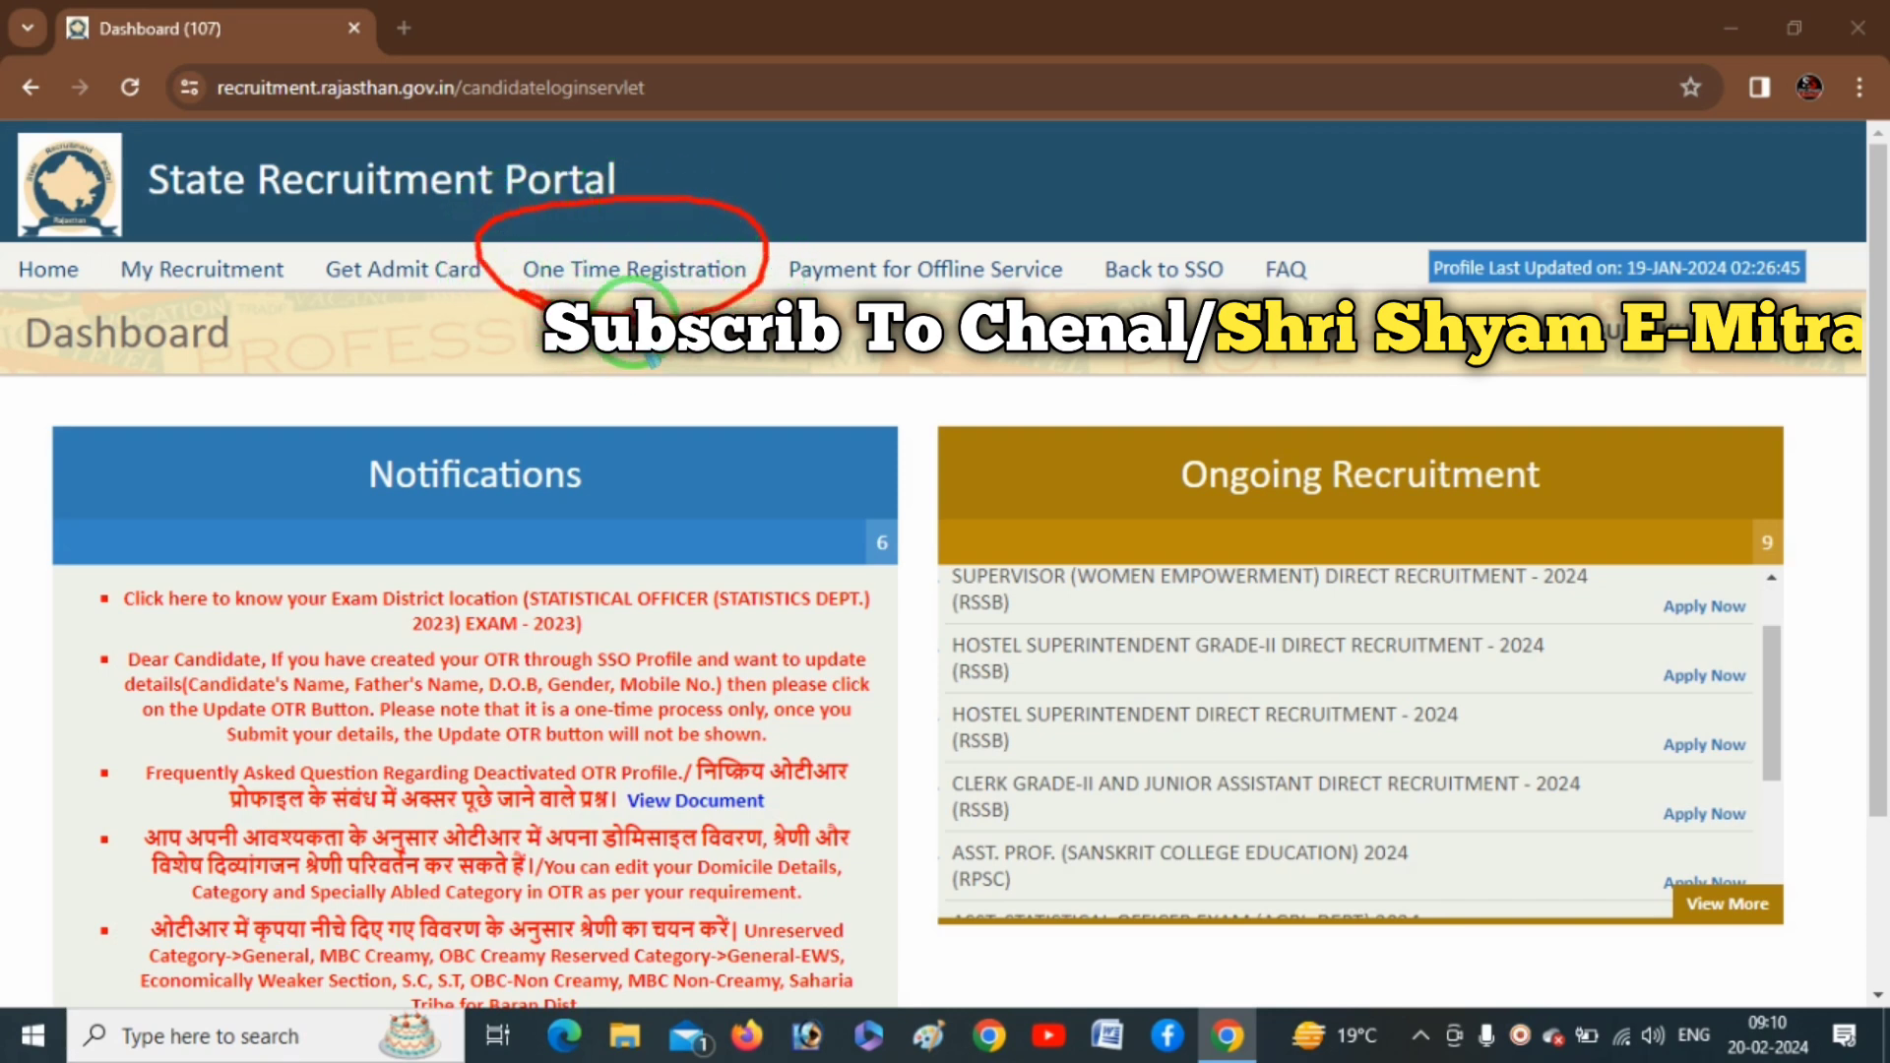
pyautogui.rightClick(819, 370)
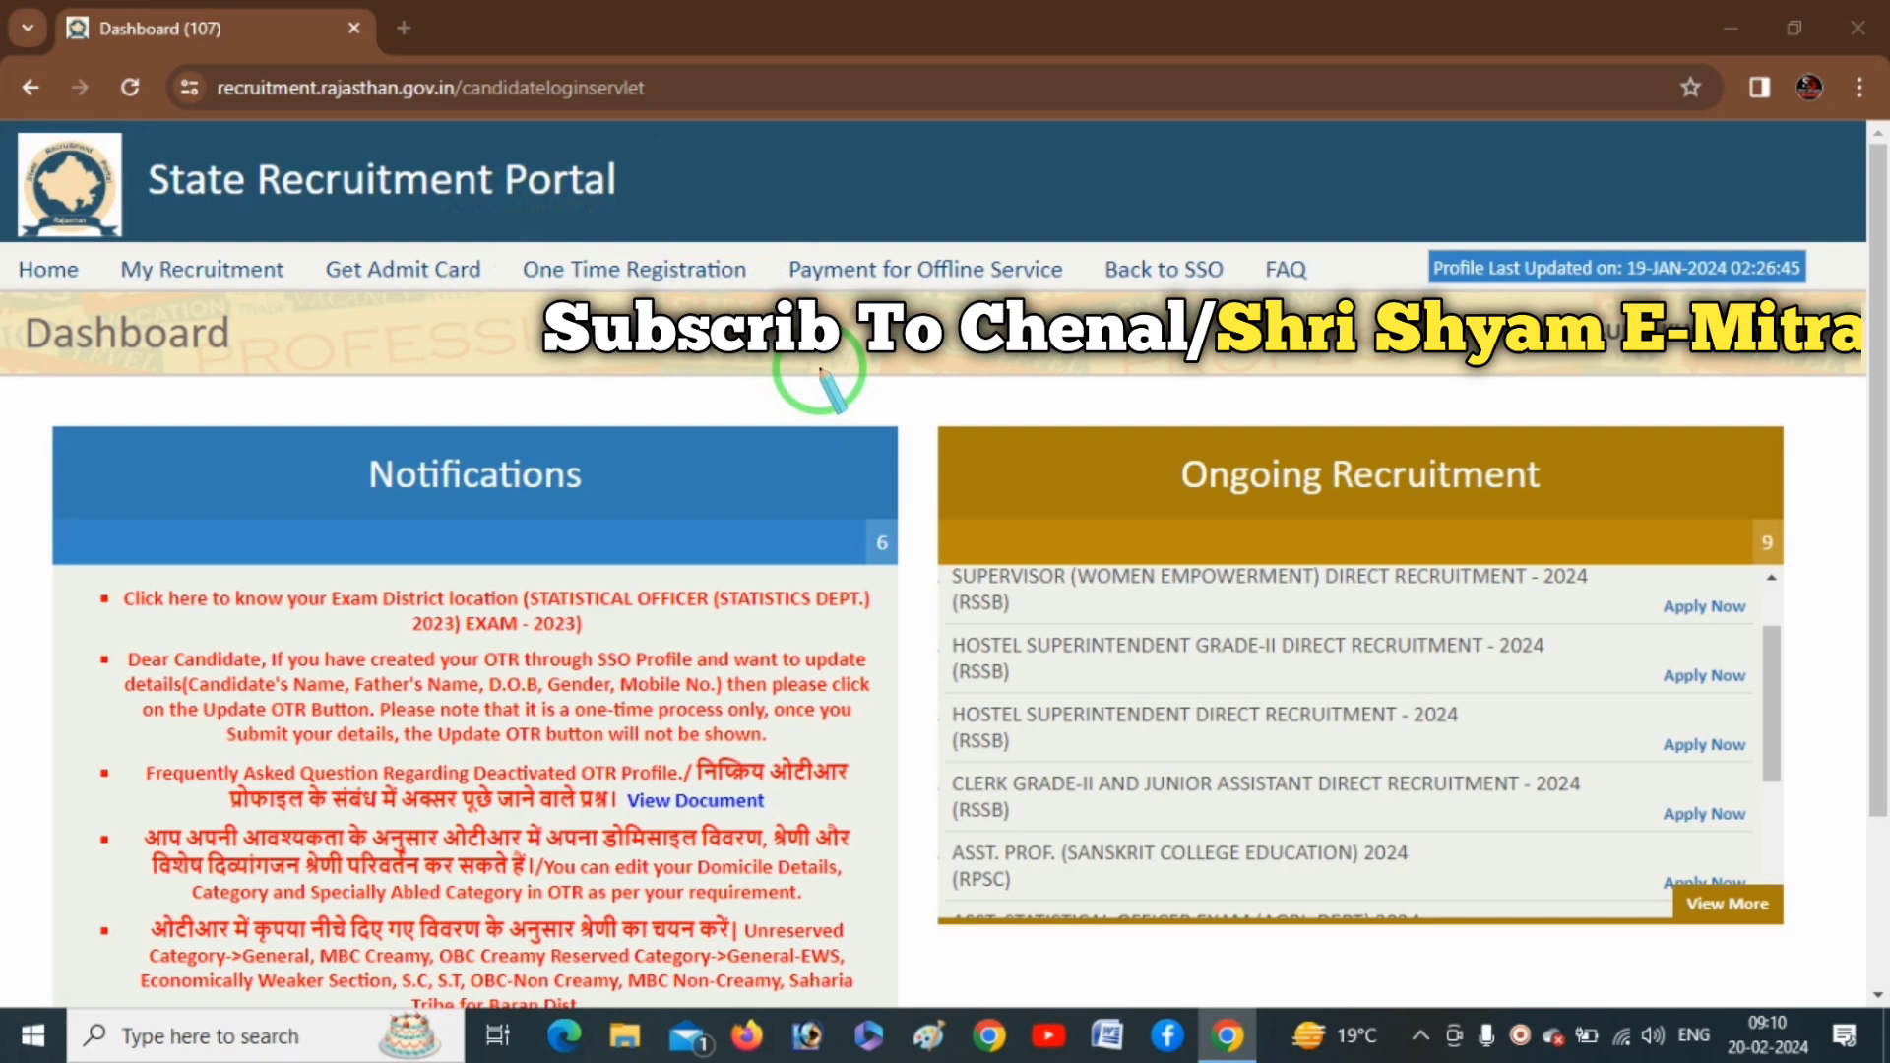
pyautogui.press('Escape')
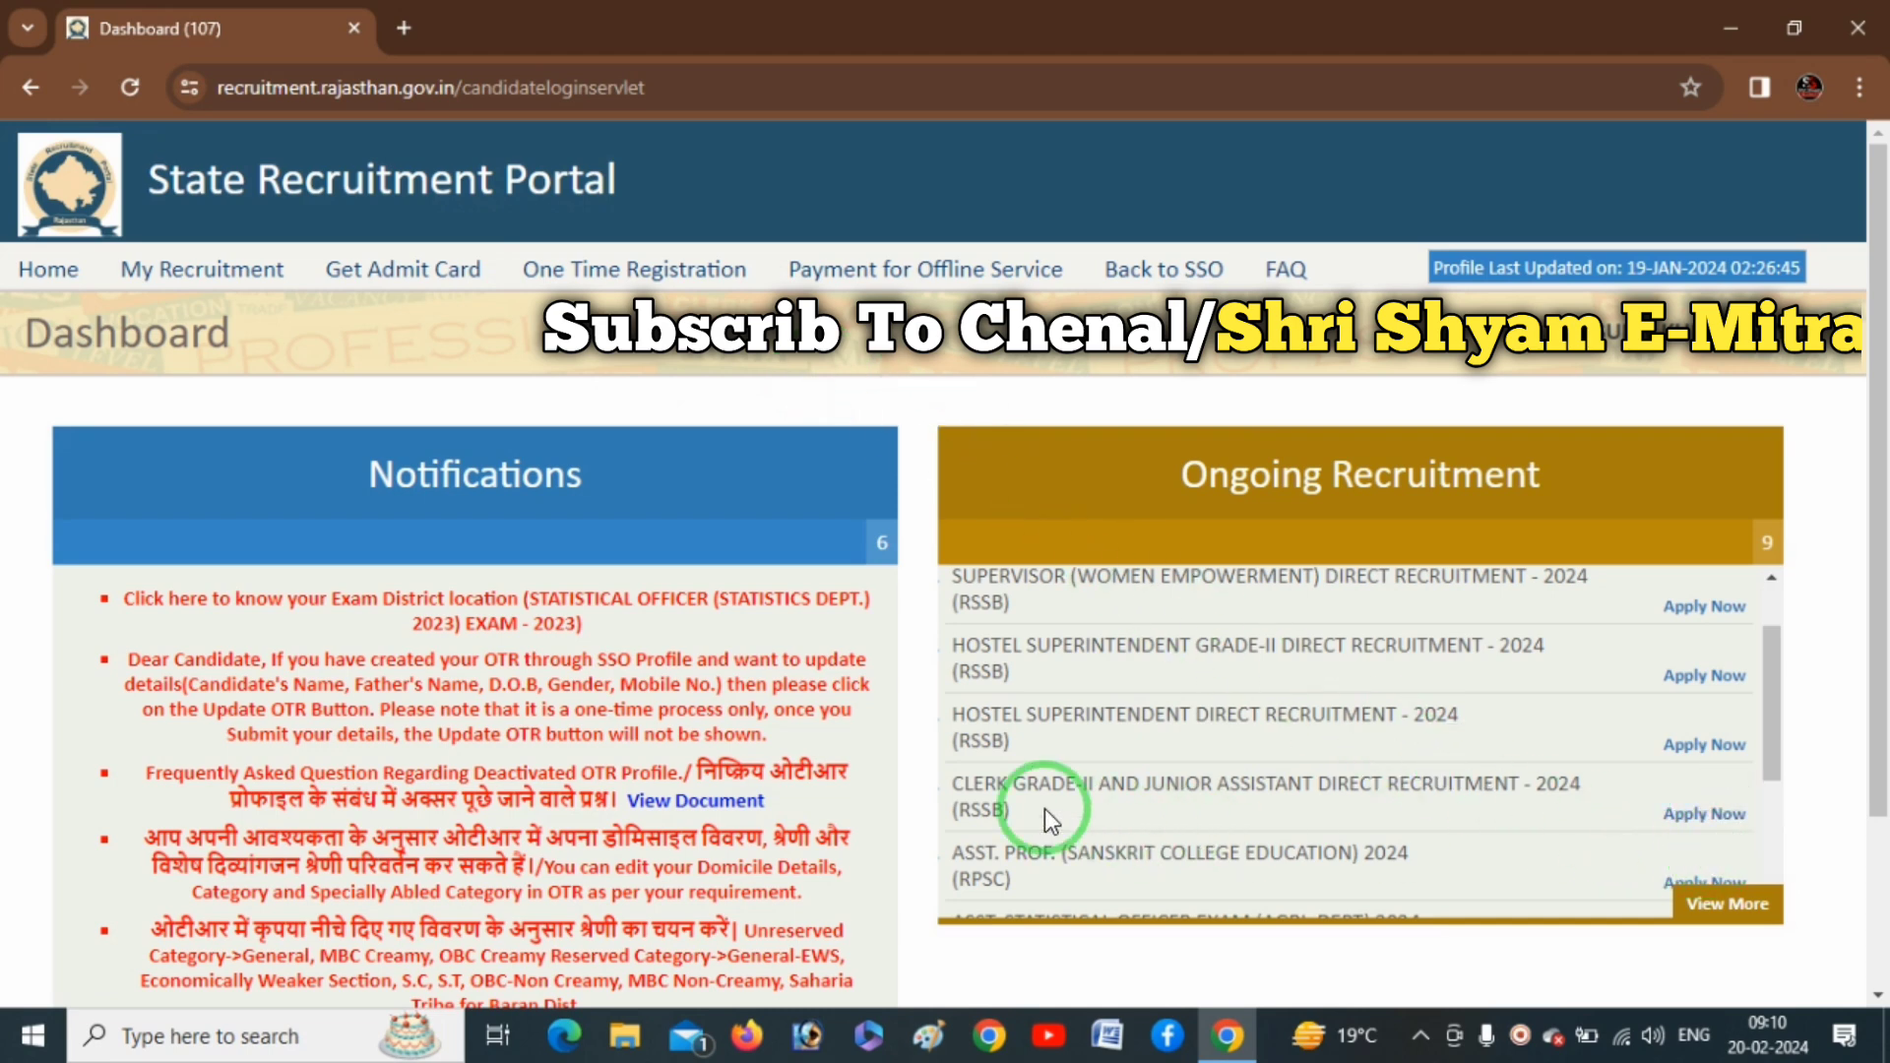
# - Start the application for Clerk Grade-II and Junior Assistant Direct Recruitment - 2024 and submit the application number disclaimer
pyautogui.click(1719, 815)
pyautogui.hotkey('ctrl', '2')
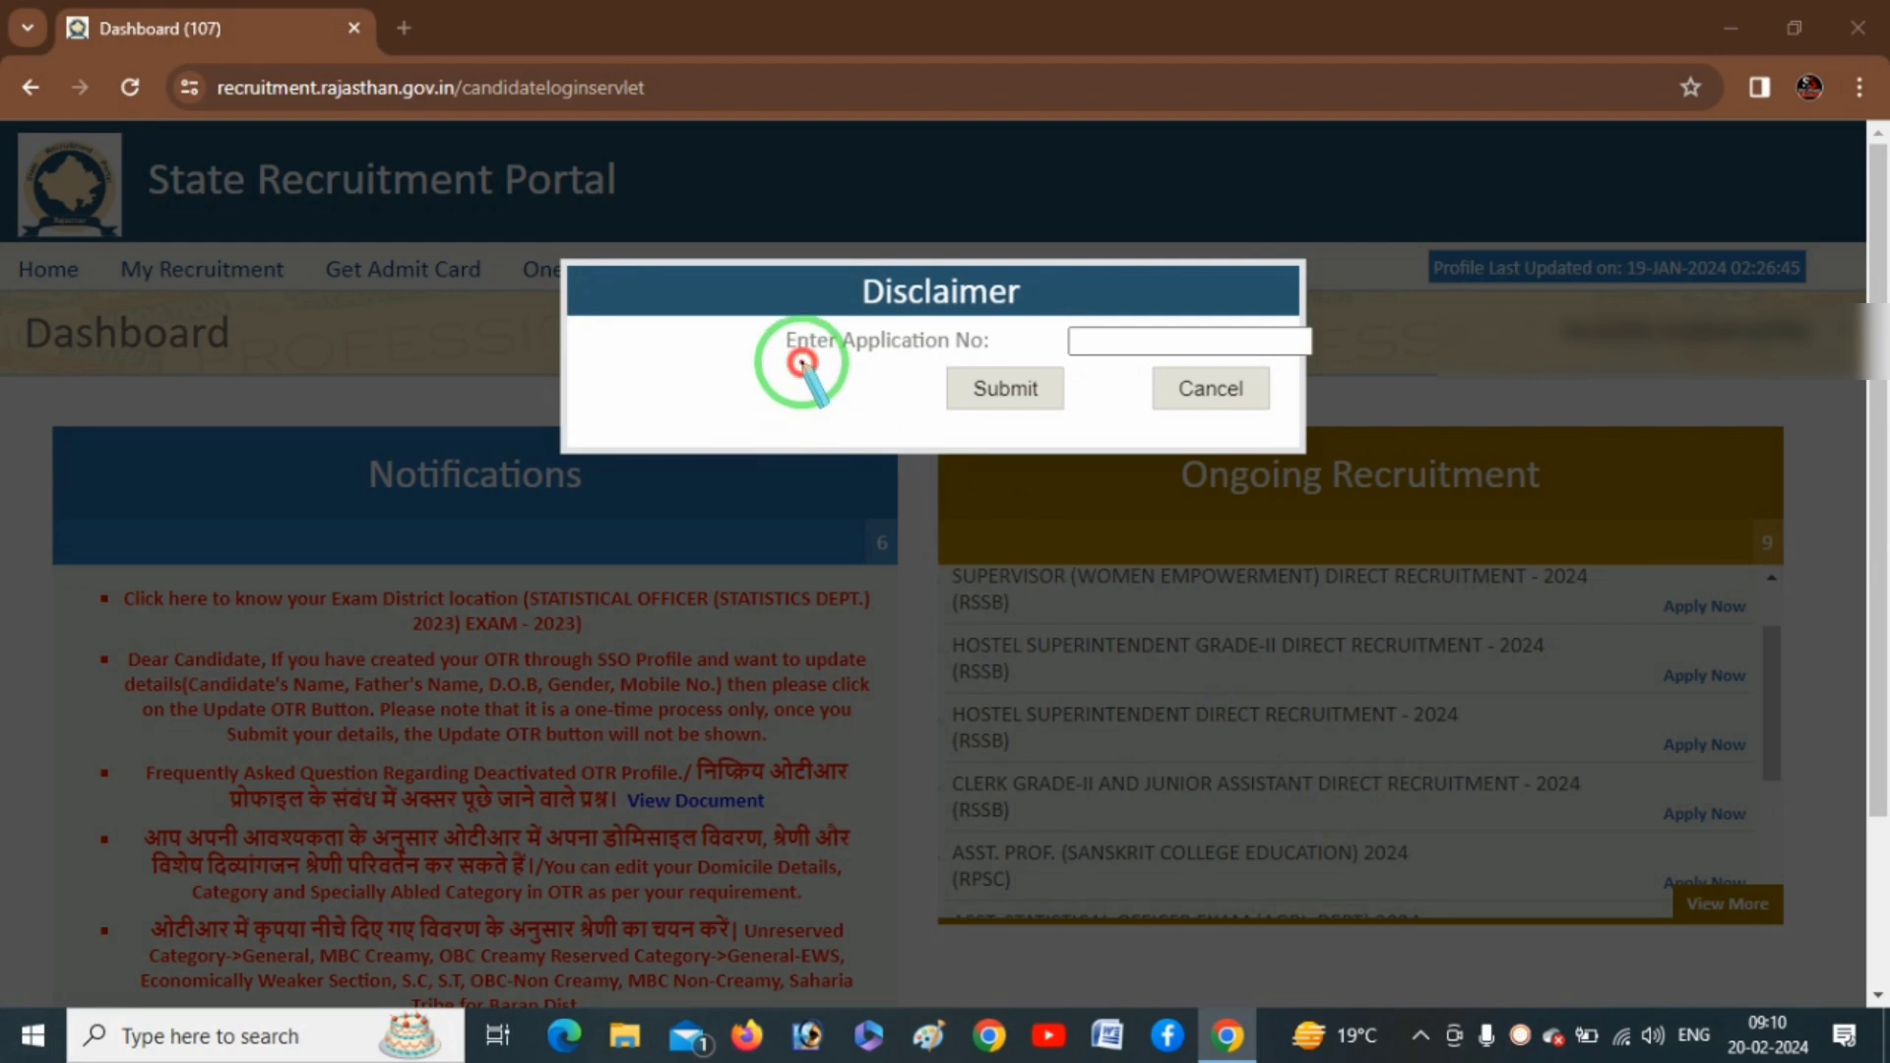
pyautogui.moveTo(799, 363); pyautogui.dragTo(962, 360)
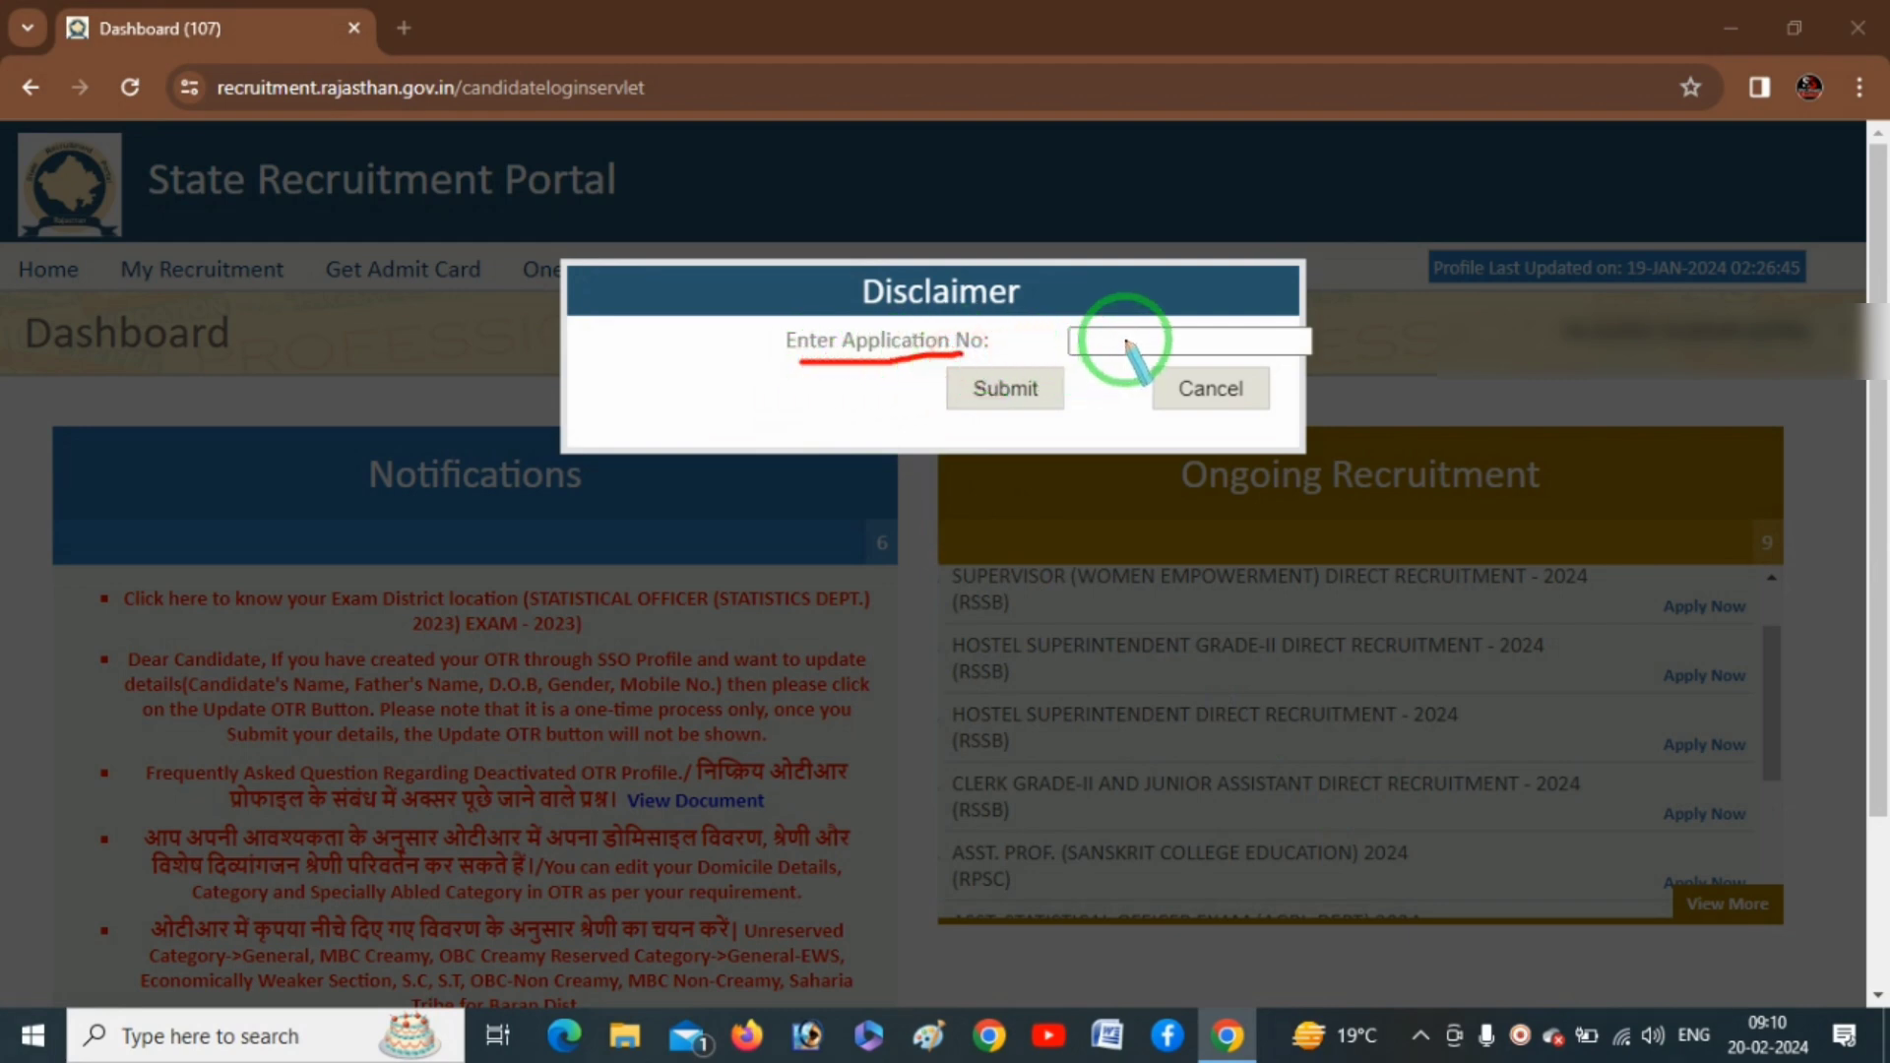
pyautogui.moveTo(1125, 342)
pyautogui.mouseDown()
pyautogui.moveTo(1147, 356)
pyautogui.moveTo(1324, 288)
pyautogui.mouseUp()
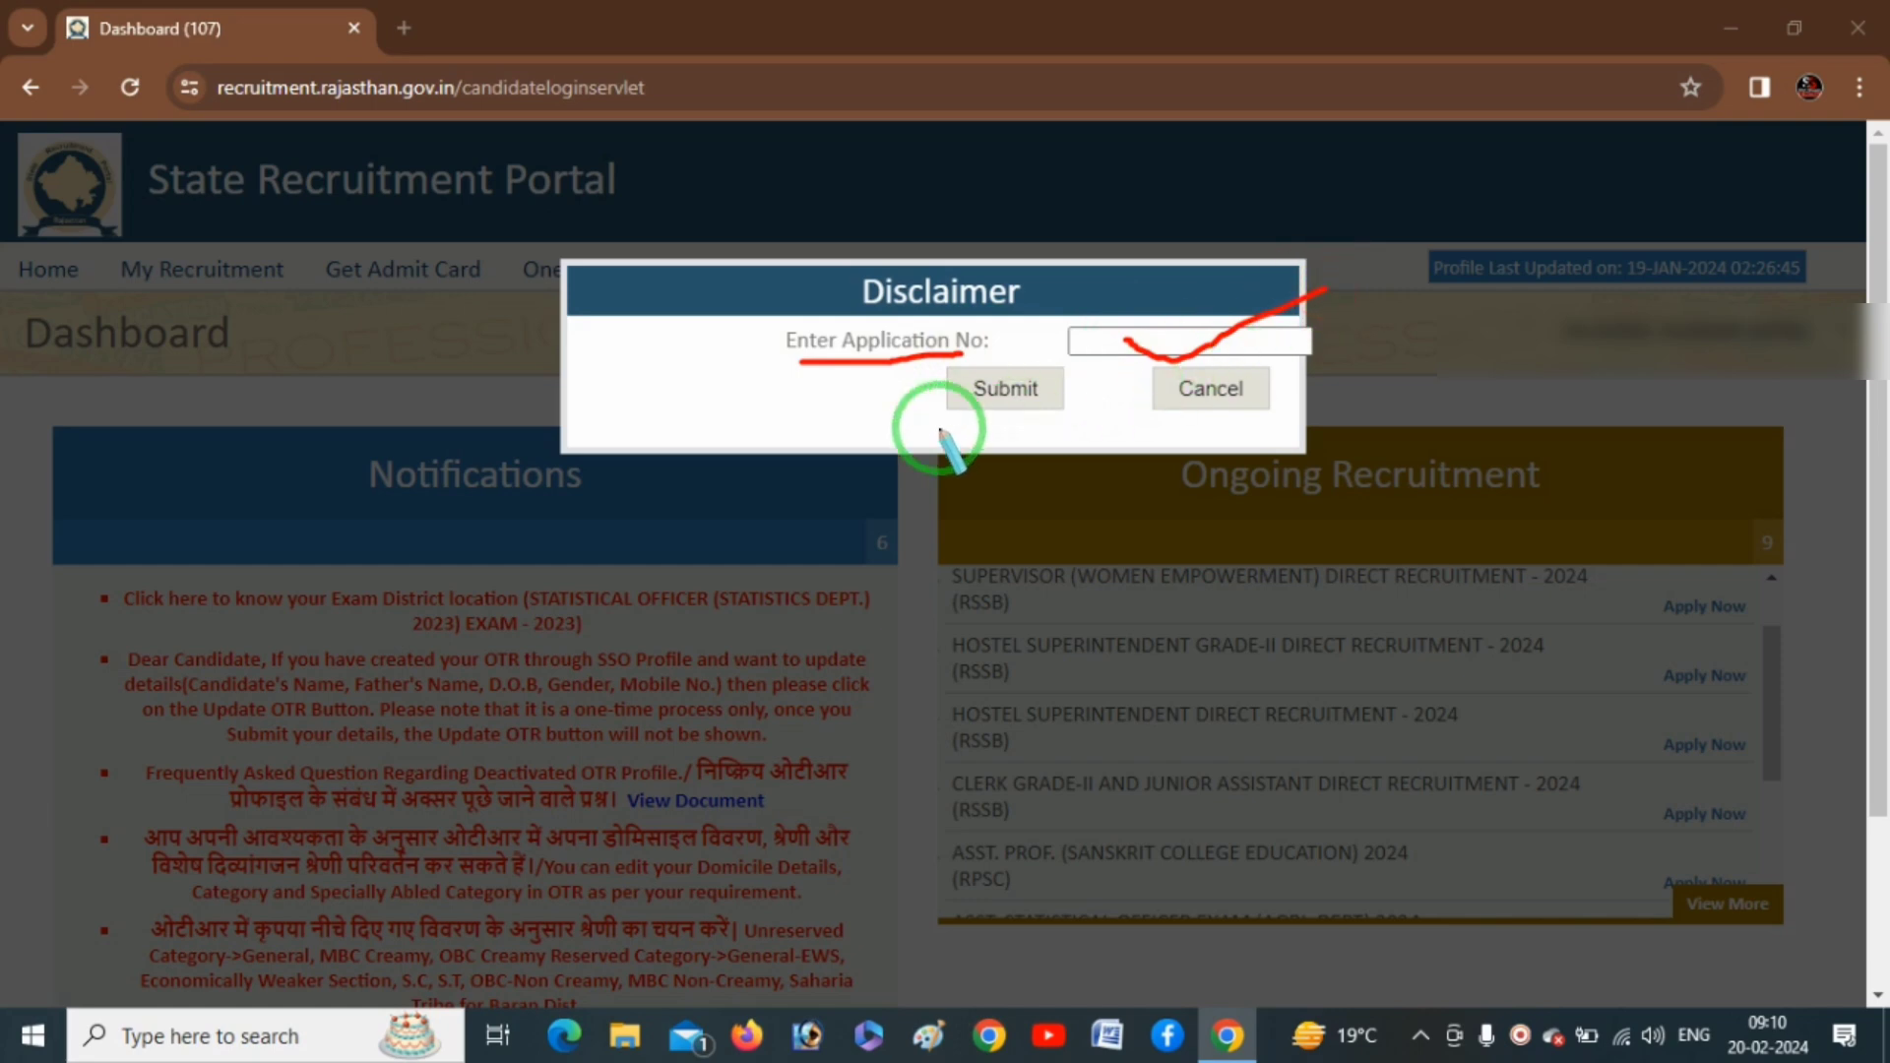
pyautogui.moveTo(920, 422)
pyautogui.mouseDown()
pyautogui.moveTo(1024, 451)
pyautogui.moveTo(1054, 363)
pyautogui.moveTo(935, 391)
pyautogui.moveTo(1002, 445)
pyautogui.mouseUp()
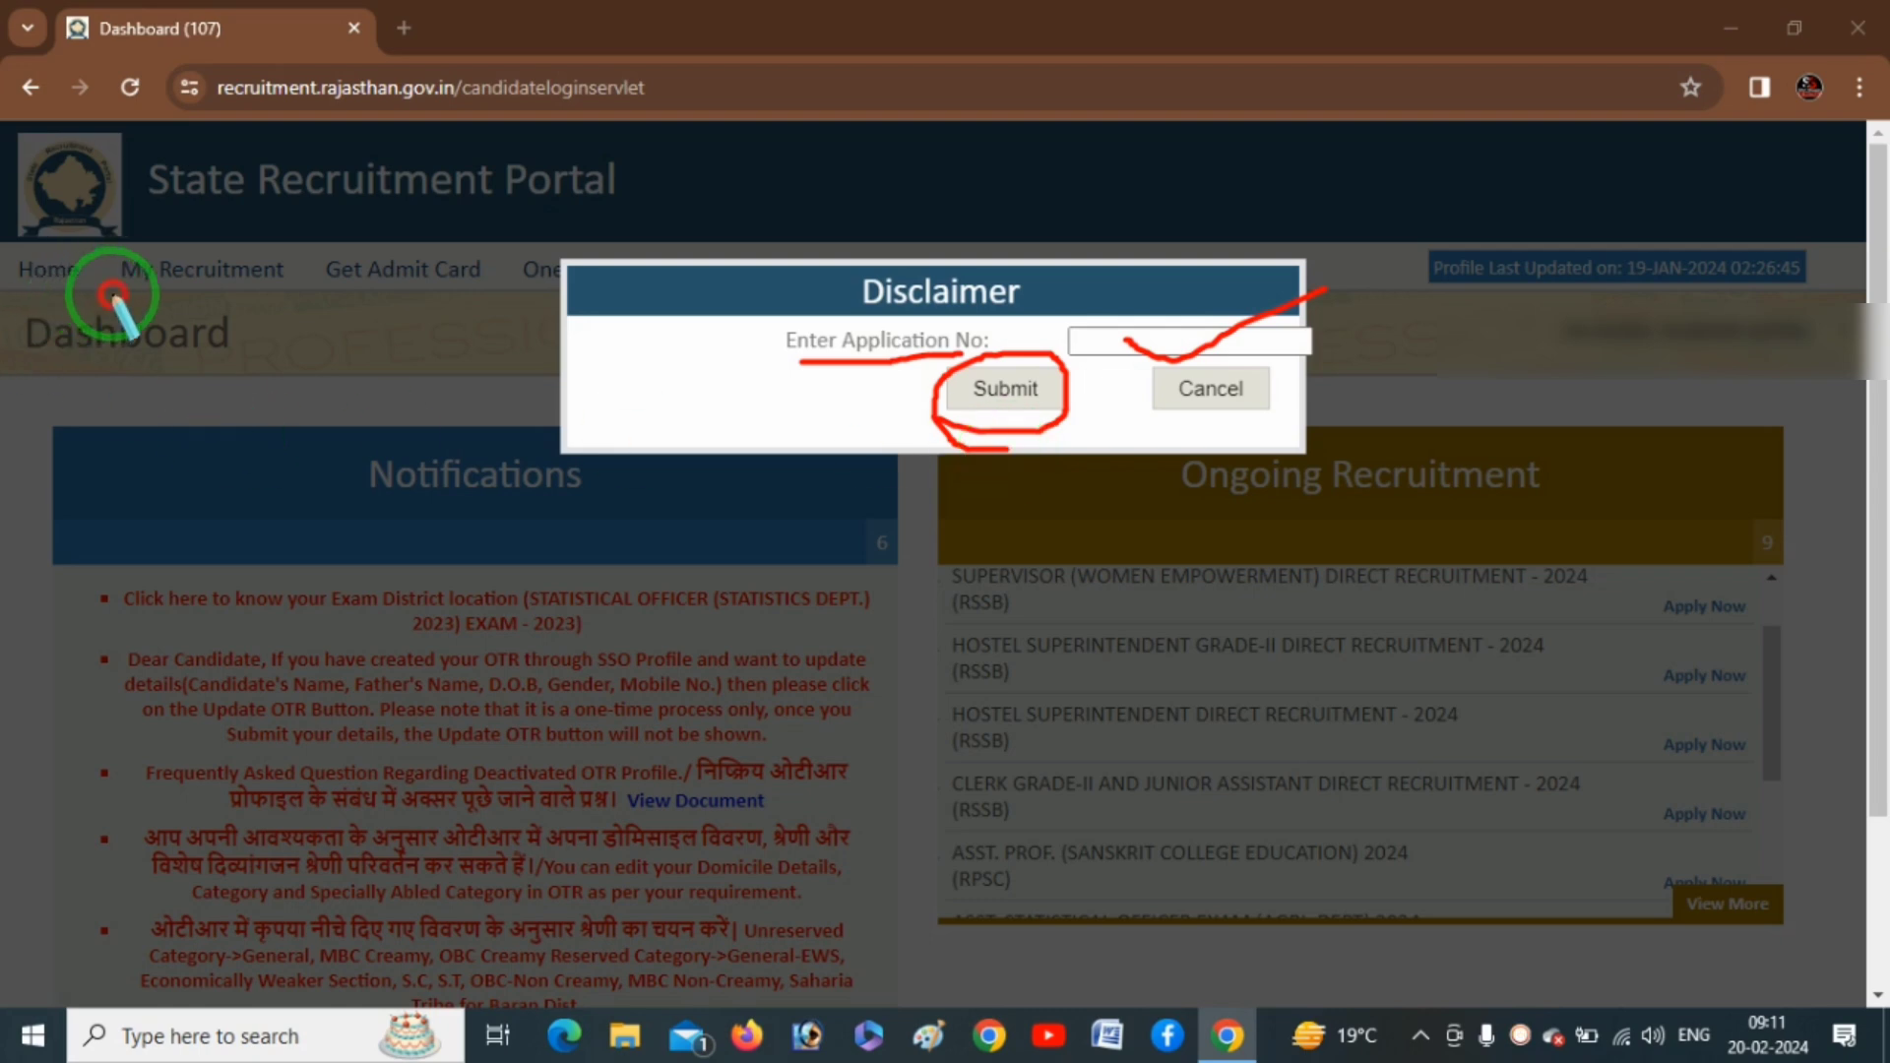
pyautogui.moveTo(114, 295)
pyautogui.mouseDown()
pyautogui.moveTo(266, 301)
pyautogui.moveTo(278, 232)
pyautogui.moveTo(167, 239)
pyautogui.moveTo(111, 283)
pyautogui.moveTo(208, 315)
pyautogui.mouseUp()
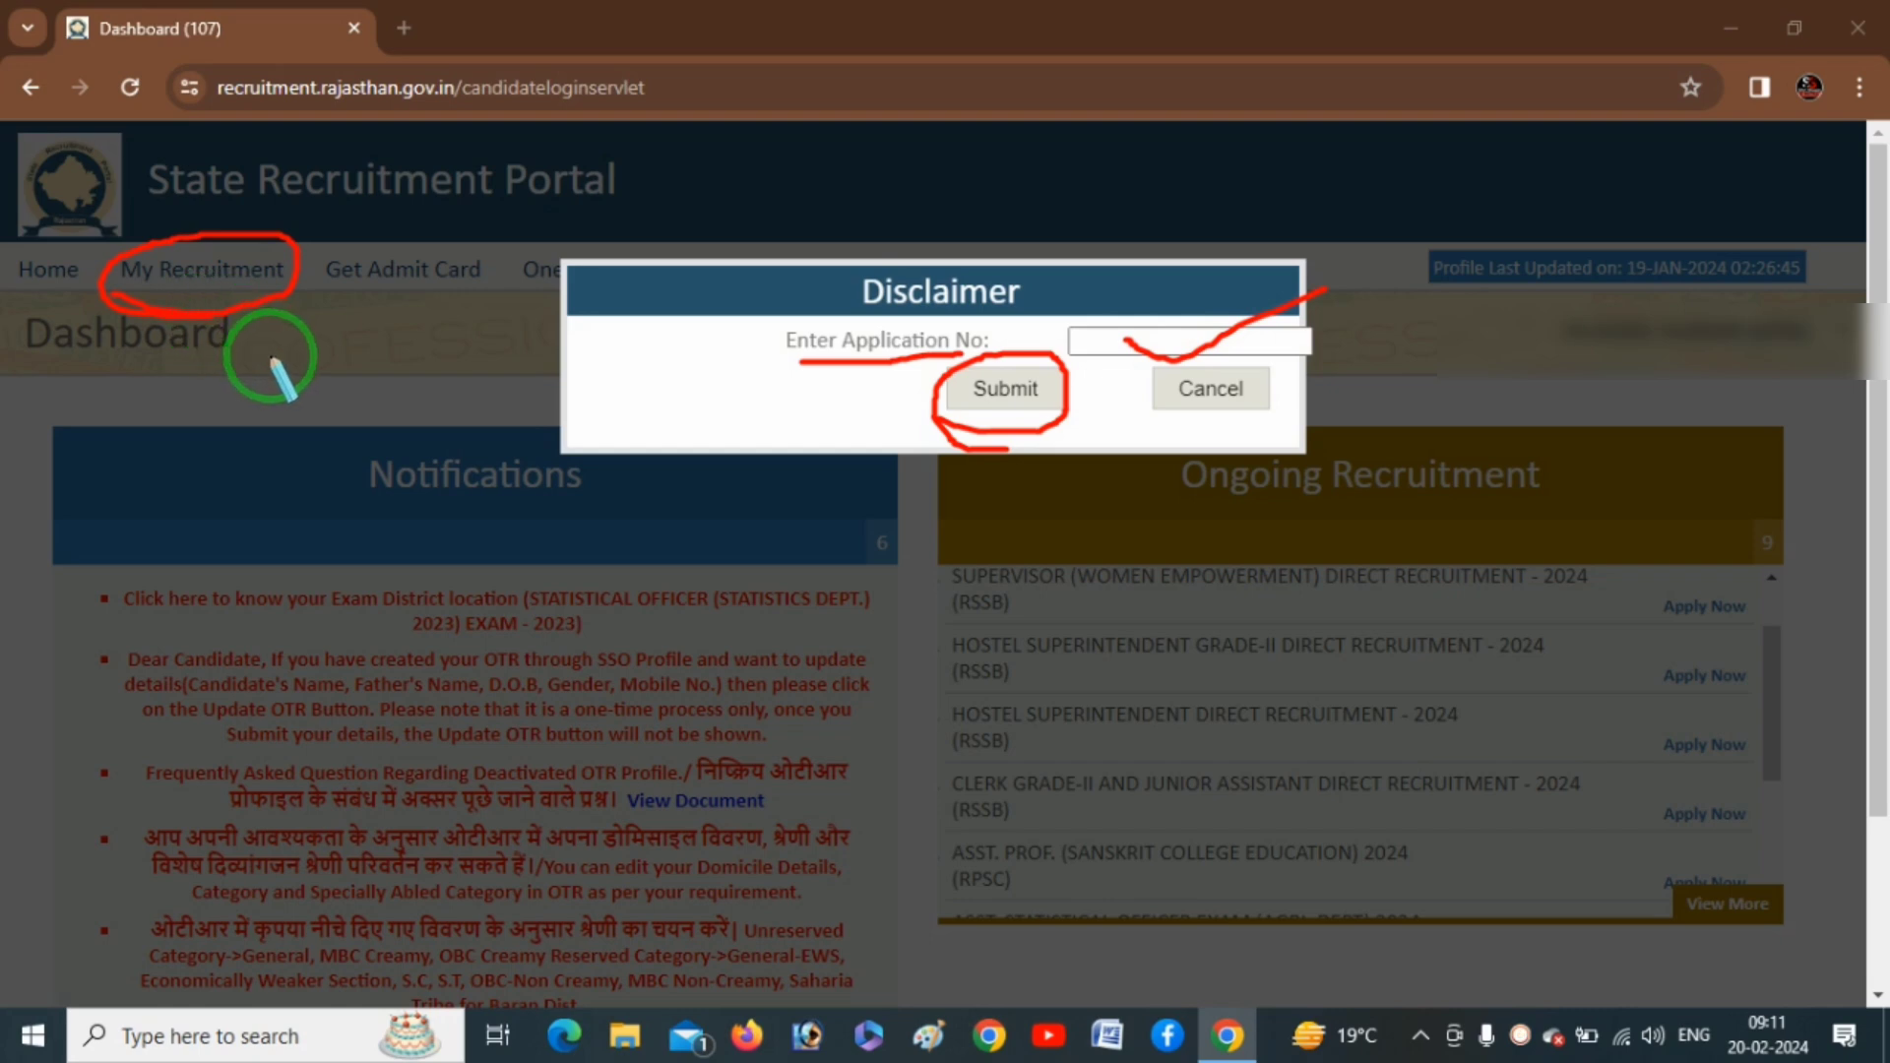
pyautogui.rightClick(334, 341)
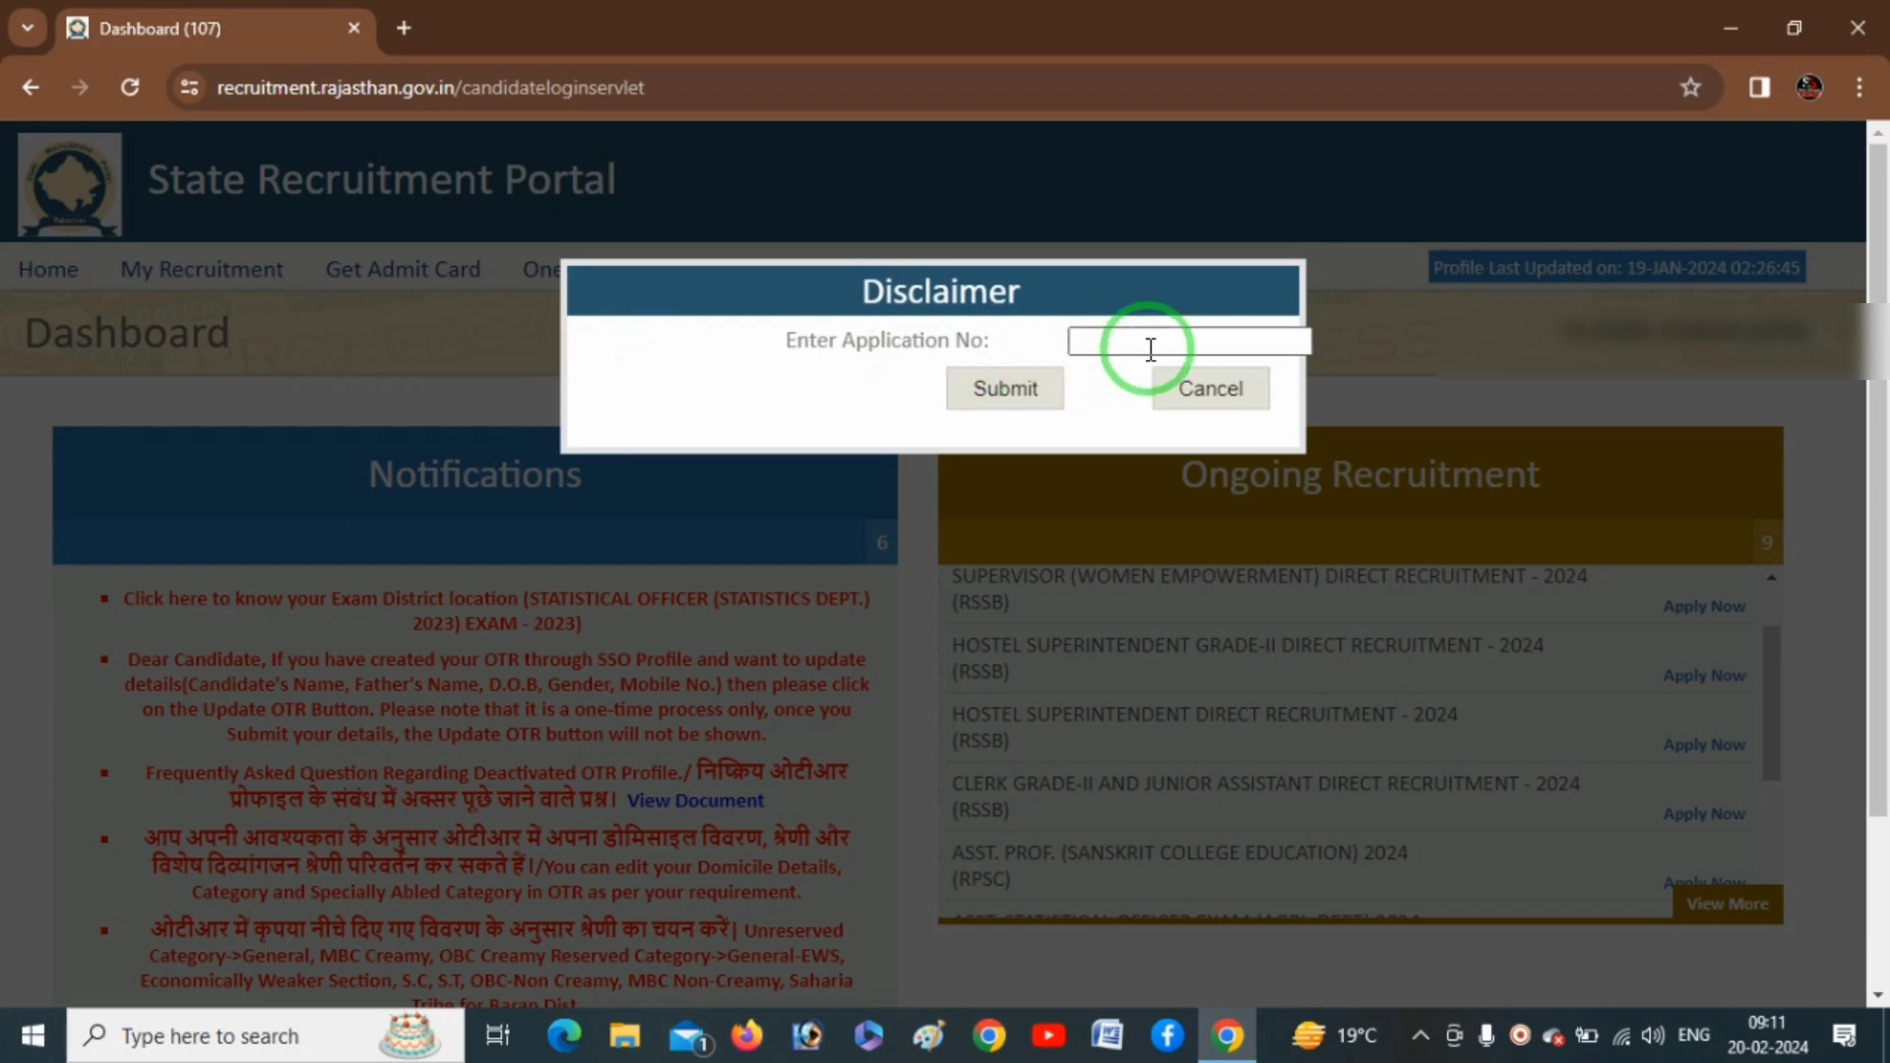
pyautogui.click(1031, 382)
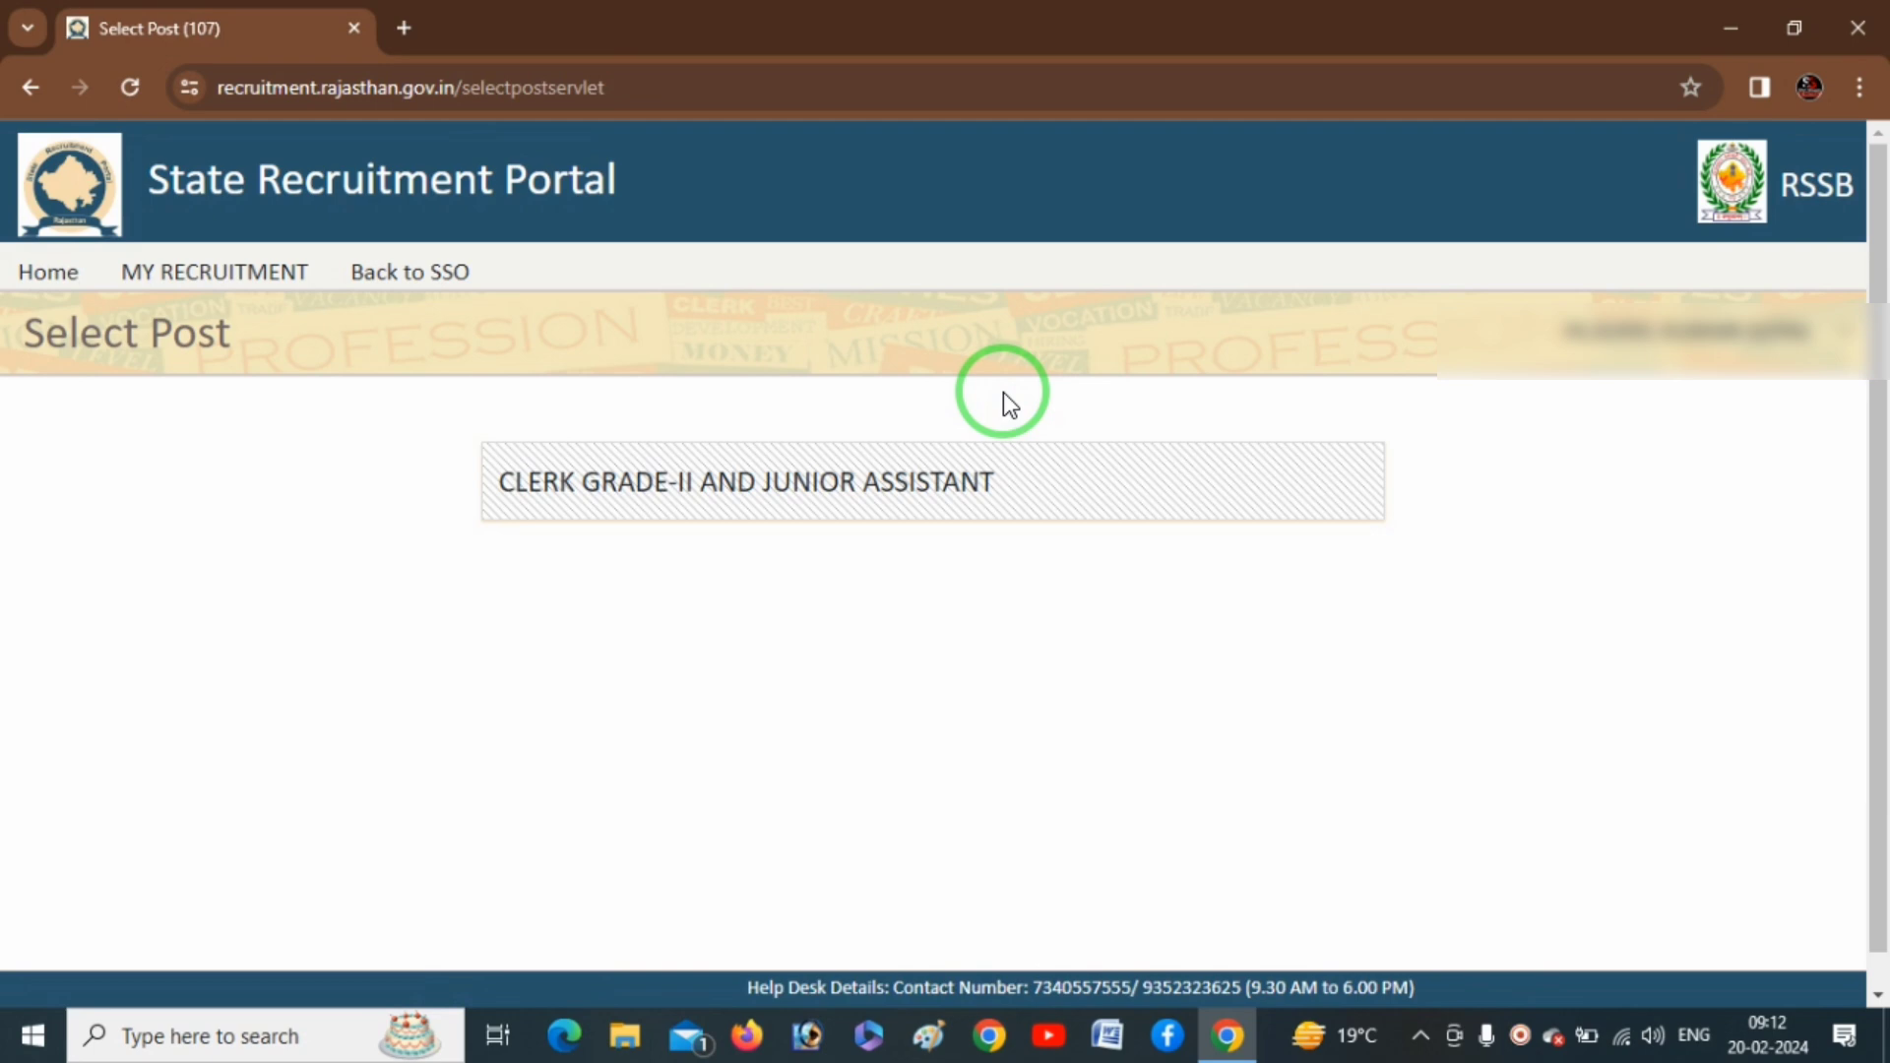
# - Select the Clerk Grade-II and Junior Assistant post and review the candidate details and update option in the OTR data review
pyautogui.click(780, 505)
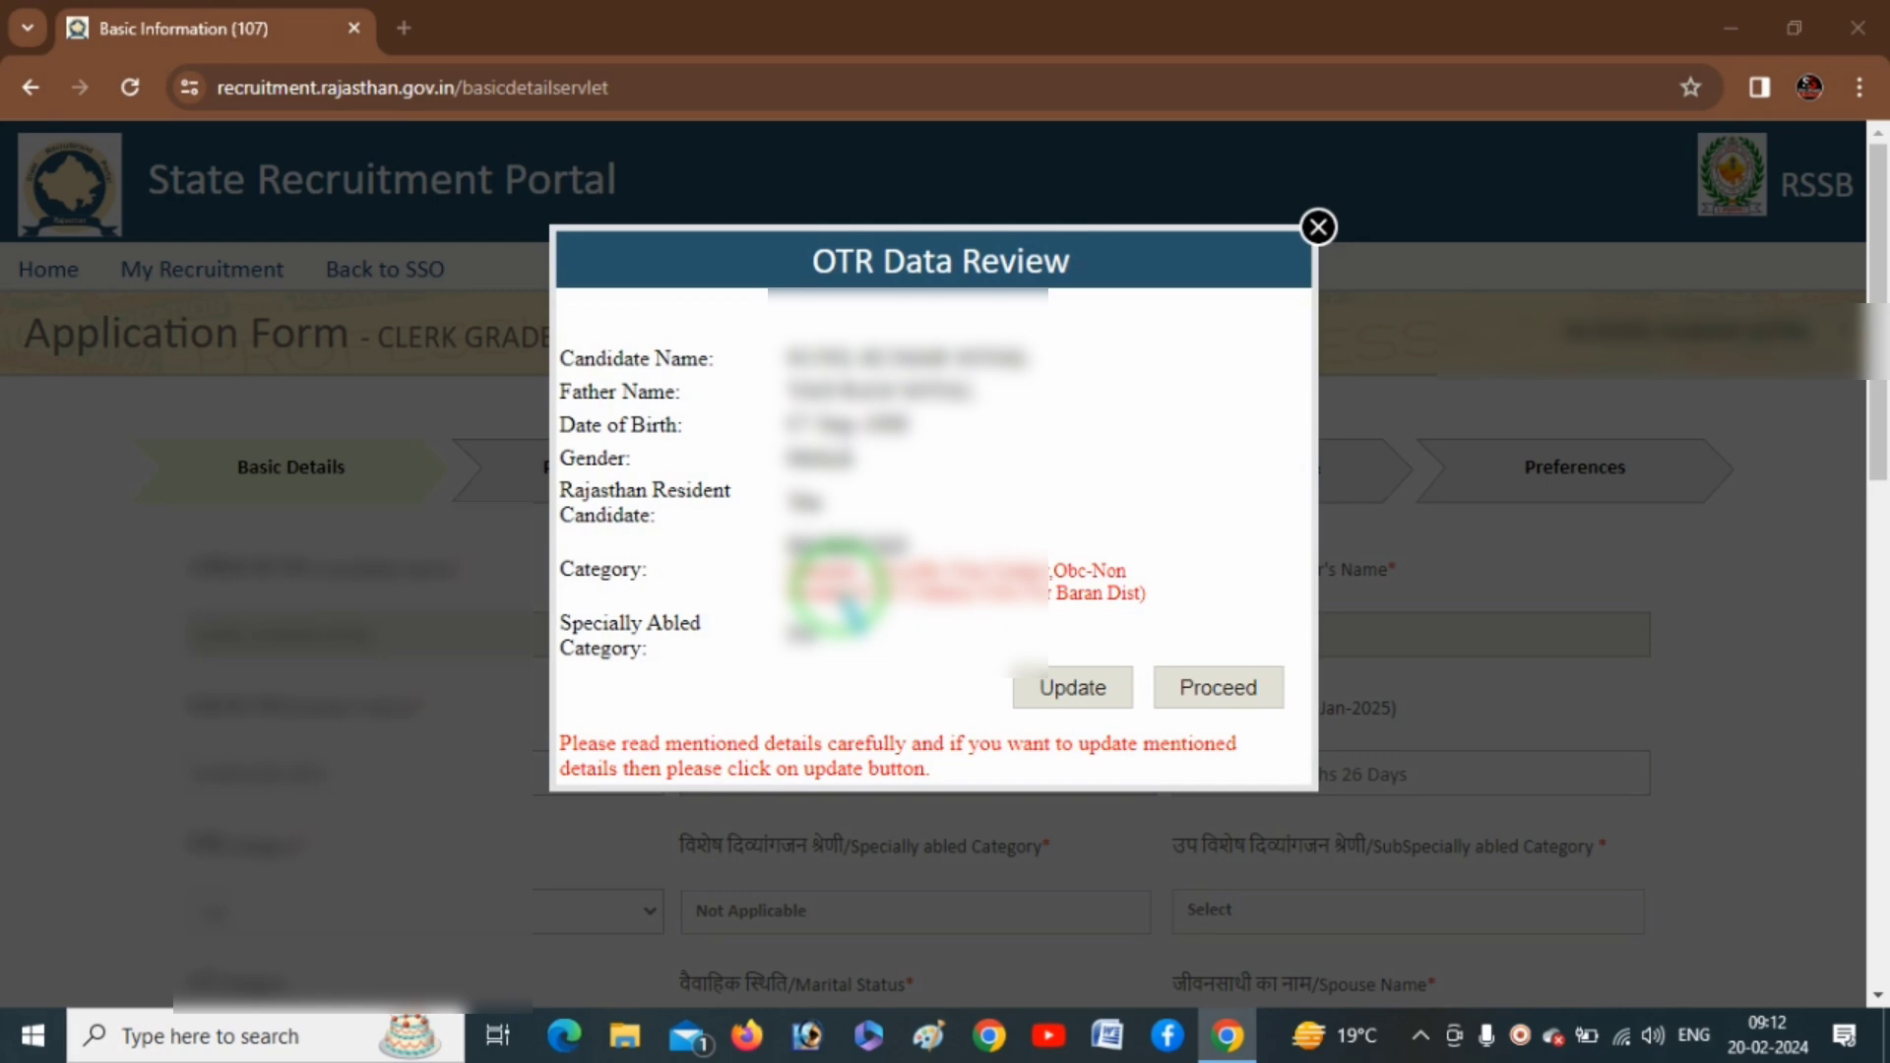
pyautogui.moveTo(762, 333)
pyautogui.mouseDown()
pyautogui.moveTo(773, 673)
pyautogui.moveTo(1213, 631)
pyautogui.mouseUp()
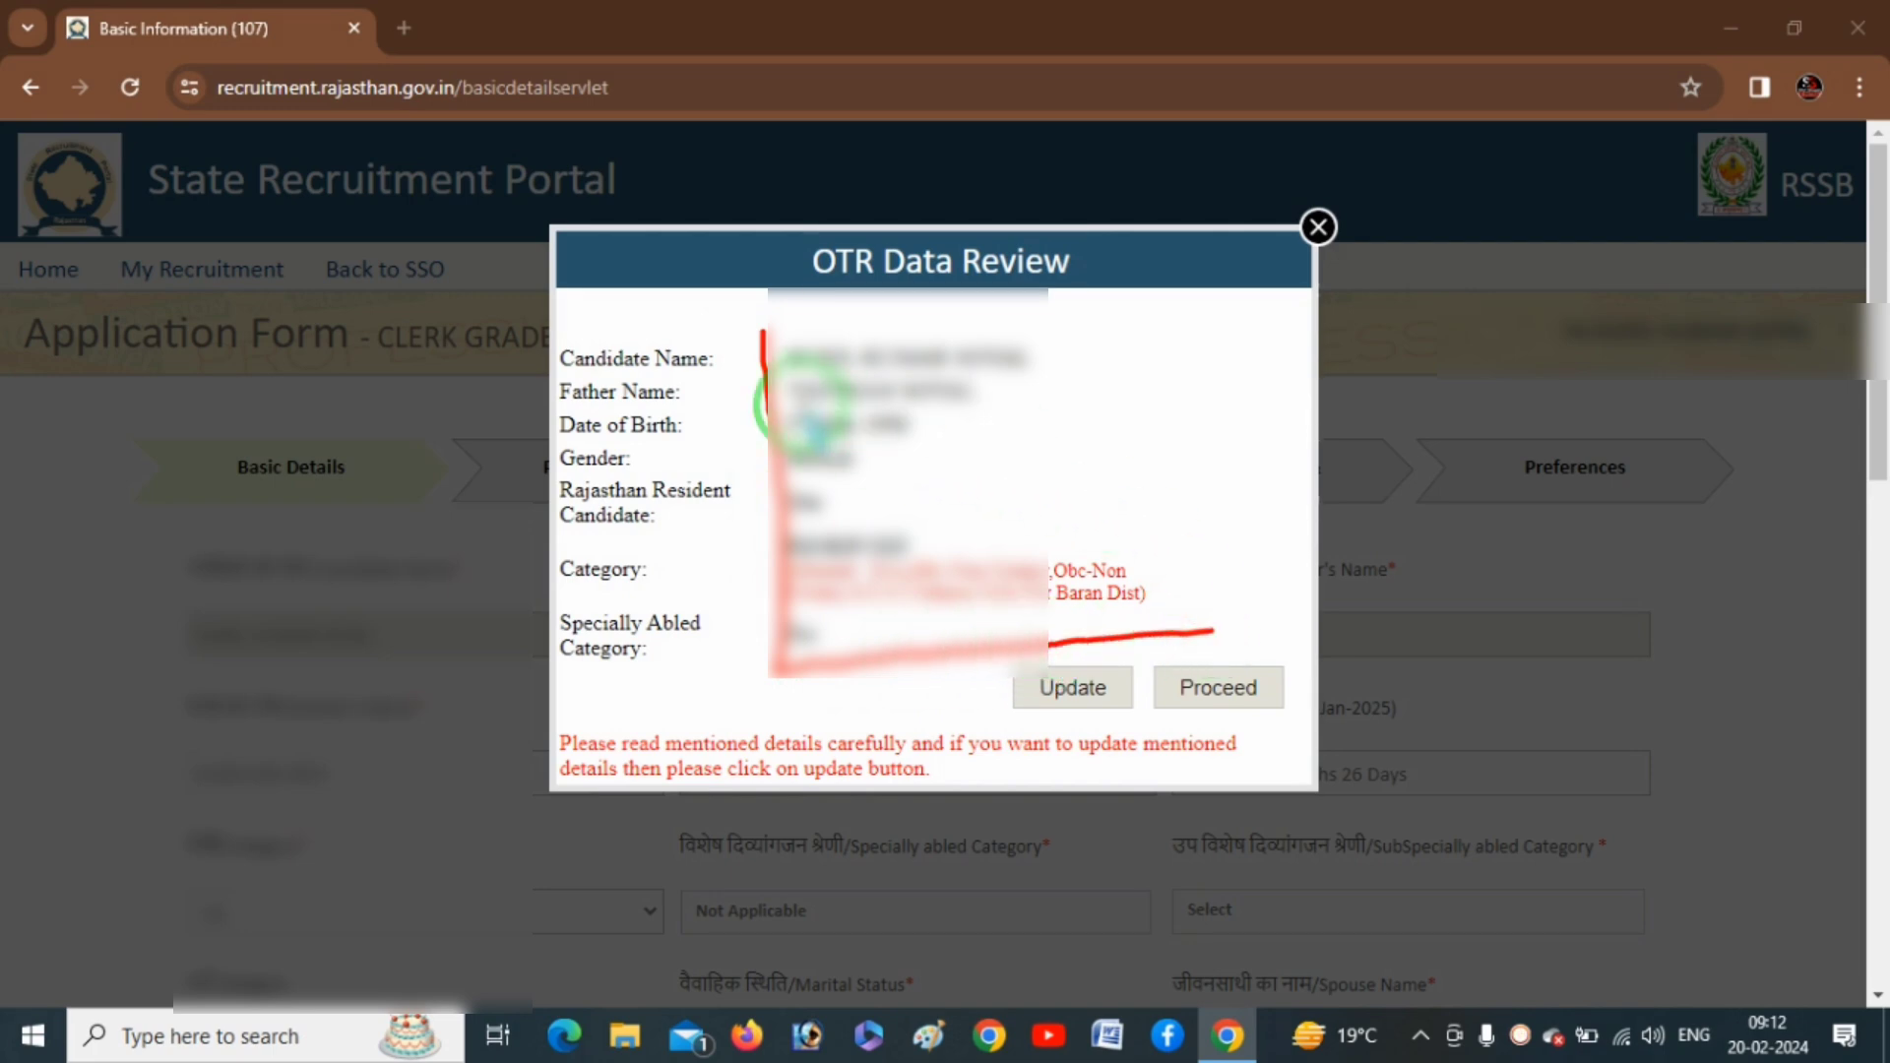
pyautogui.moveTo(760, 326)
pyautogui.mouseDown()
pyautogui.moveTo(1089, 326)
pyautogui.moveTo(1181, 631)
pyautogui.mouseUp()
pyautogui.moveTo(1015, 724)
pyautogui.mouseDown()
pyautogui.moveTo(1148, 696)
pyautogui.moveTo(1038, 661)
pyautogui.moveTo(1012, 714)
pyautogui.moveTo(1042, 734)
pyautogui.mouseUp()
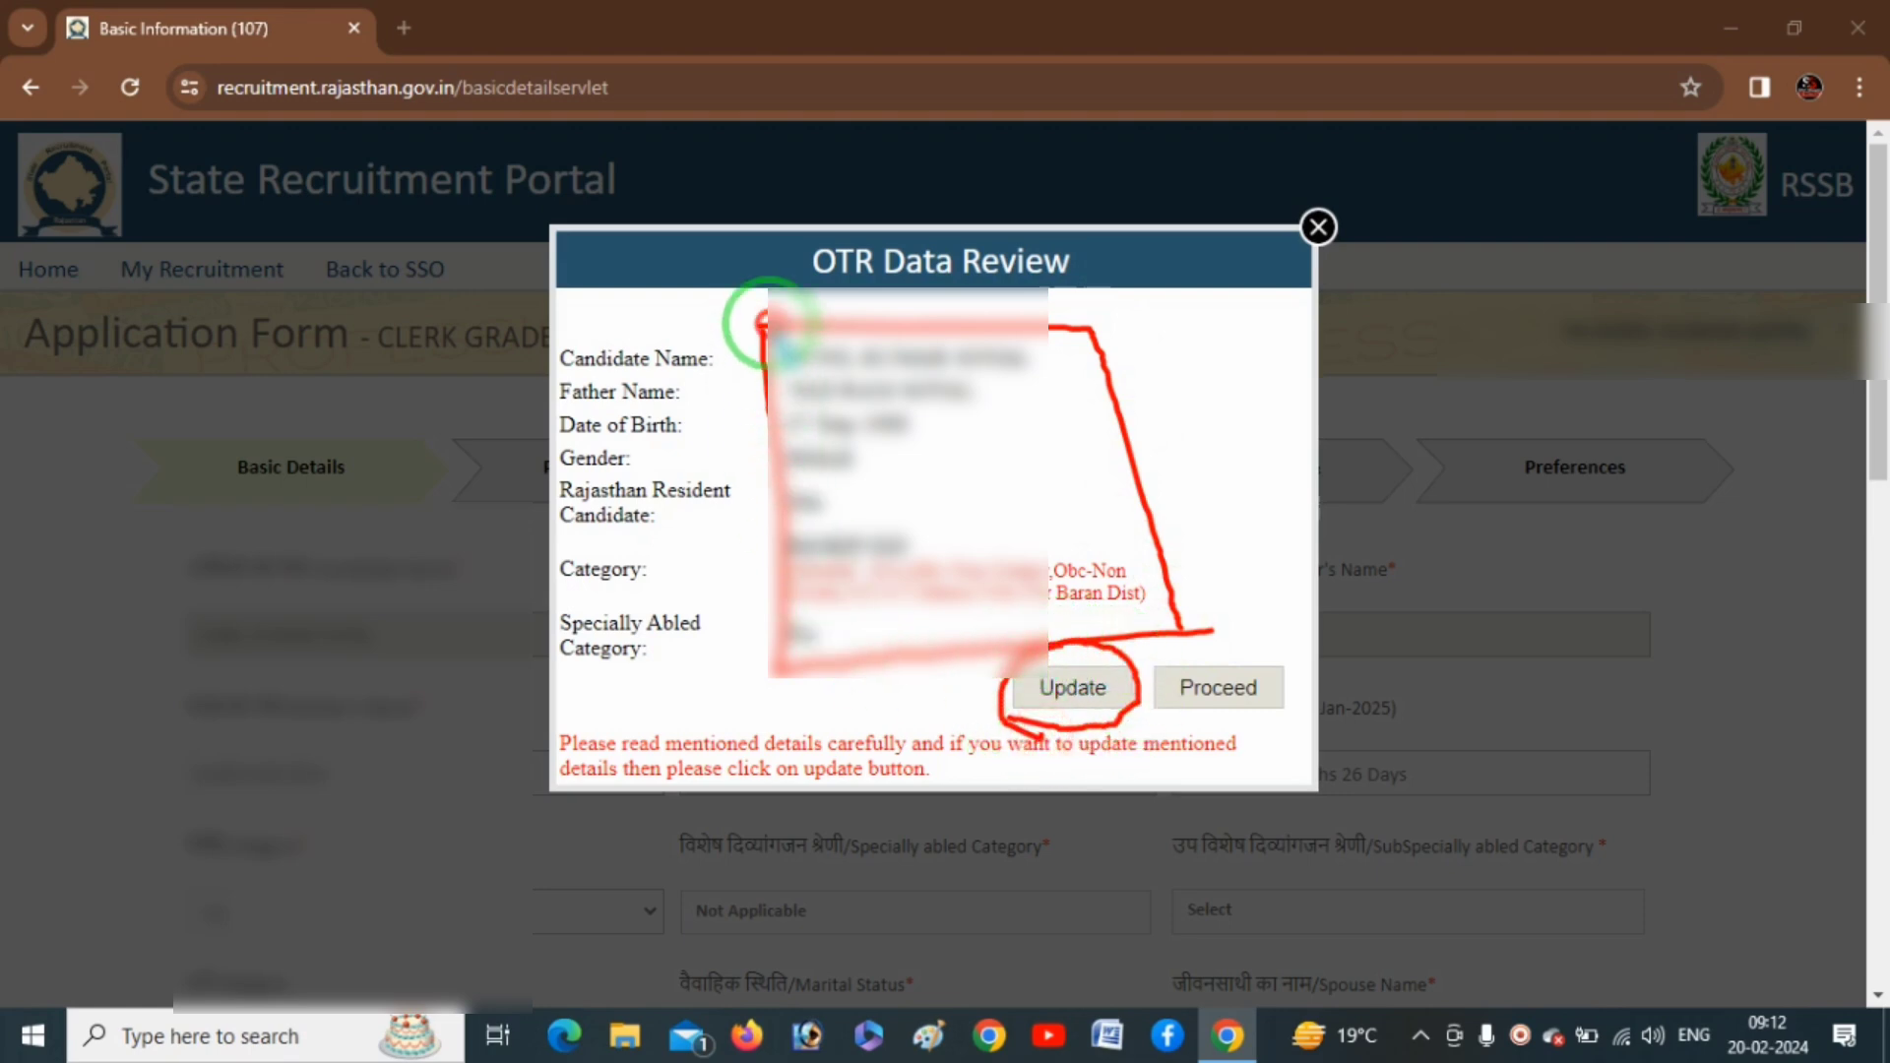
# - Finish reviewing the OTR data and proceed to the Basic Details section of the application form
pyautogui.moveTo(1182, 728)
pyautogui.mouseDown()
pyautogui.moveTo(1305, 679)
pyautogui.moveTo(1193, 640)
pyautogui.moveTo(1145, 713)
pyautogui.mouseUp()
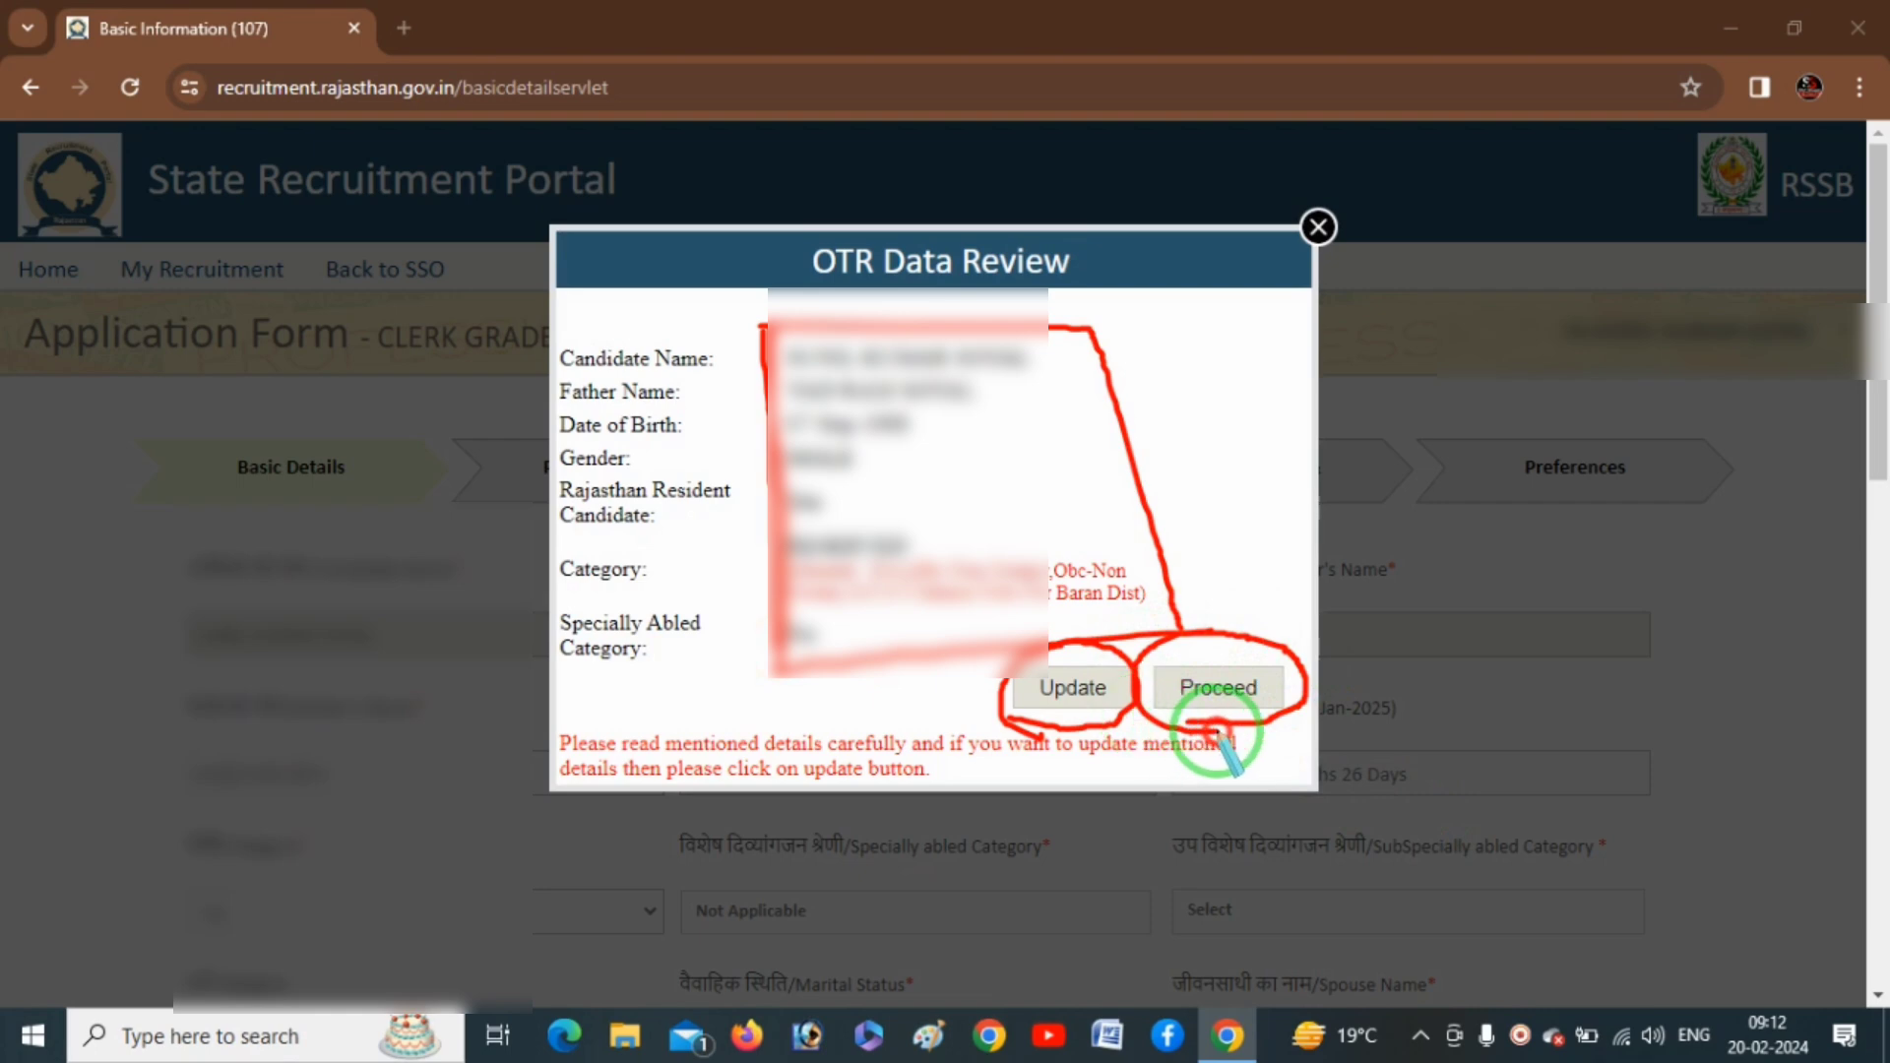
pyautogui.press('e')
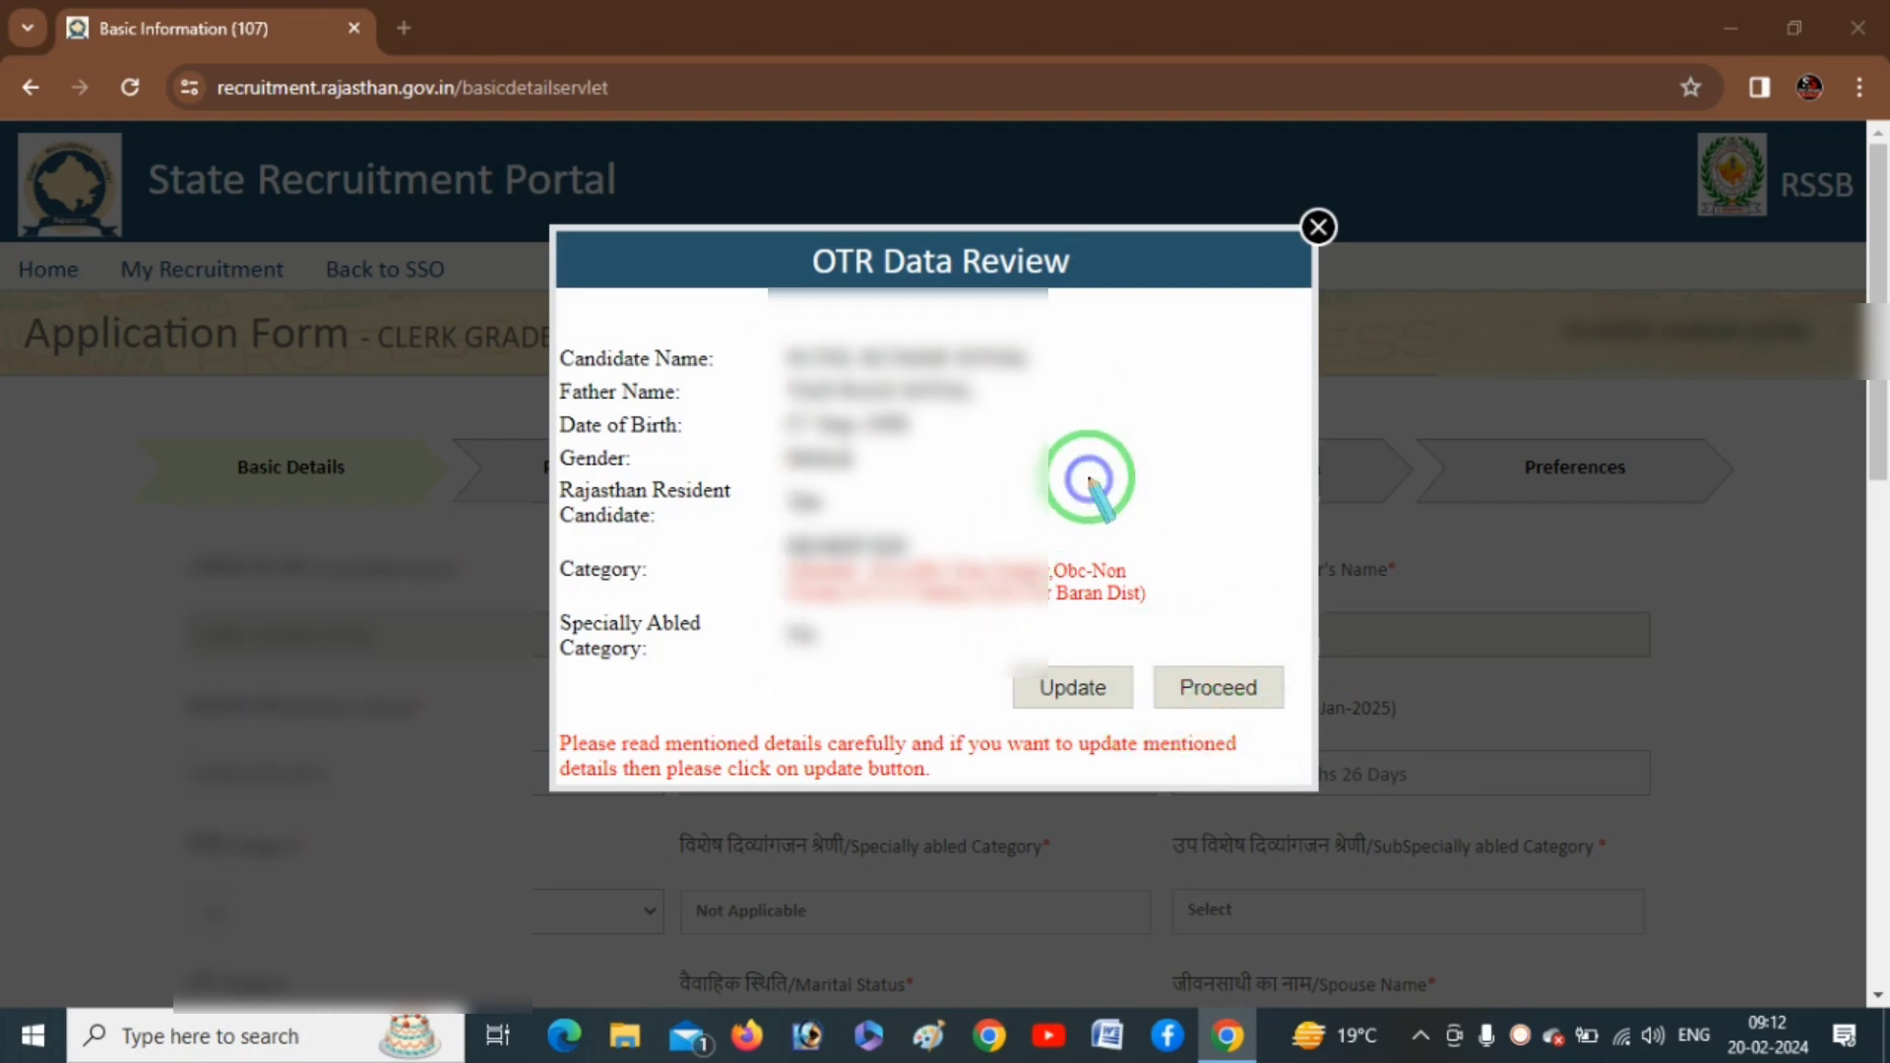
pyautogui.press('Escape')
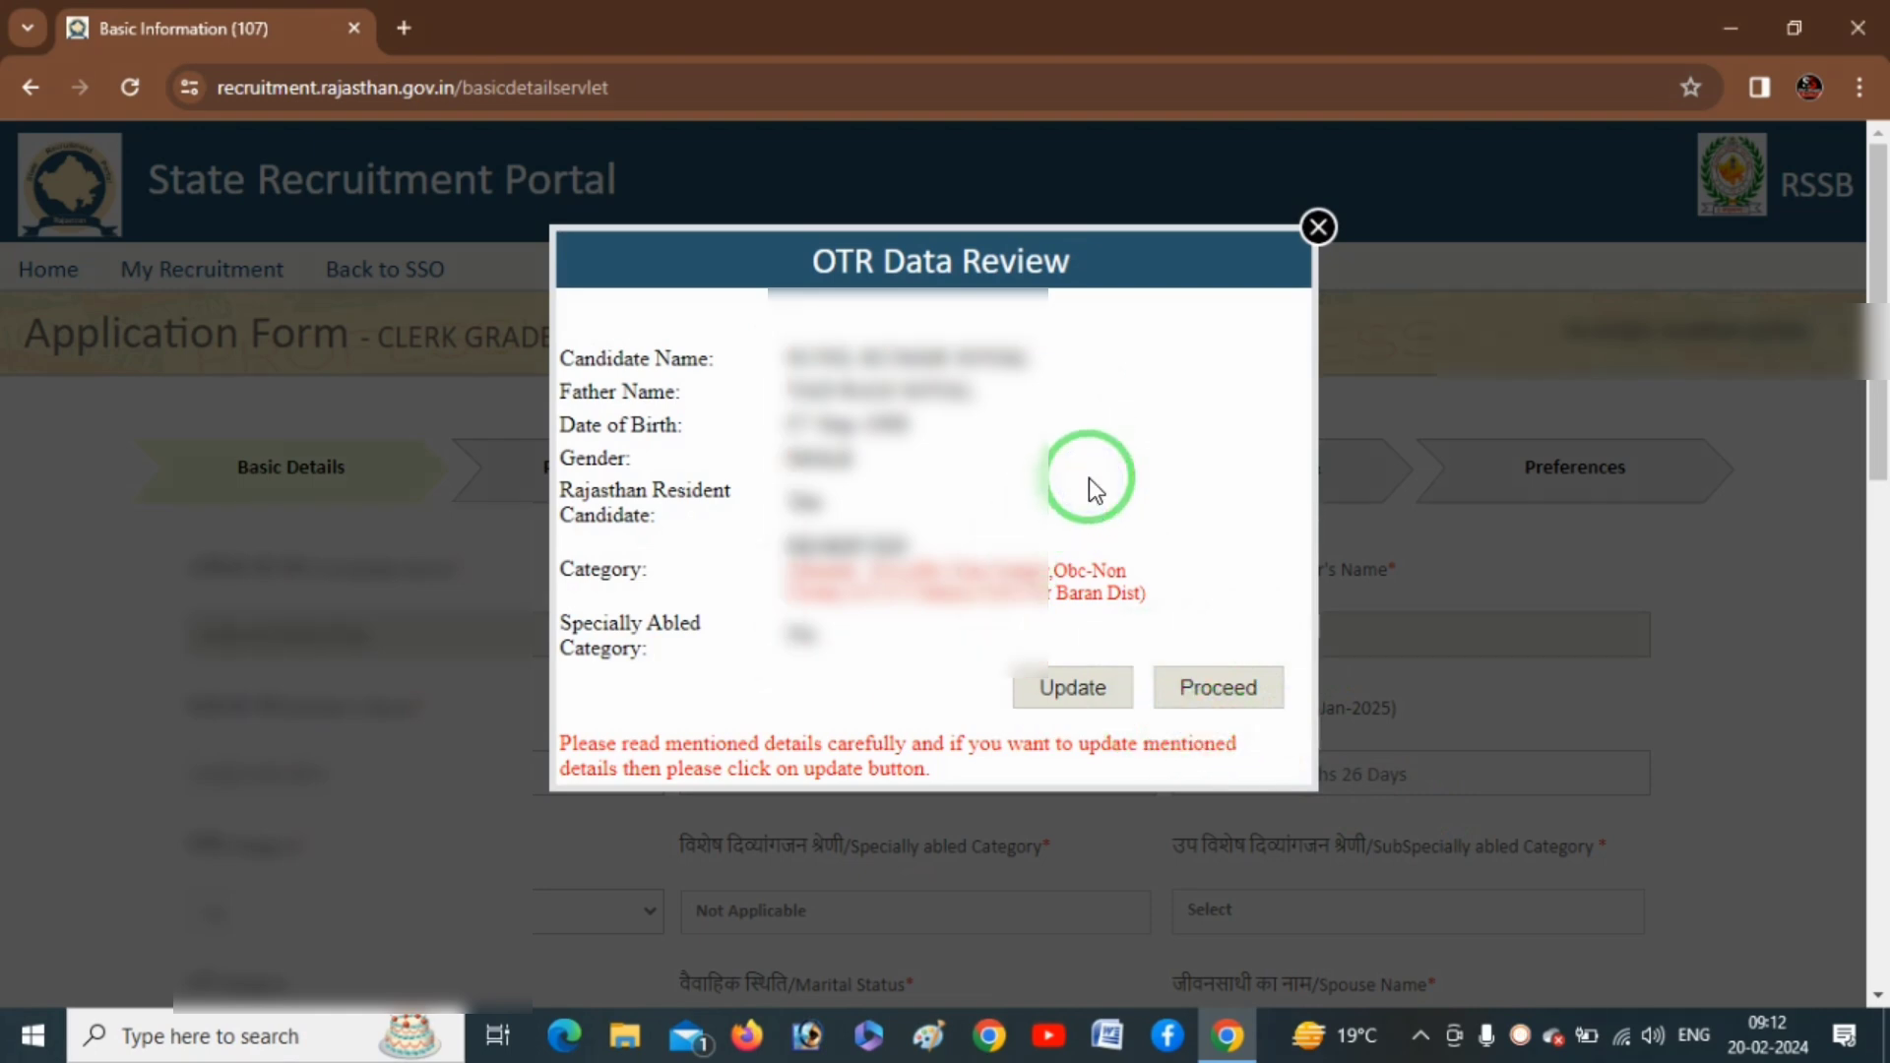
pyautogui.click(638, 789)
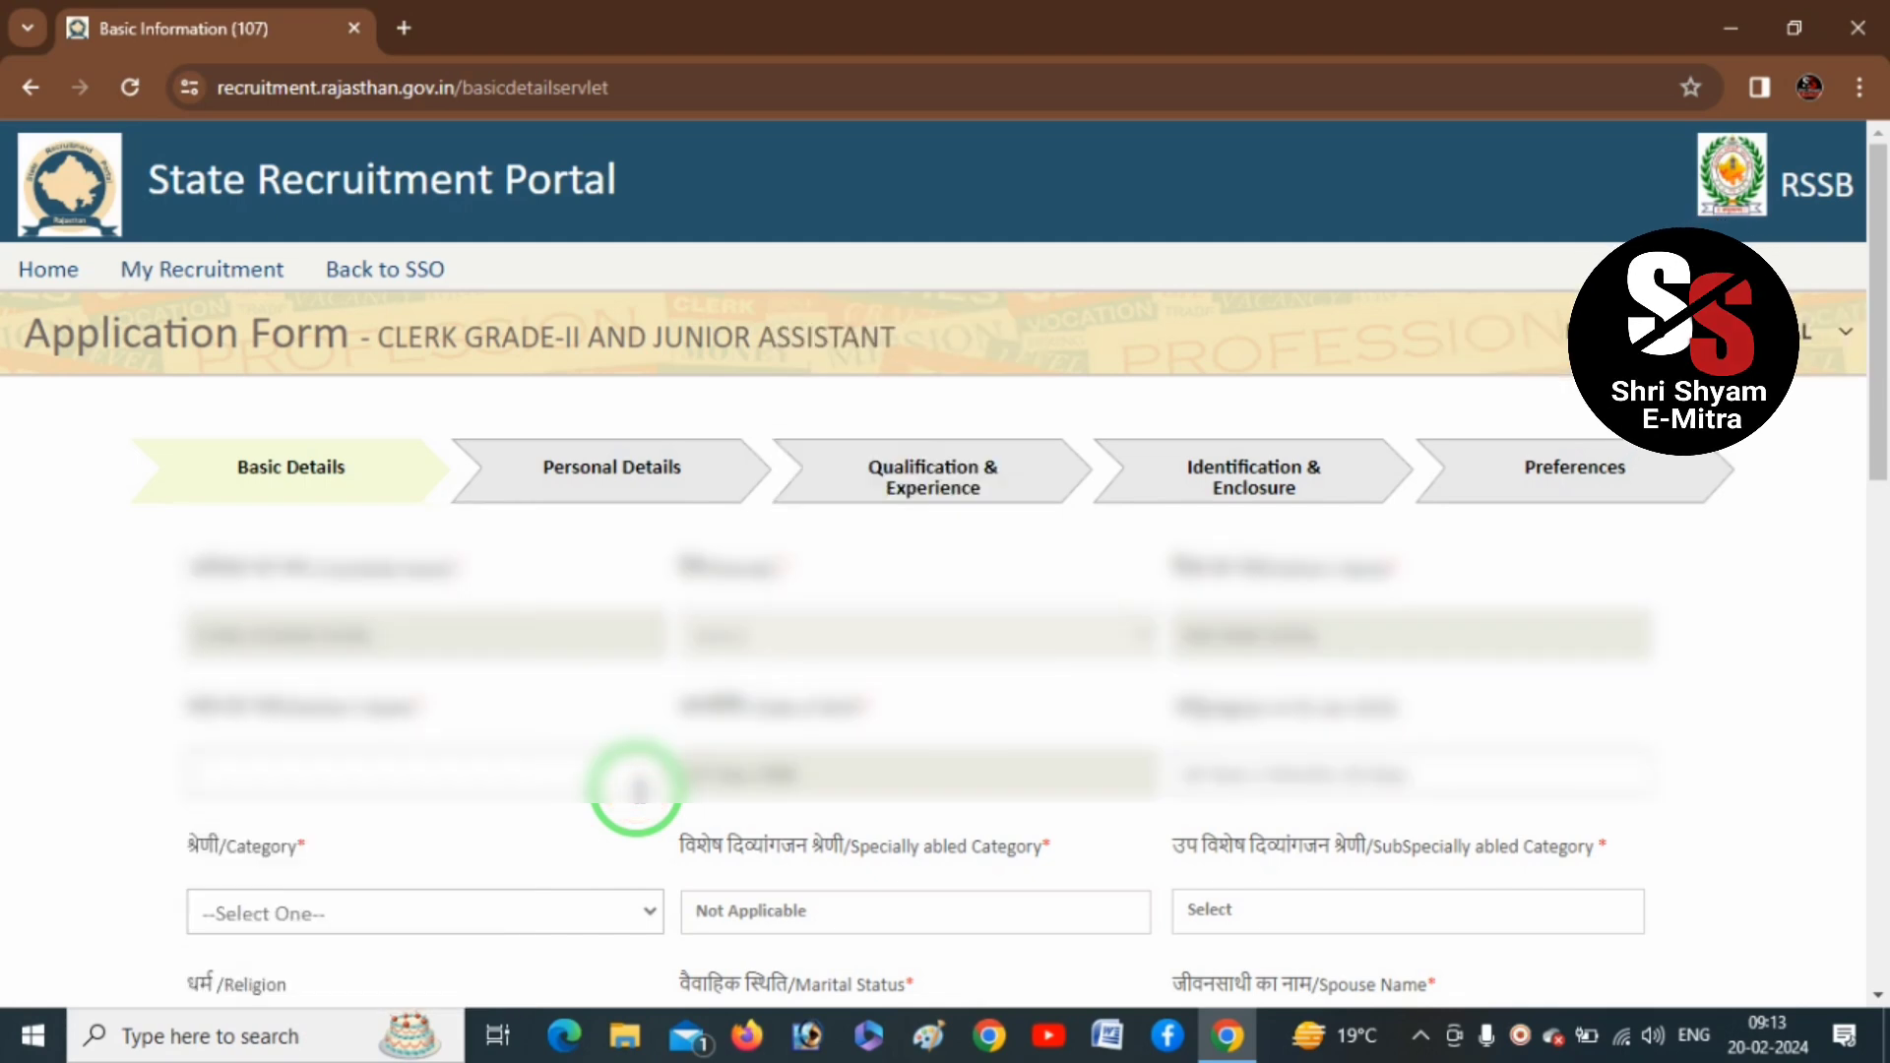
# - Examine the candidate name, gender, father's name, date of birth and mother's name fields in Basic Details
pyautogui.hotkey('ctrl', '2')
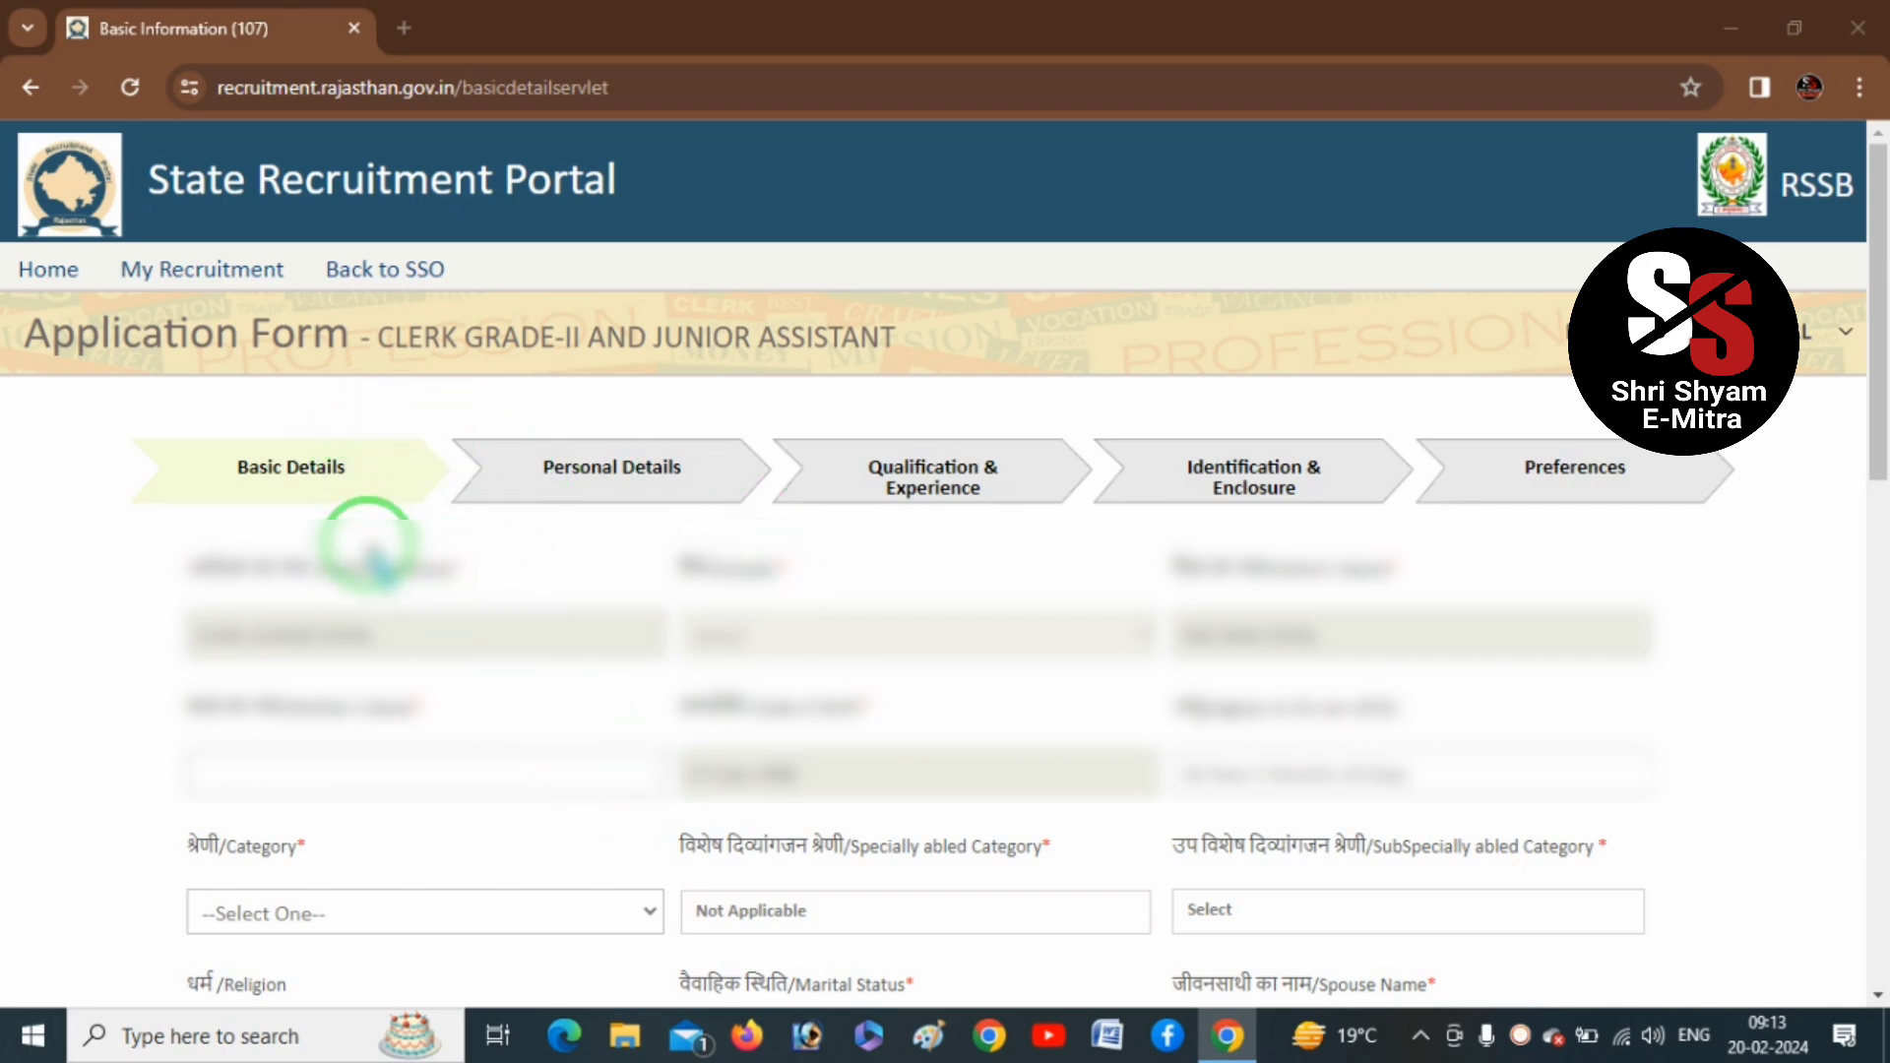
pyautogui.moveTo(374, 561)
pyautogui.mouseDown()
pyautogui.moveTo(548, 546)
pyautogui.moveTo(1246, 596)
pyautogui.moveTo(1476, 472)
pyautogui.moveTo(1560, 566)
pyautogui.mouseUp()
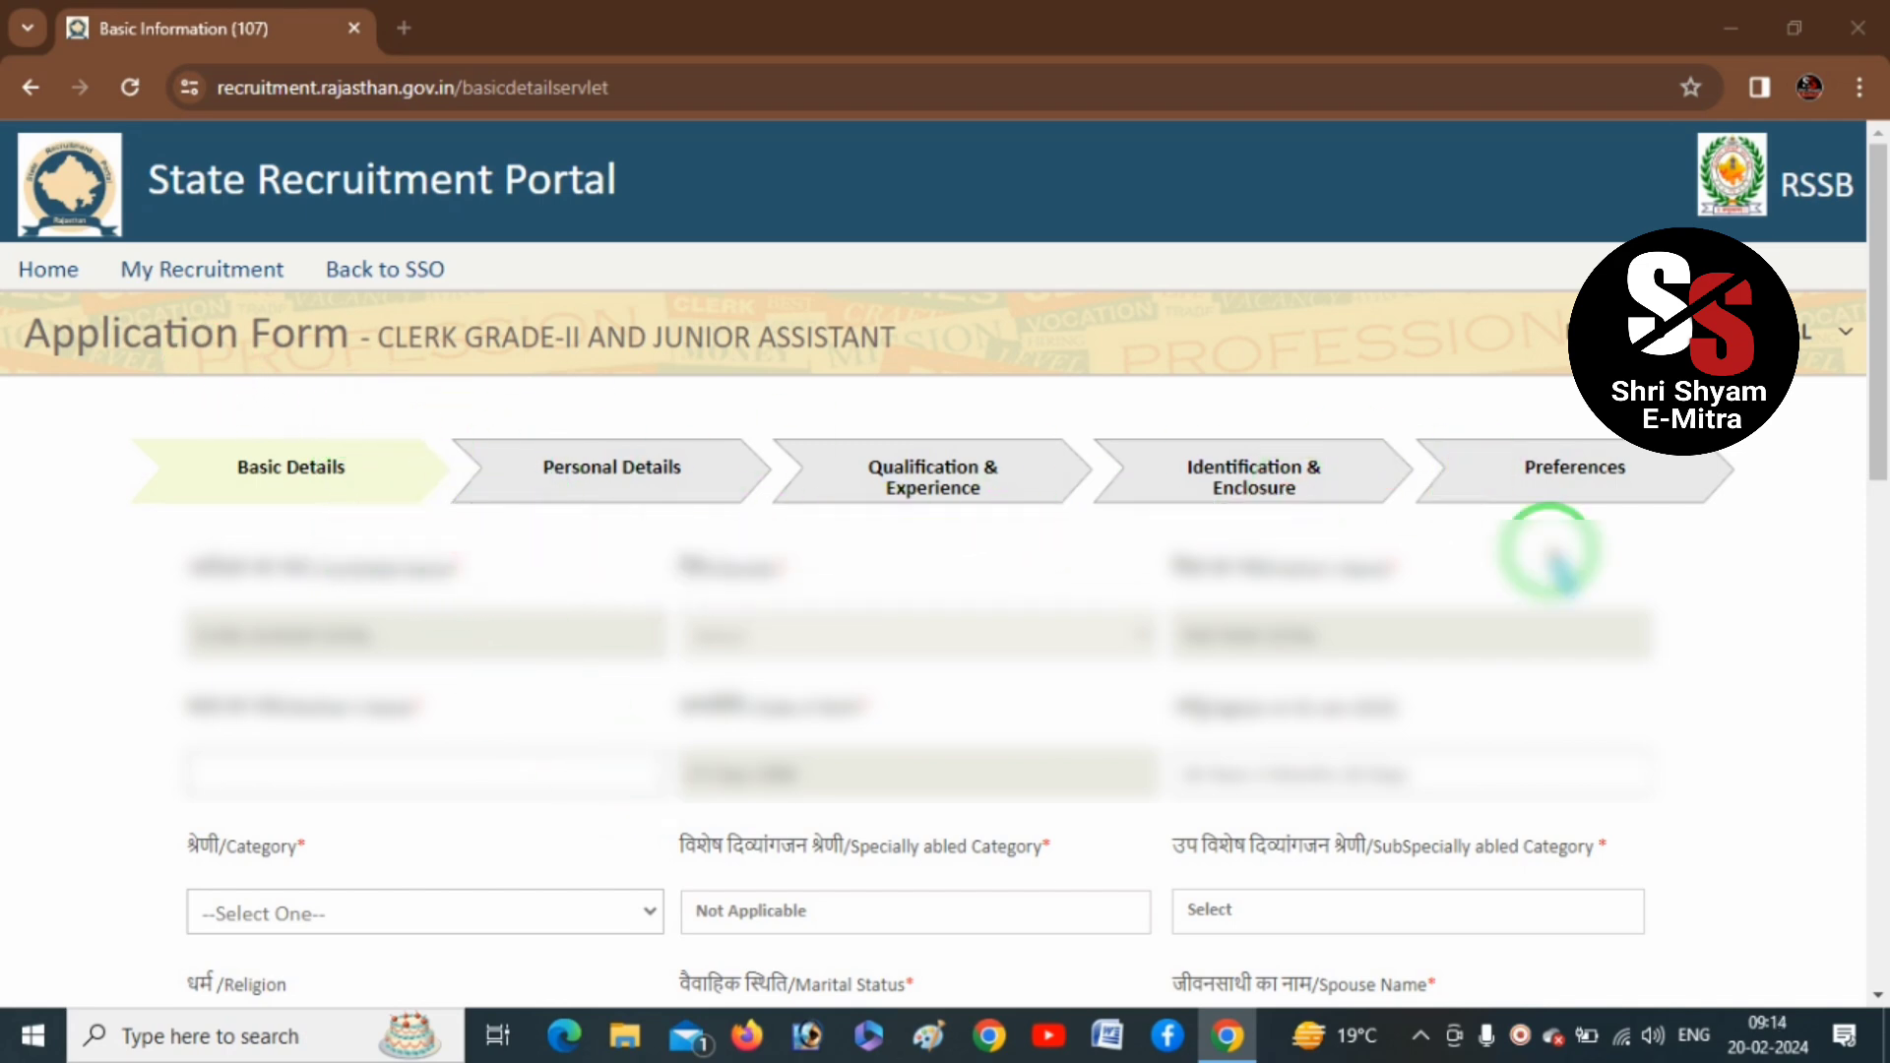
pyautogui.moveTo(1880, 431); pyautogui.dragTo(1880, 516)
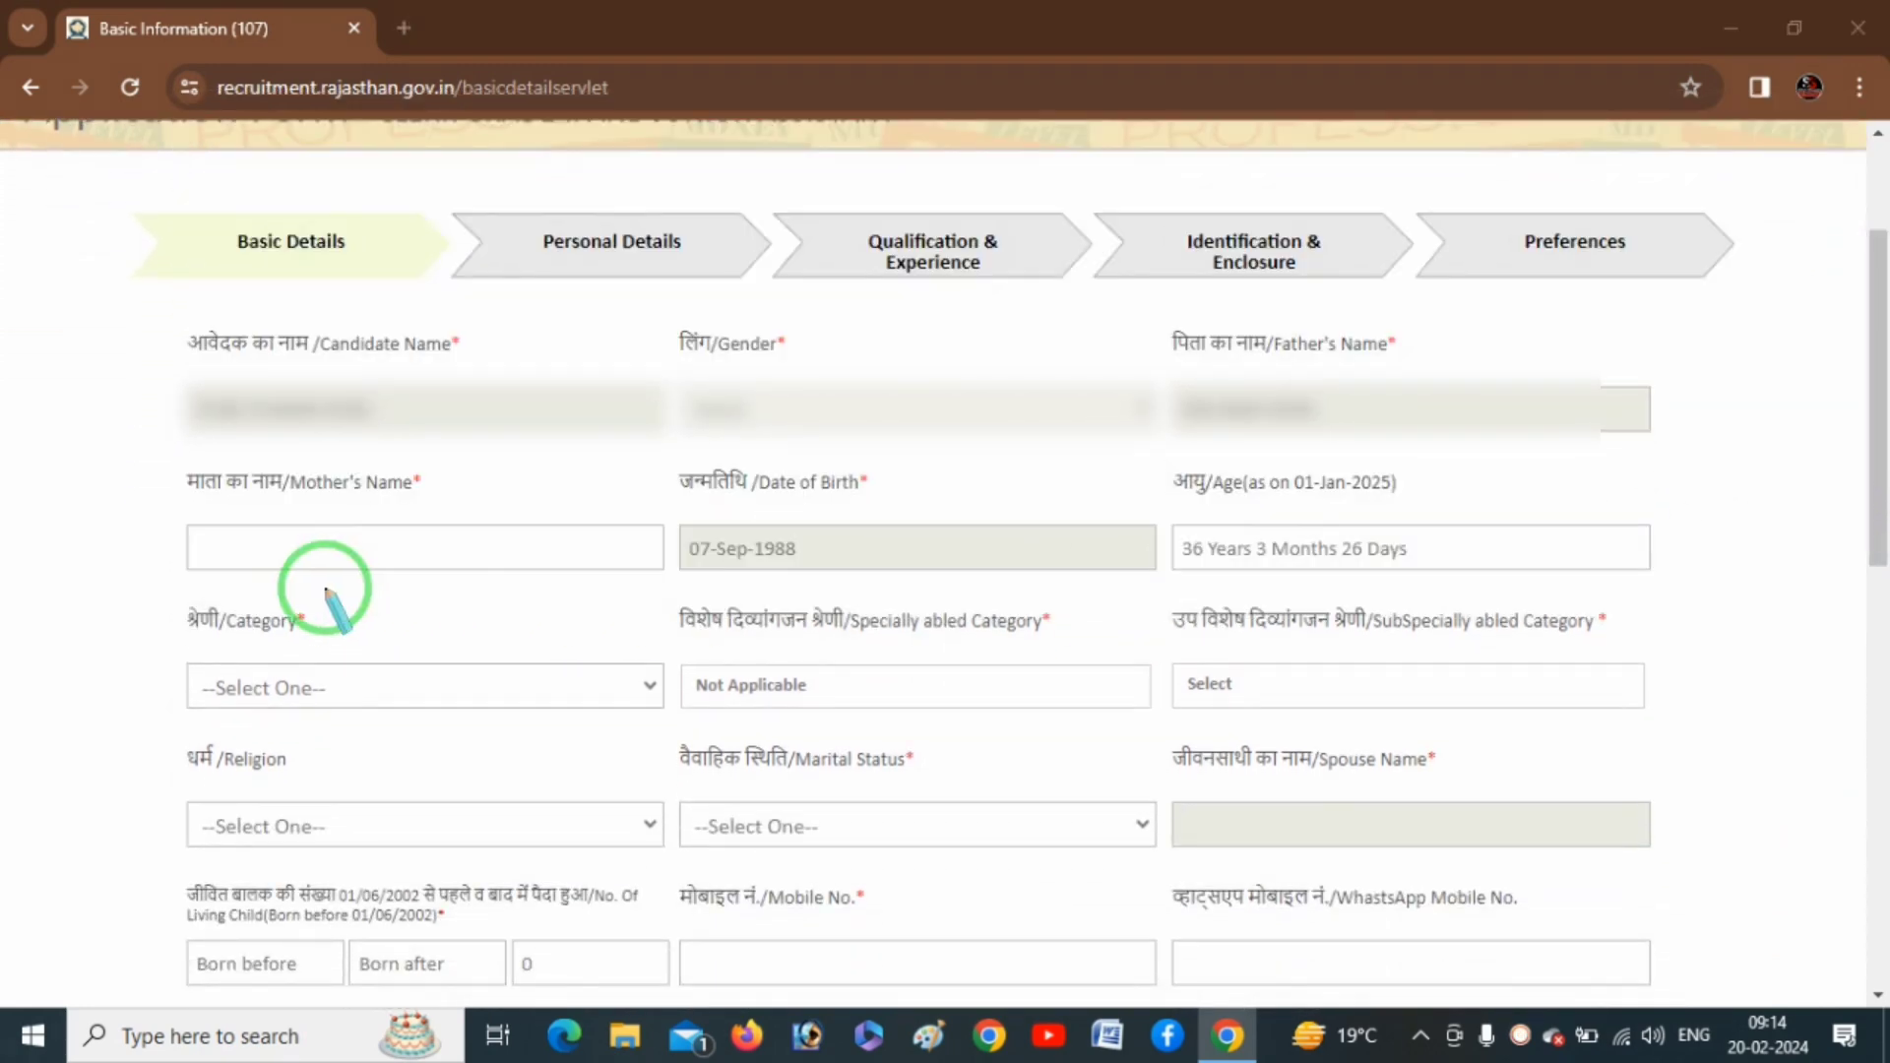
pyautogui.moveTo(241, 451); pyautogui.dragTo(381, 440)
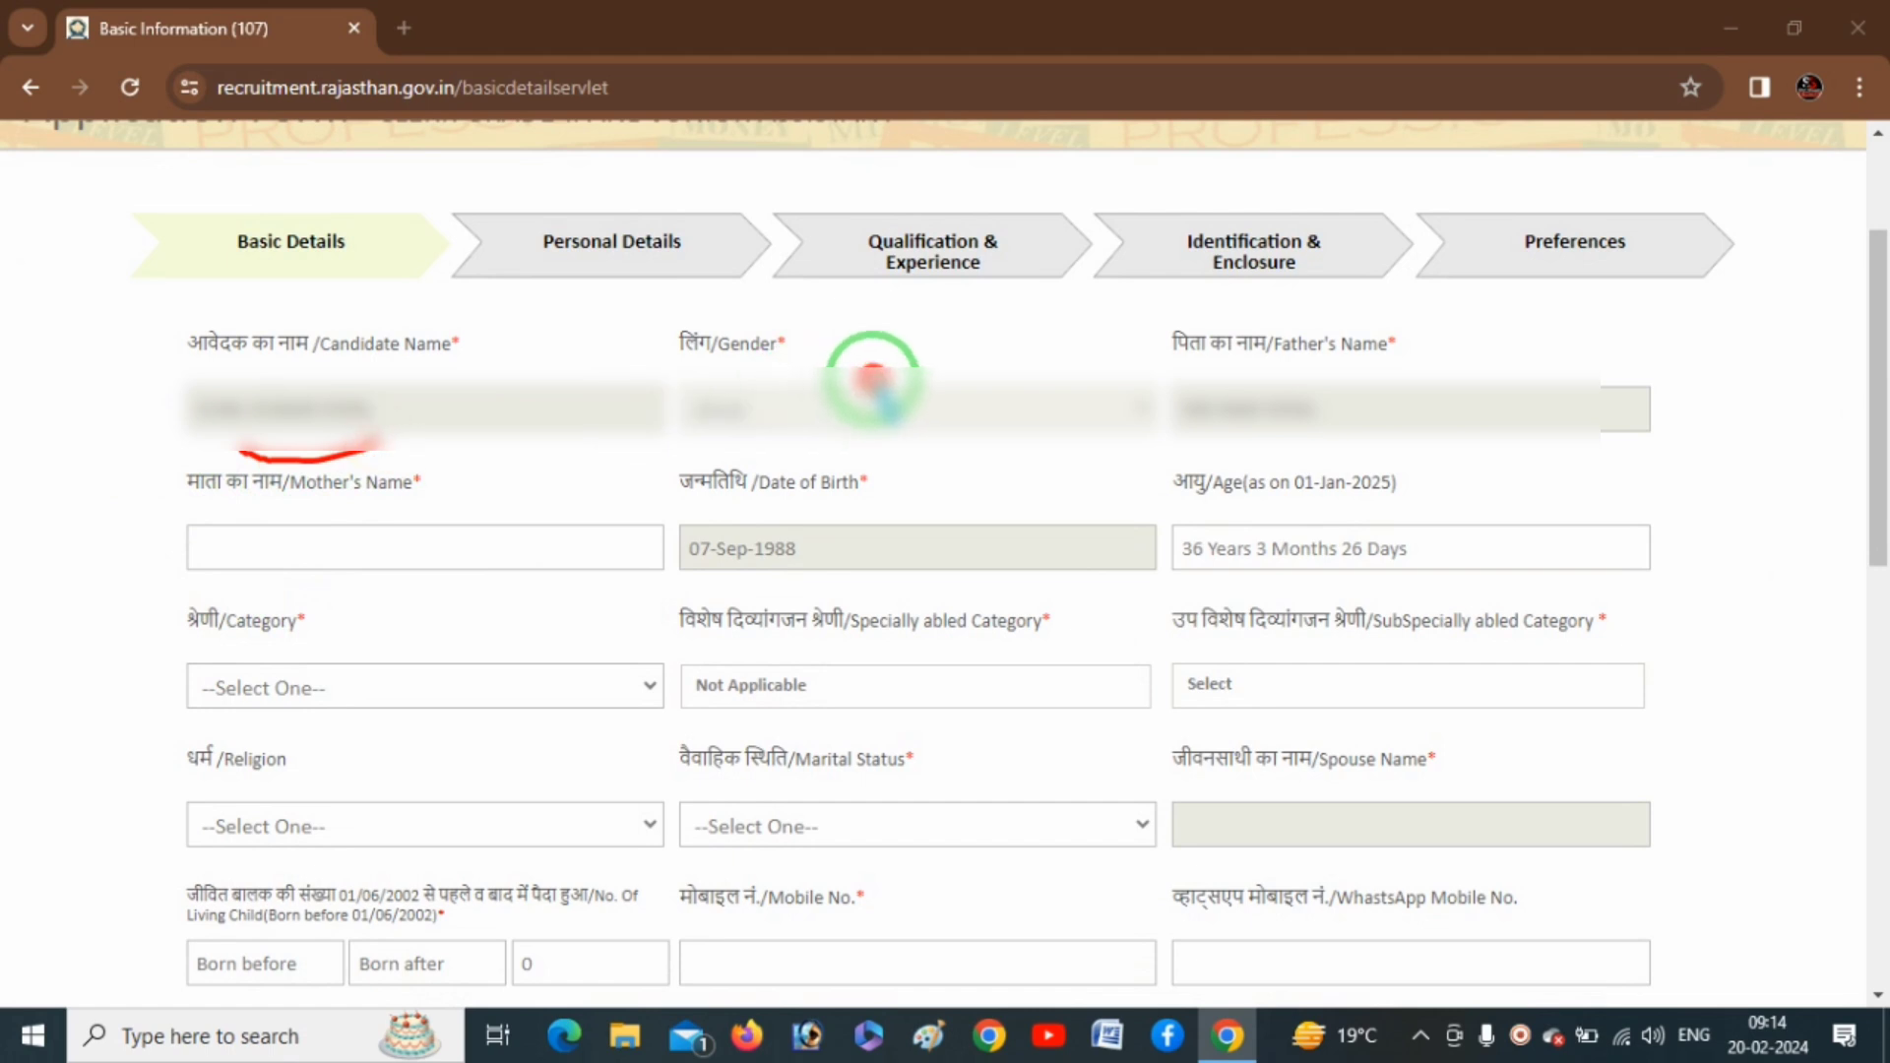
pyautogui.moveTo(872, 377); pyautogui.dragTo(1083, 349)
pyautogui.moveTo(1285, 380); pyautogui.dragTo(1496, 346)
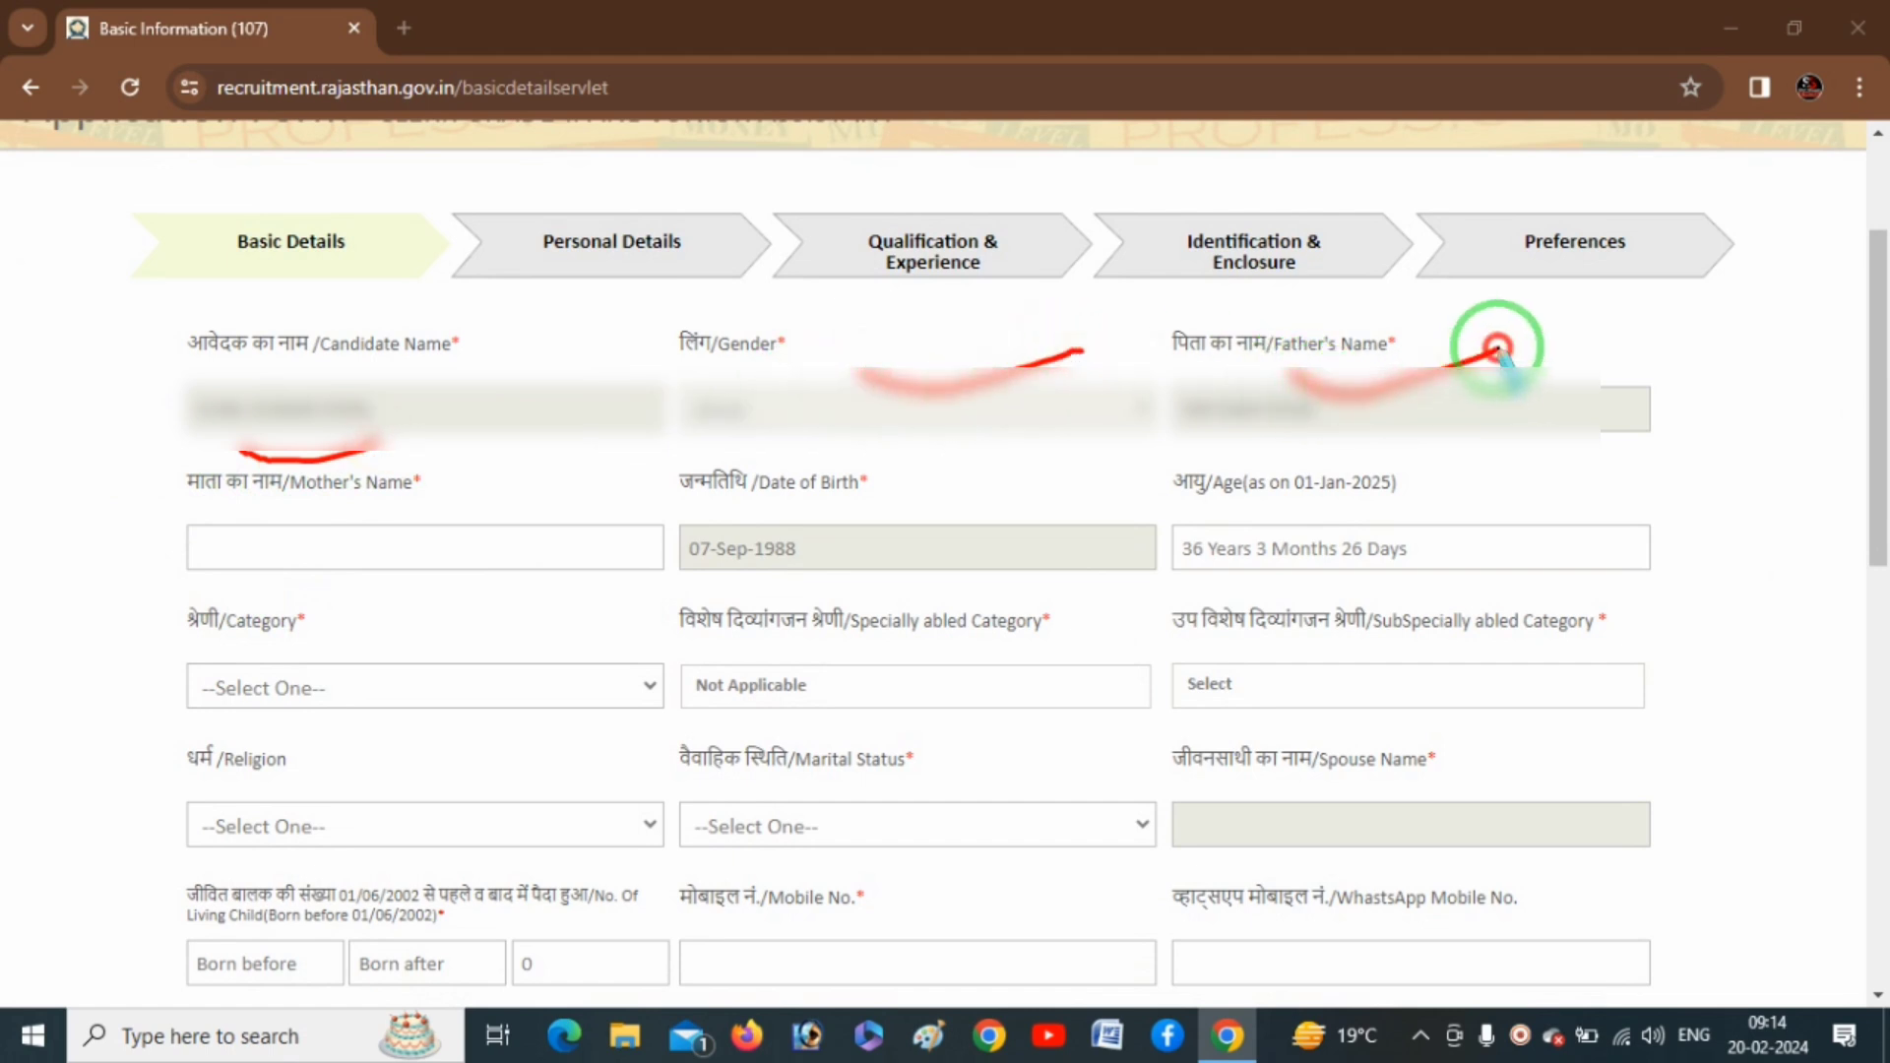
pyautogui.moveTo(870, 513); pyautogui.dragTo(1019, 478)
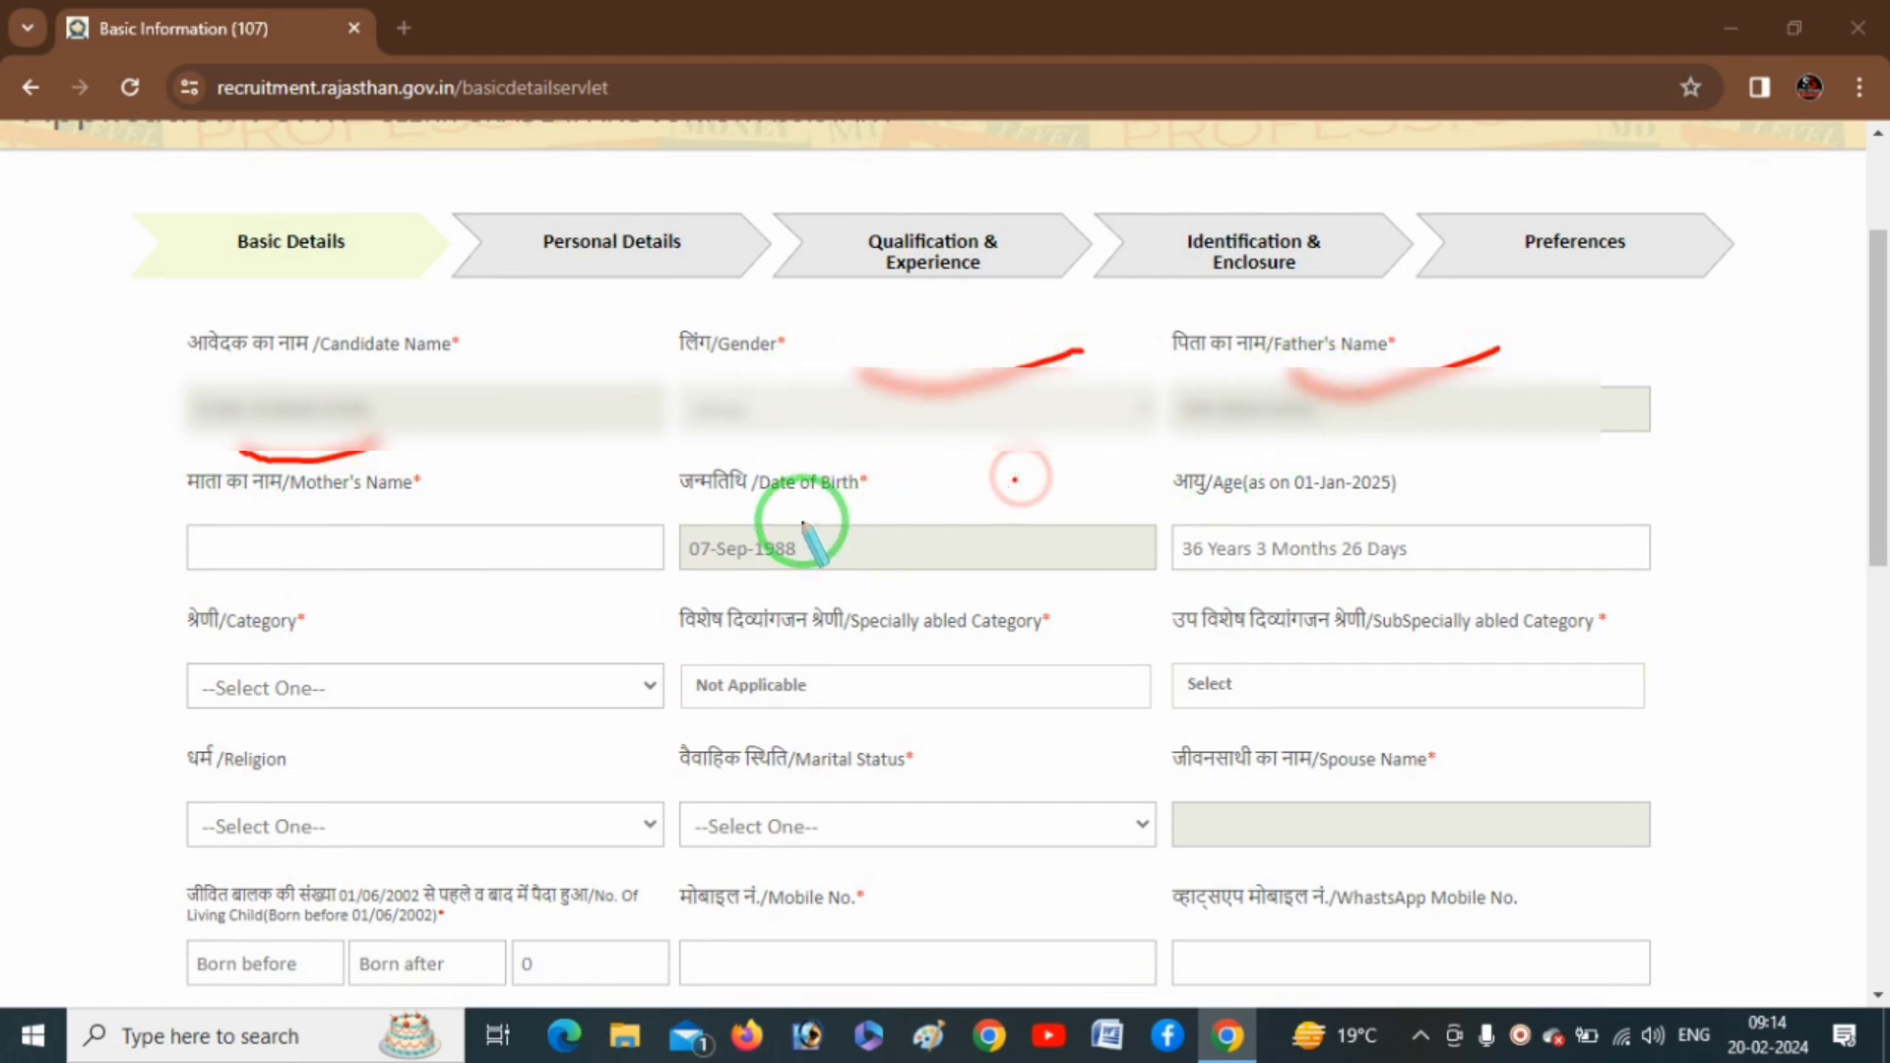
pyautogui.moveTo(803, 519)
pyautogui.mouseDown()
pyautogui.moveTo(886, 536)
pyautogui.moveTo(980, 482)
pyautogui.mouseUp()
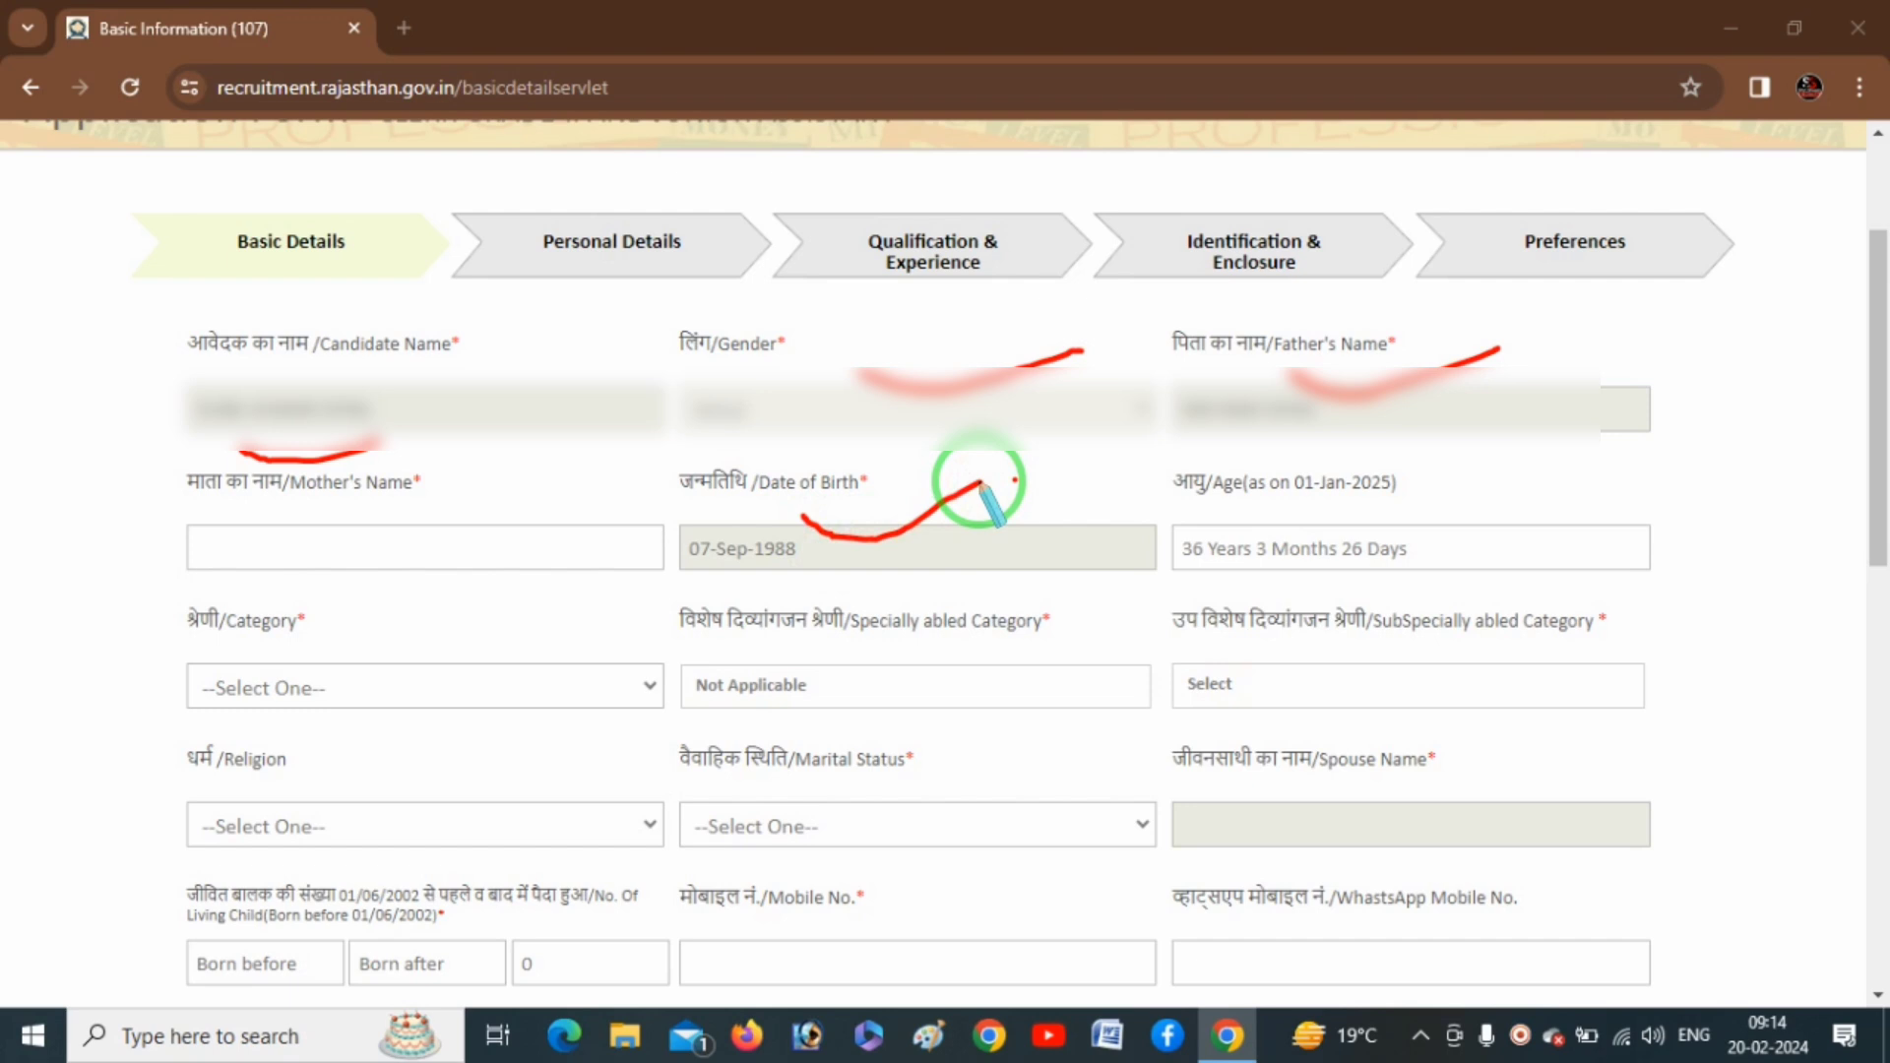
pyautogui.moveTo(317, 553)
pyautogui.mouseDown()
pyautogui.moveTo(473, 561)
pyautogui.moveTo(579, 527)
pyautogui.mouseUp()
pyautogui.rightClick(604, 563)
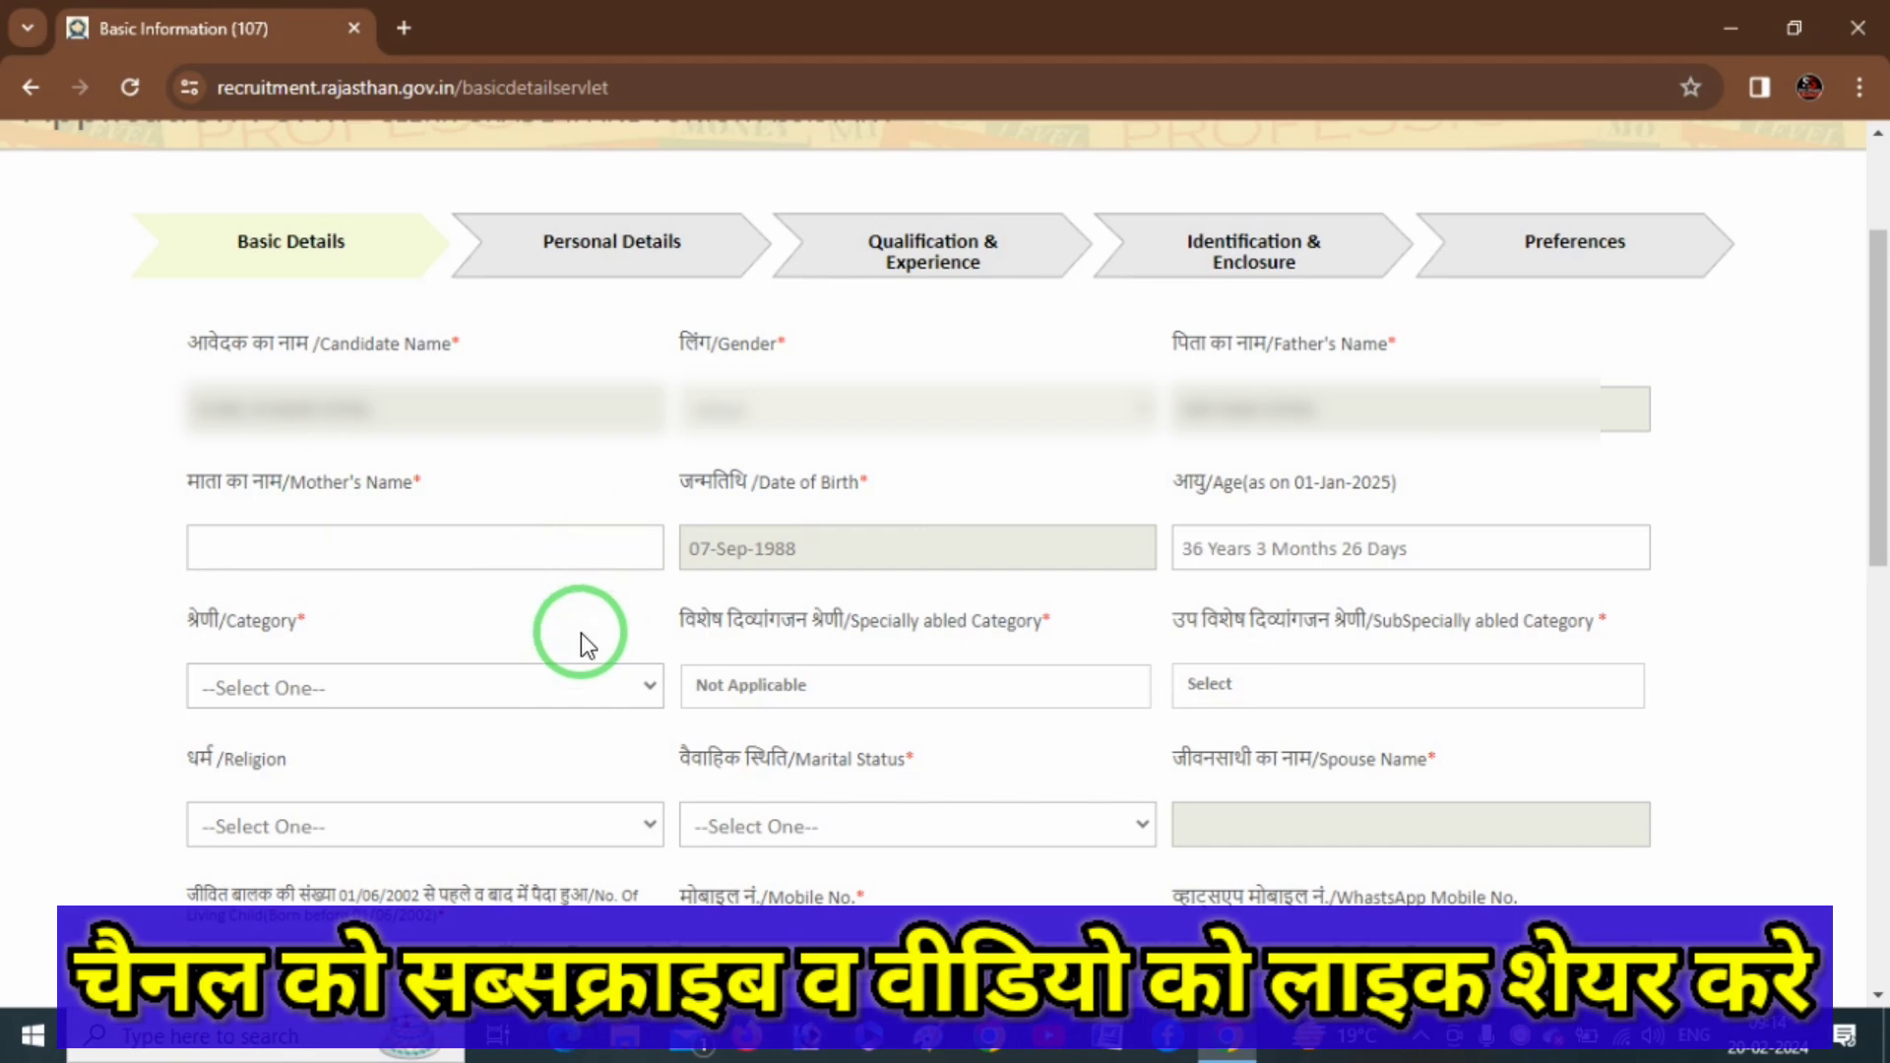
# - Set the category to S.C and review the specially abled category options, keeping Not Applicable selected
pyautogui.click(511, 693)
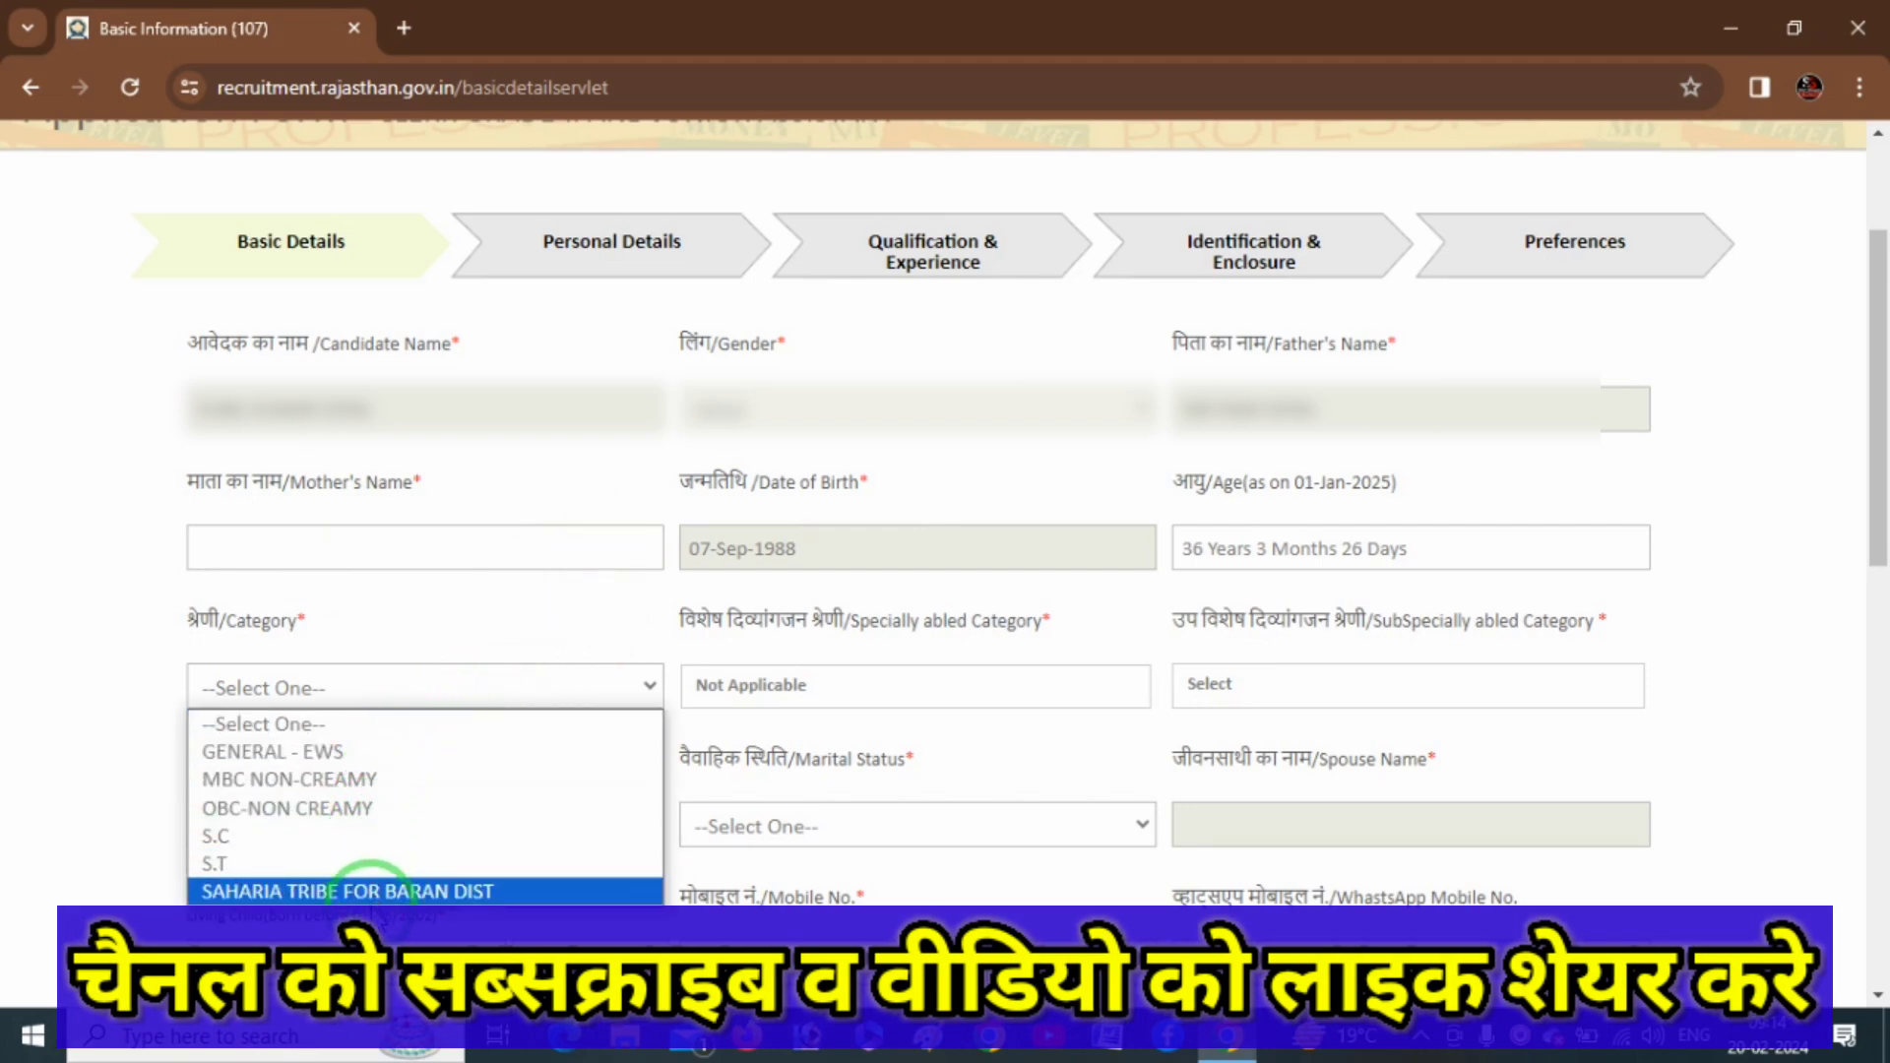
pyautogui.click(380, 834)
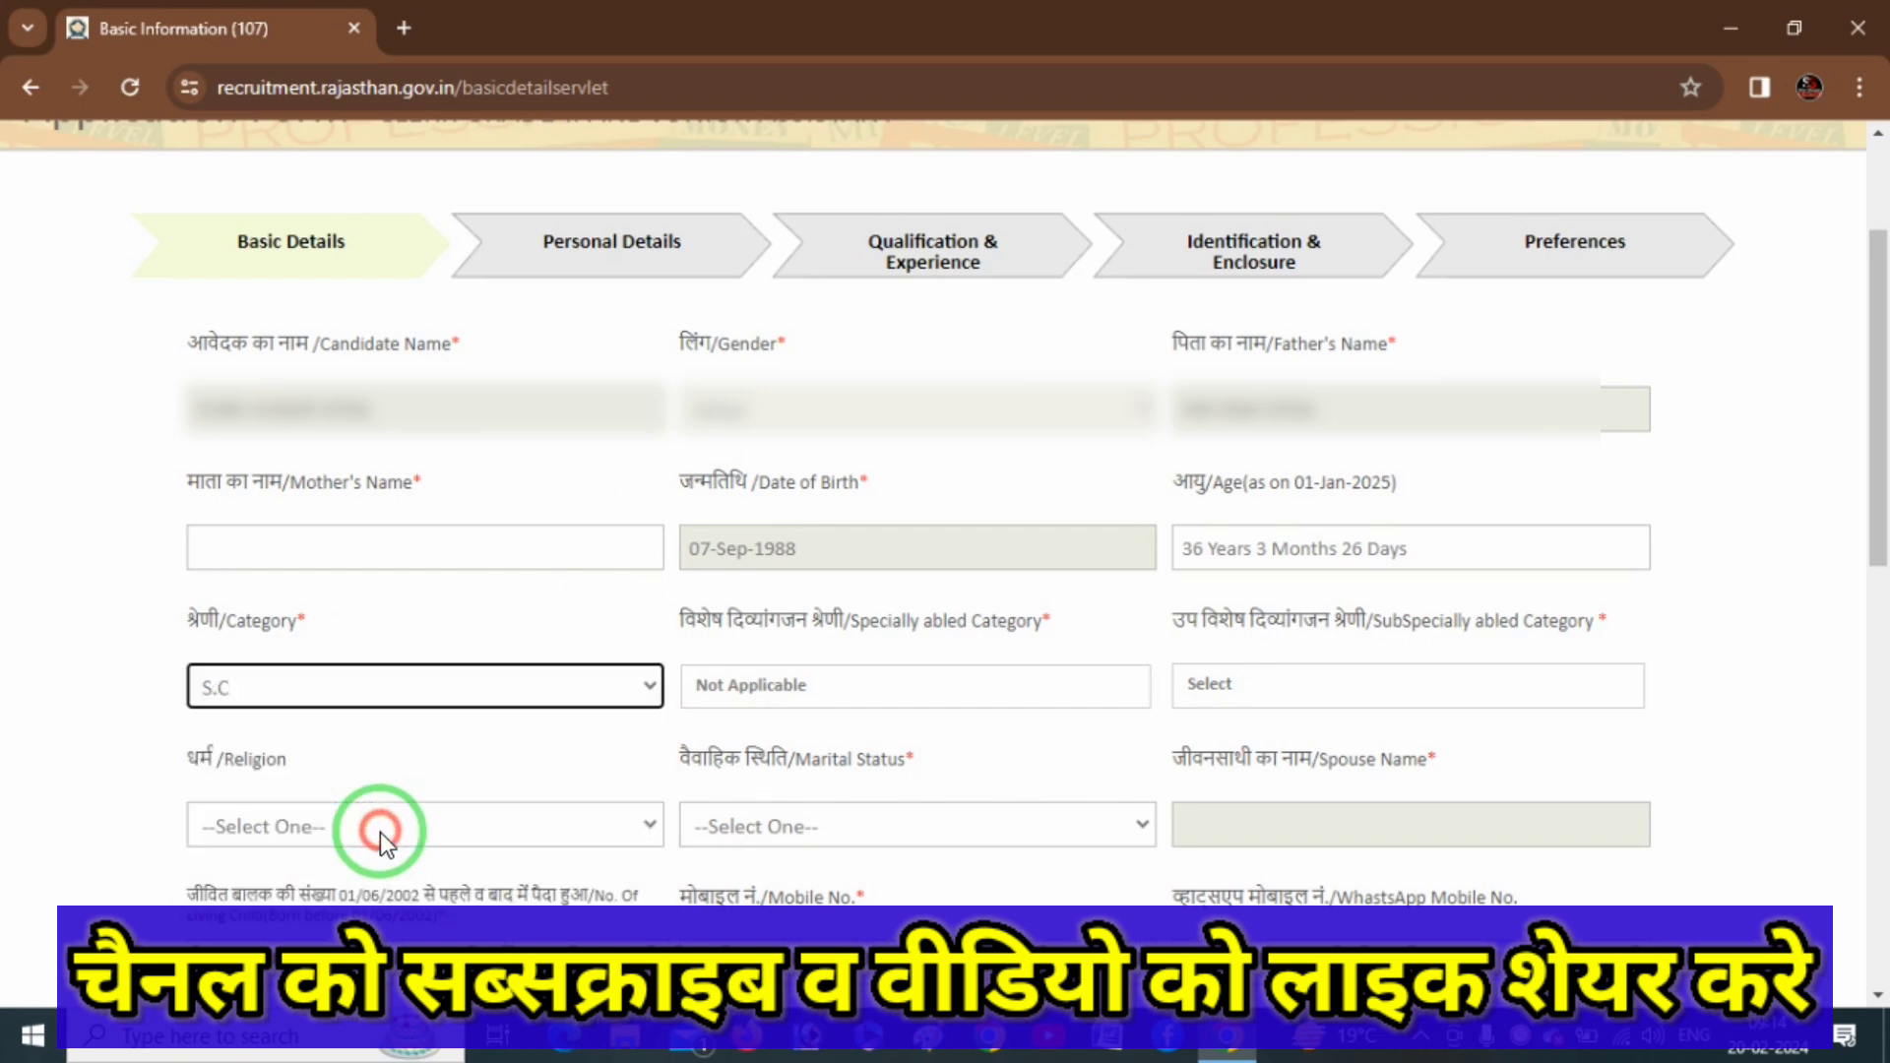
pyautogui.click(817, 689)
pyautogui.scroll(-3, 837, 760)
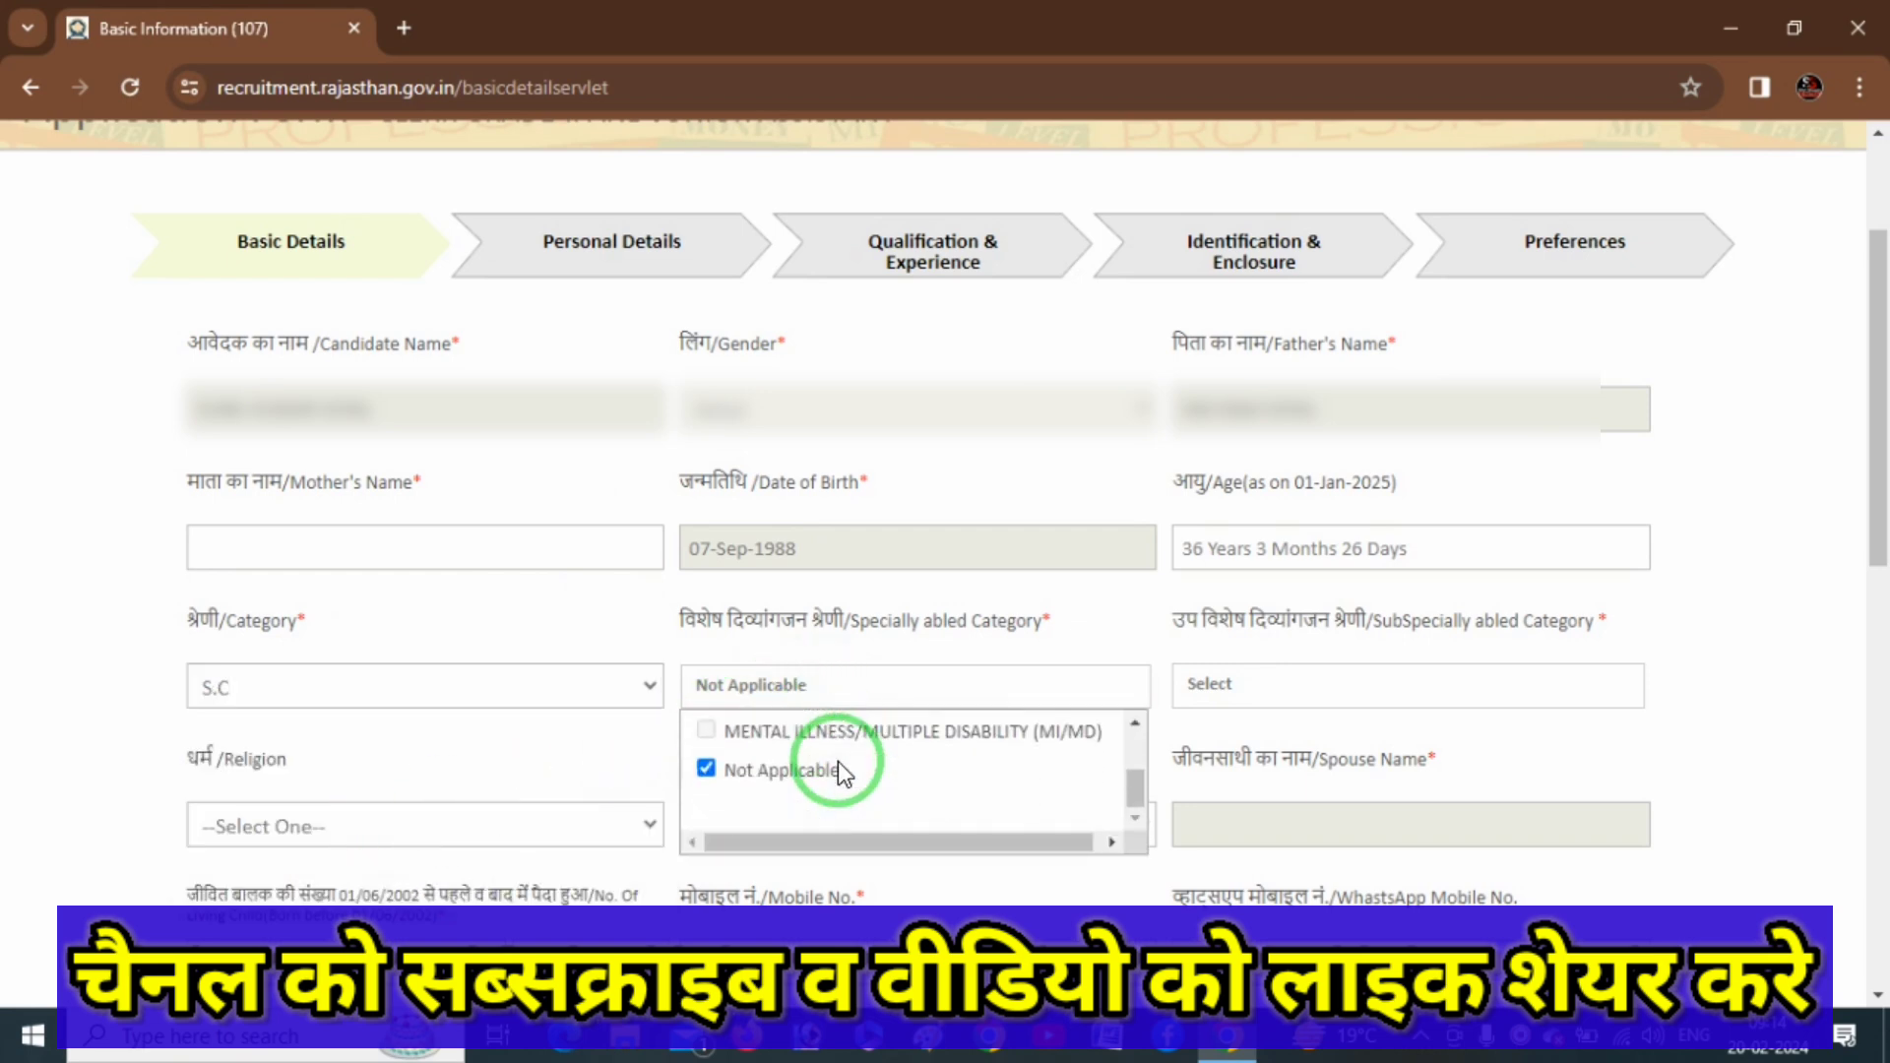
pyautogui.scroll(3, 837, 760)
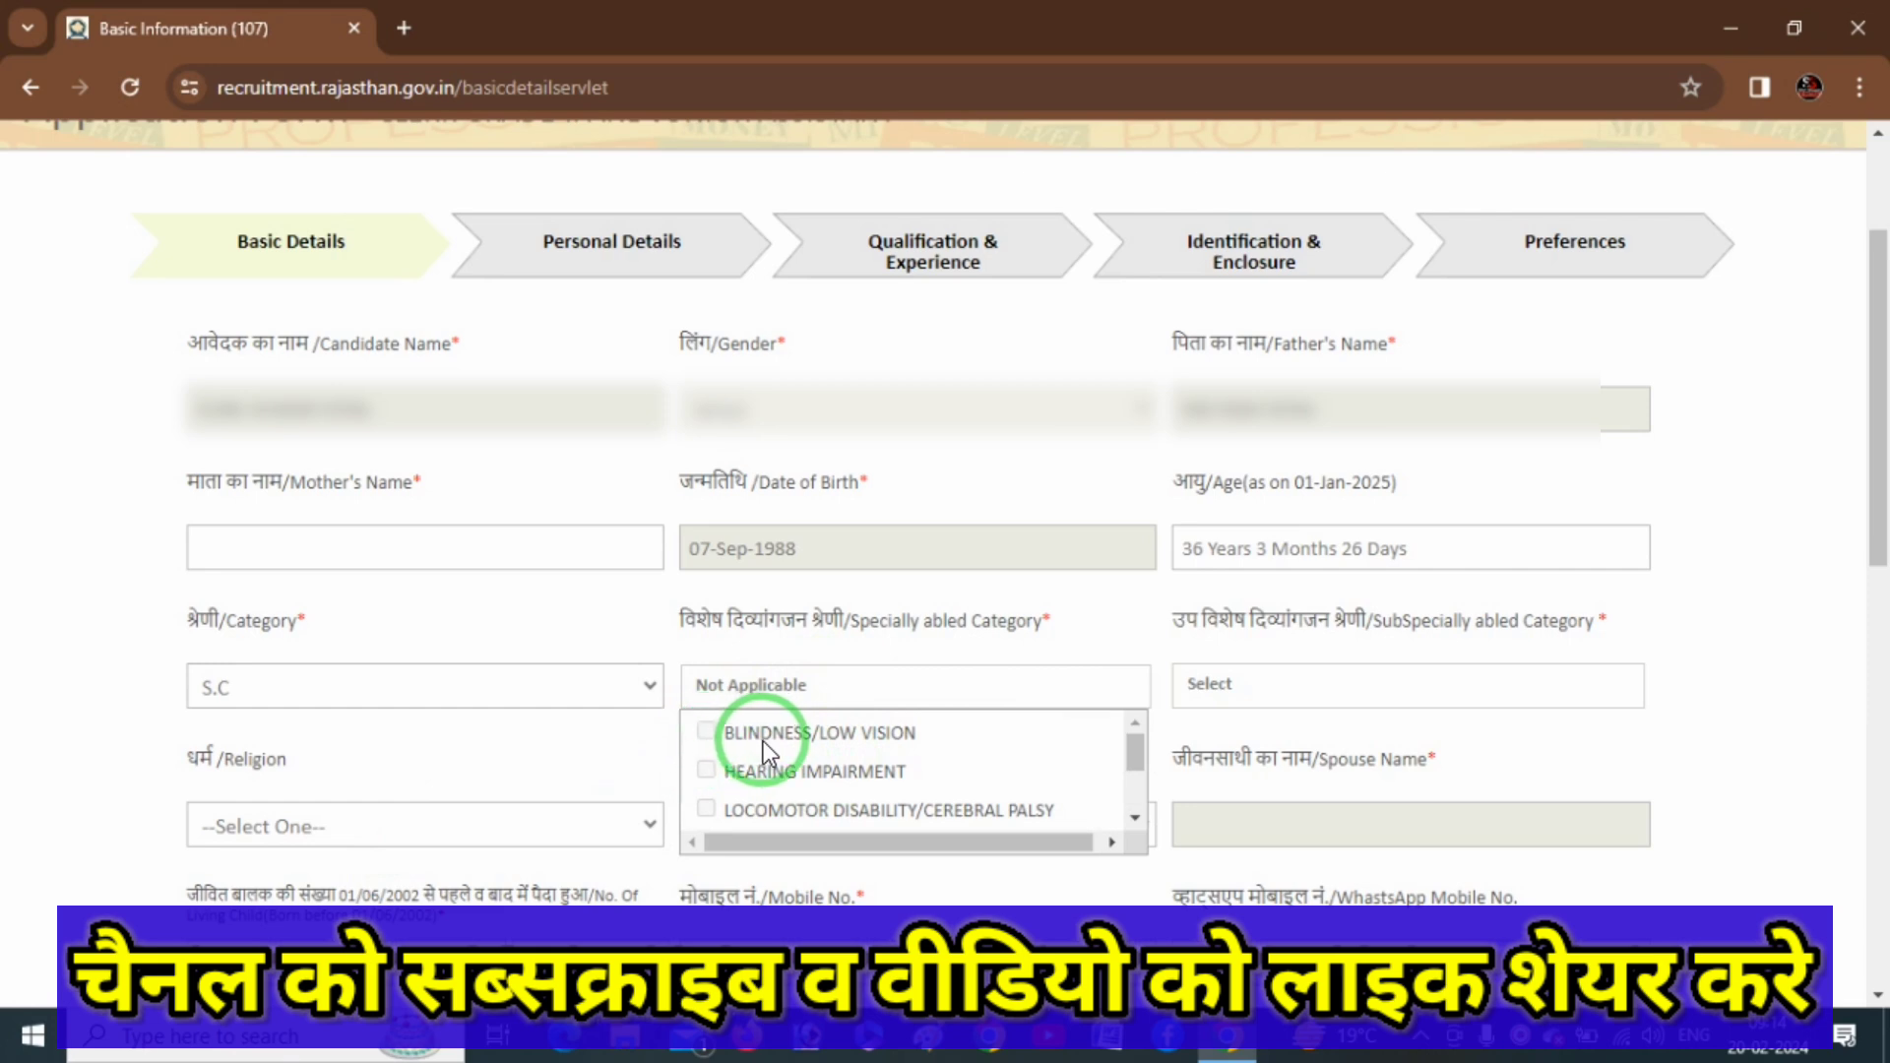
pyautogui.scroll(-3, 764, 742)
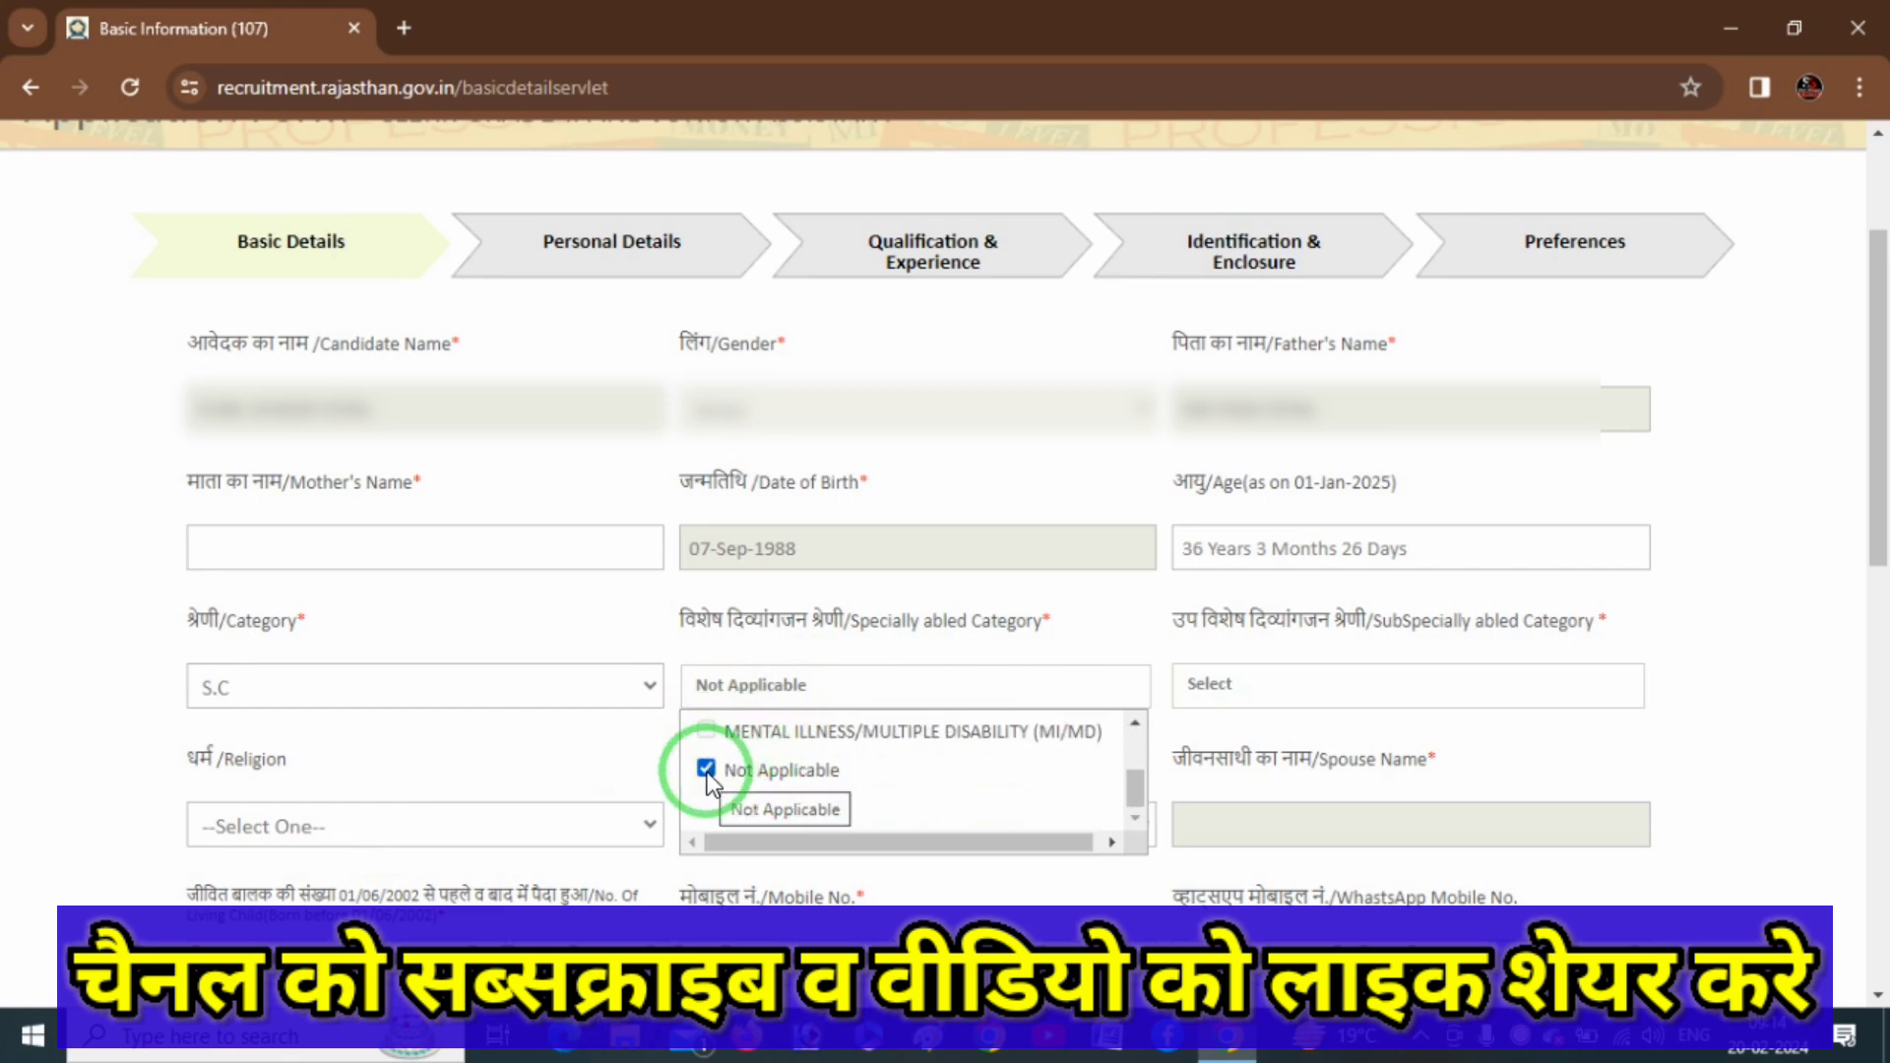
pyautogui.click(1633, 732)
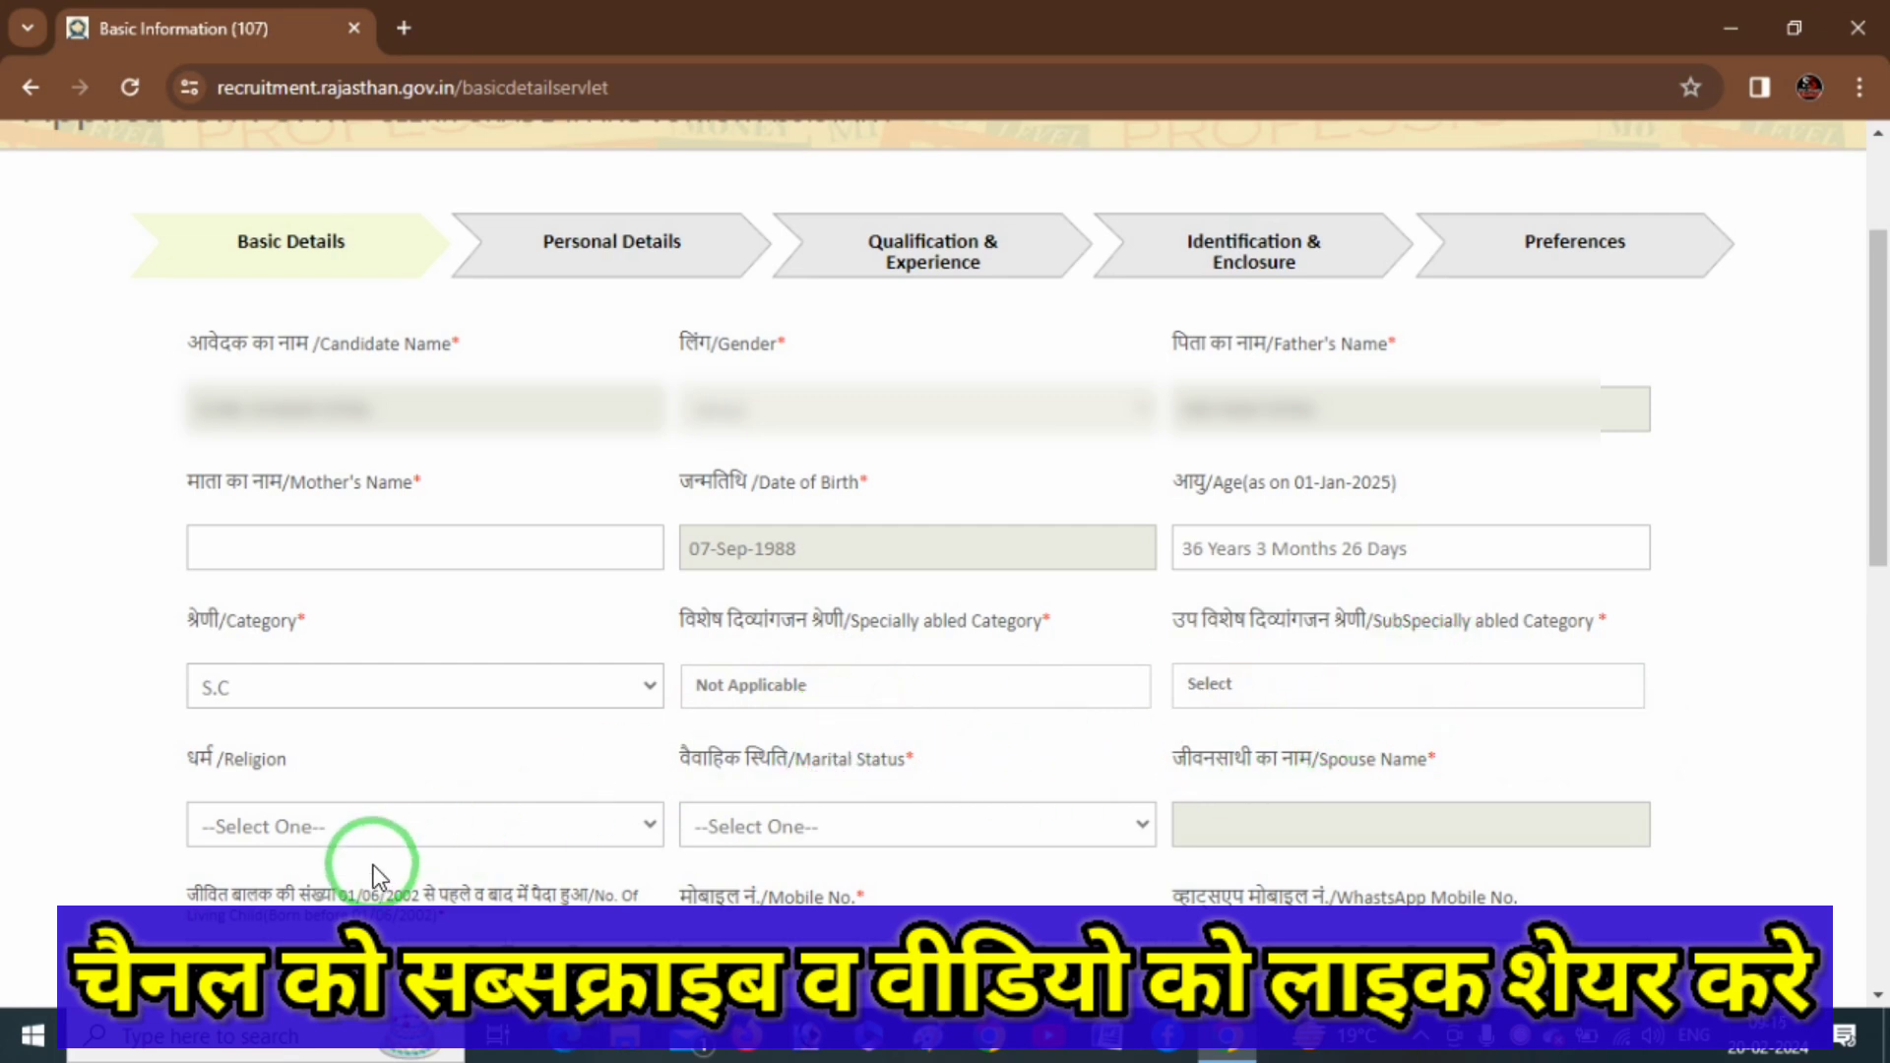
# - Set the religion to HINDU
pyautogui.click(513, 821)
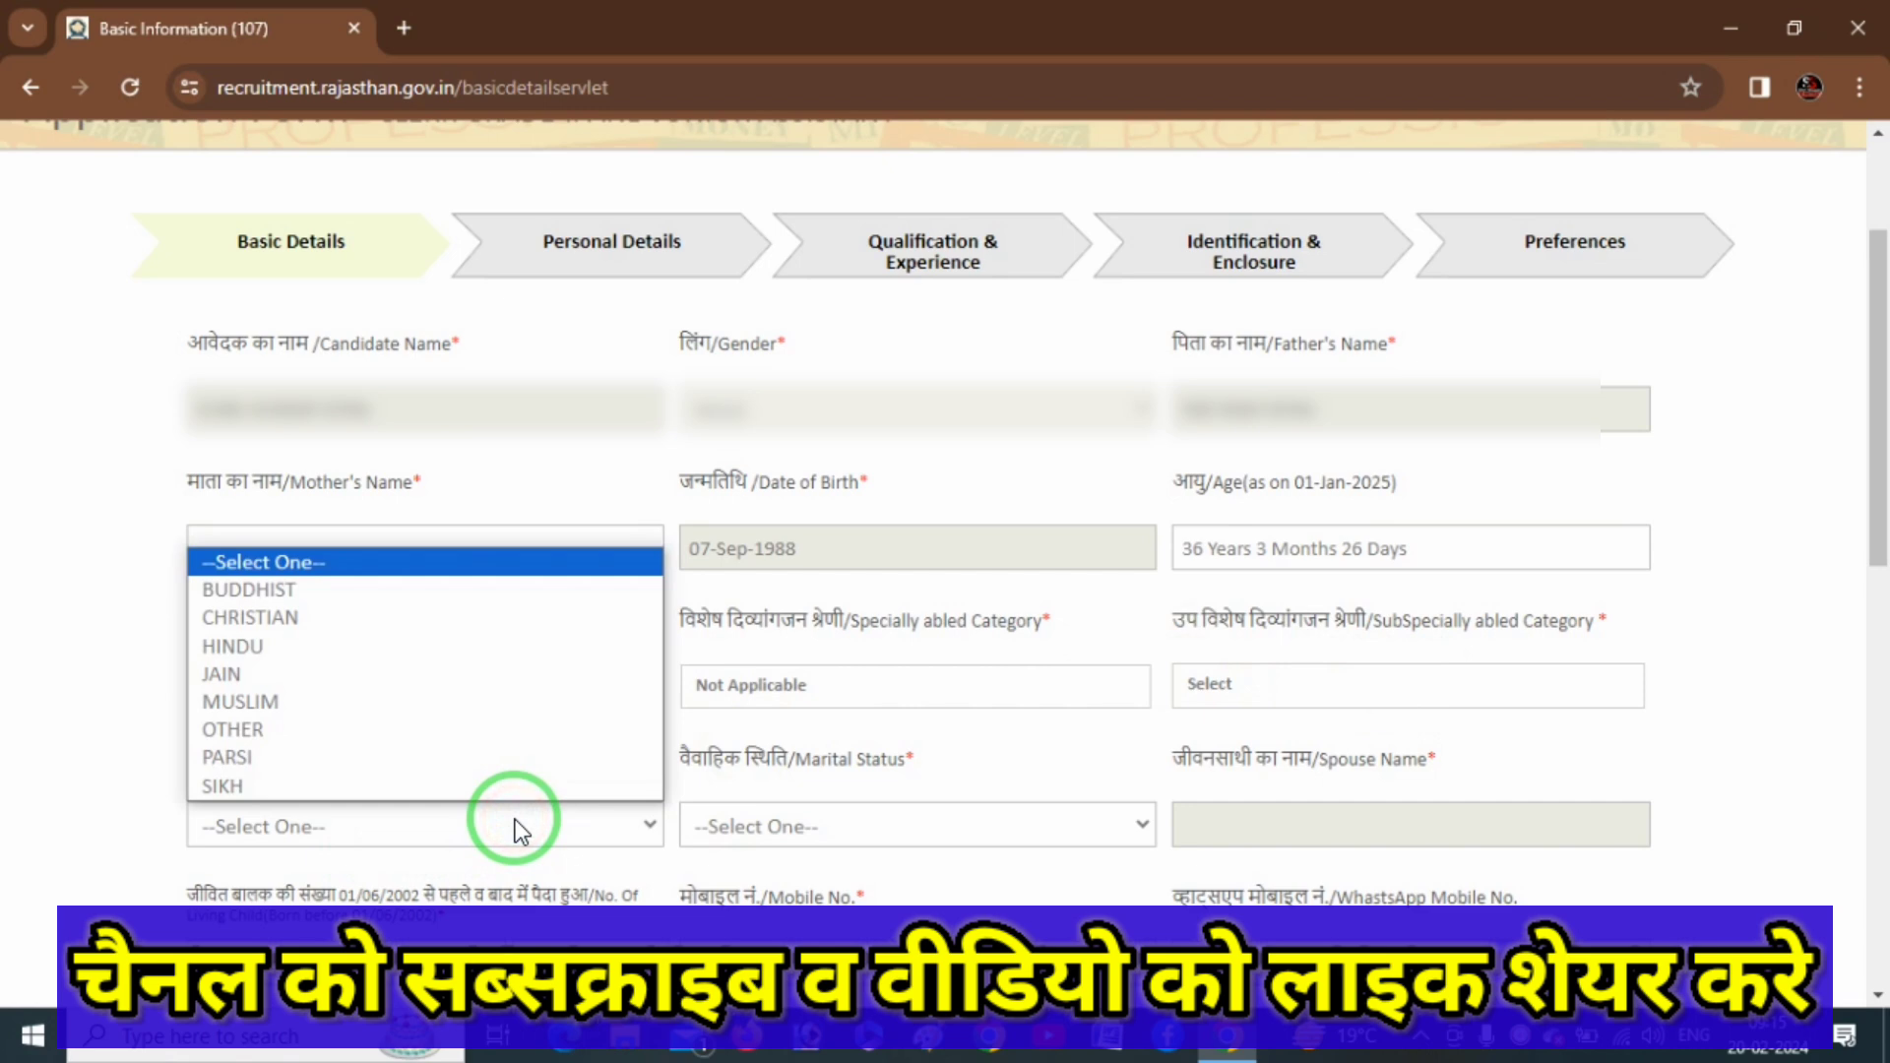
pyautogui.press('h')
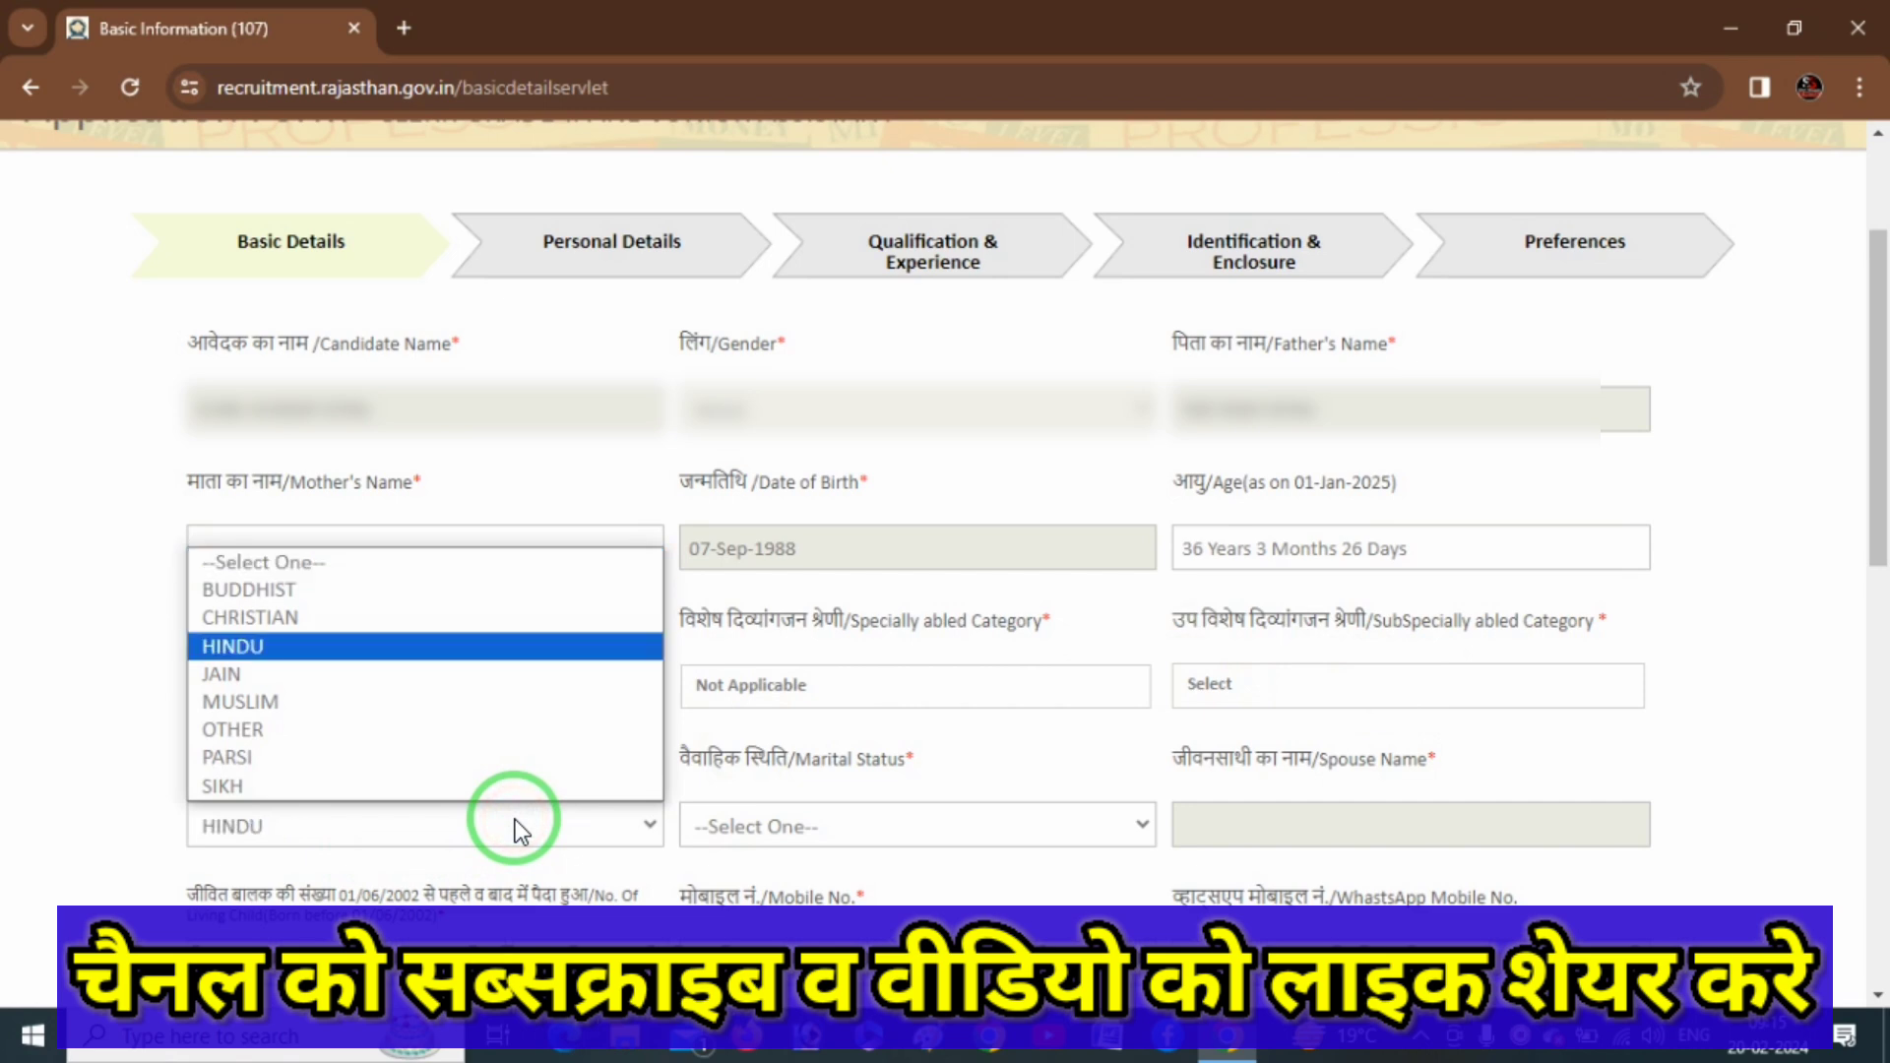
pyautogui.press('Return')
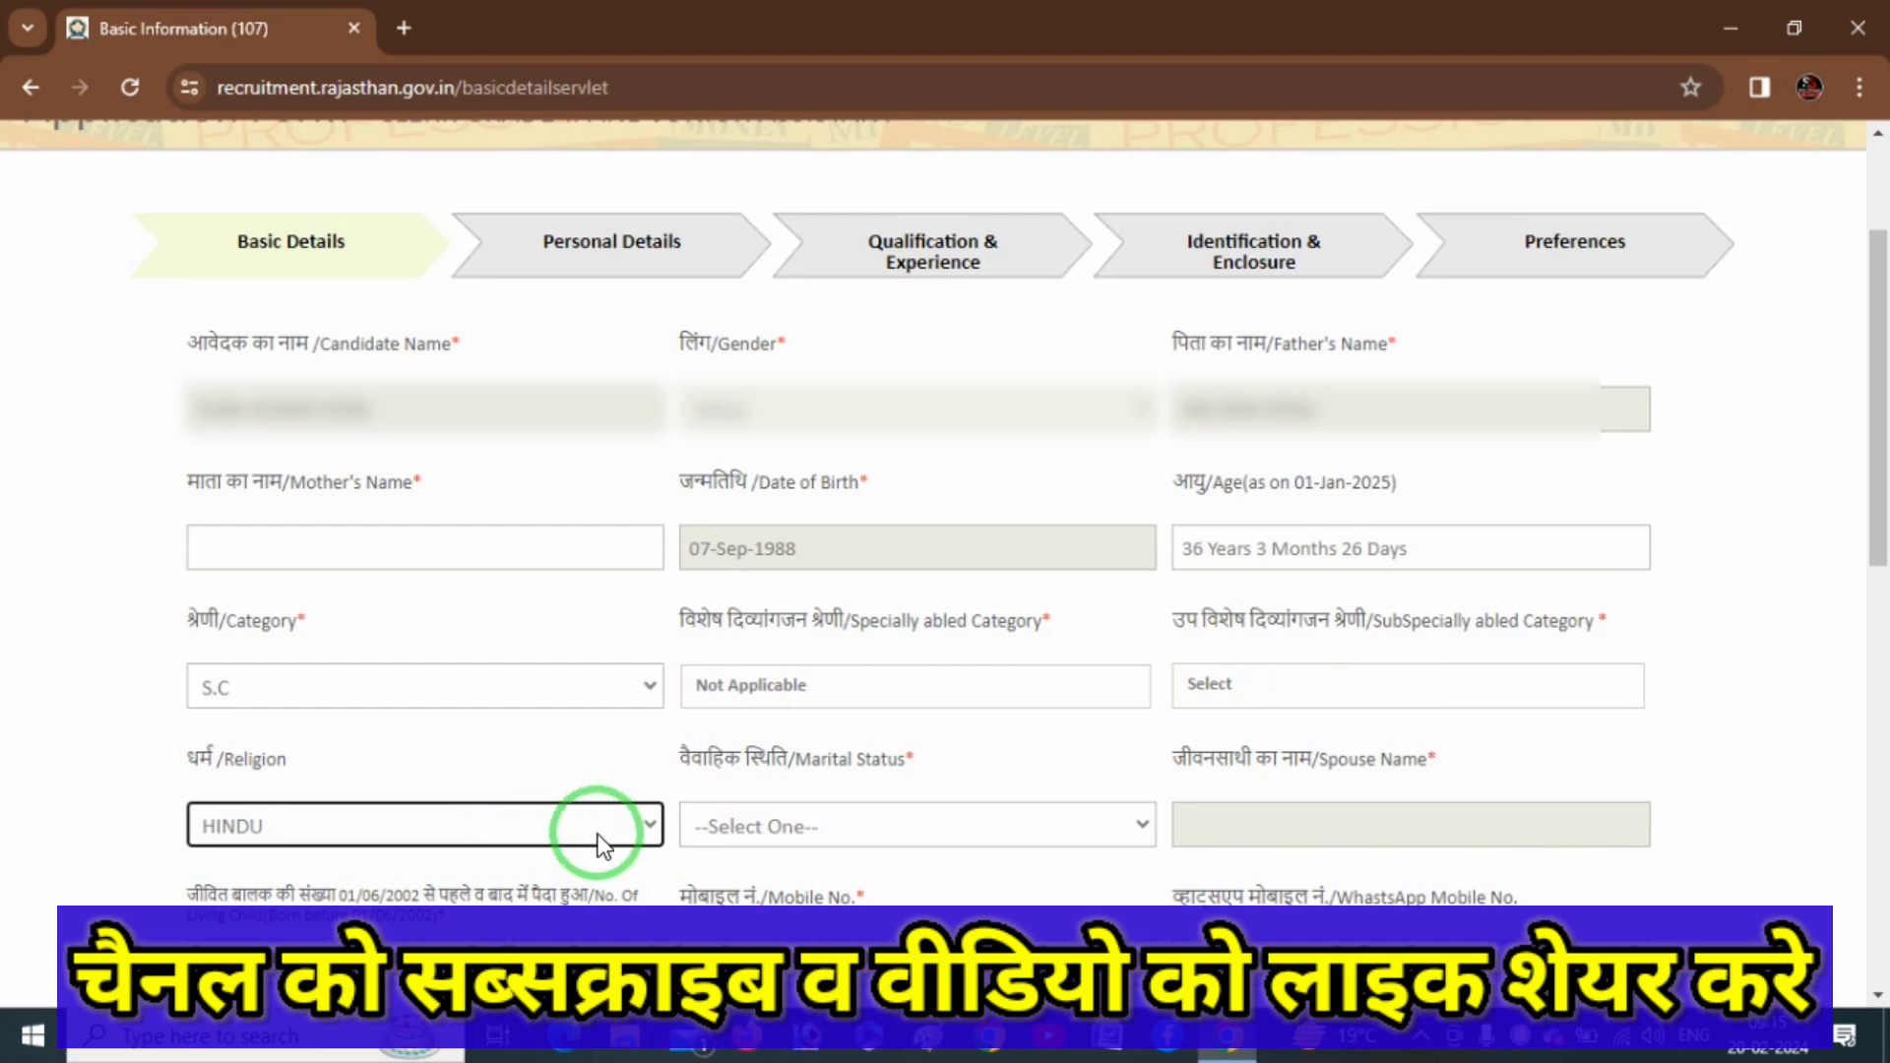
# - Set the marital status to Married and examine the spouse name field
pyautogui.click(907, 827)
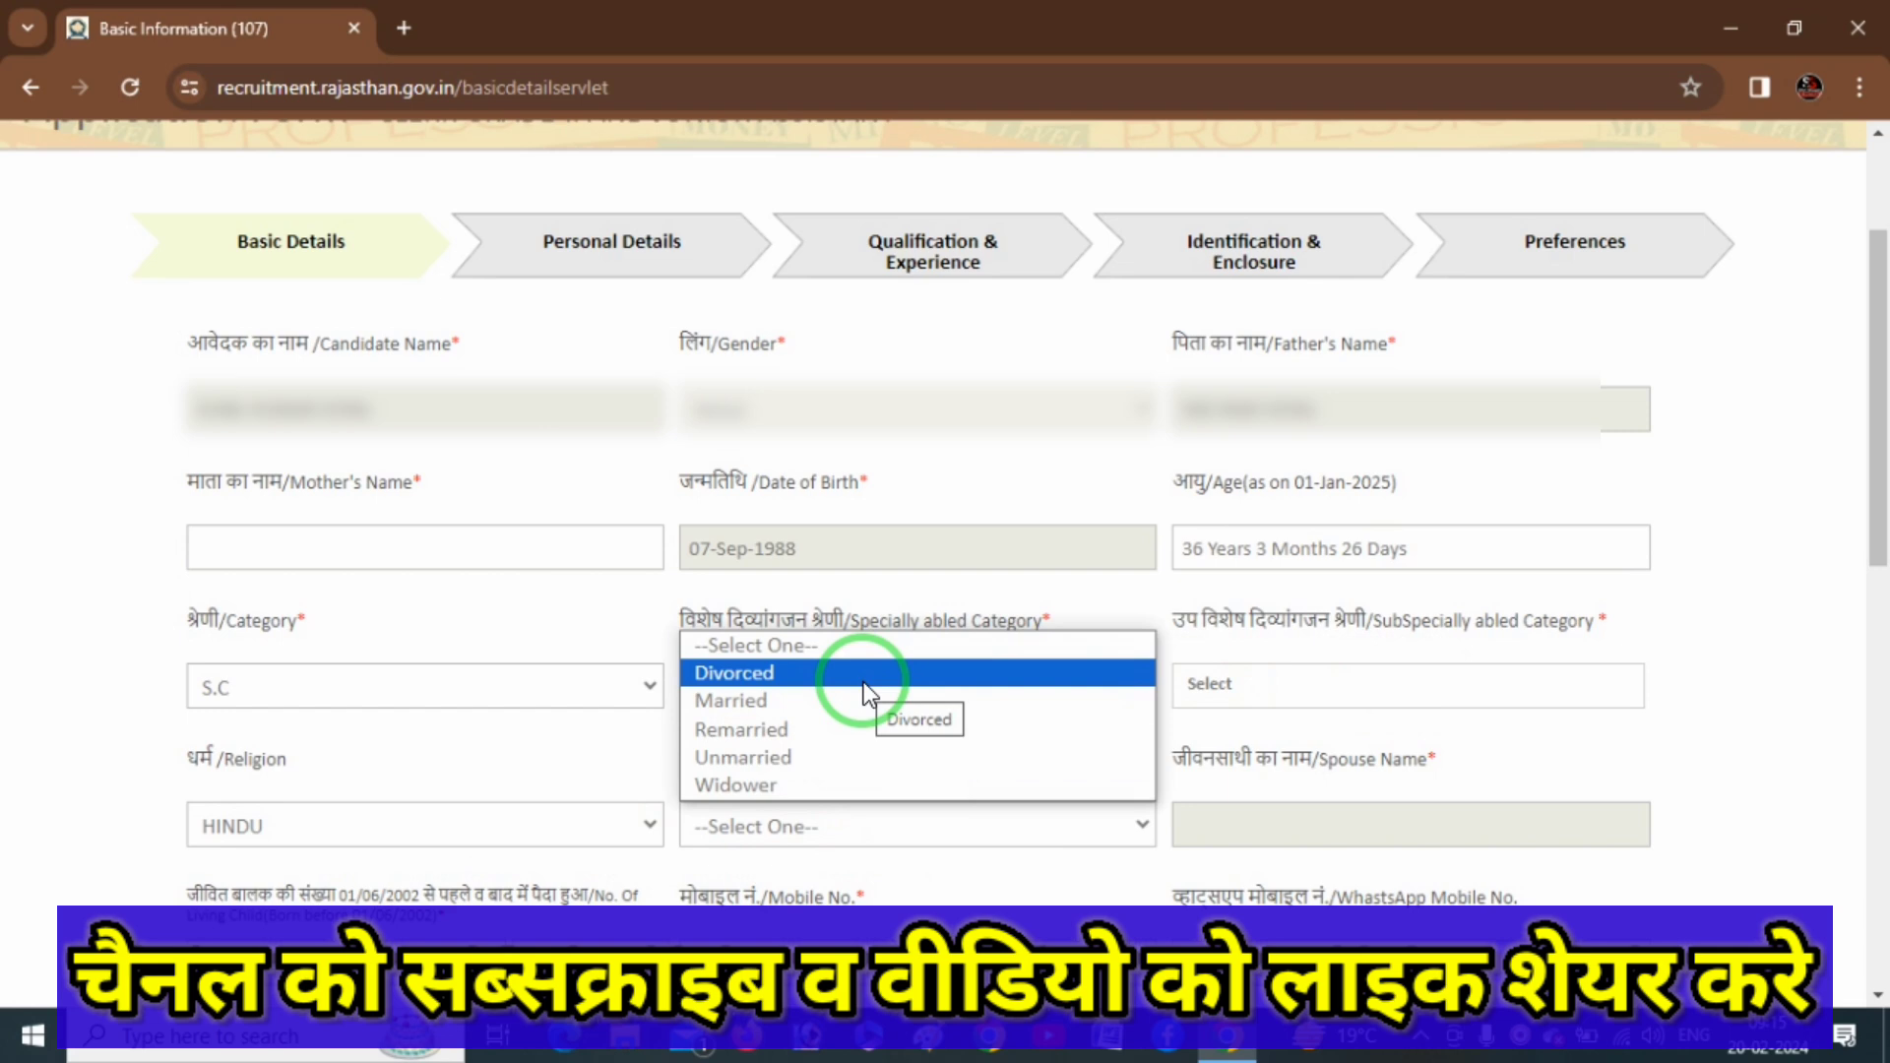
pyautogui.click(829, 705)
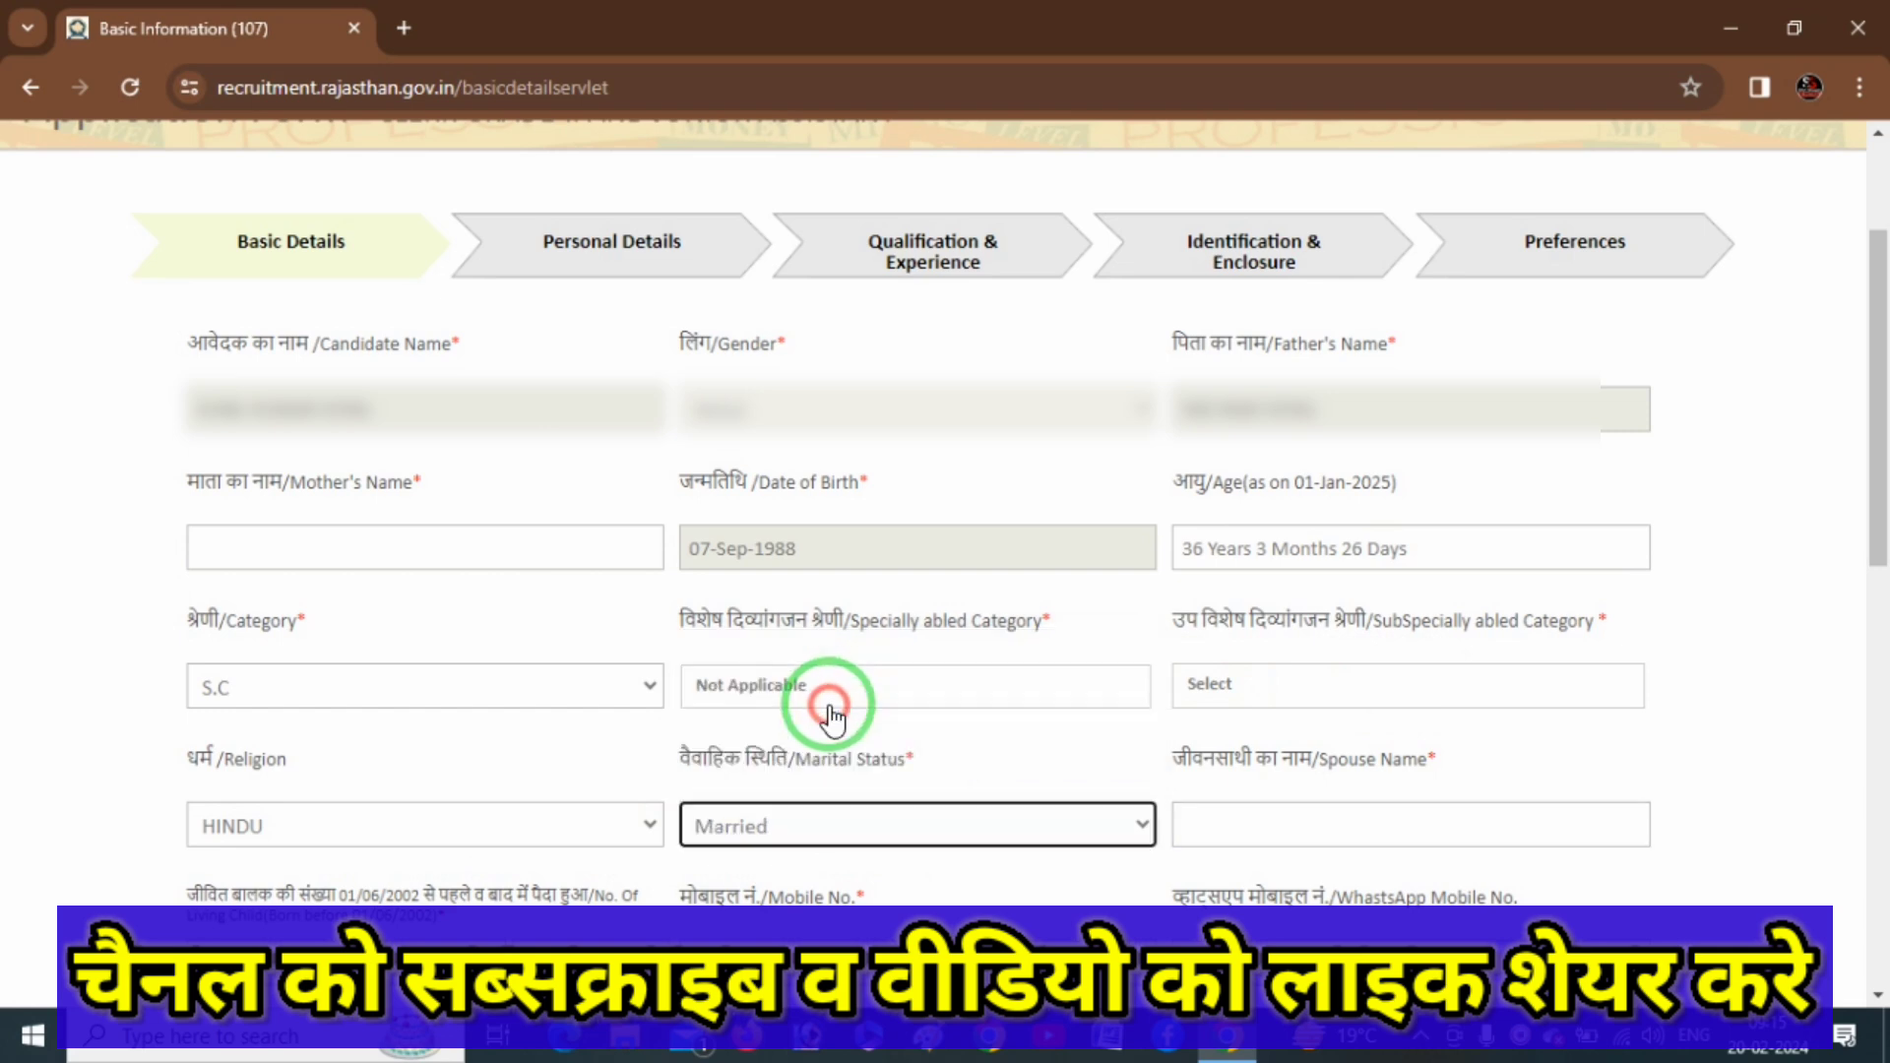
pyautogui.click(967, 899)
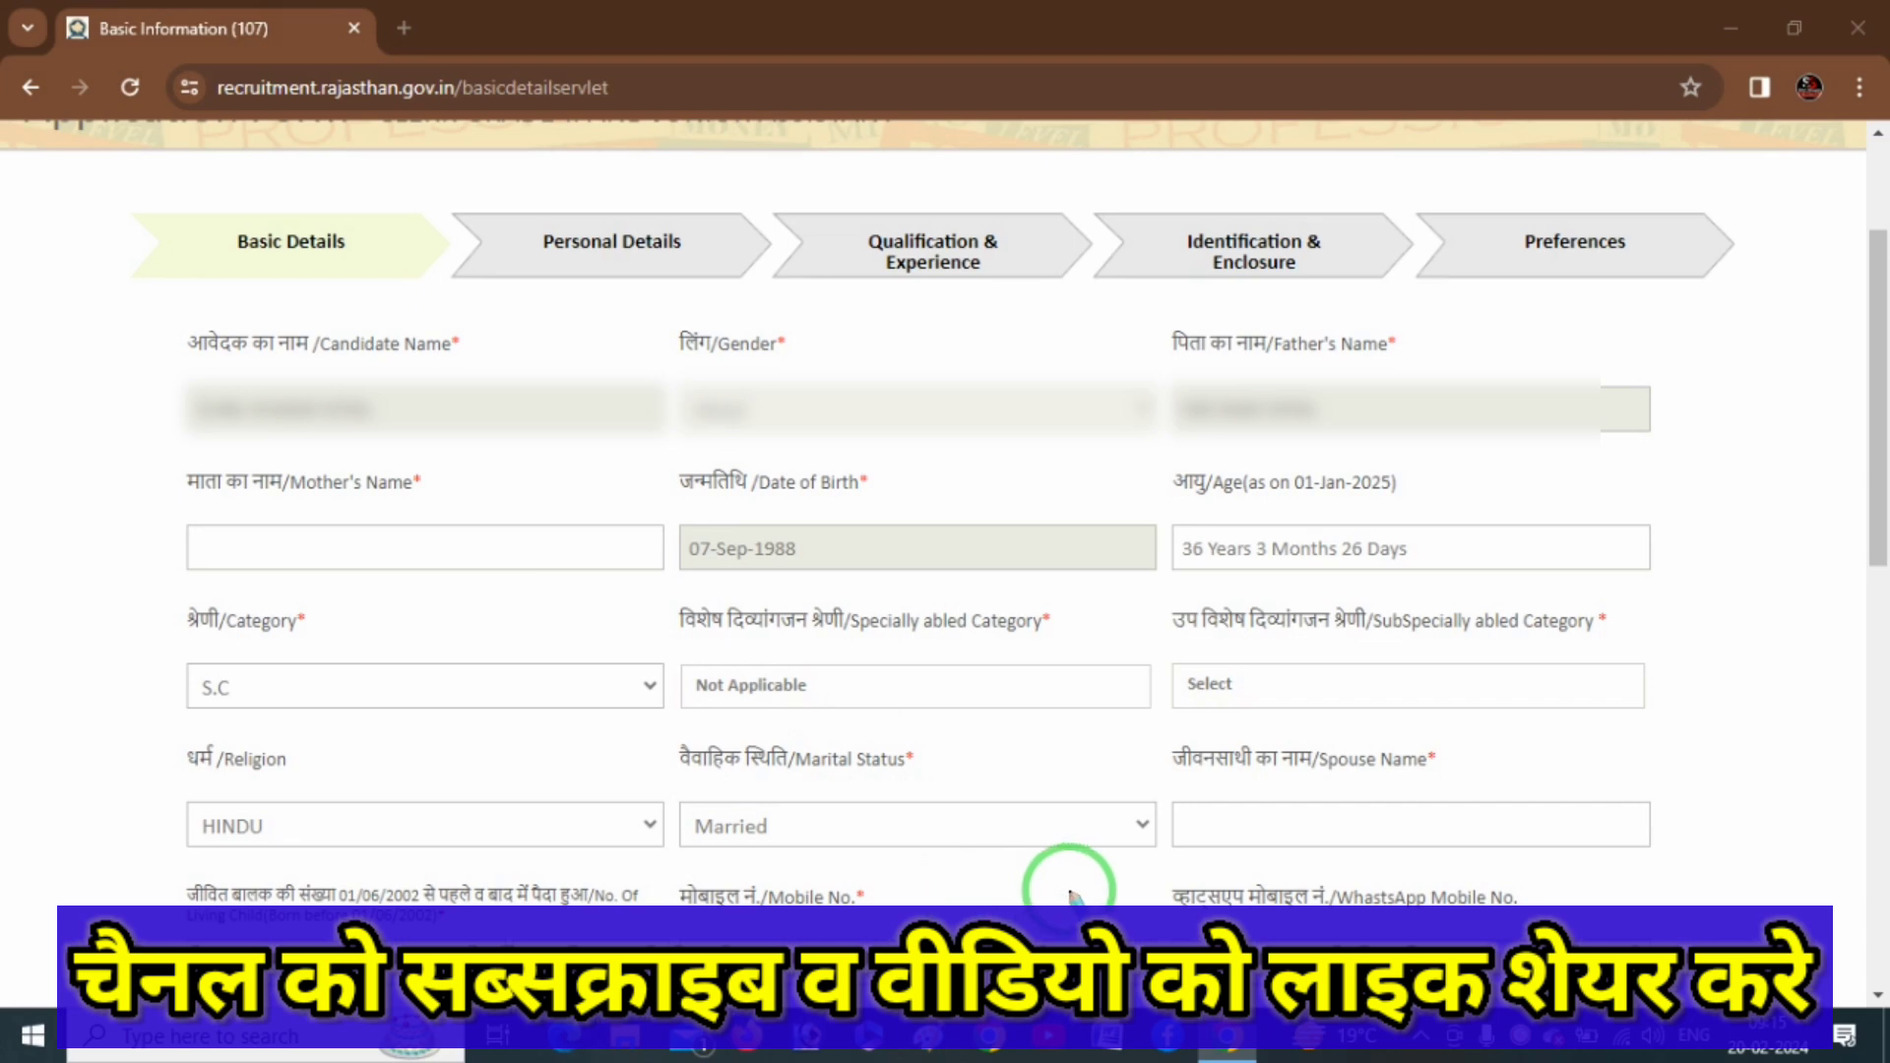
pyautogui.click(1232, 815)
pyautogui.moveTo(1232, 815); pyautogui.dragTo(1465, 782)
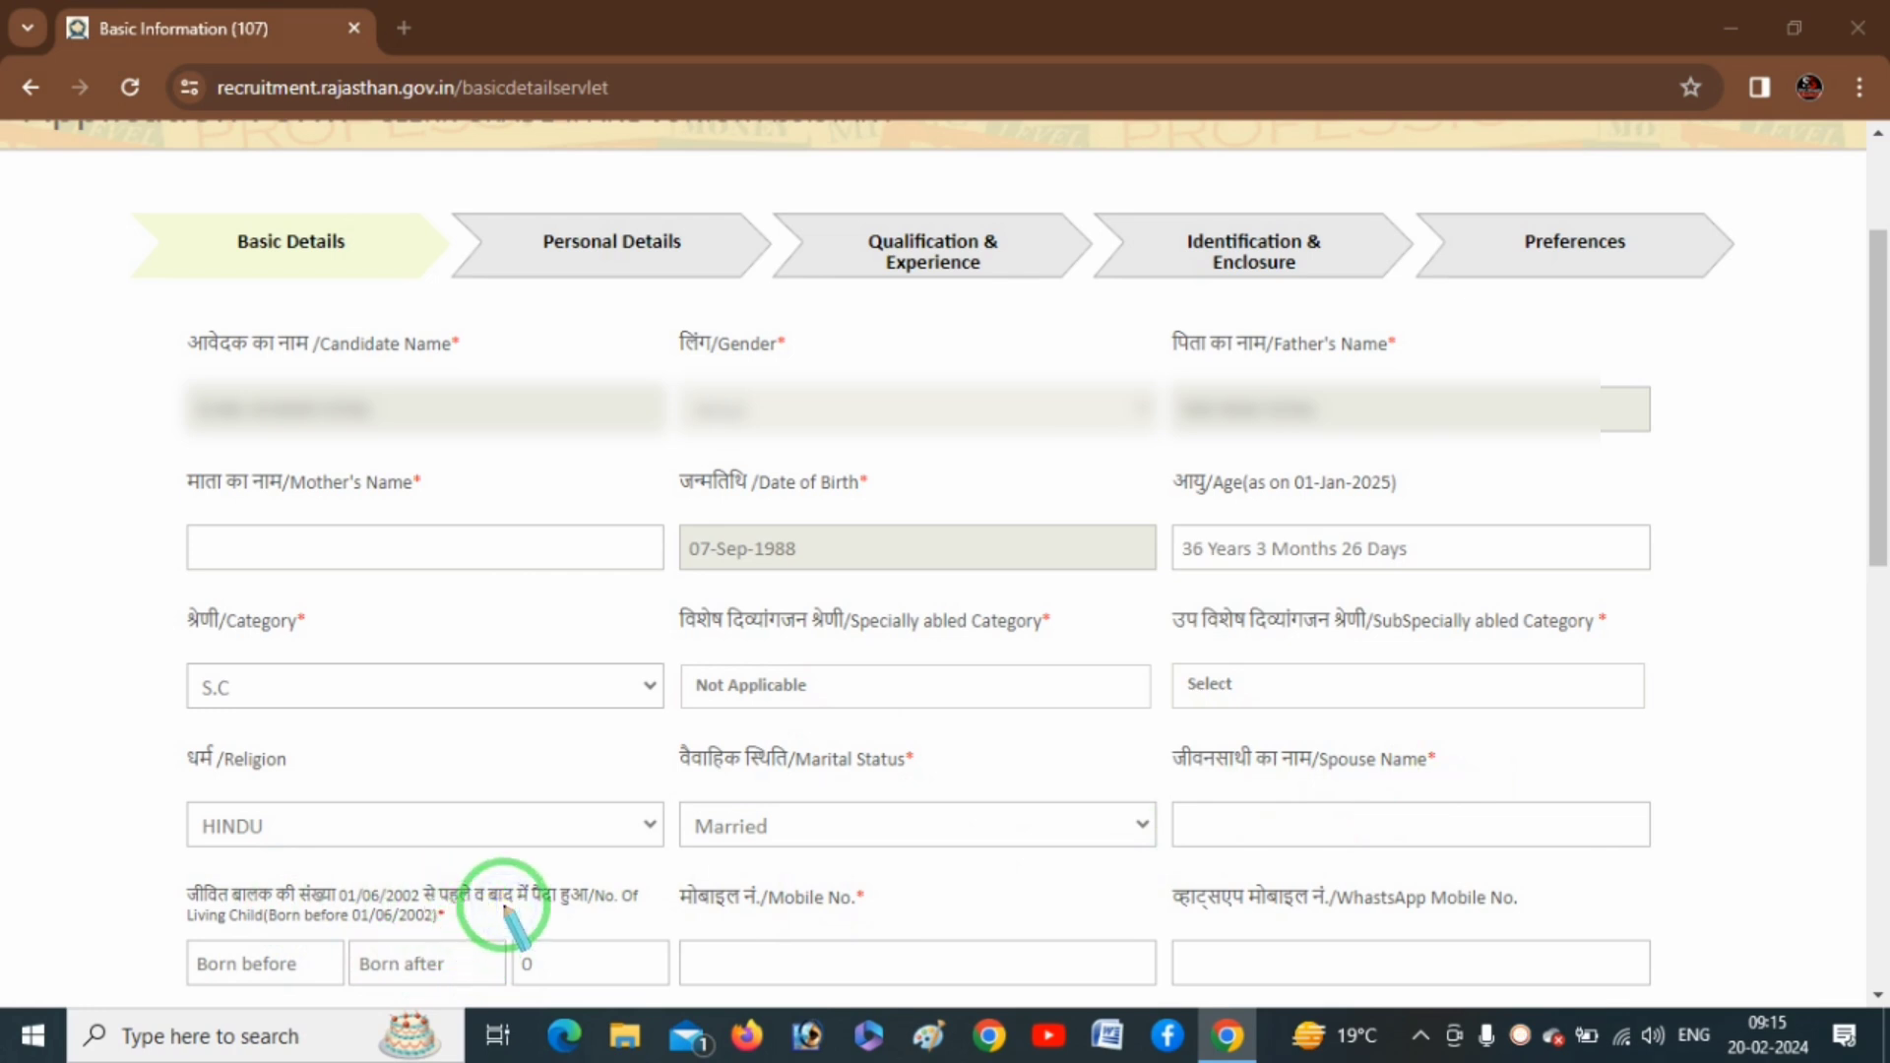
pyautogui.press('Escape')
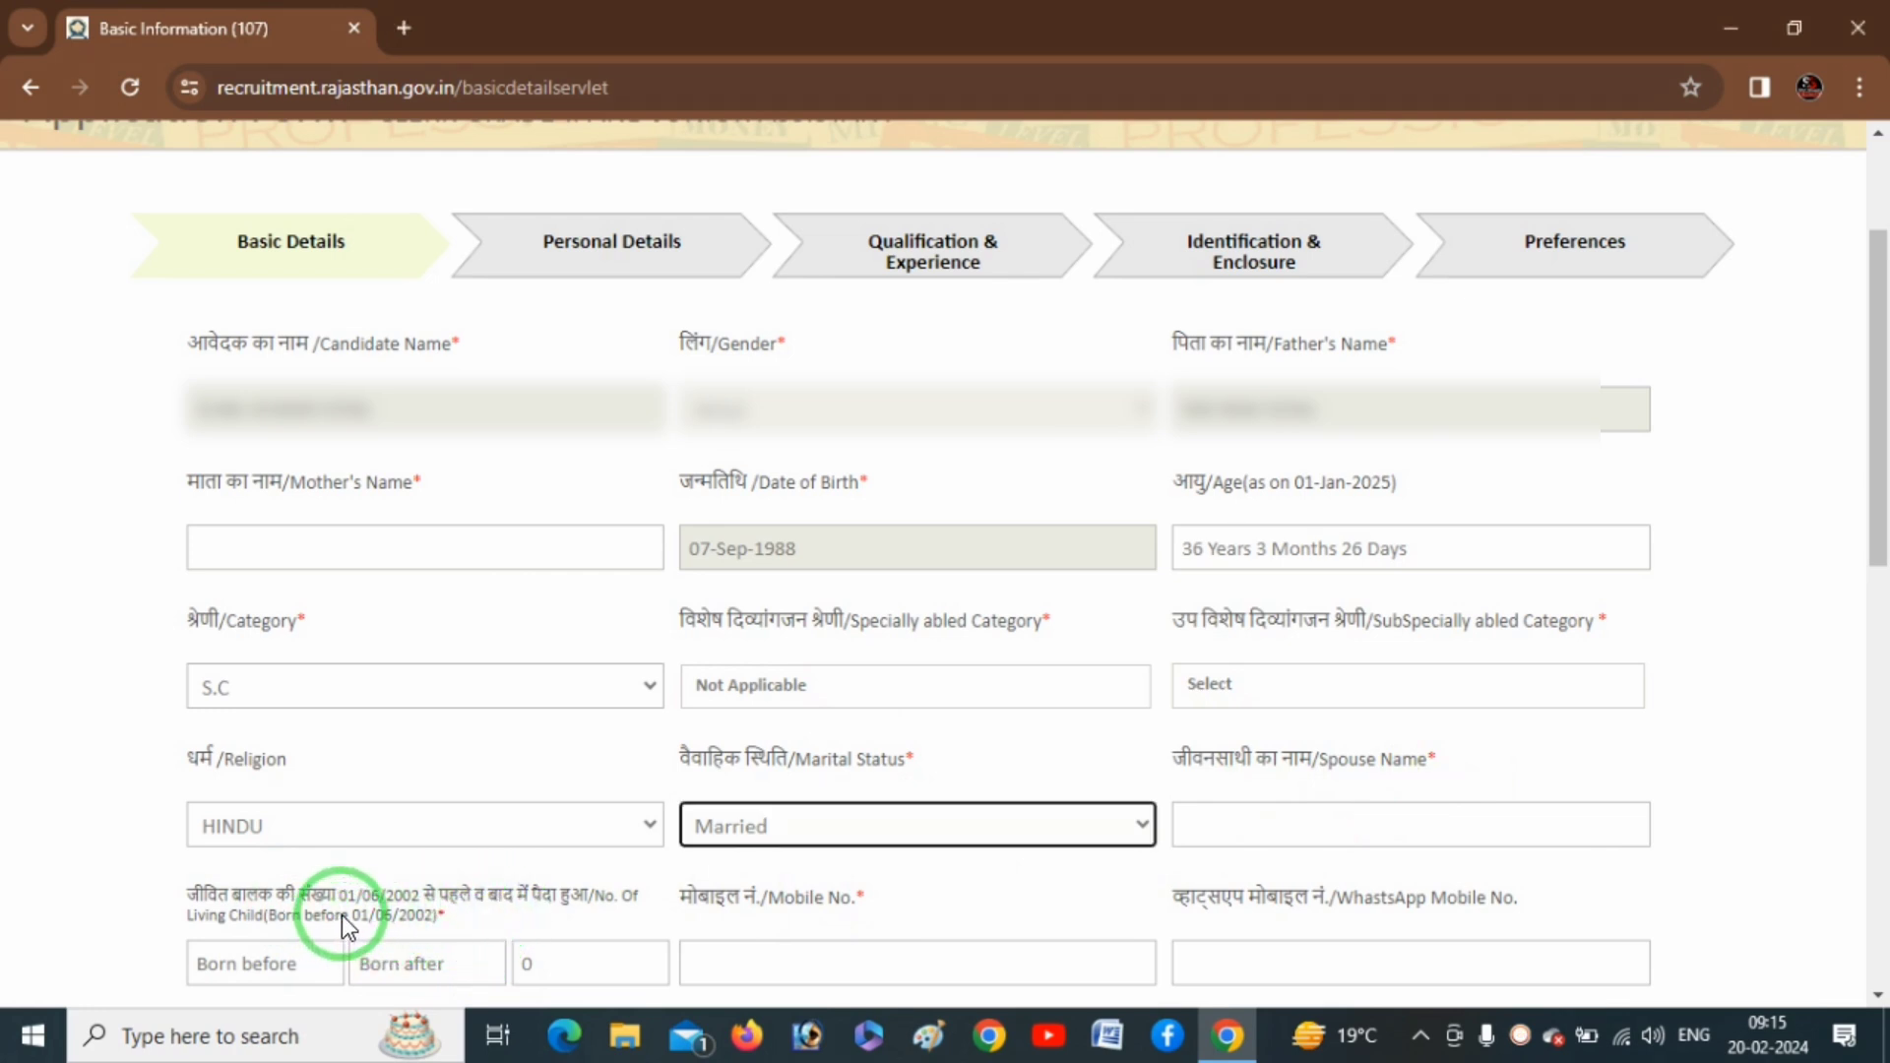
# - Enter 0 living children born before 01/06/2002 and 1 born after that date
pyautogui.click(283, 964)
pyautogui.write('1')
pyautogui.press('Tab')
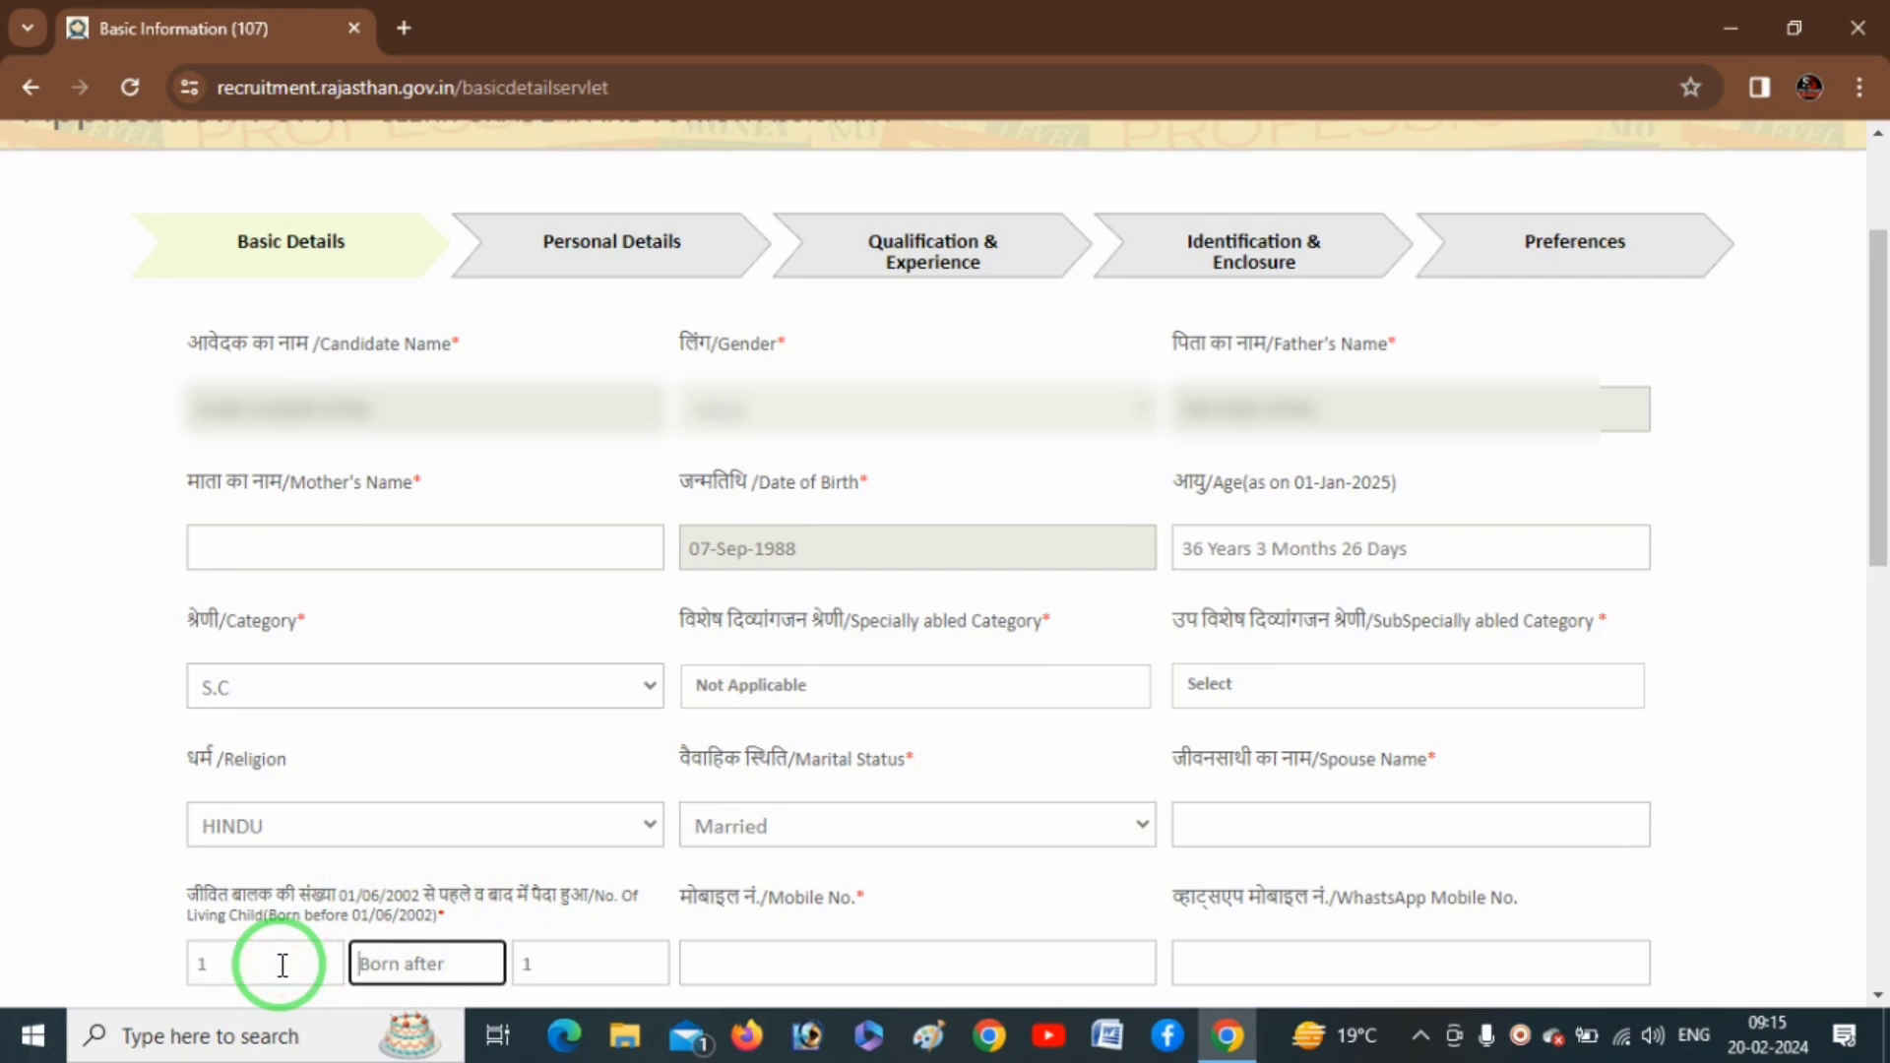
pyautogui.click(264, 966)
pyautogui.press('BackSpace')
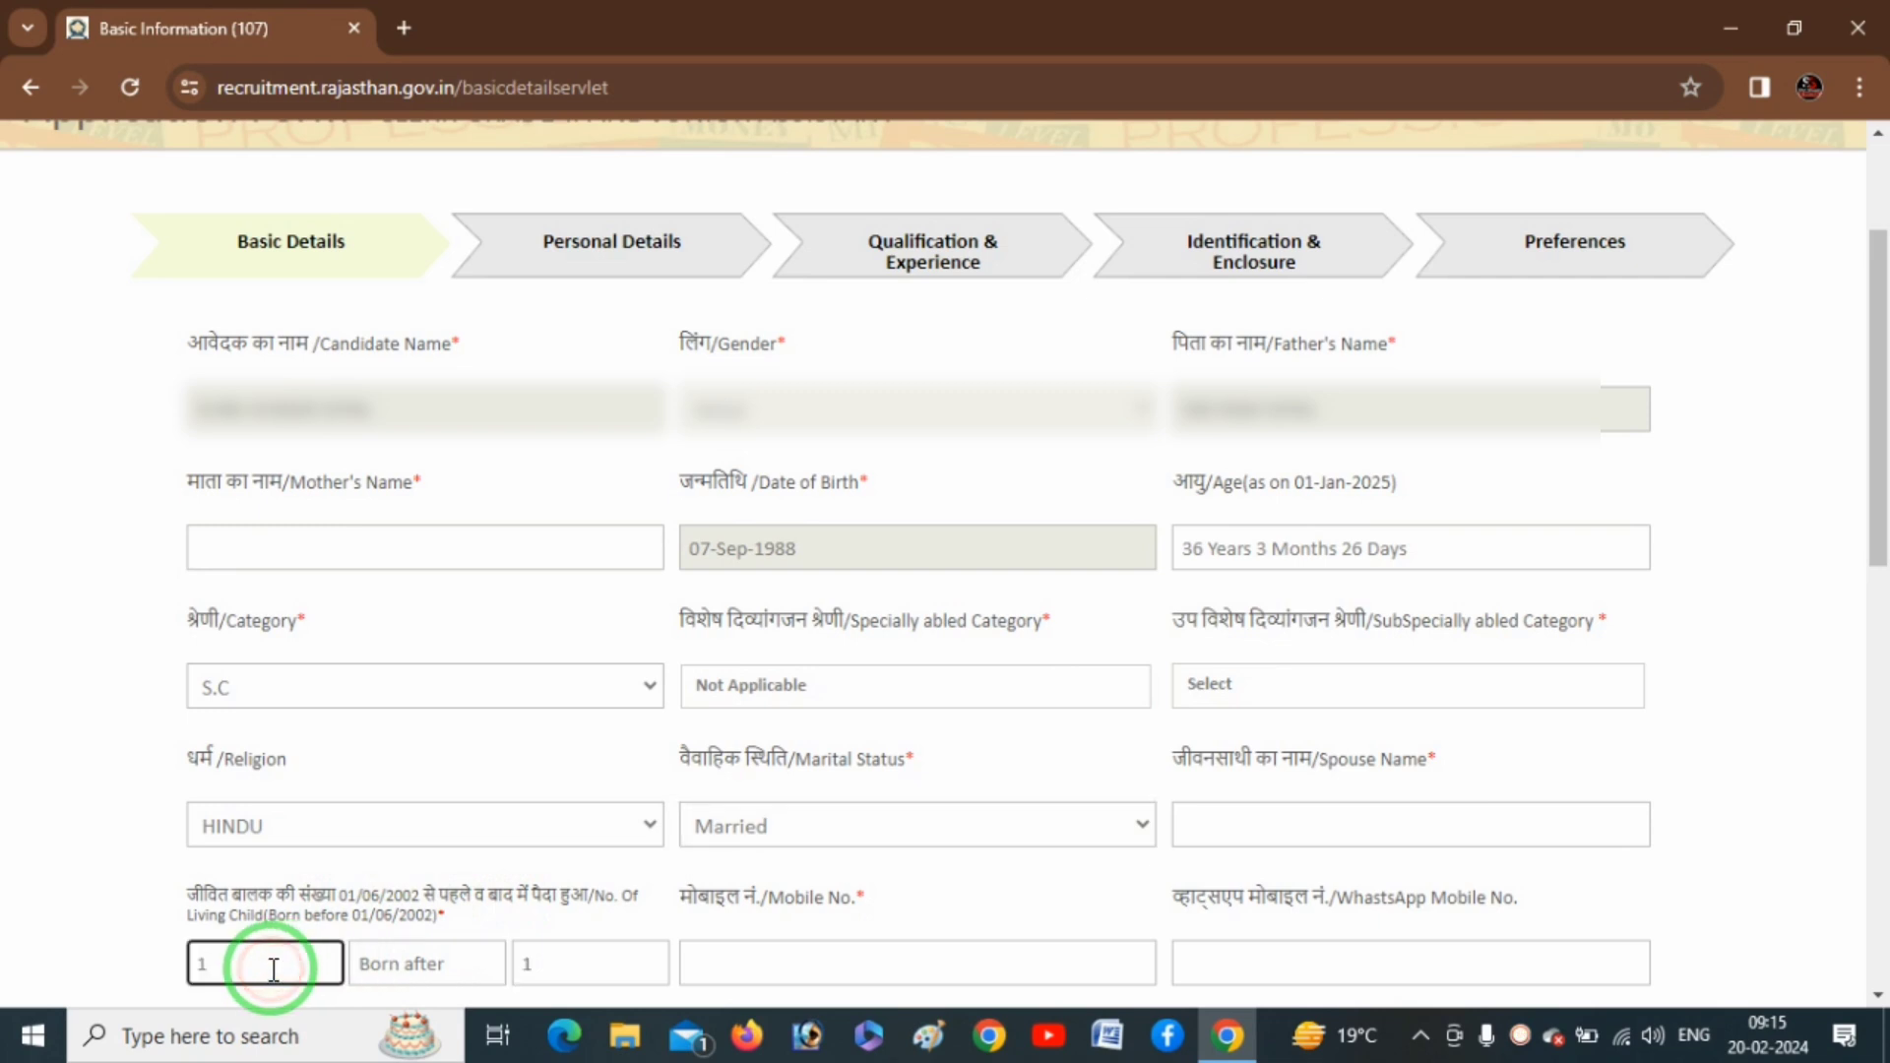
pyautogui.write('0')
pyautogui.press('Tab')
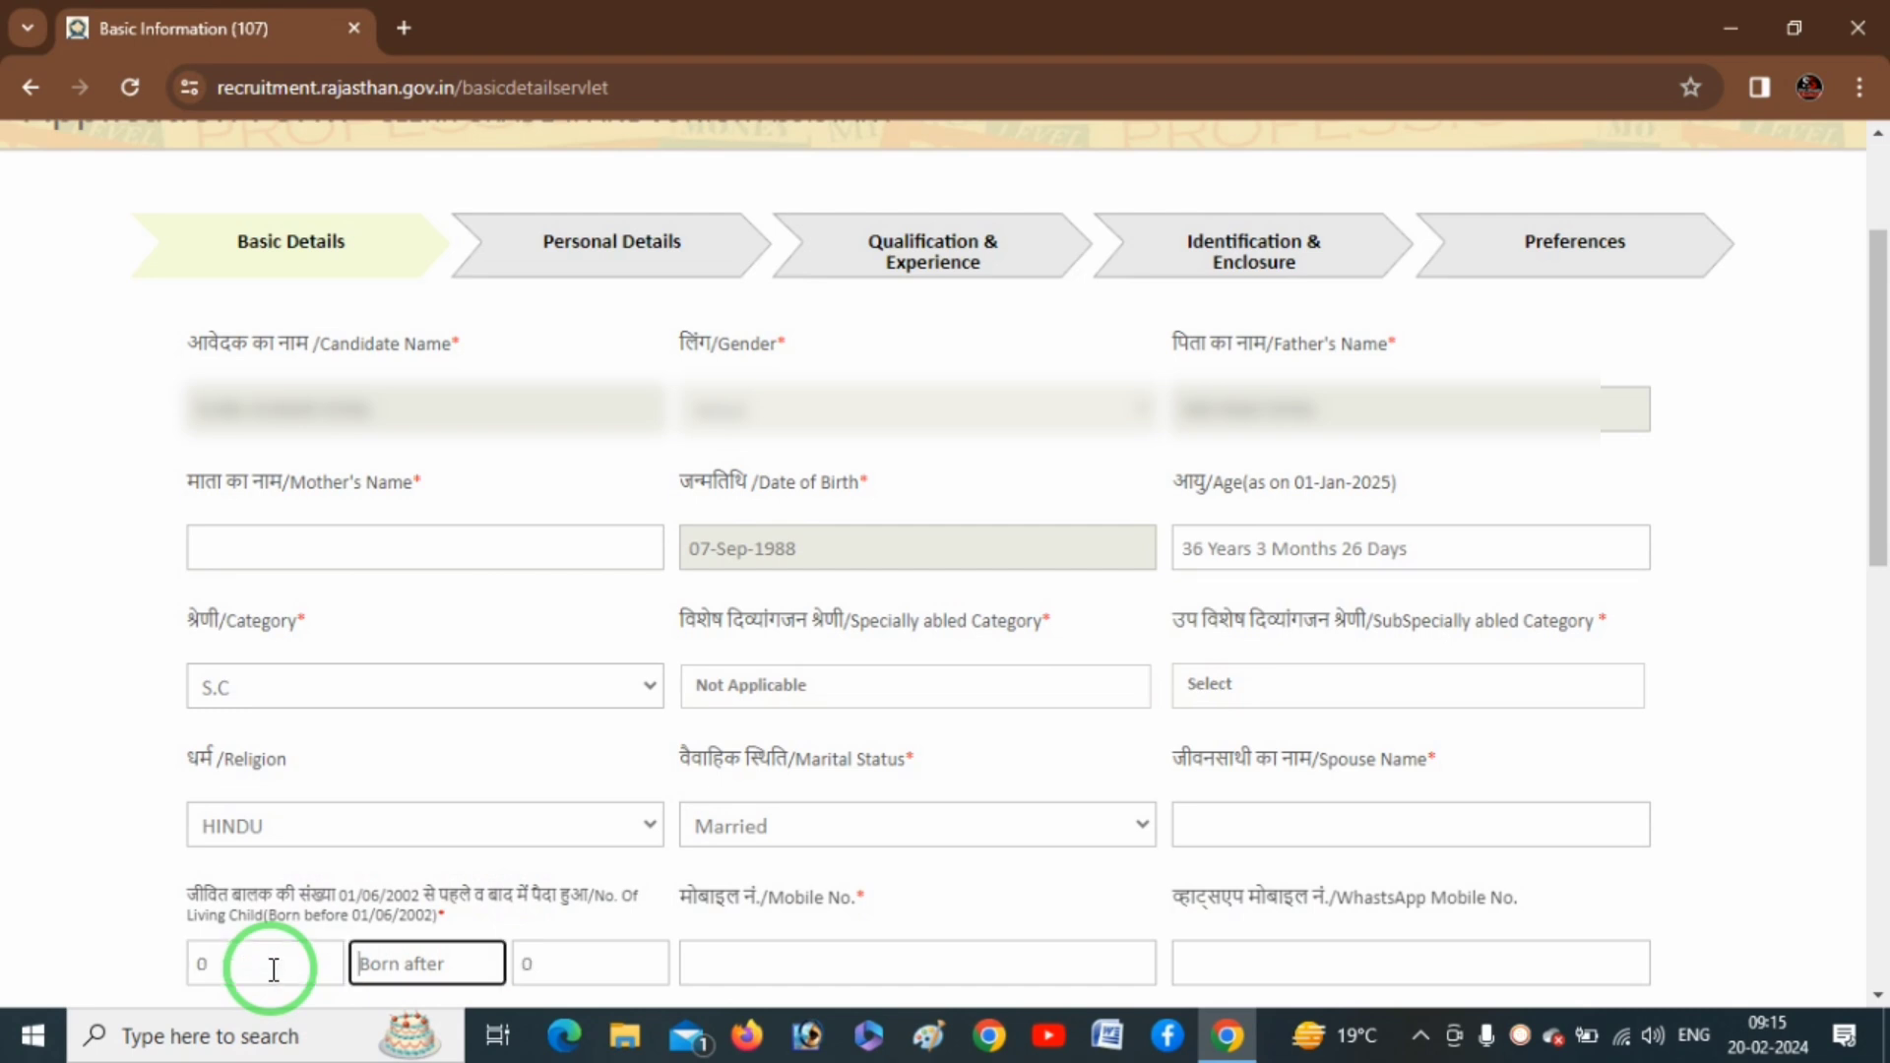
pyautogui.write('1')
pyautogui.press('Tab')
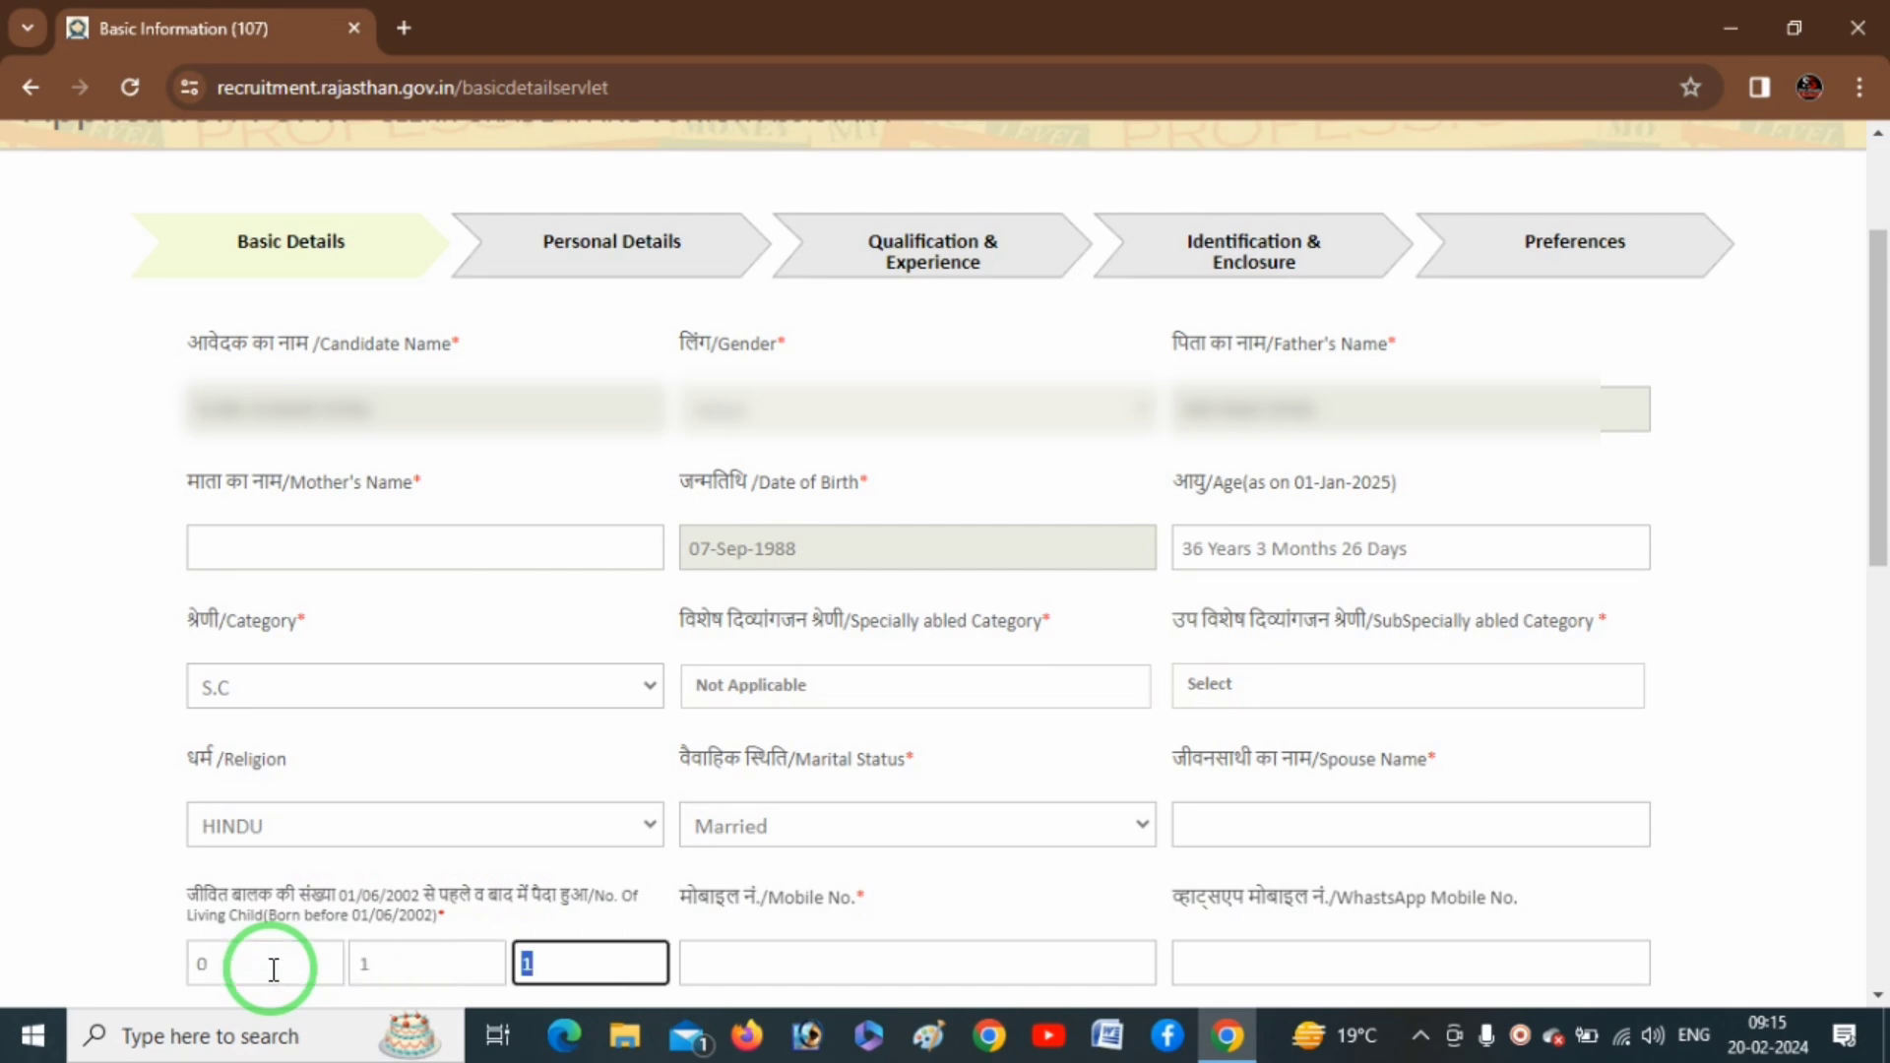
pyautogui.click(268, 966)
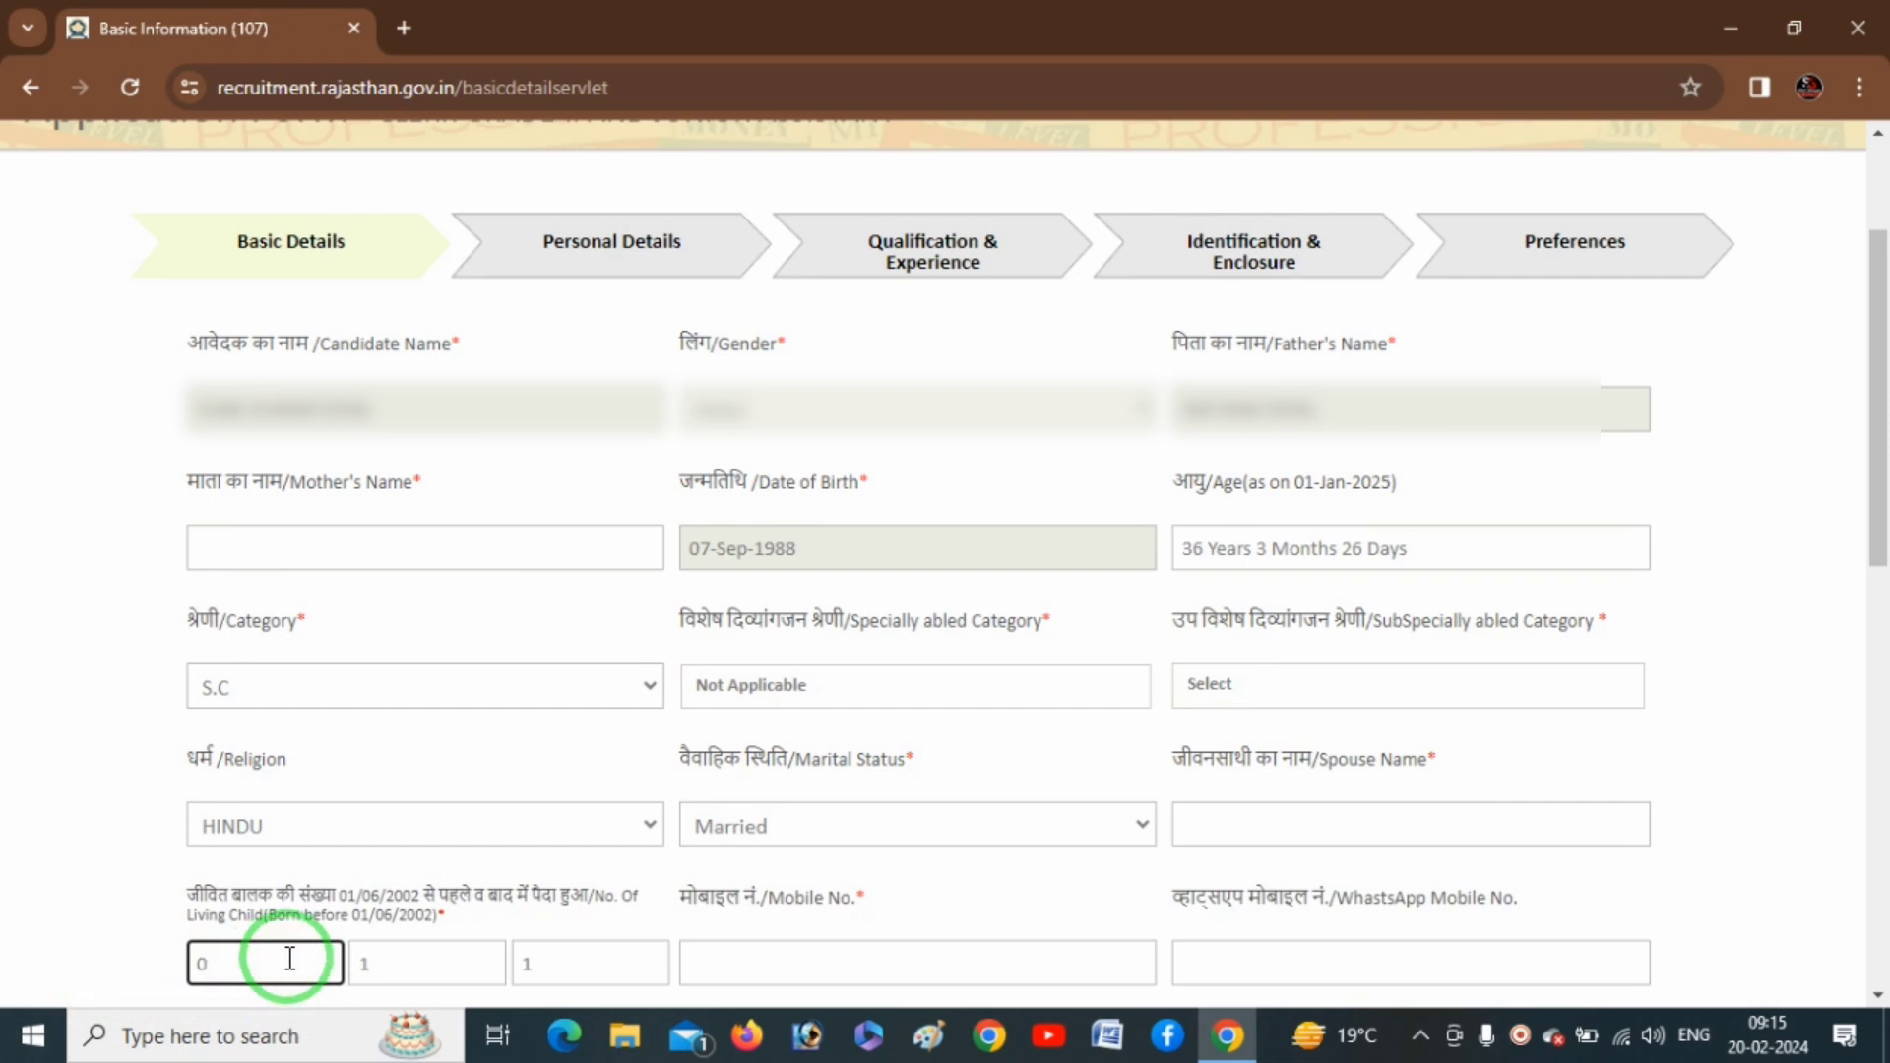
# - Change the marital status to Unmarried and enter 0 living children born before and 0 born after 01/06/2002
pyautogui.click(848, 837)
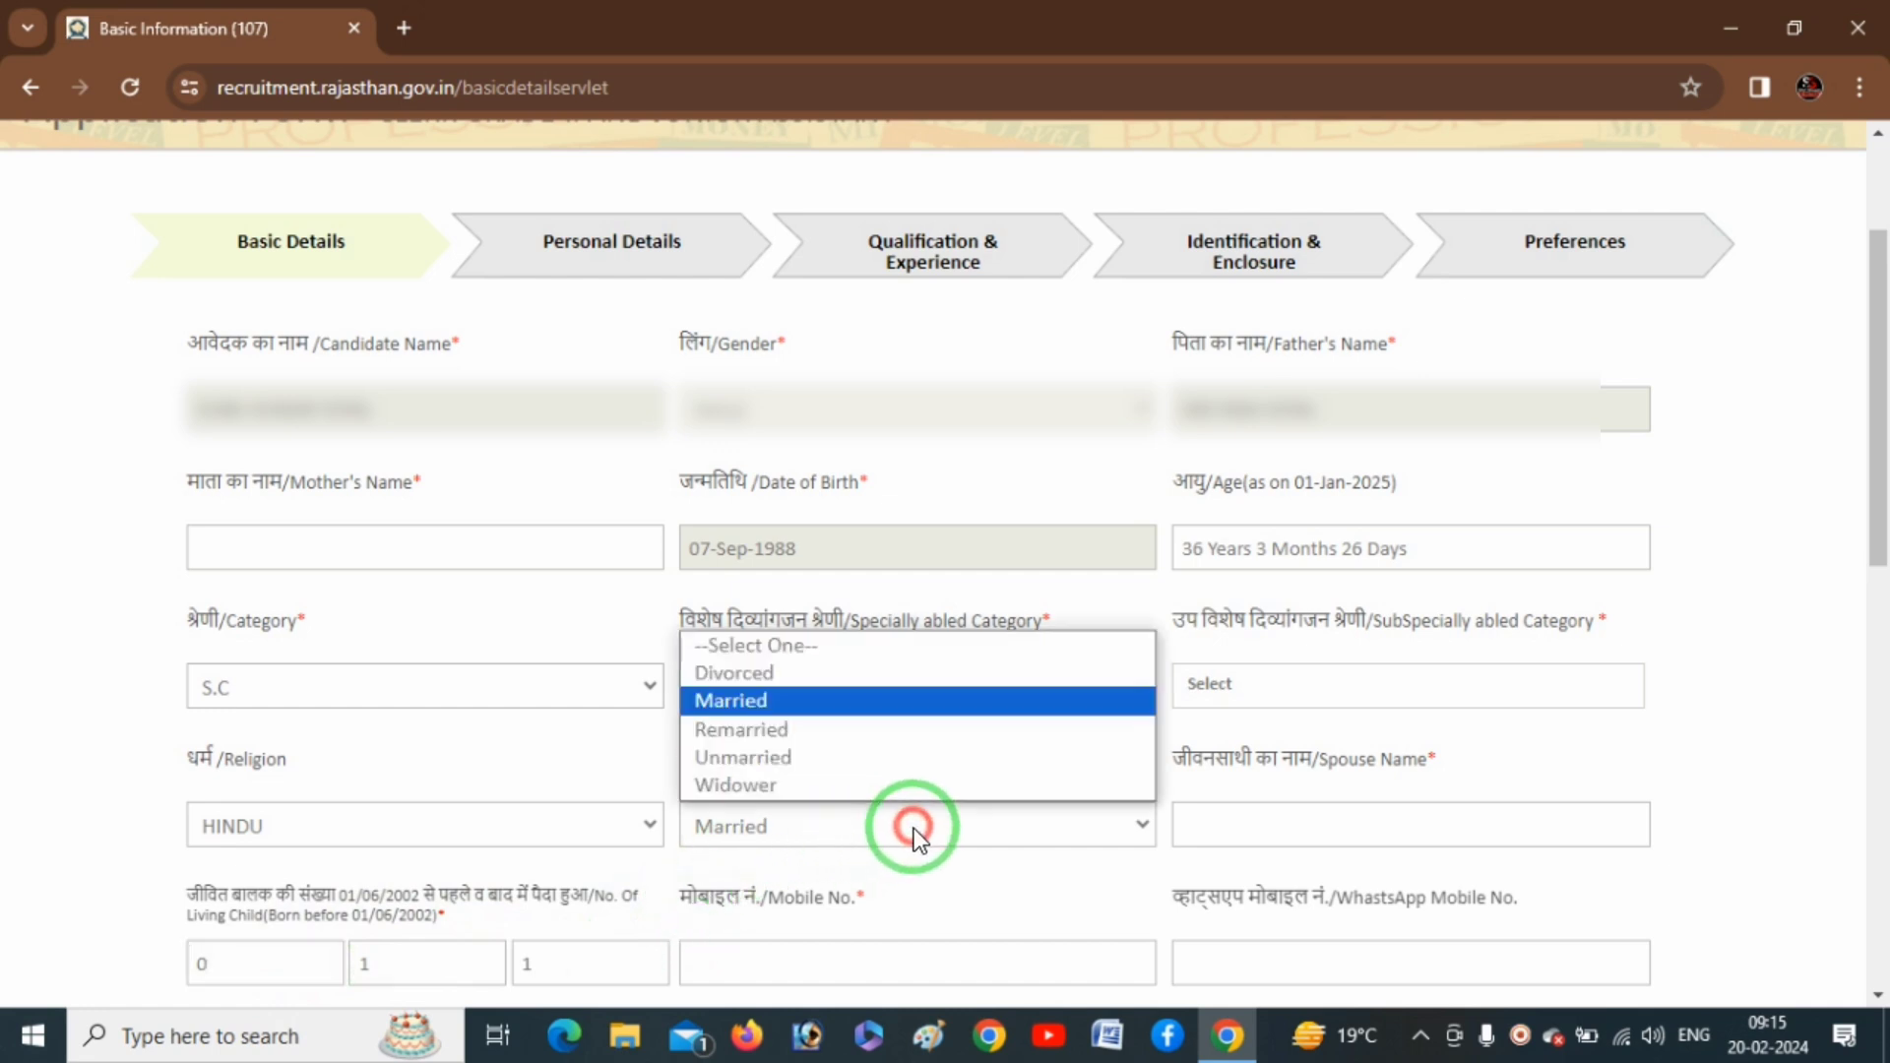
pyautogui.click(805, 757)
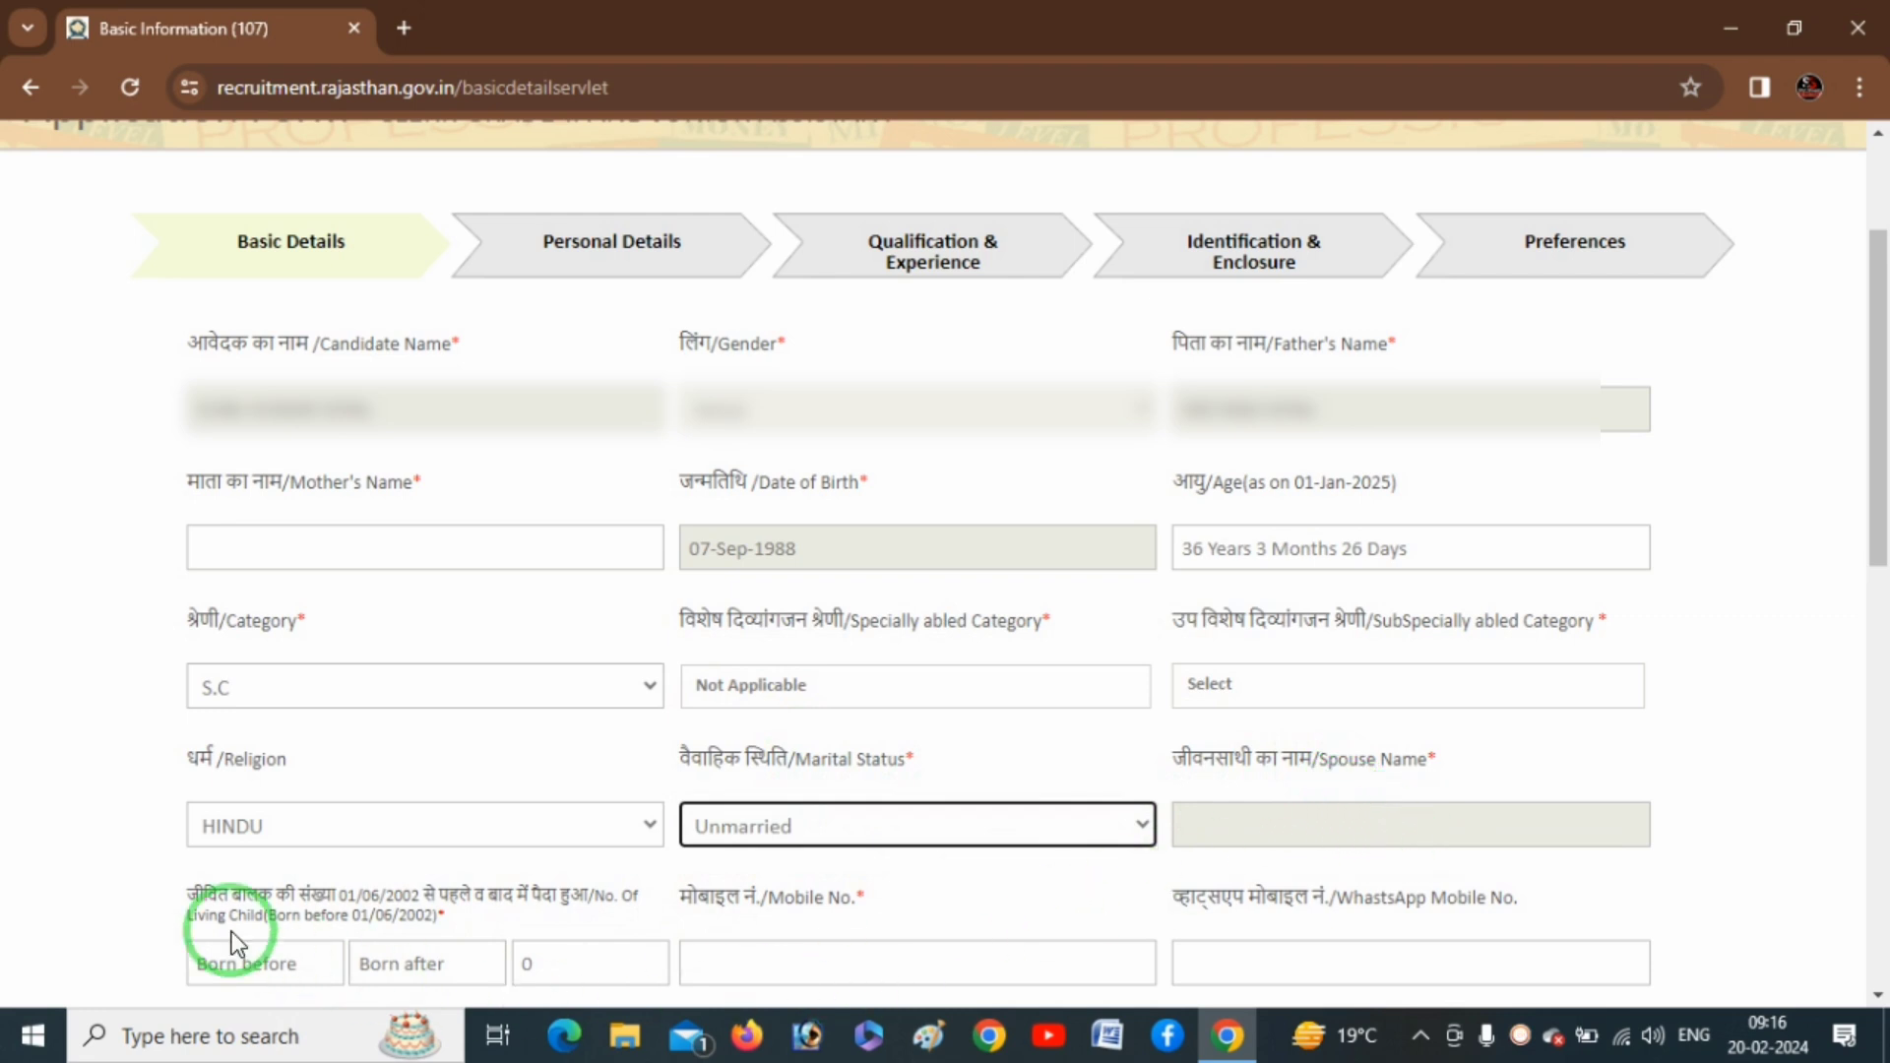
pyautogui.click(240, 965)
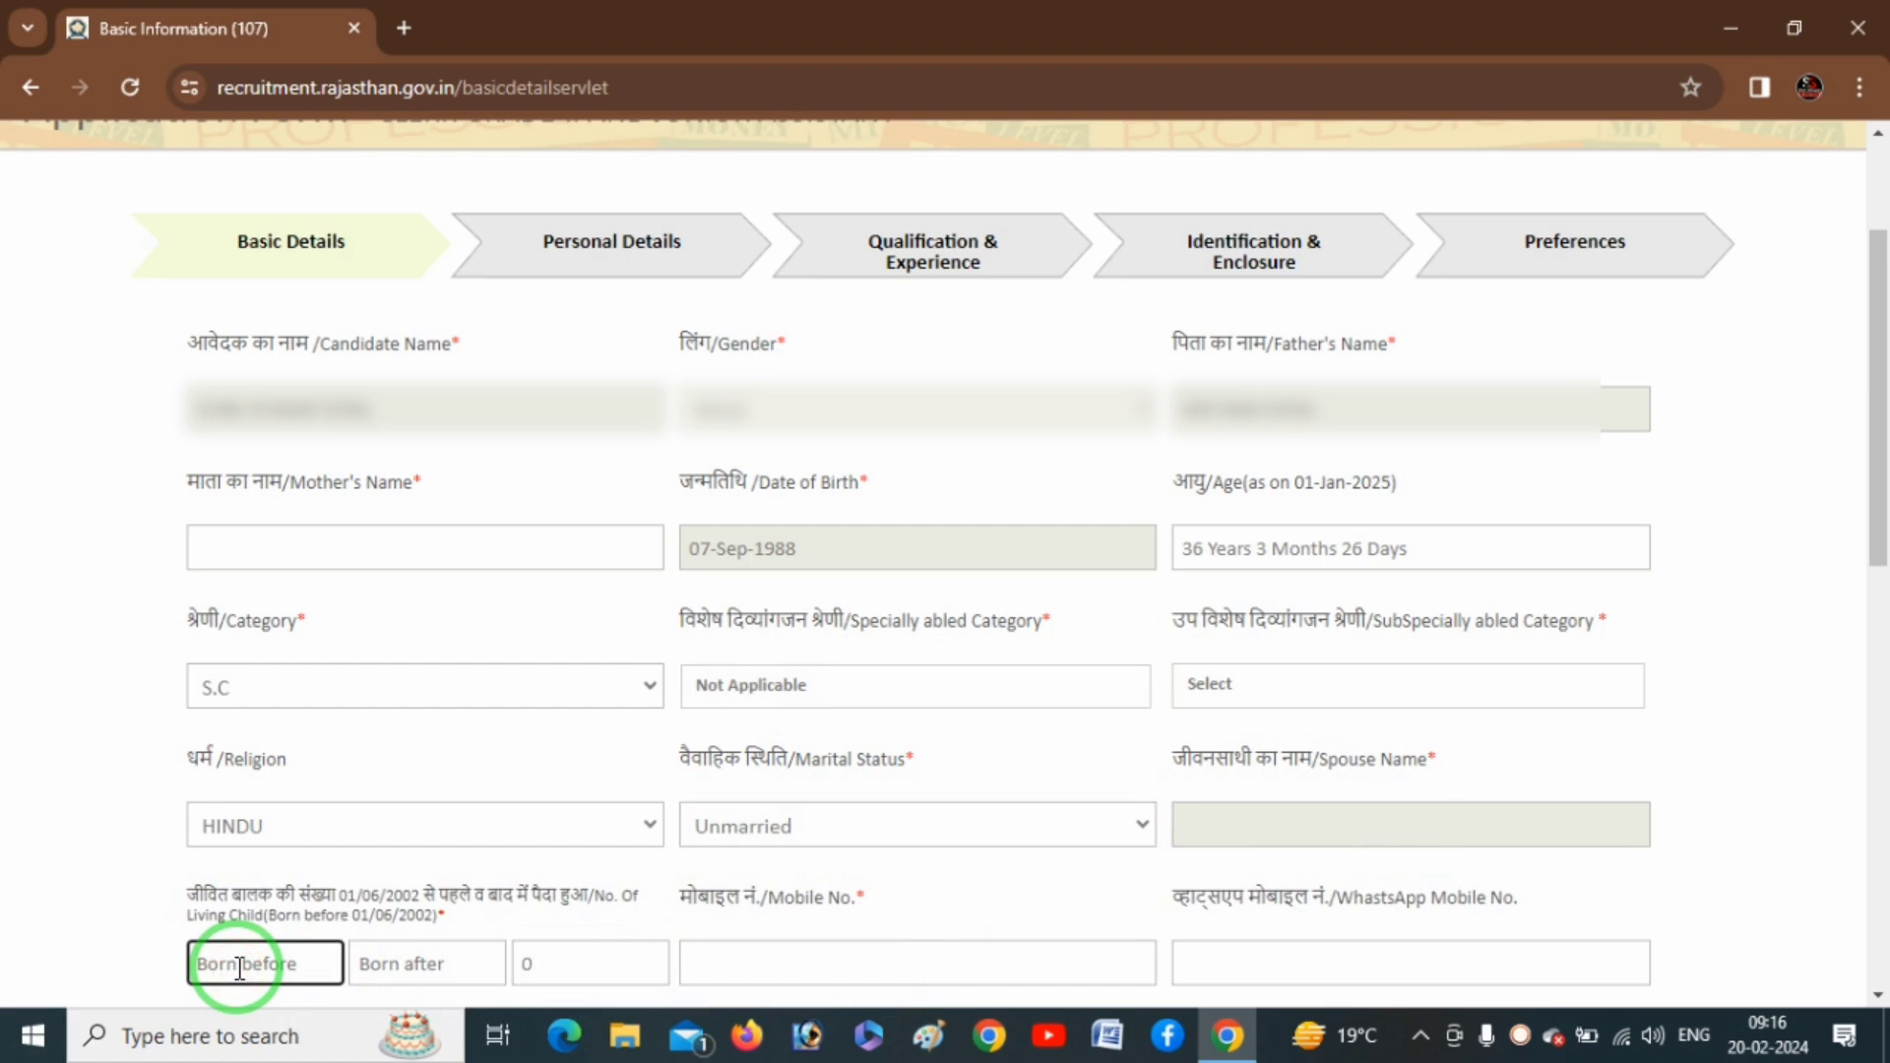
pyautogui.write('0')
pyautogui.press('Tab')
pyautogui.write('0')
pyautogui.press('Tab')
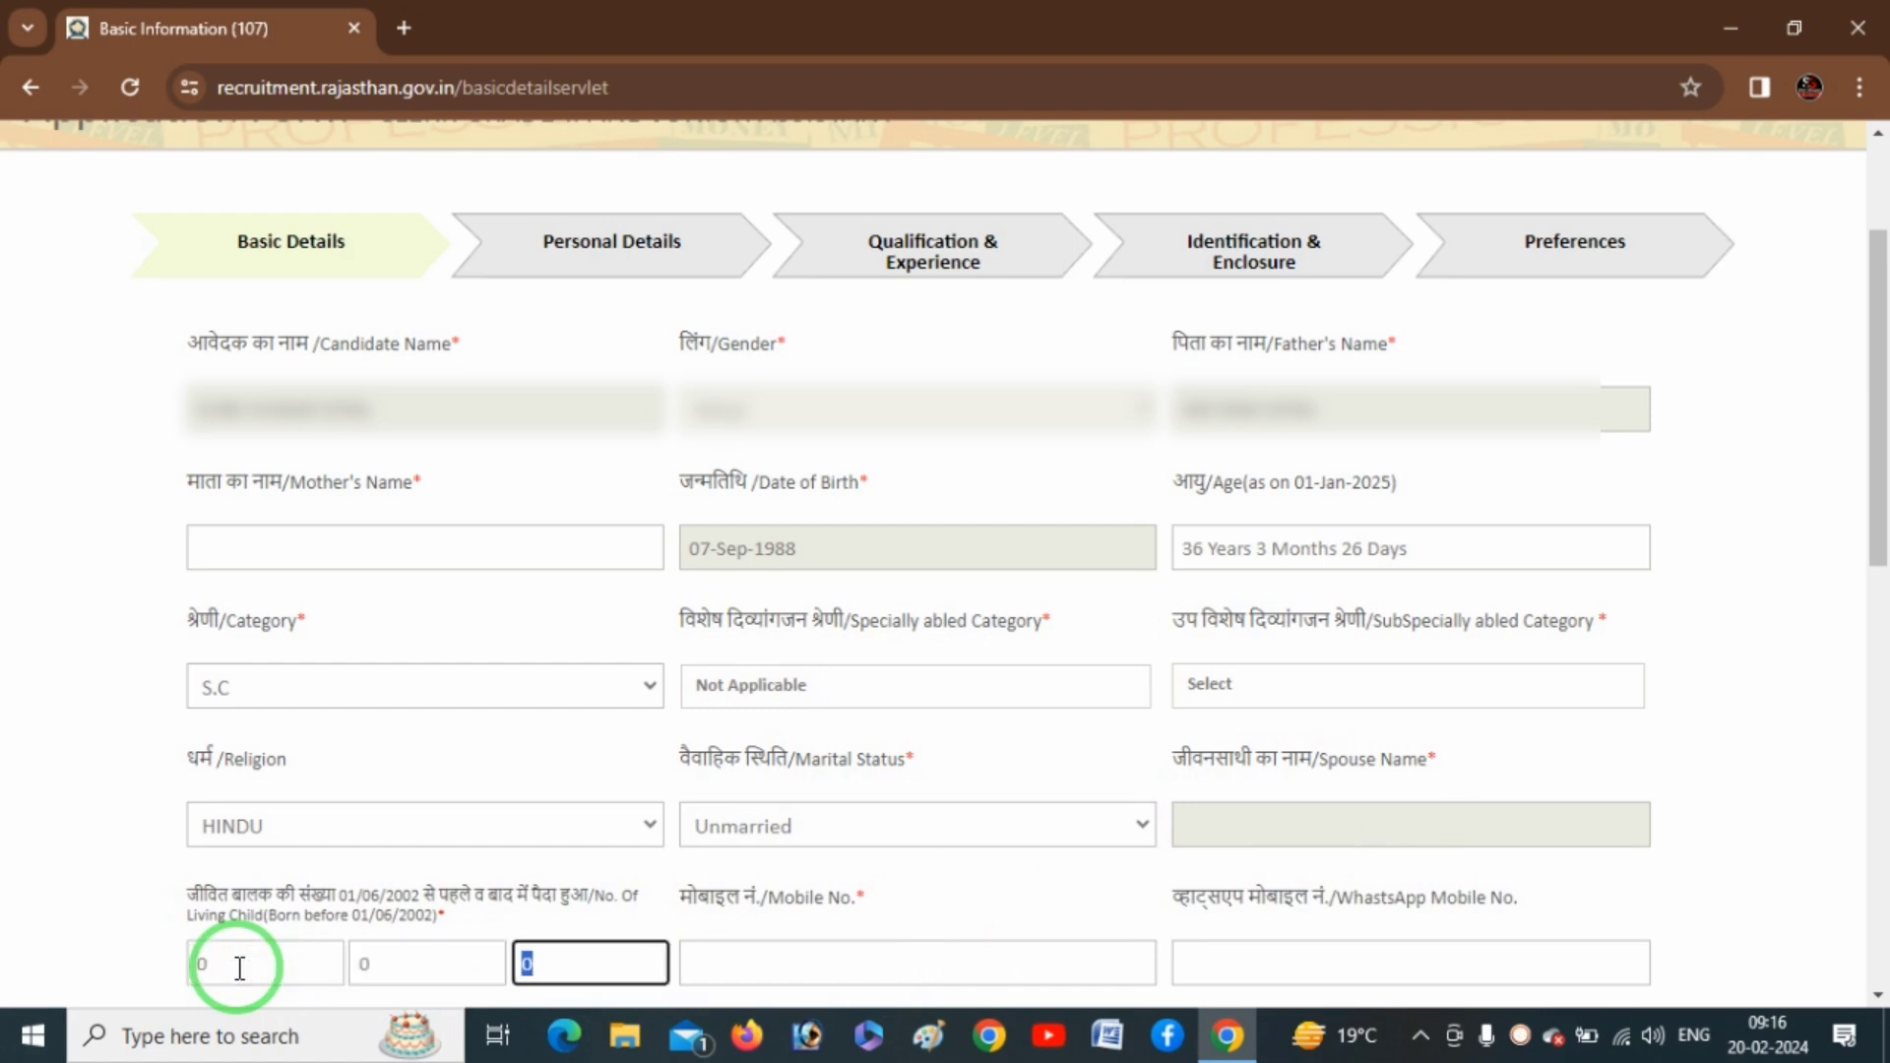
# - Examine the mobile number and WhatsApp mobile number fields of the Basic Details form
pyautogui.press('Tab')
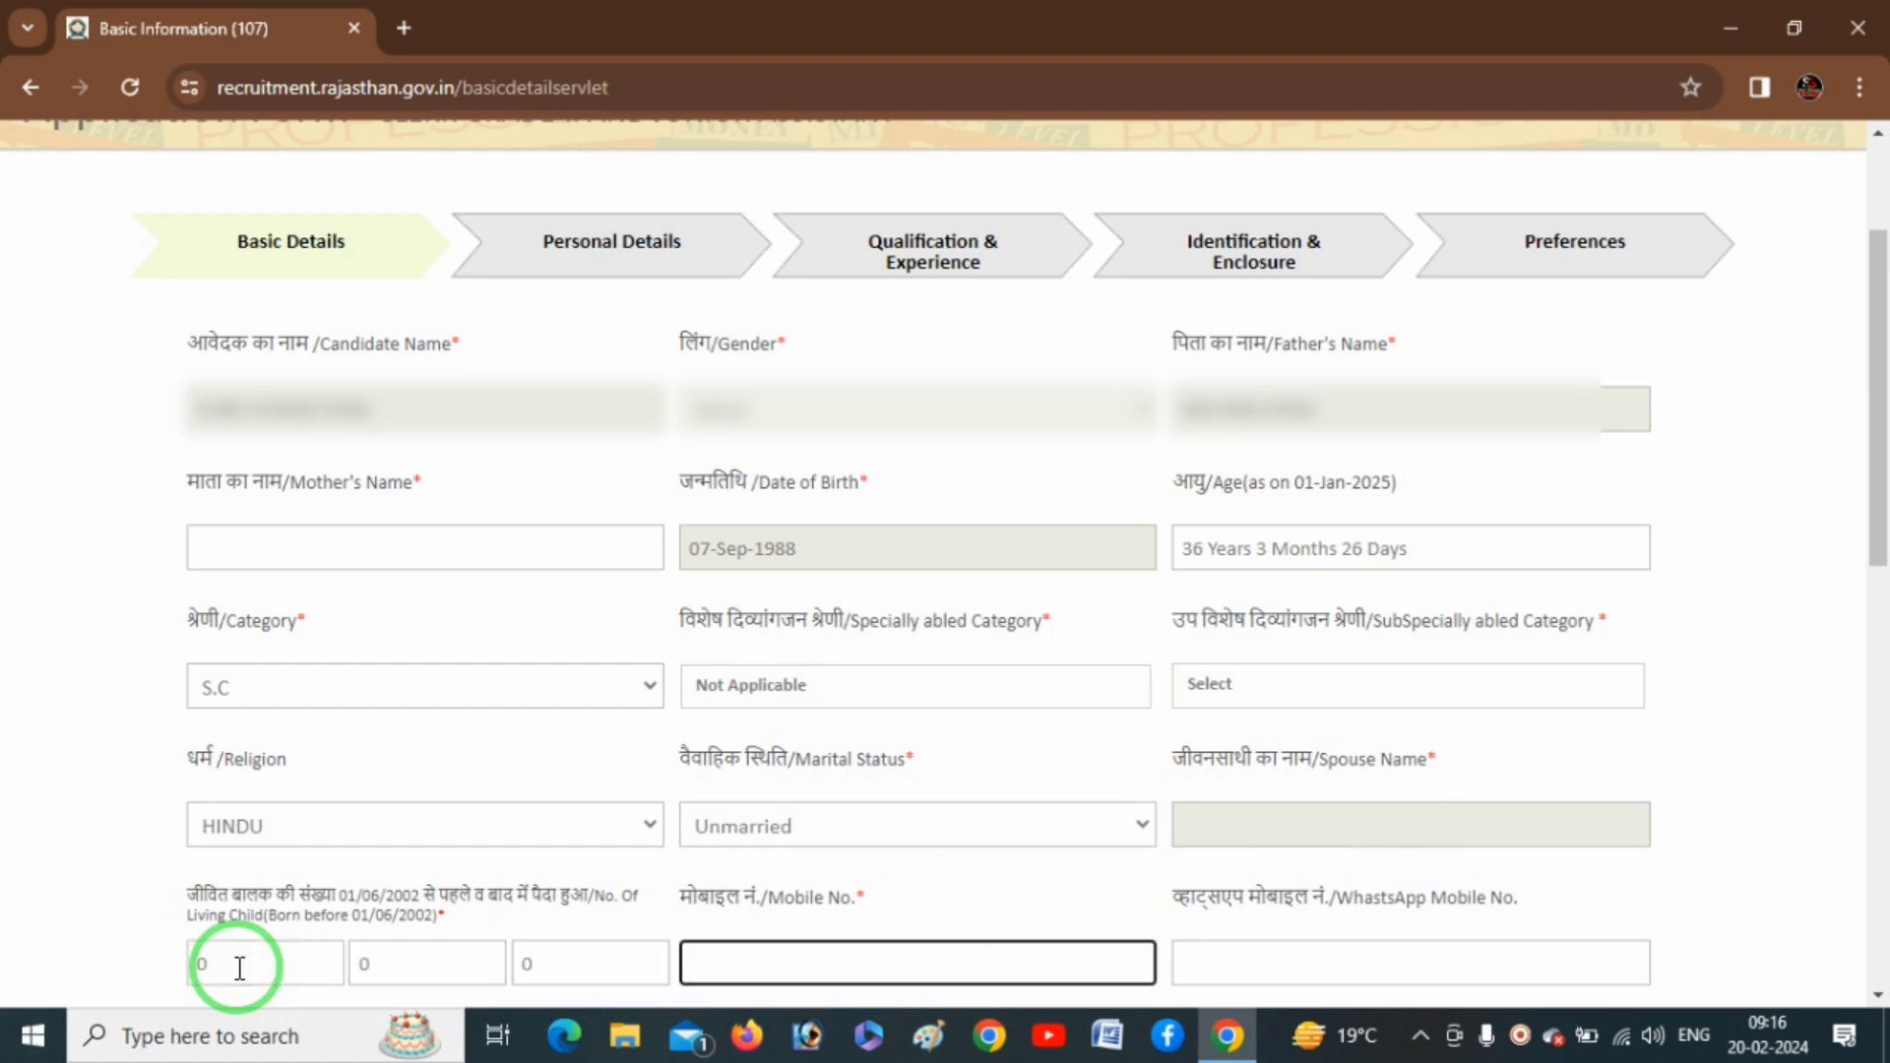
pyautogui.hotkey('ctrl', 'alt', 'd')
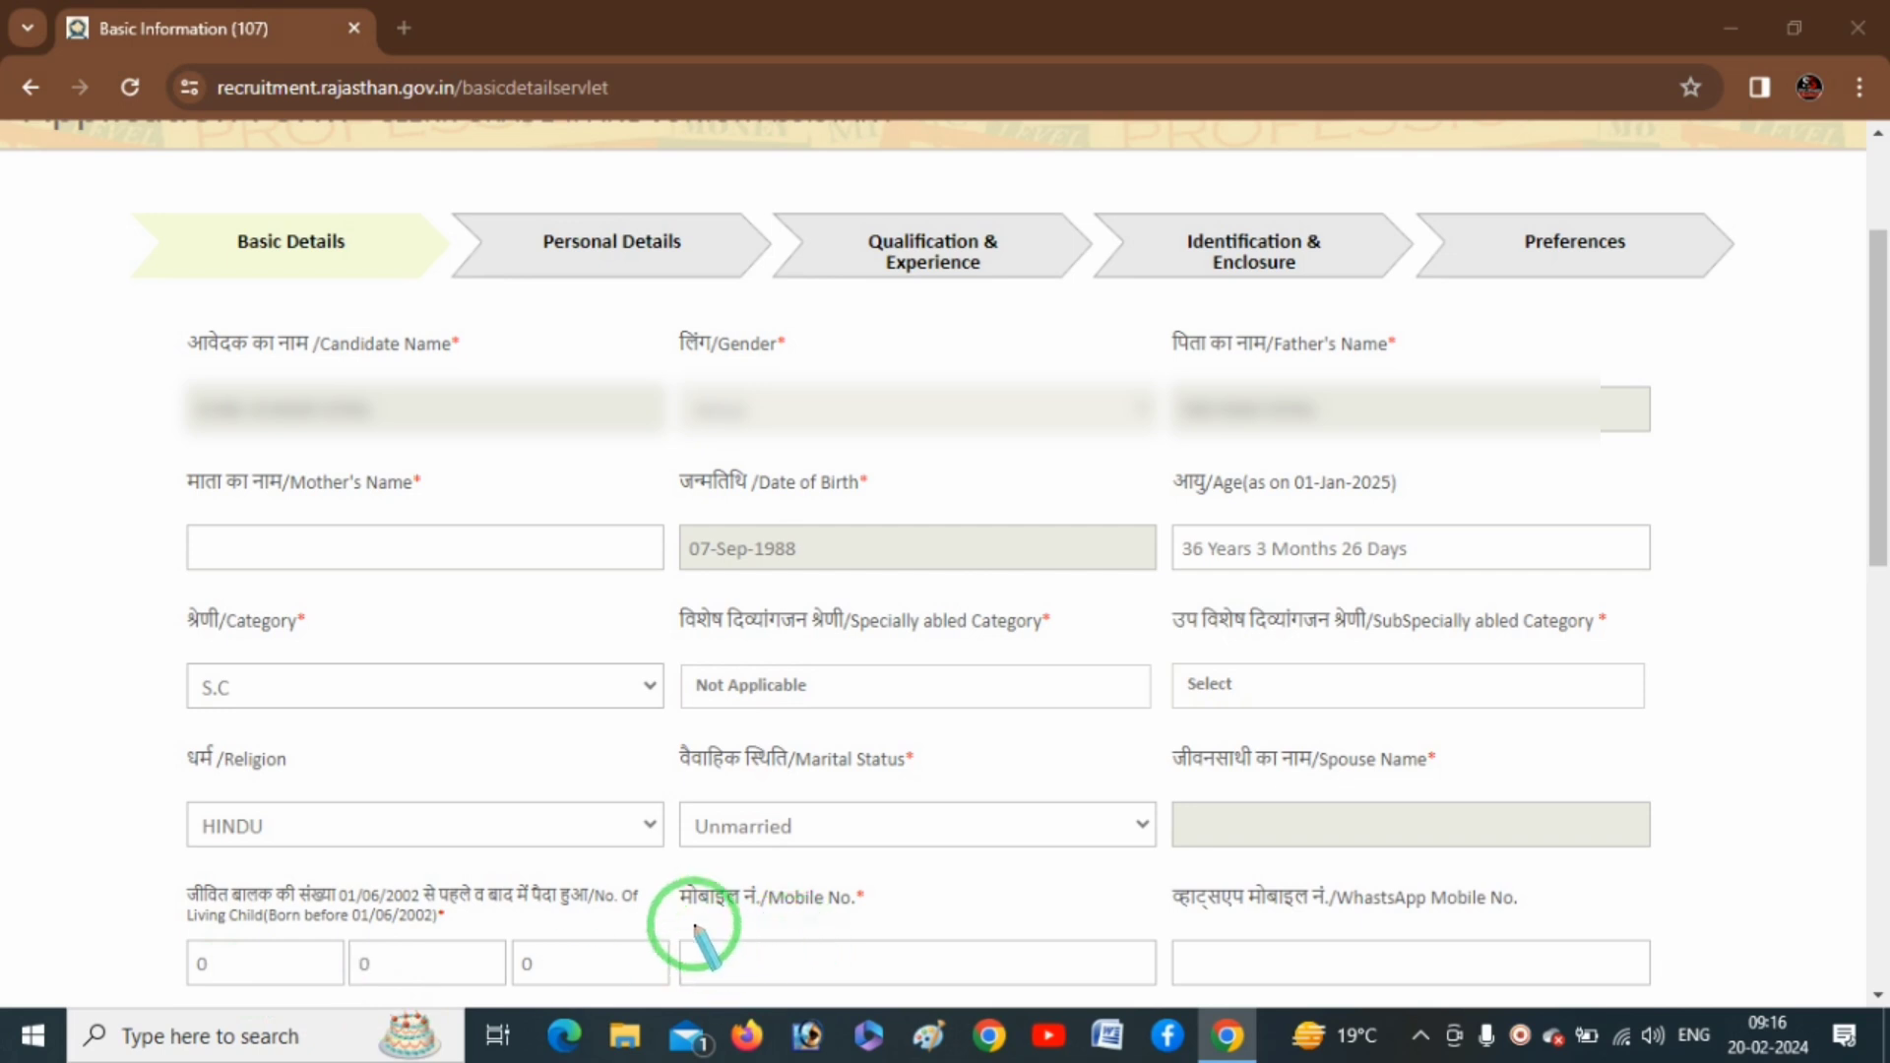
pyautogui.moveTo(687, 922)
pyautogui.mouseDown()
pyautogui.moveTo(866, 899)
pyautogui.moveTo(784, 865)
pyautogui.moveTo(700, 890)
pyautogui.moveTo(700, 922)
pyautogui.mouseUp()
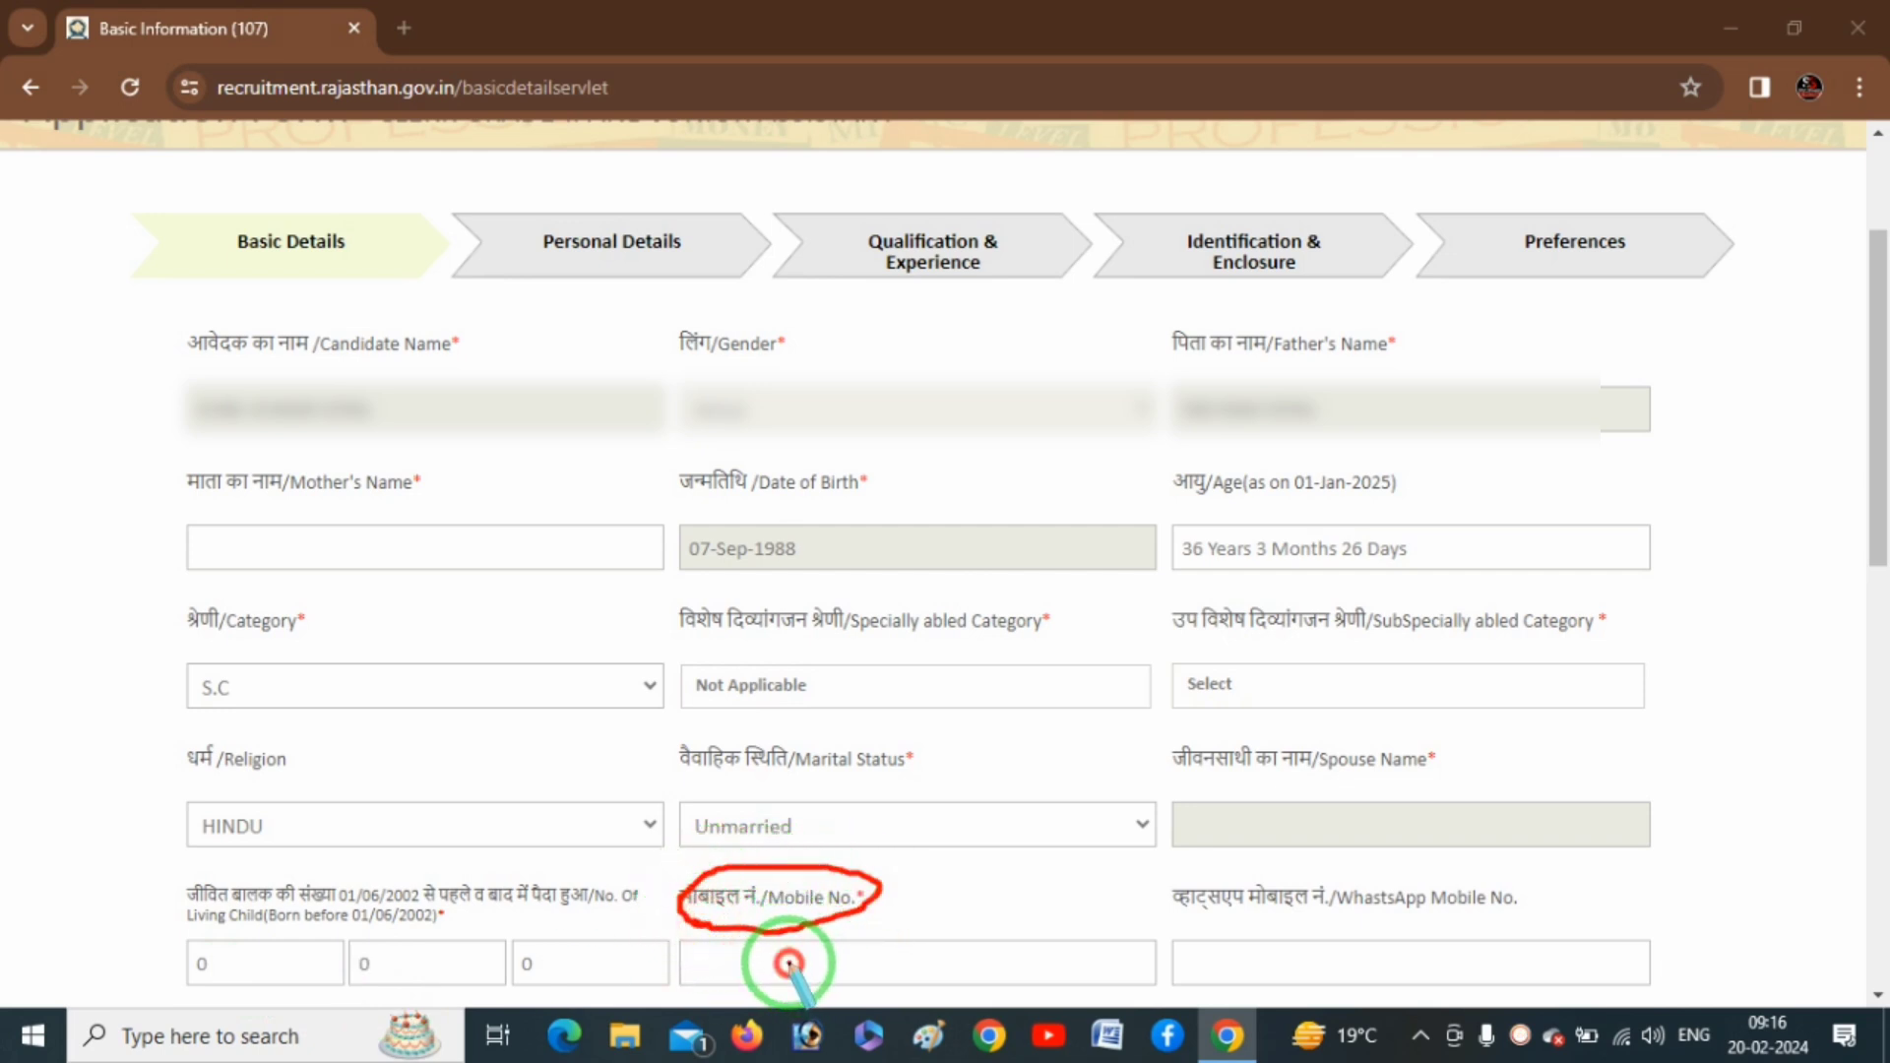
pyautogui.moveTo(788, 970)
pyautogui.mouseDown()
pyautogui.moveTo(843, 970)
pyautogui.moveTo(887, 932)
pyautogui.mouseUp()
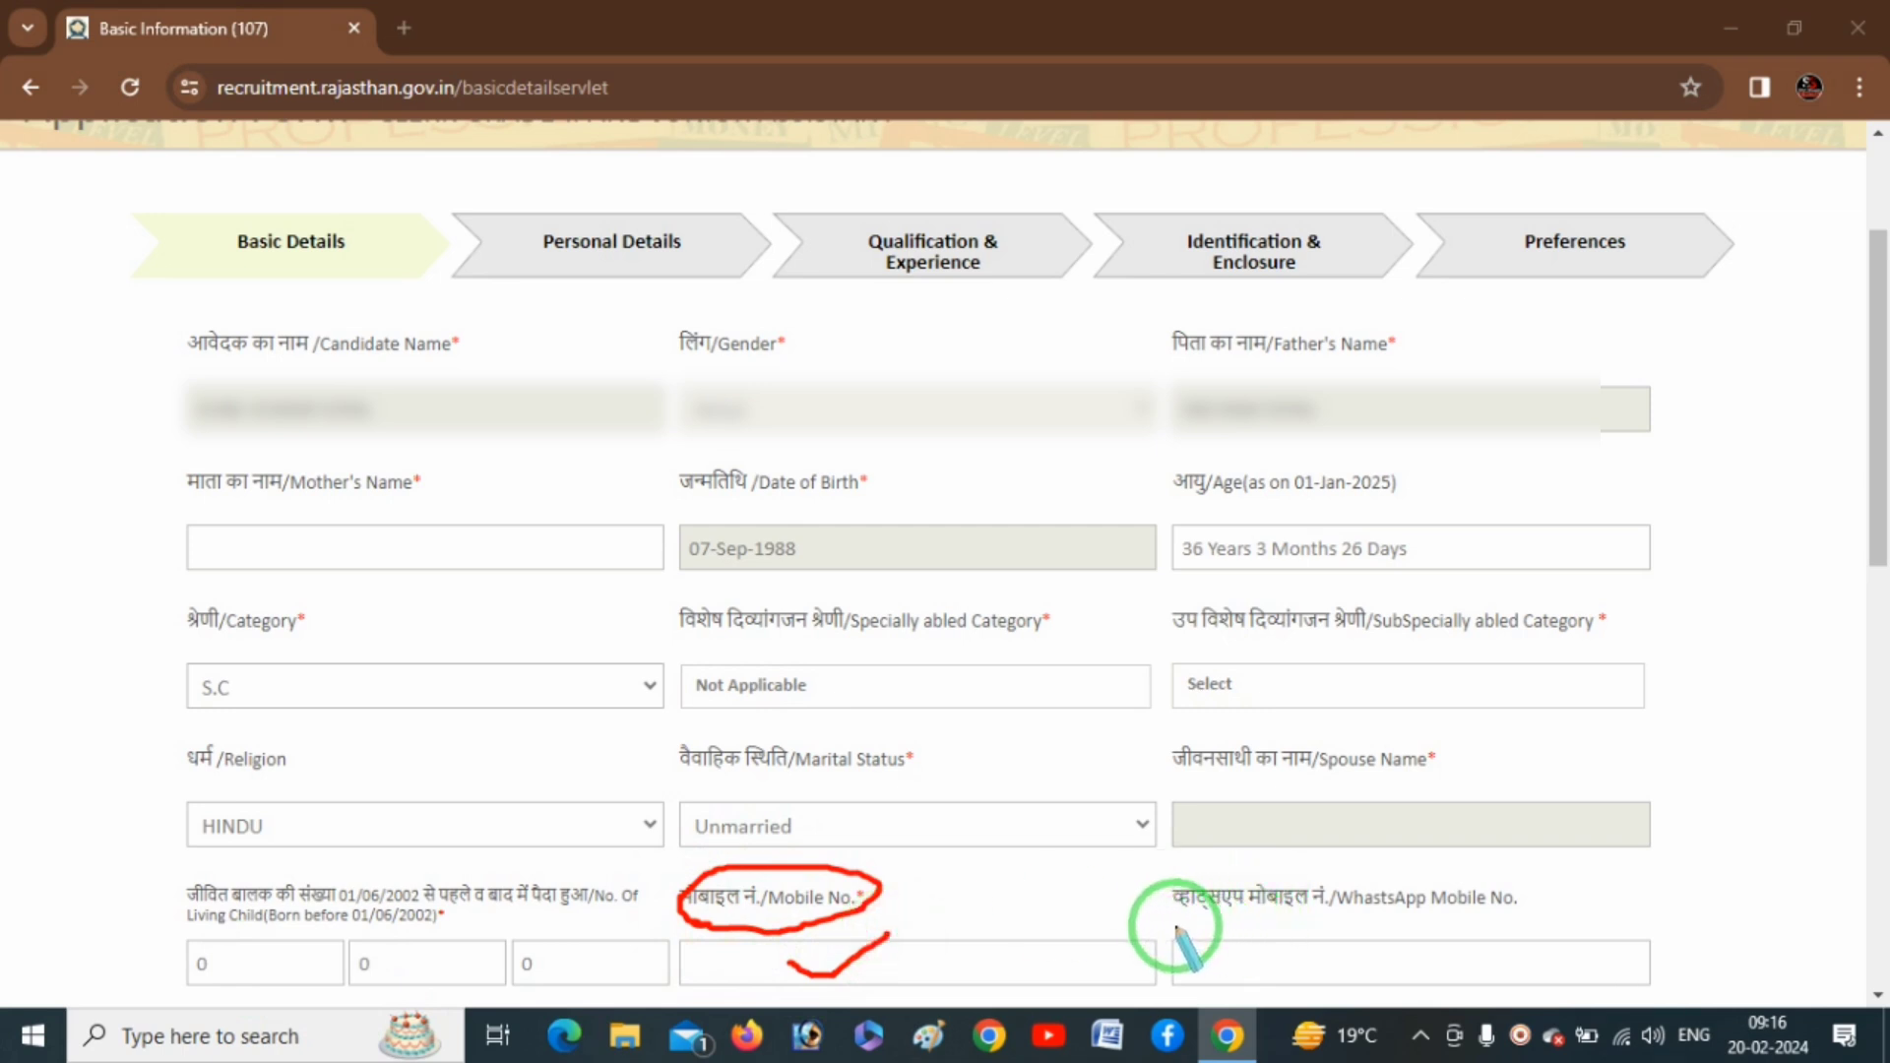
pyautogui.moveTo(1174, 927); pyautogui.dragTo(1392, 905)
pyautogui.moveTo(1293, 961)
pyautogui.mouseDown()
pyautogui.moveTo(1339, 975)
pyautogui.moveTo(1421, 938)
pyautogui.mouseUp()
pyautogui.rightClick(953, 868)
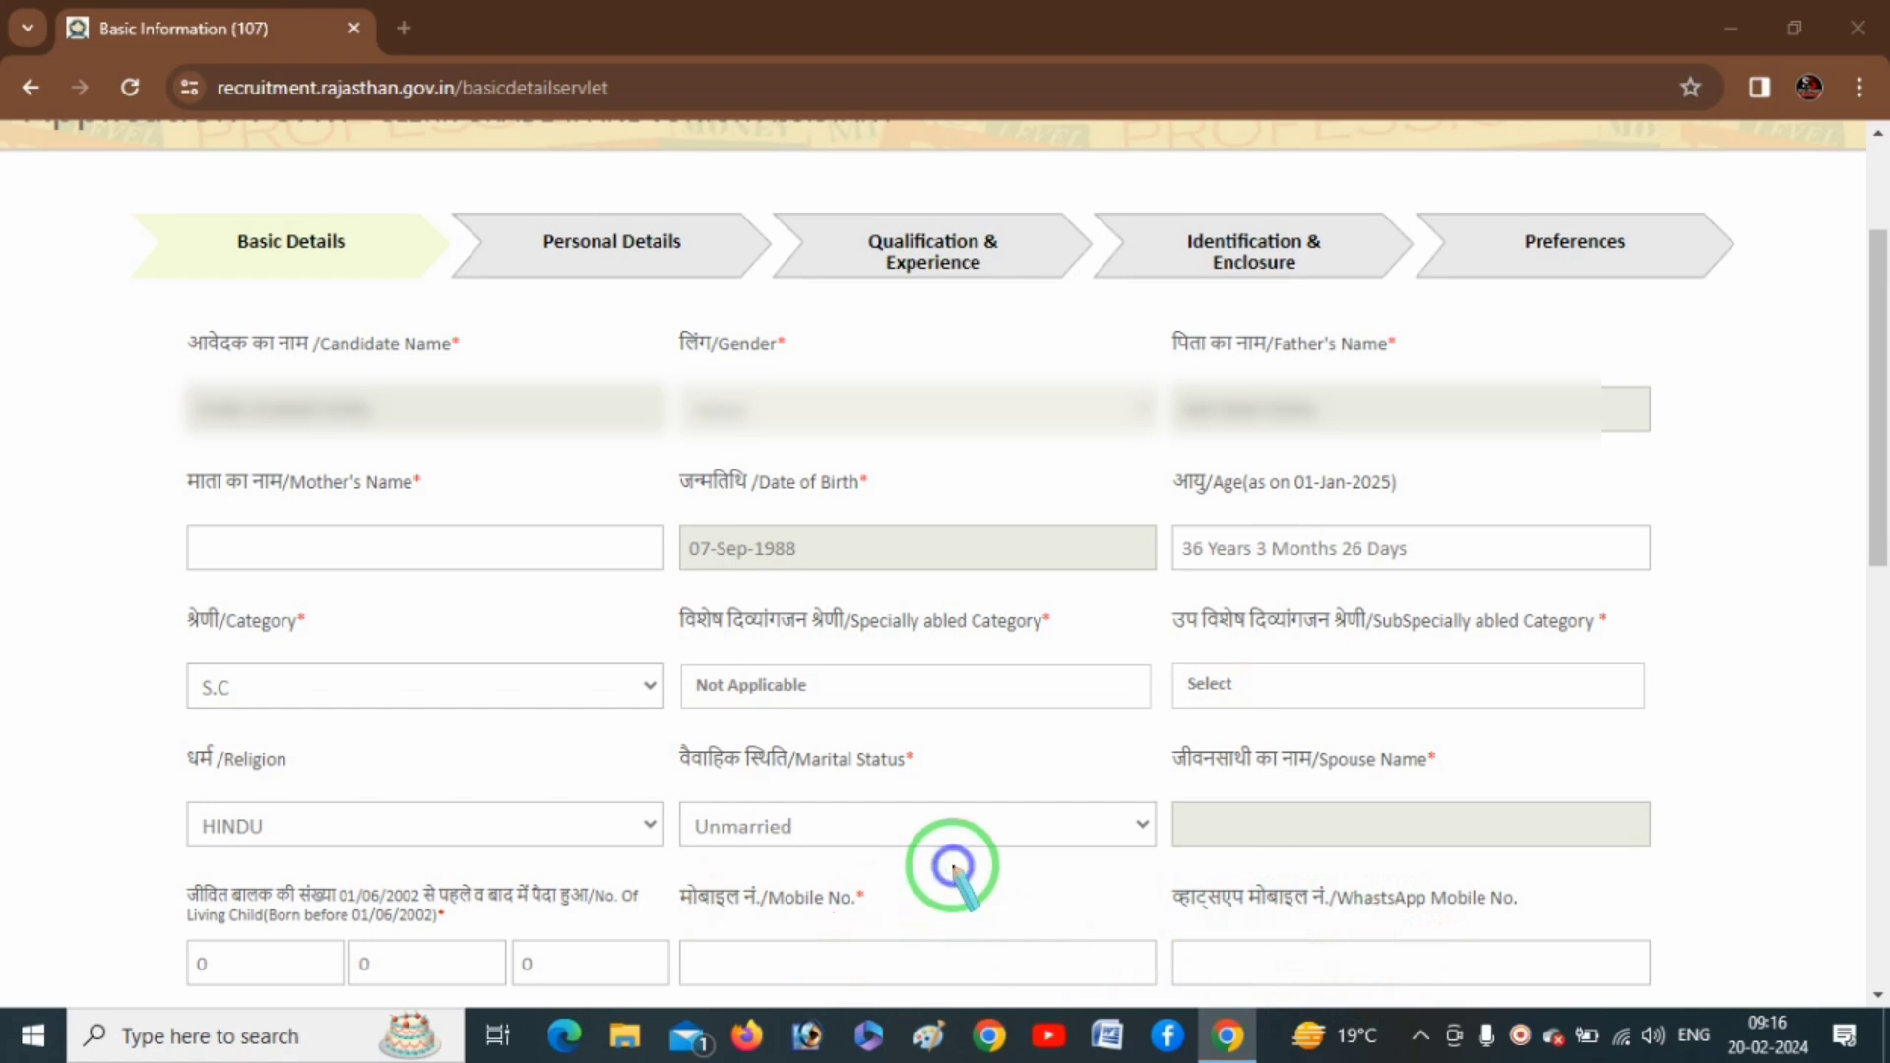
pyautogui.press('Escape')
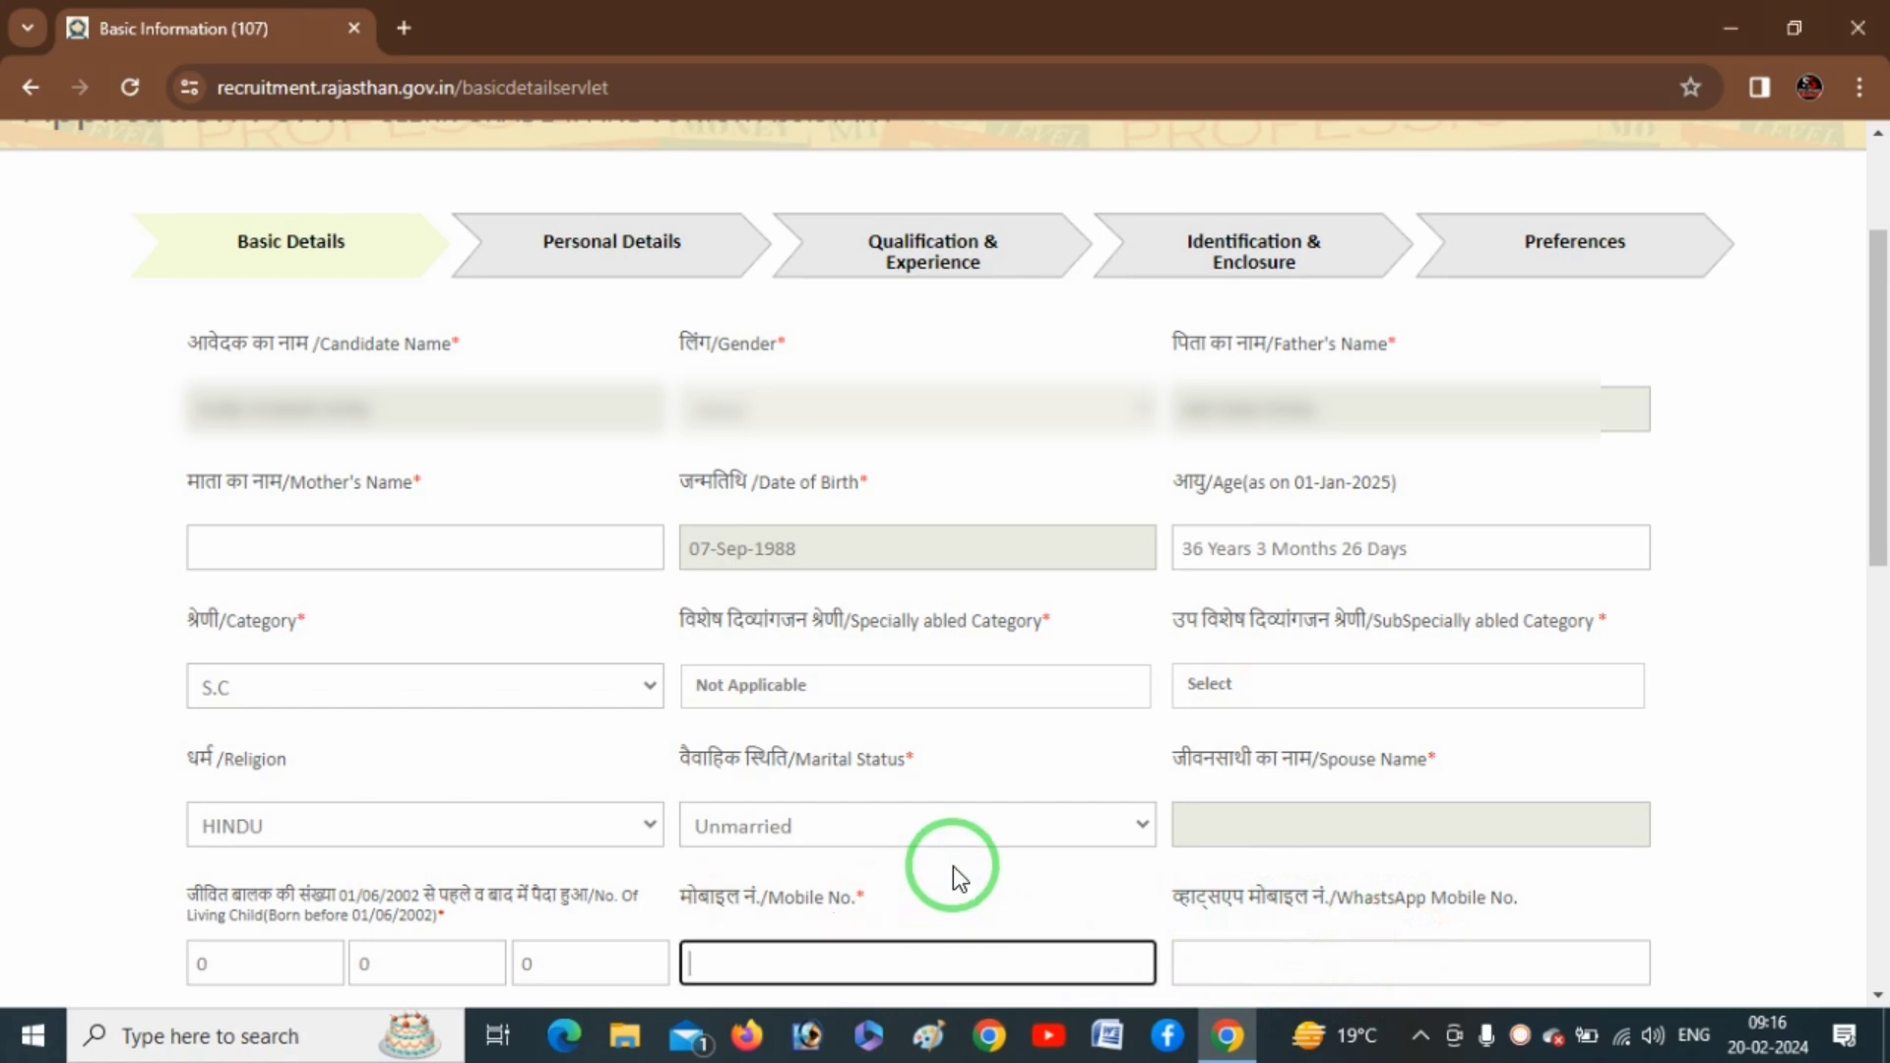
# - Examine the email and Aadhar Id fields further down in the Basic Details form
pyautogui.moveTo(1884, 527); pyautogui.dragTo(1886, 832)
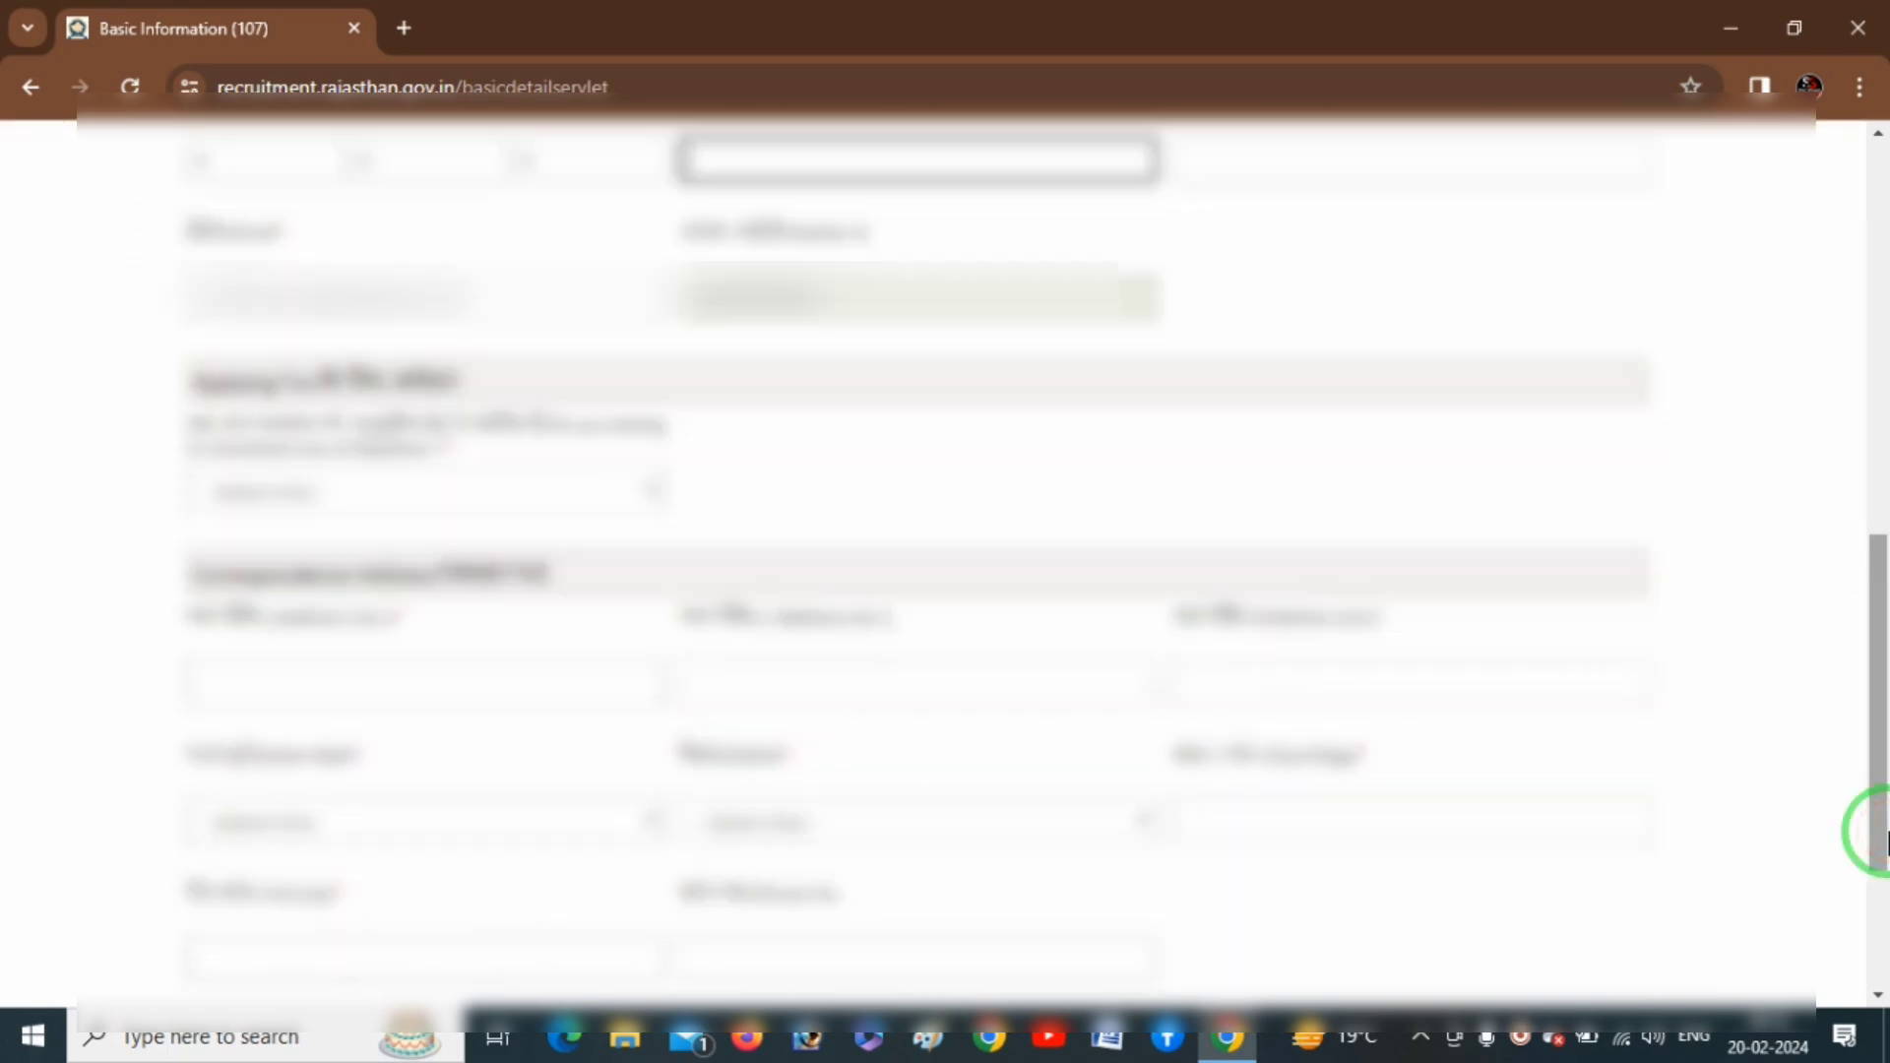
pyautogui.hotkey('ctrl', 'shift', 'd')
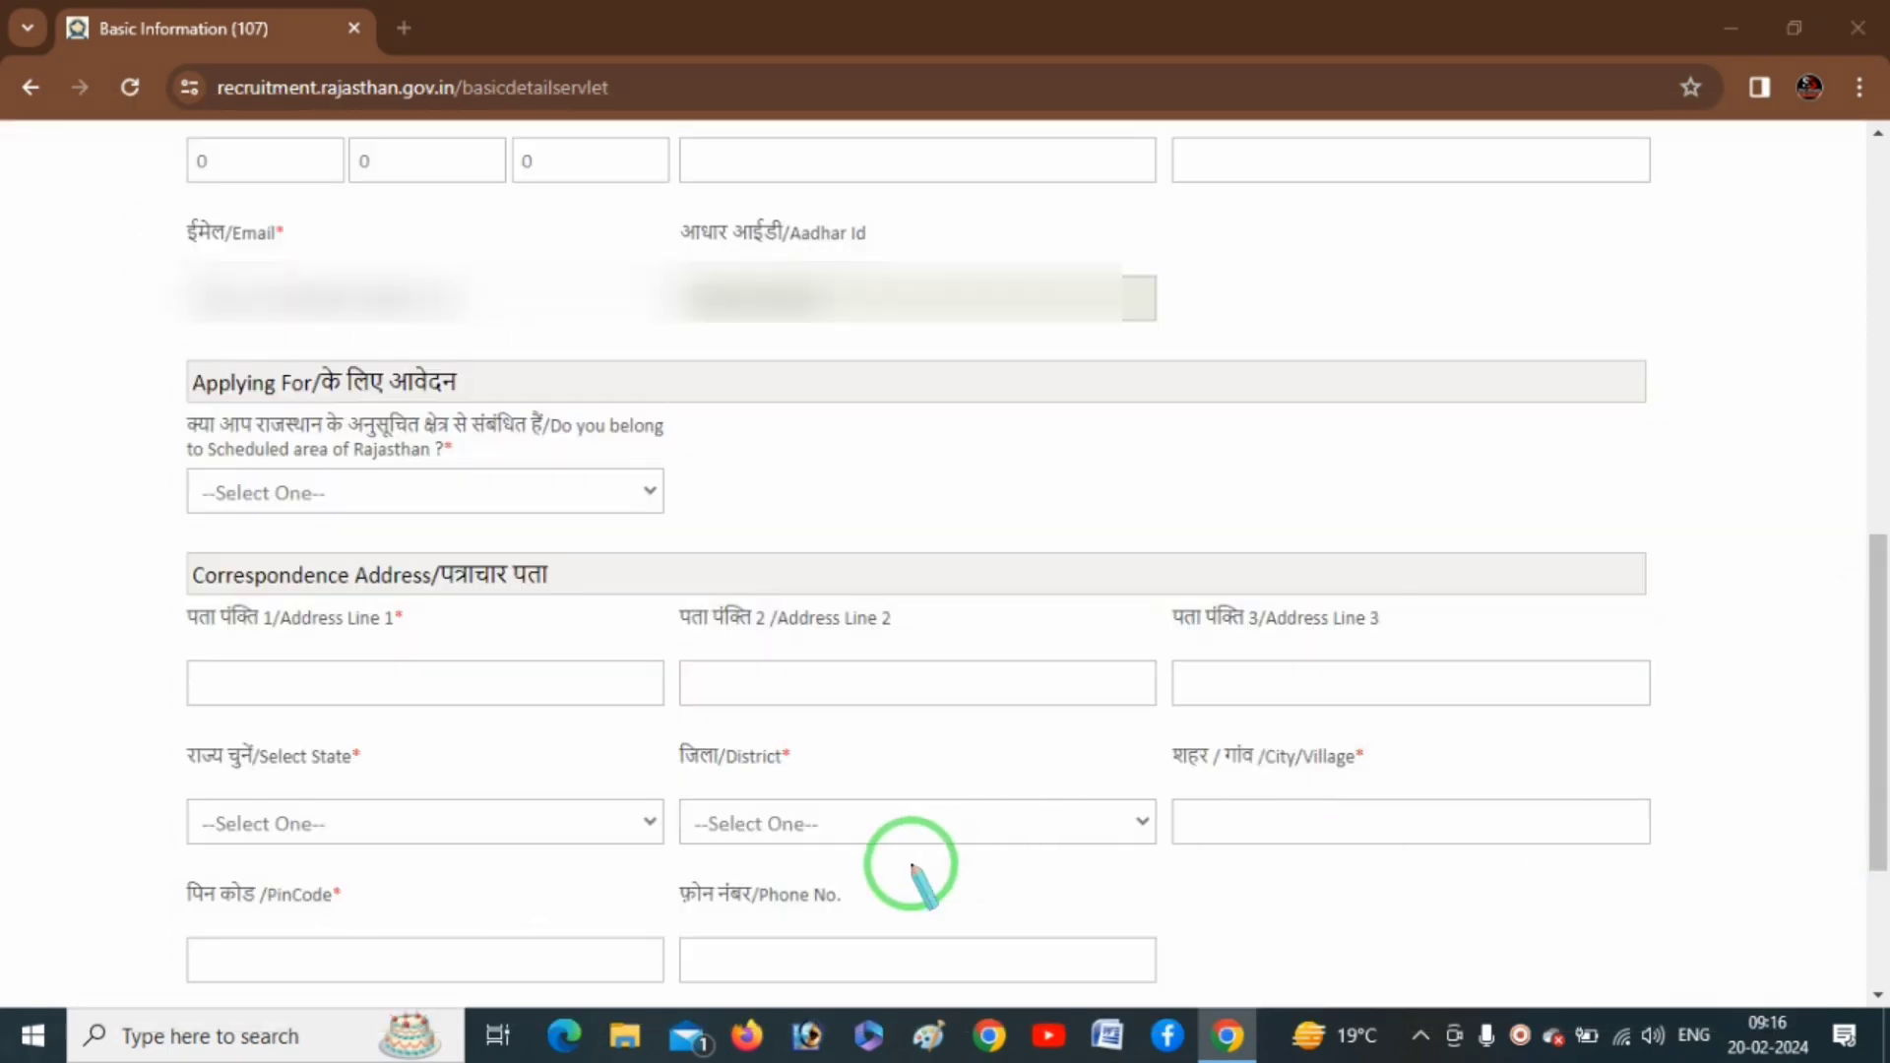
pyautogui.moveTo(356, 275); pyautogui.dragTo(495, 260)
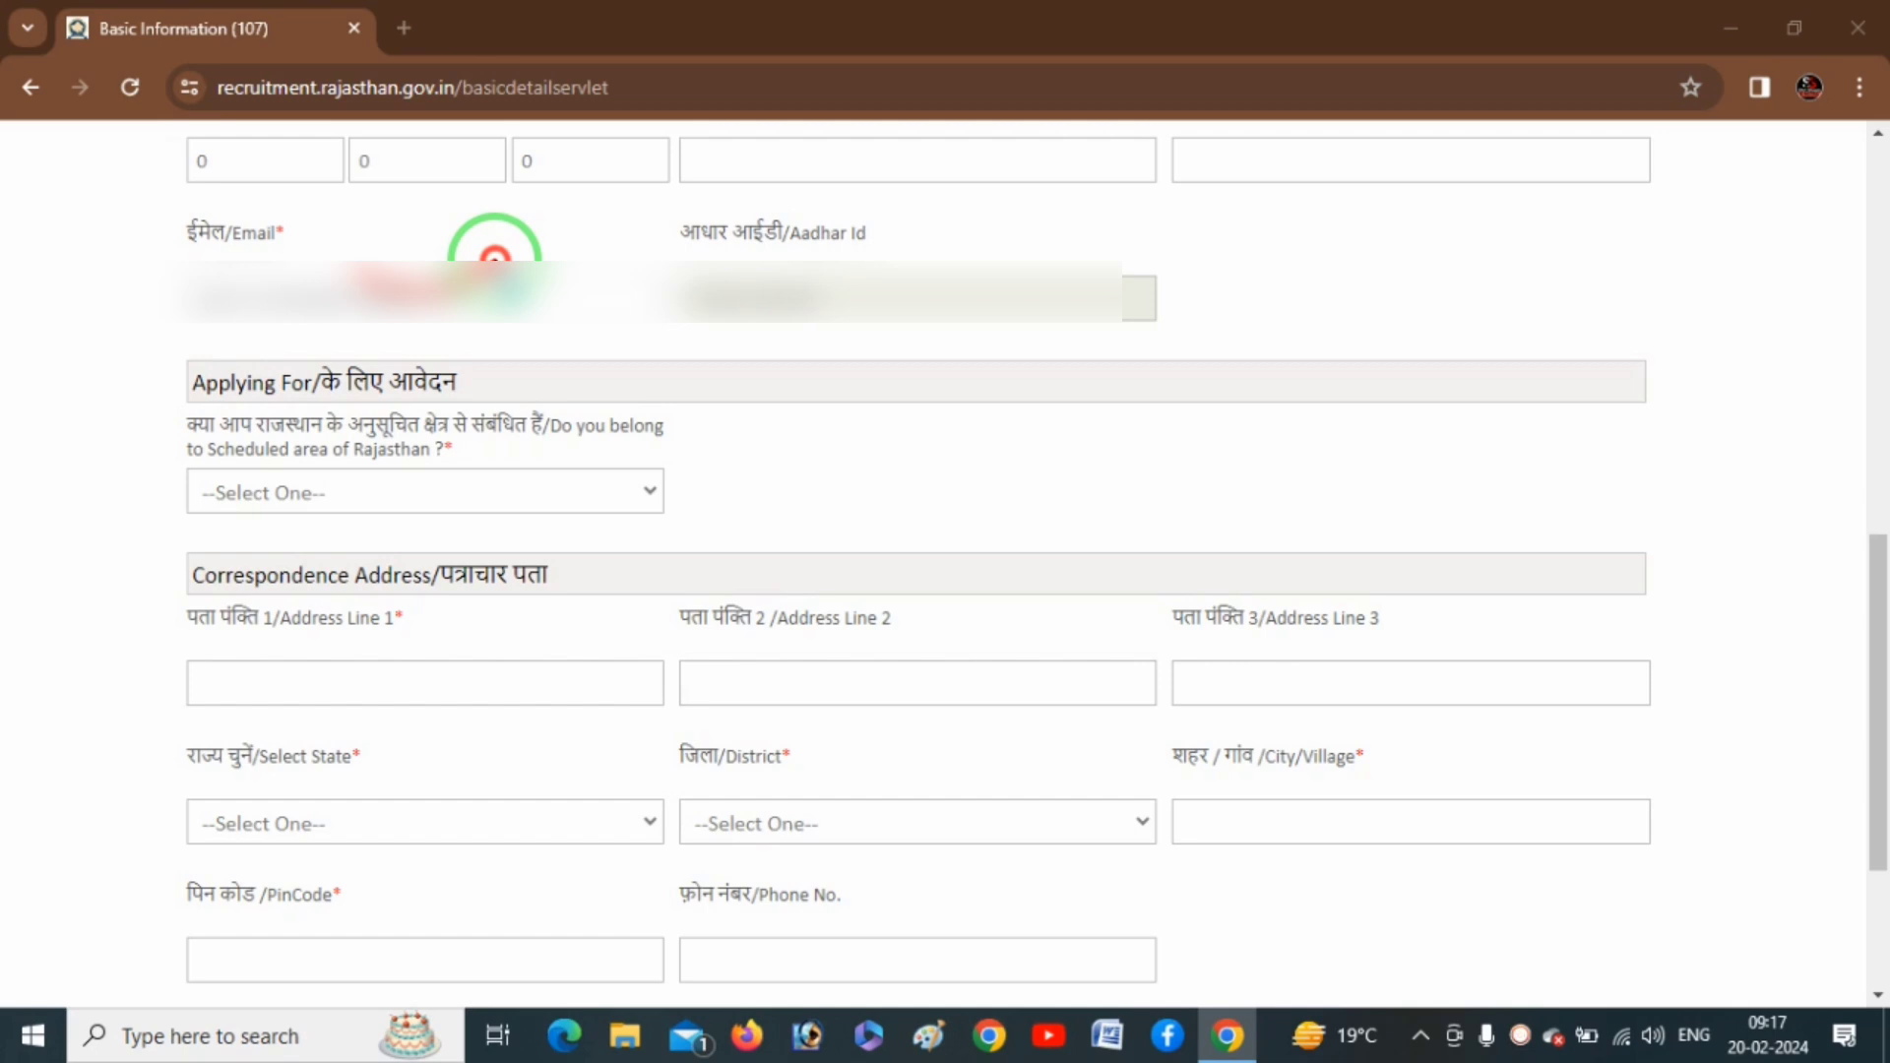
pyautogui.moveTo(738, 282); pyautogui.dragTo(931, 249)
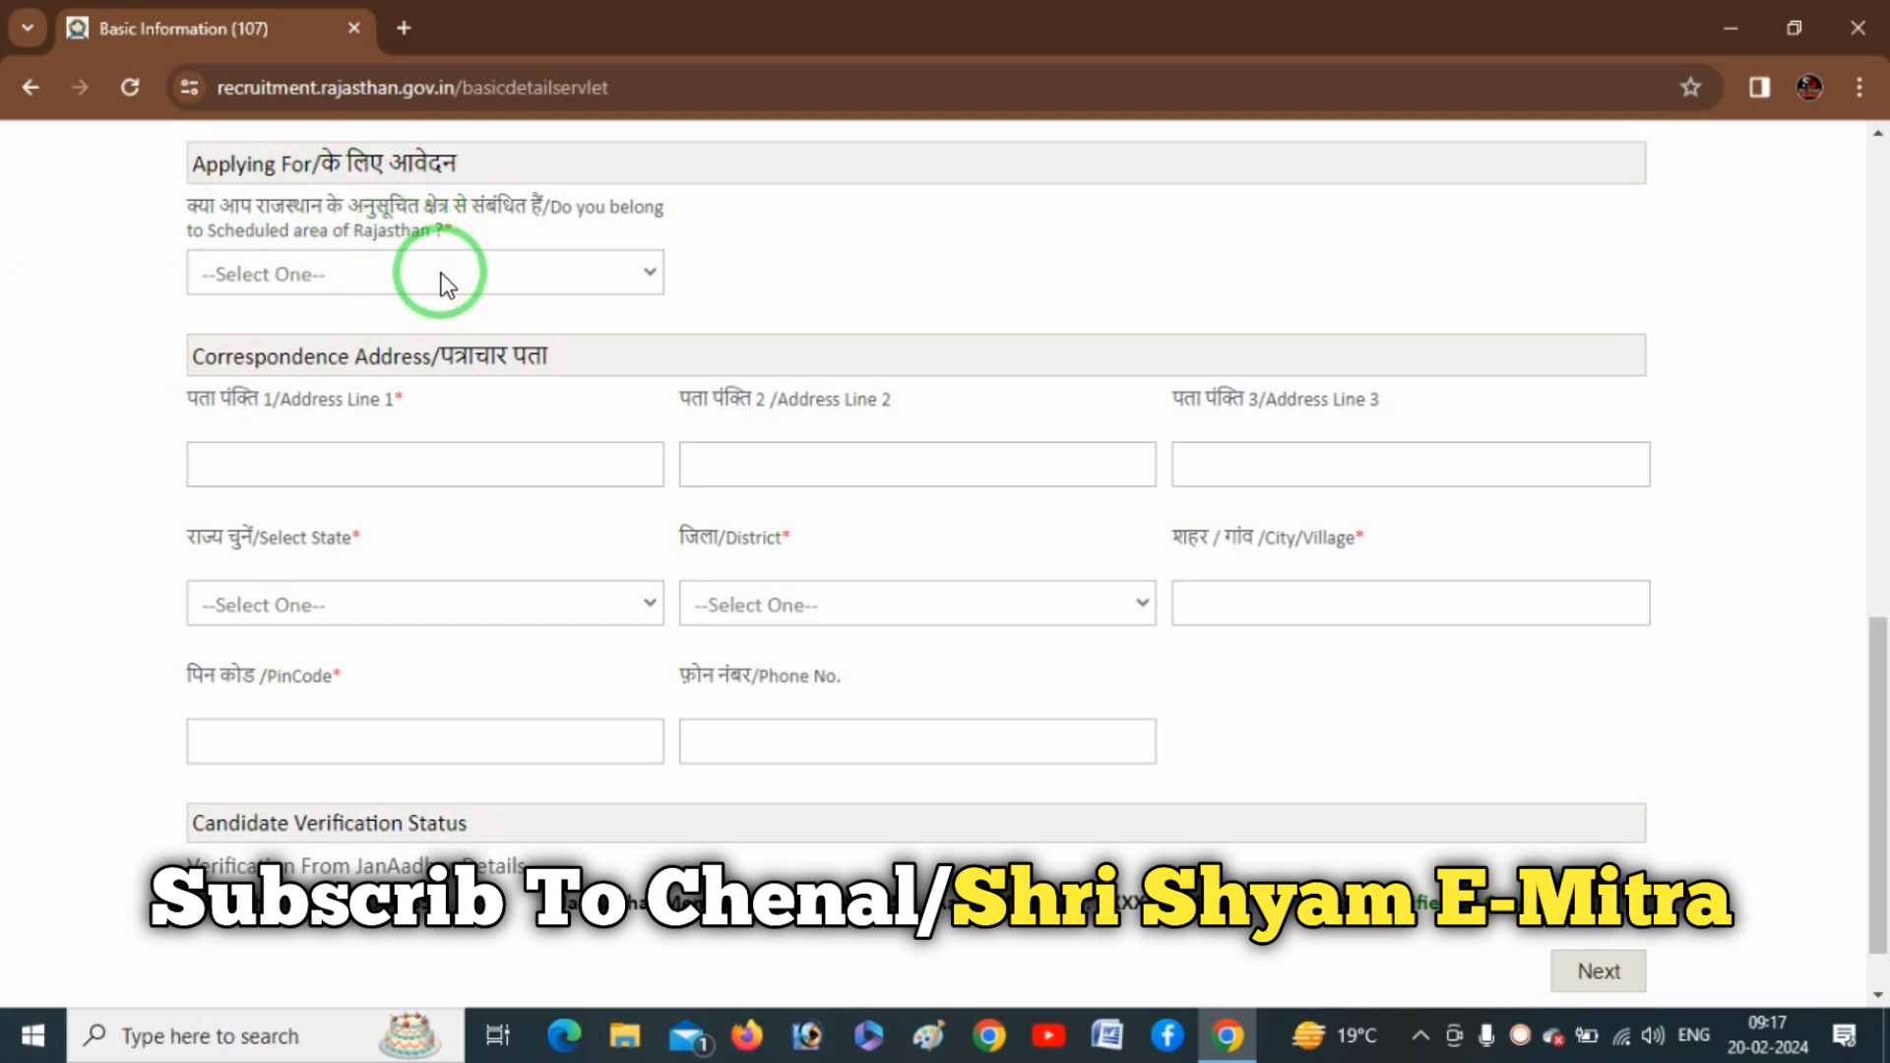
# - Answer Yes to belonging to the Scheduled area of Rajasthan and reopen that question's choices
pyautogui.click(445, 274)
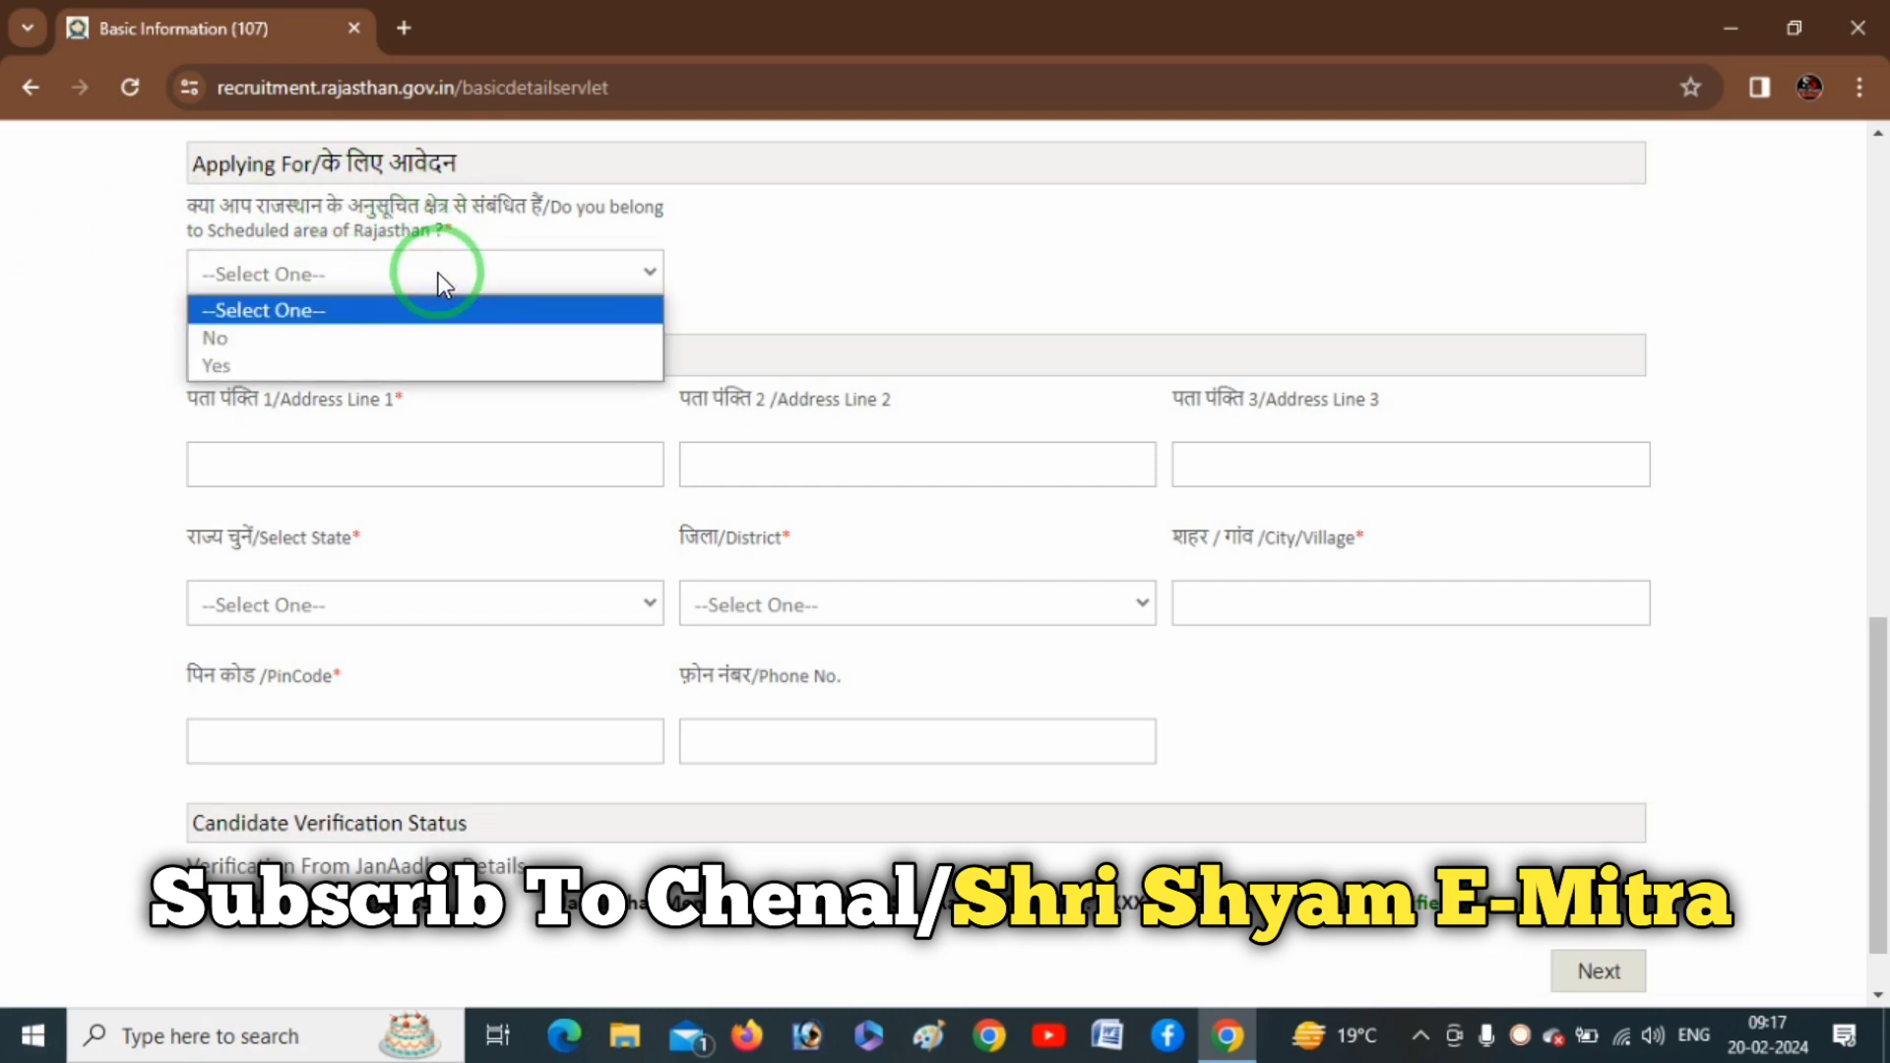
pyautogui.click(354, 368)
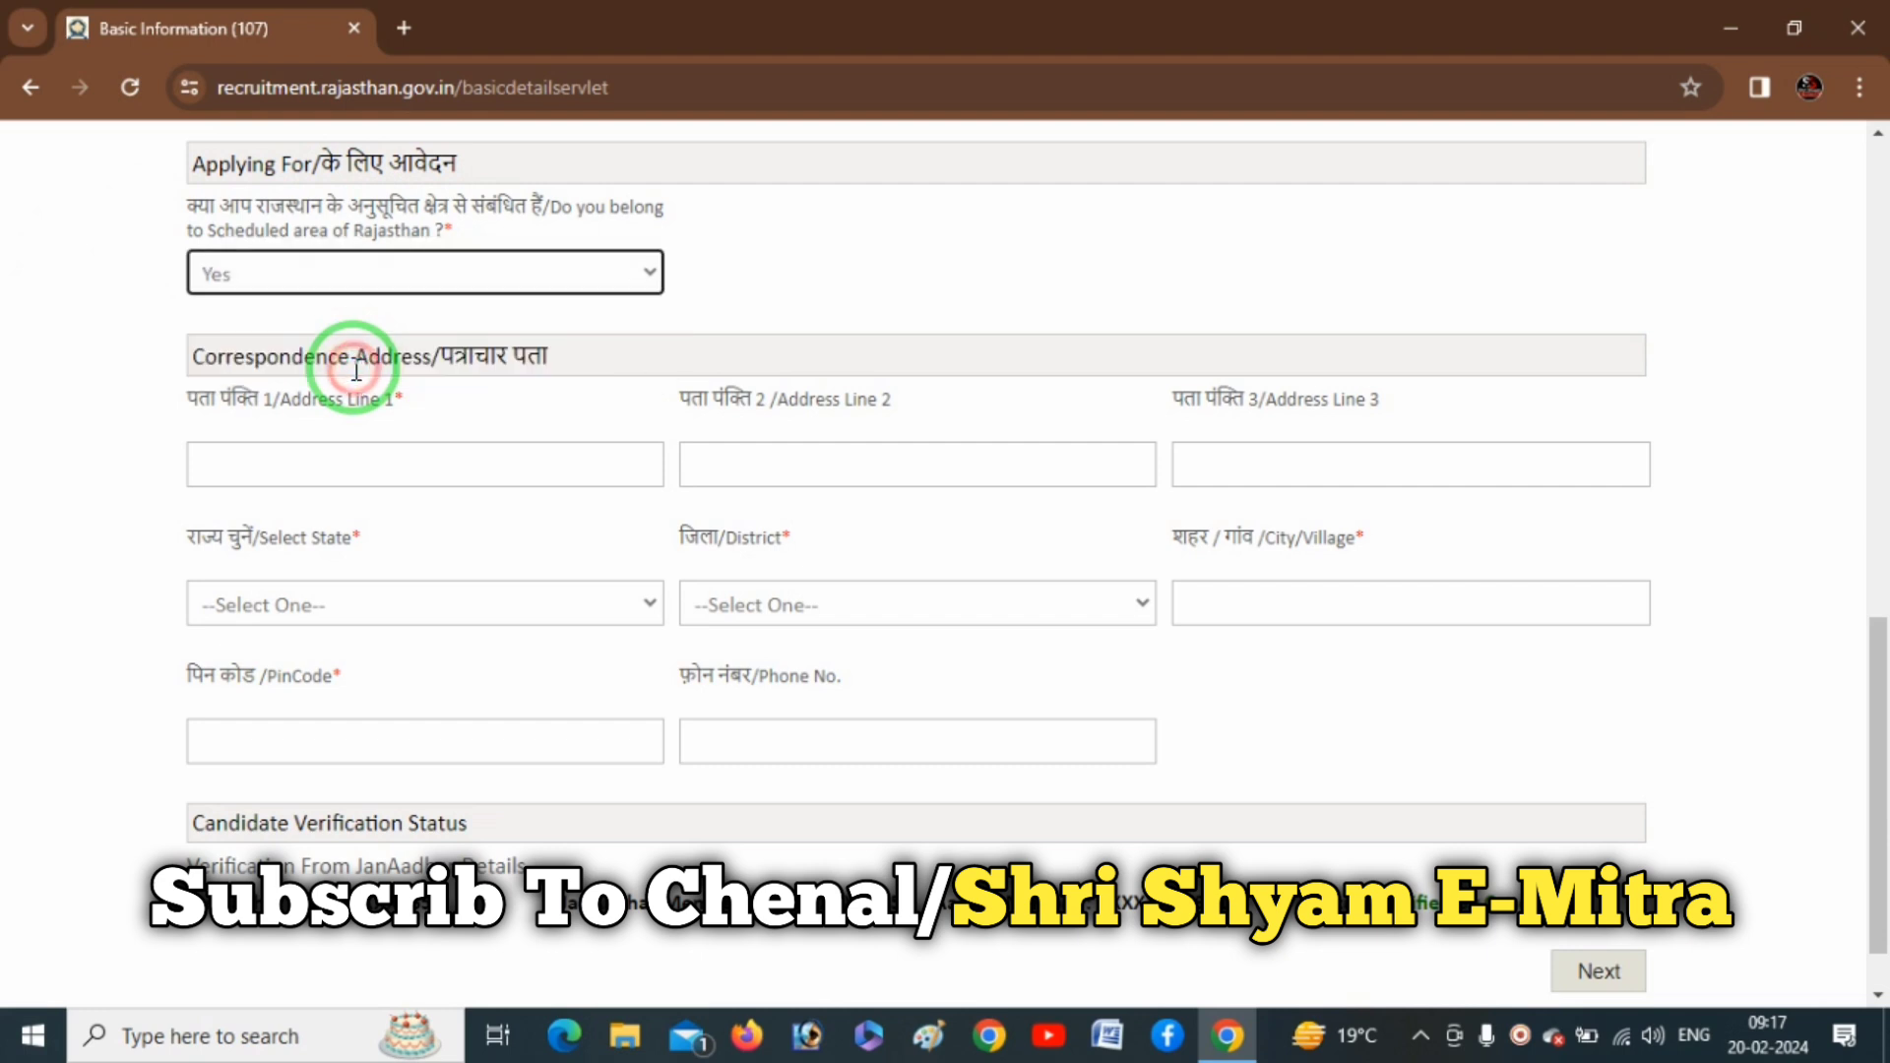
pyautogui.click(494, 271)
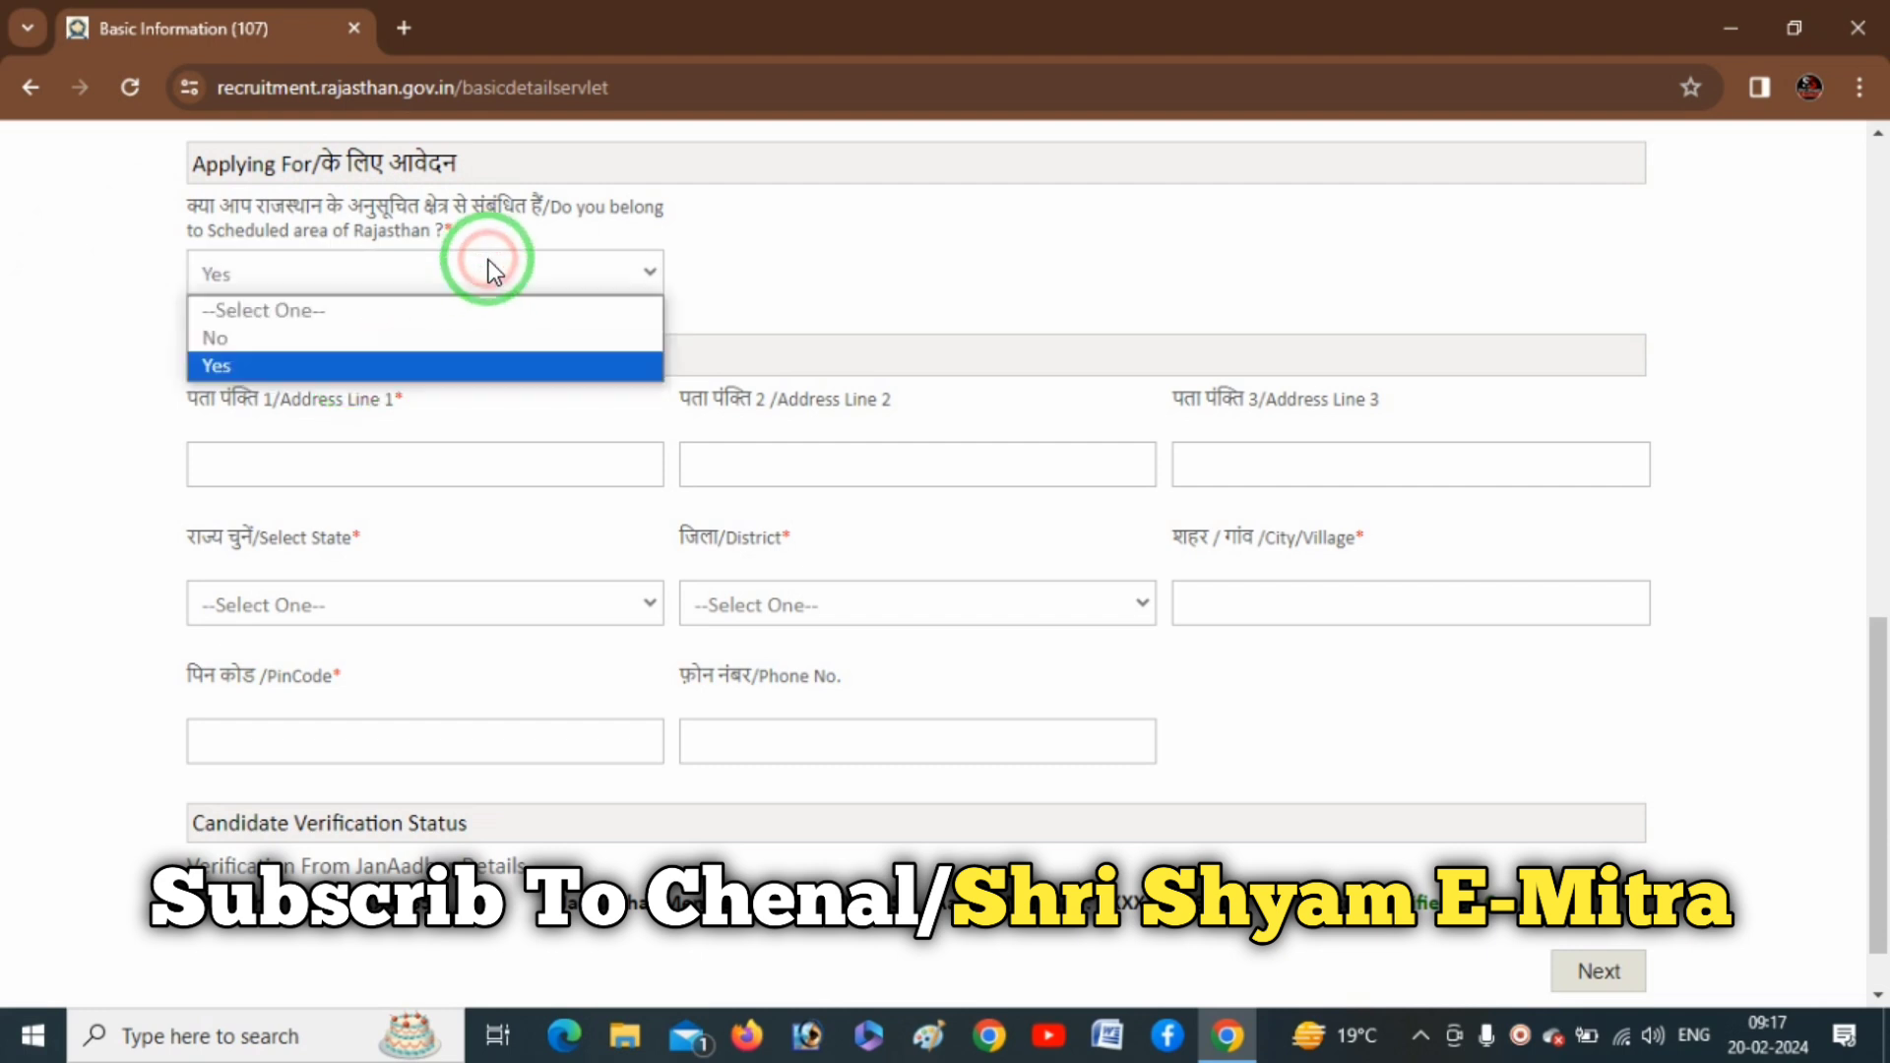
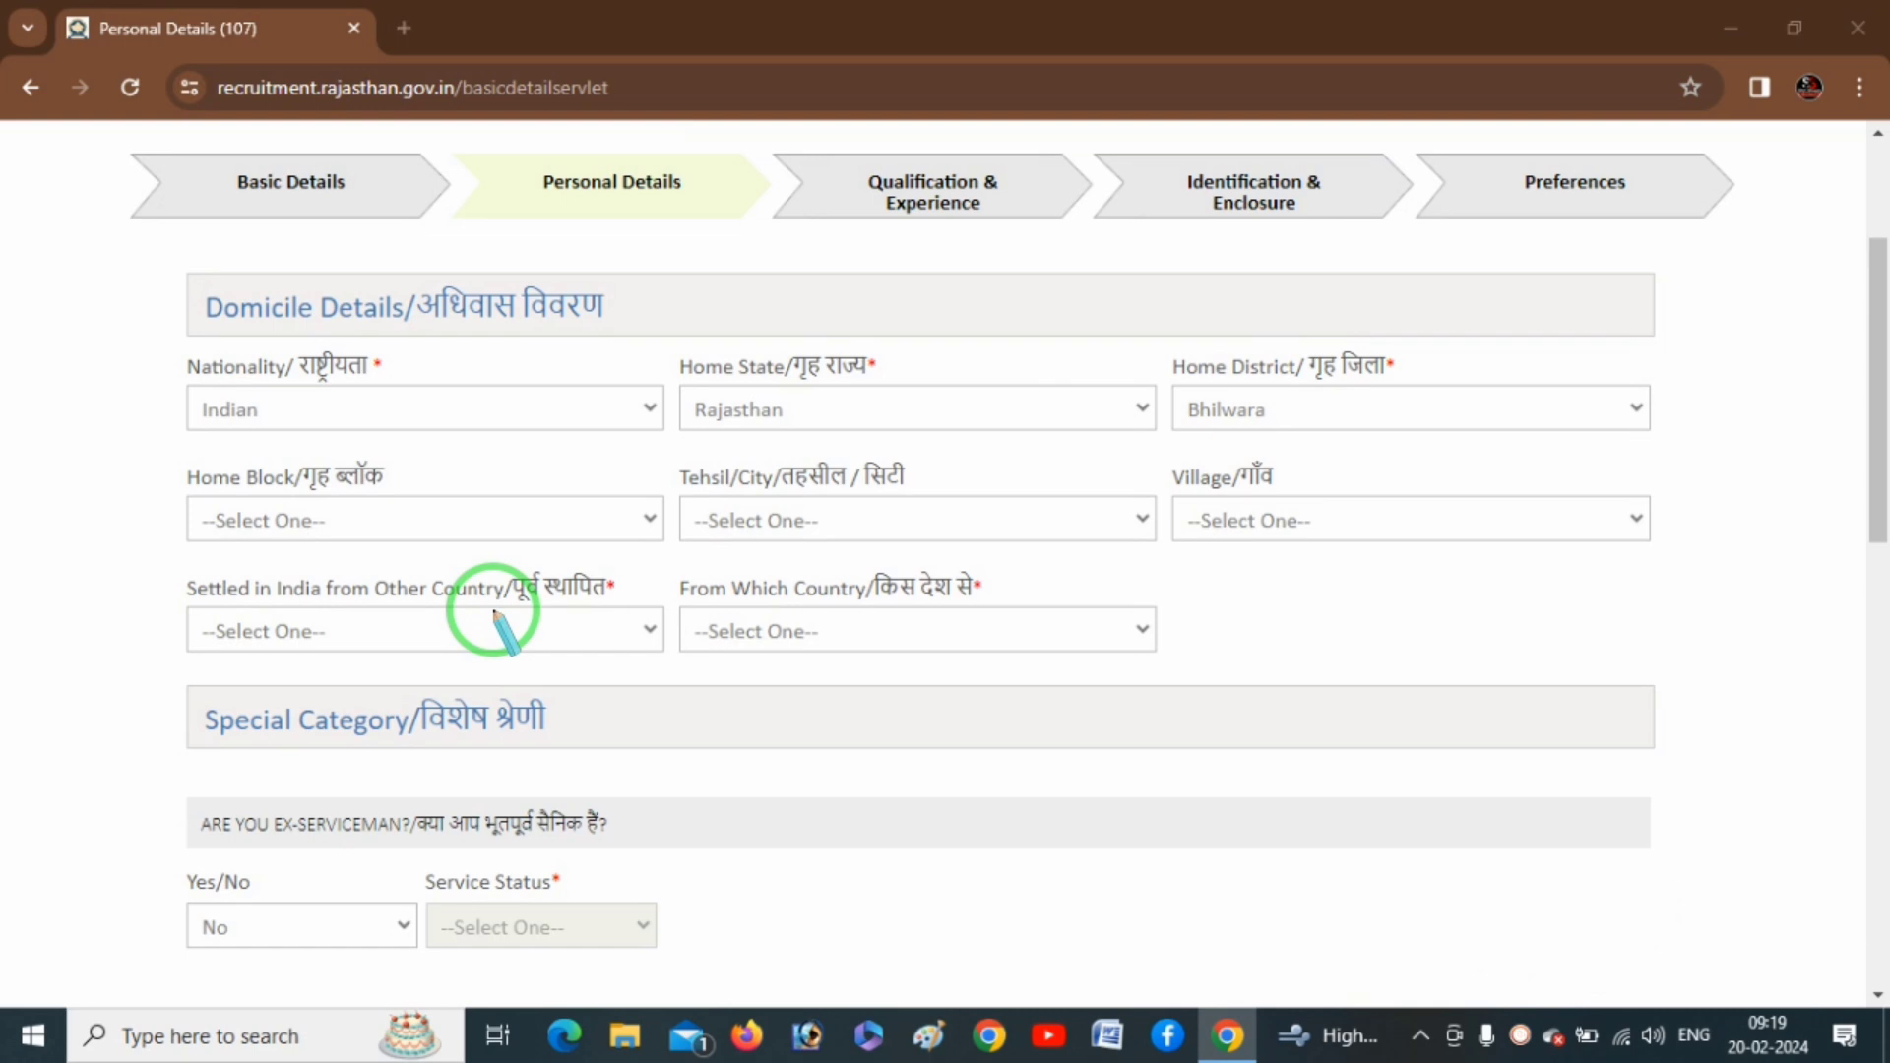
# - In the Domicile Details, choose Indian as the nationality and Rajasthan as the home state
pyautogui.moveTo(549, 227); pyautogui.dragTo(662, 227)
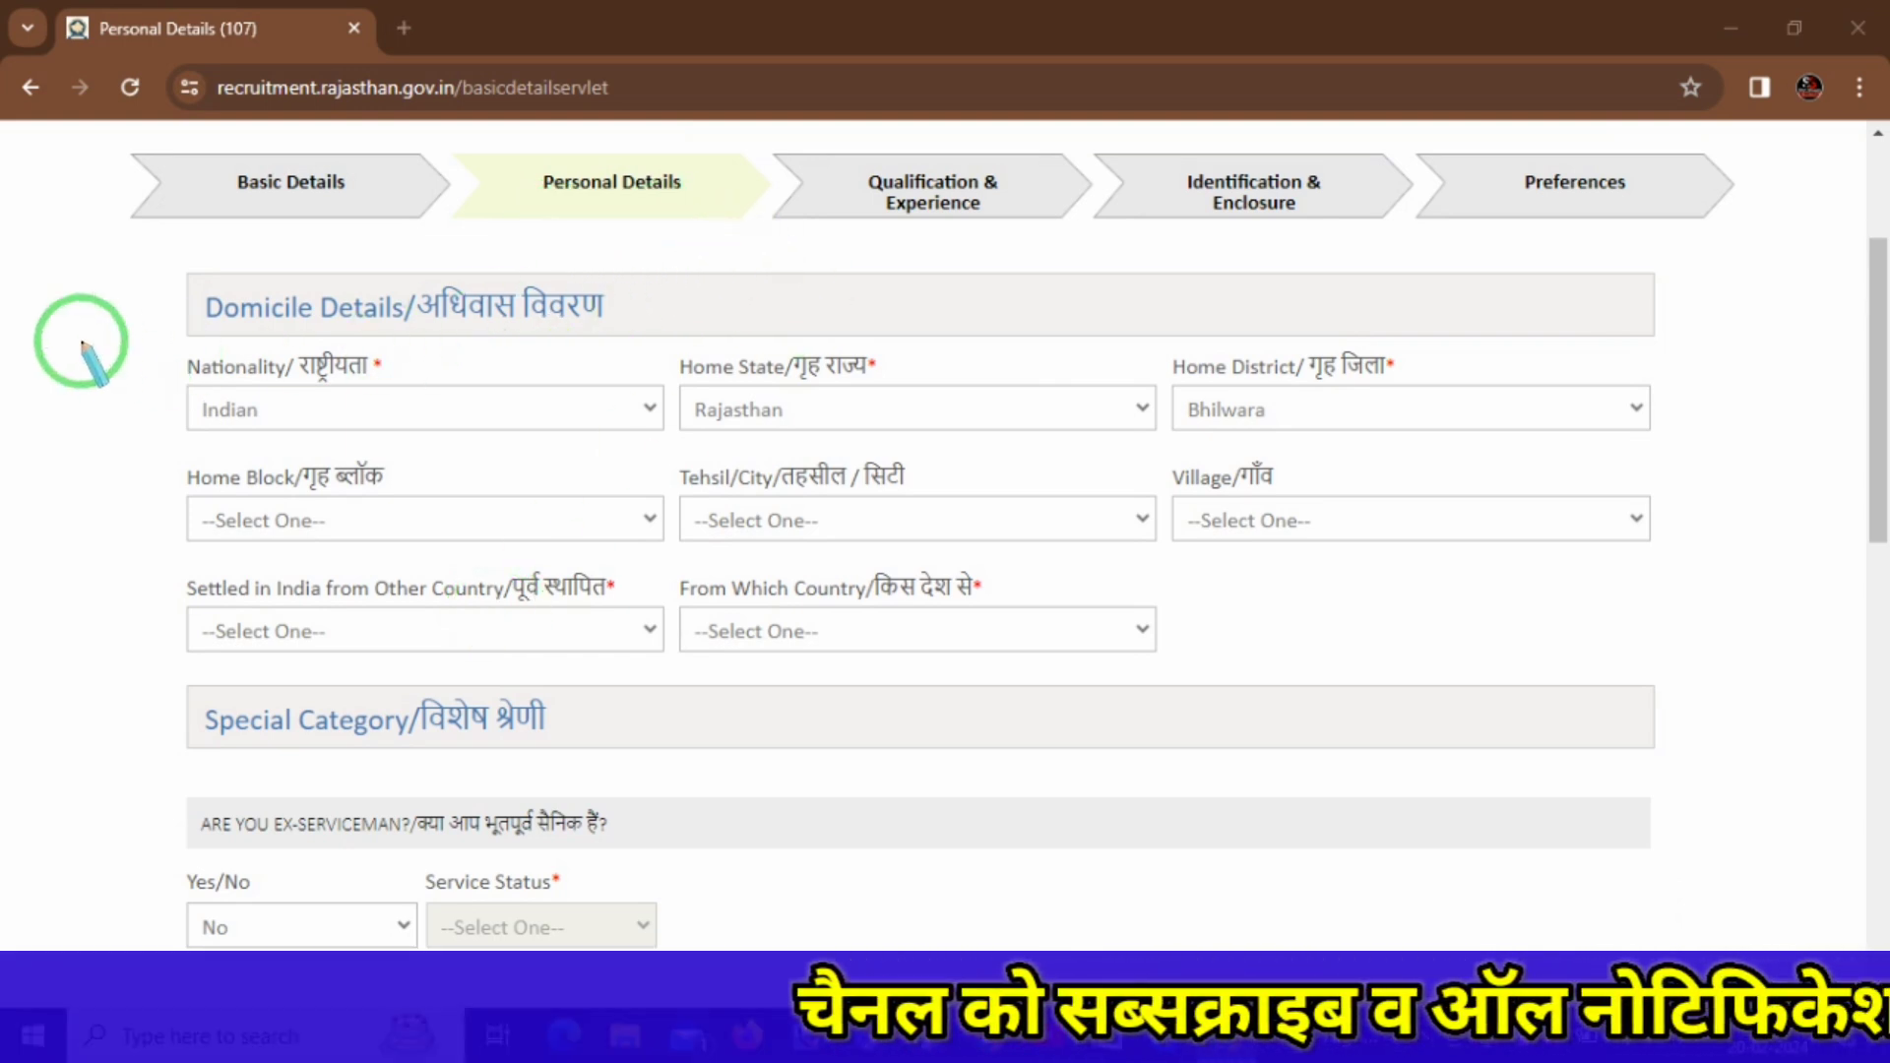
pyautogui.moveTo(63, 317)
pyautogui.mouseDown()
pyautogui.moveTo(111, 347)
pyautogui.moveTo(276, 313)
pyautogui.mouseUp()
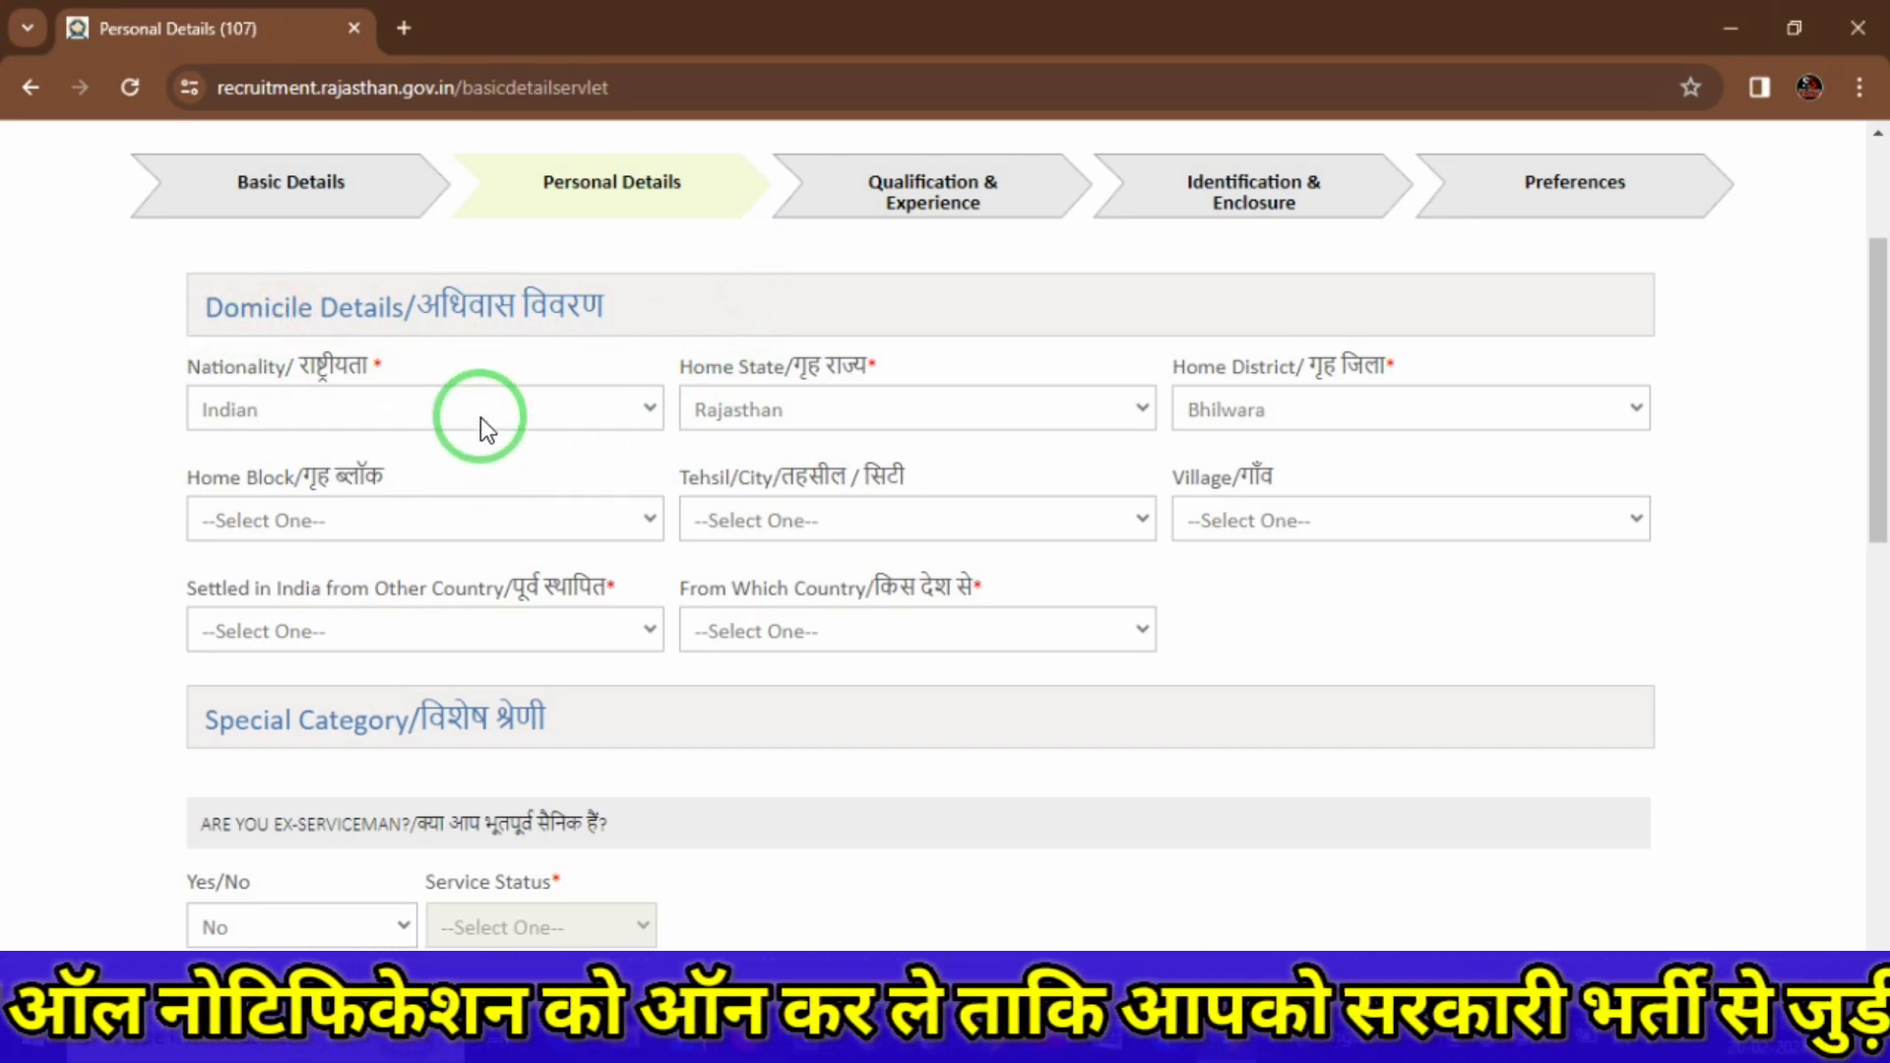
pyautogui.click(457, 409)
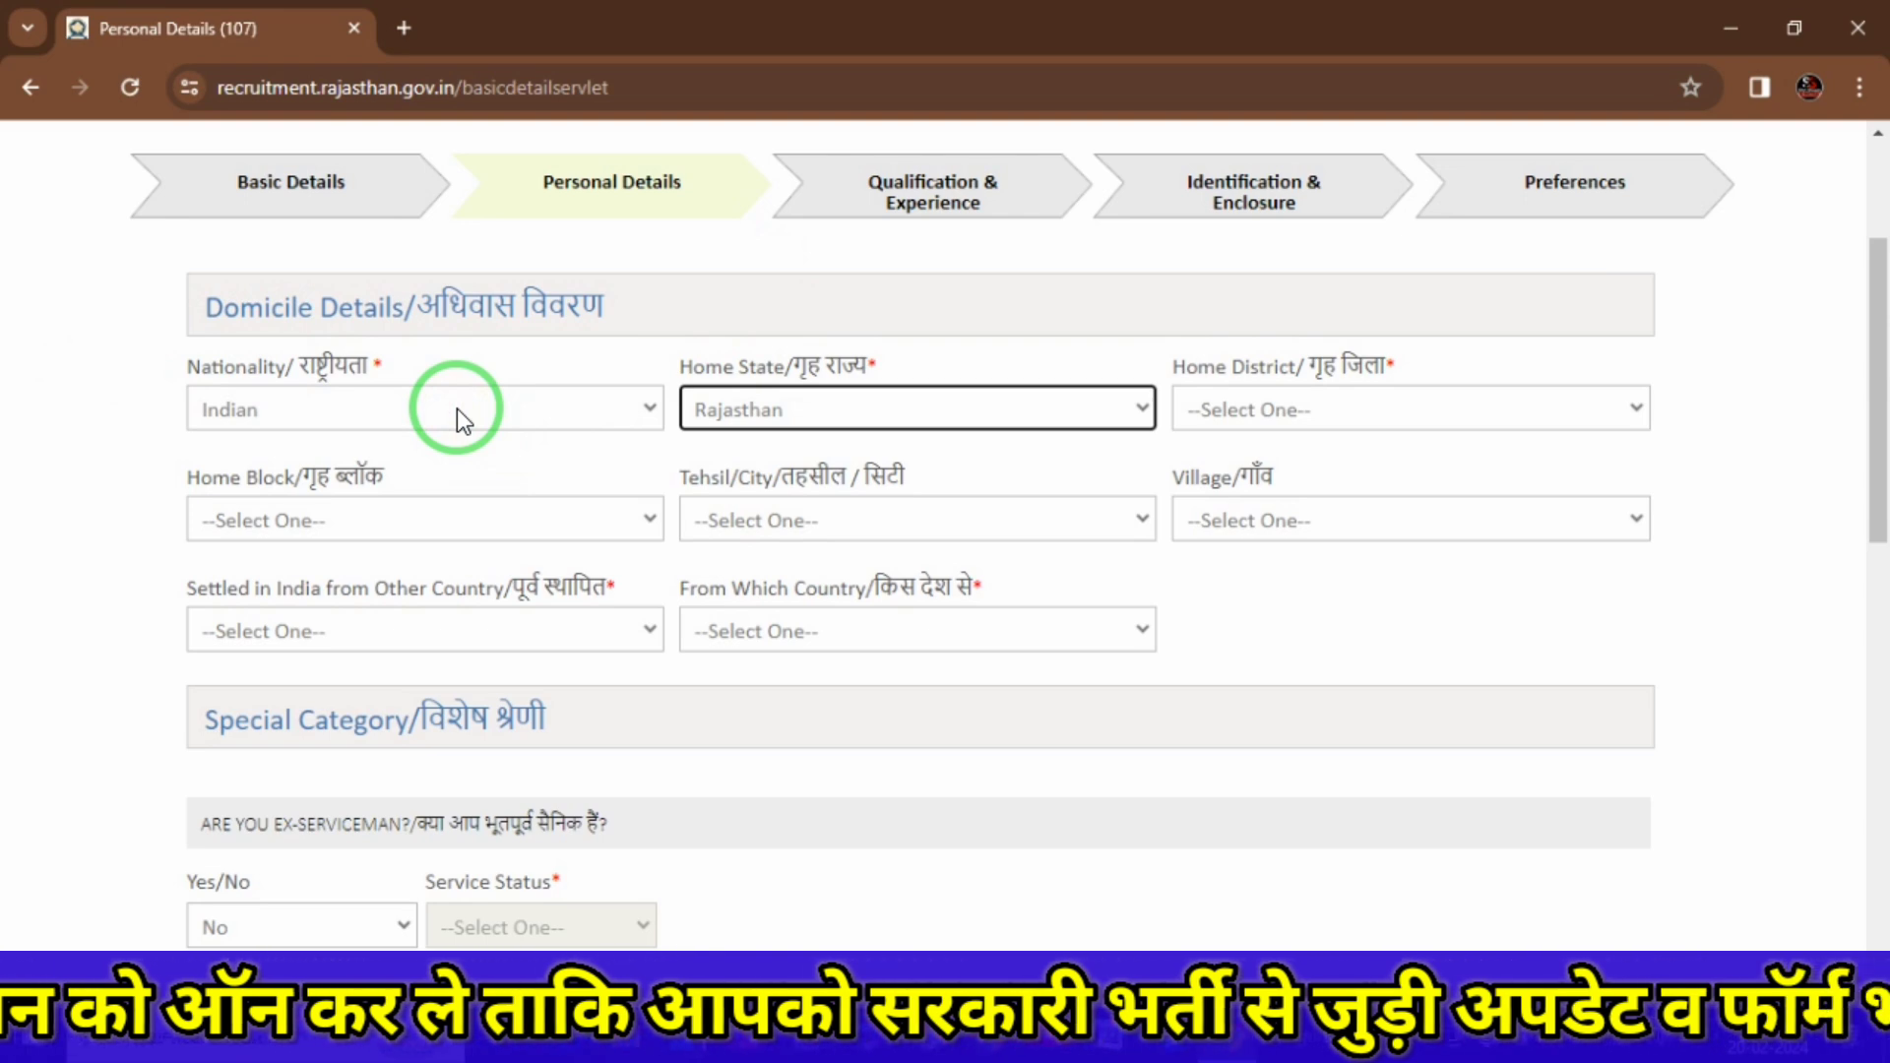
pyautogui.click(492, 411)
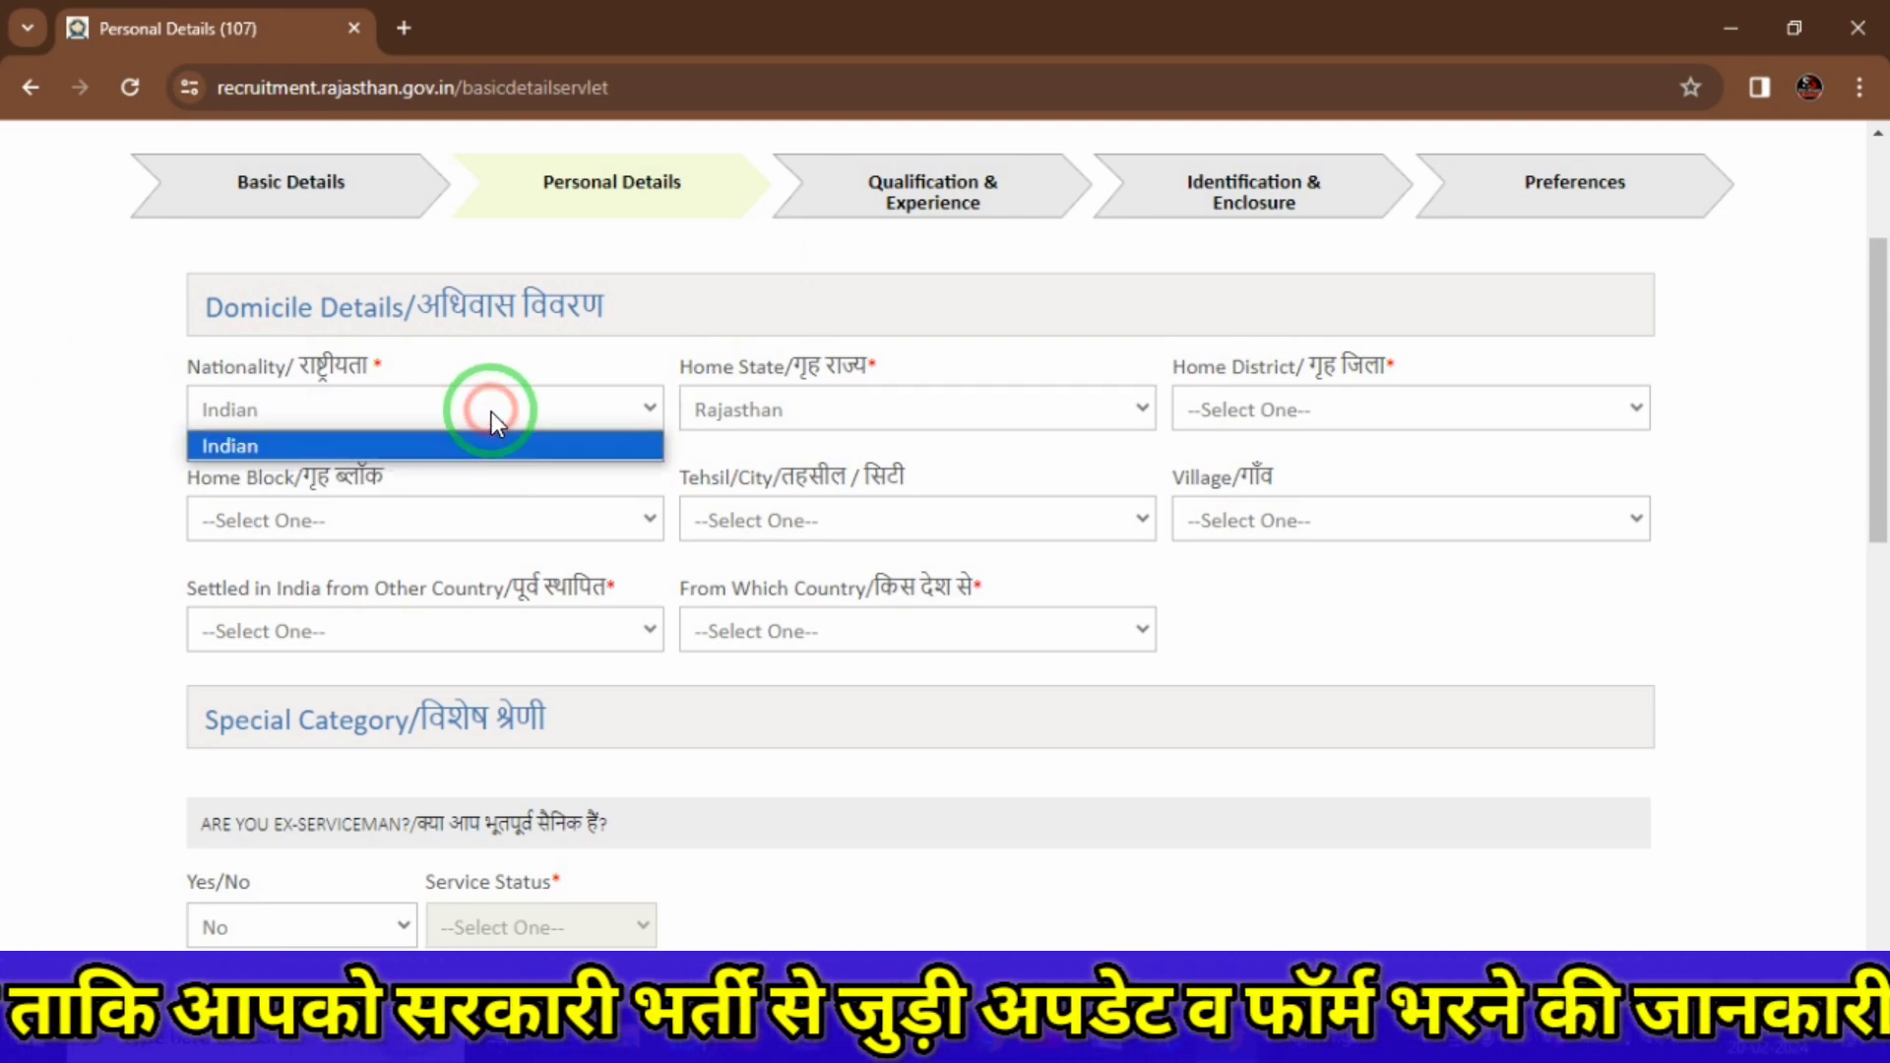
pyautogui.click(492, 412)
pyautogui.click(907, 406)
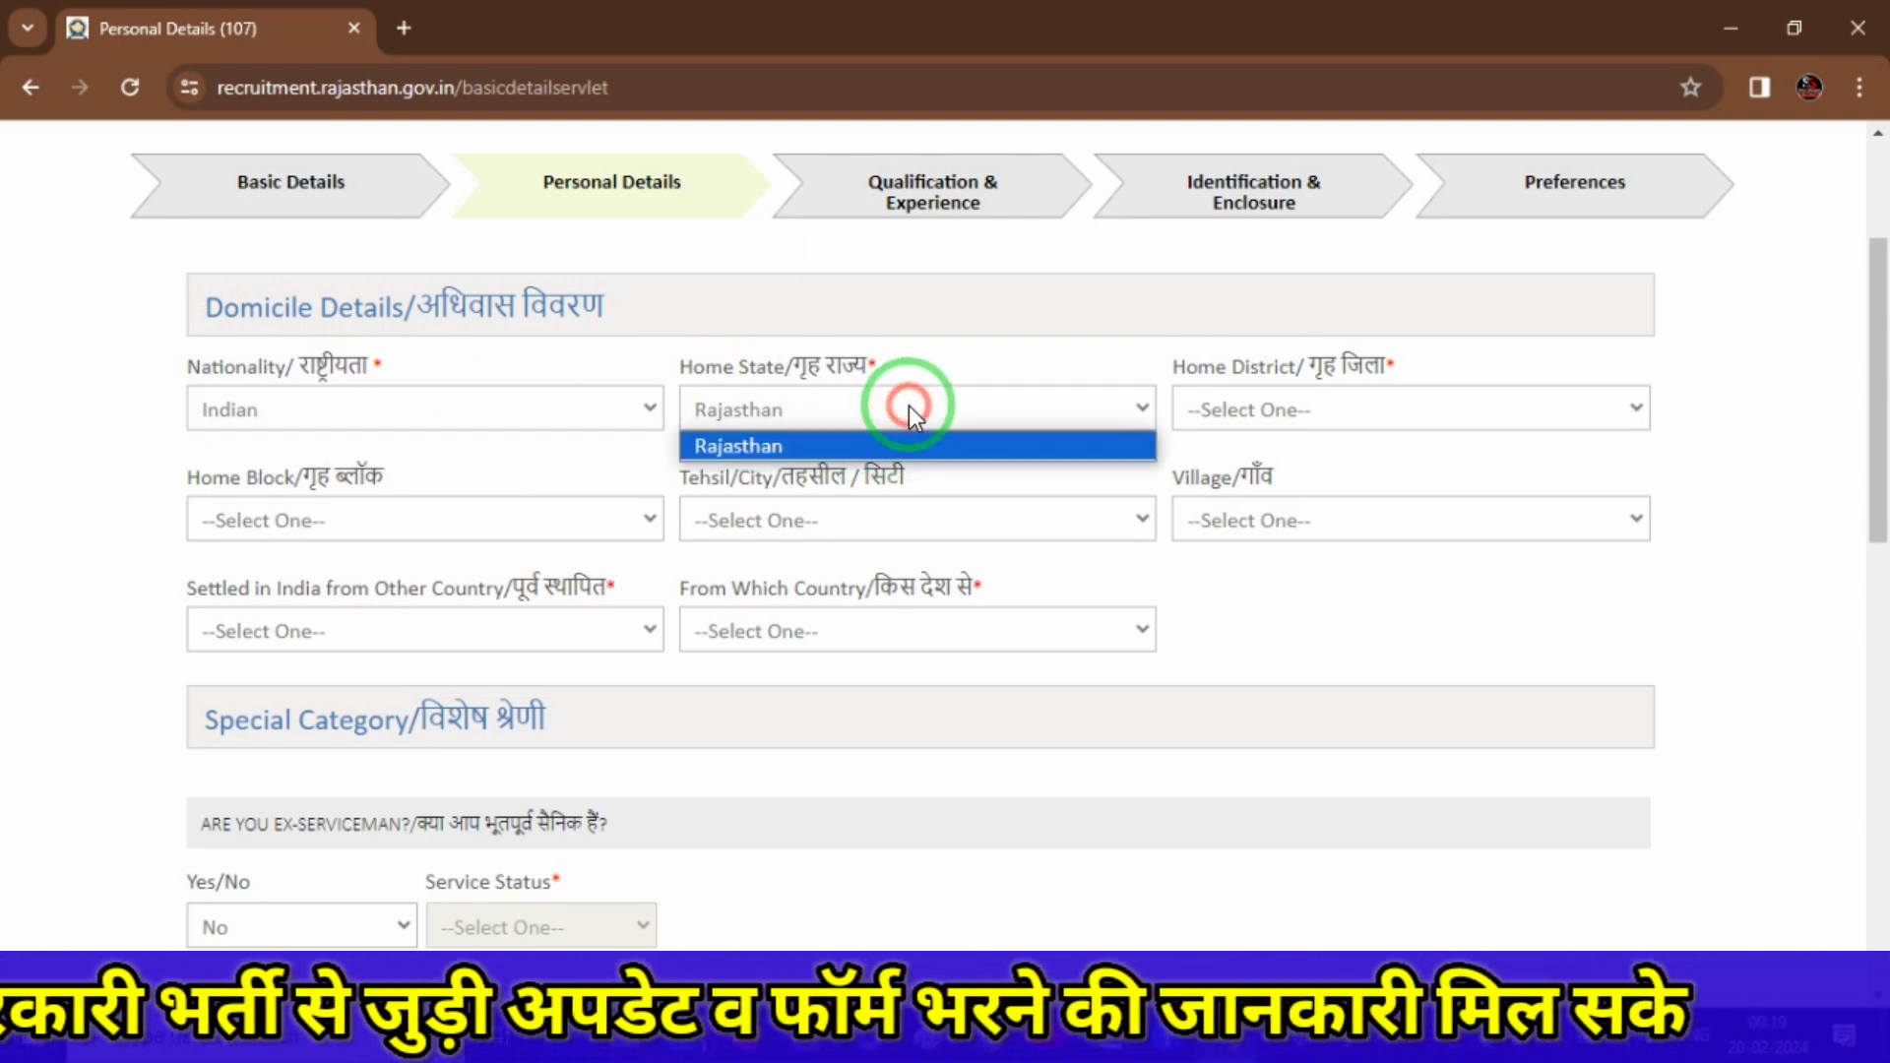
pyautogui.click(908, 406)
# - Set the home district to Bhilwara
pyautogui.click(1327, 416)
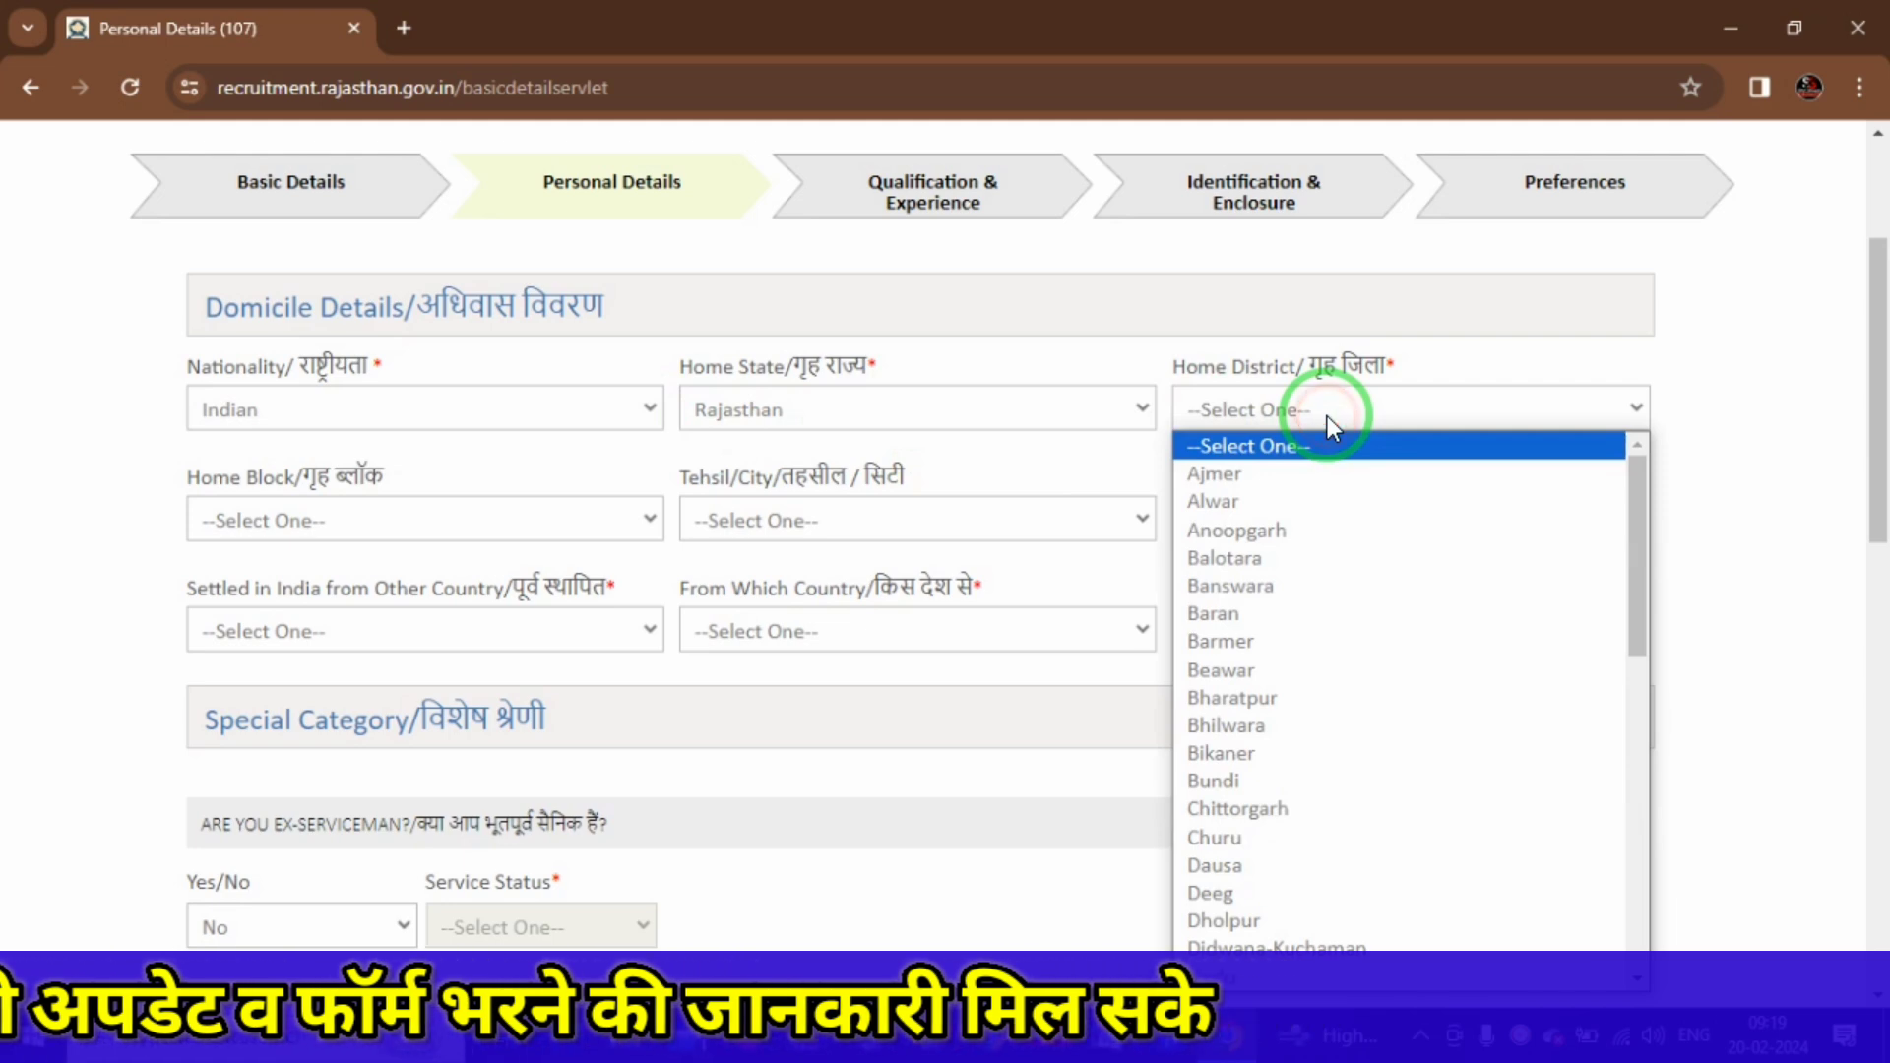
pyautogui.write('bhi')
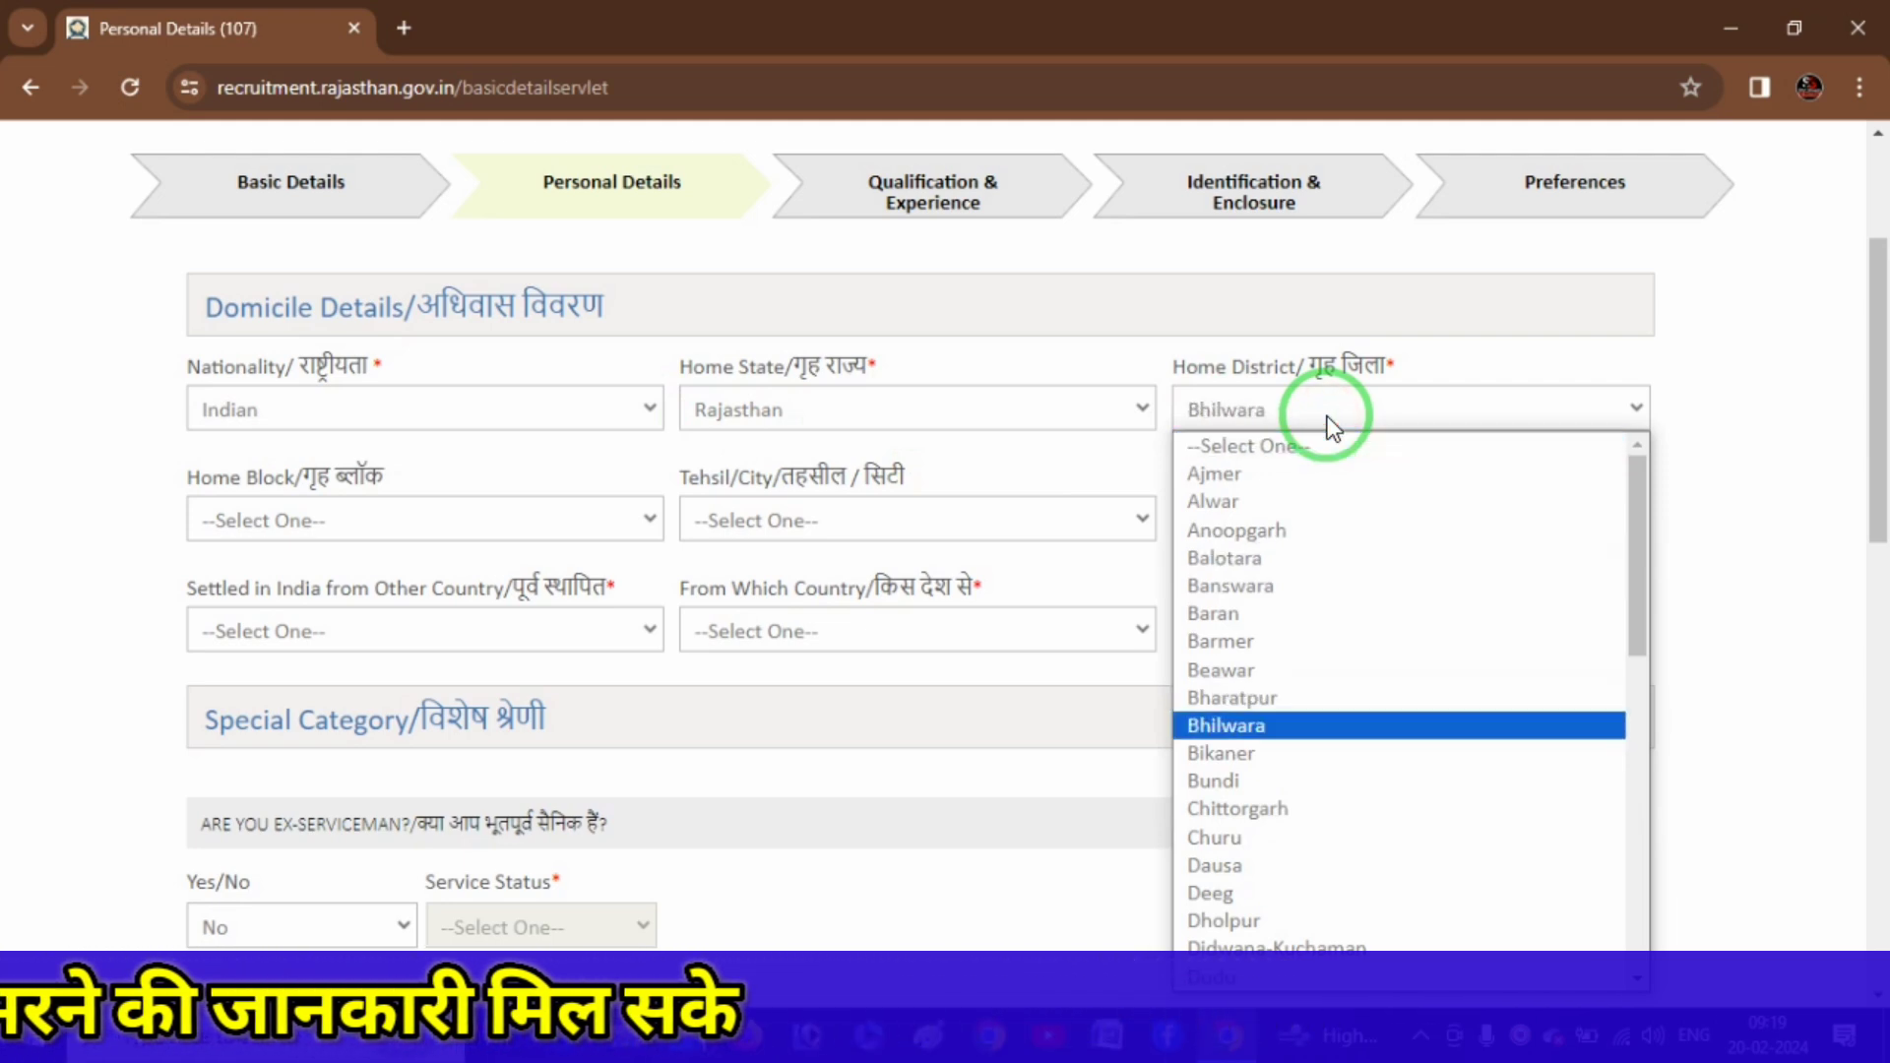
pyautogui.press('Return')
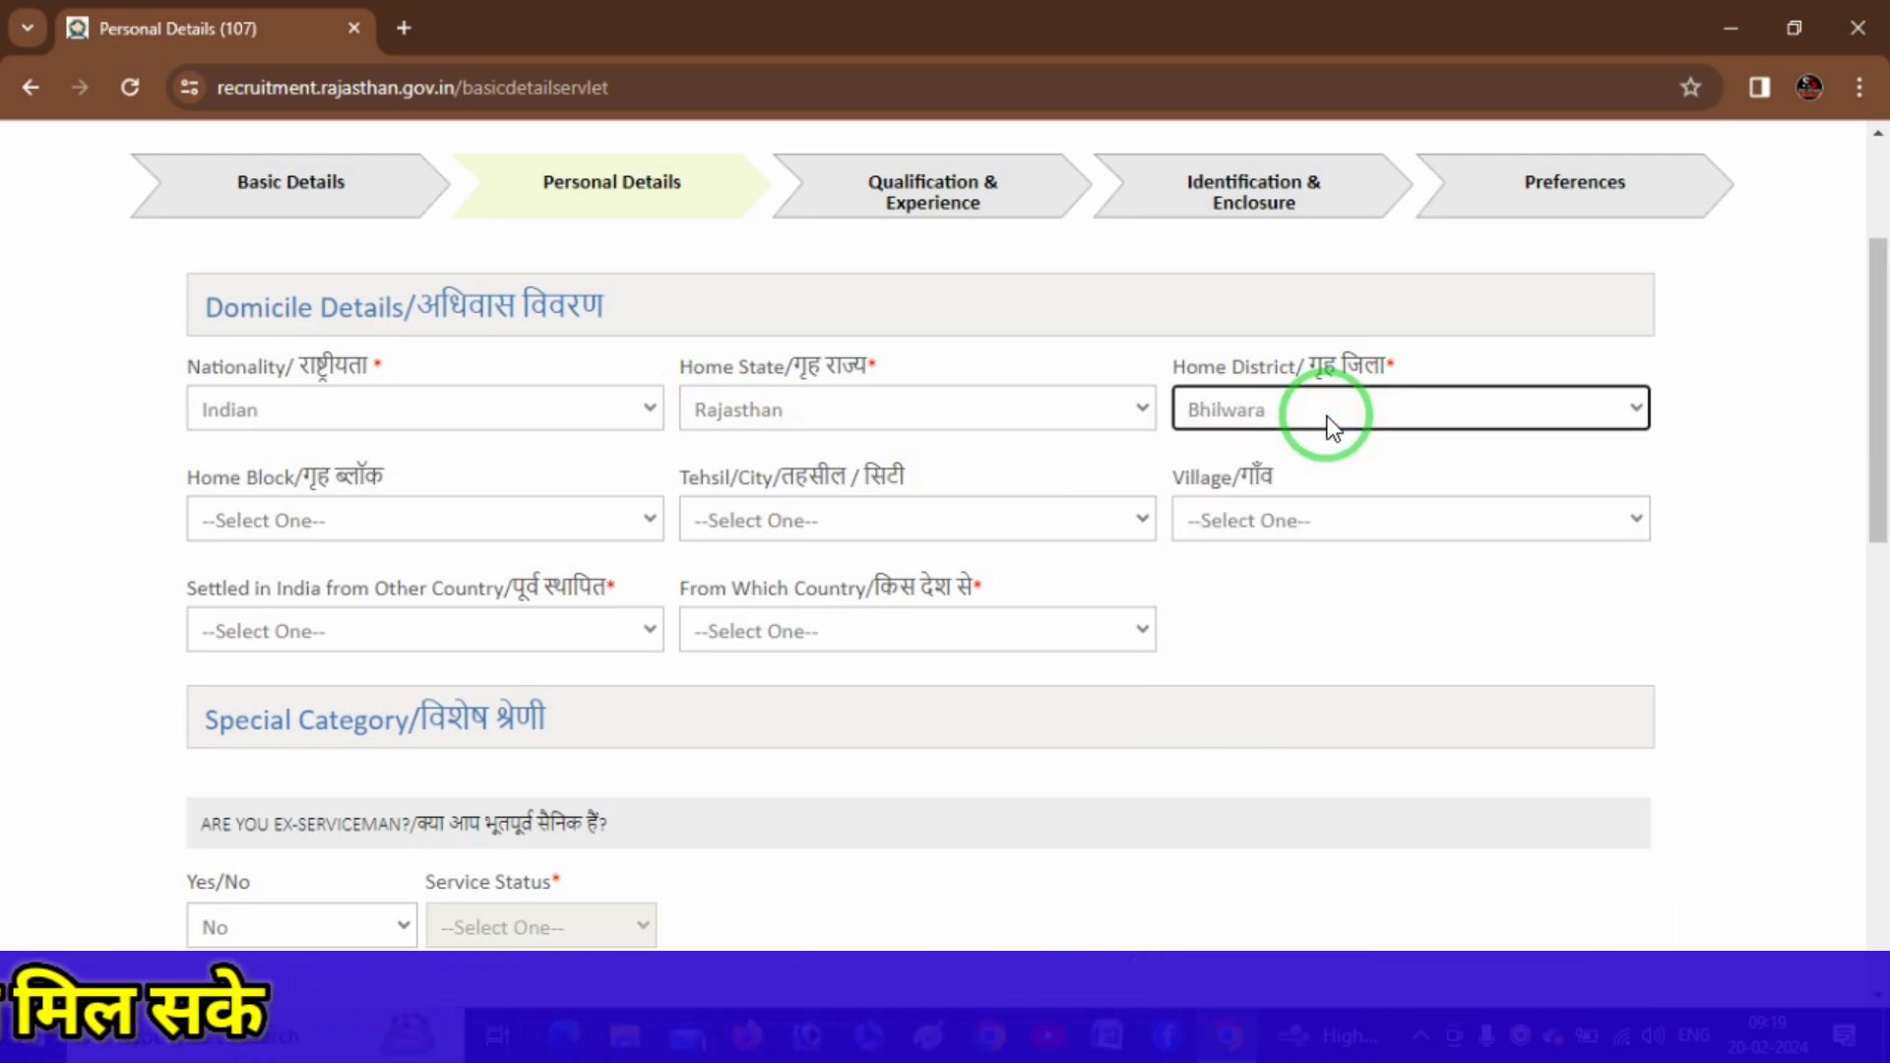
# - Set the home block to BIJOLIYA, the tehsil/city to BIJOLIYA and the village to BARWA
pyautogui.click(504, 511)
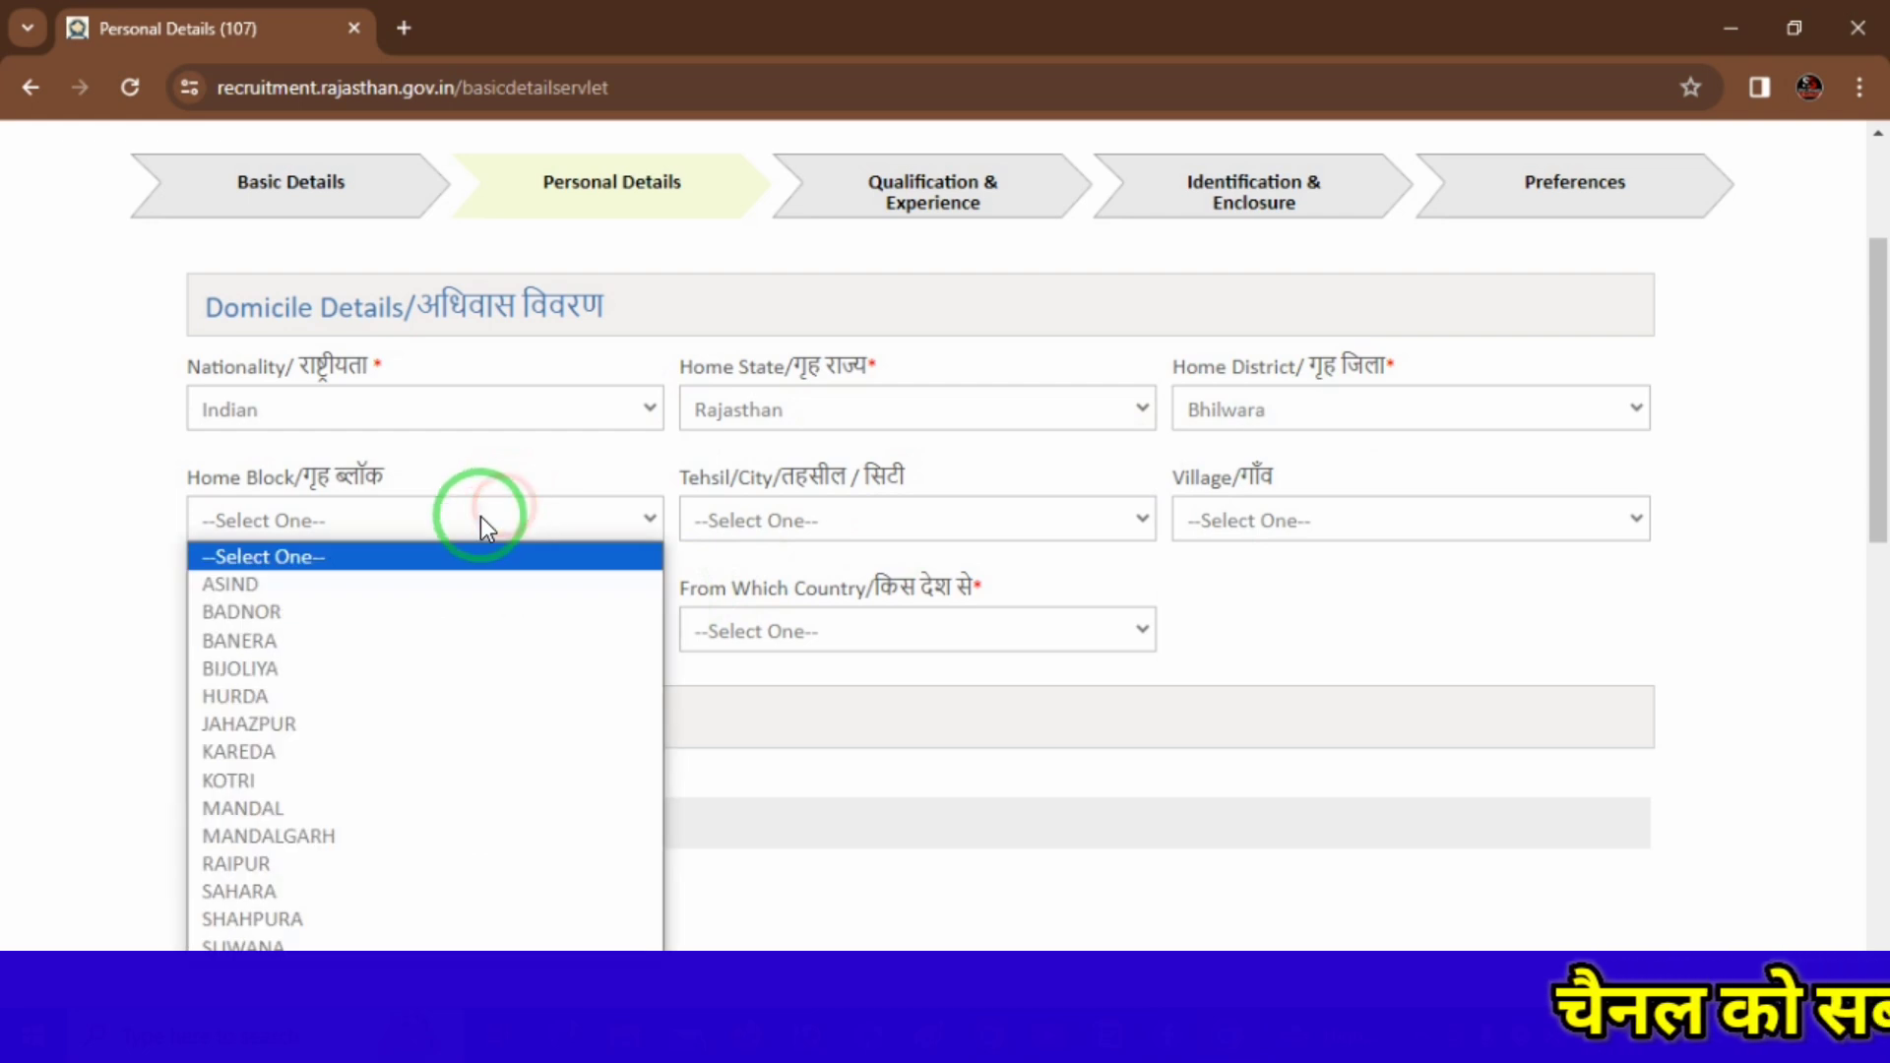
pyautogui.click(315, 675)
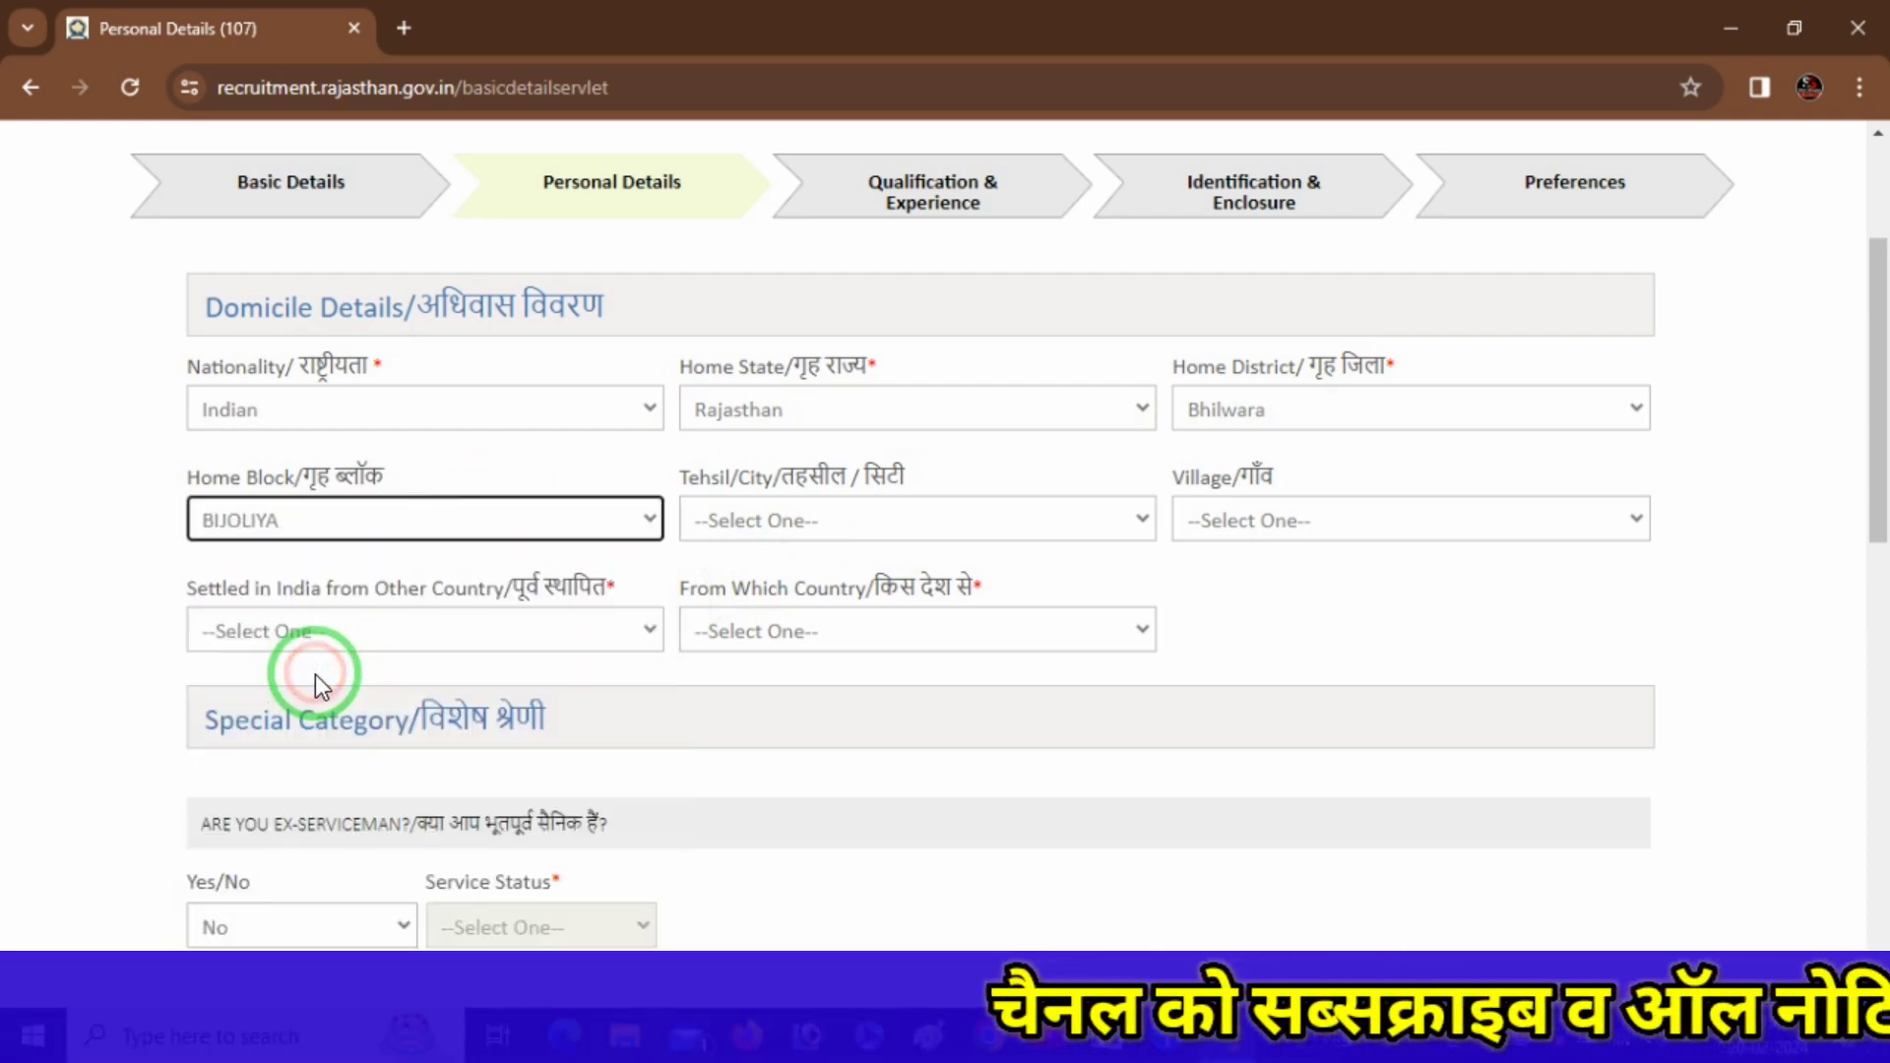
pyautogui.click(970, 512)
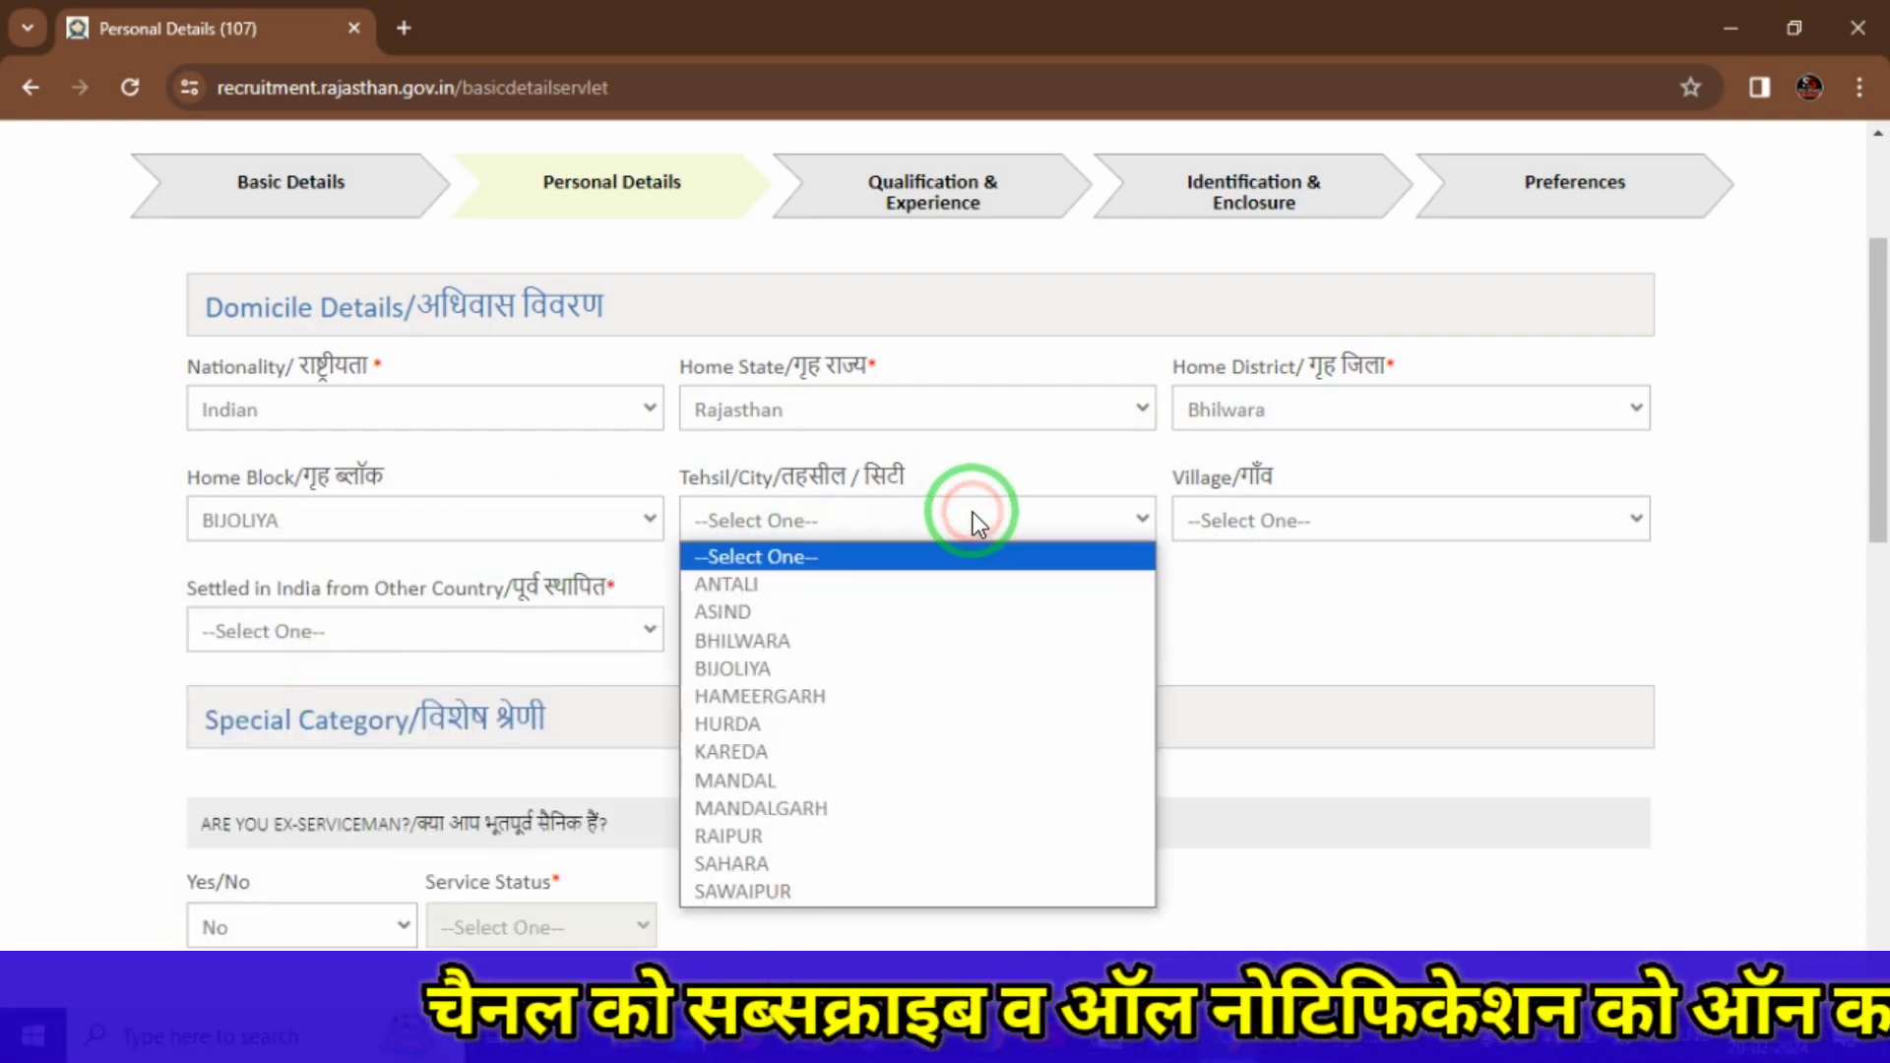
pyautogui.click(813, 677)
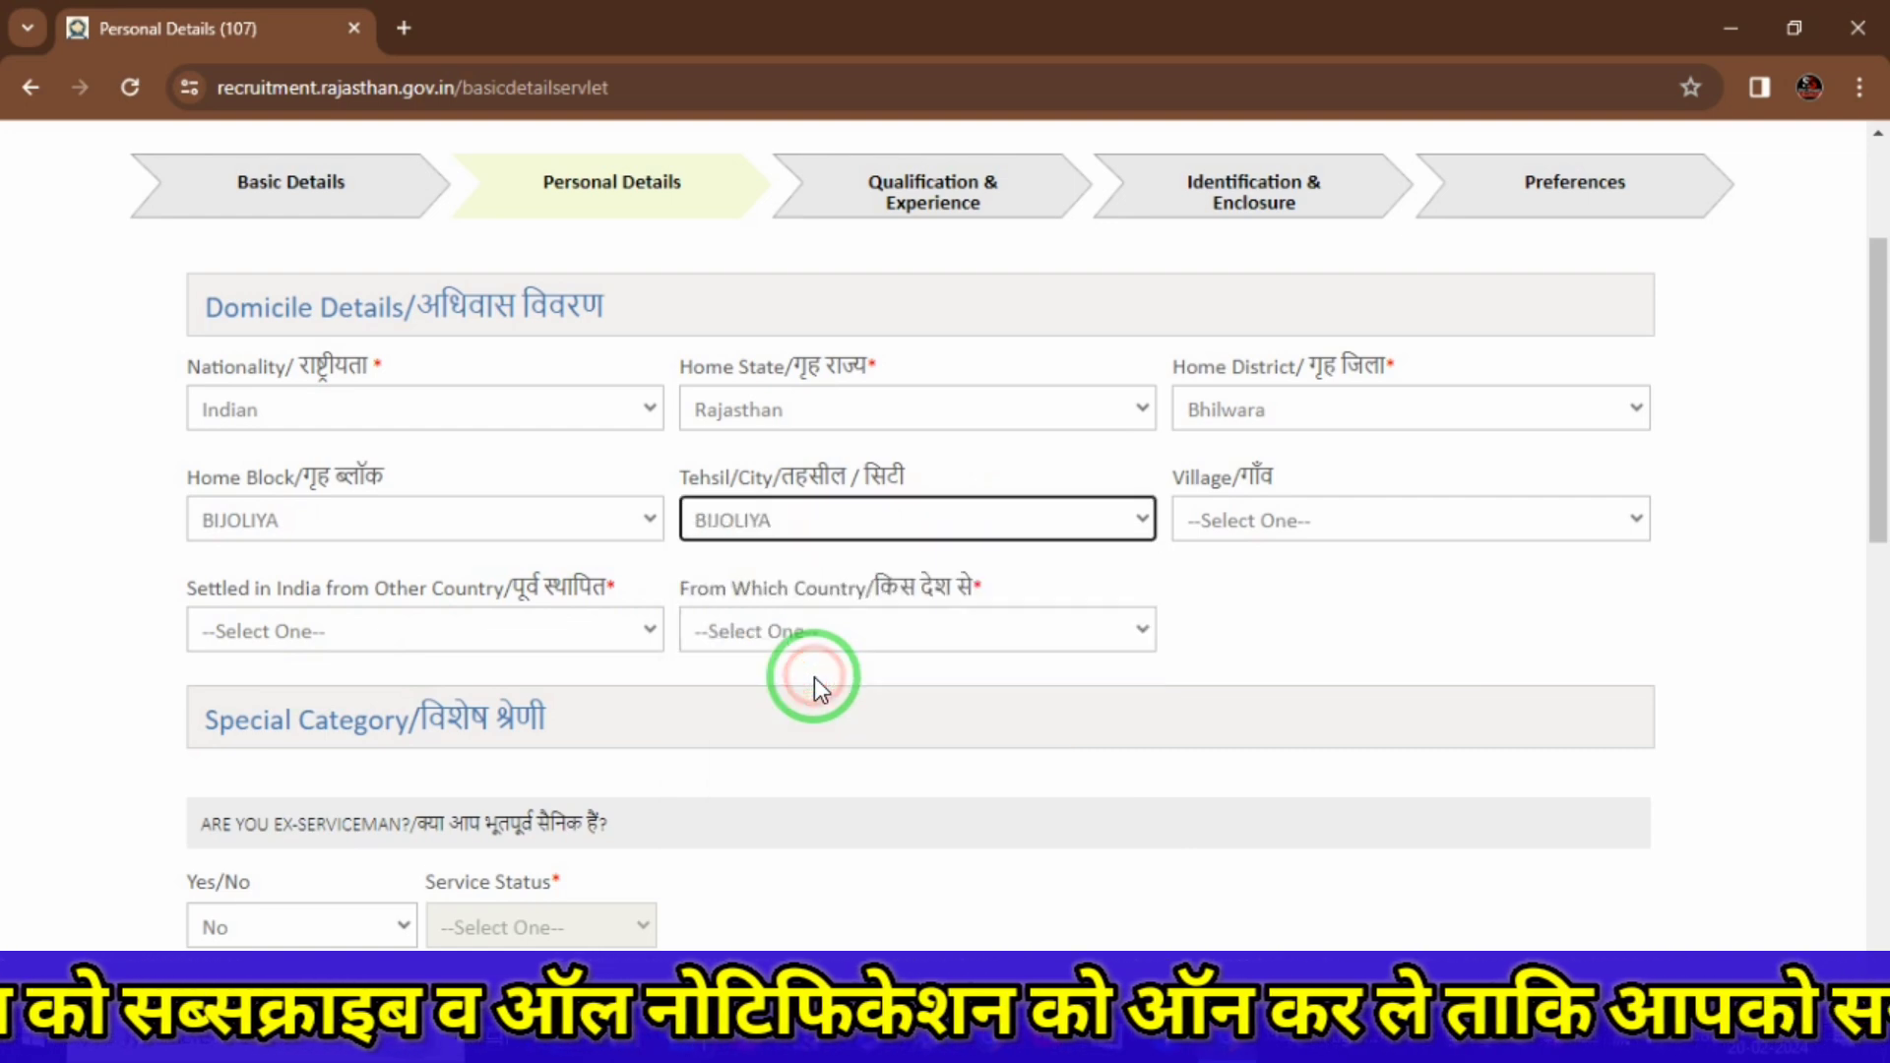
pyautogui.click(1388, 514)
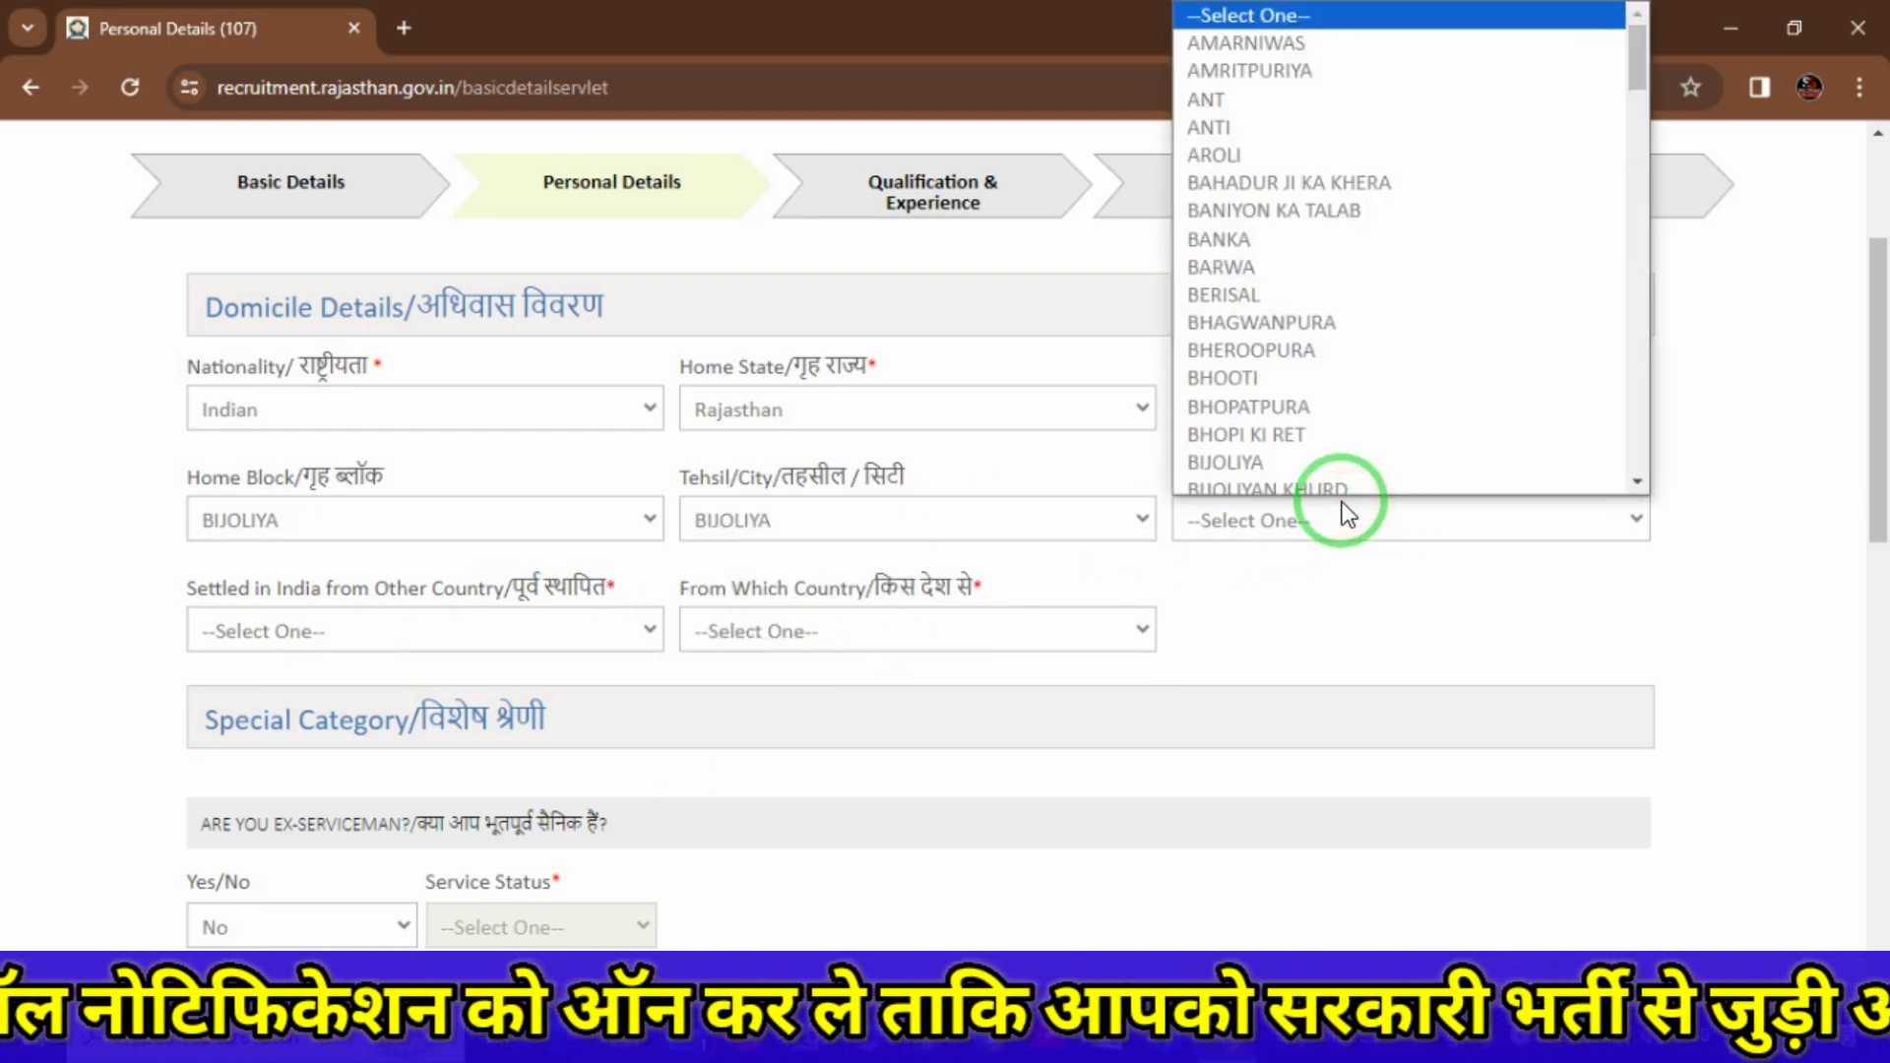
pyautogui.click(1227, 266)
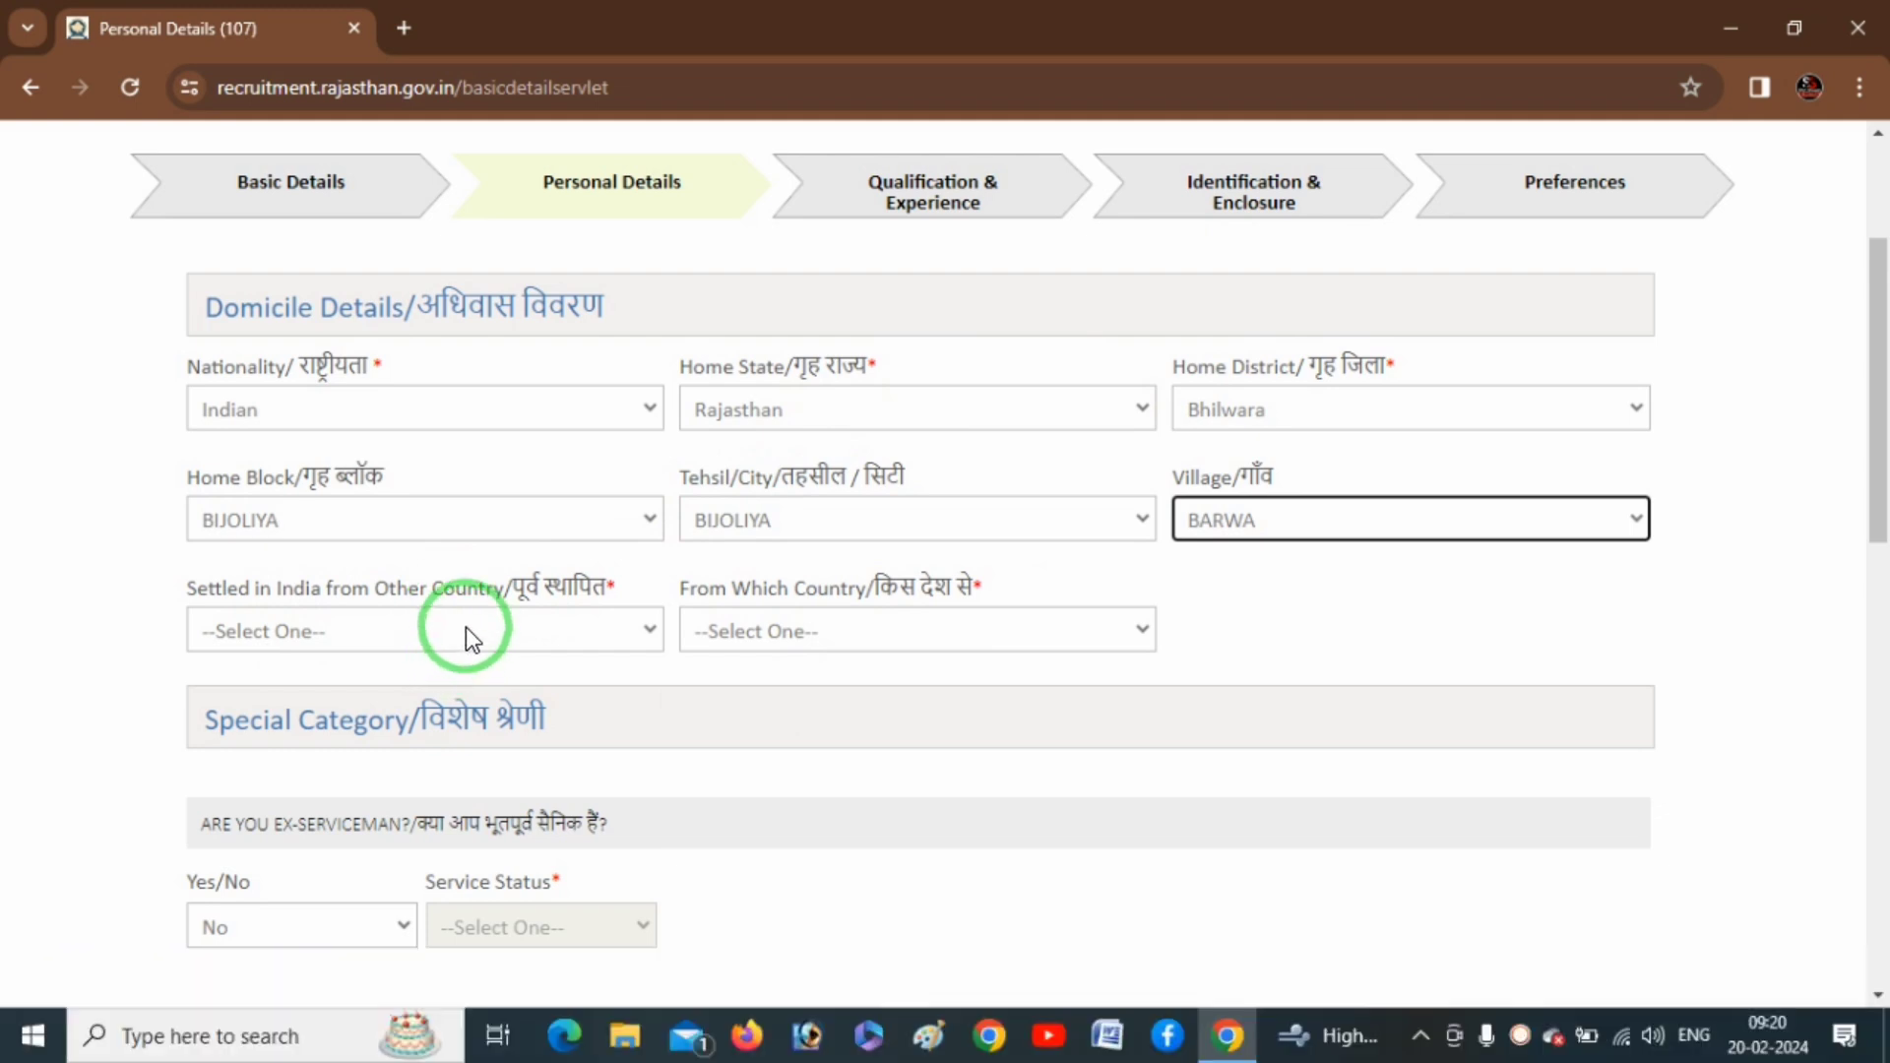
# - Set Settled in India from Other Country to Yes and examine the selectable countries of origin
pyautogui.click(463, 638)
pyautogui.click(312, 724)
pyautogui.click(846, 641)
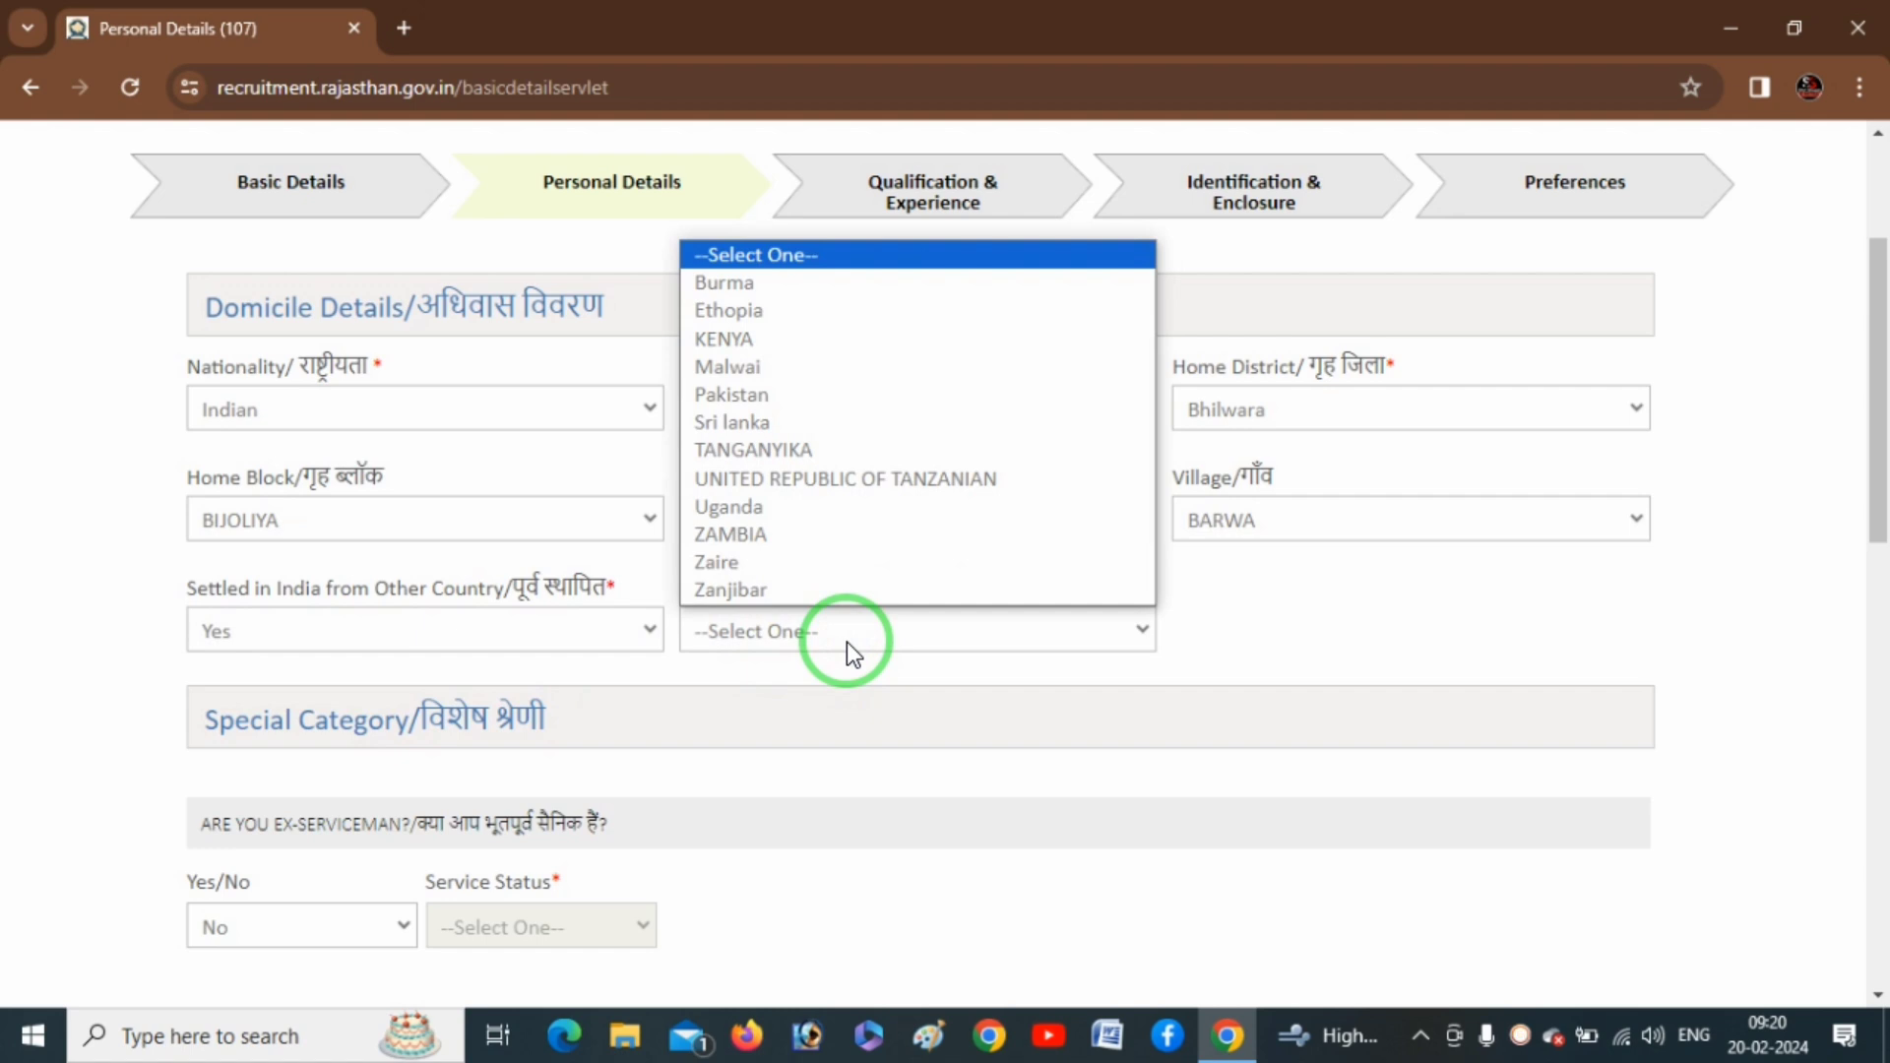
pyautogui.click(847, 642)
# - Set Settled in India from Other Country to No
pyautogui.click(476, 636)
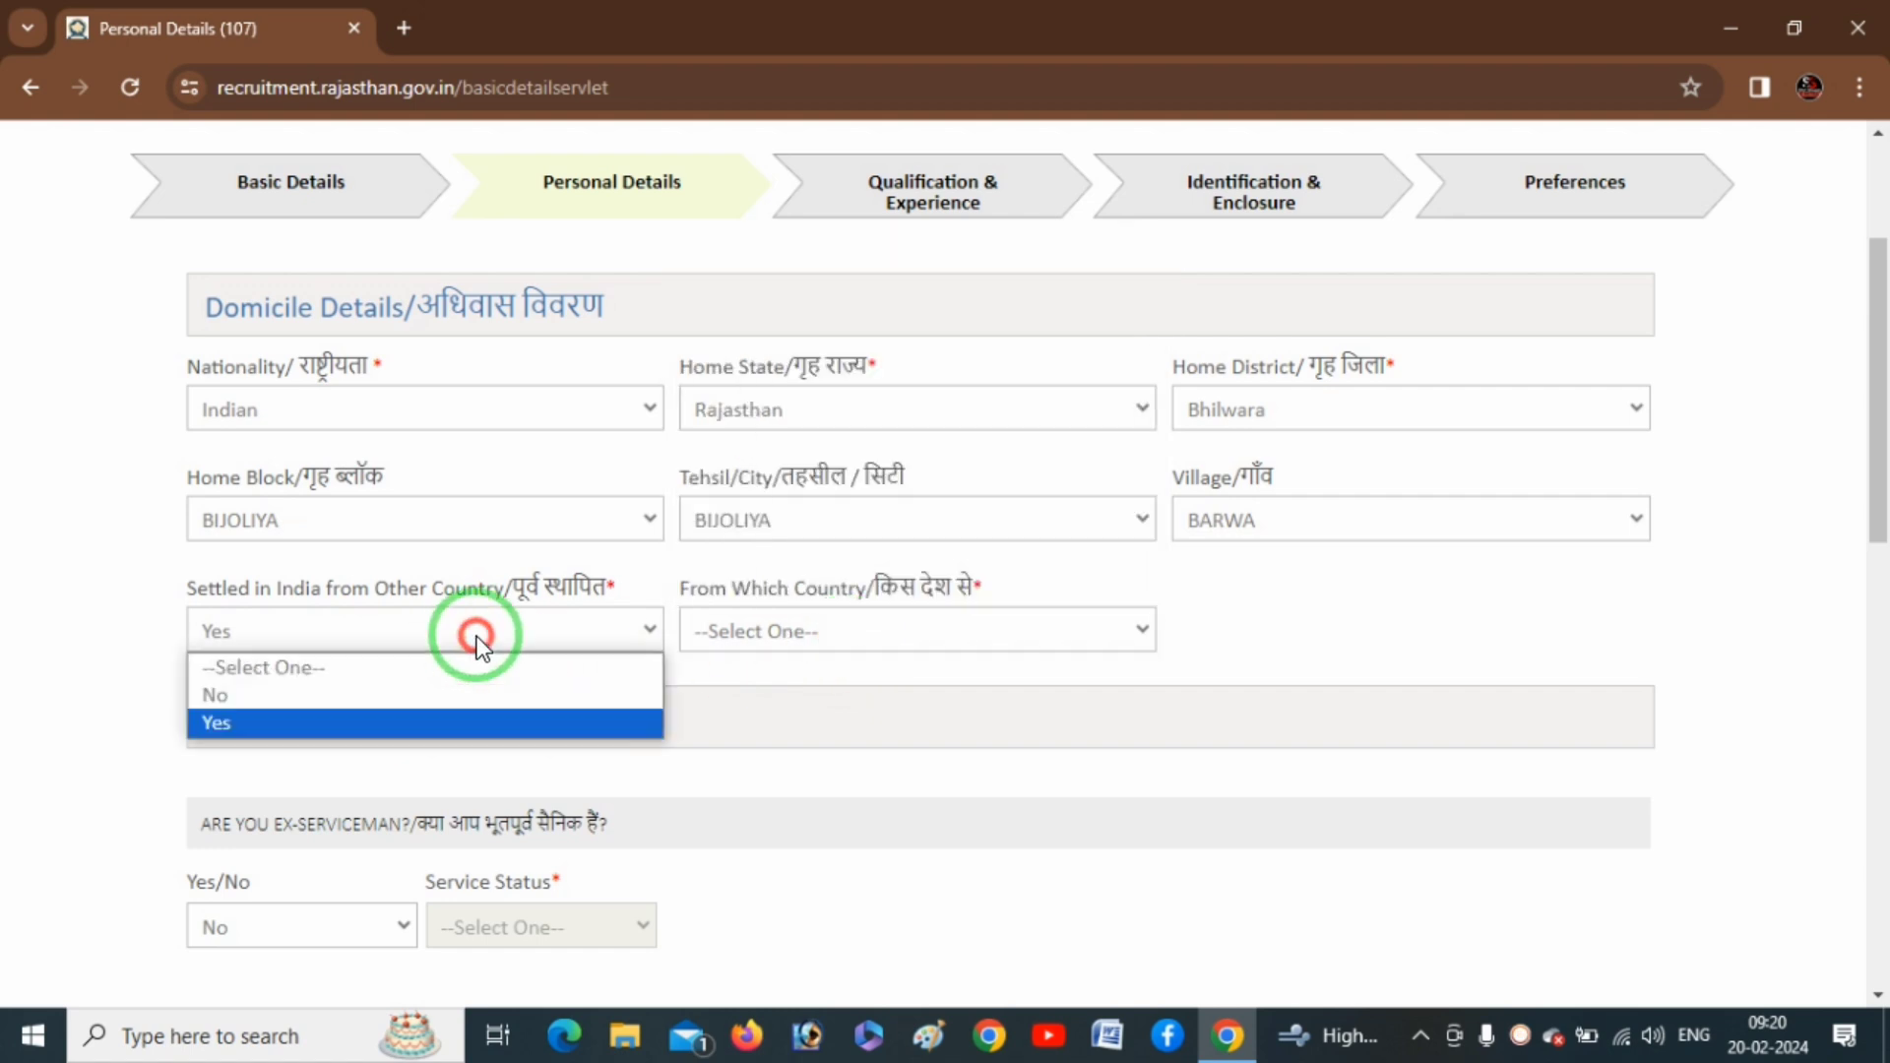
pyautogui.click(309, 693)
# - Set the ex-serviceman answer to Yes under Special Category and examine the selectable Service Status options
pyautogui.scroll(-1, 773, 633)
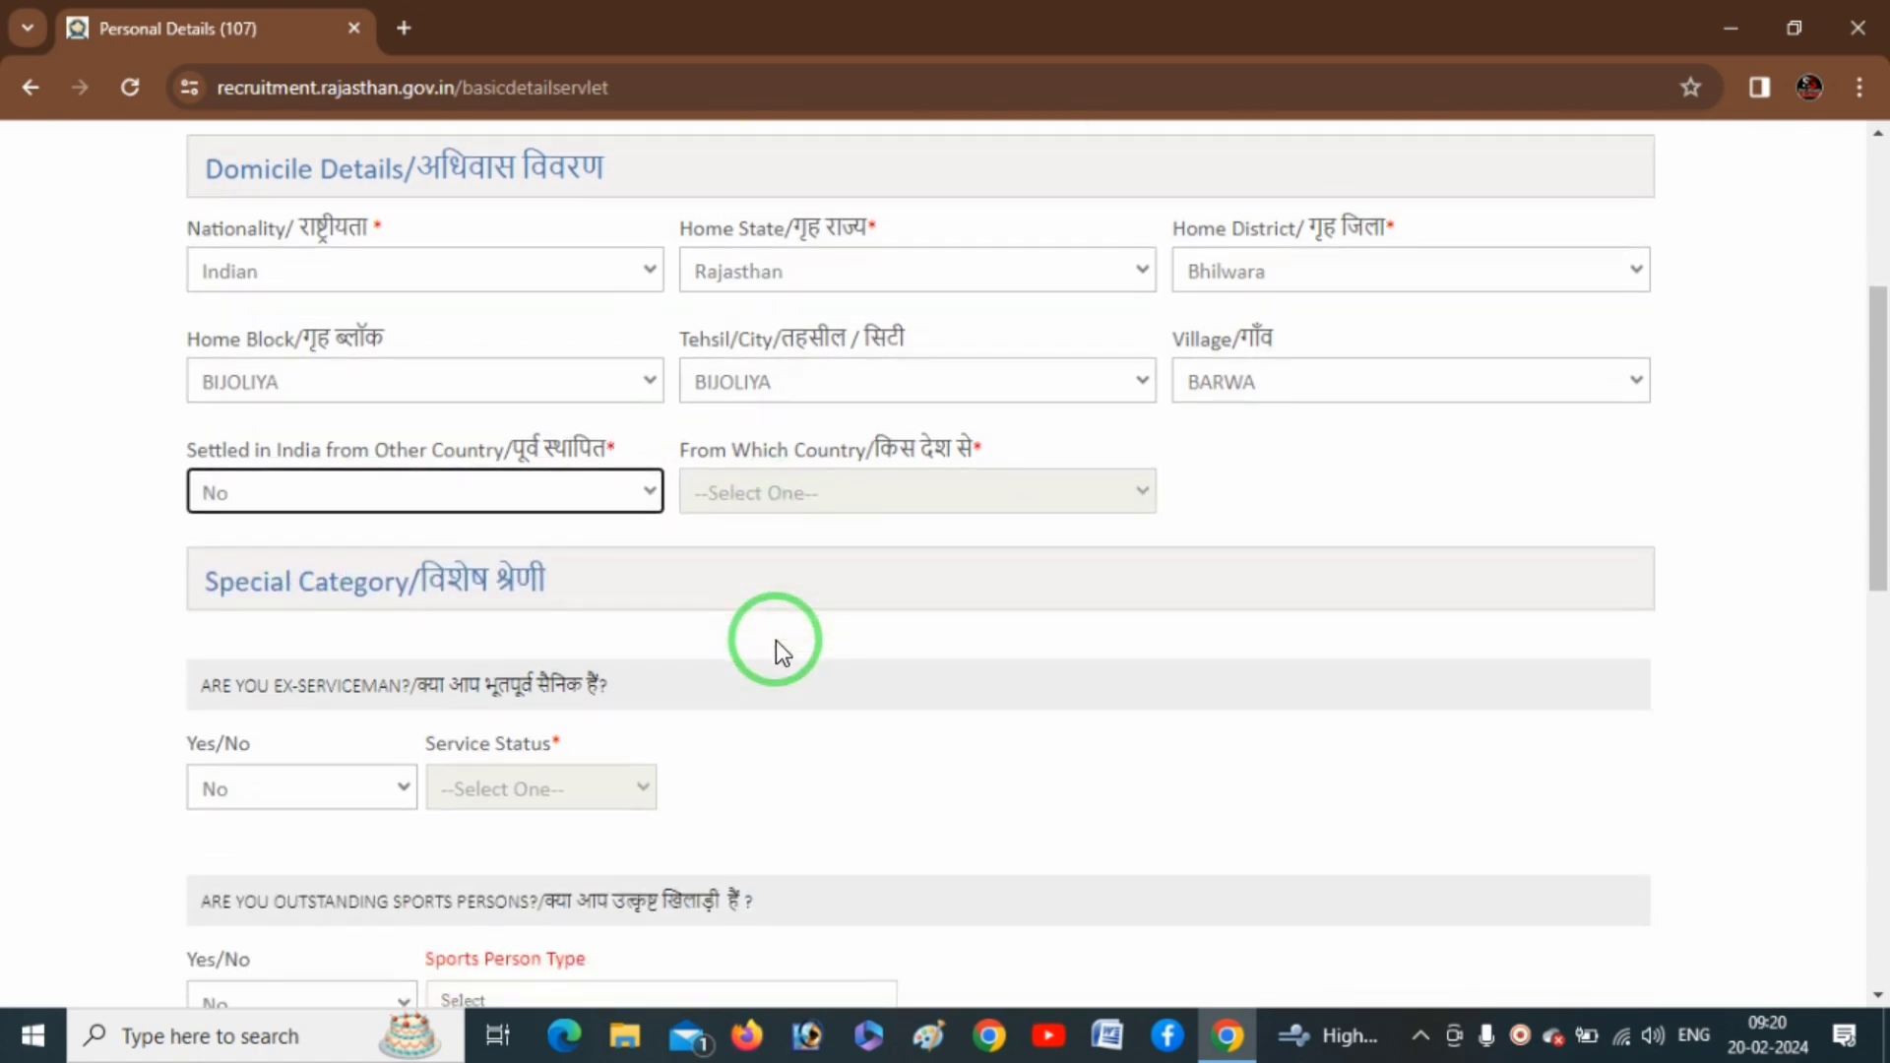
pyautogui.scroll(-2, 776, 640)
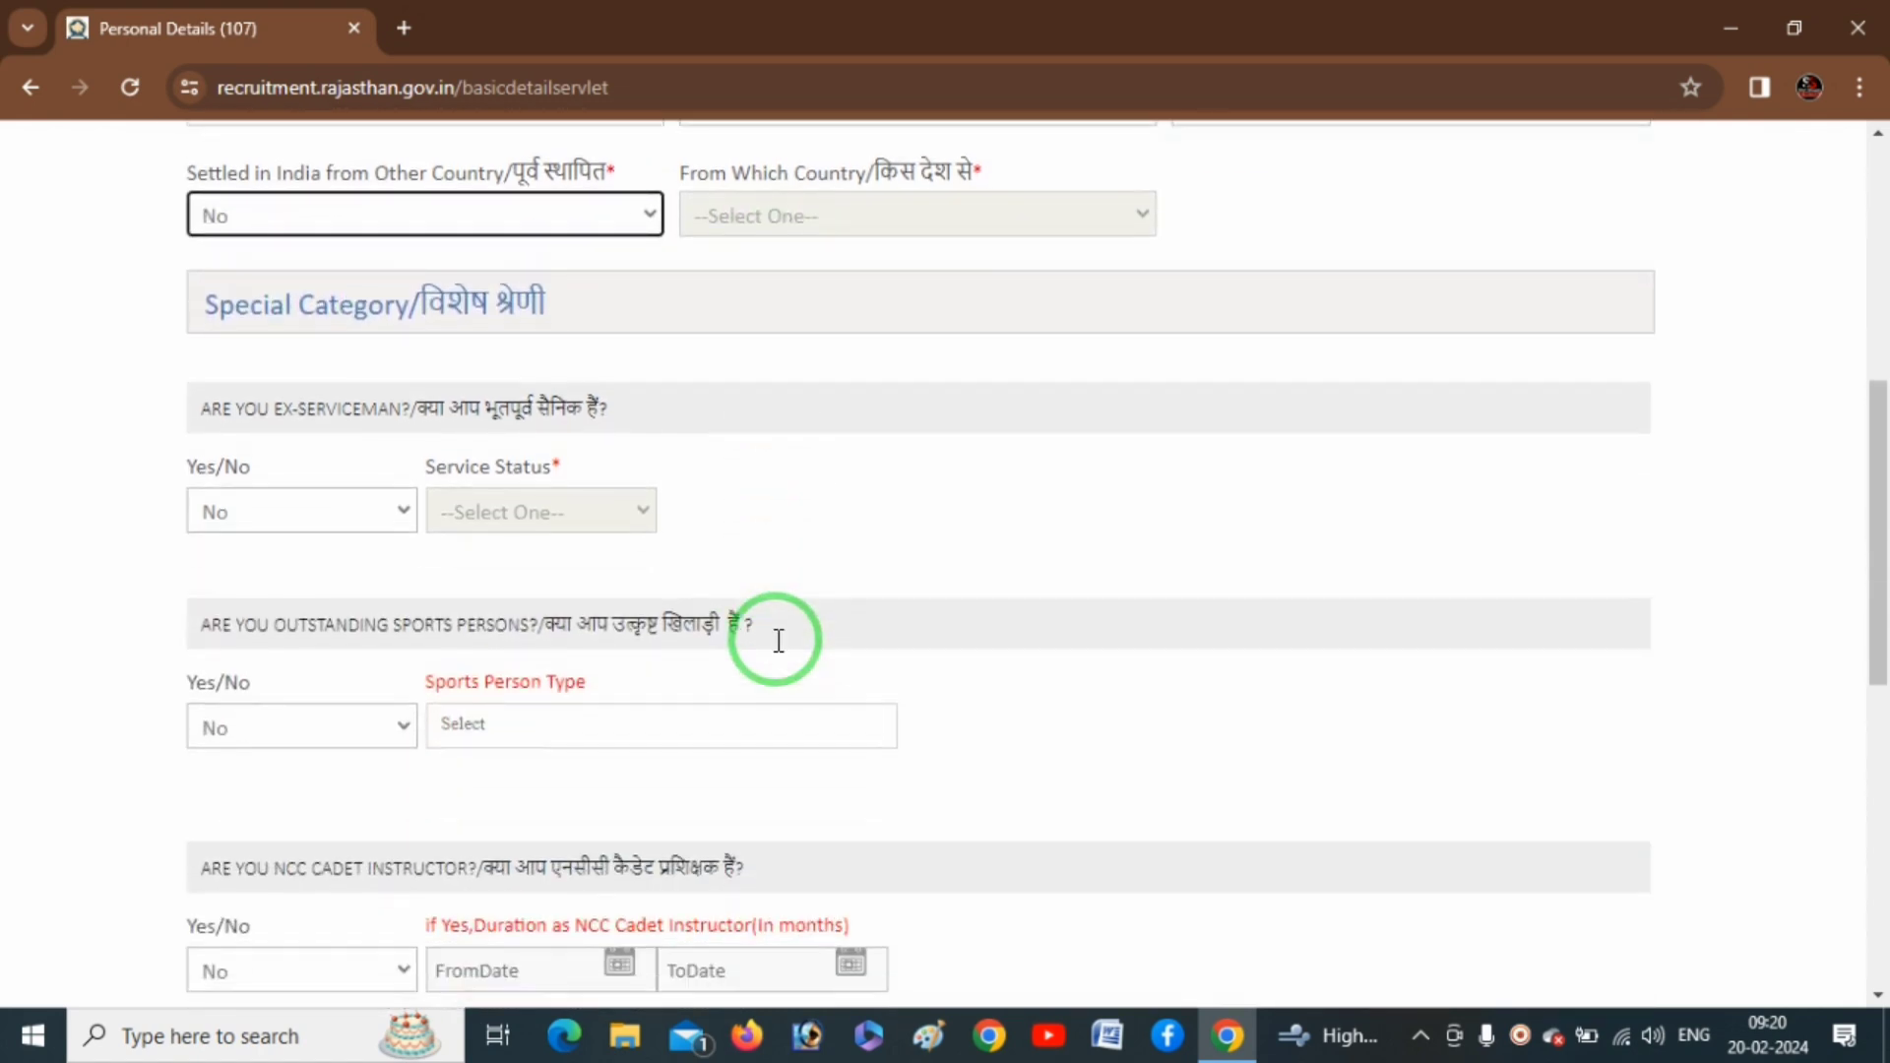
pyautogui.scroll(-1, 778, 641)
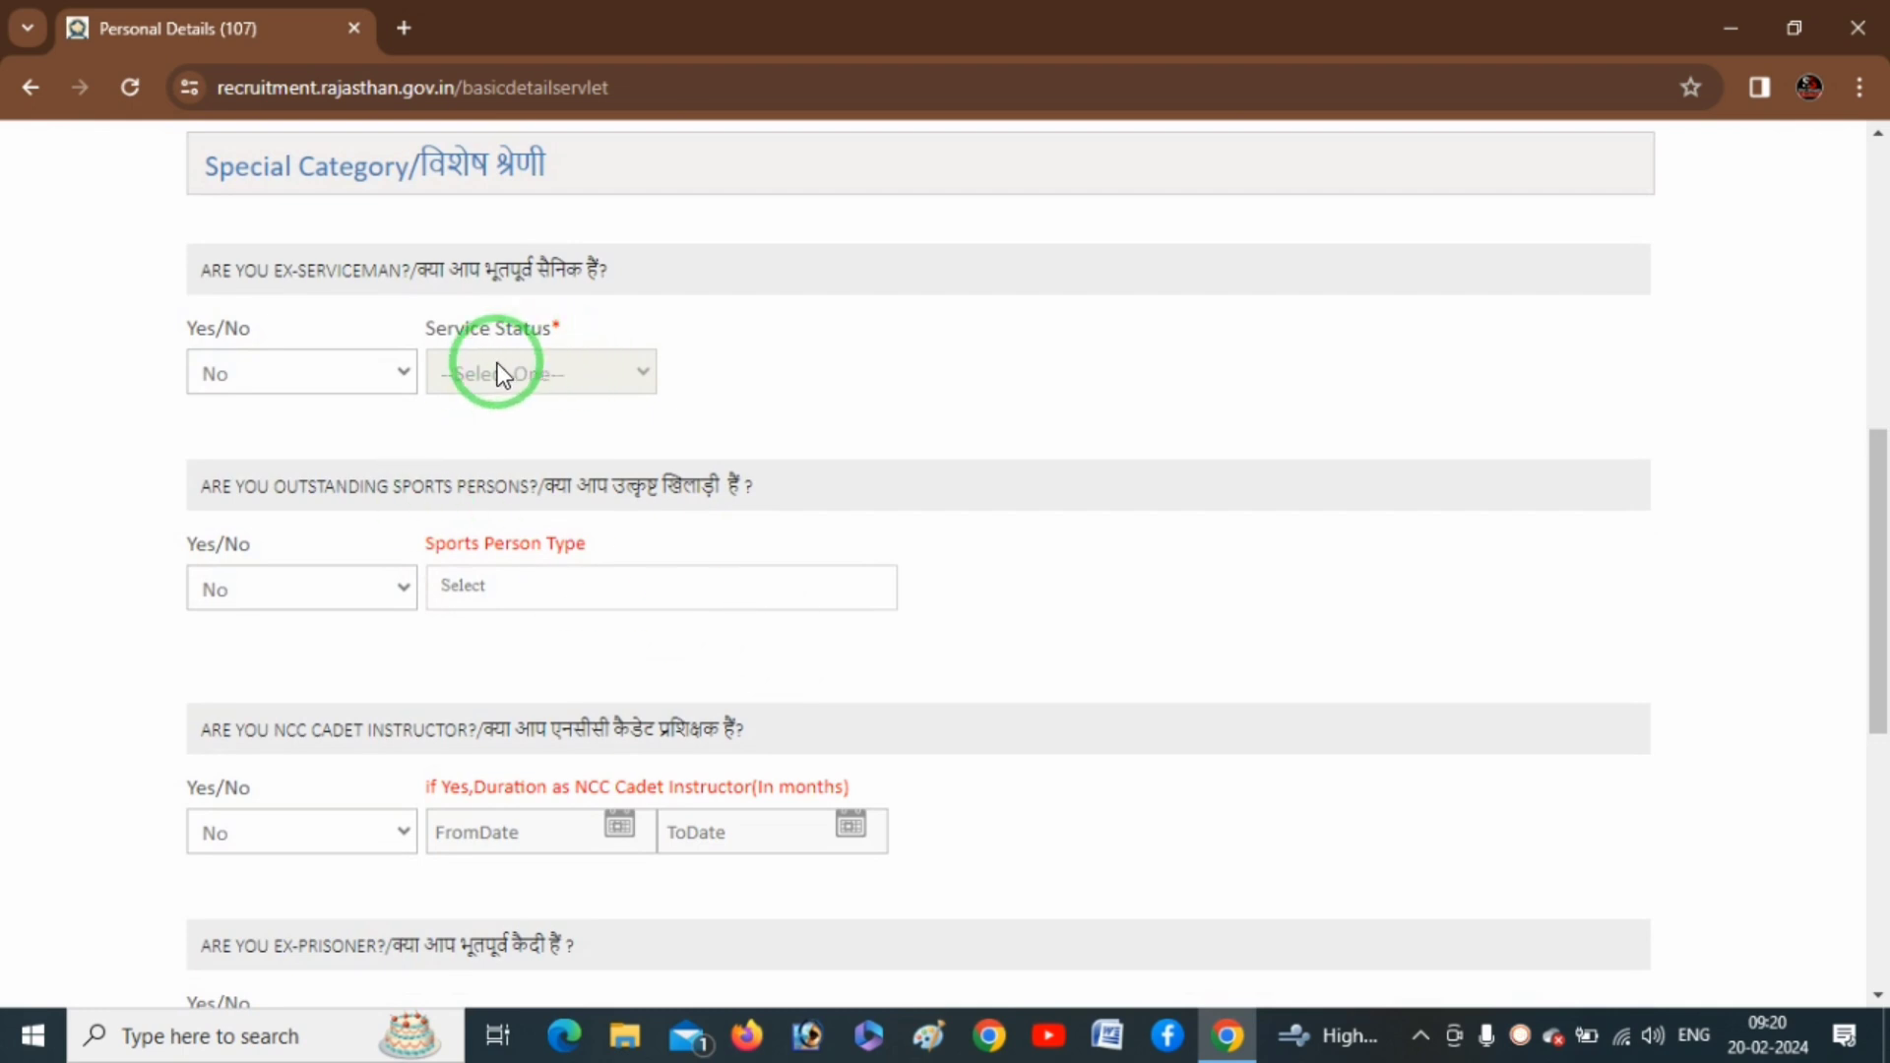
pyautogui.click(430, 797)
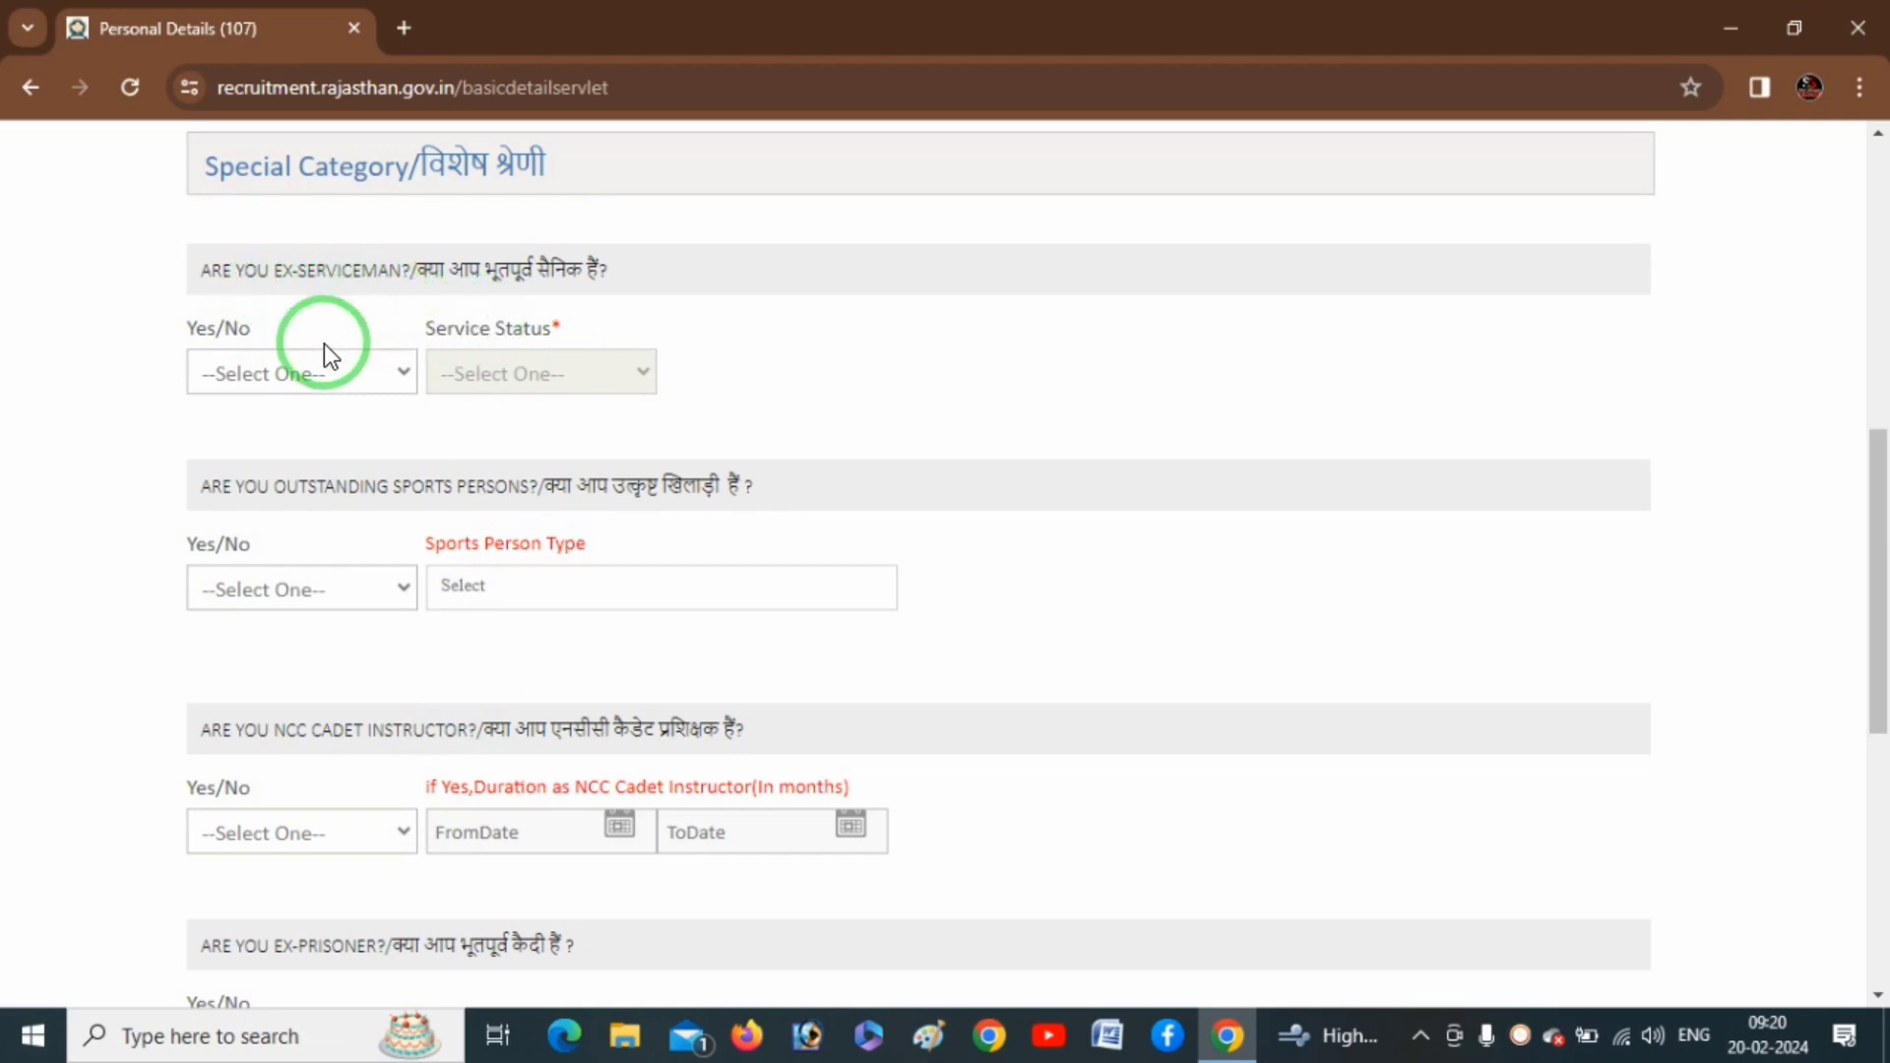
pyautogui.click(380, 374)
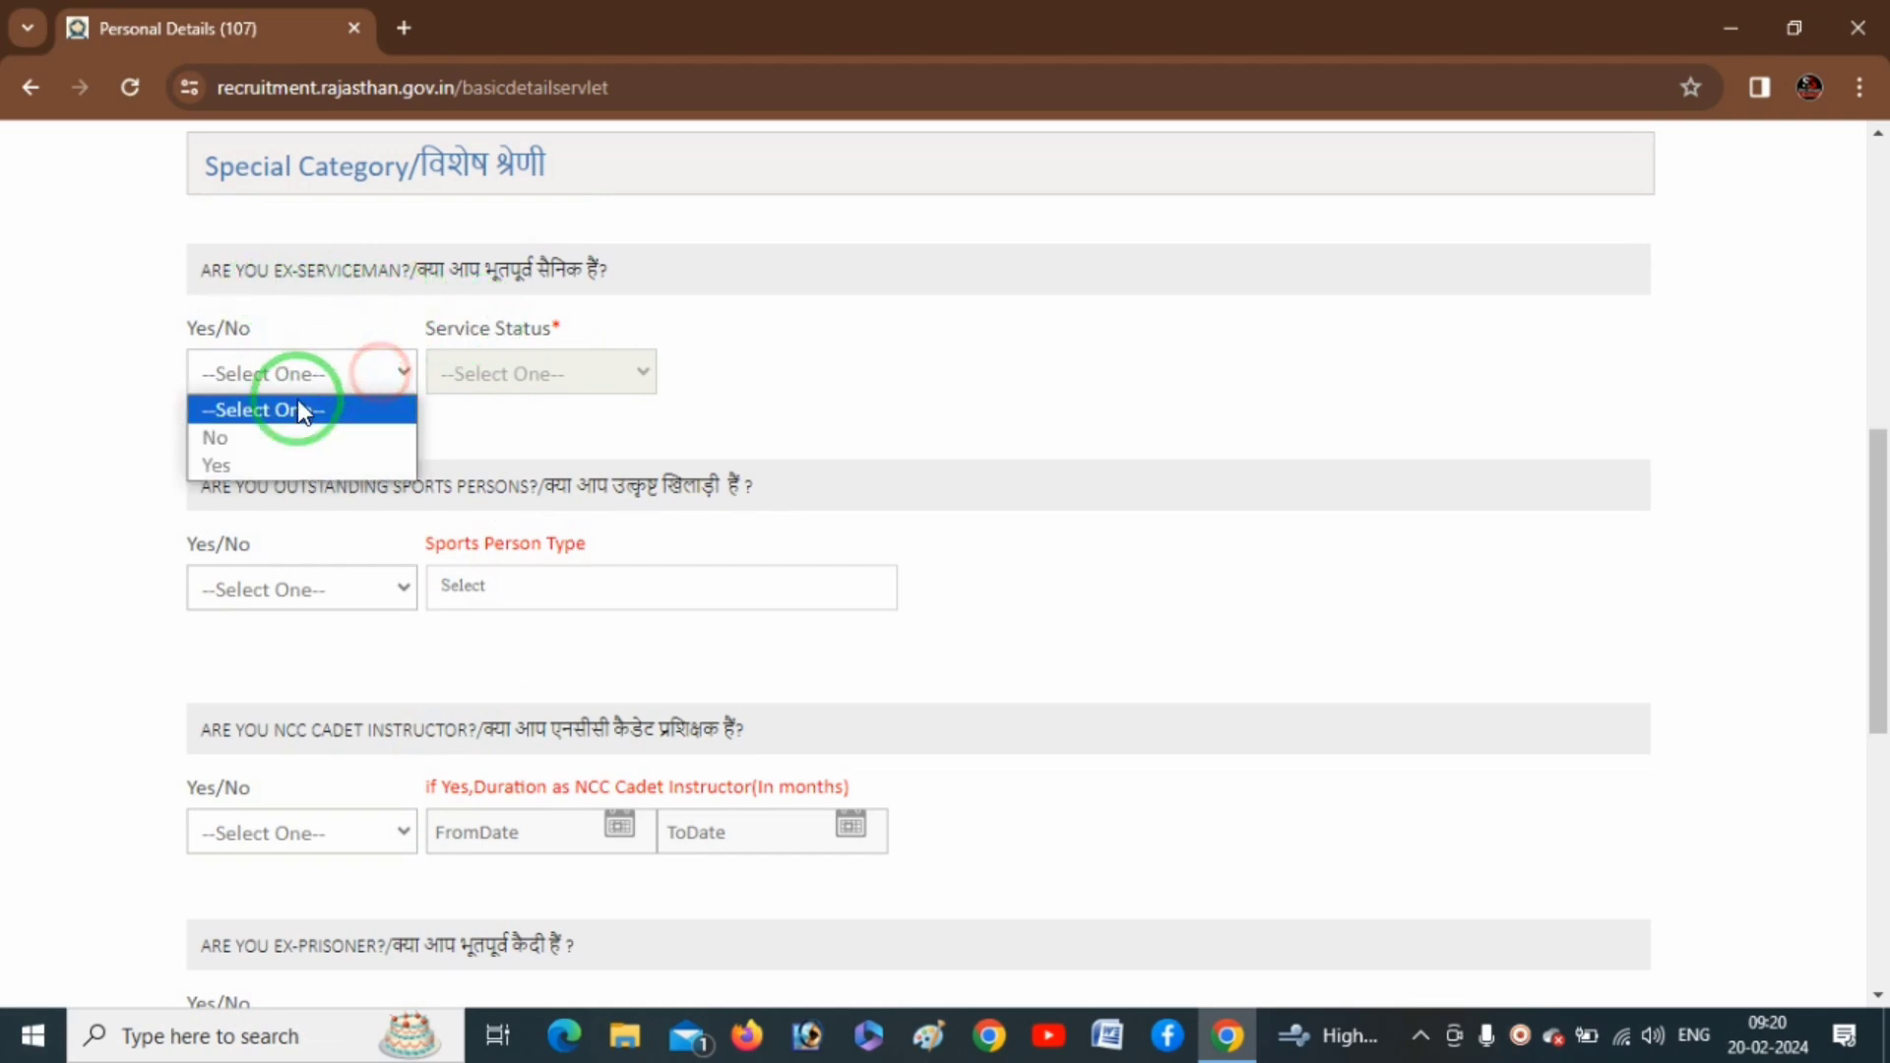
pyautogui.click(264, 464)
pyautogui.click(553, 376)
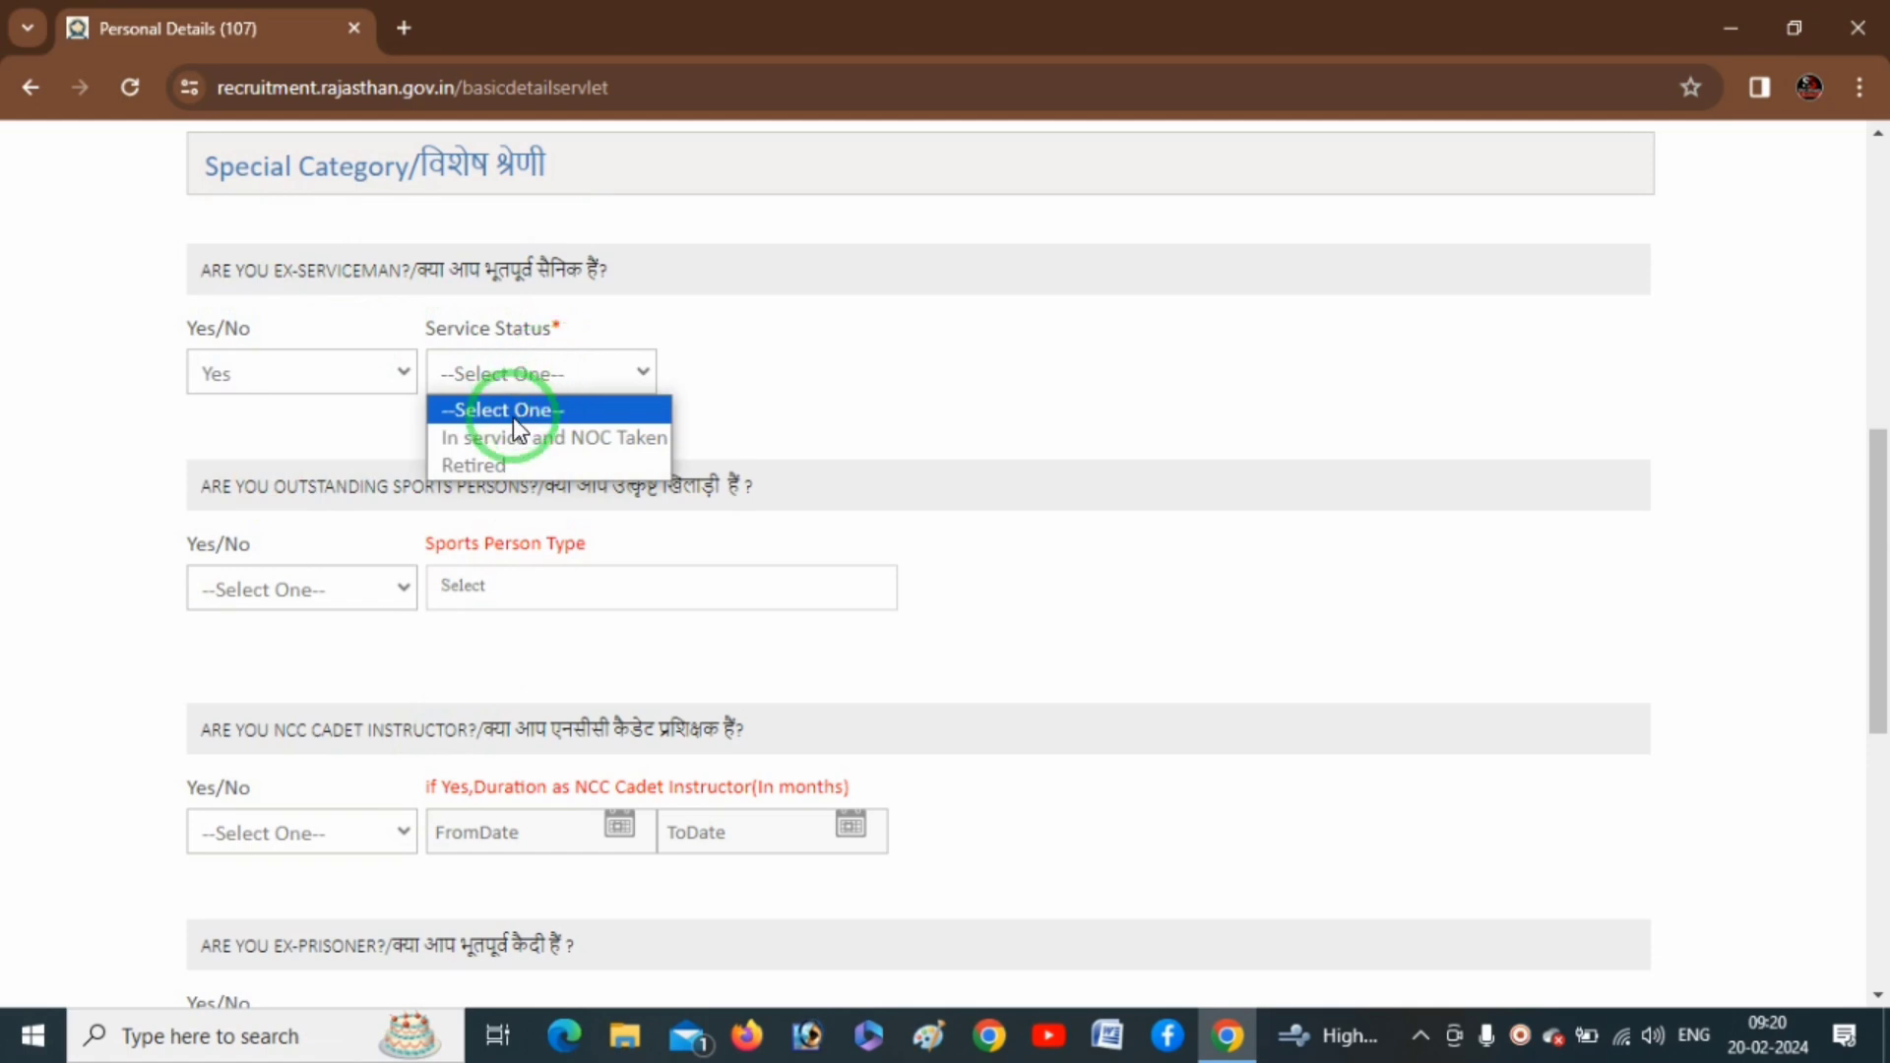
# - Set the ex-serviceman answer to No
pyautogui.click(305, 368)
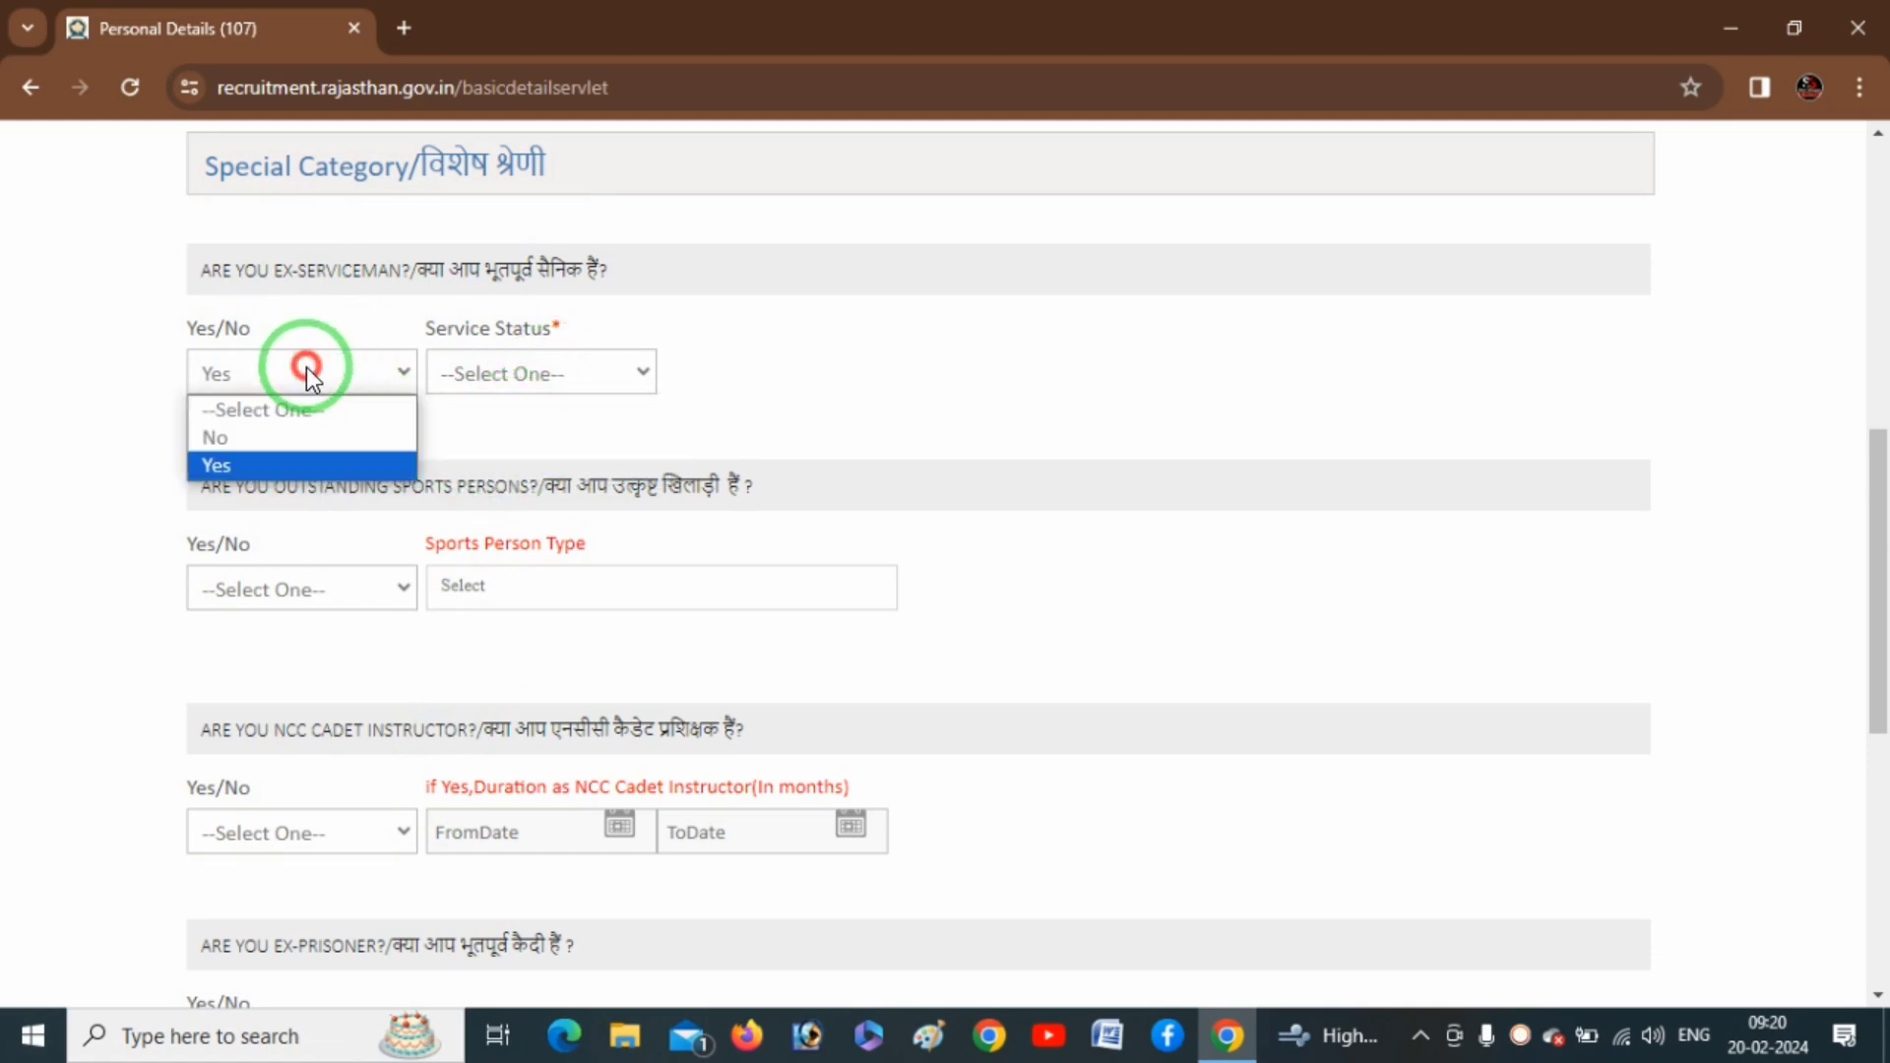
pyautogui.click(240, 439)
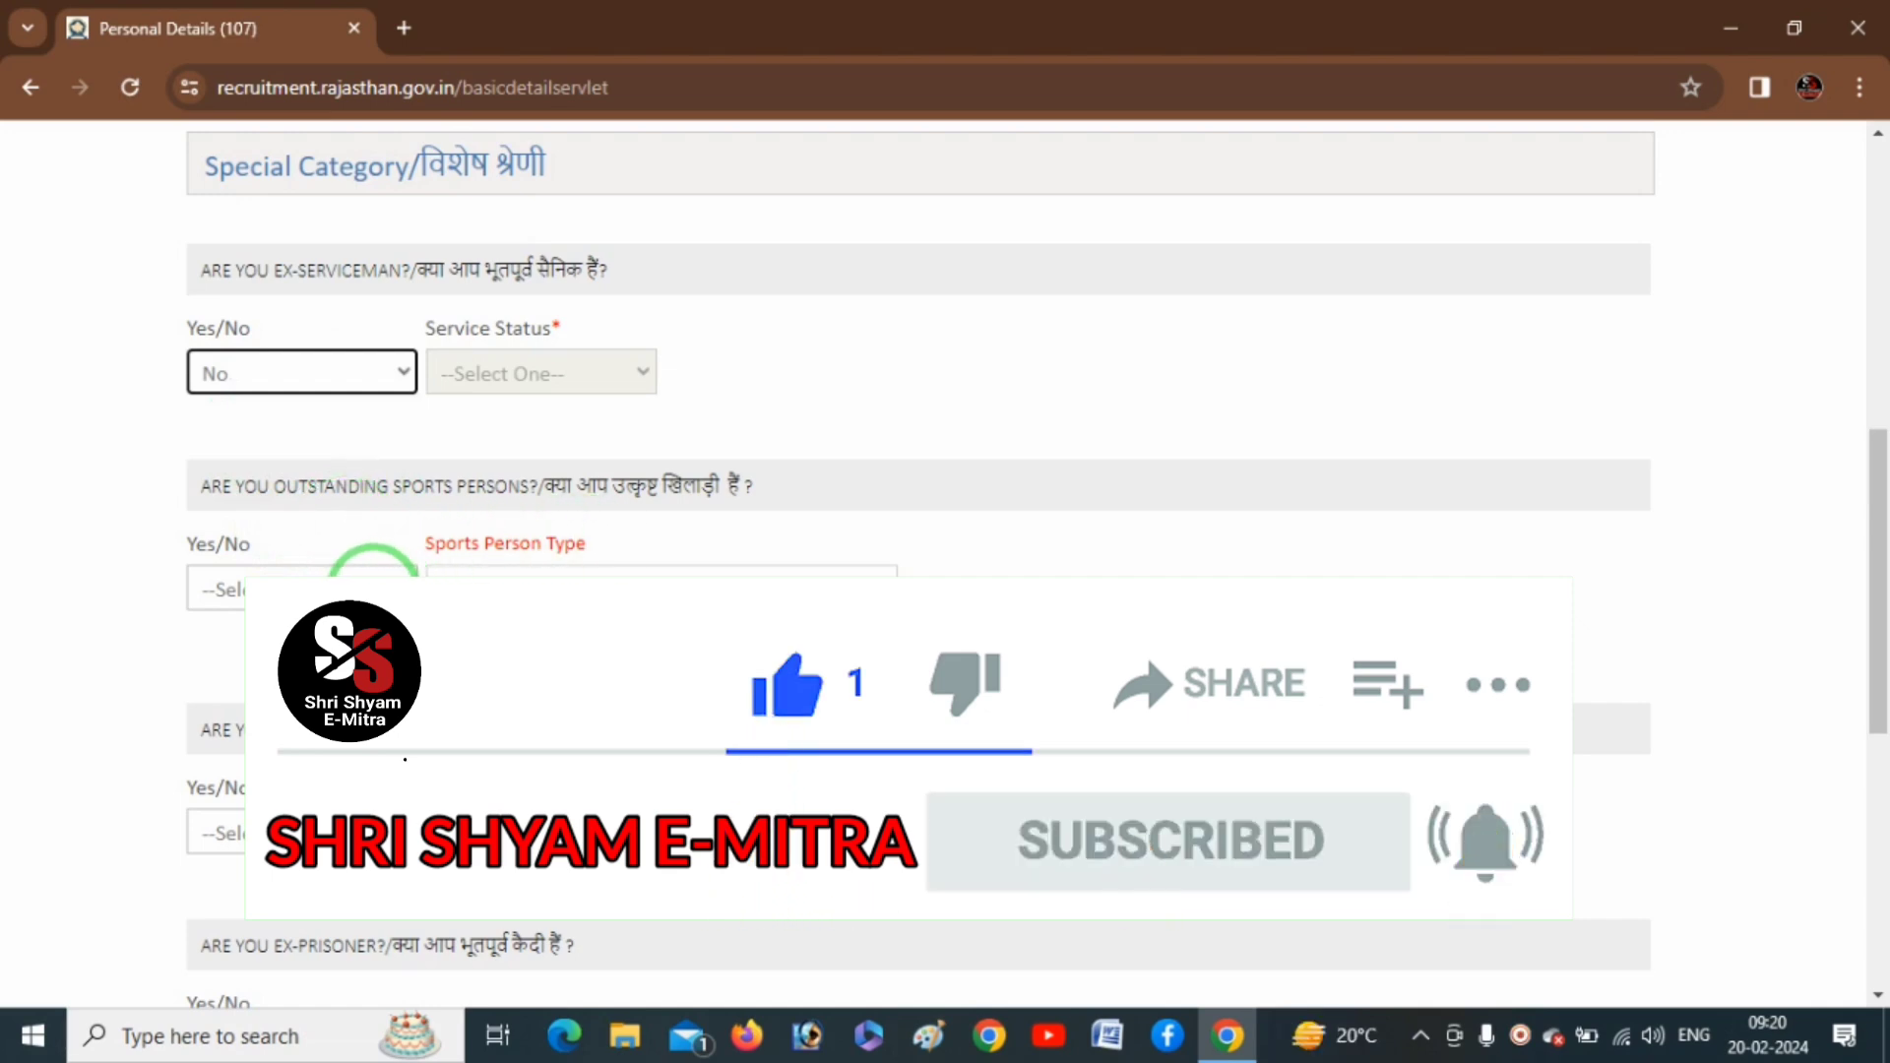
# - Set the outstanding sports person answer to Yes and examine the selectable sports person types
pyautogui.click(339, 587)
pyautogui.click(215, 680)
pyautogui.click(483, 590)
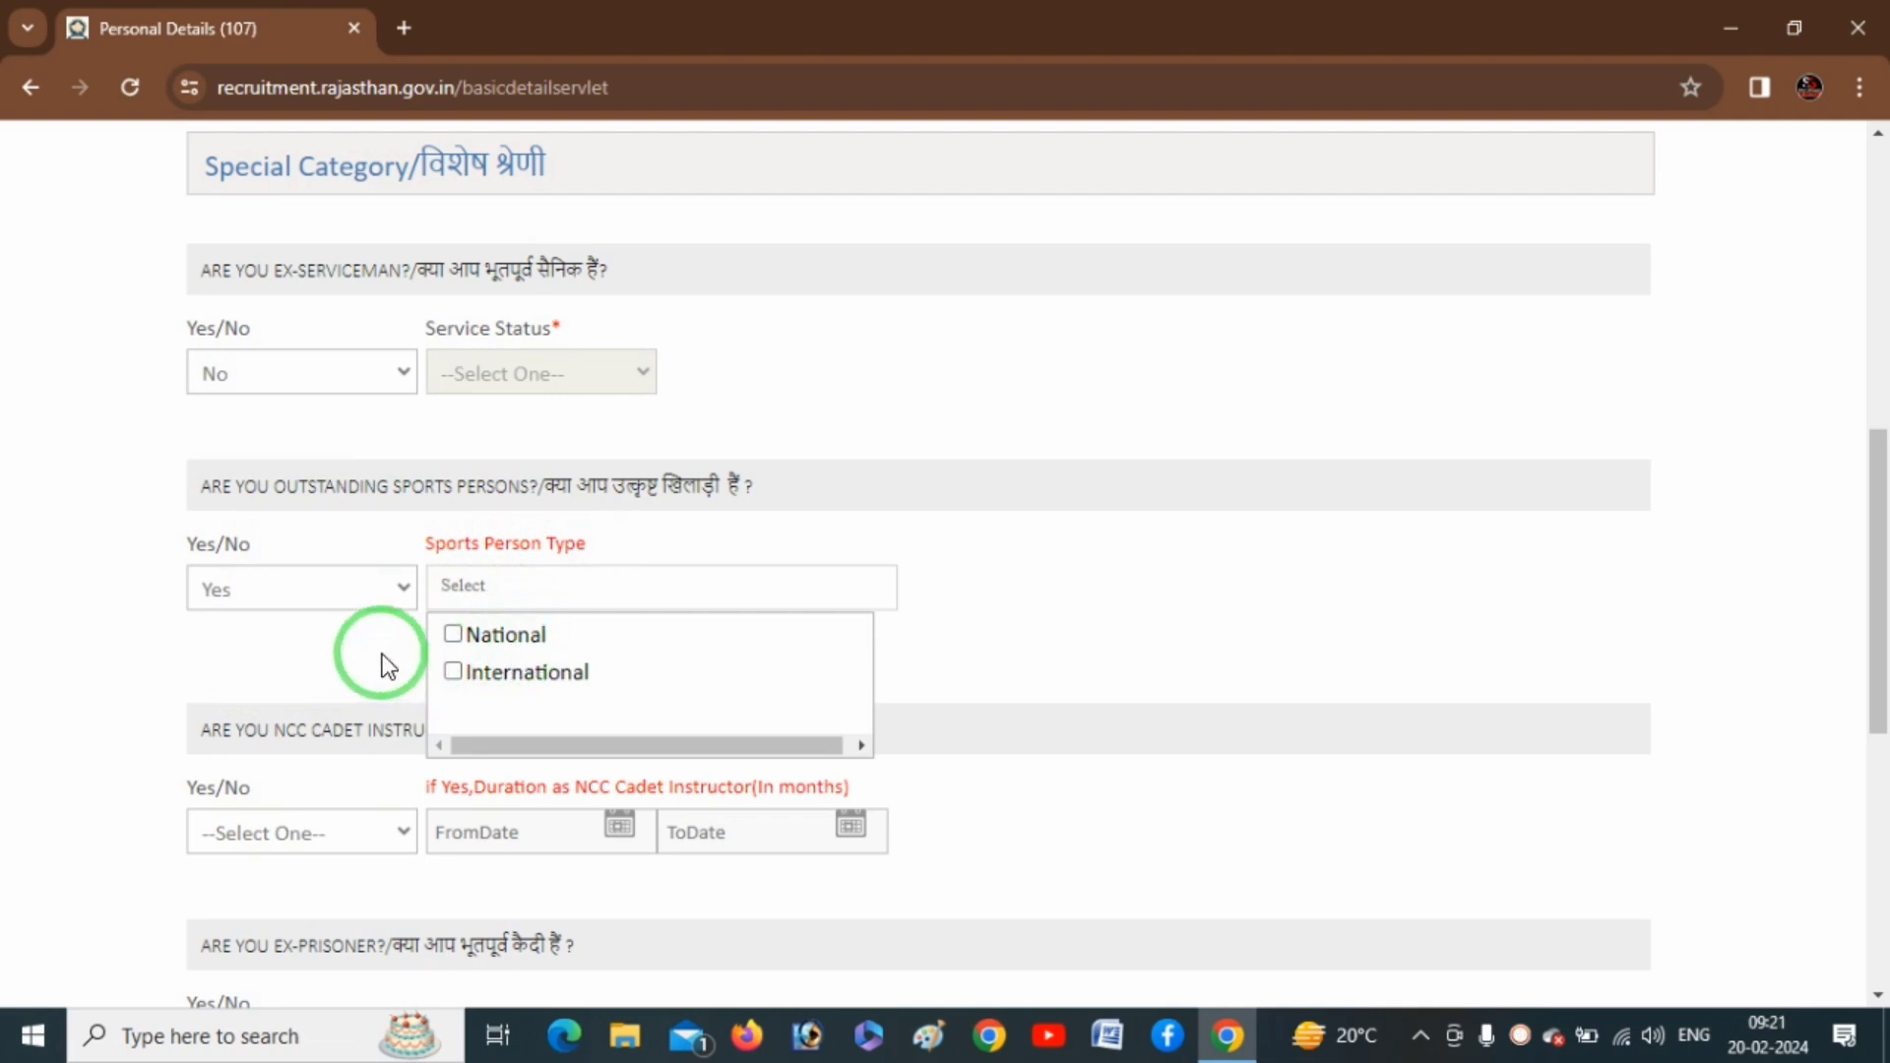
pyautogui.click(1023, 581)
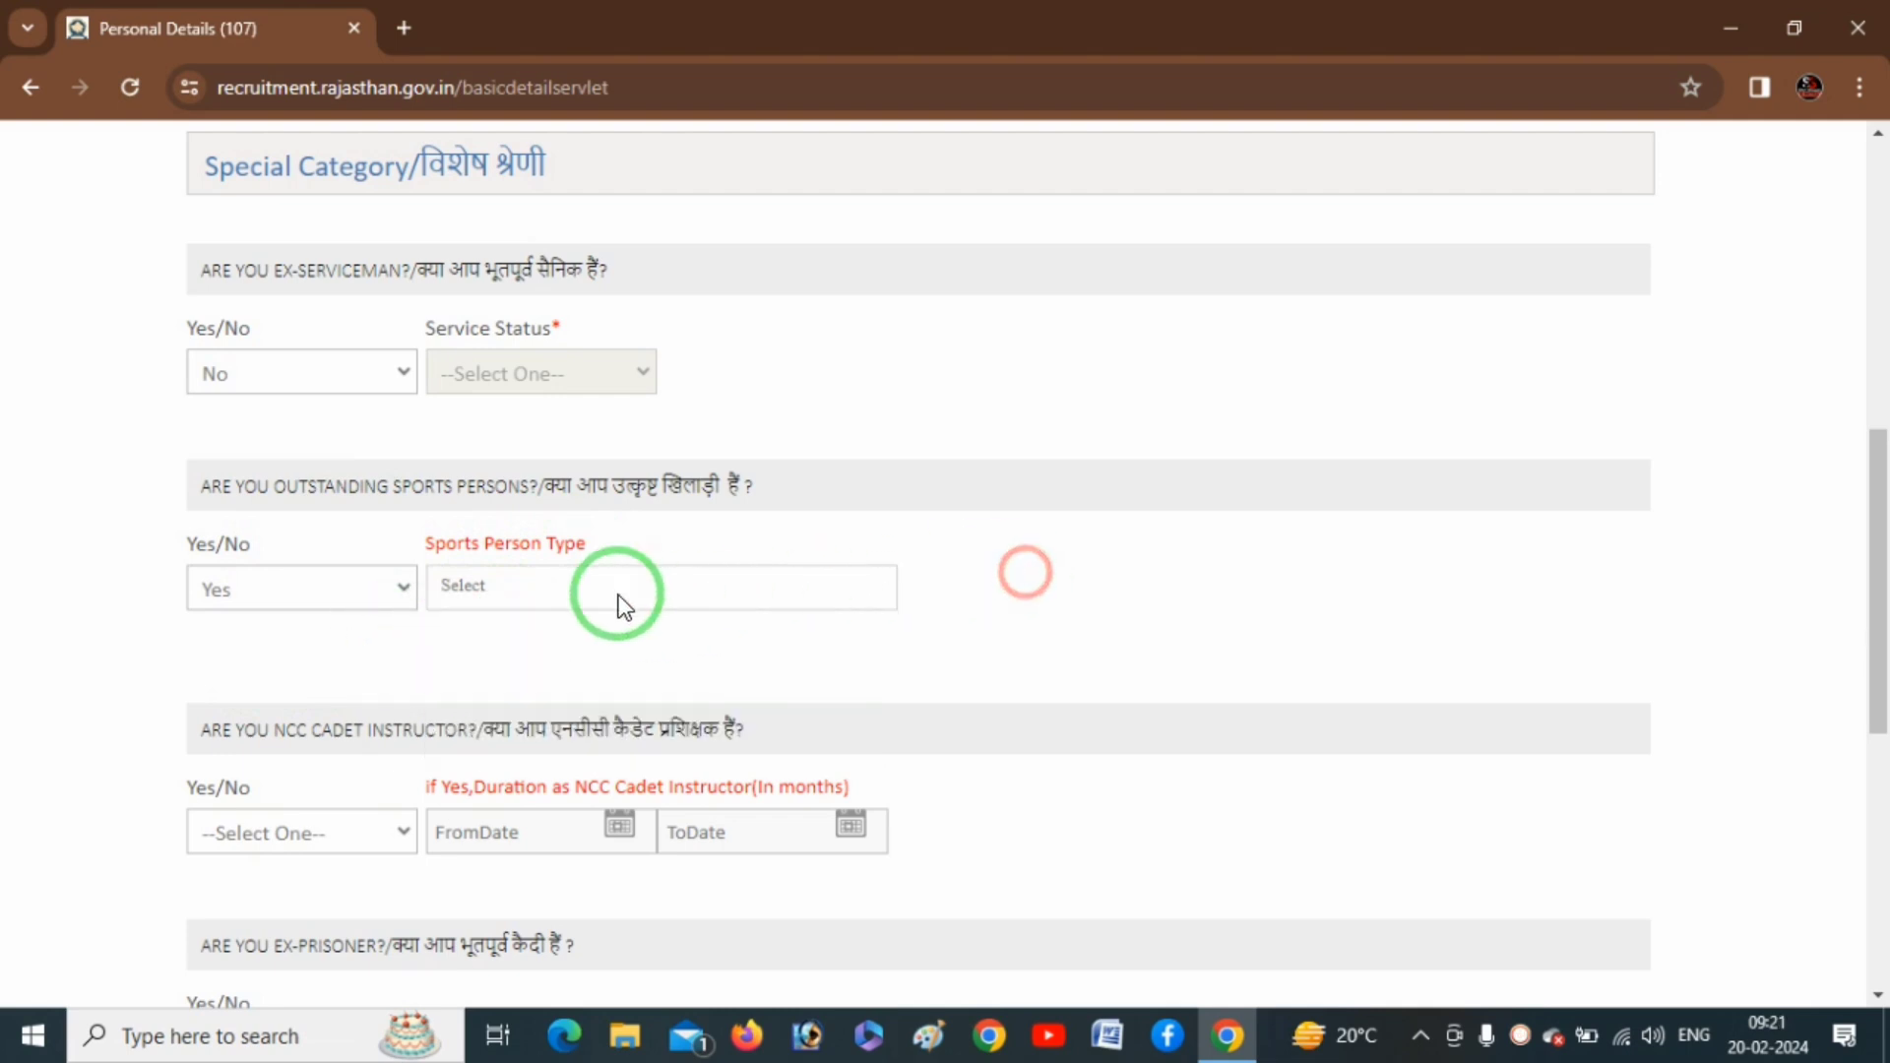
# - Set both the outstanding sports person and the NCC cadet instructor answers to No
pyautogui.click(364, 589)
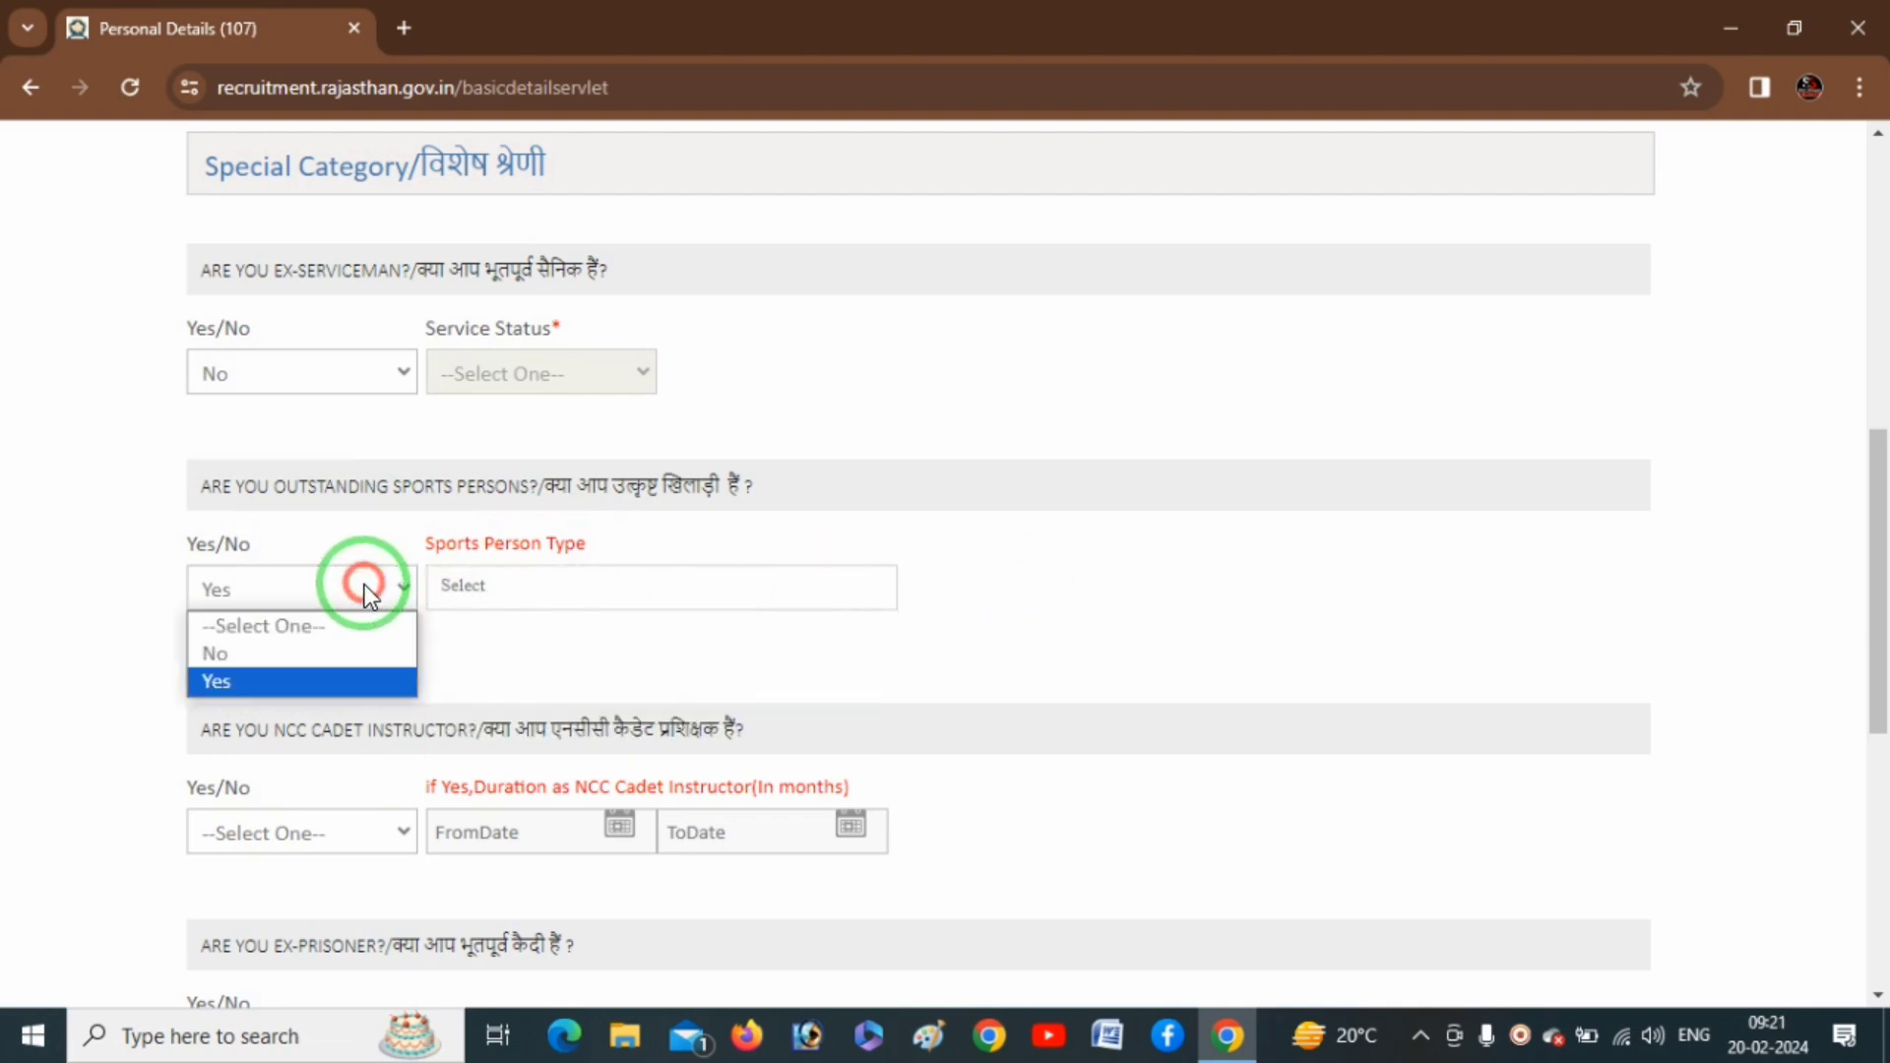
pyautogui.click(268, 654)
pyautogui.scroll(-3, 285, 654)
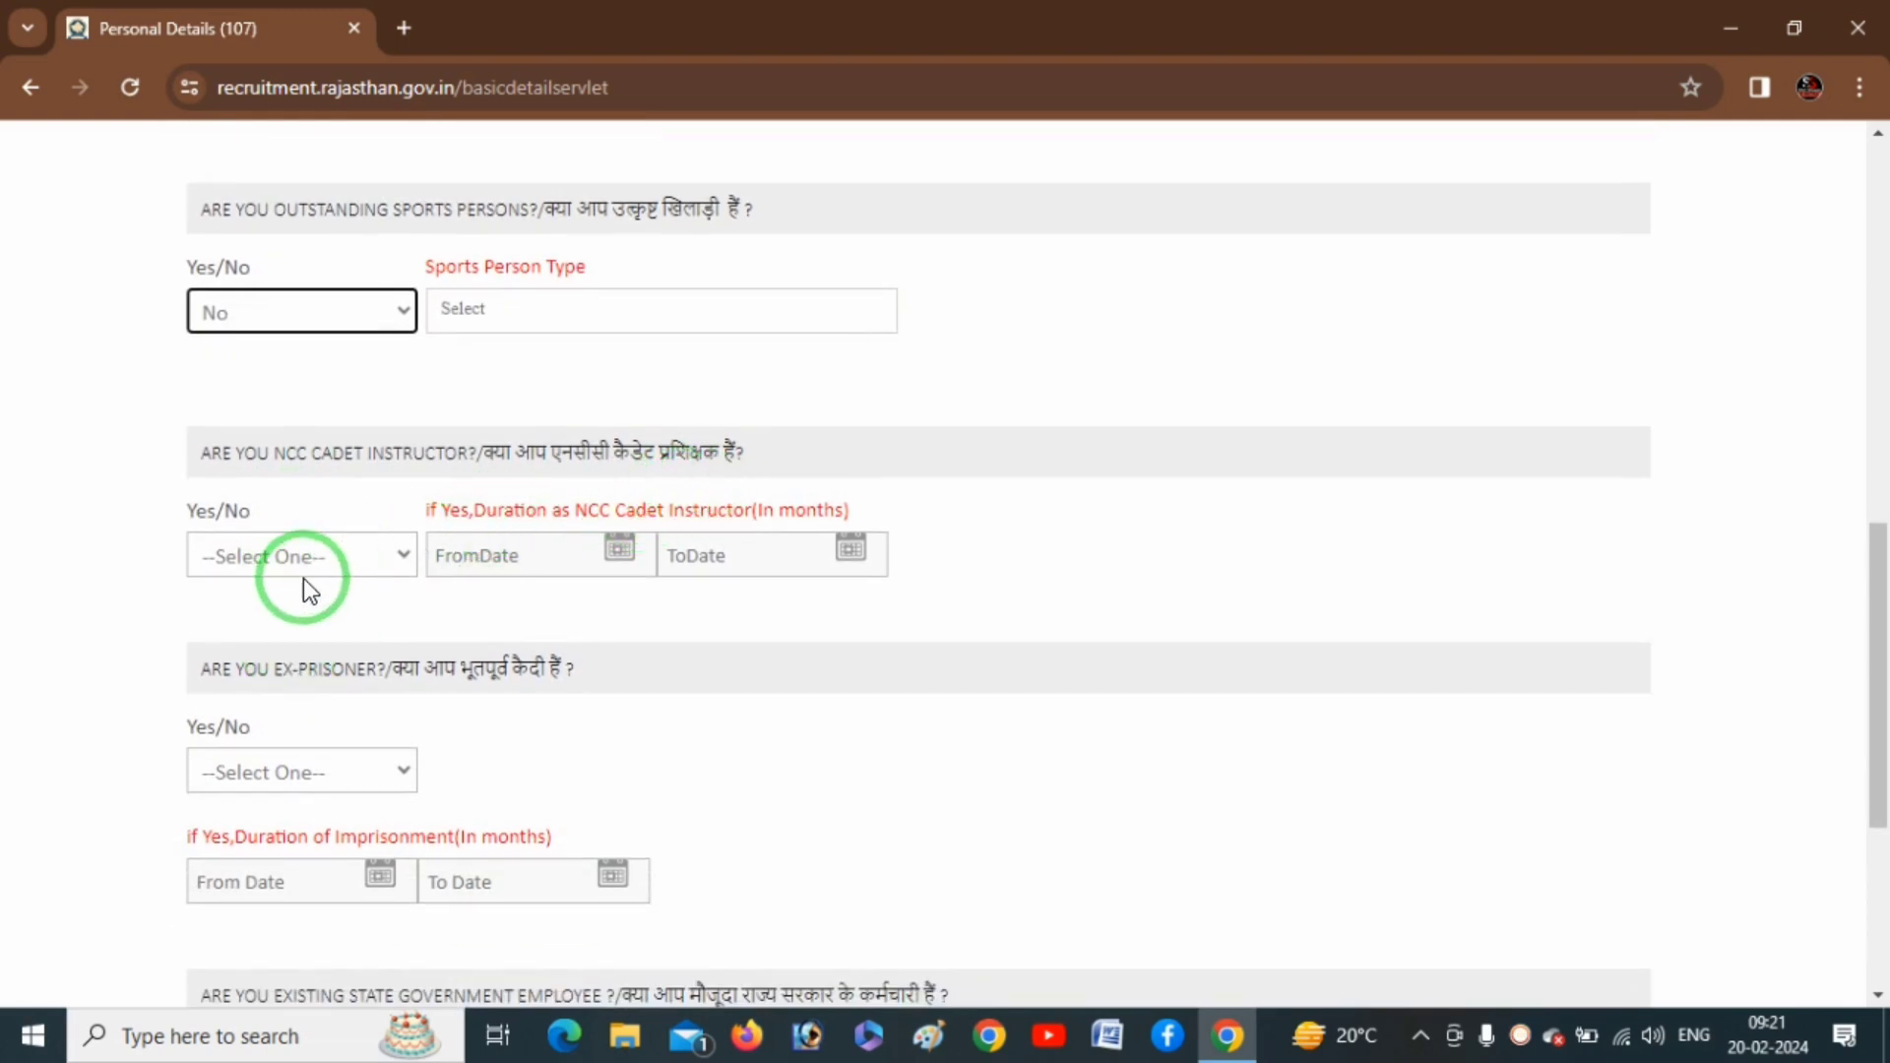
pyautogui.click(351, 556)
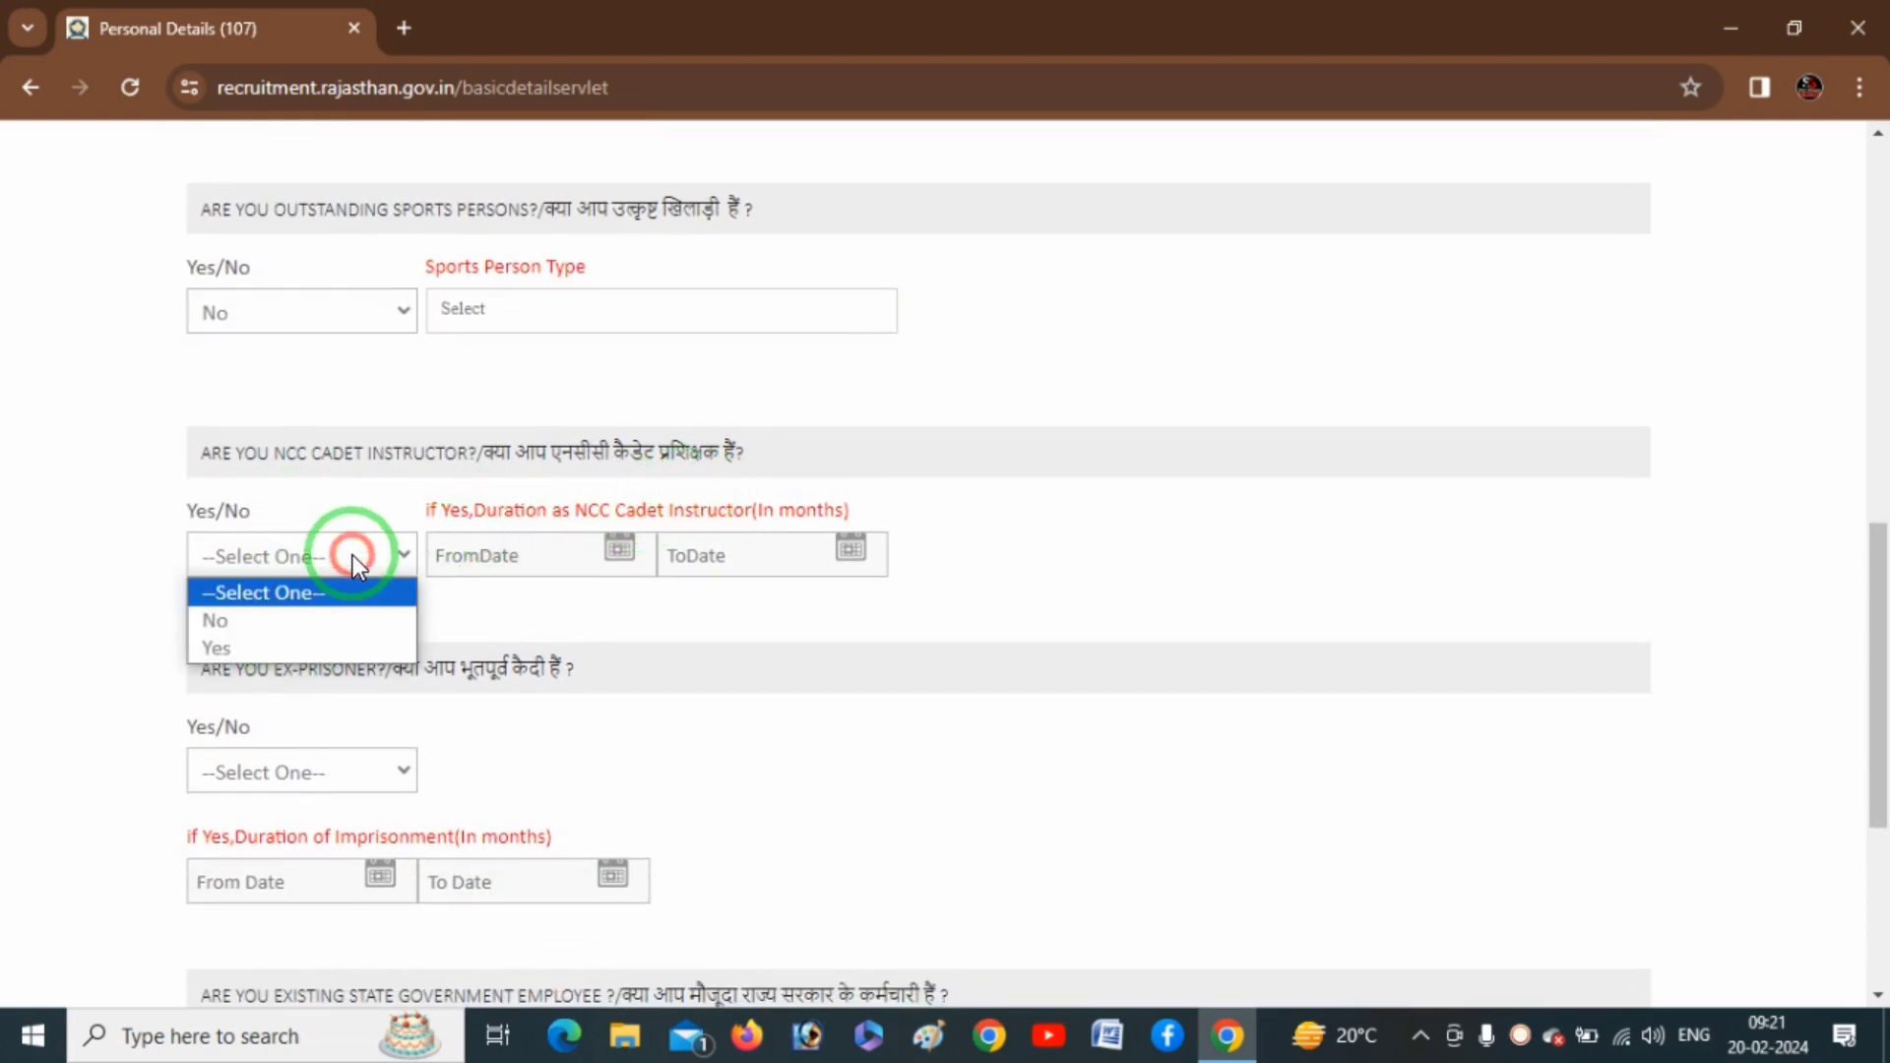
pyautogui.click(269, 624)
# - Set the ex-prisoner answer to No
pyautogui.scroll(-3, 434, 620)
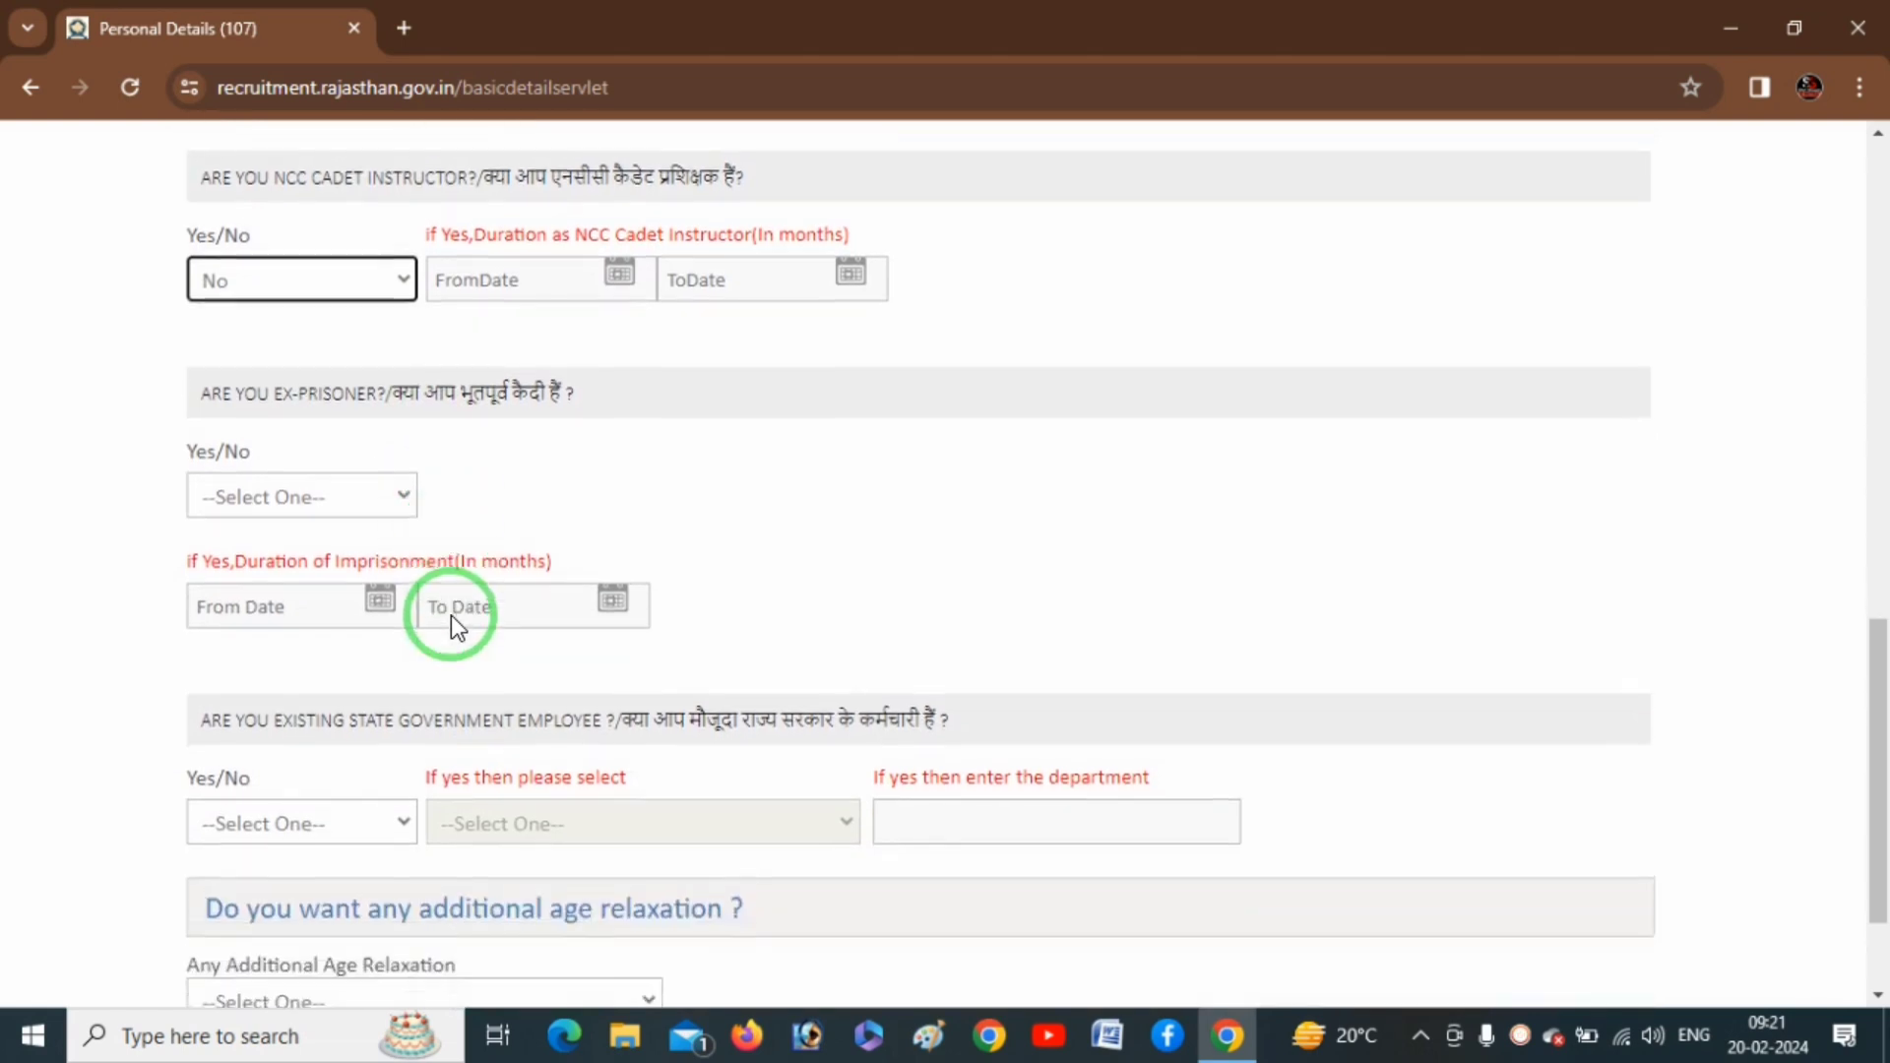
pyautogui.click(371, 493)
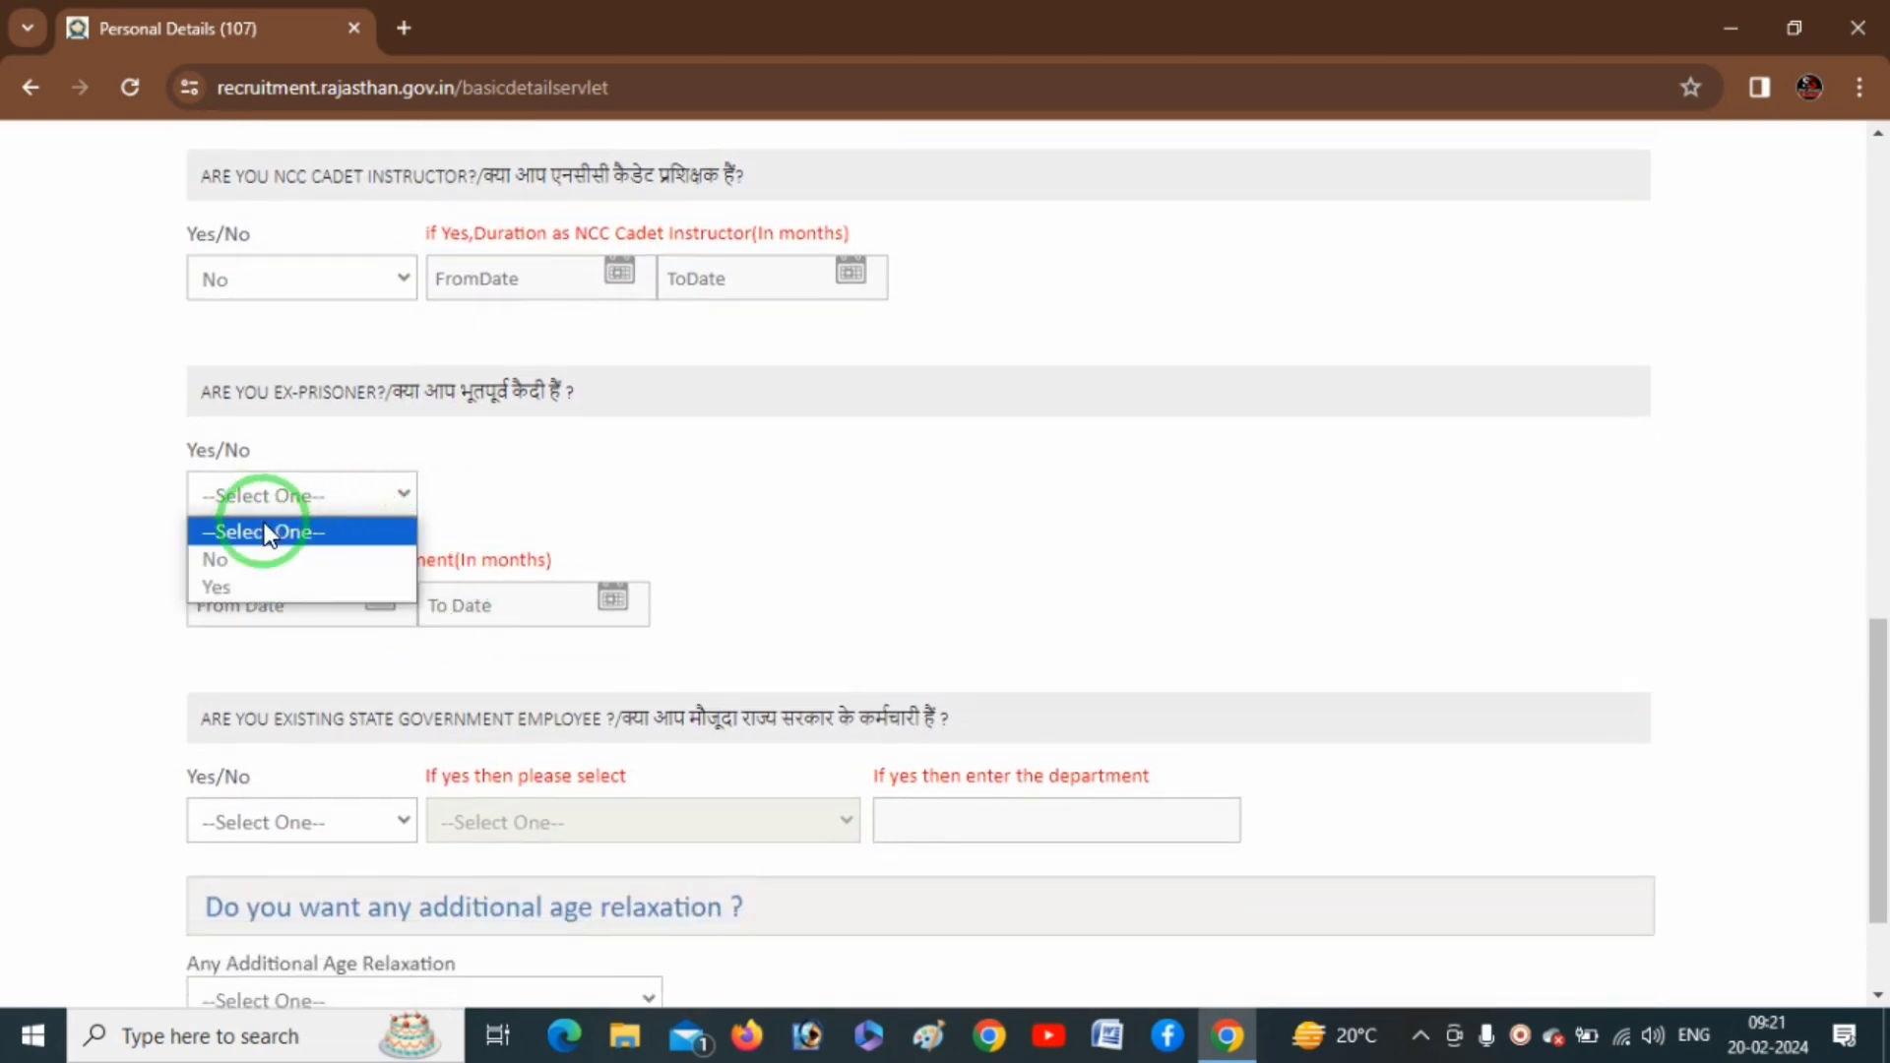
pyautogui.click(246, 561)
# - Set the existing state government employee answer to Yes and examine the selectable employee types
pyautogui.scroll(-2, 246, 569)
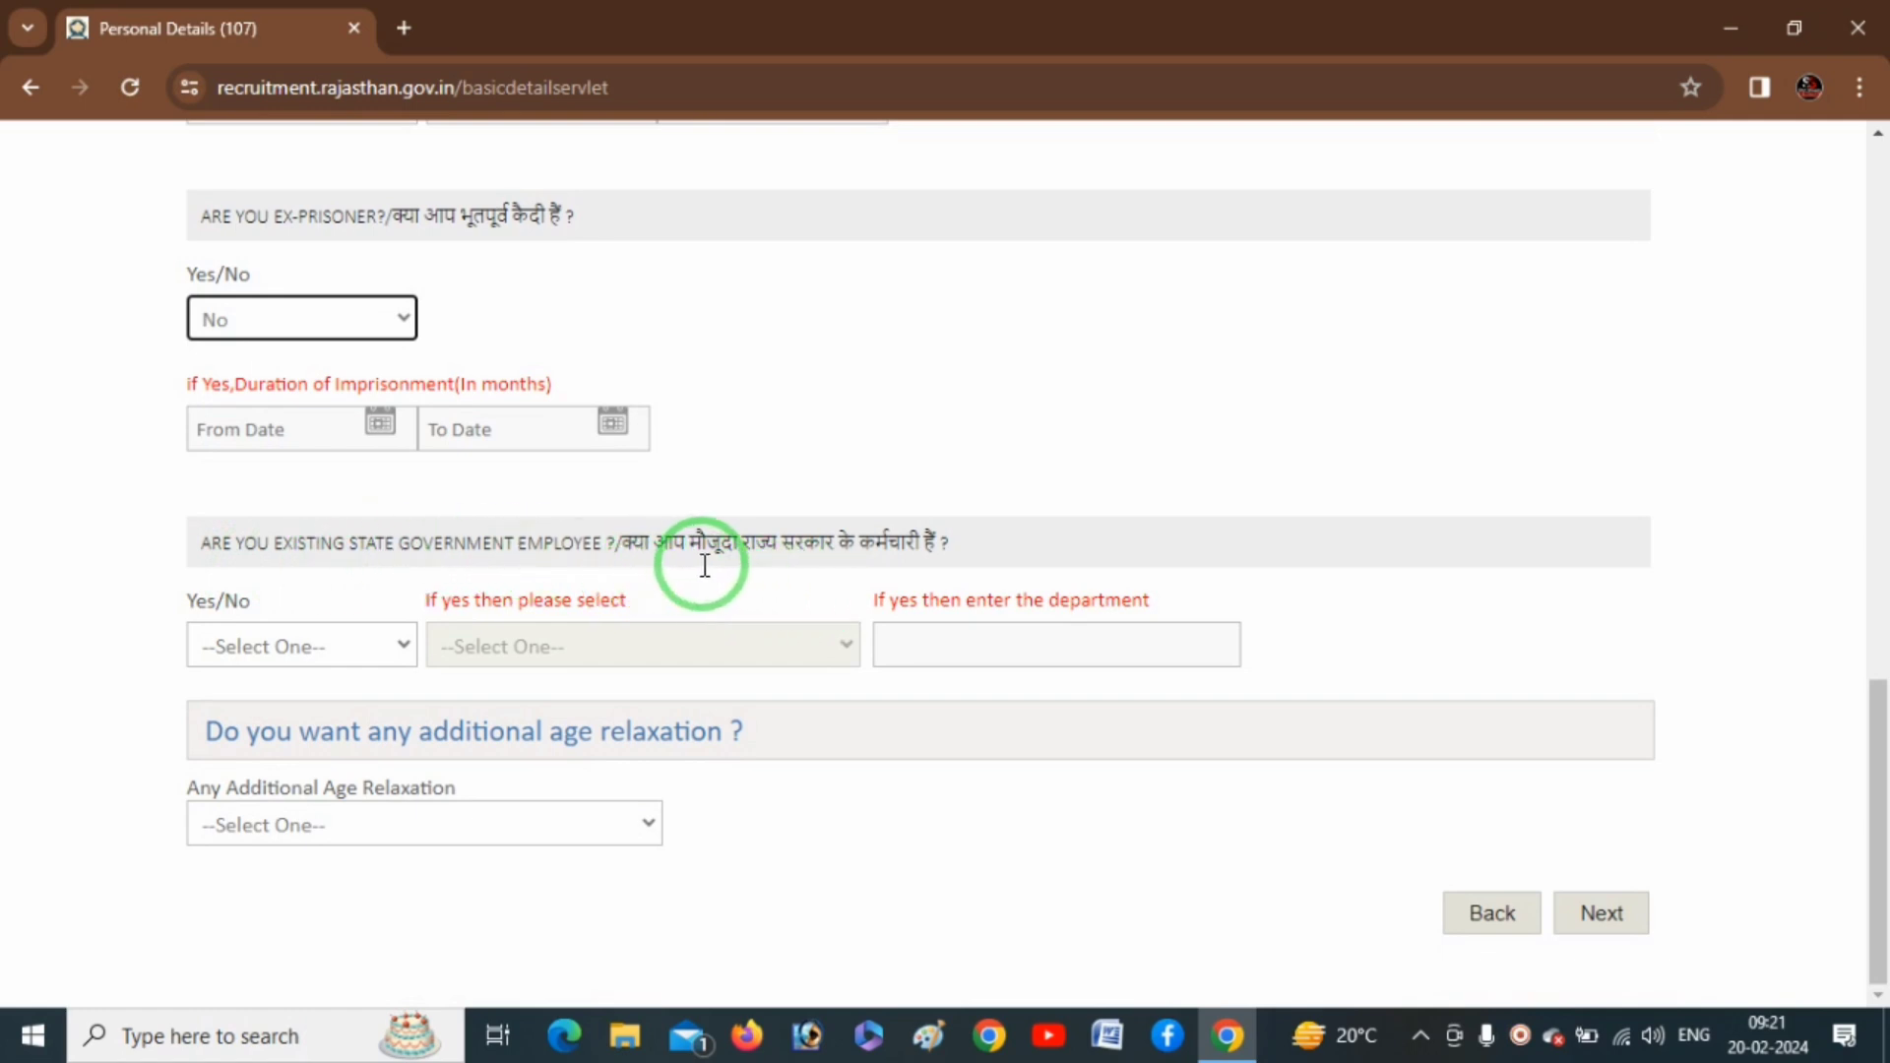
pyautogui.click(333, 640)
pyautogui.click(241, 730)
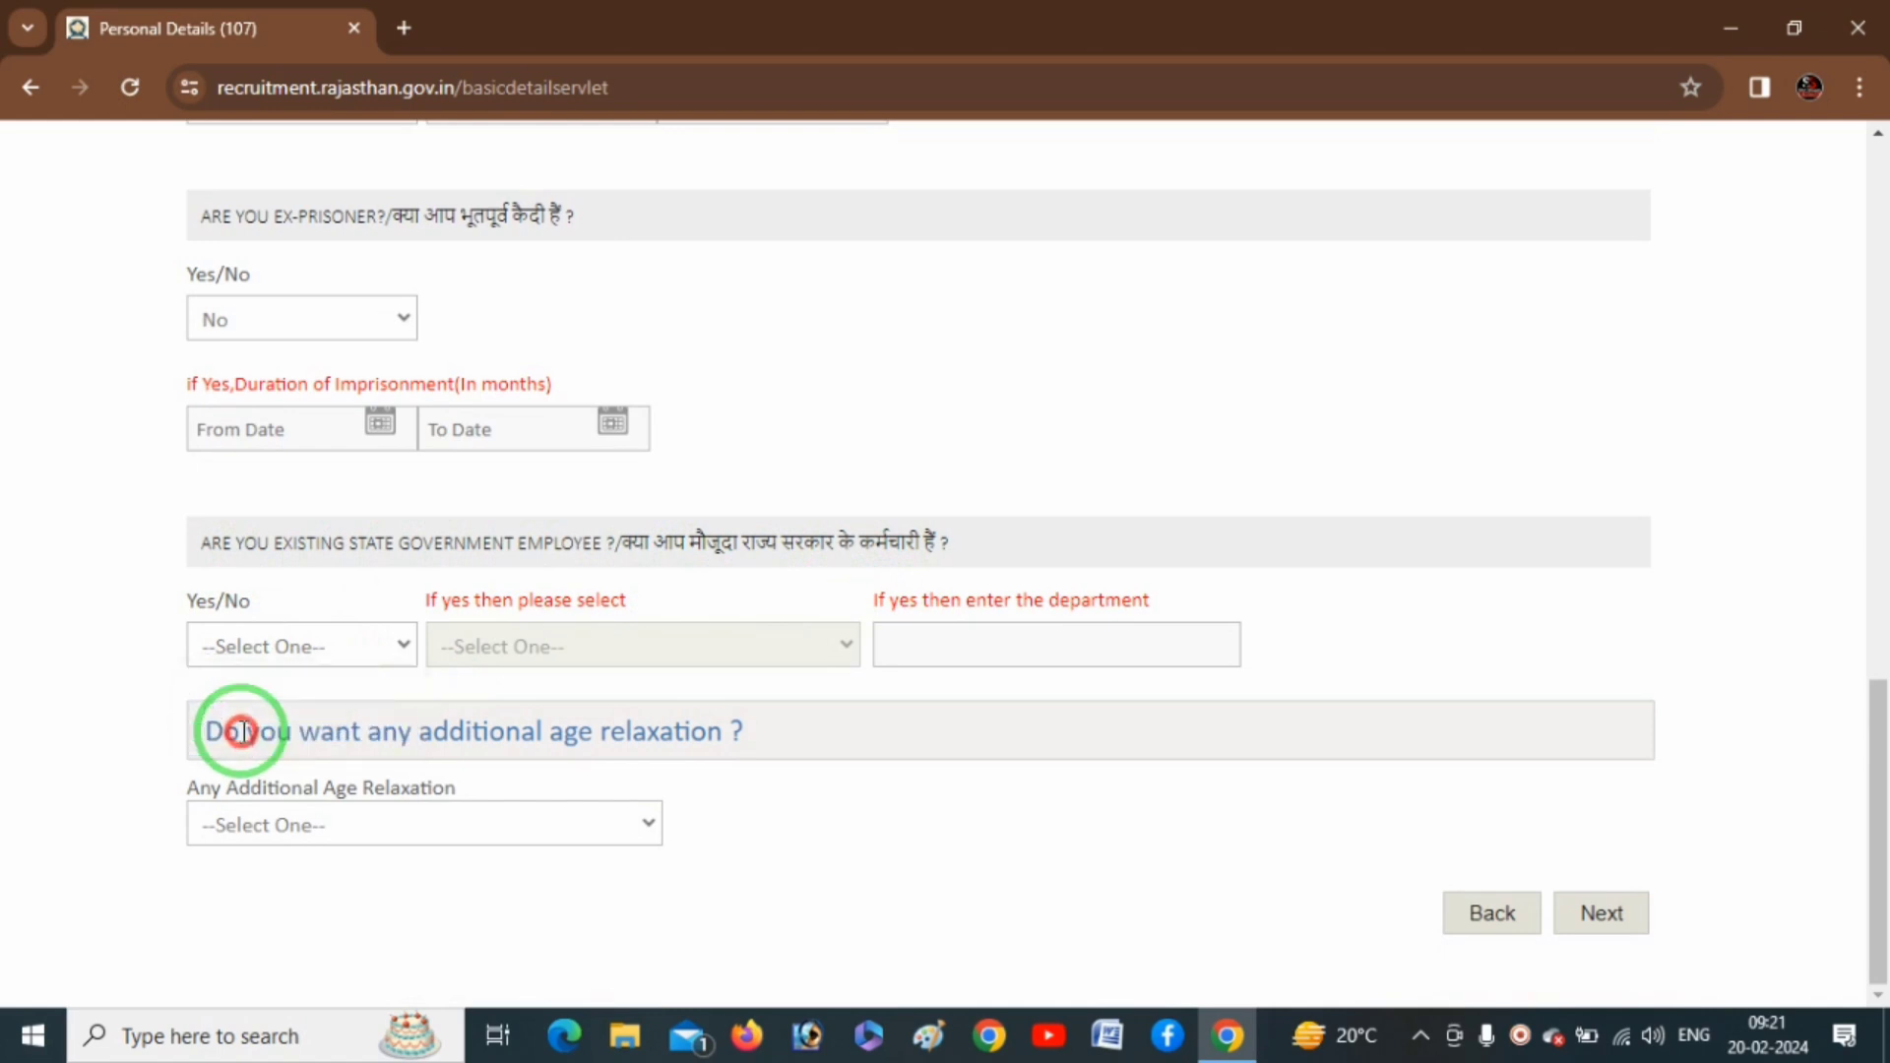
pyautogui.click(634, 652)
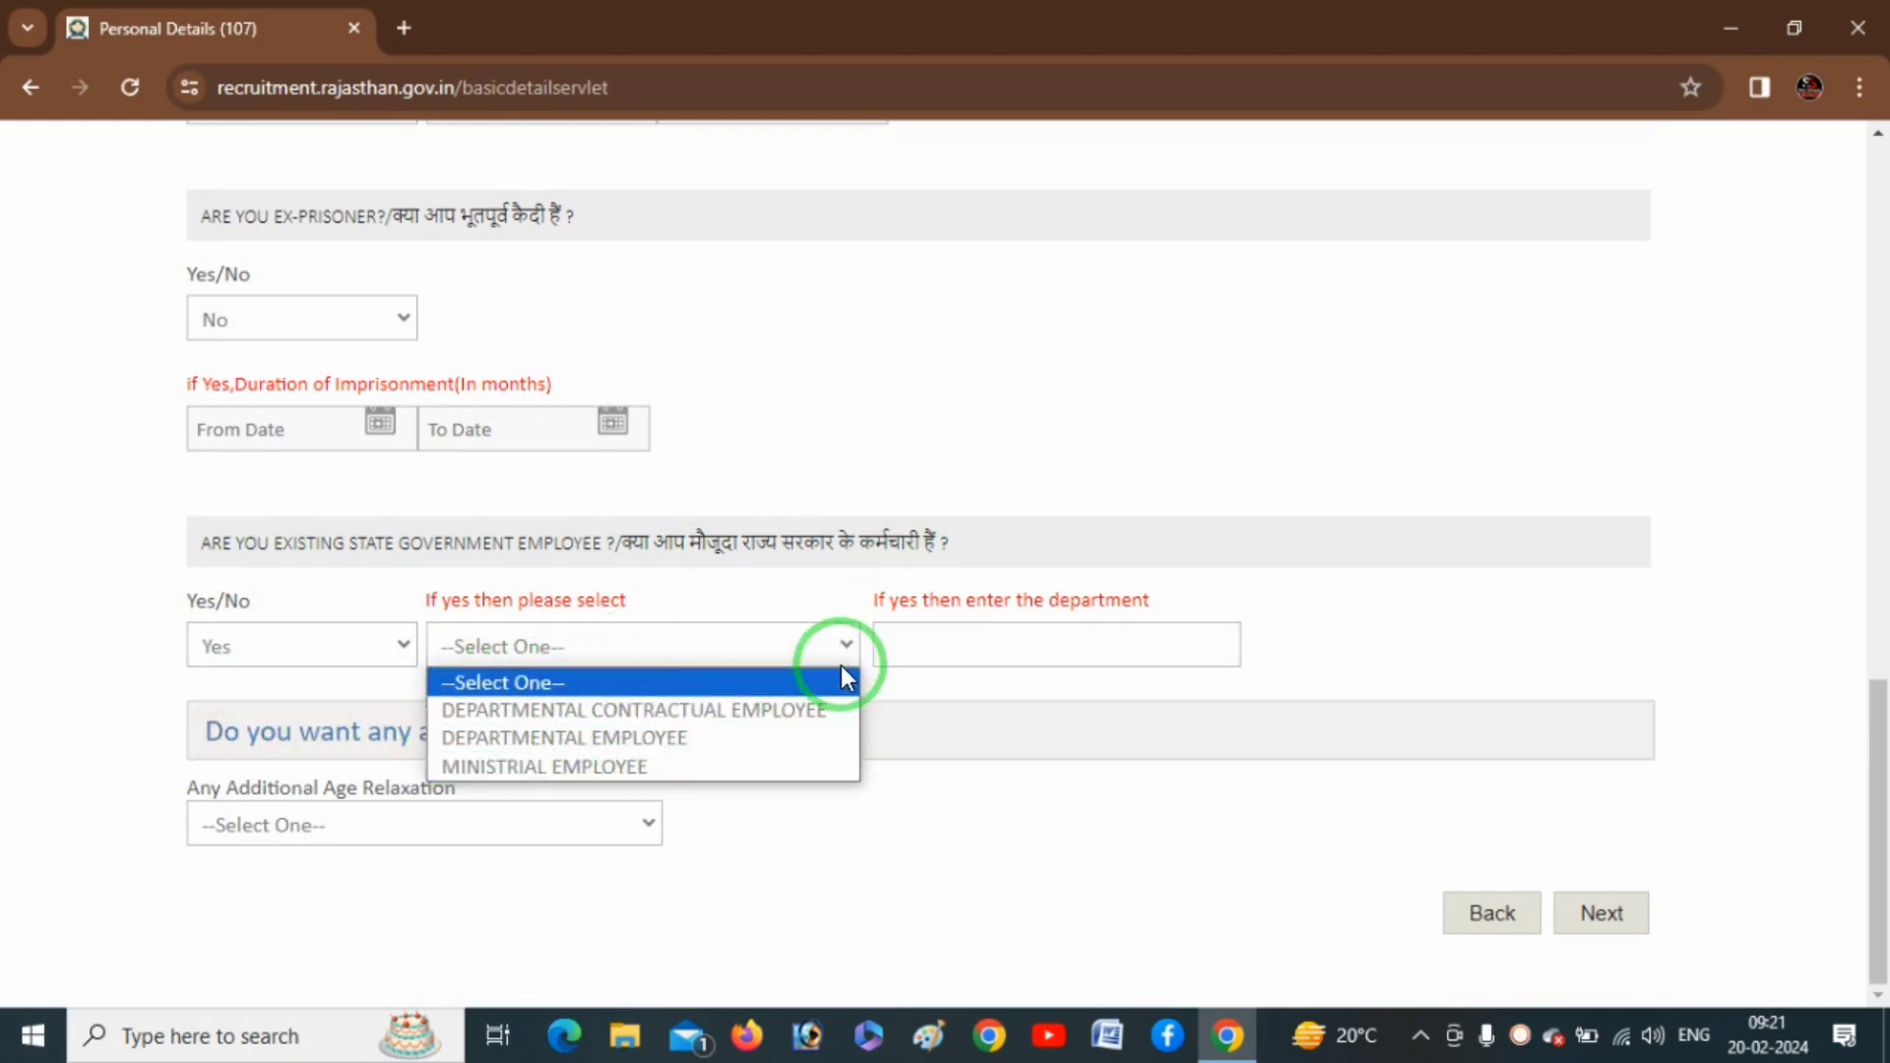
pyautogui.click(1072, 450)
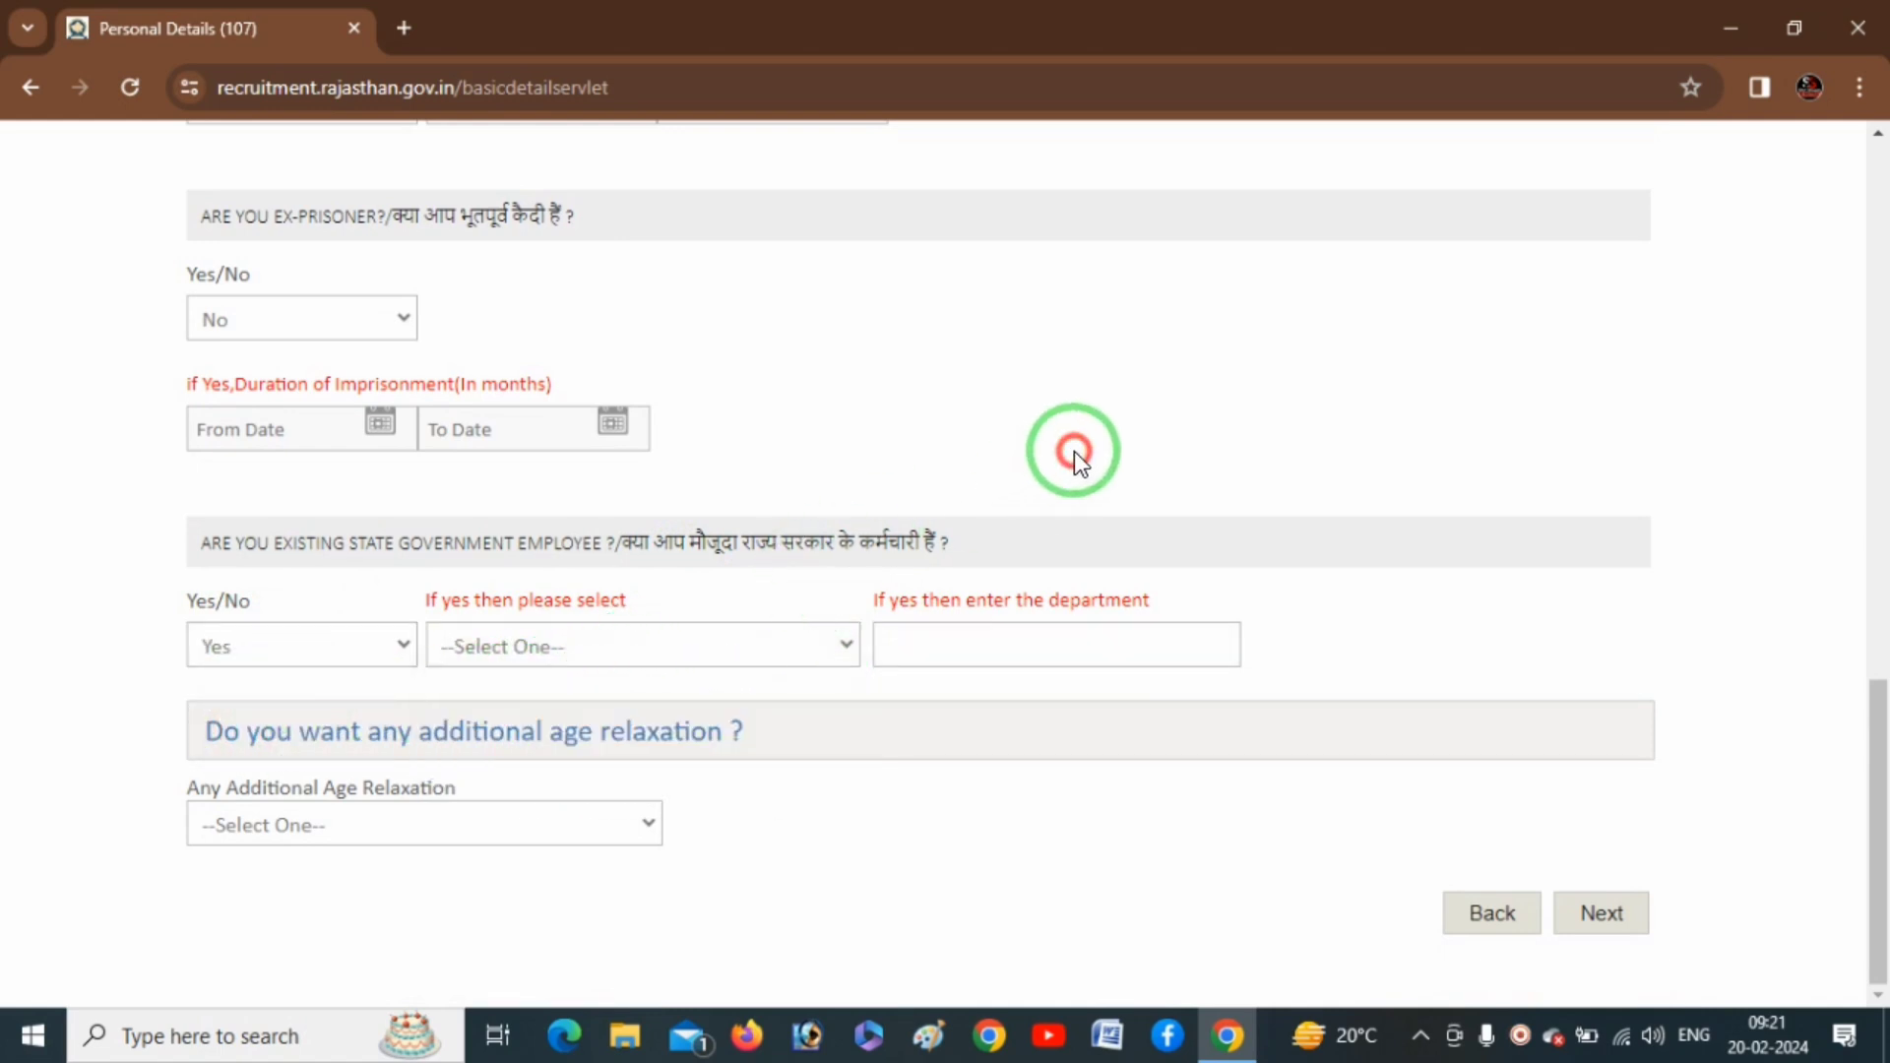
# - Set the existing state government employee answer to No
pyautogui.click(364, 650)
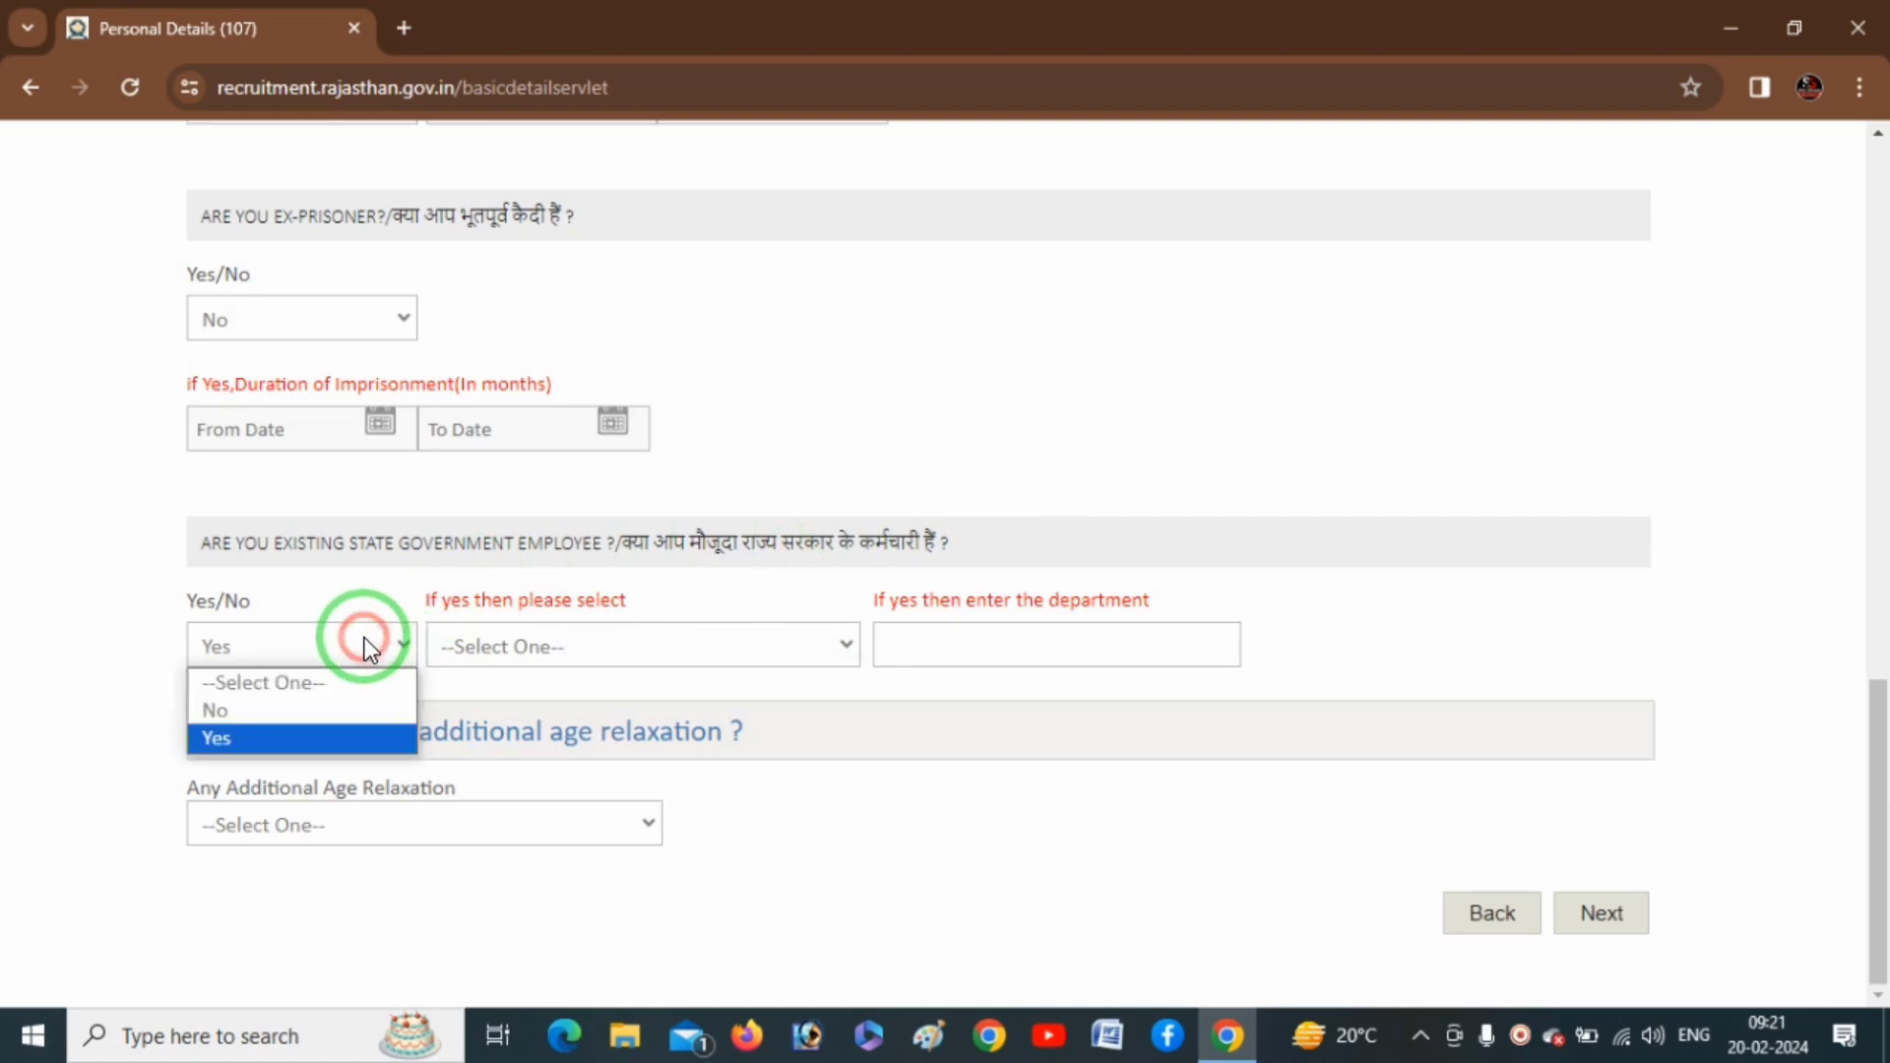
pyautogui.click(262, 711)
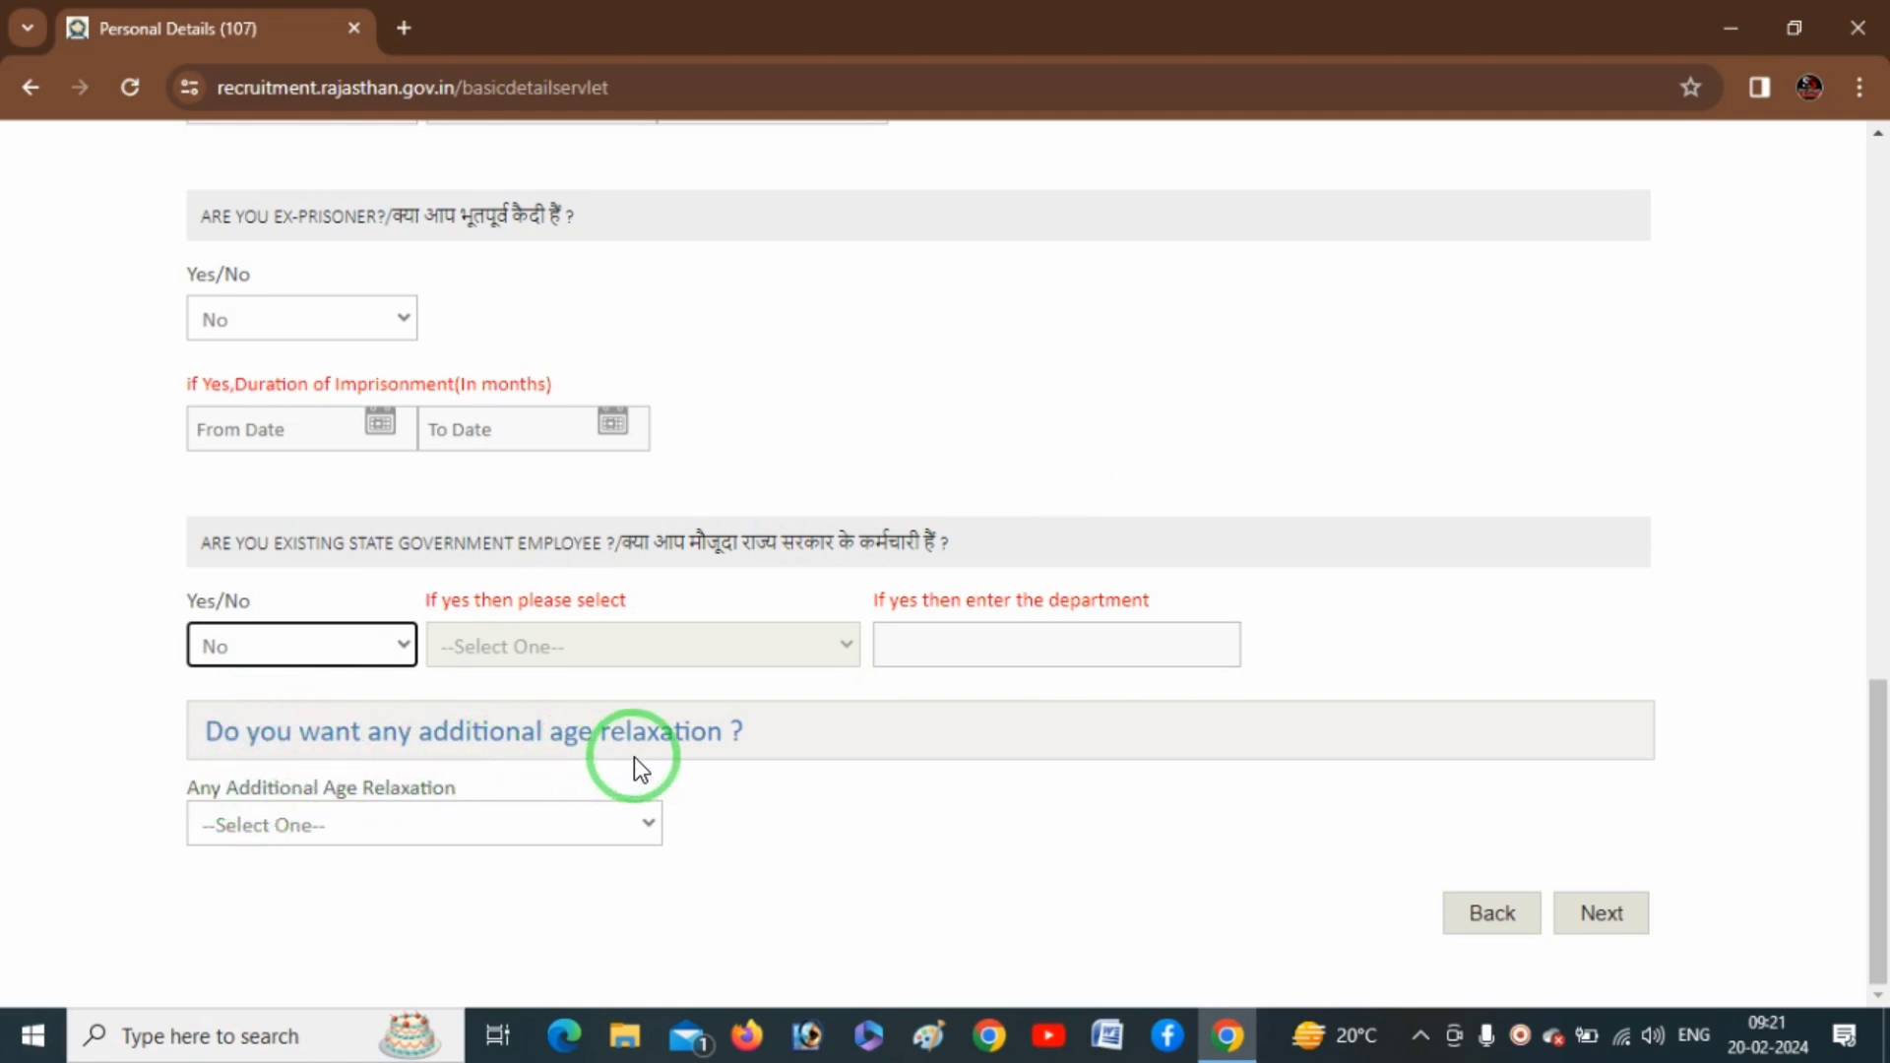
# - Set Any Additional Age Relaxation to NOT APPLICABLE and continue to the Qualification & Experience section
pyautogui.click(567, 840)
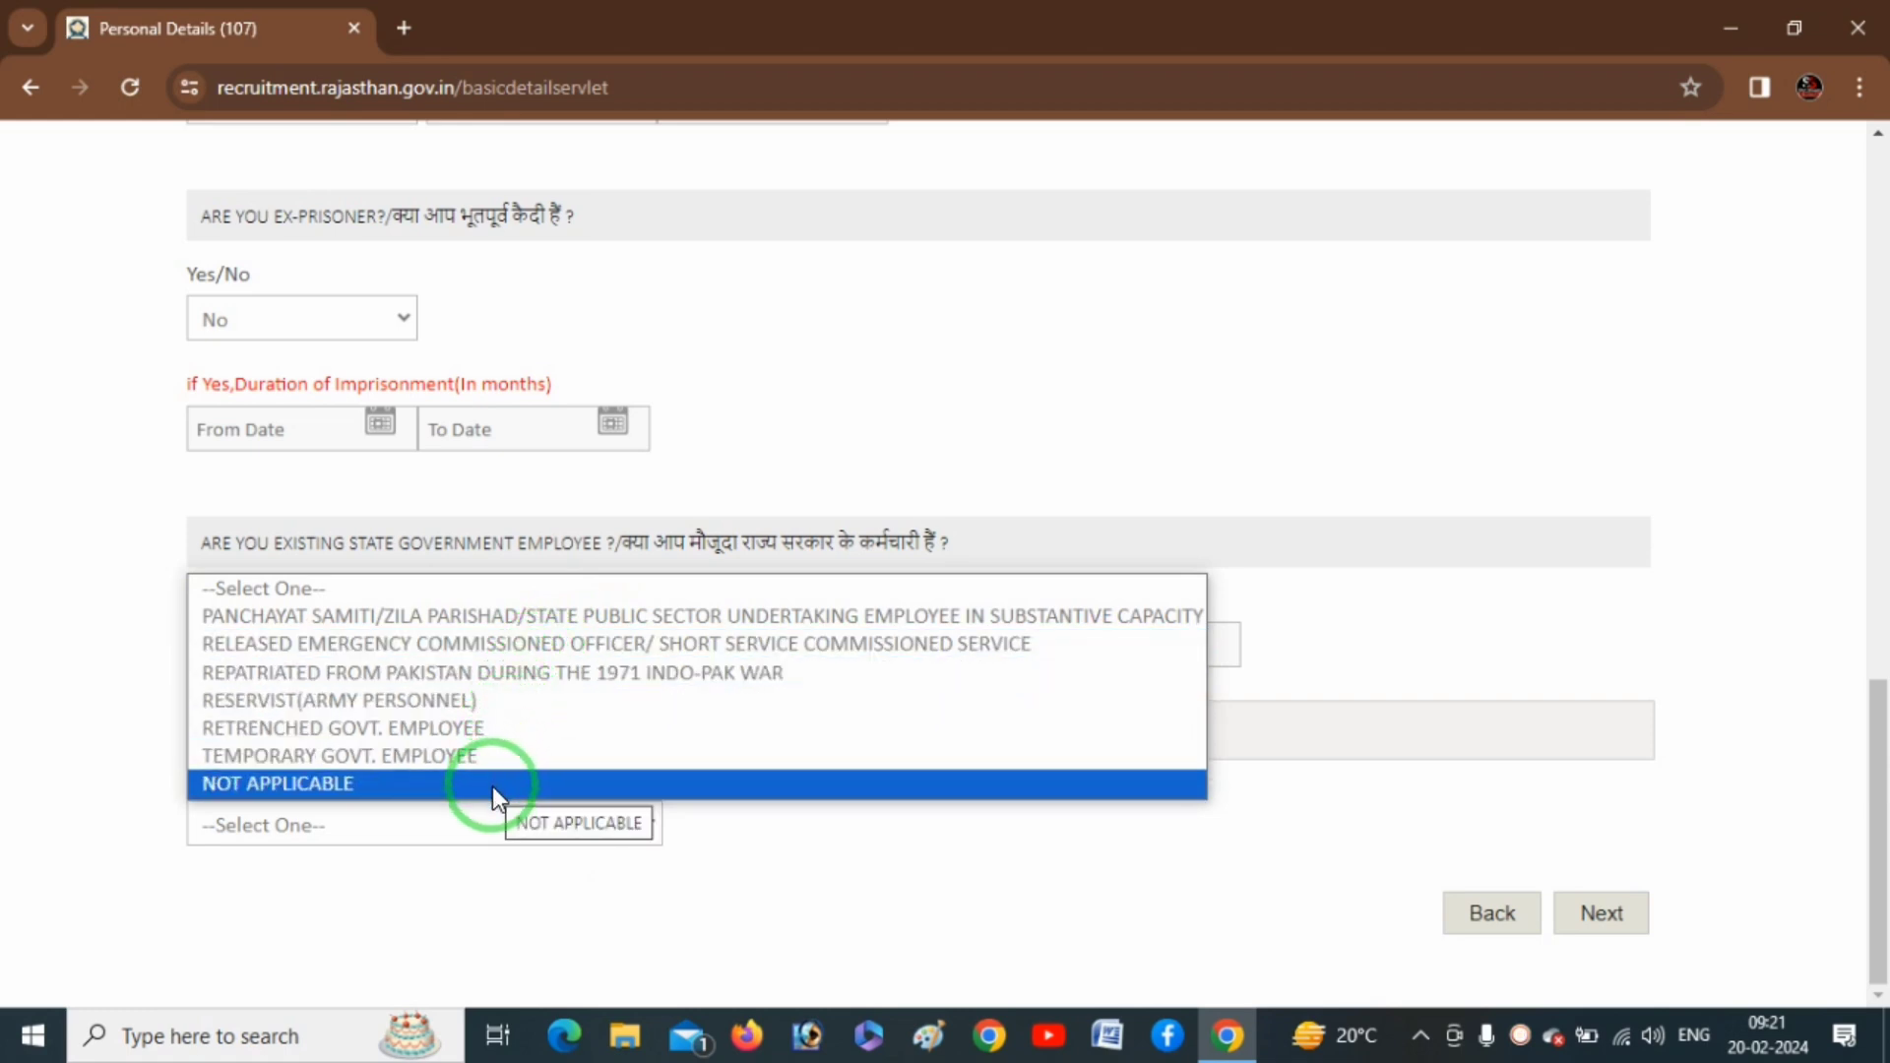
pyautogui.click(492, 785)
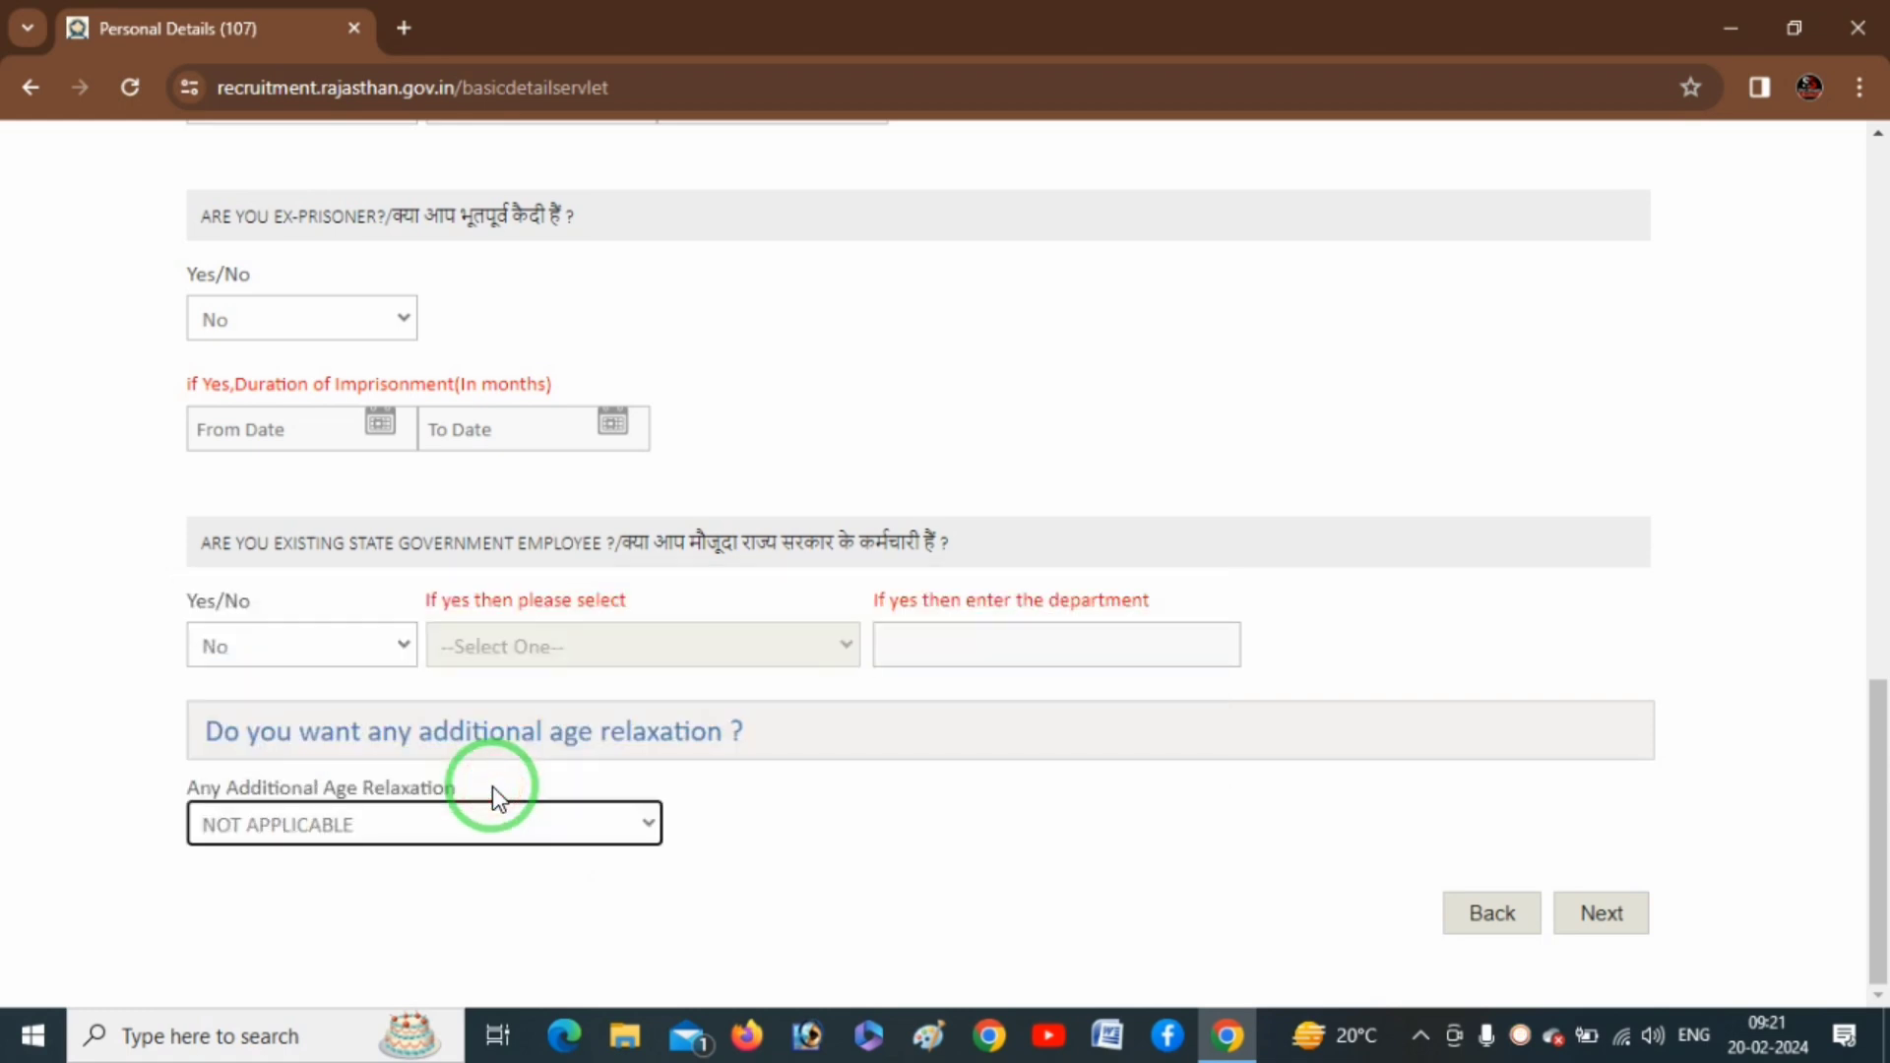
pyautogui.click(1602, 918)
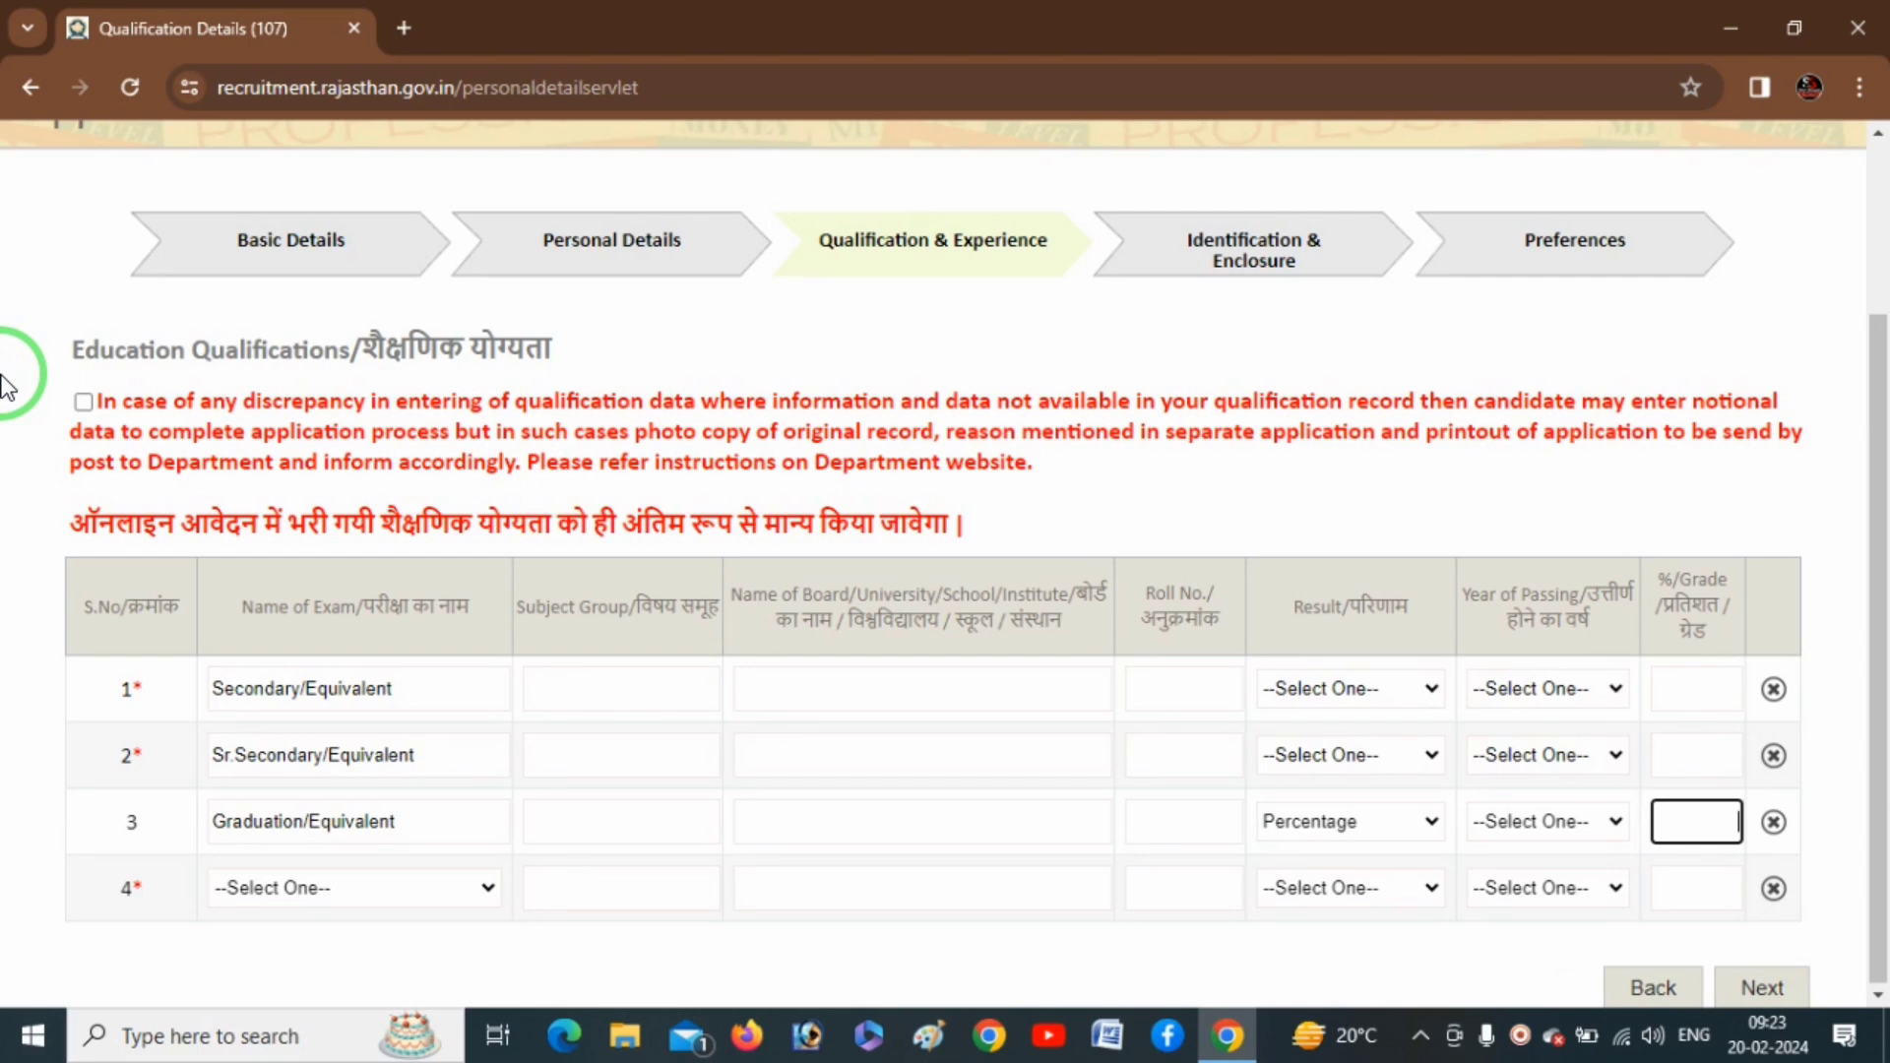
pyautogui.click(2, 376)
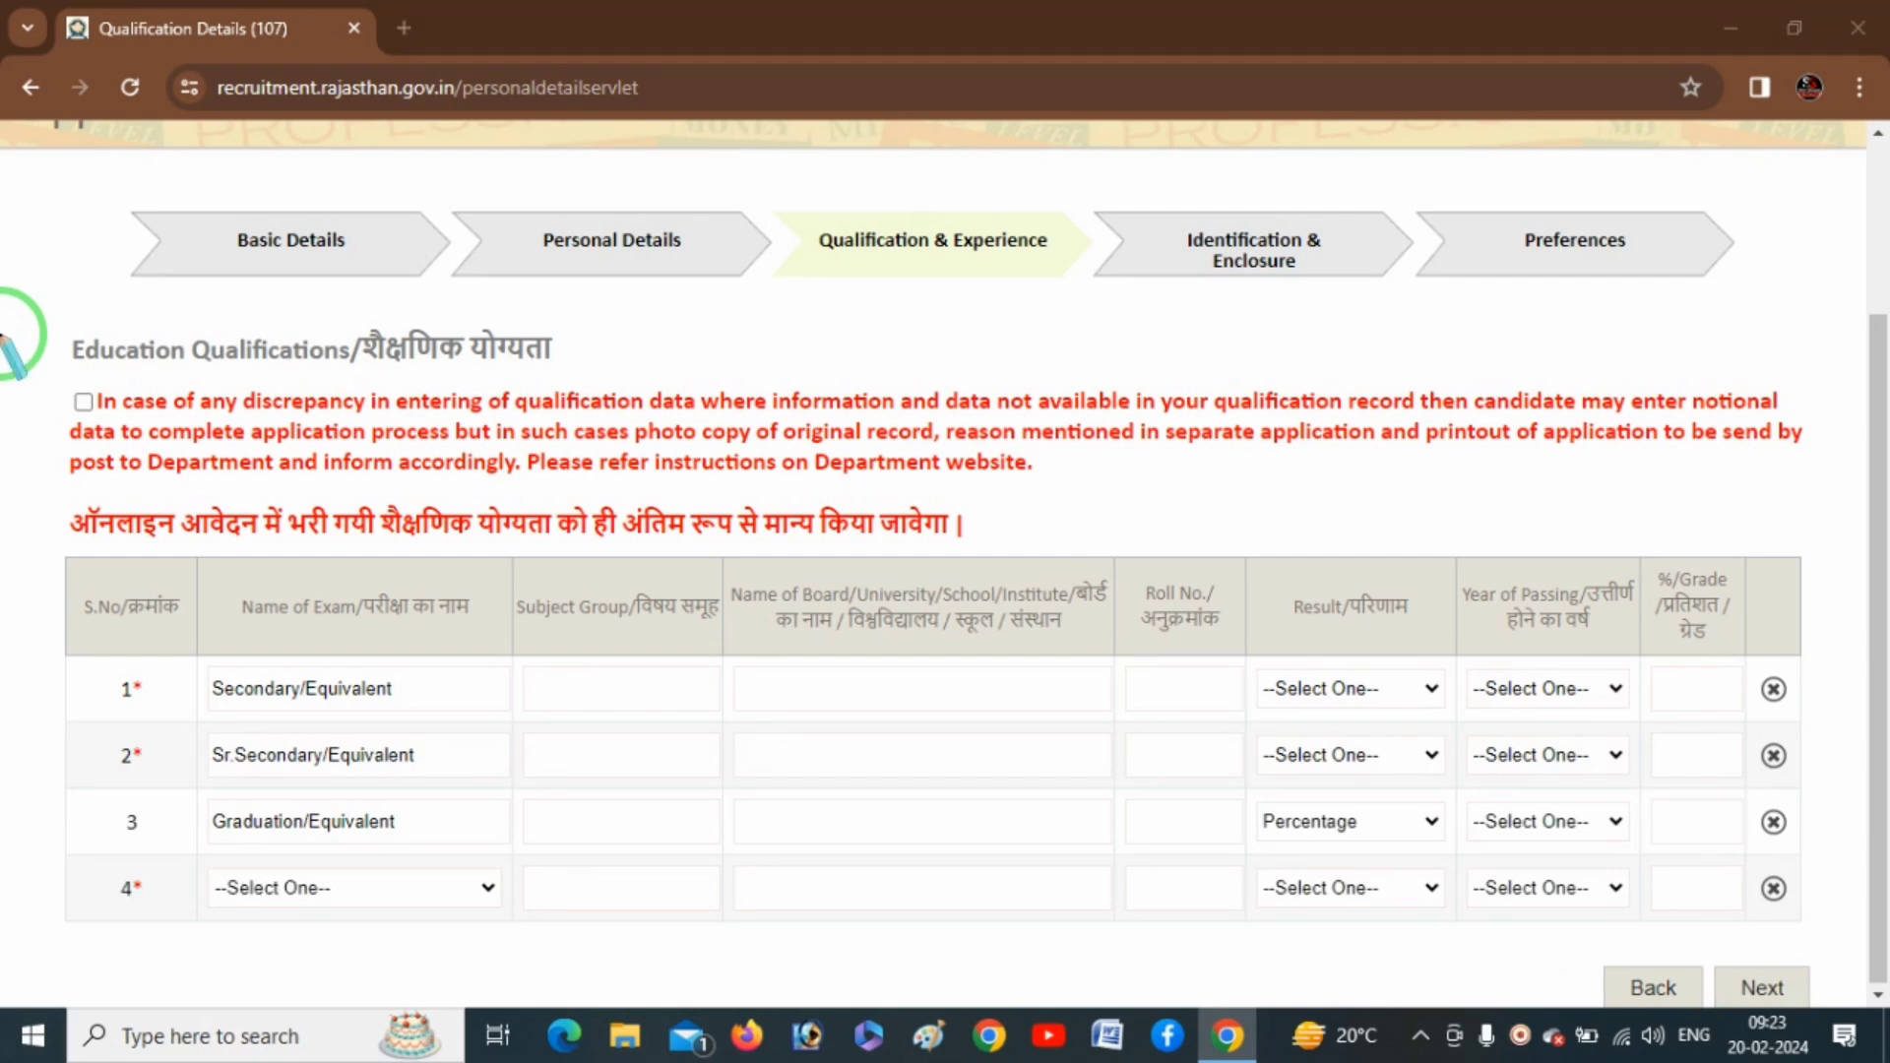
pyautogui.moveTo(827, 277); pyautogui.dragTo(1004, 283)
pyautogui.moveTo(76, 375); pyautogui.dragTo(524, 356)
pyautogui.rightClick(719, 341)
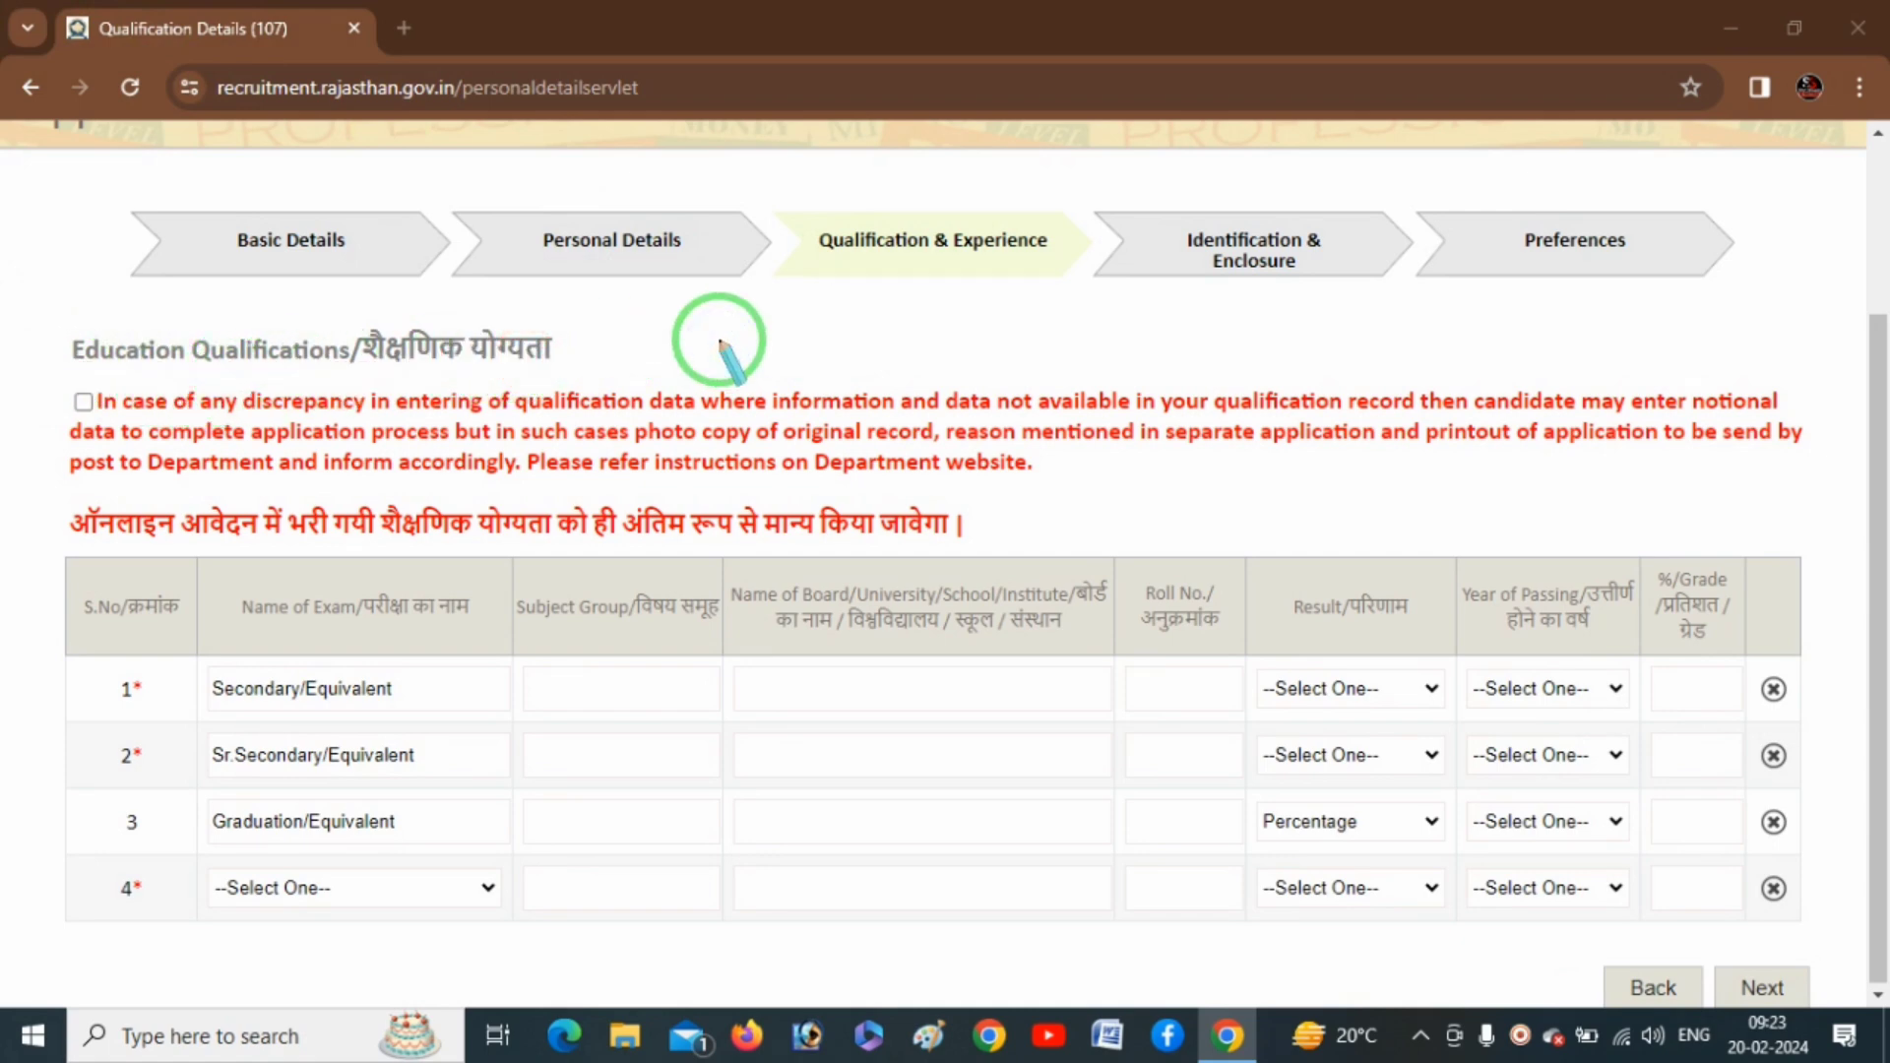
pyautogui.press('Escape')
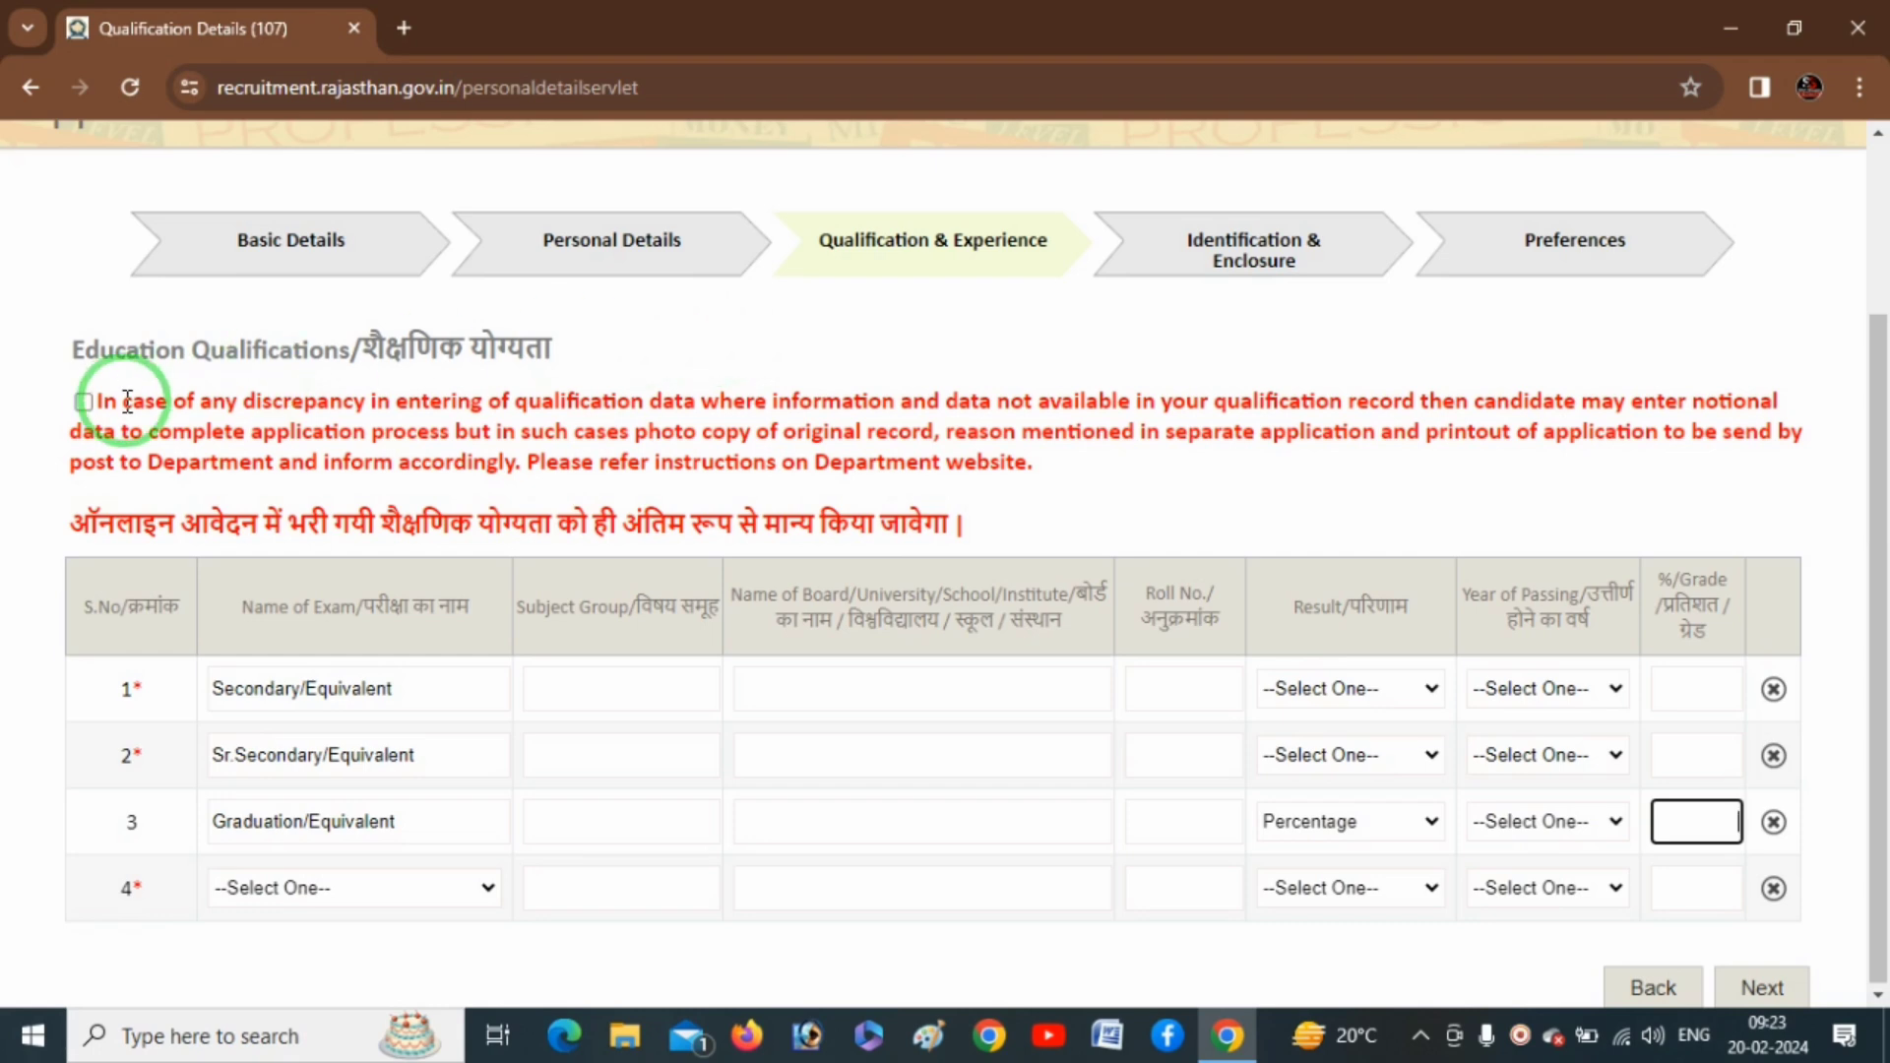
# - Accept the qualification data discrepancy declaration and enter NOT APPLICABLE as the subject group of the Secondary/Equivalent exam
pyautogui.click(78, 403)
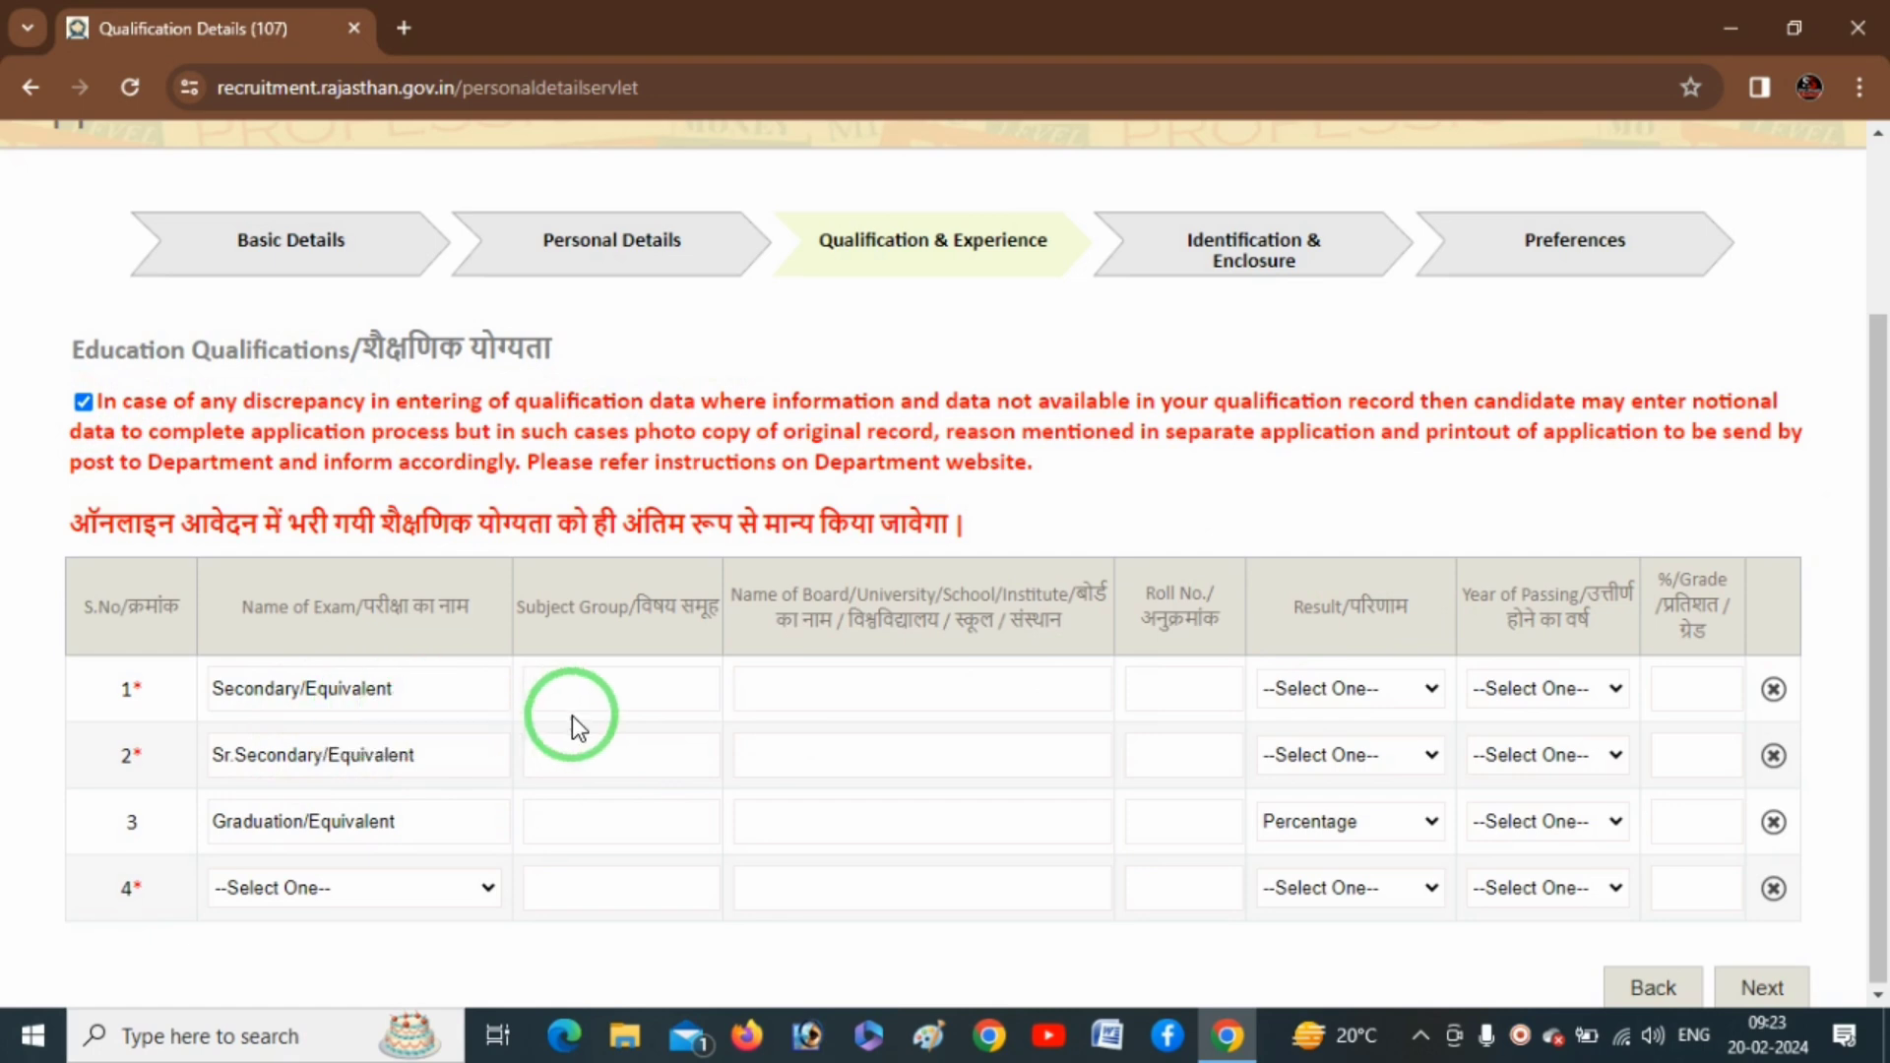
pyautogui.click(643, 692)
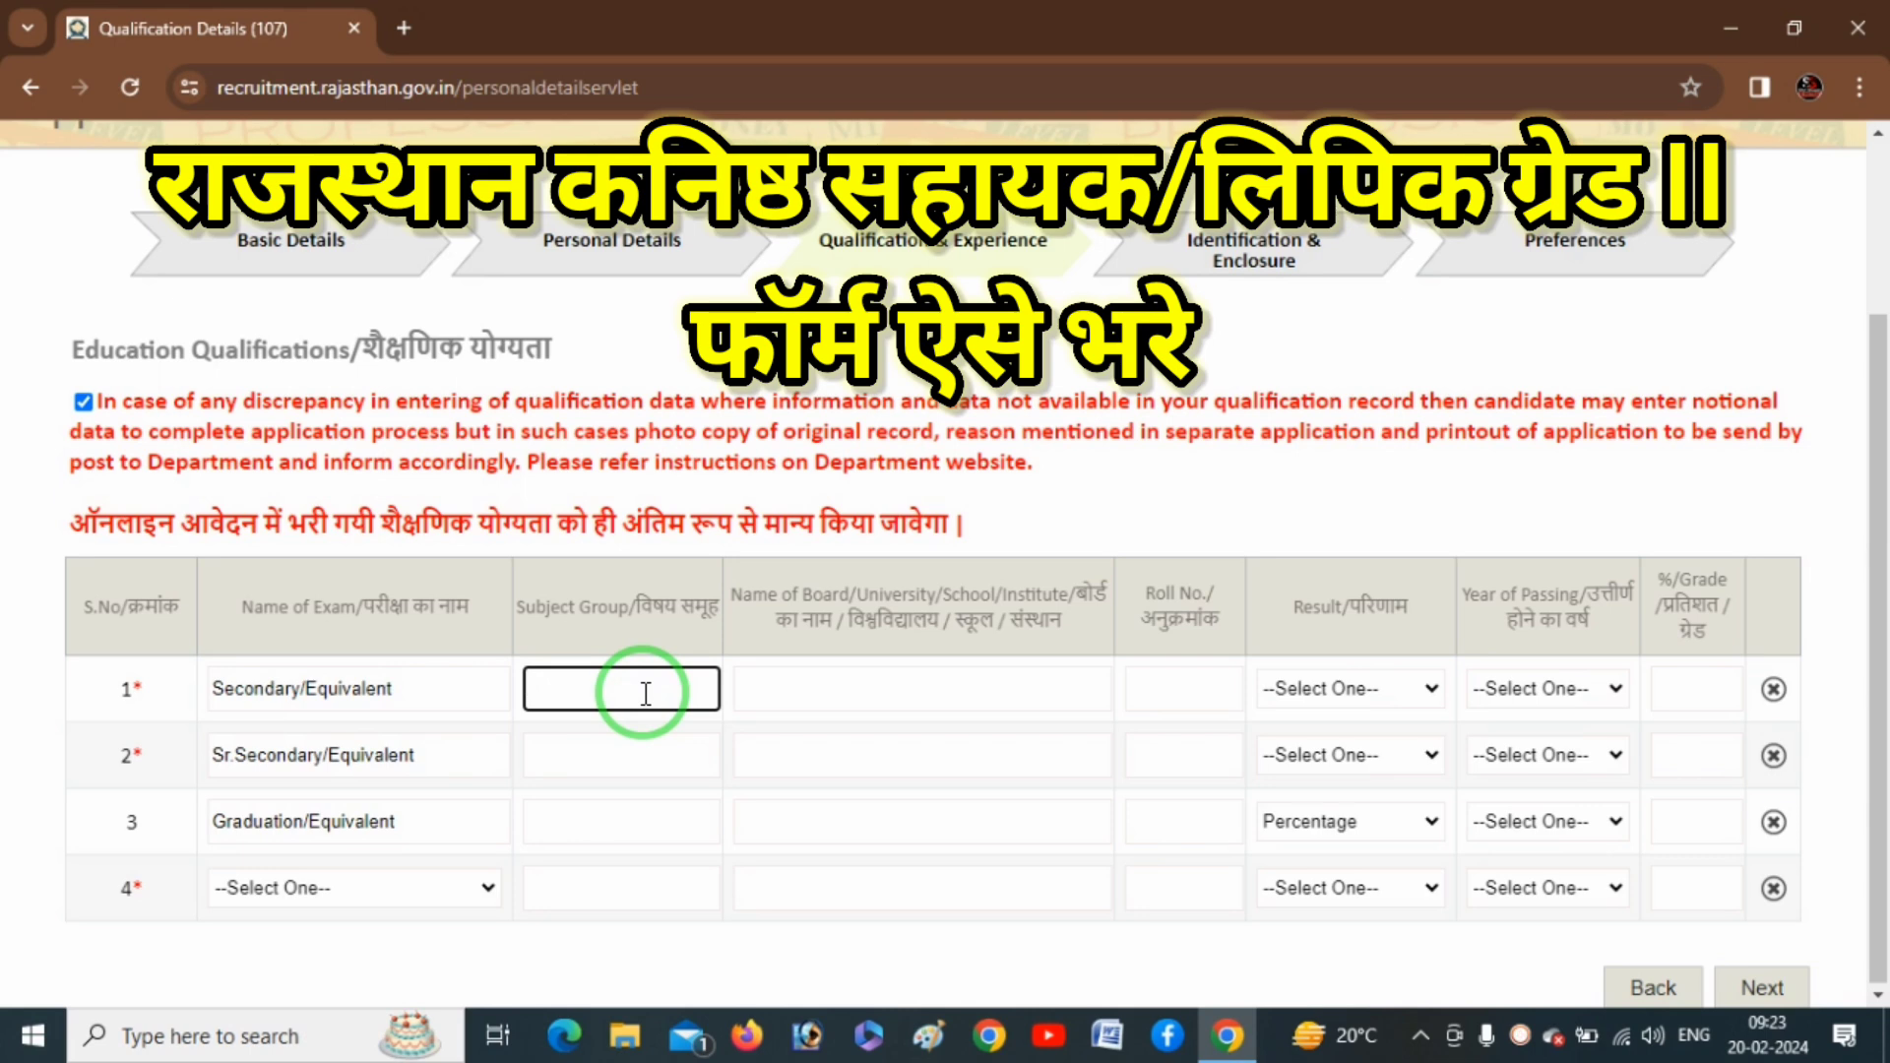
pyautogui.write('NOT APPLICABLE')
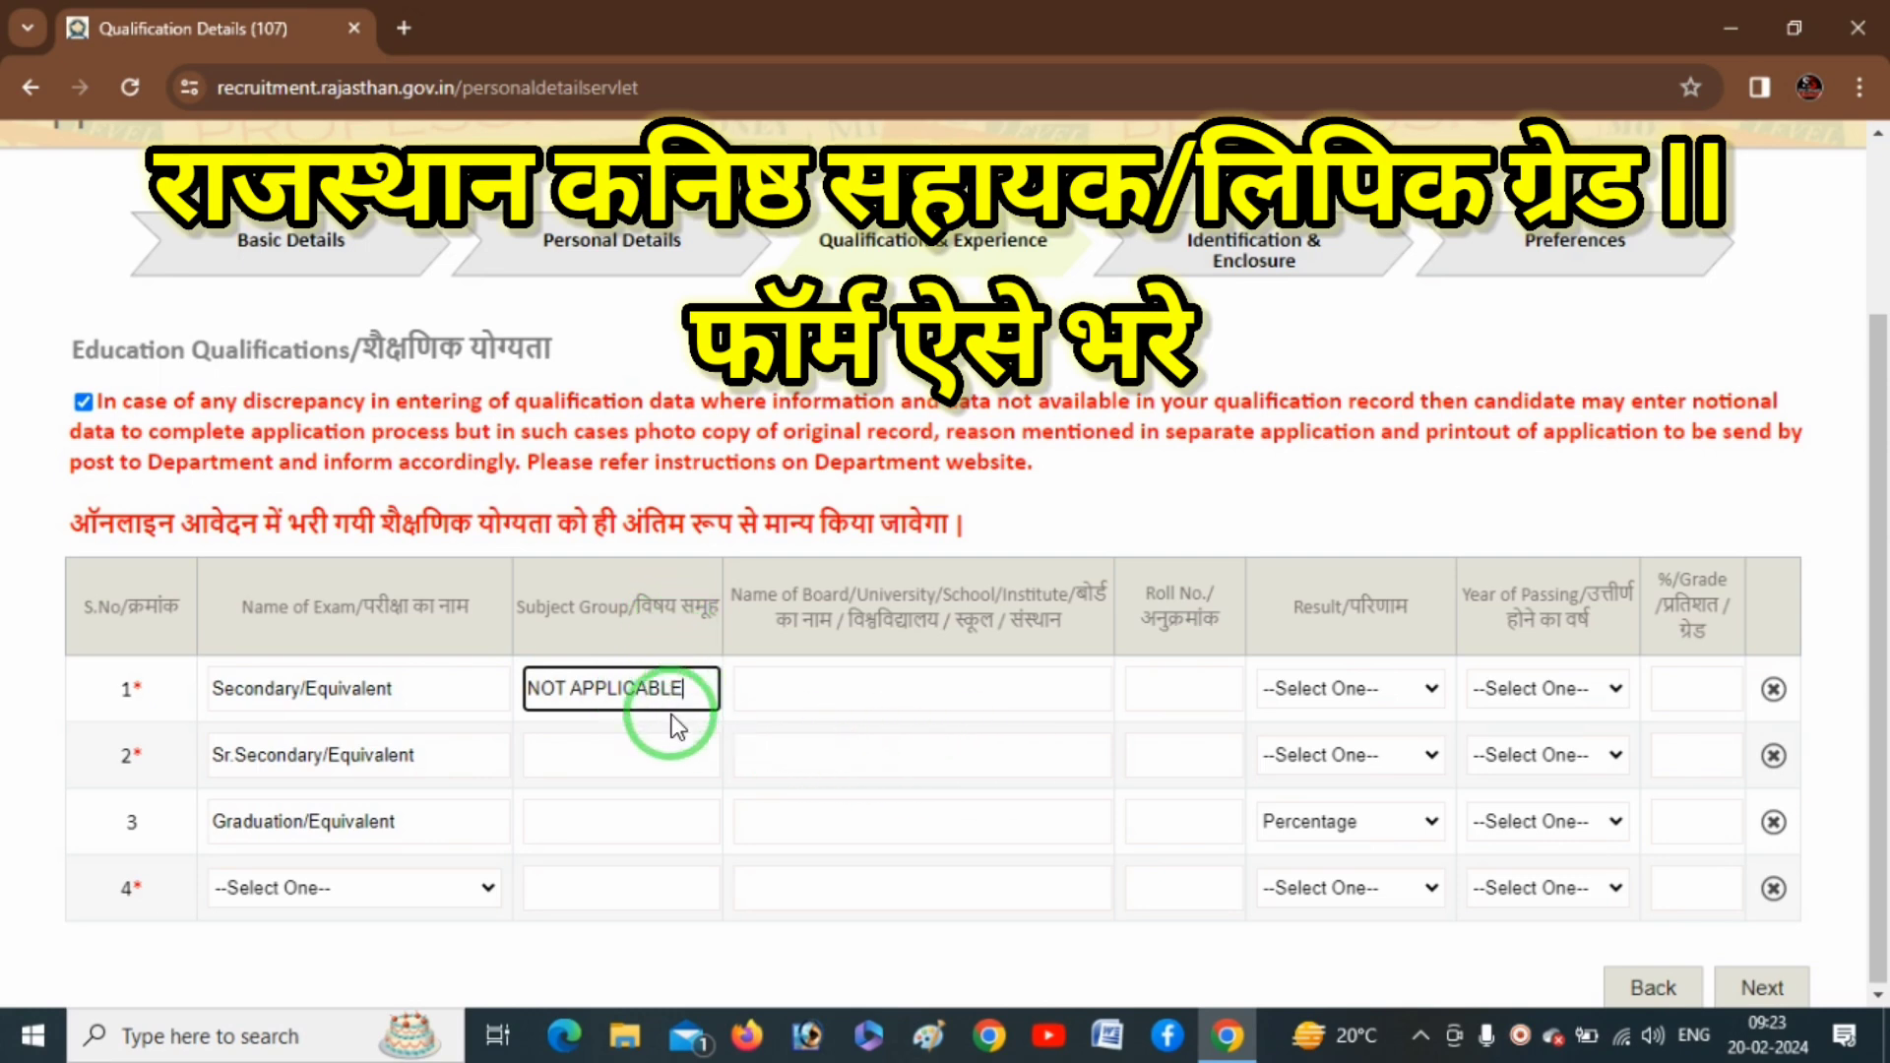
pyautogui.hotkey('ctrl', 'alt', 'd')
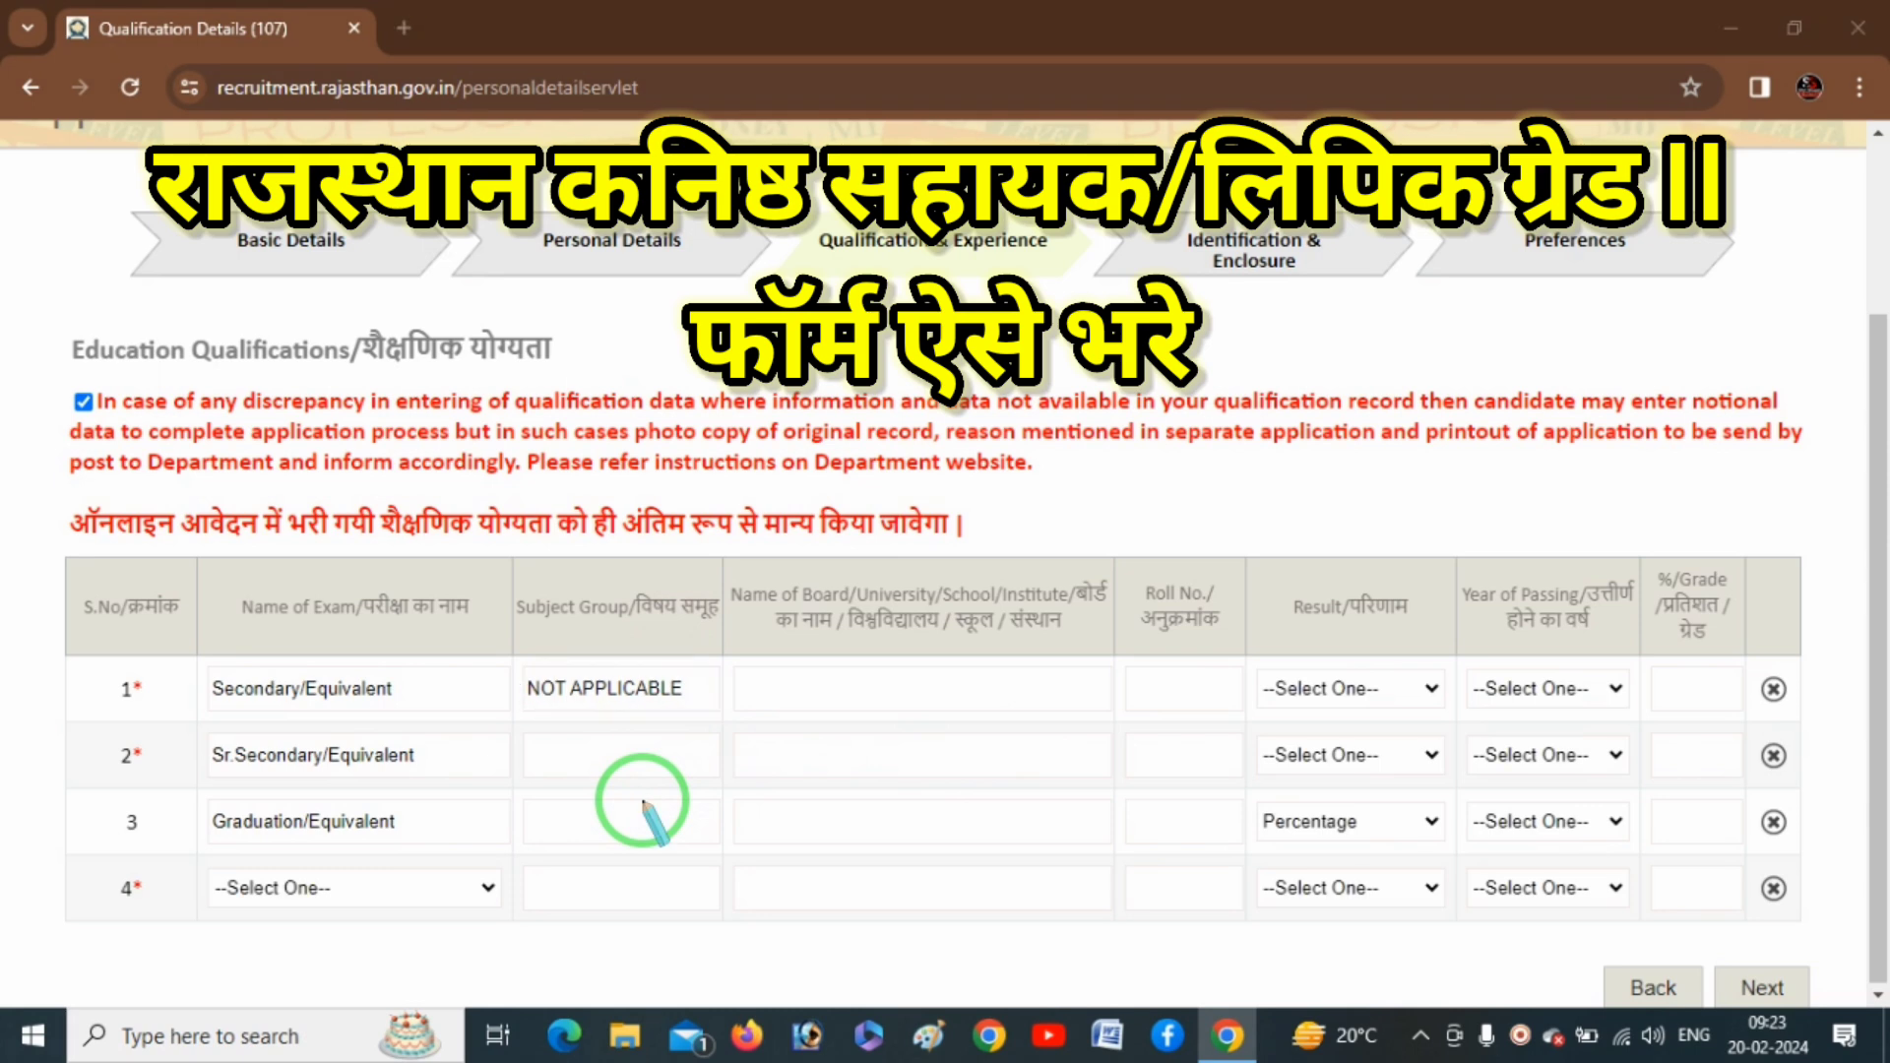
pyautogui.moveTo(545, 746)
pyautogui.mouseDown()
pyautogui.moveTo(577, 784)
pyautogui.moveTo(580, 761)
pyautogui.mouseUp()
pyautogui.press('Escape')
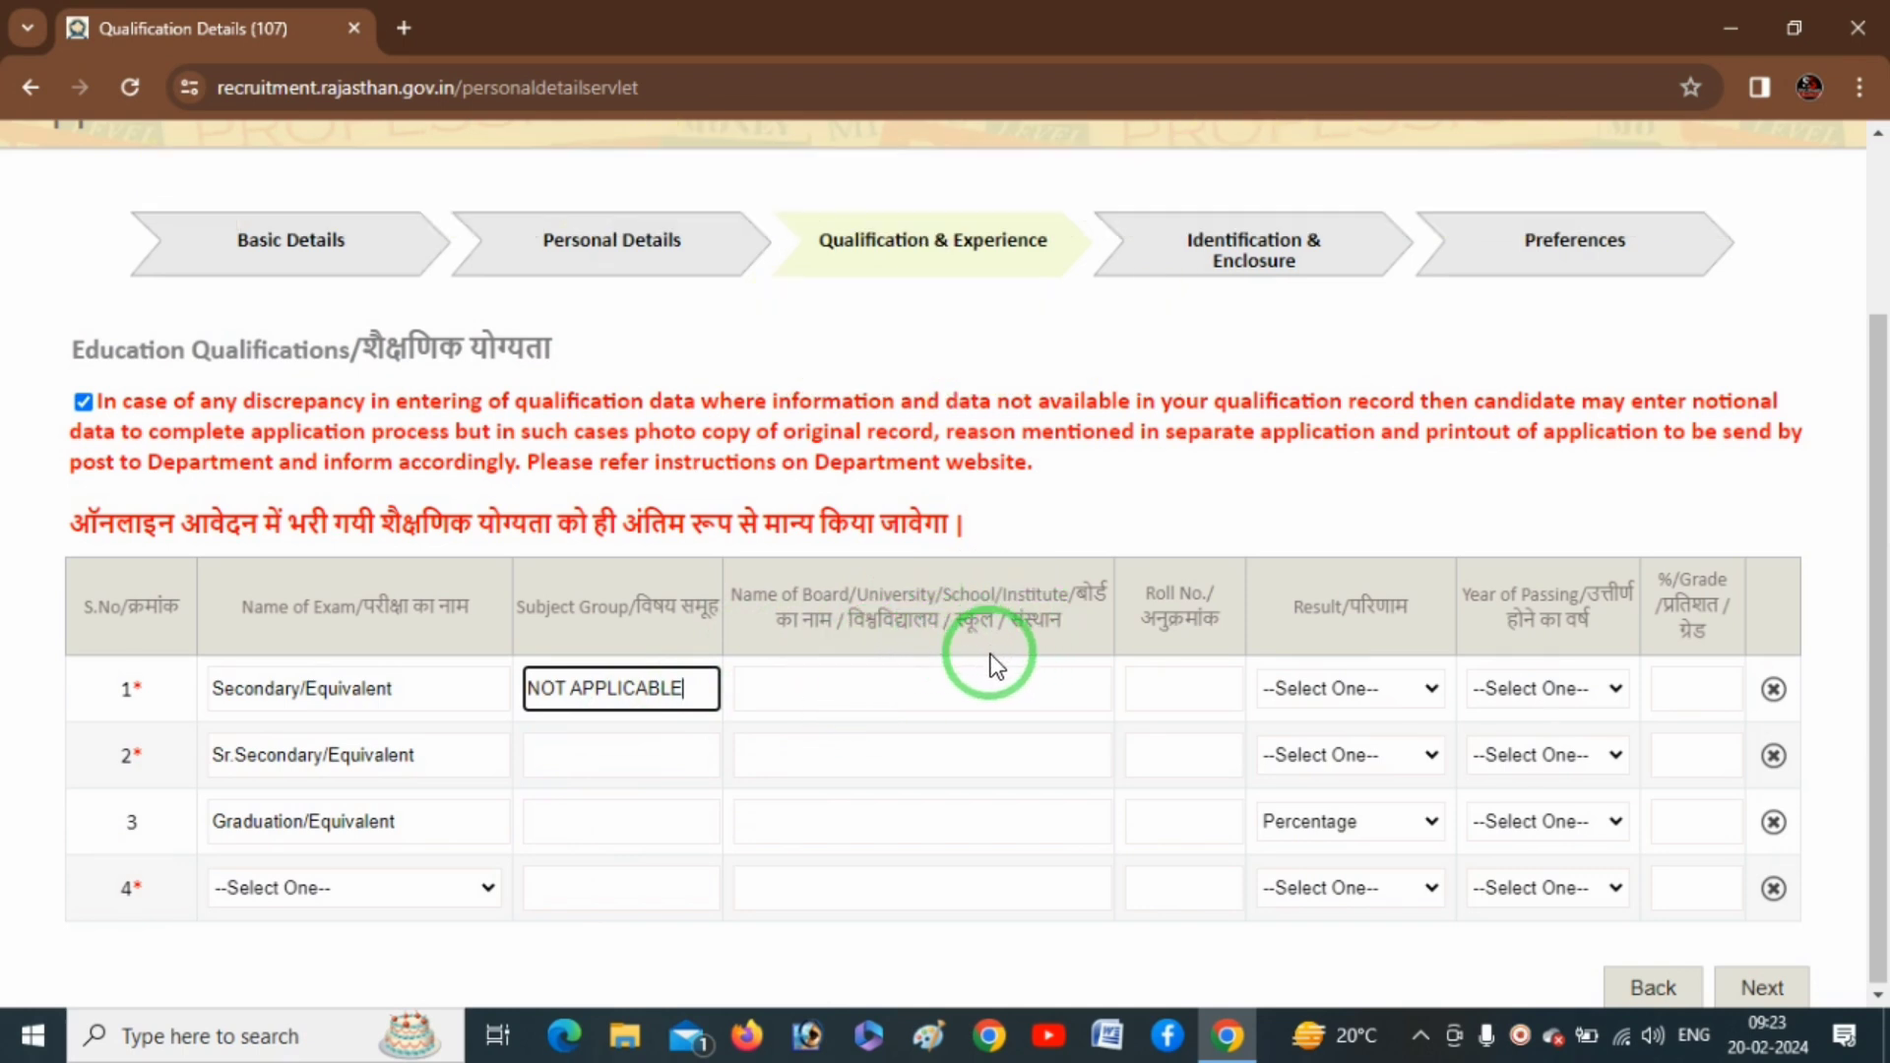
# - Enter RBSE AJMER as the board name for the Secondary/Equivalent exam
pyautogui.click(912, 684)
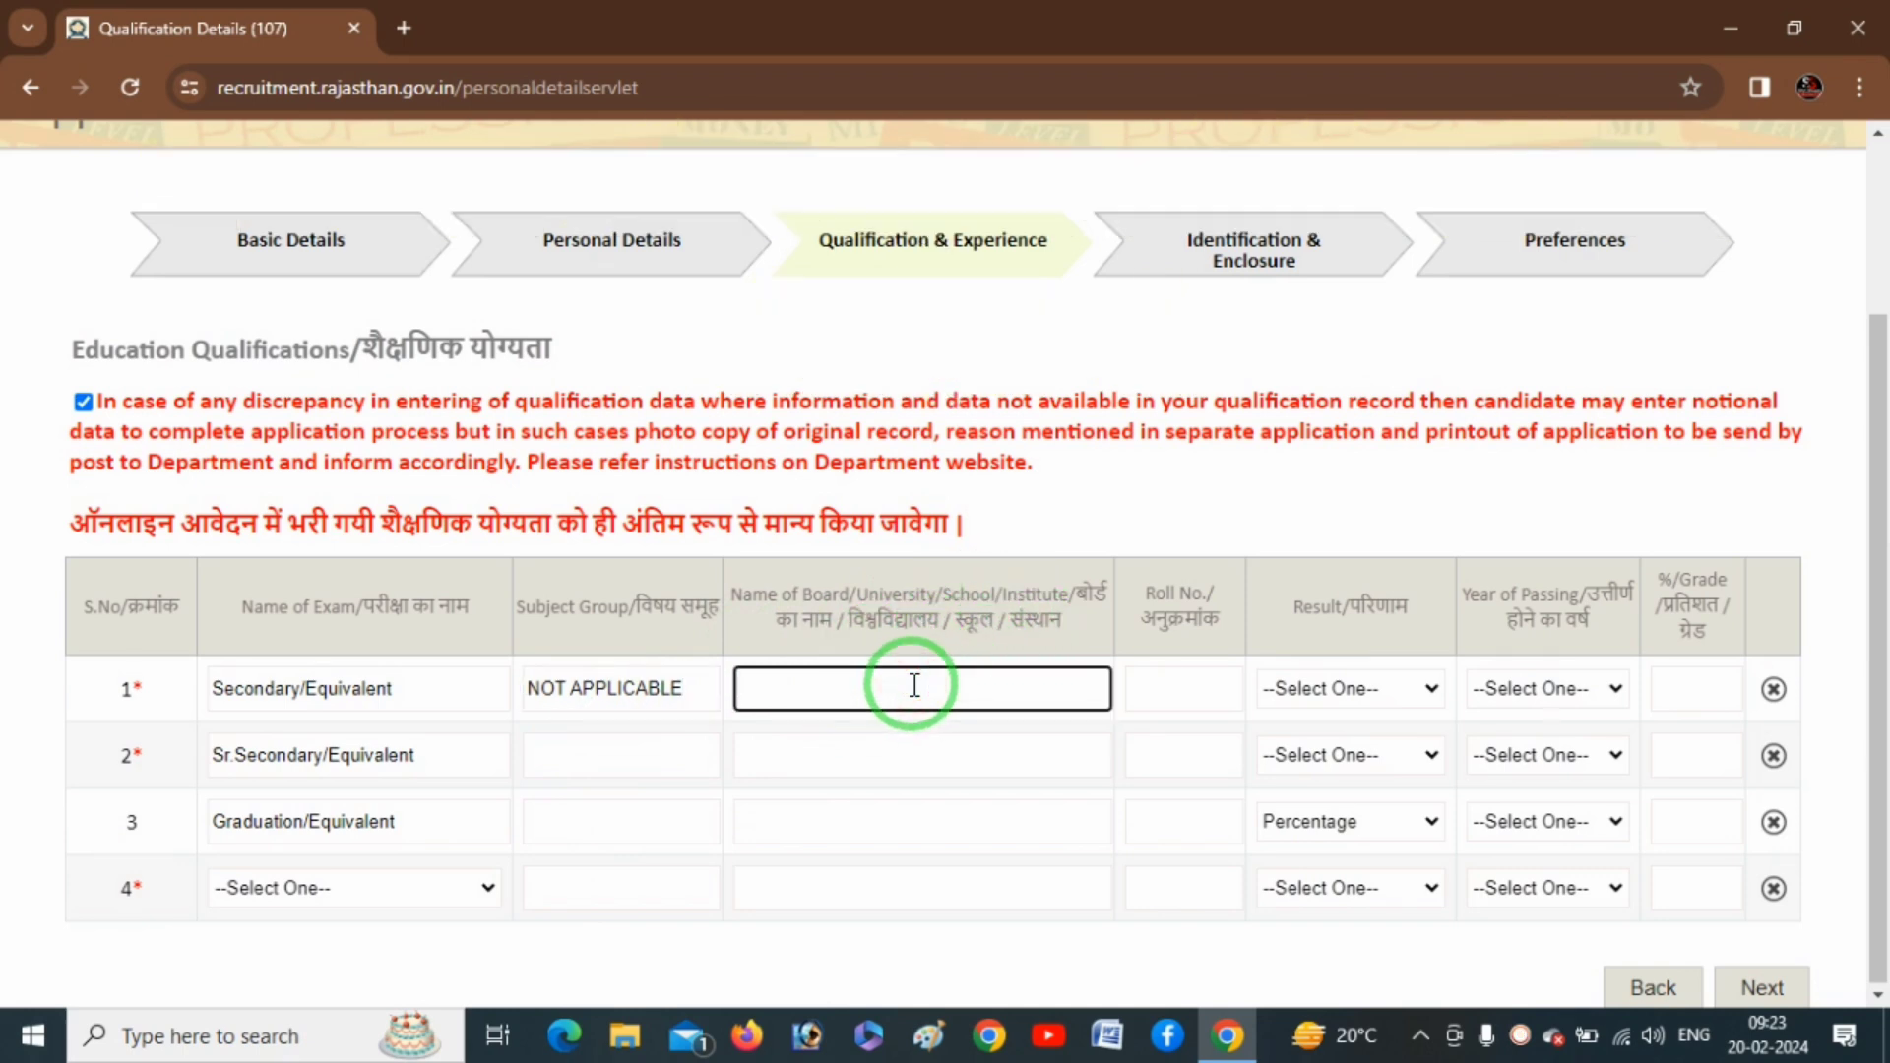
pyautogui.write('RBSE AJMER CB')
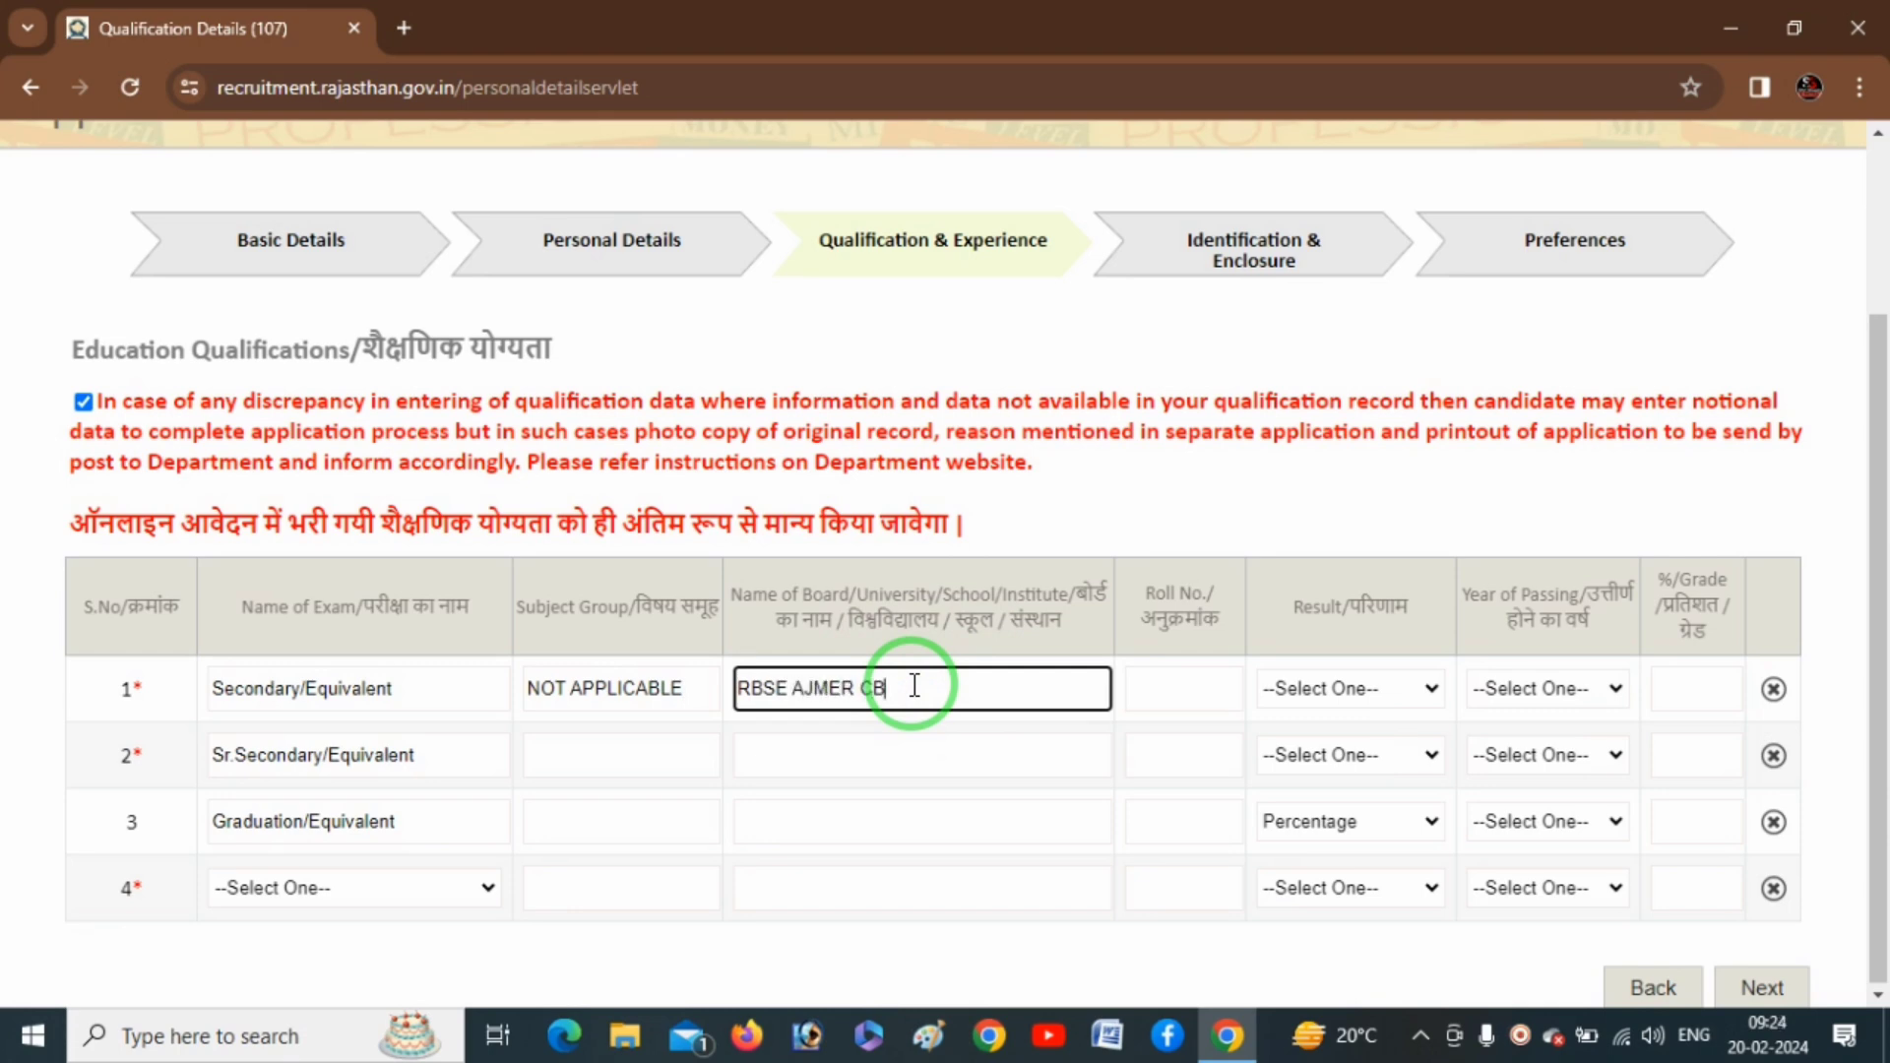
pyautogui.write('SE')
pyautogui.write('ILHI')
pyautogui.press('BackSpace')
pyautogui.press('BackSpace')
pyautogui.press('BackSpace')
pyautogui.press('BackSpace')
pyautogui.press('BackSpace')
pyautogui.press('BackSpace')
pyautogui.press('BackSpace')
pyautogui.press('BackSpace')
pyautogui.press('BackSpace')
pyautogui.press('BackSpace')
pyautogui.press('Tab')
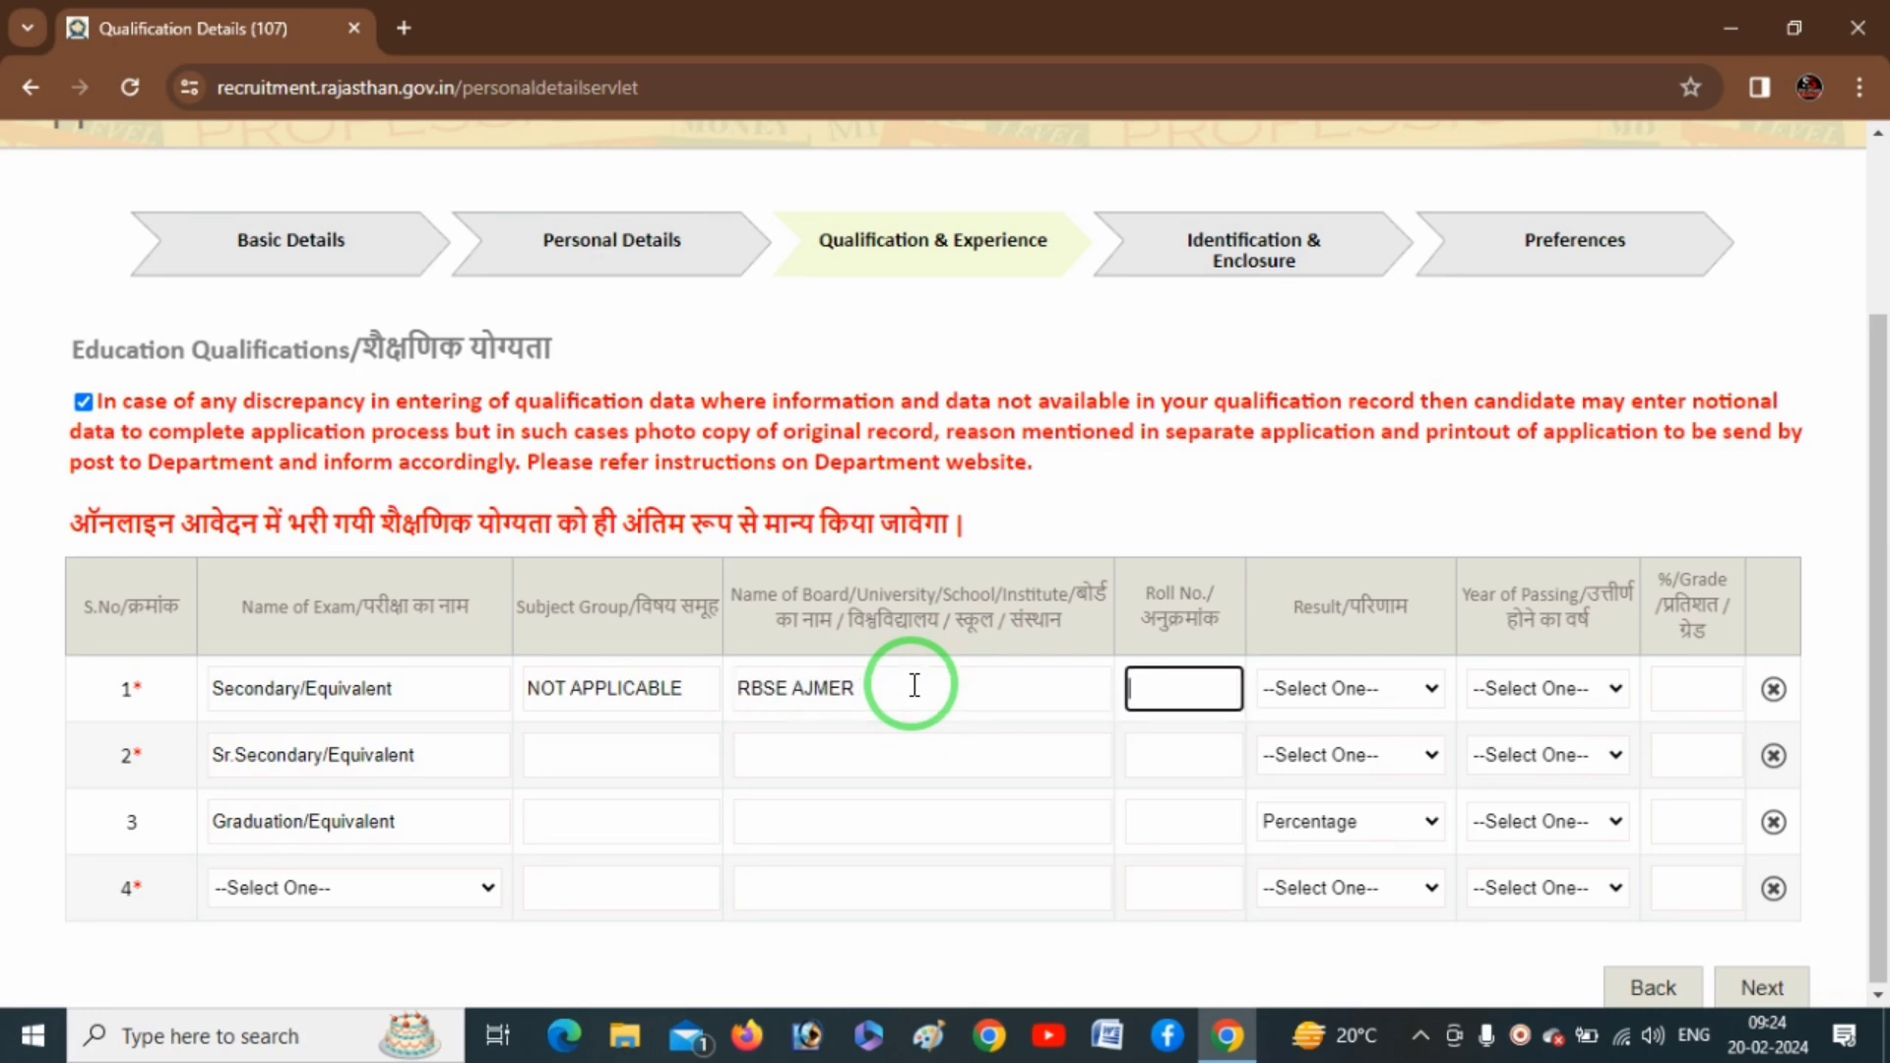
pyautogui.hotkey('ctrl', 'alt', 'd')
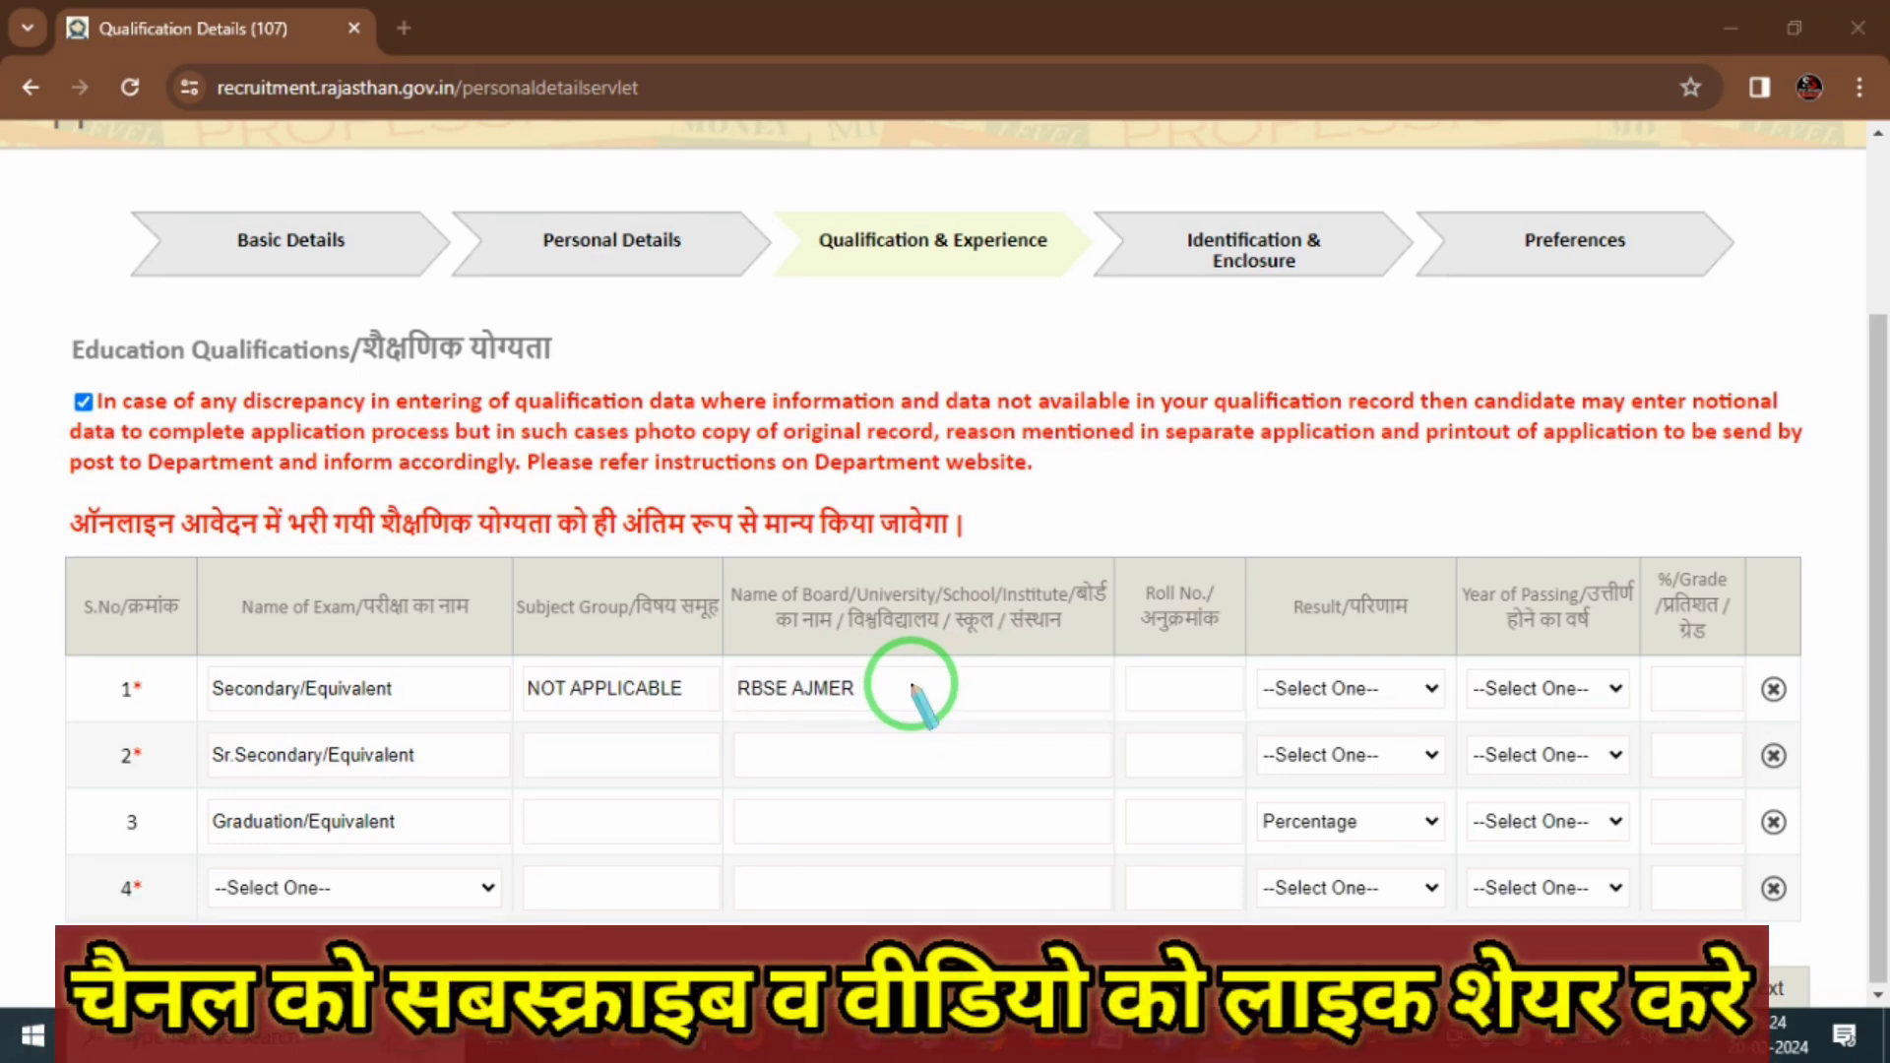
pyautogui.moveTo(1139, 689); pyautogui.dragTo(1221, 627)
pyautogui.rightClick(1220, 756)
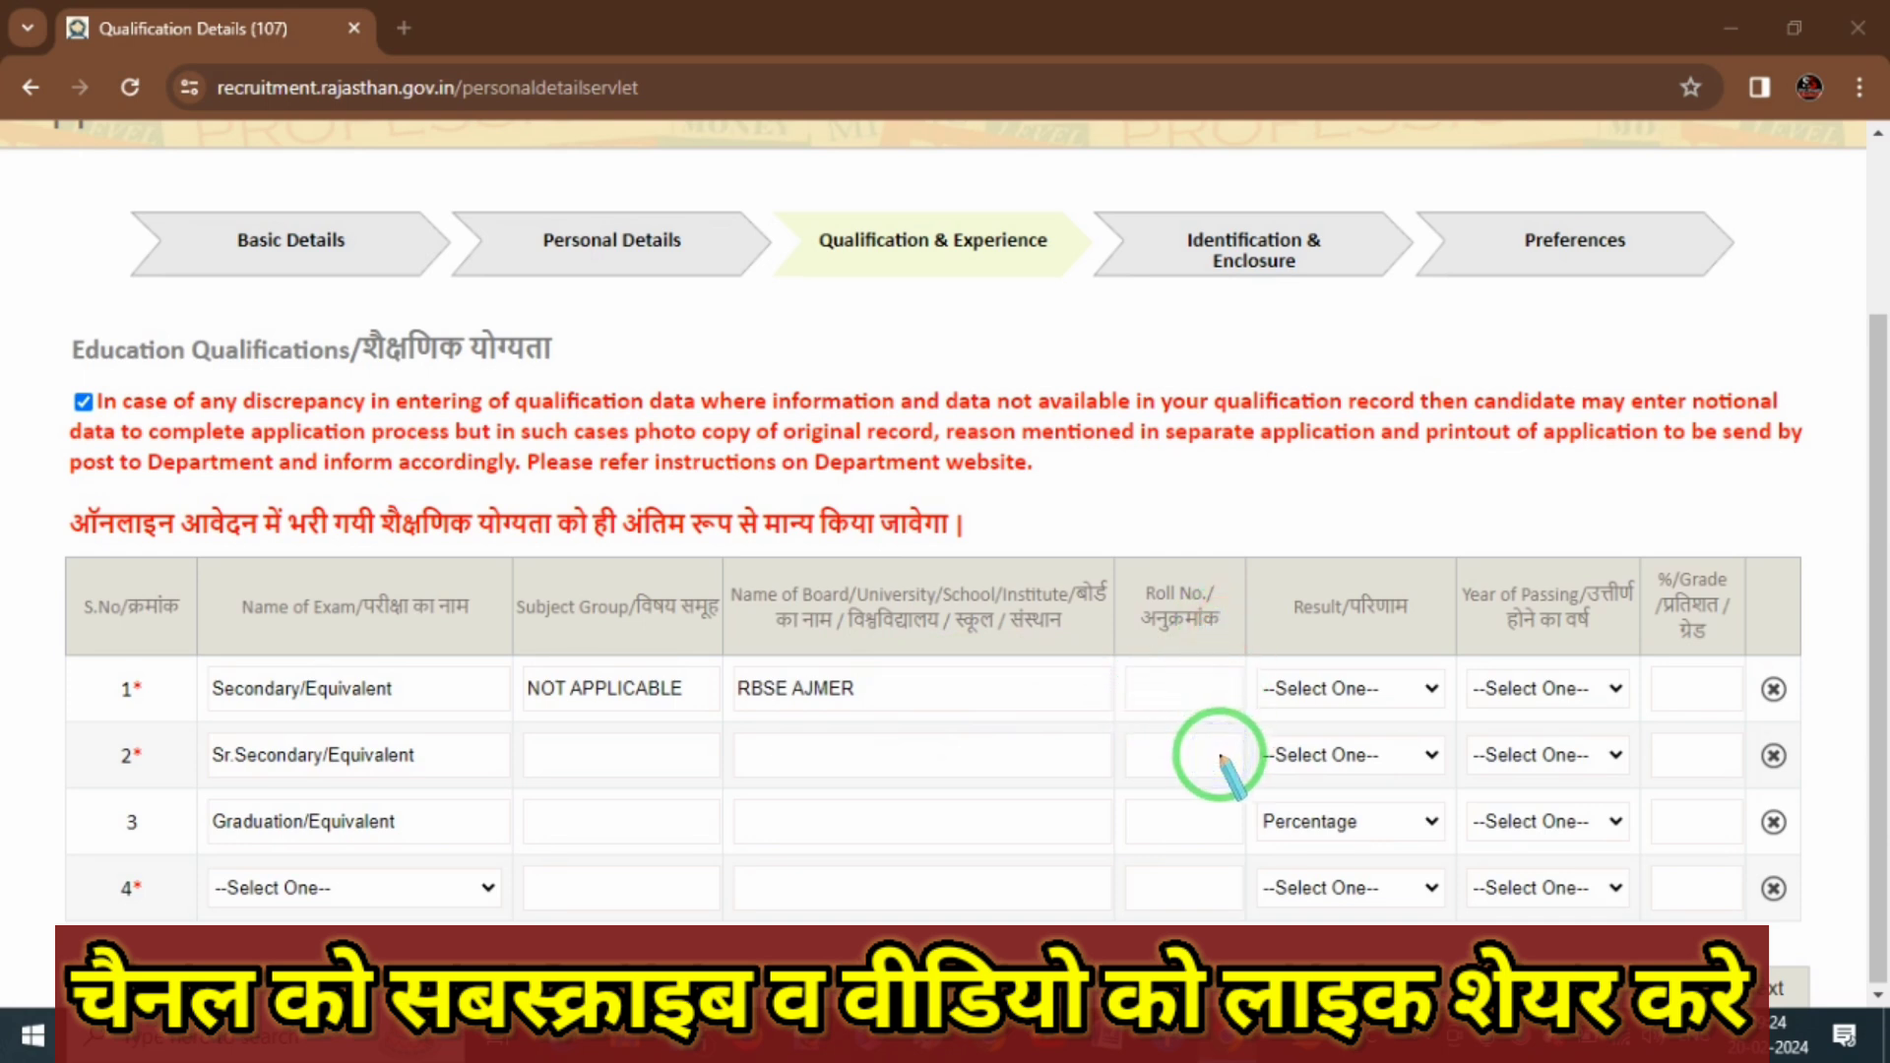
pyautogui.press('Escape')
# - Set the Secondary/Equivalent exam's result type to CGPA and its year of passing to 2016
pyautogui.click(1358, 688)
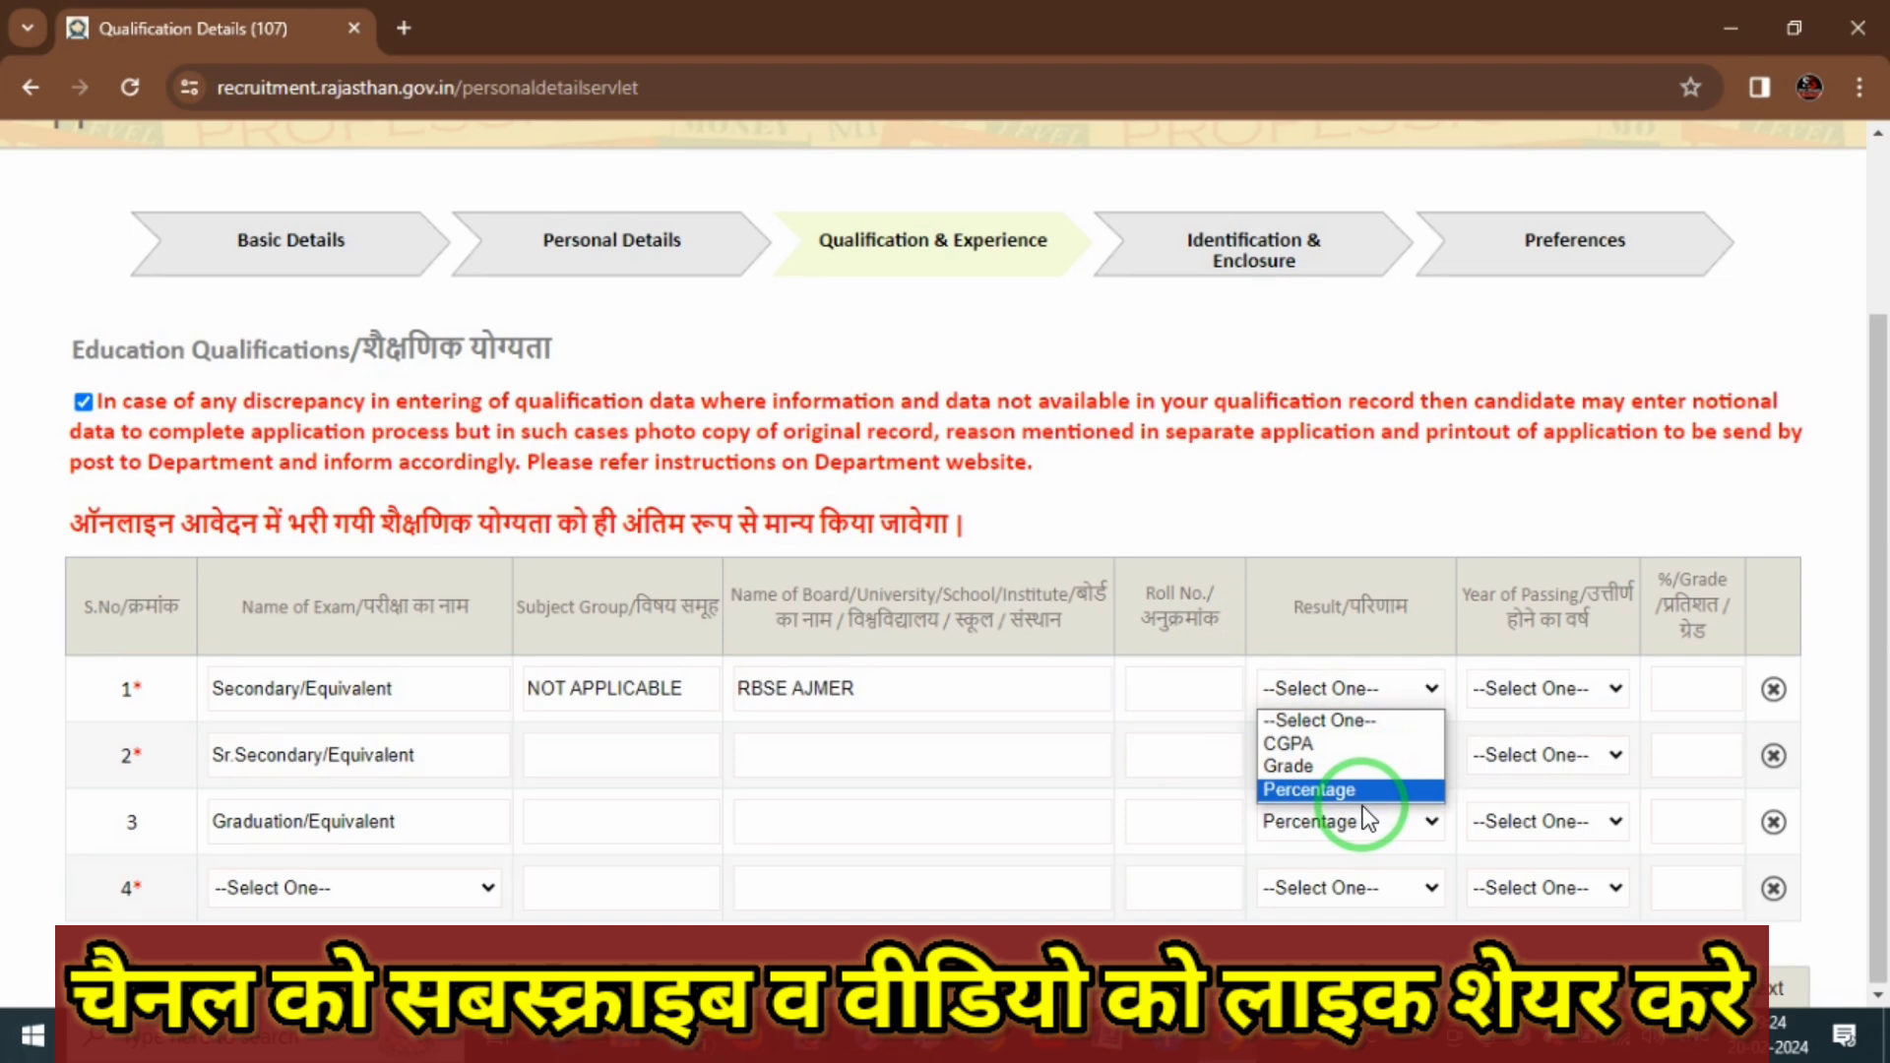
pyautogui.click(1343, 746)
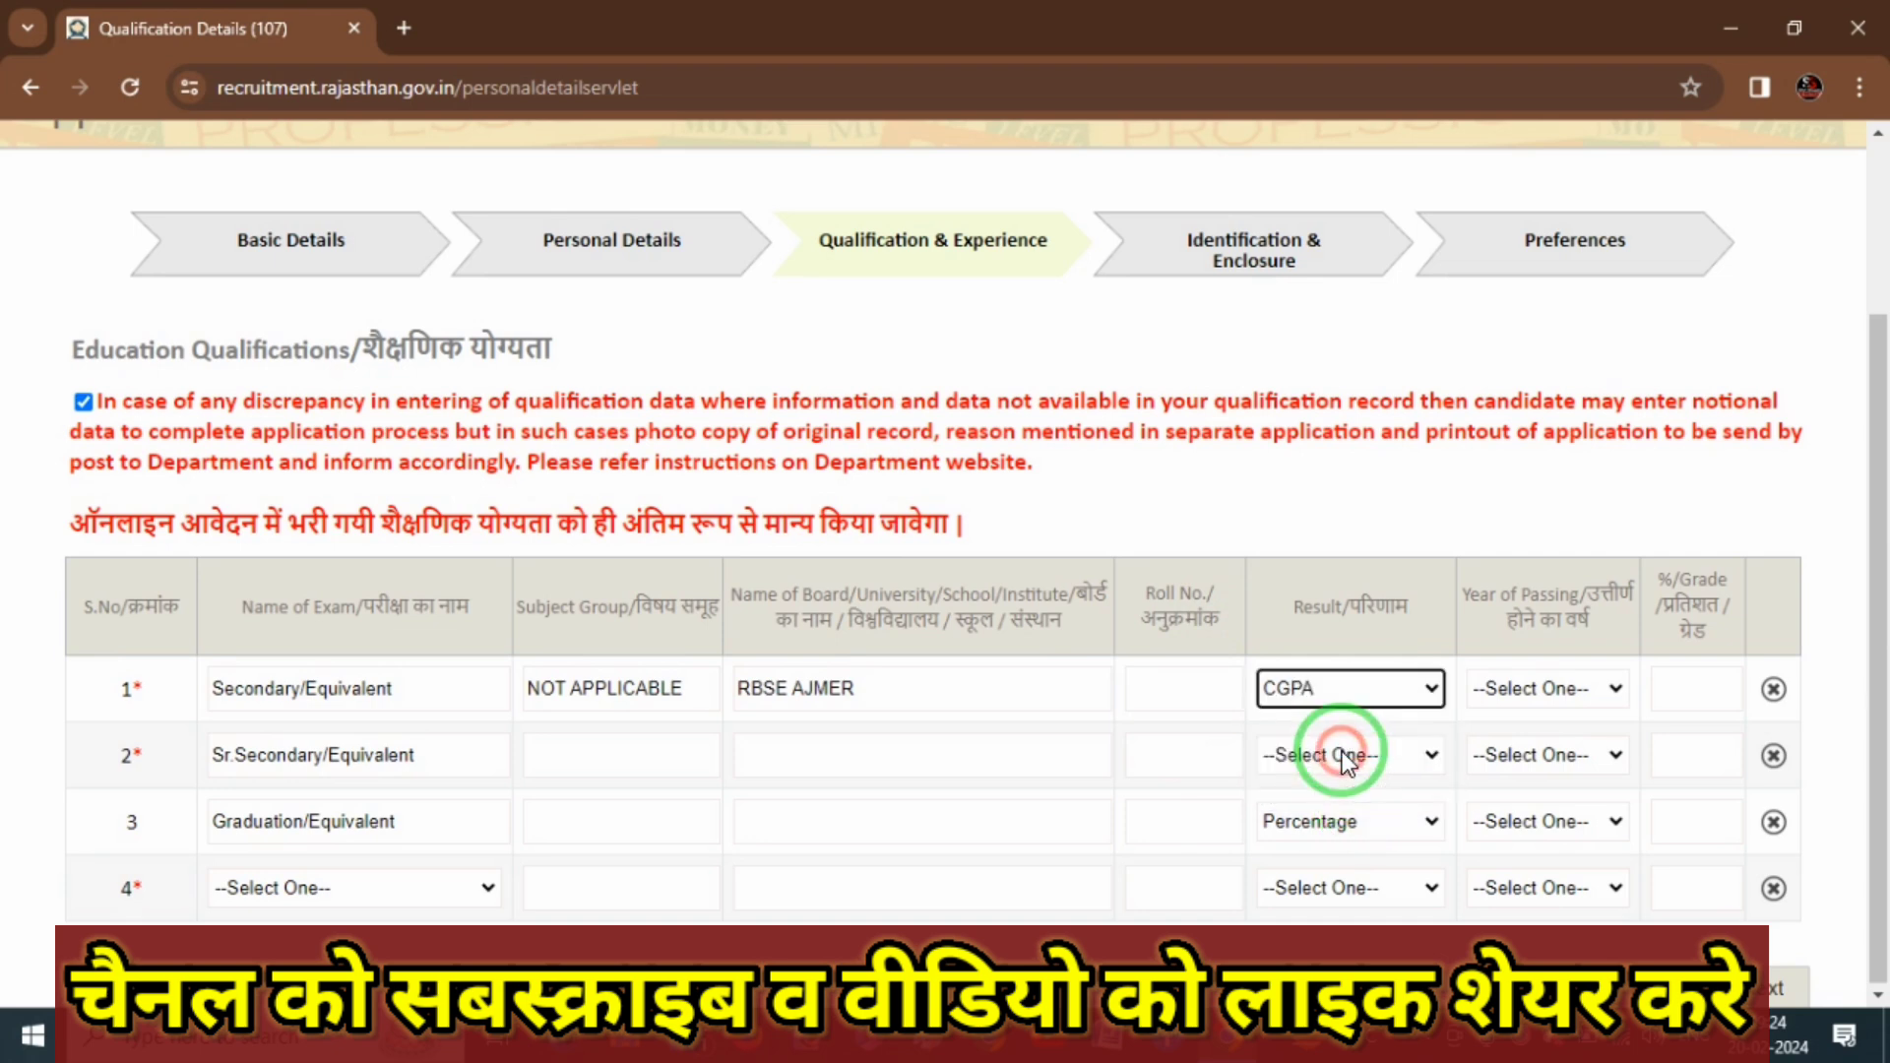
pyautogui.click(1522, 689)
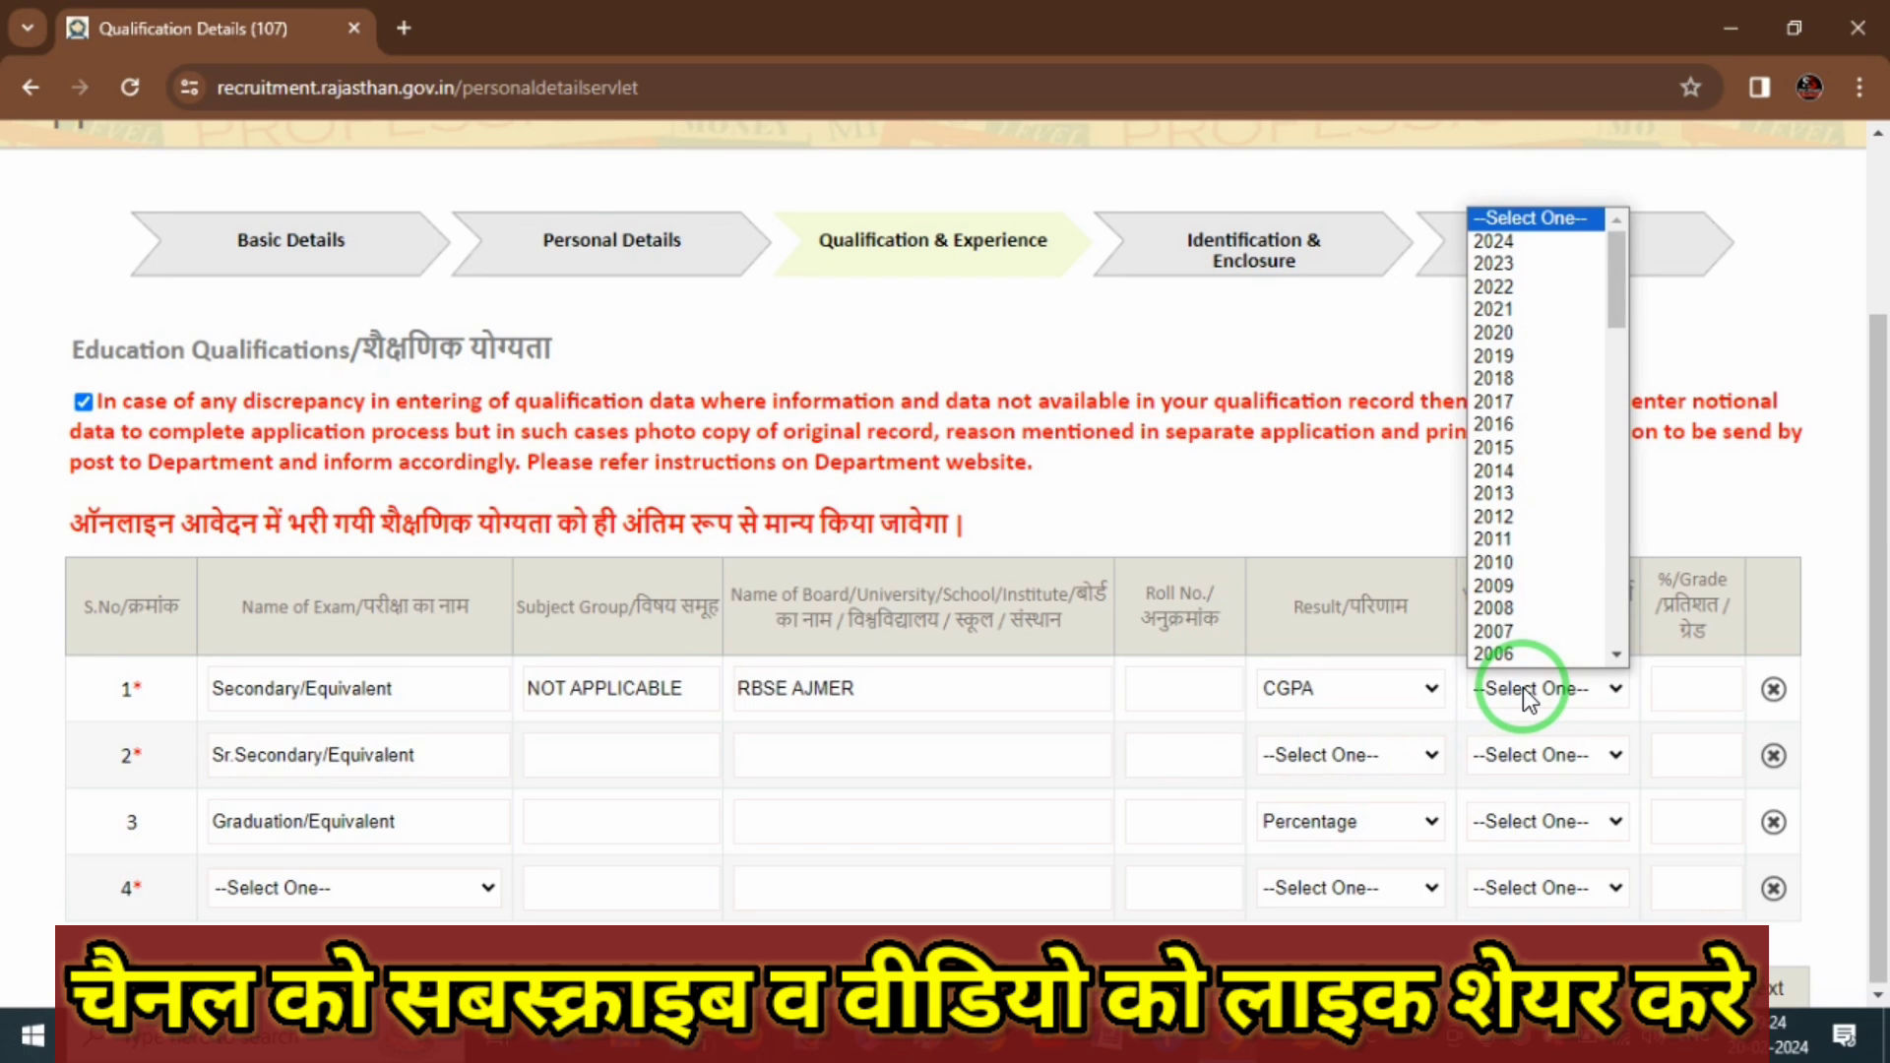
pyautogui.write('2016')
pyautogui.press('Return')
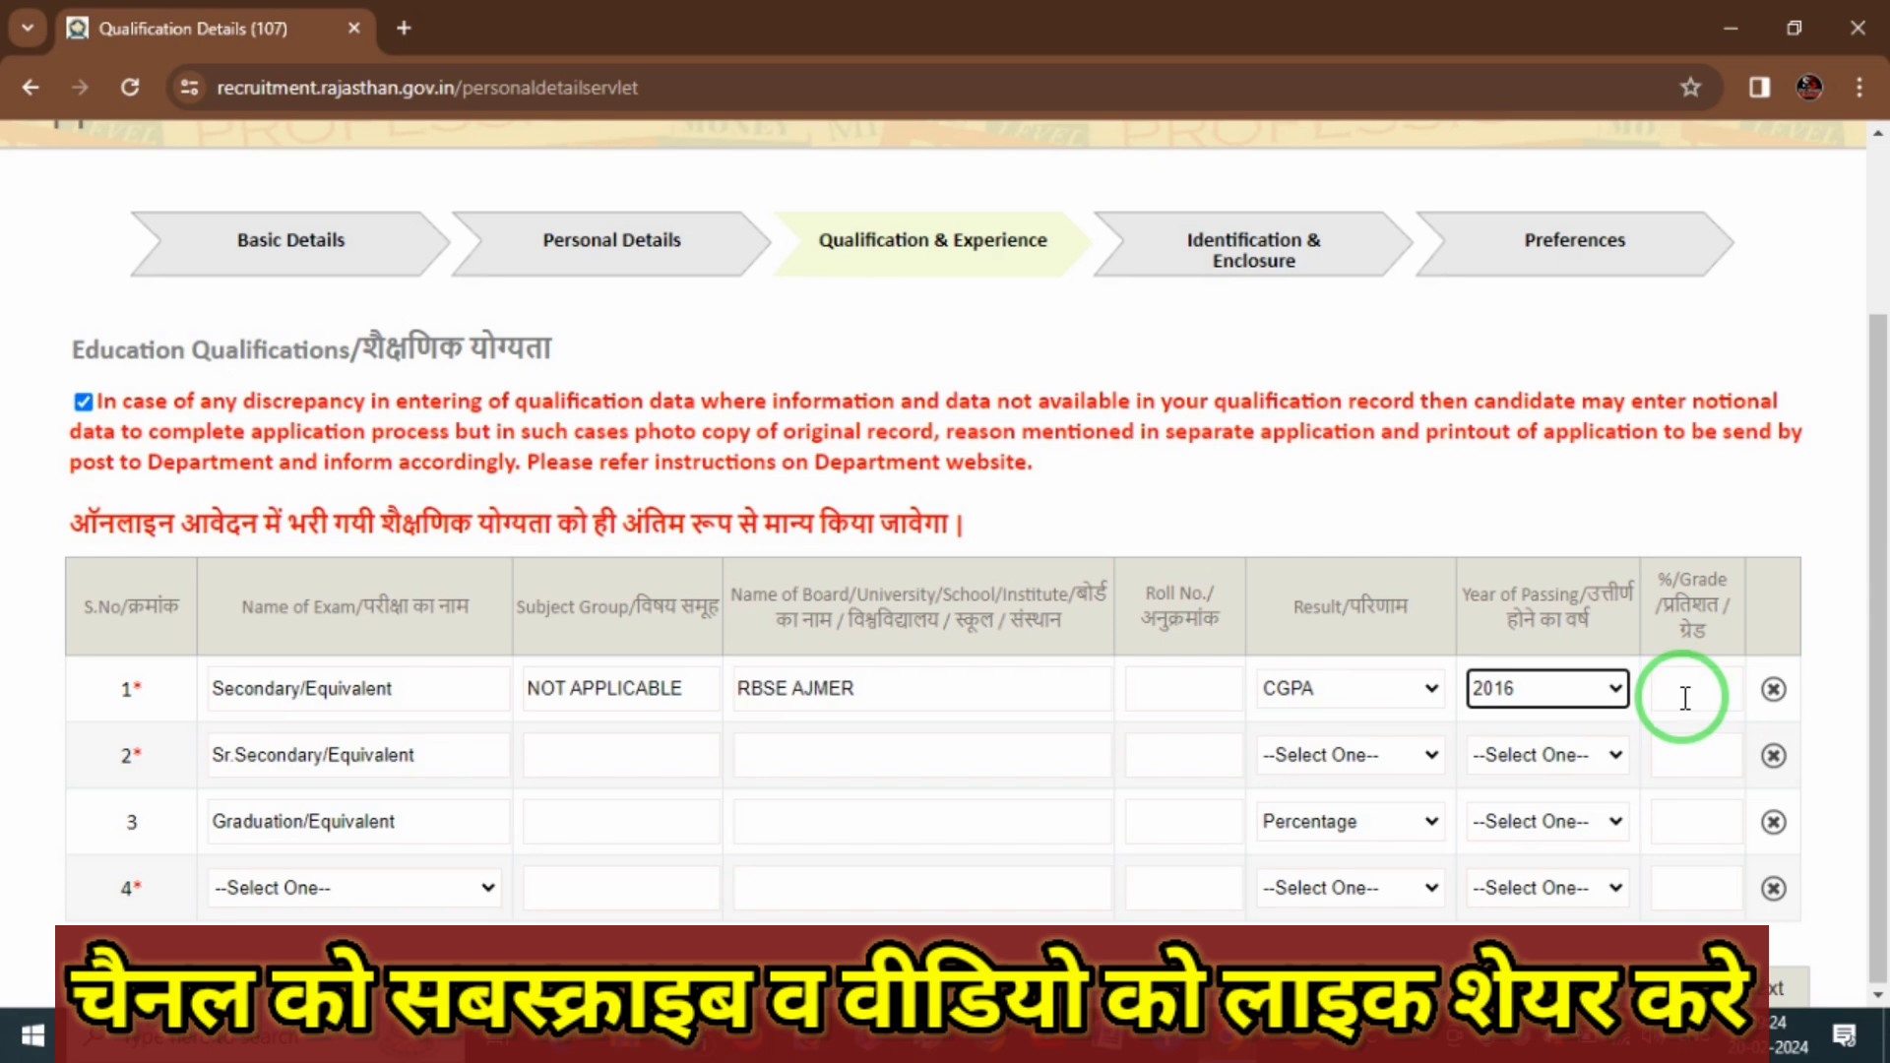
# - Set the Secondary/Equivalent exam's result type to Percentage, year of passing to 2018 and percentage to 65.22
pyautogui.click(1414, 705)
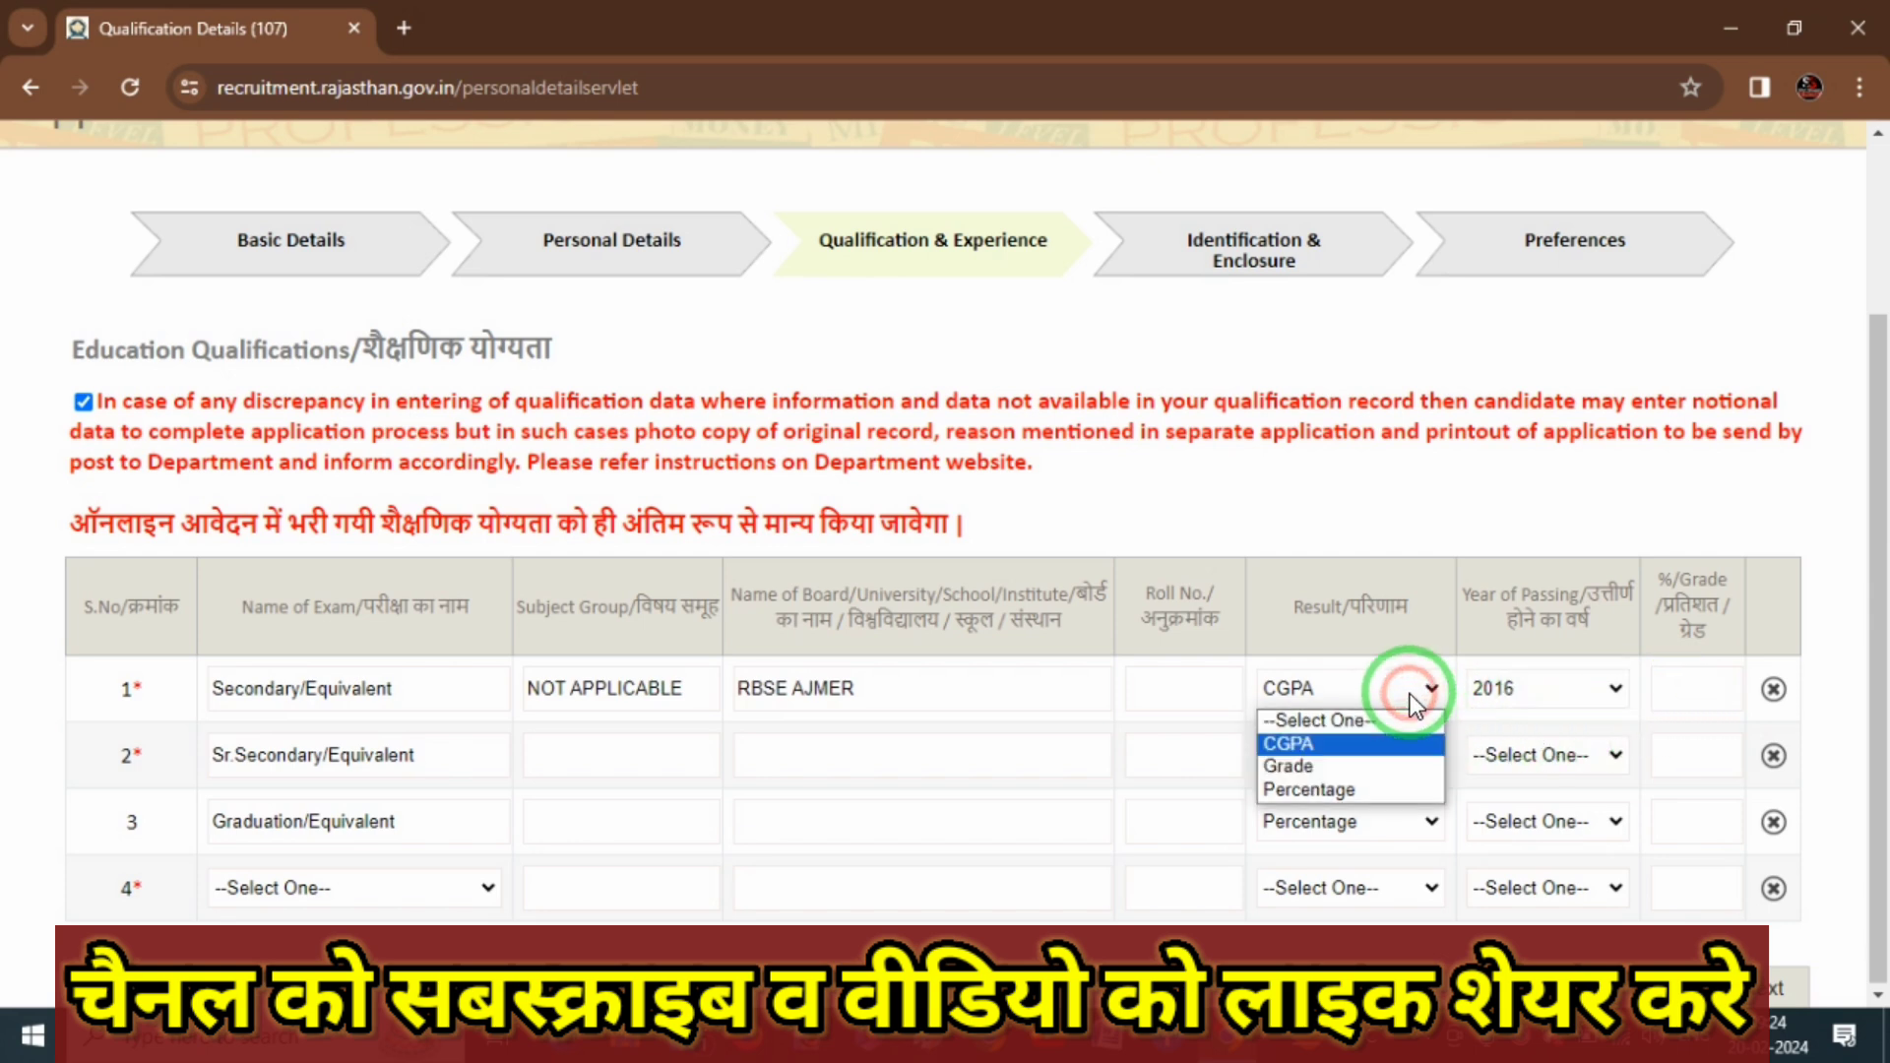
pyautogui.click(1362, 790)
pyautogui.click(1549, 689)
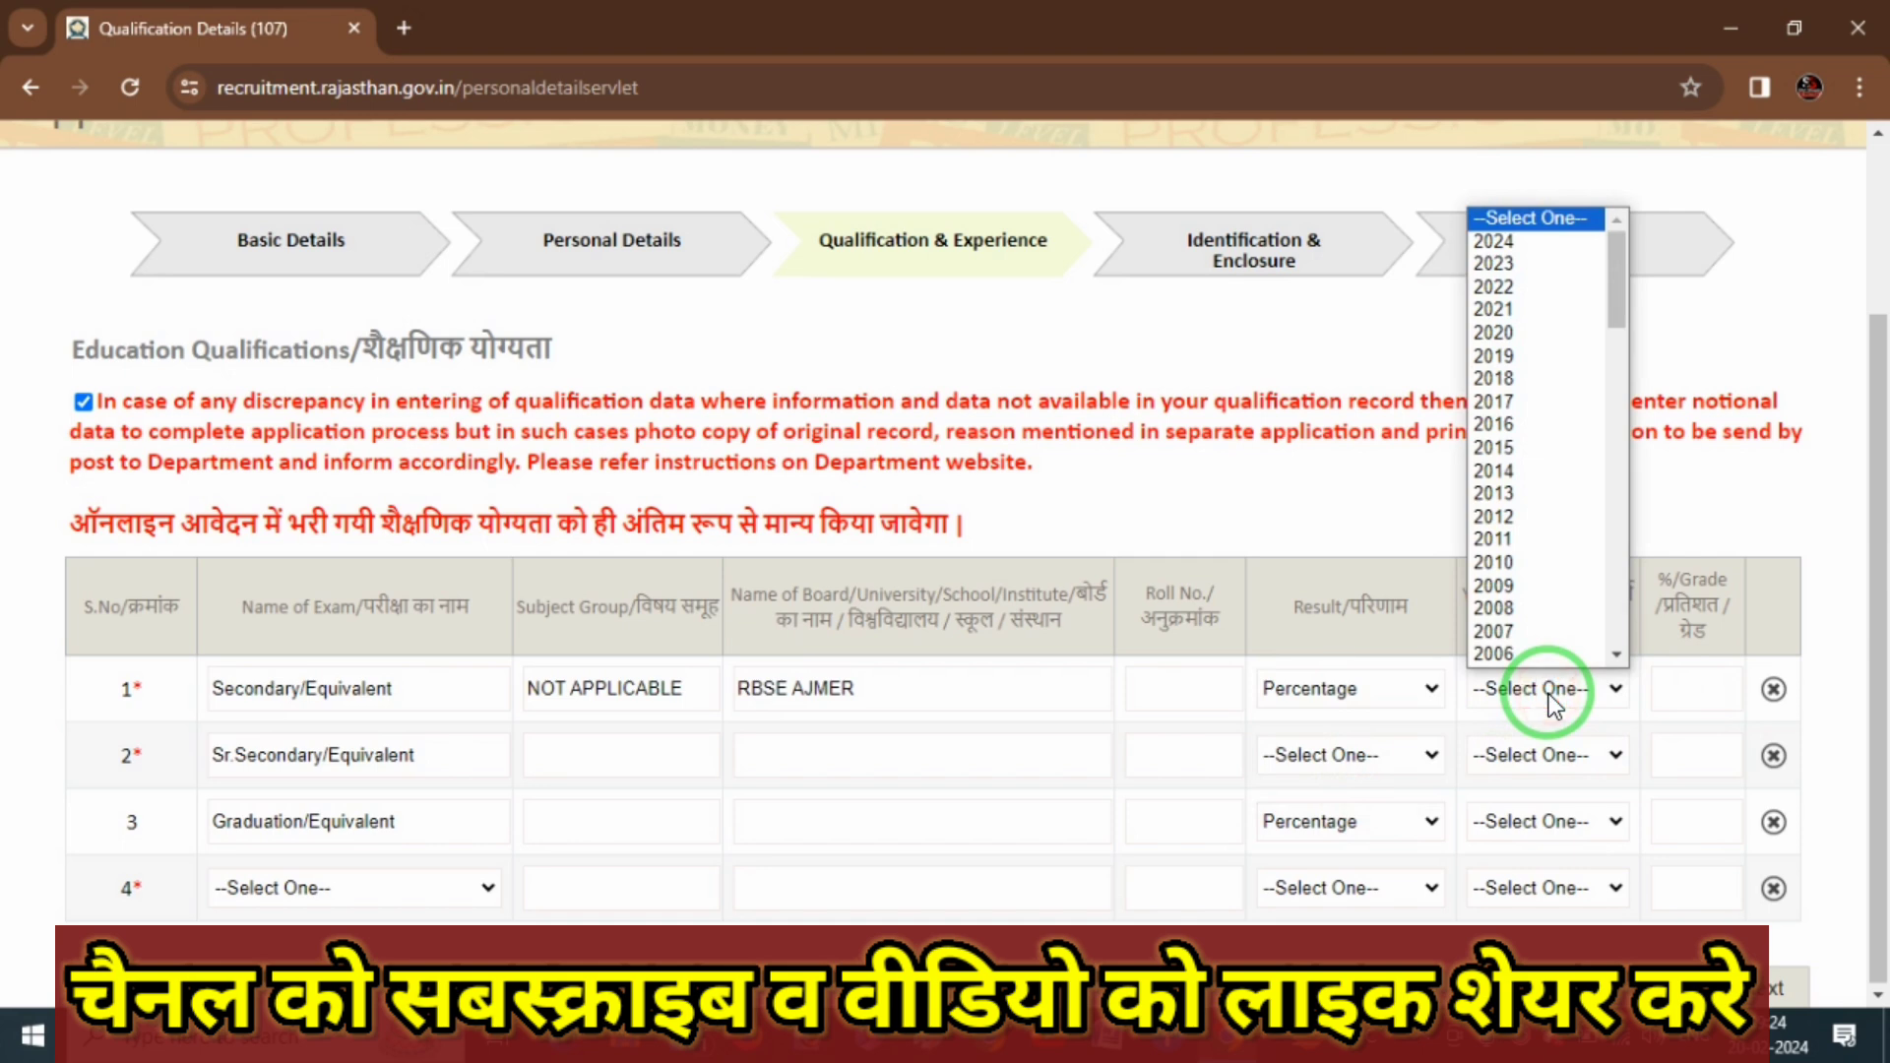
pyautogui.write('2010')
pyautogui.press('Return')
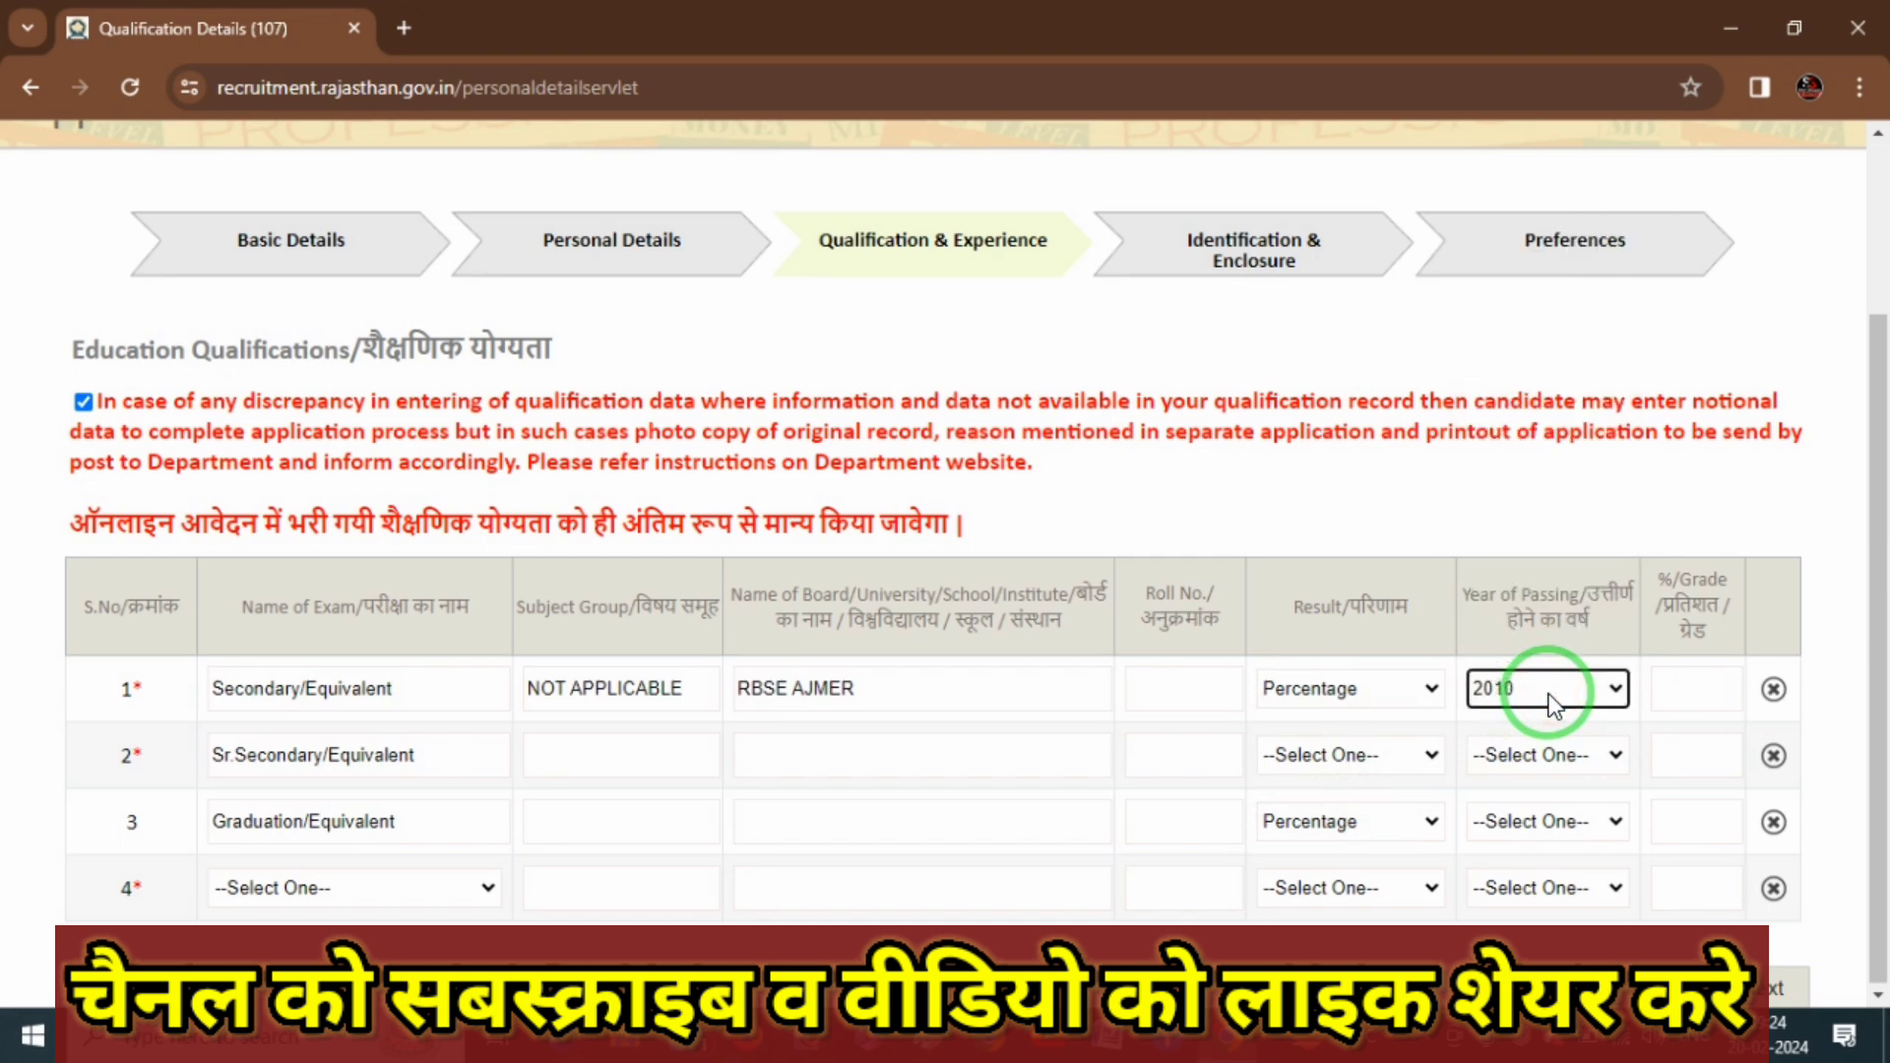
pyautogui.write('2018')
pyautogui.click(1695, 687)
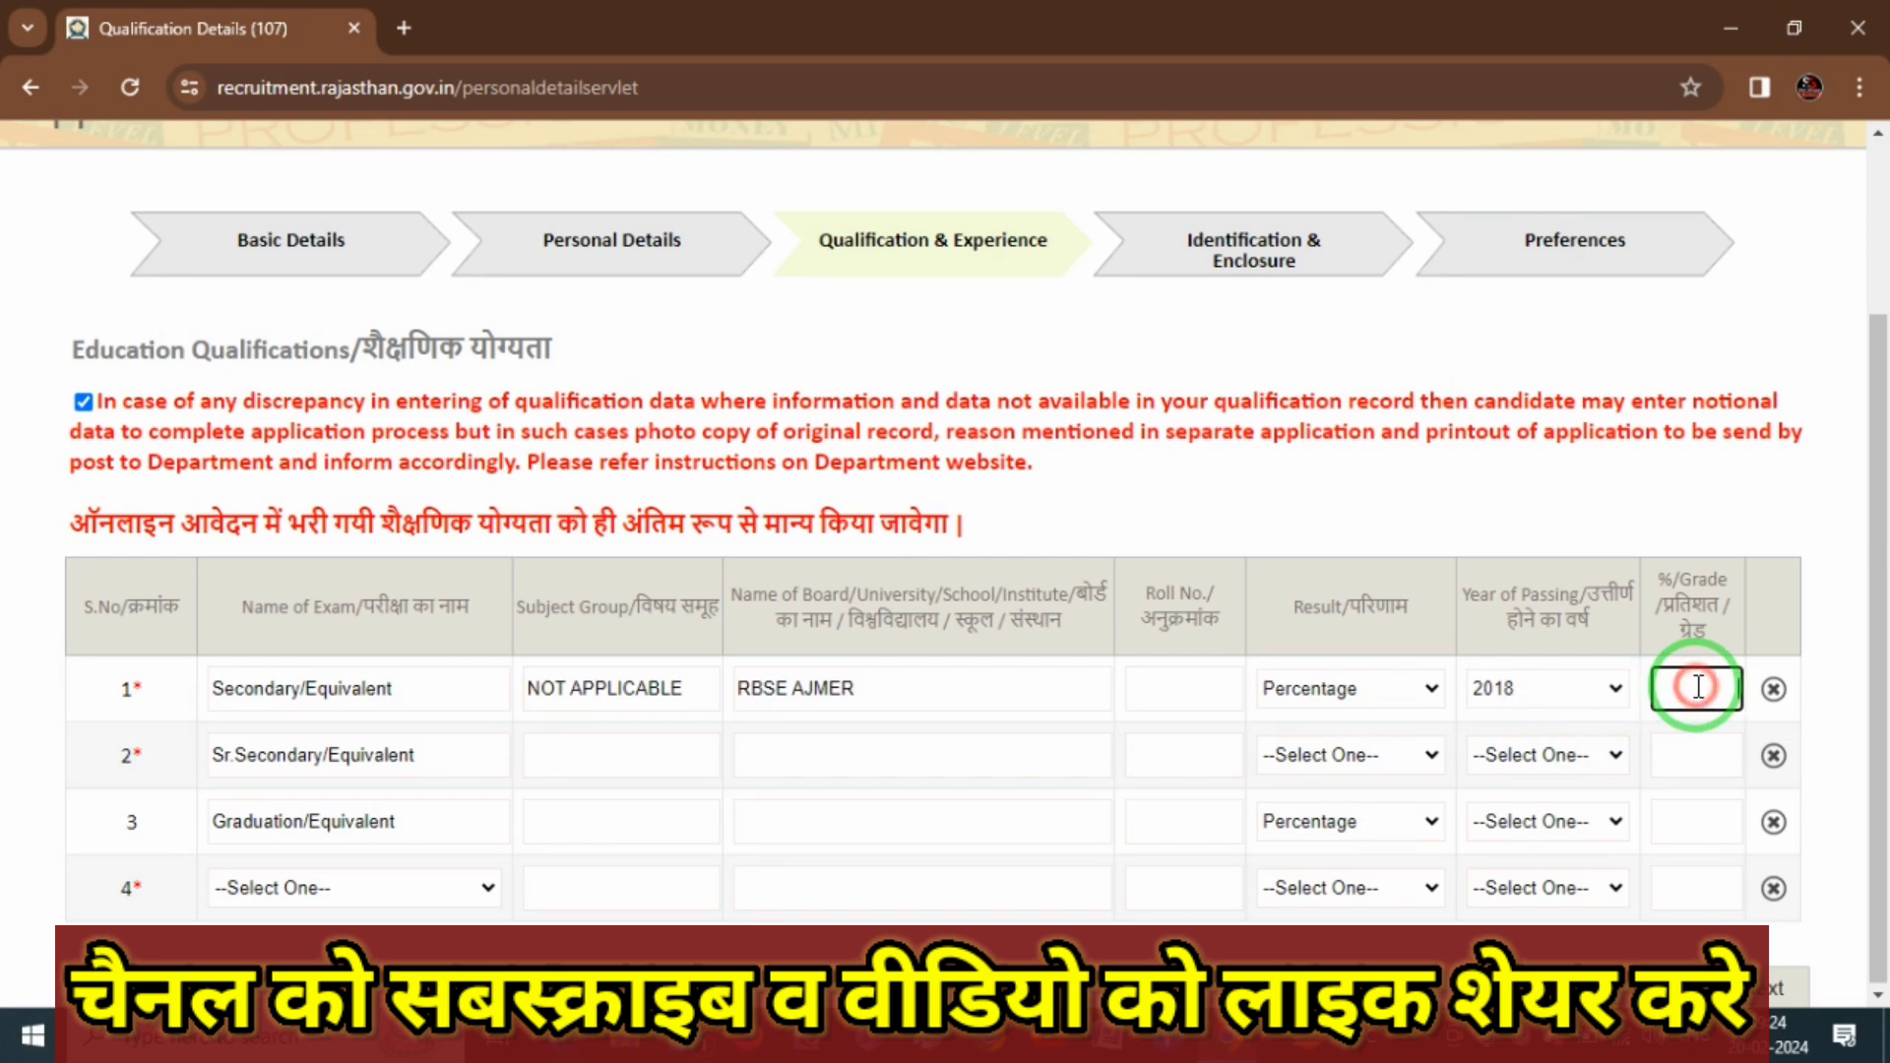
pyautogui.write('65.22')
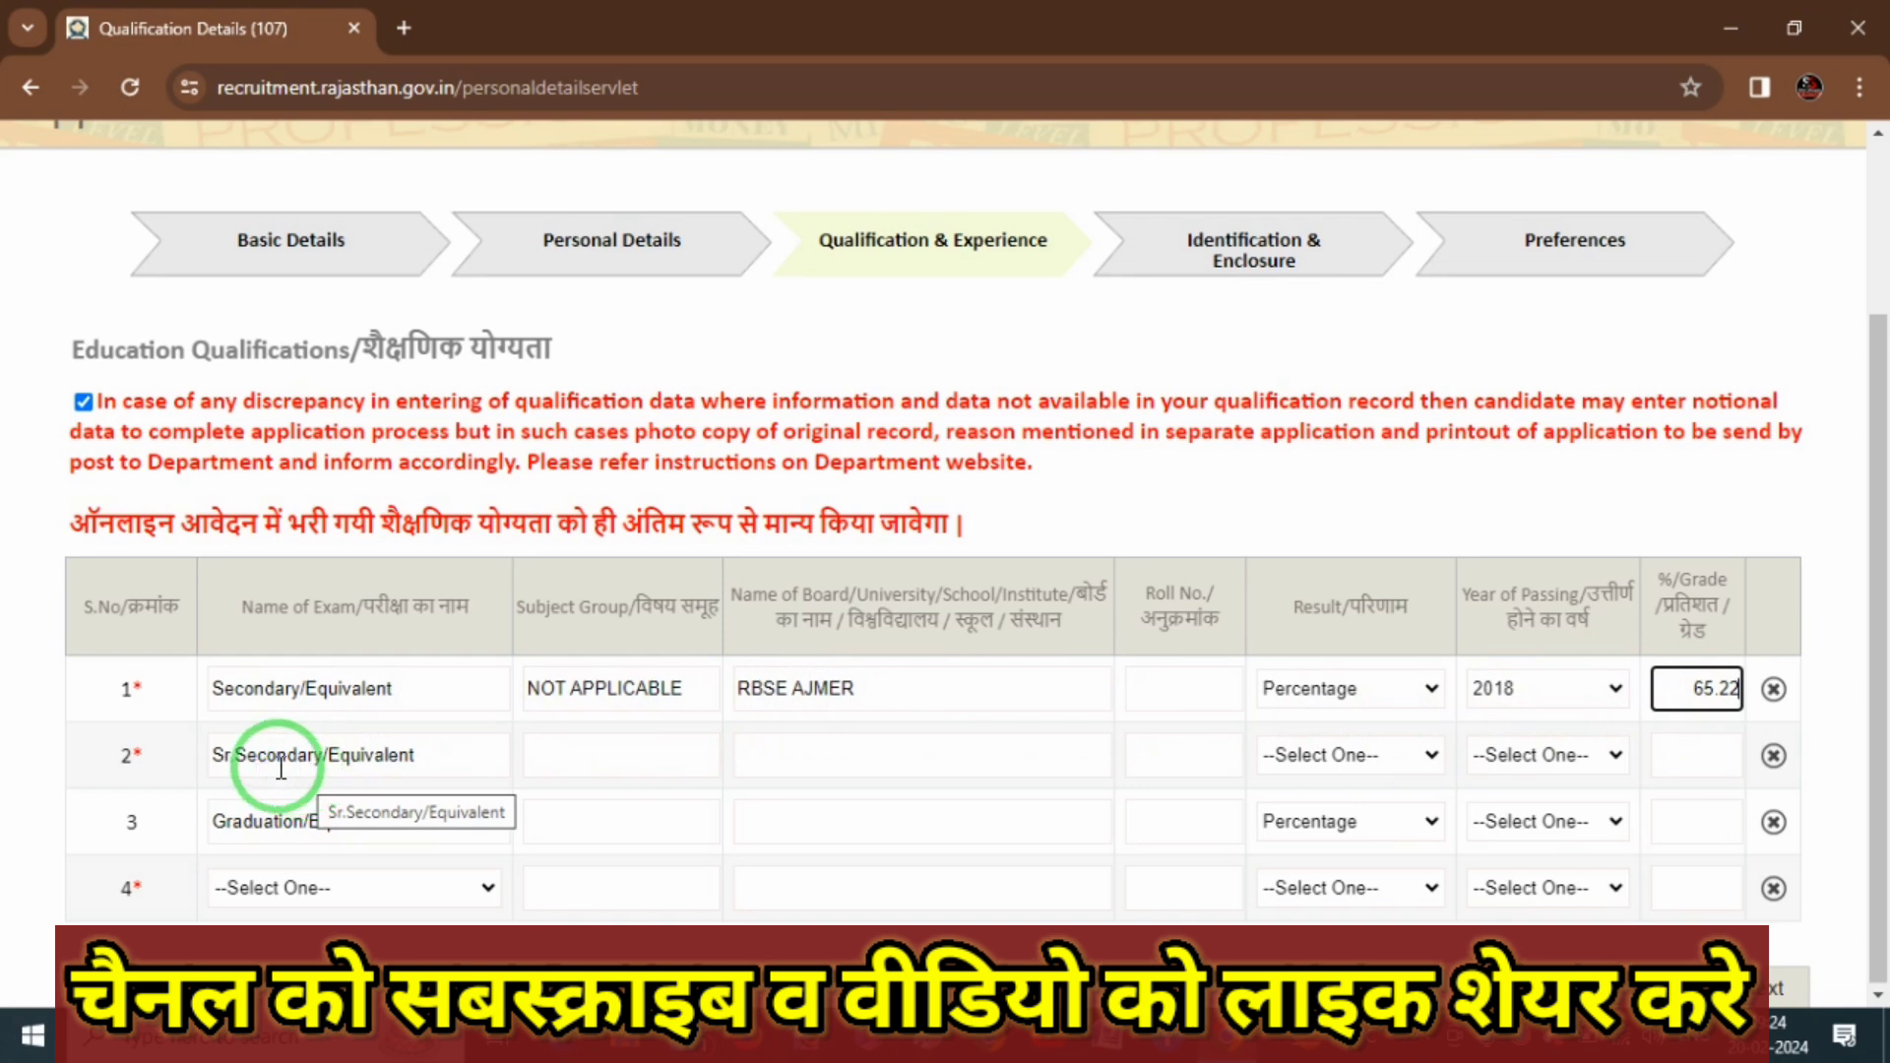
pyautogui.hotkey('ctrl', 'alt', 'd')
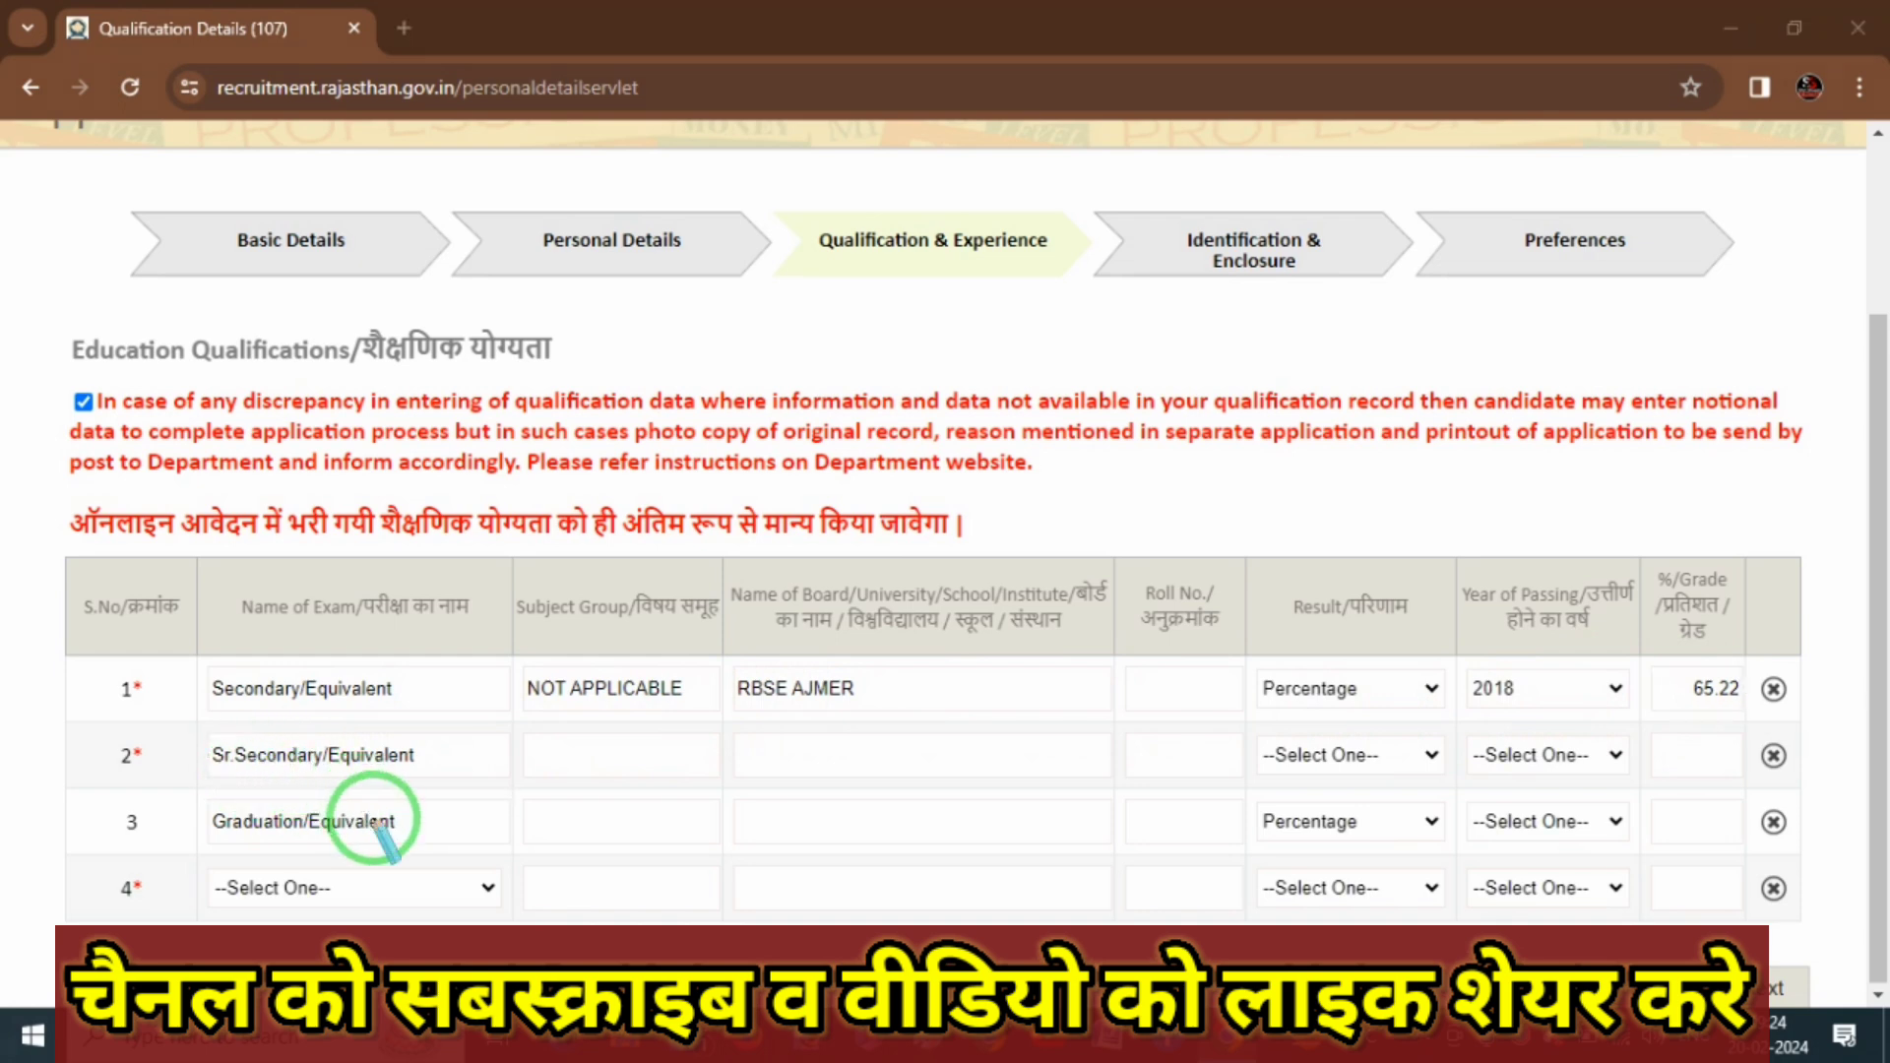
pyautogui.moveTo(195, 770); pyautogui.dragTo(393, 772)
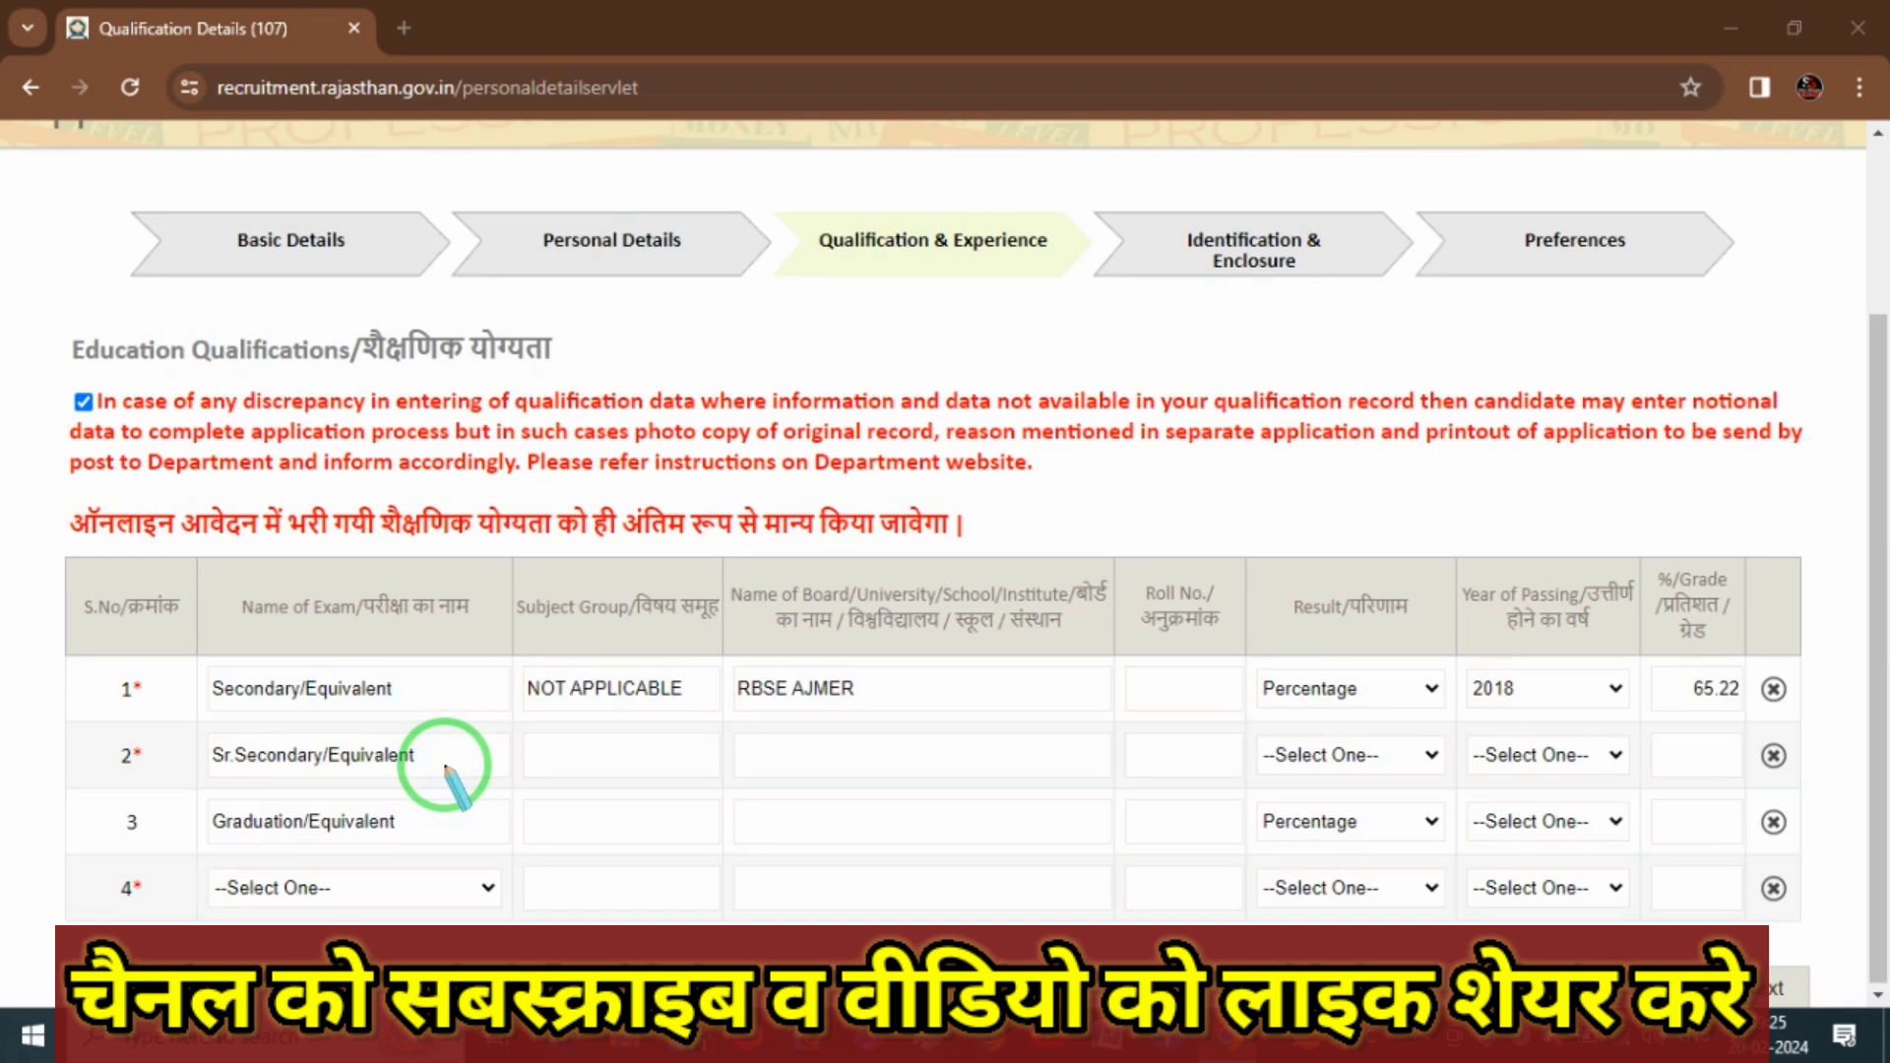
pyautogui.press('Escape')
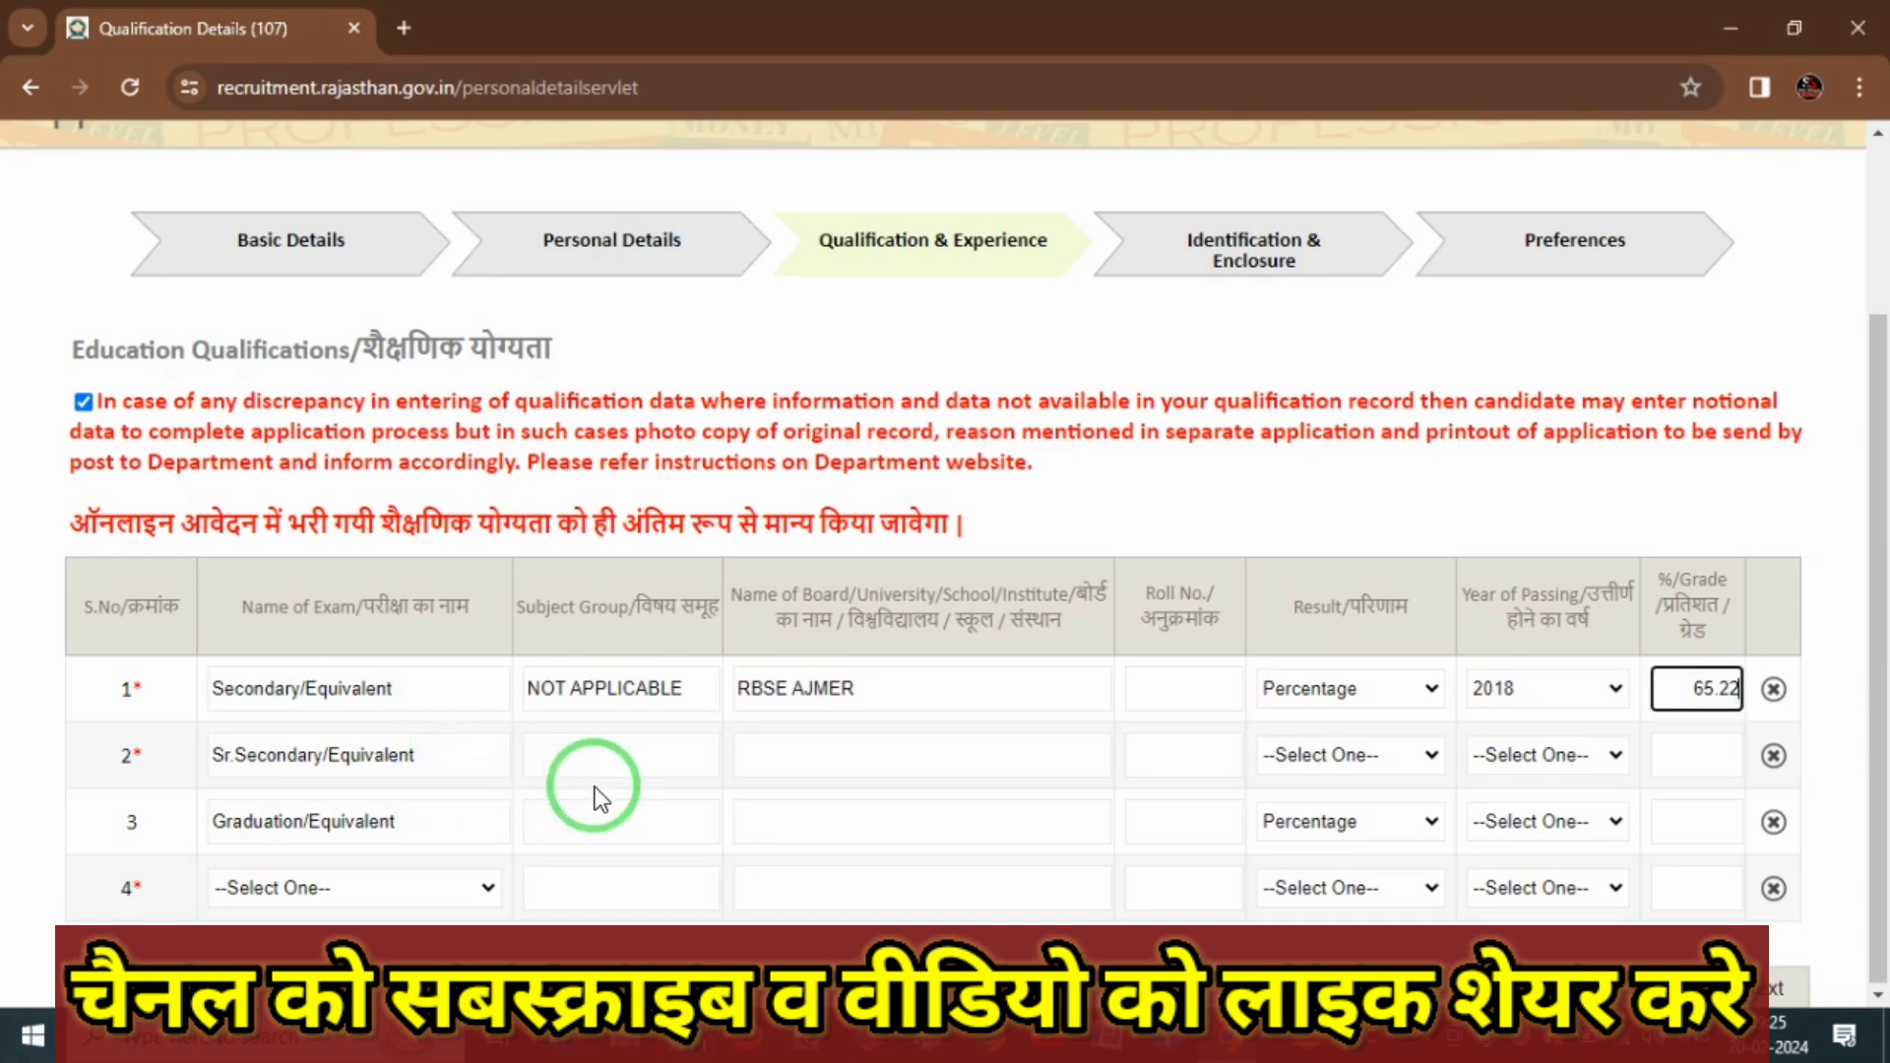
# - Enter ARTS as the subject group and RBSE AJMER as the board name for the Sr.Secondary/Equivalent exam
pyautogui.click(619, 764)
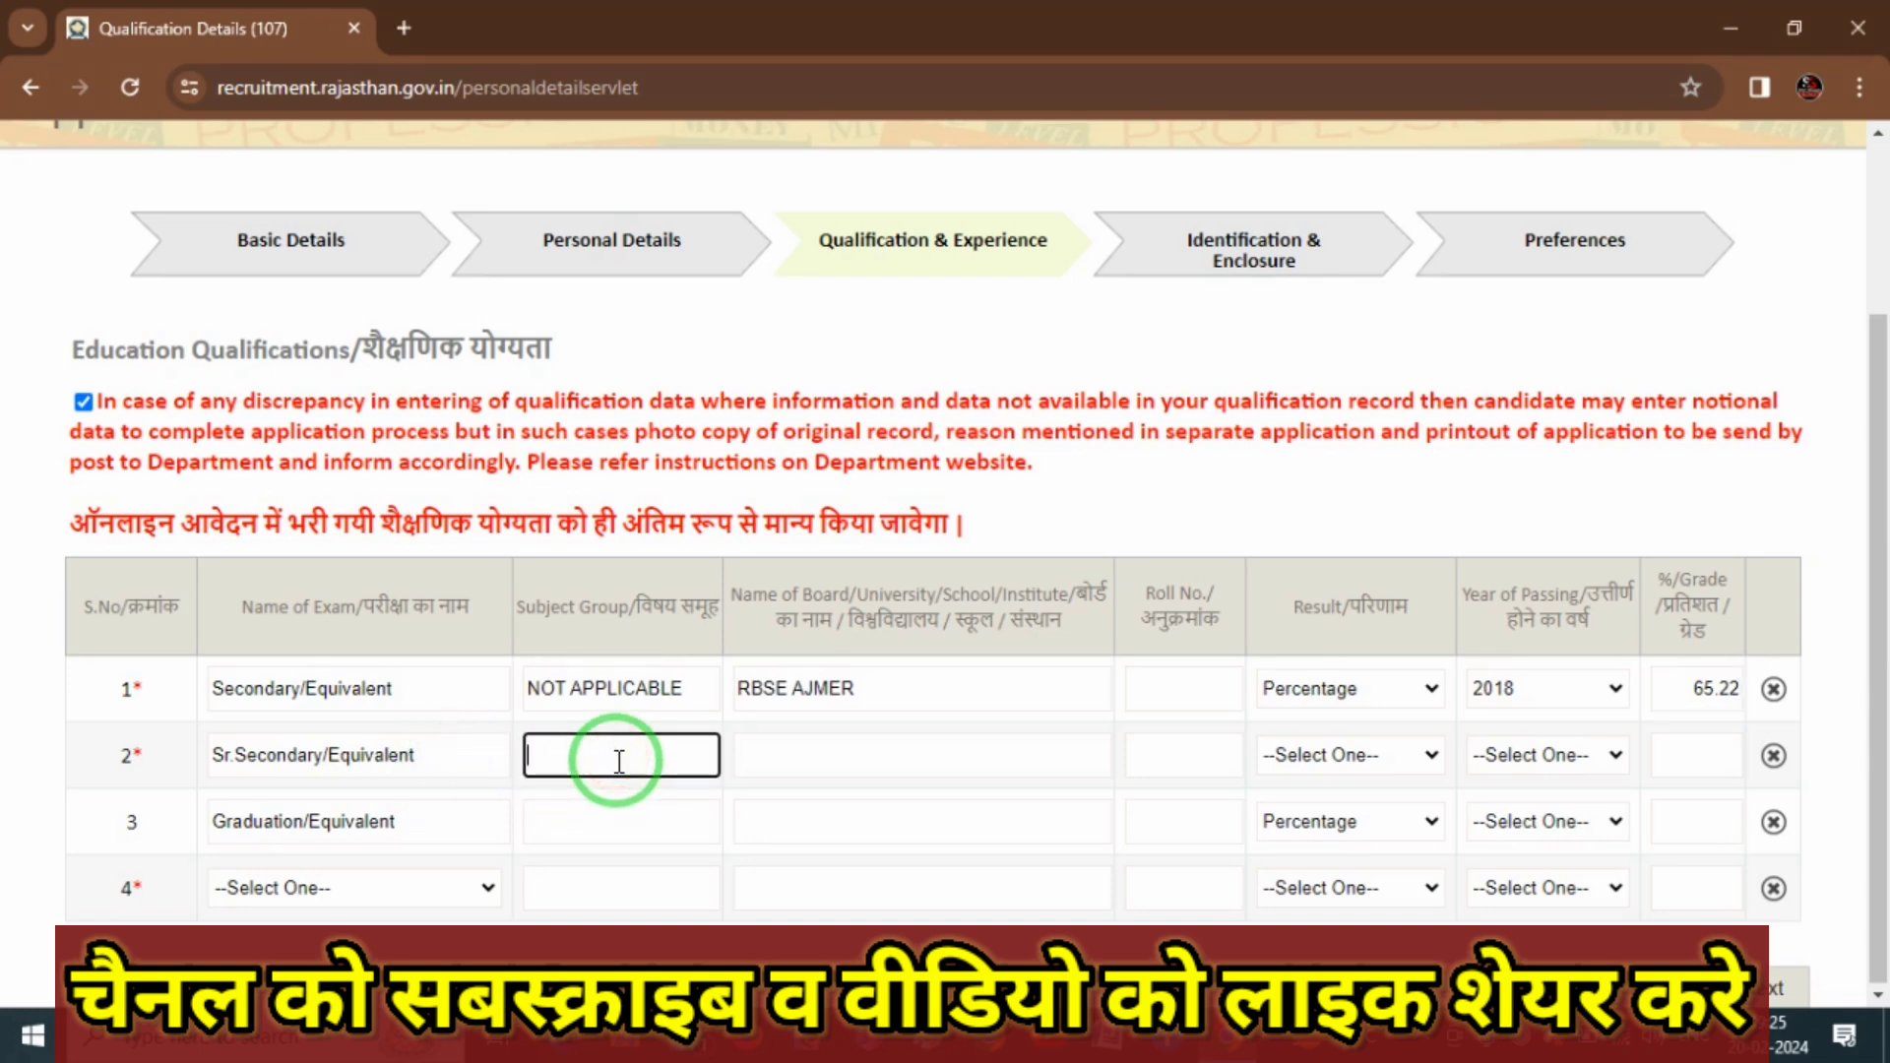
pyautogui.write('ARTS')
pyautogui.press('Tab')
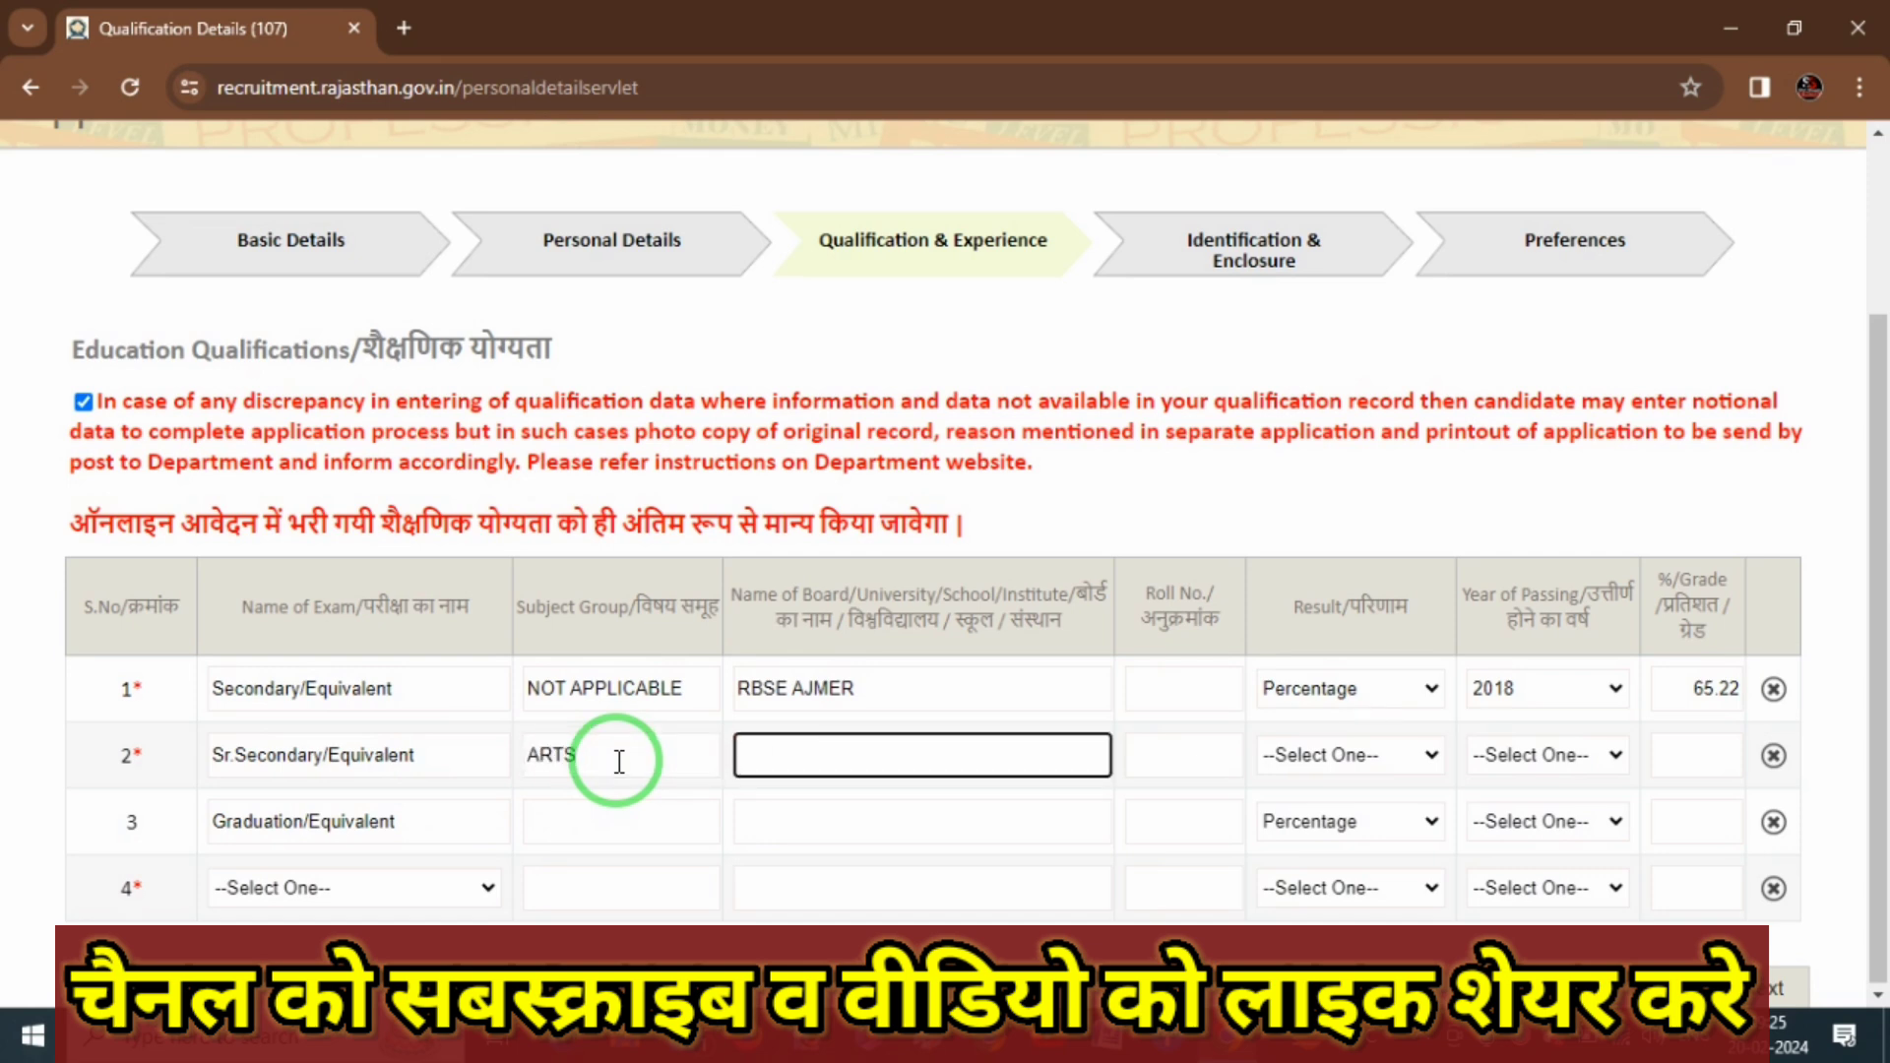
pyautogui.write('RBSE AJMER')
pyautogui.press('Tab')
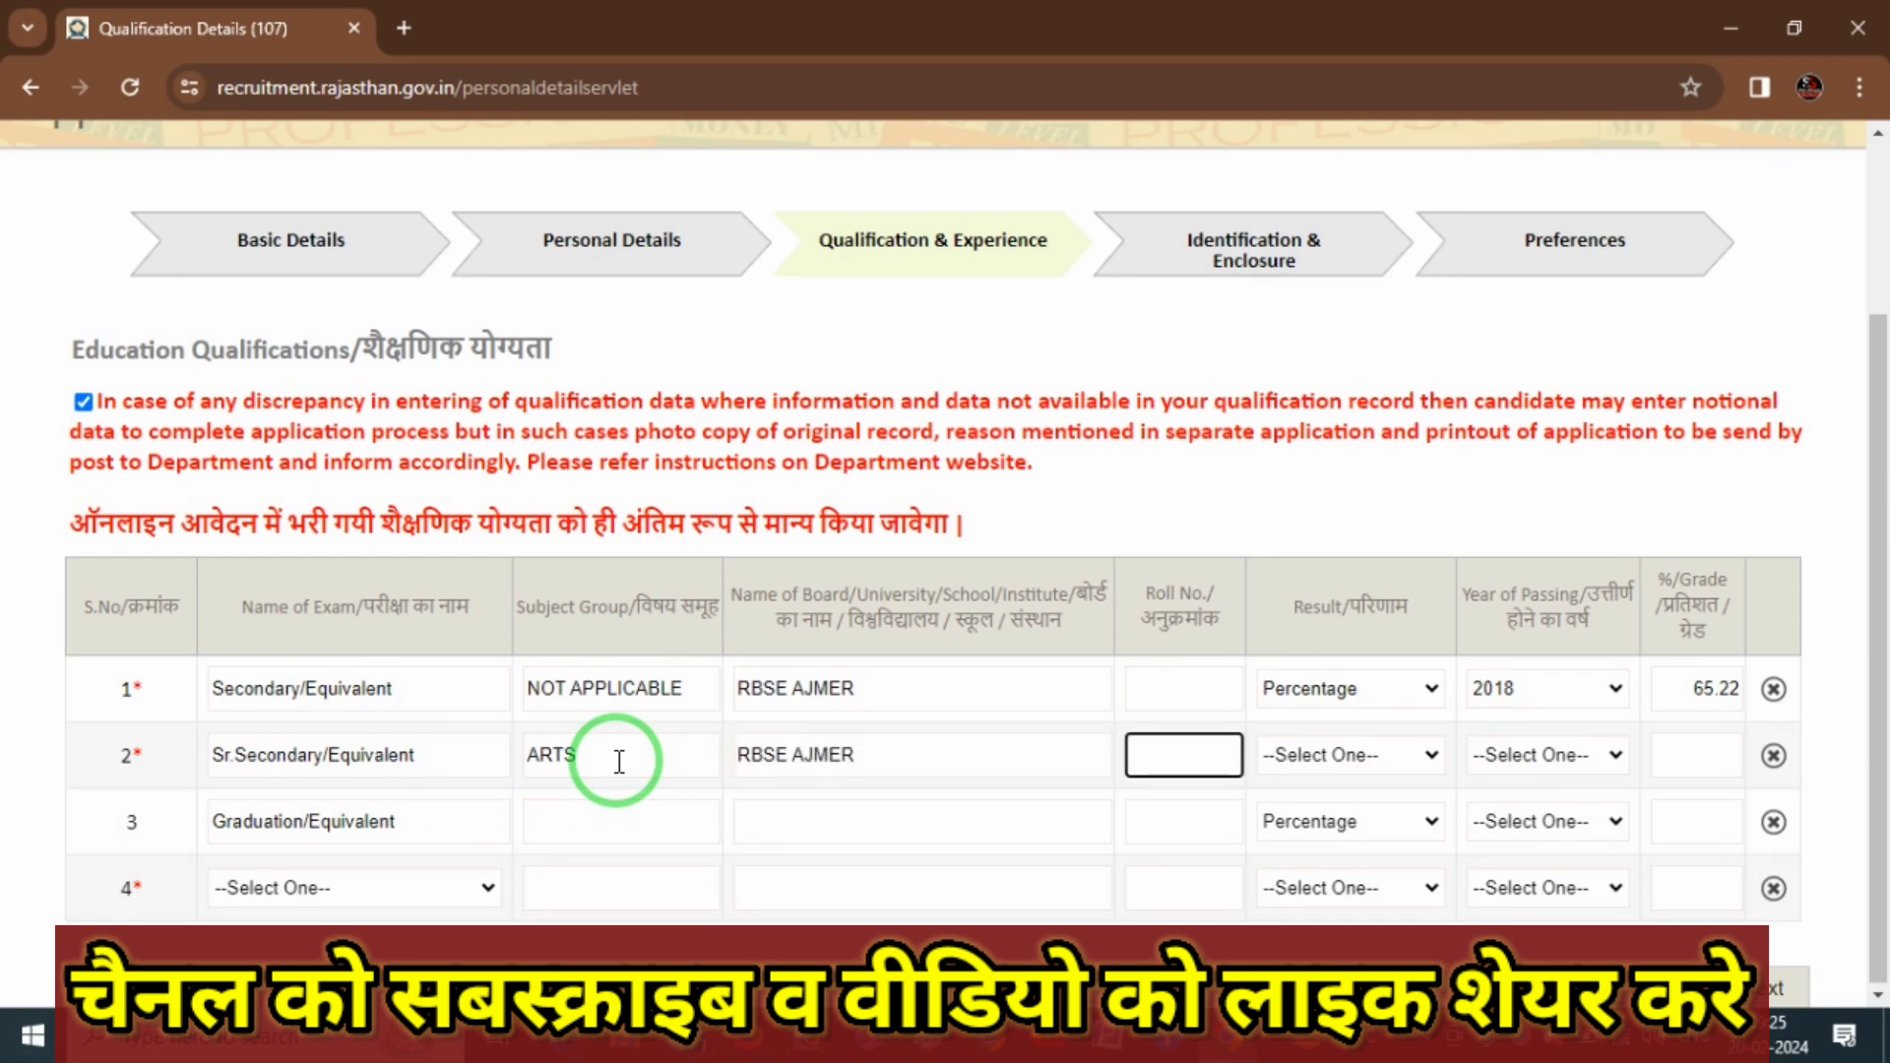
# - Fill in the roll number for the Sr.Secondary/Equivalent exam and set its result type to Percentage
pyautogui.write('454545')
pyautogui.press('Tab')
pyautogui.hotkey('alt', 'Down')
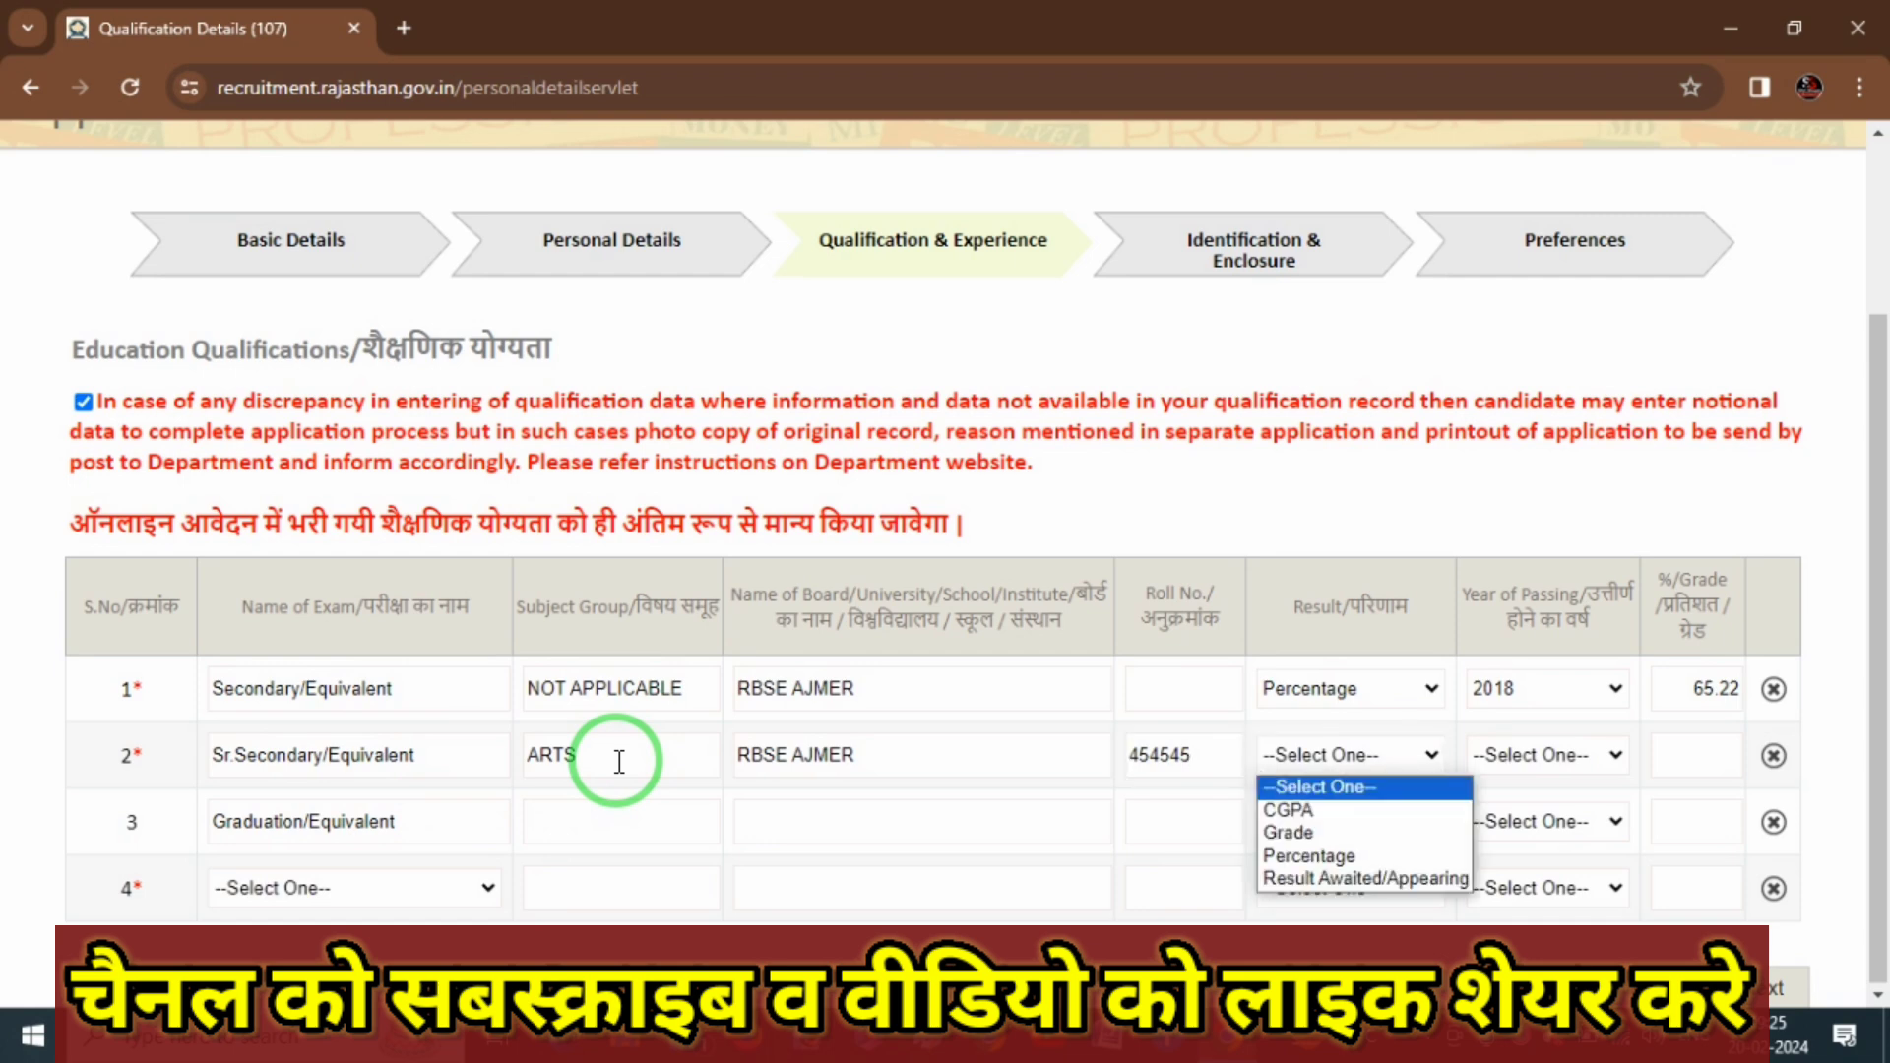
pyautogui.press('Down')
pyautogui.press('Down')
pyautogui.press('Down')
pyautogui.press('Return')
pyautogui.press('Tab')
# - Set the Sr.Secondary/Equivalent exam's year of passing to 2020 and its percentage to 55.30
pyautogui.hotkey('alt', 'Down')
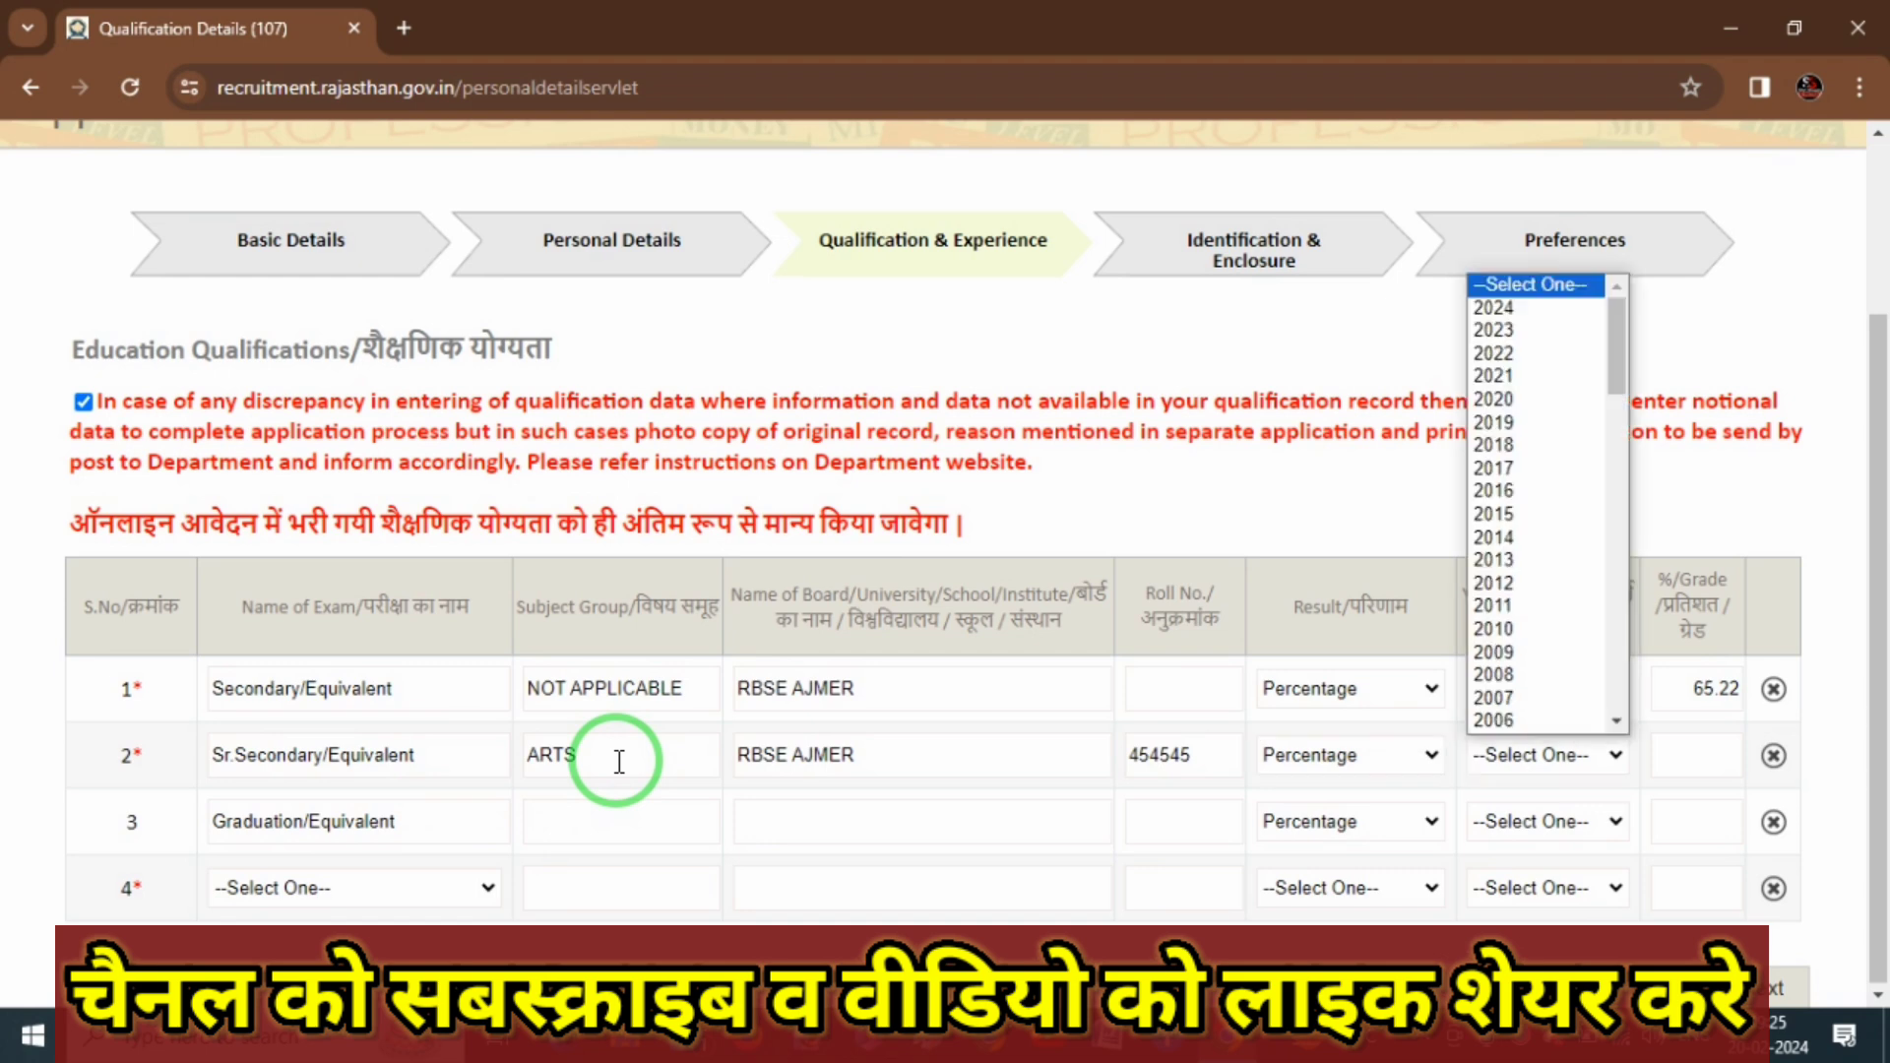
pyautogui.press('Down')
pyautogui.press('Down')
pyautogui.press('Down')
pyautogui.press('Down')
pyautogui.press('Down')
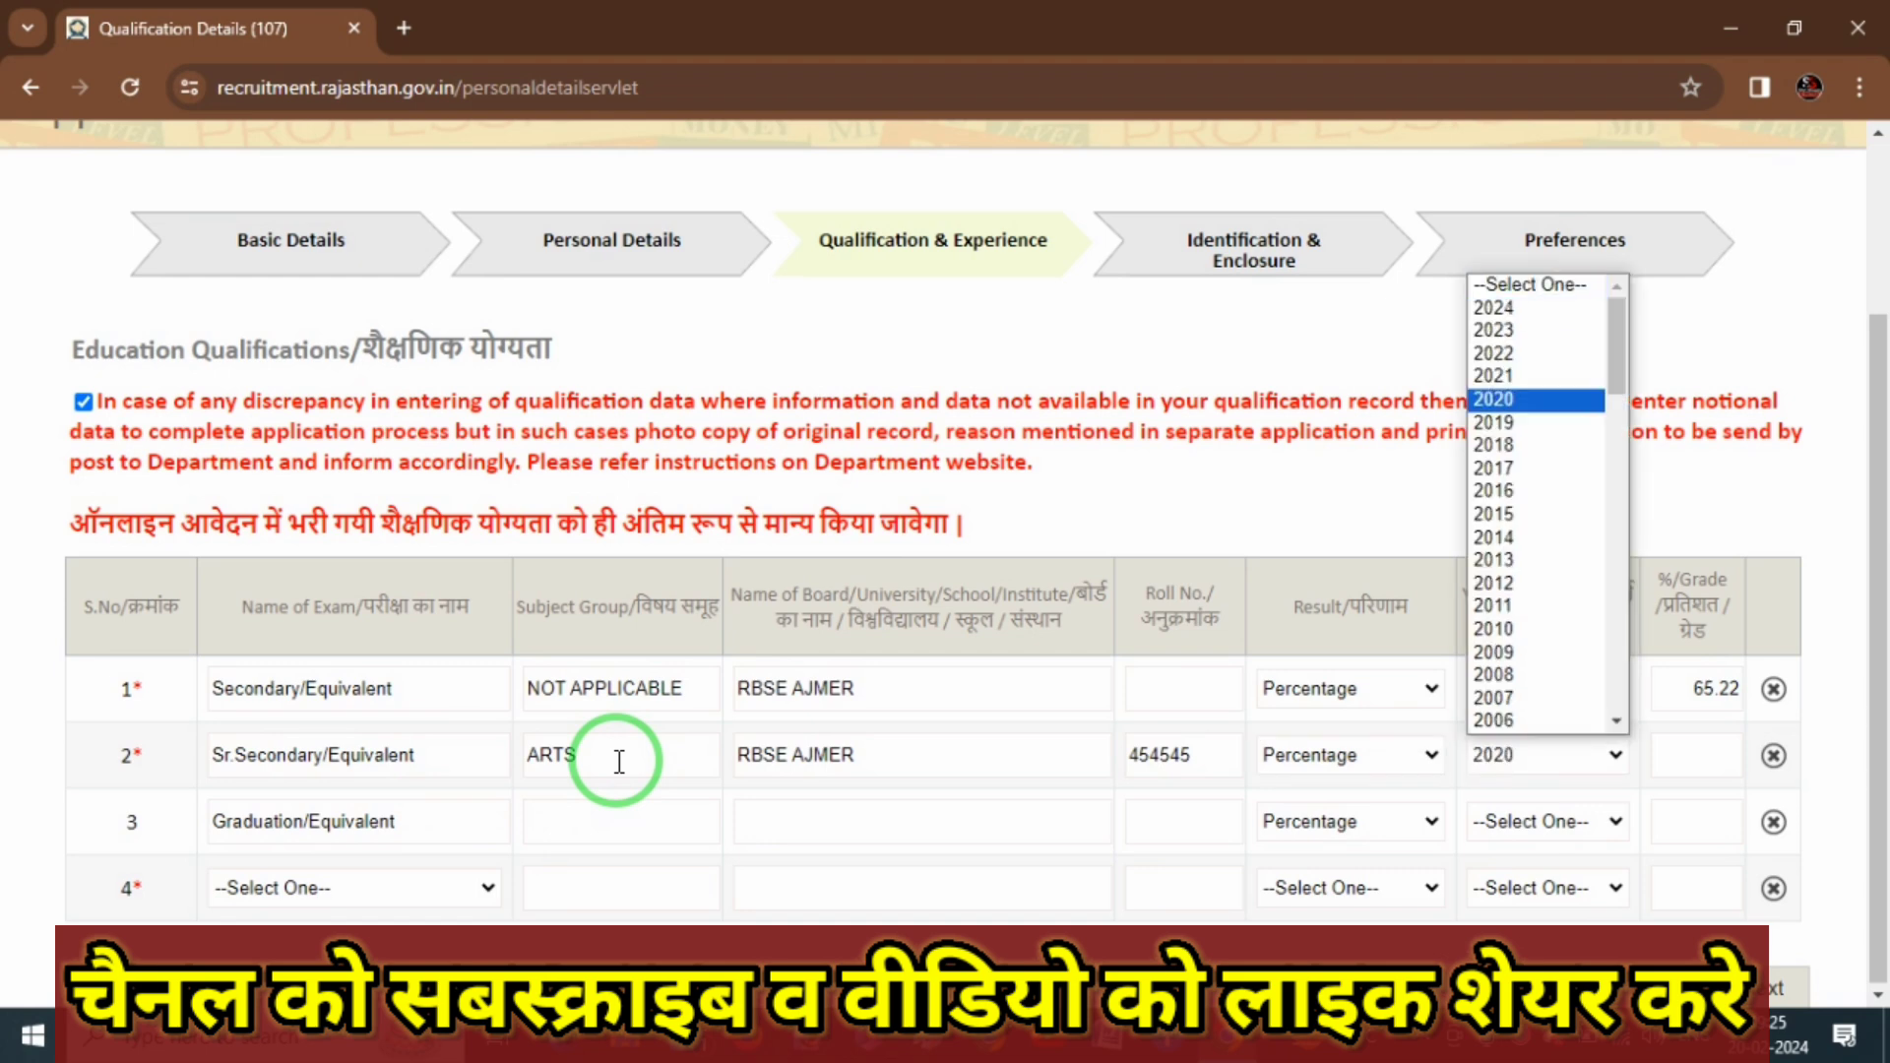
pyautogui.press('Return')
pyautogui.press('Tab')
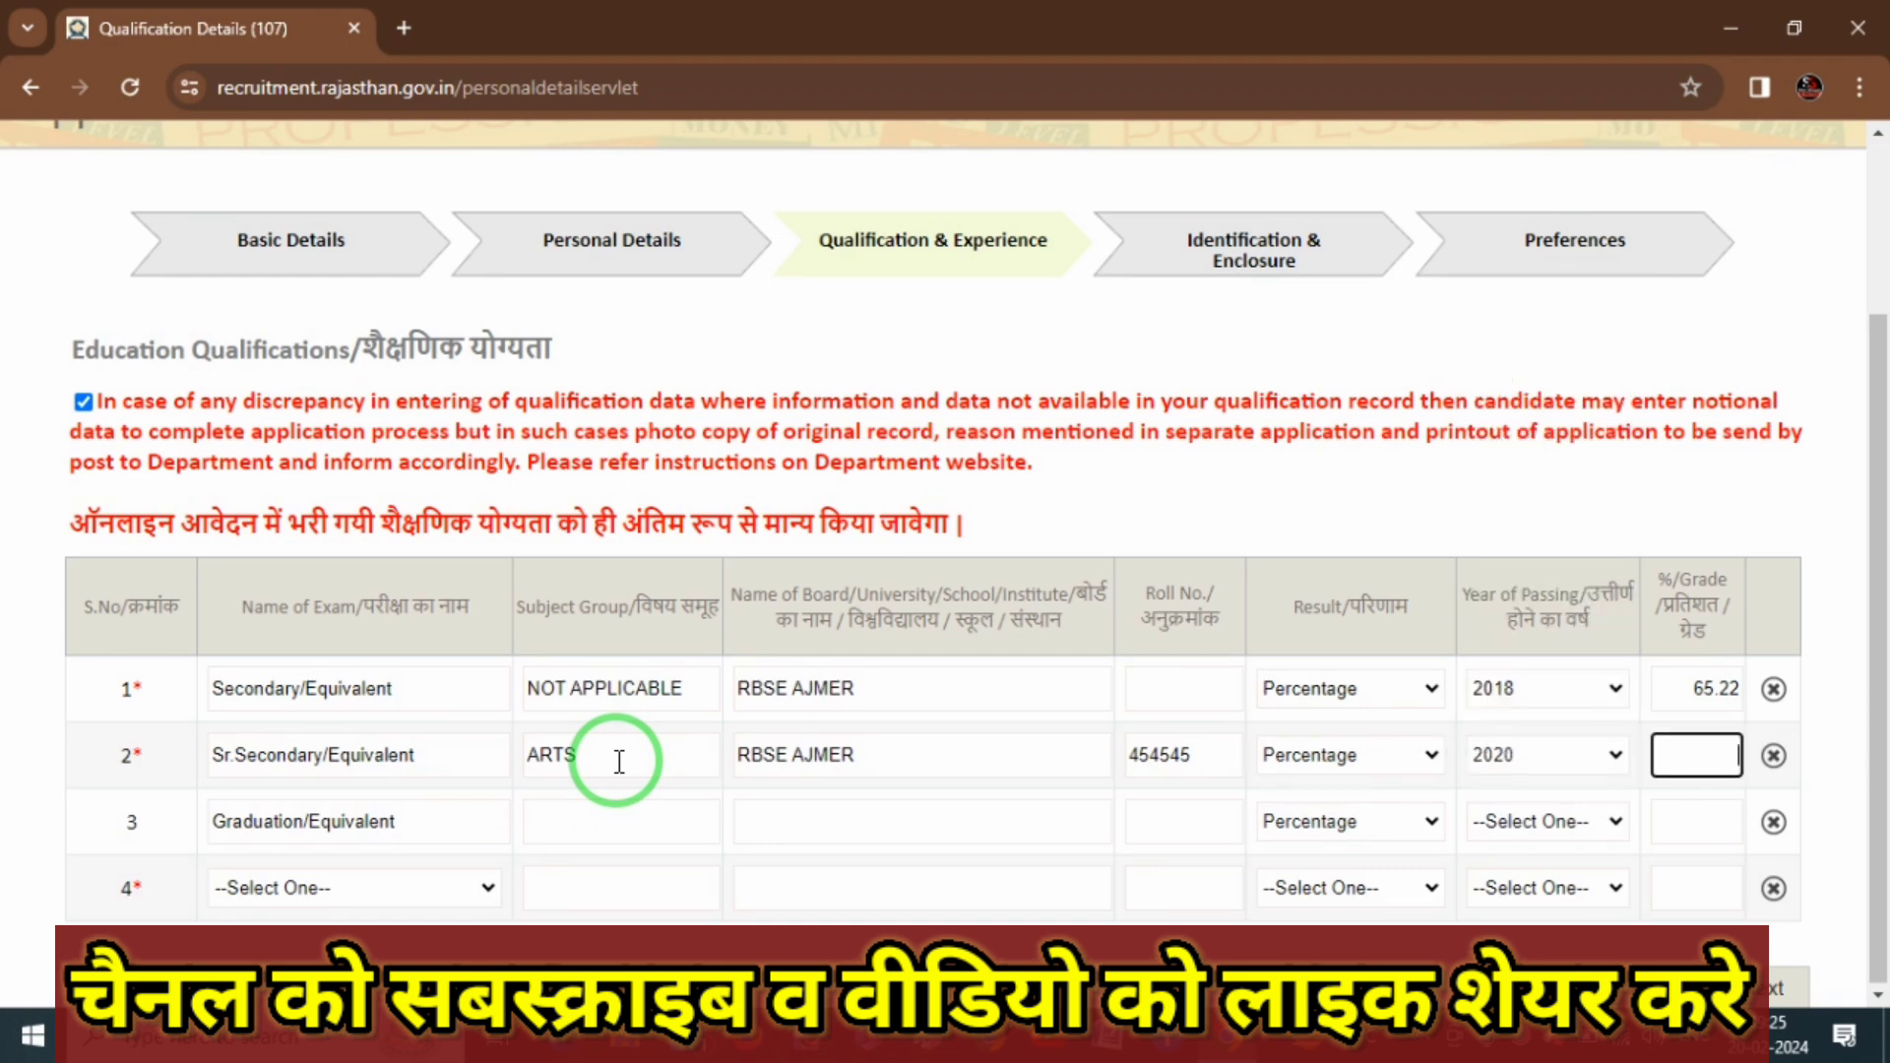
pyautogui.write('55.30')
pyautogui.click(552, 826)
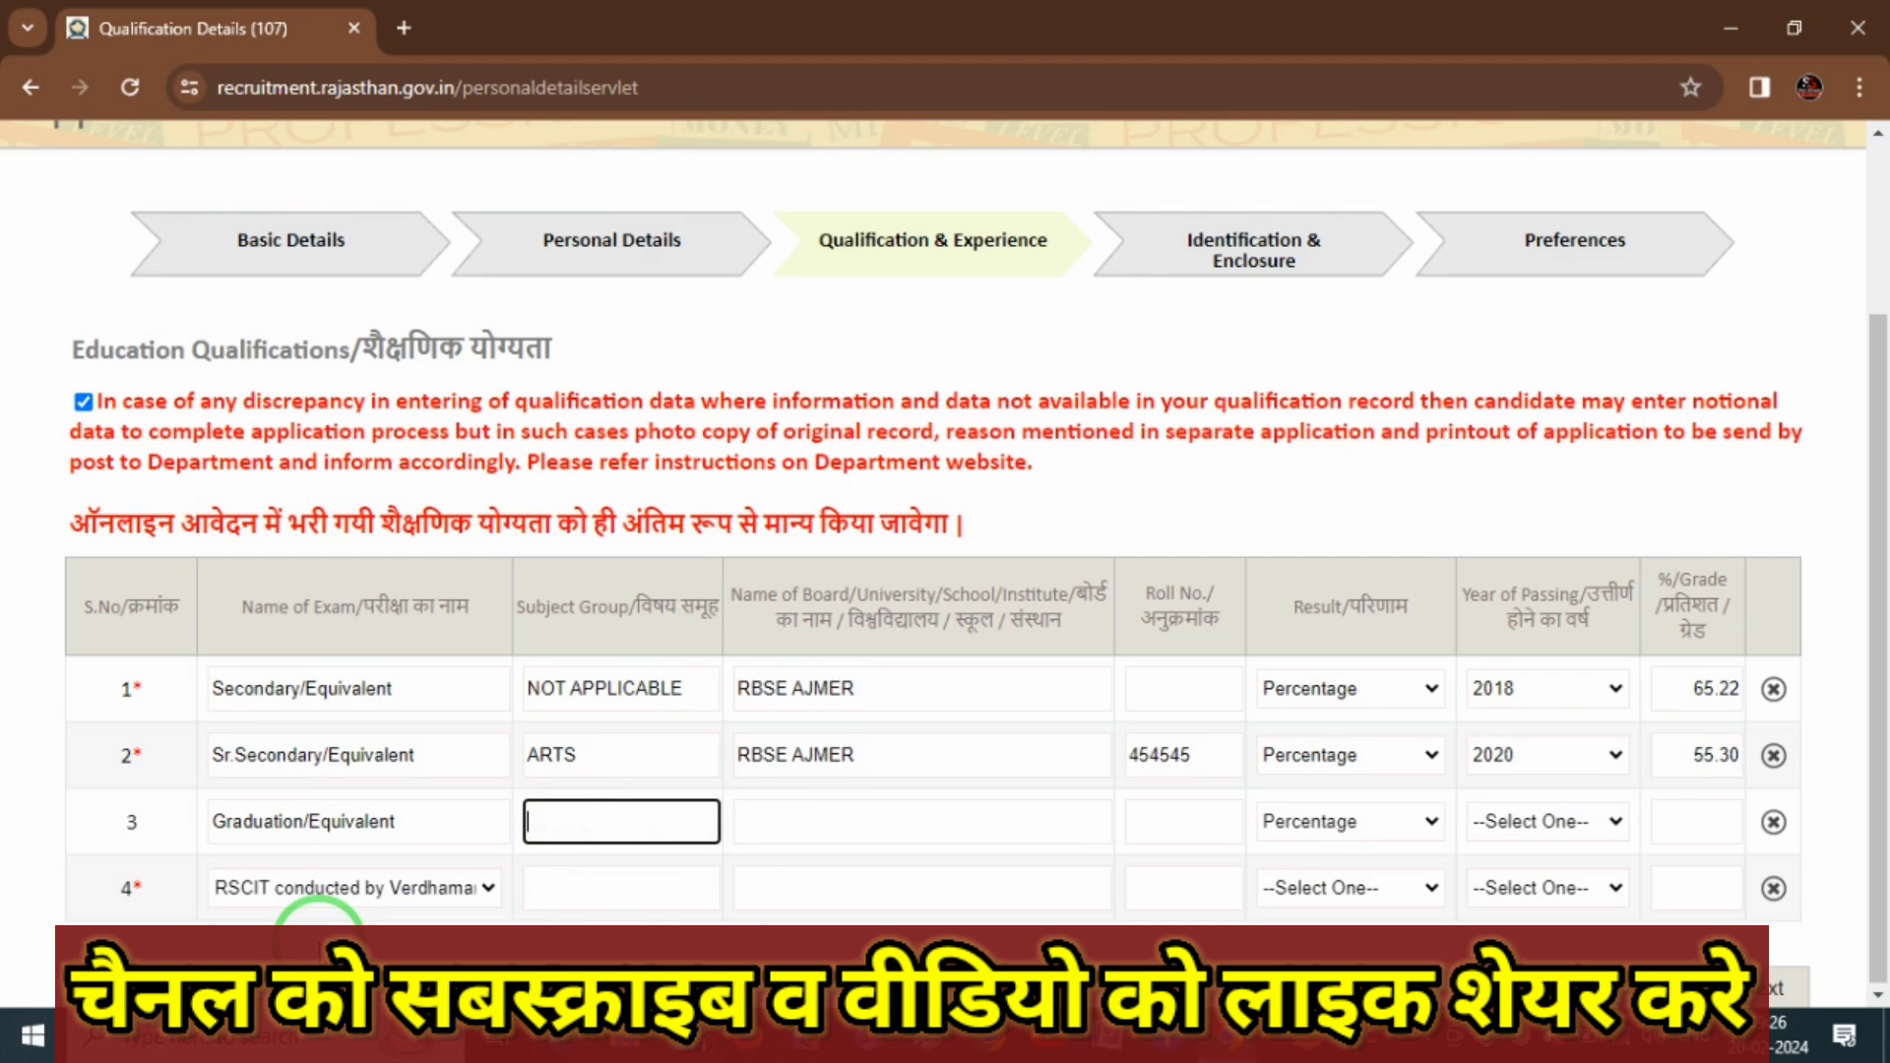
pyautogui.moveTo(187, 834)
pyautogui.mouseDown()
pyautogui.moveTo(345, 861)
pyautogui.moveTo(403, 827)
pyautogui.moveTo(369, 777)
pyautogui.moveTo(192, 807)
pyautogui.moveTo(197, 844)
pyautogui.mouseUp()
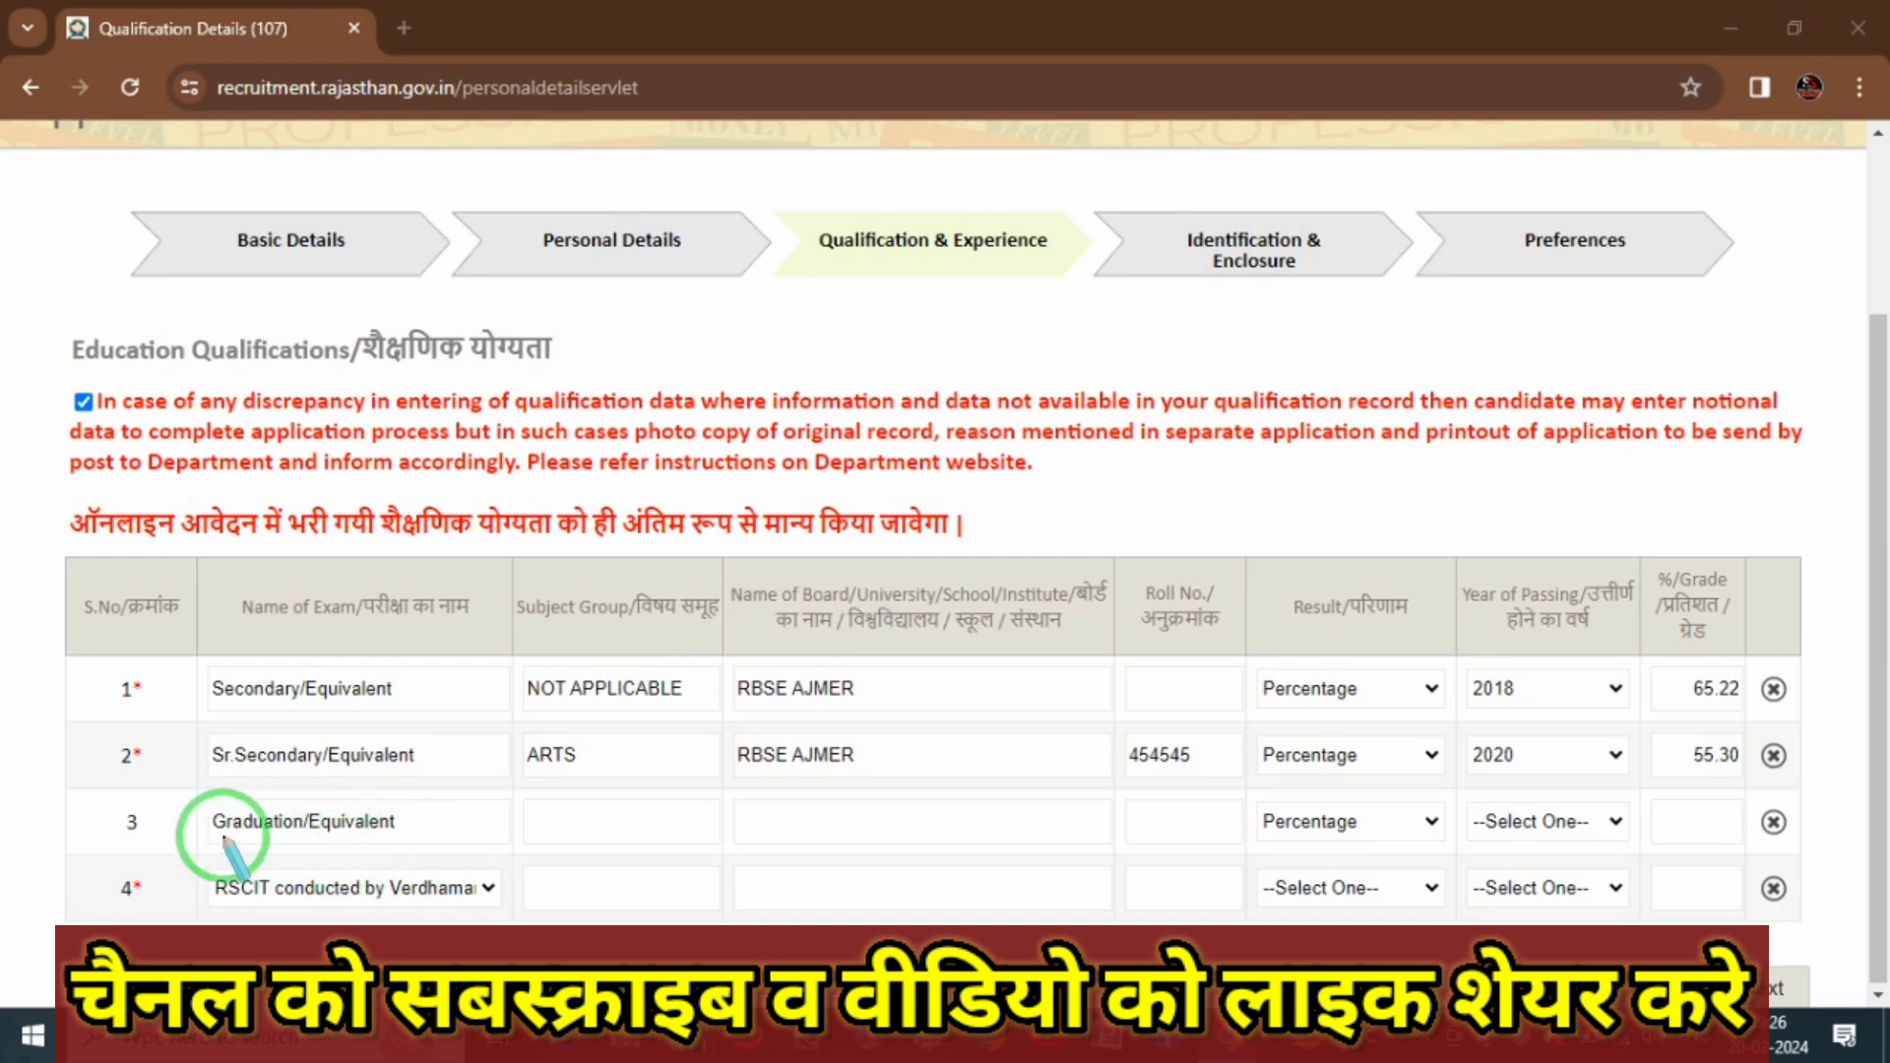
pyautogui.moveTo(216, 837); pyautogui.dragTo(369, 844)
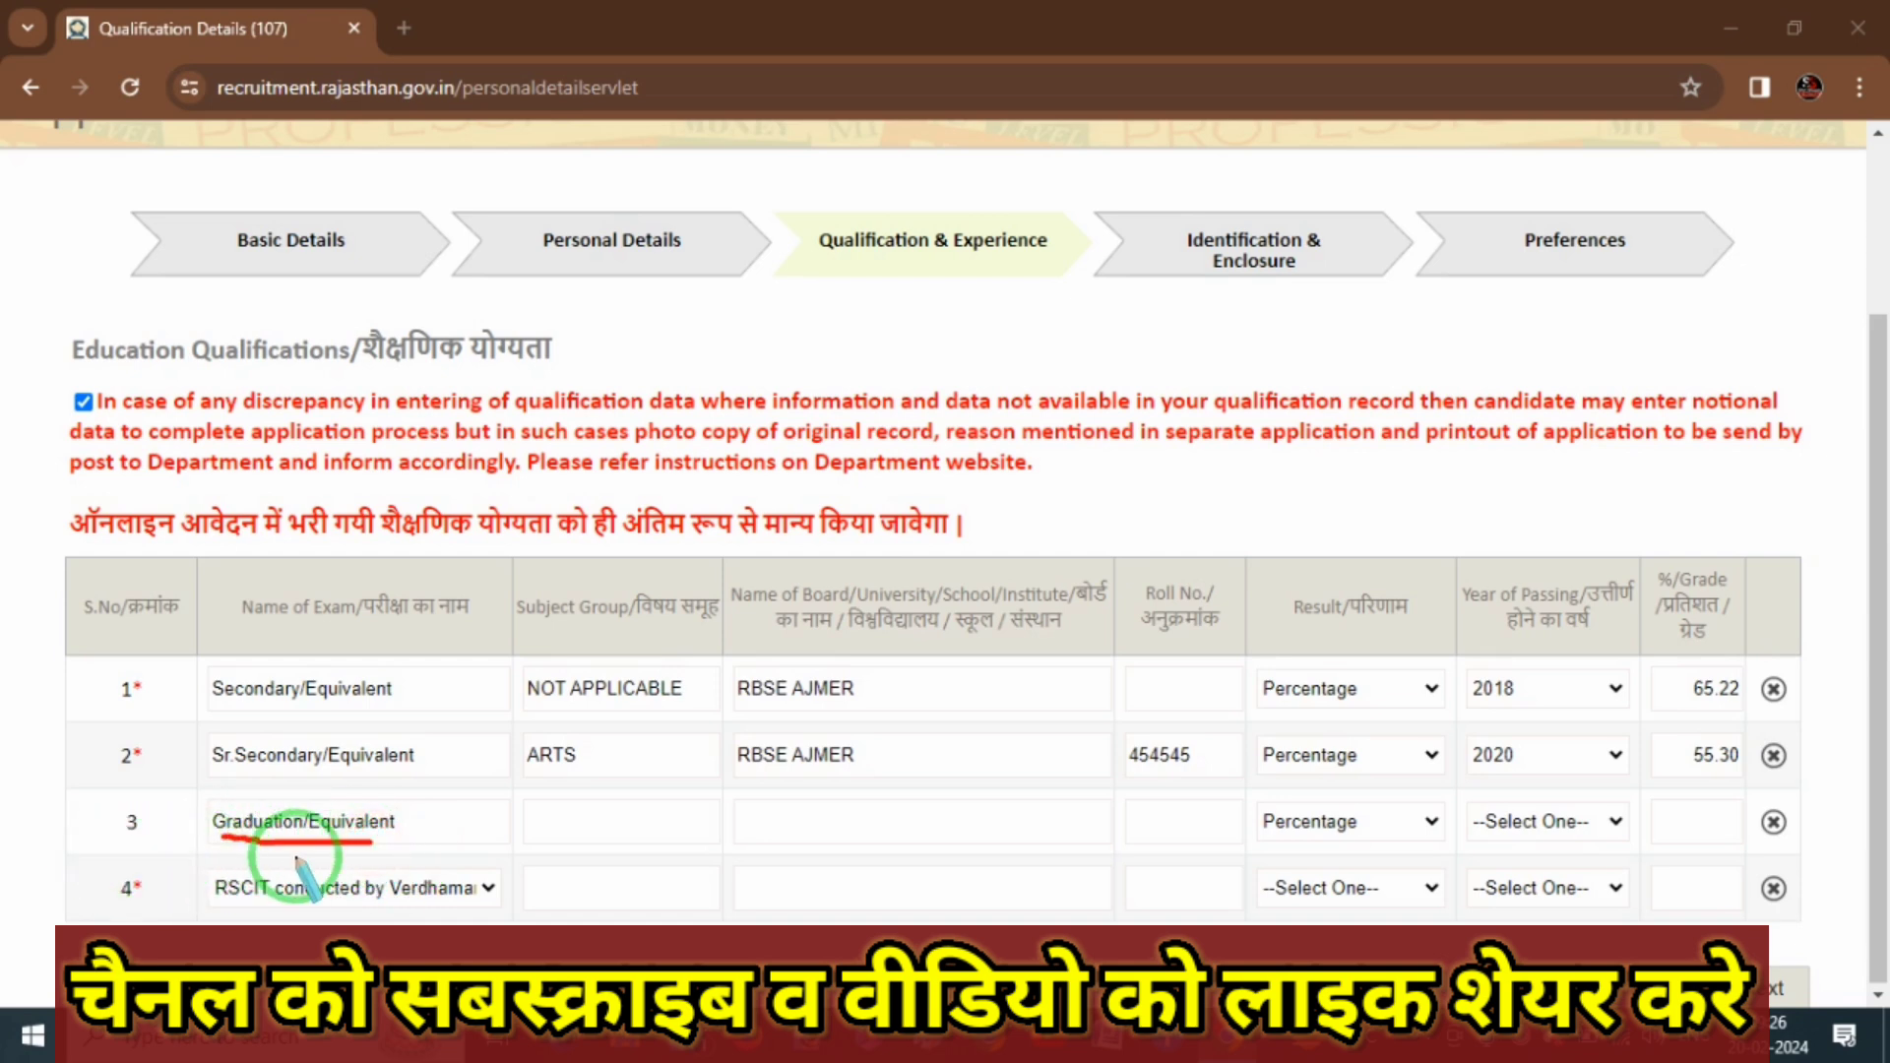
pyautogui.moveTo(111, 855)
pyautogui.mouseDown()
pyautogui.moveTo(156, 856)
pyautogui.moveTo(135, 784)
pyautogui.moveTo(72, 823)
pyautogui.moveTo(166, 847)
pyautogui.mouseUp()
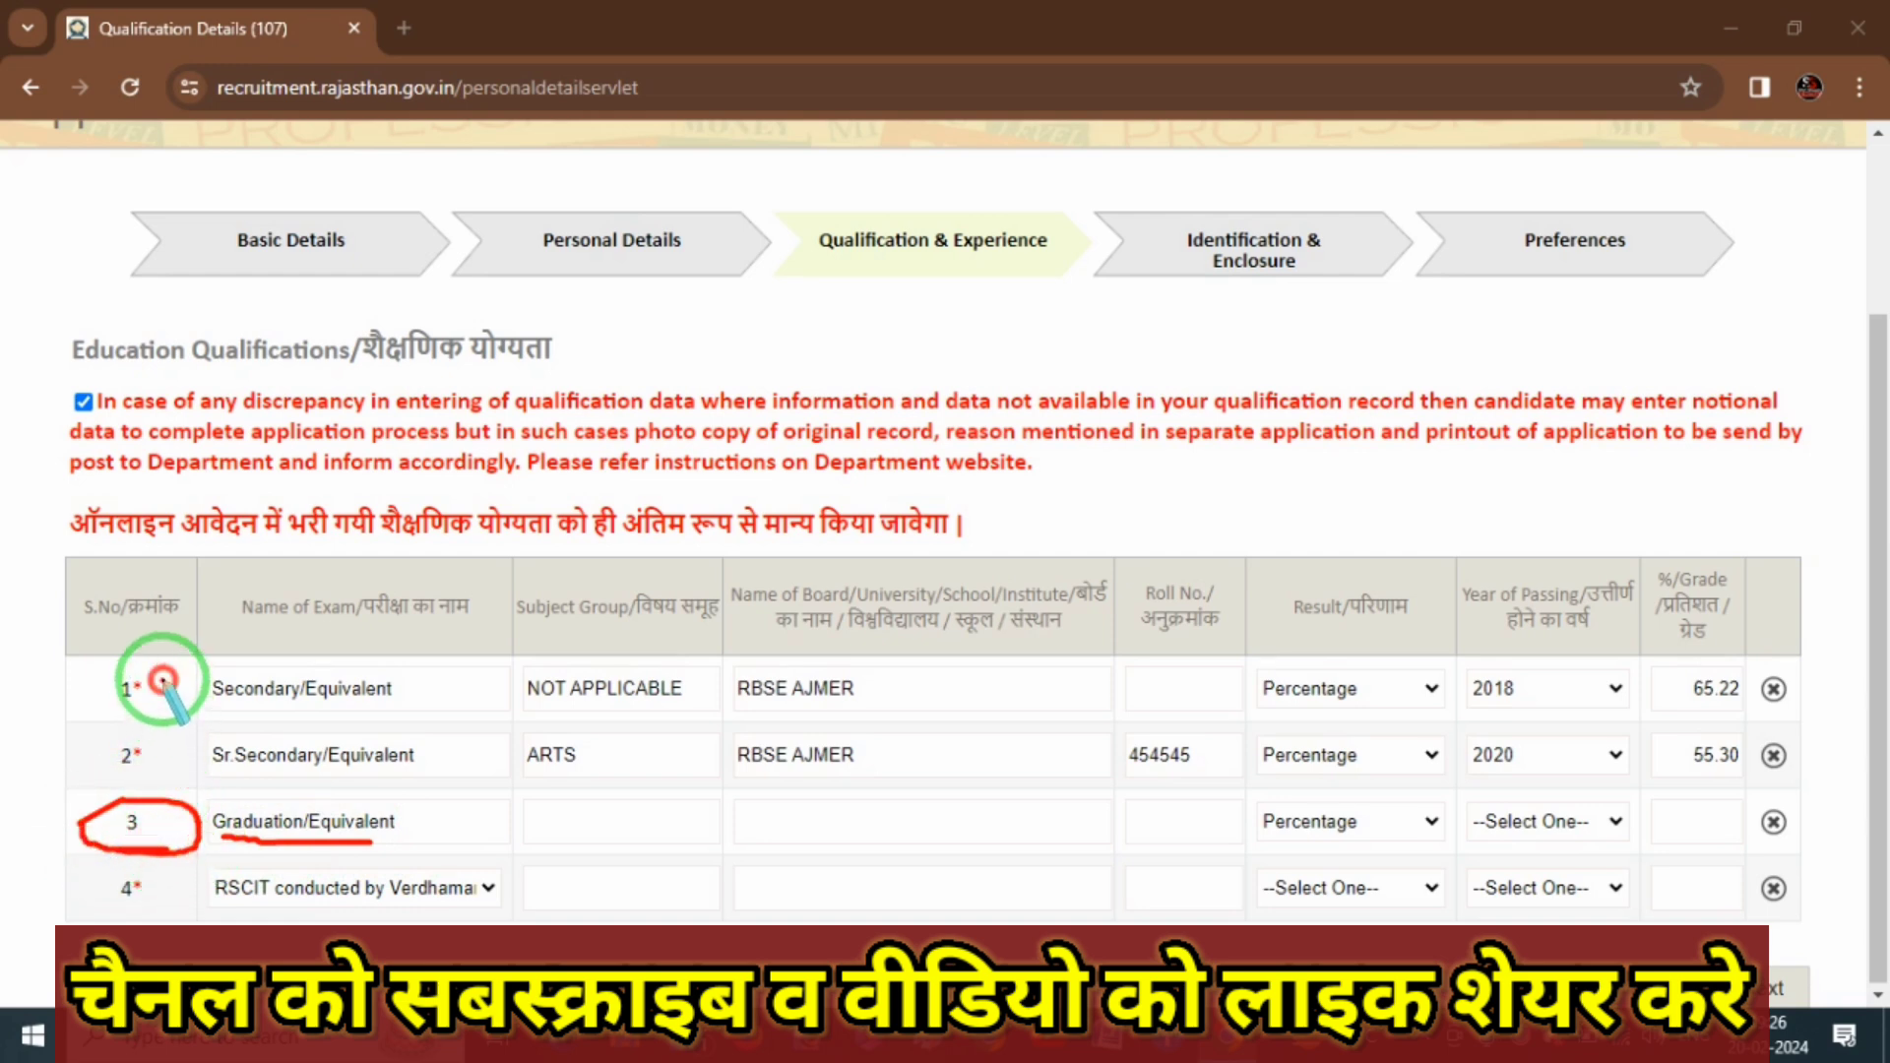
pyautogui.moveTo(162, 681)
pyautogui.mouseDown()
pyautogui.moveTo(166, 778)
pyautogui.moveTo(92, 770)
pyautogui.moveTo(88, 659)
pyautogui.moveTo(160, 679)
pyautogui.mouseUp()
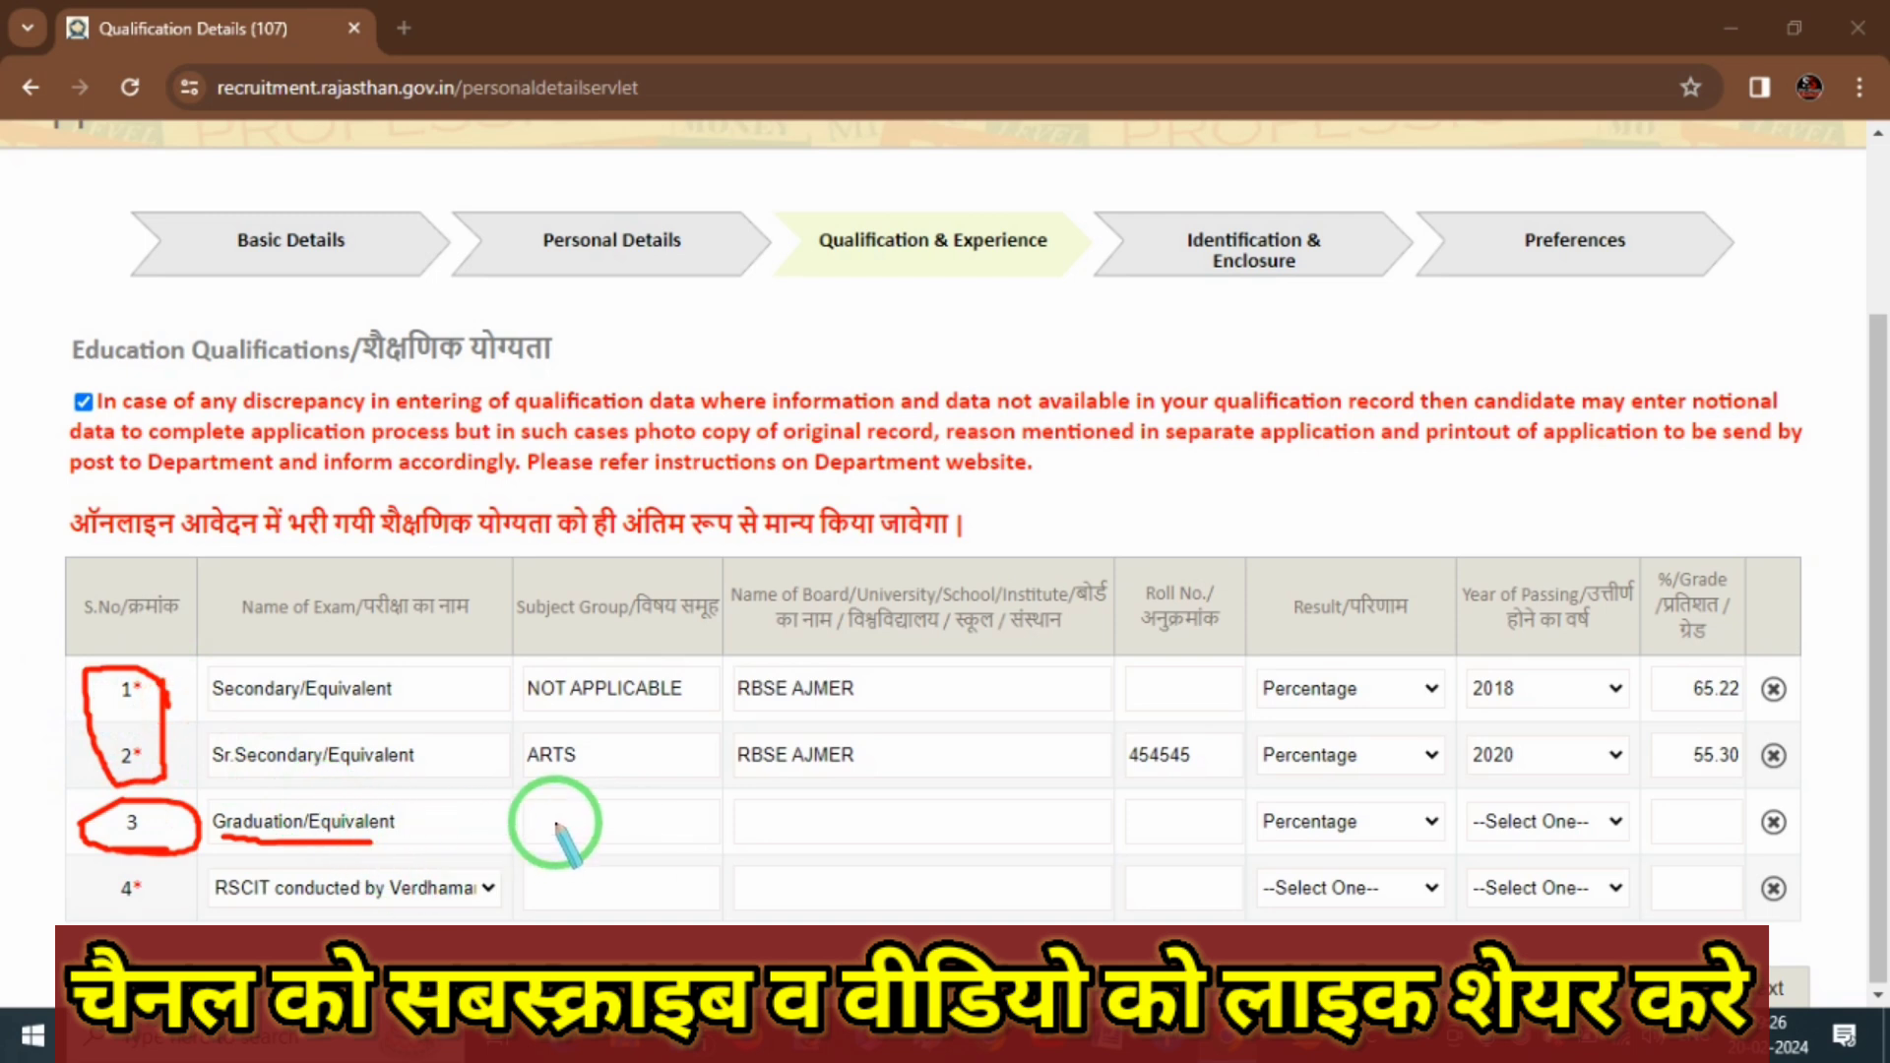
pyautogui.moveTo(554, 817)
pyautogui.mouseDown()
pyautogui.moveTo(589, 834)
pyautogui.moveTo(655, 802)
pyautogui.mouseUp()
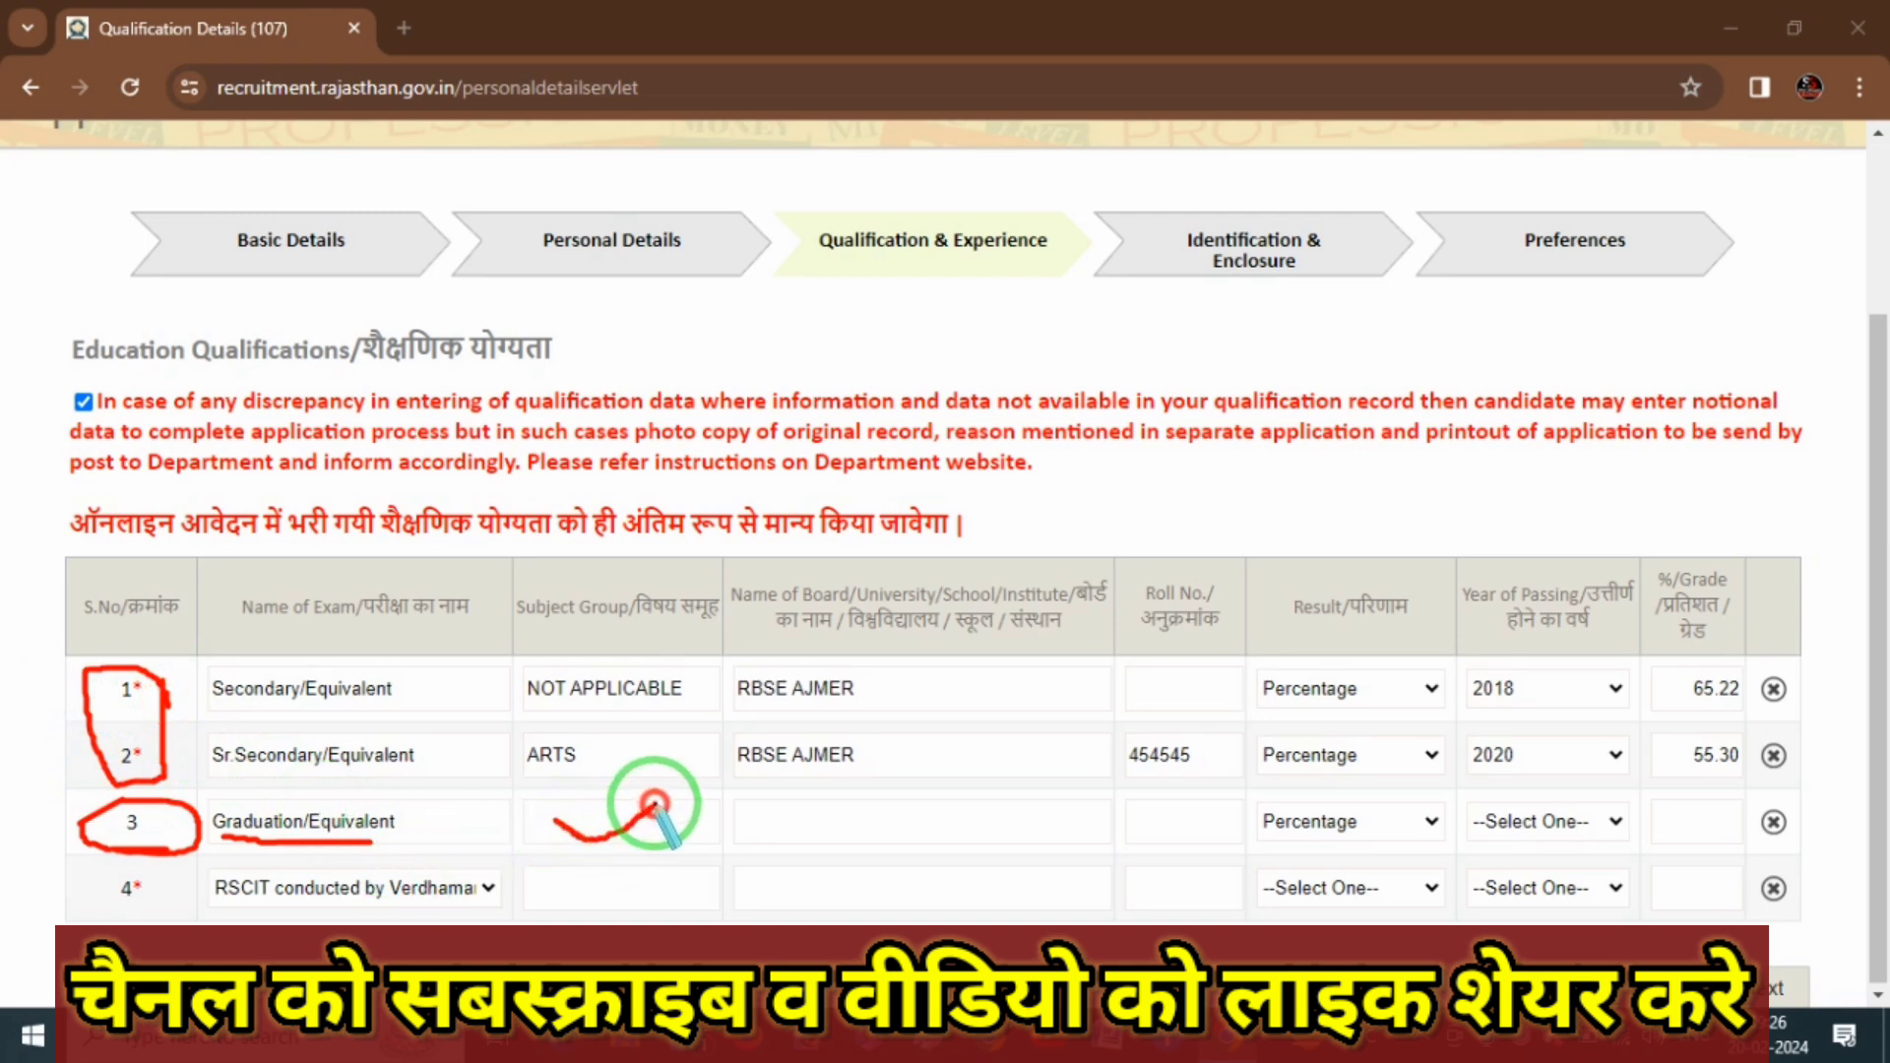
pyautogui.rightClick(649, 822)
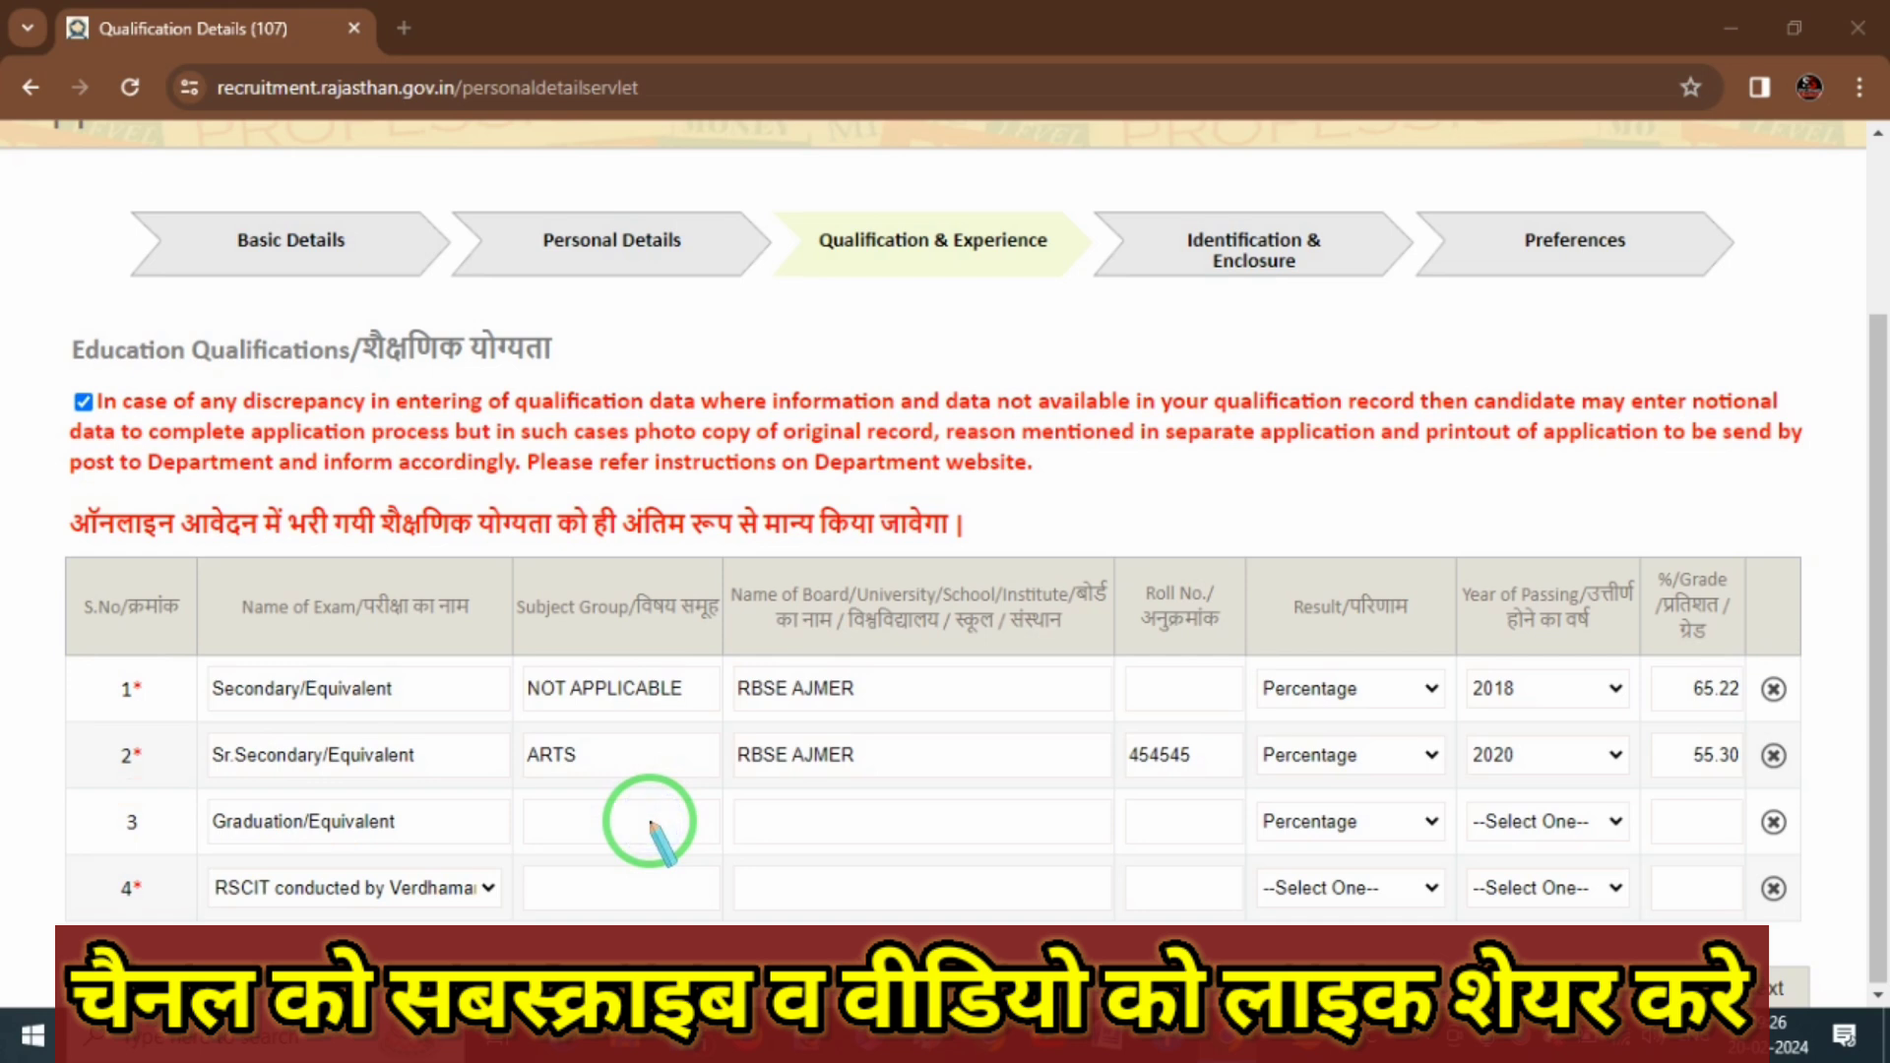
# - Enter BSC as the subject group and MDSU AJMER as the university name for the Graduation/Equivalent exam
pyautogui.click(650, 822)
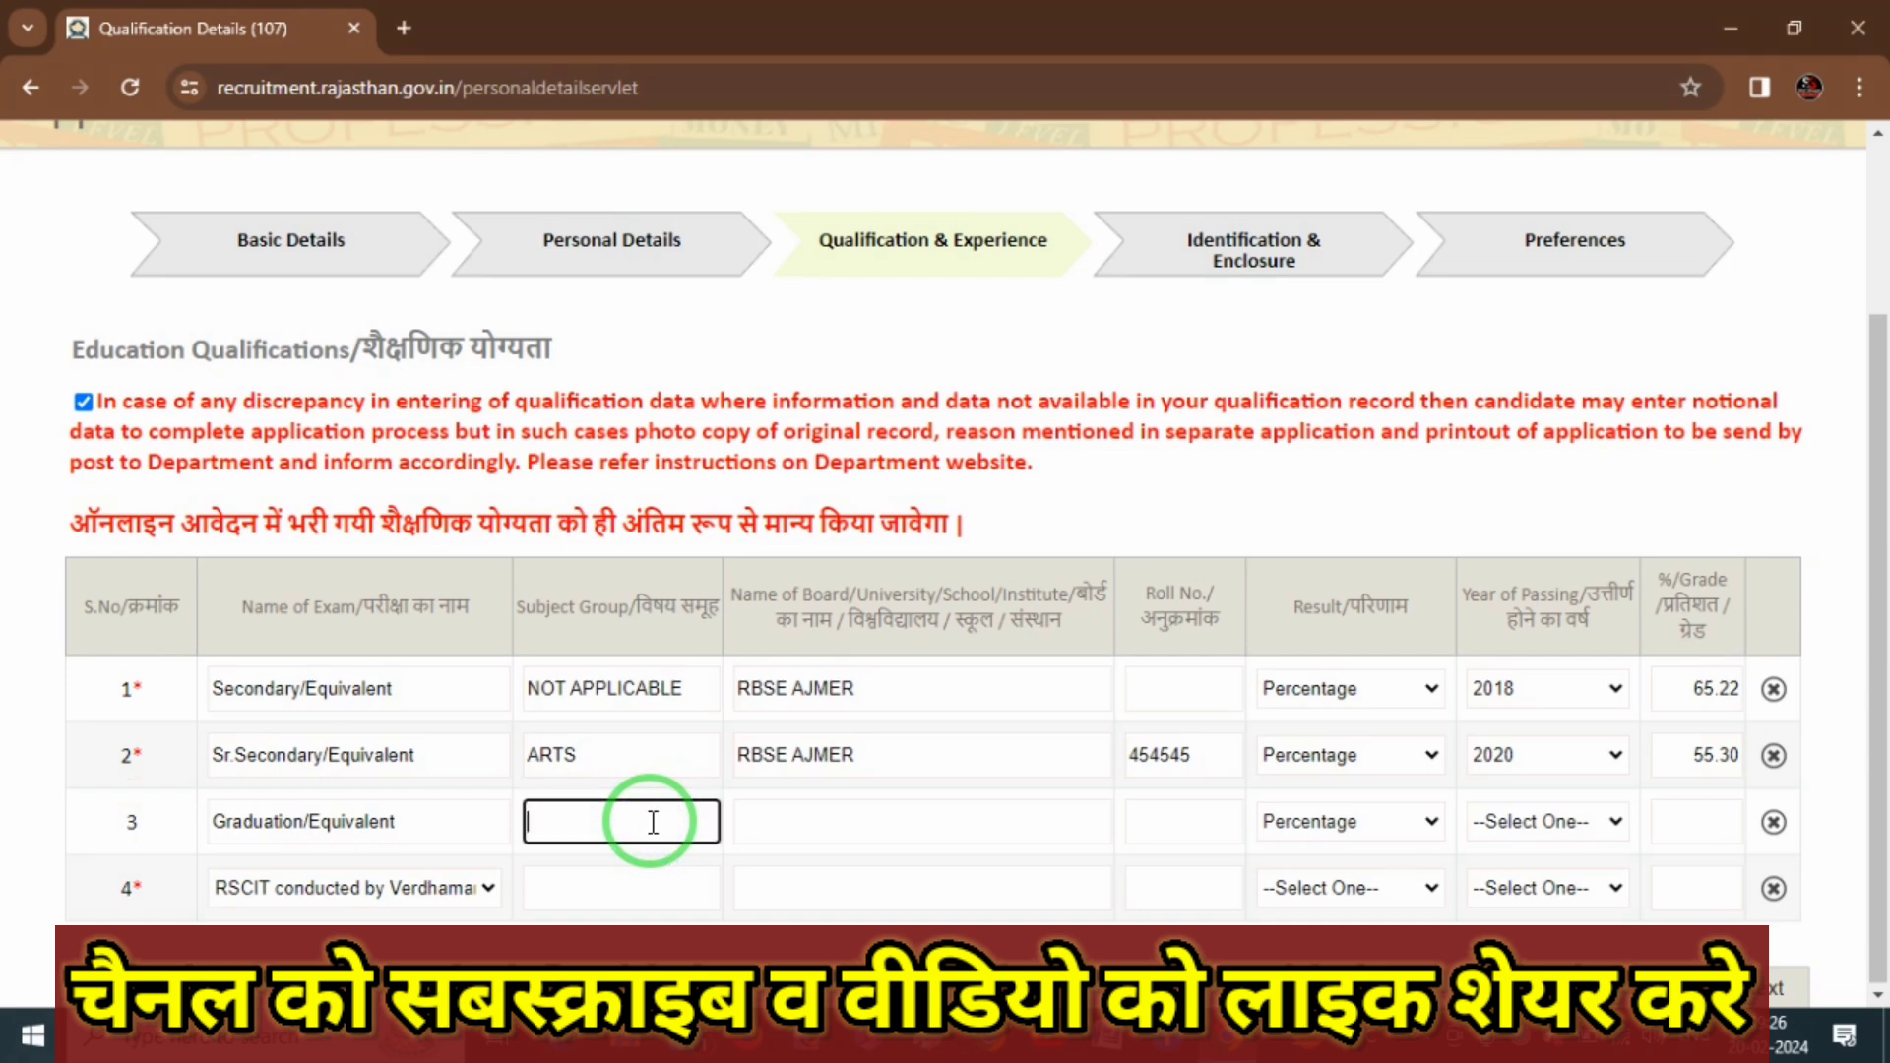
pyautogui.write('BSC')
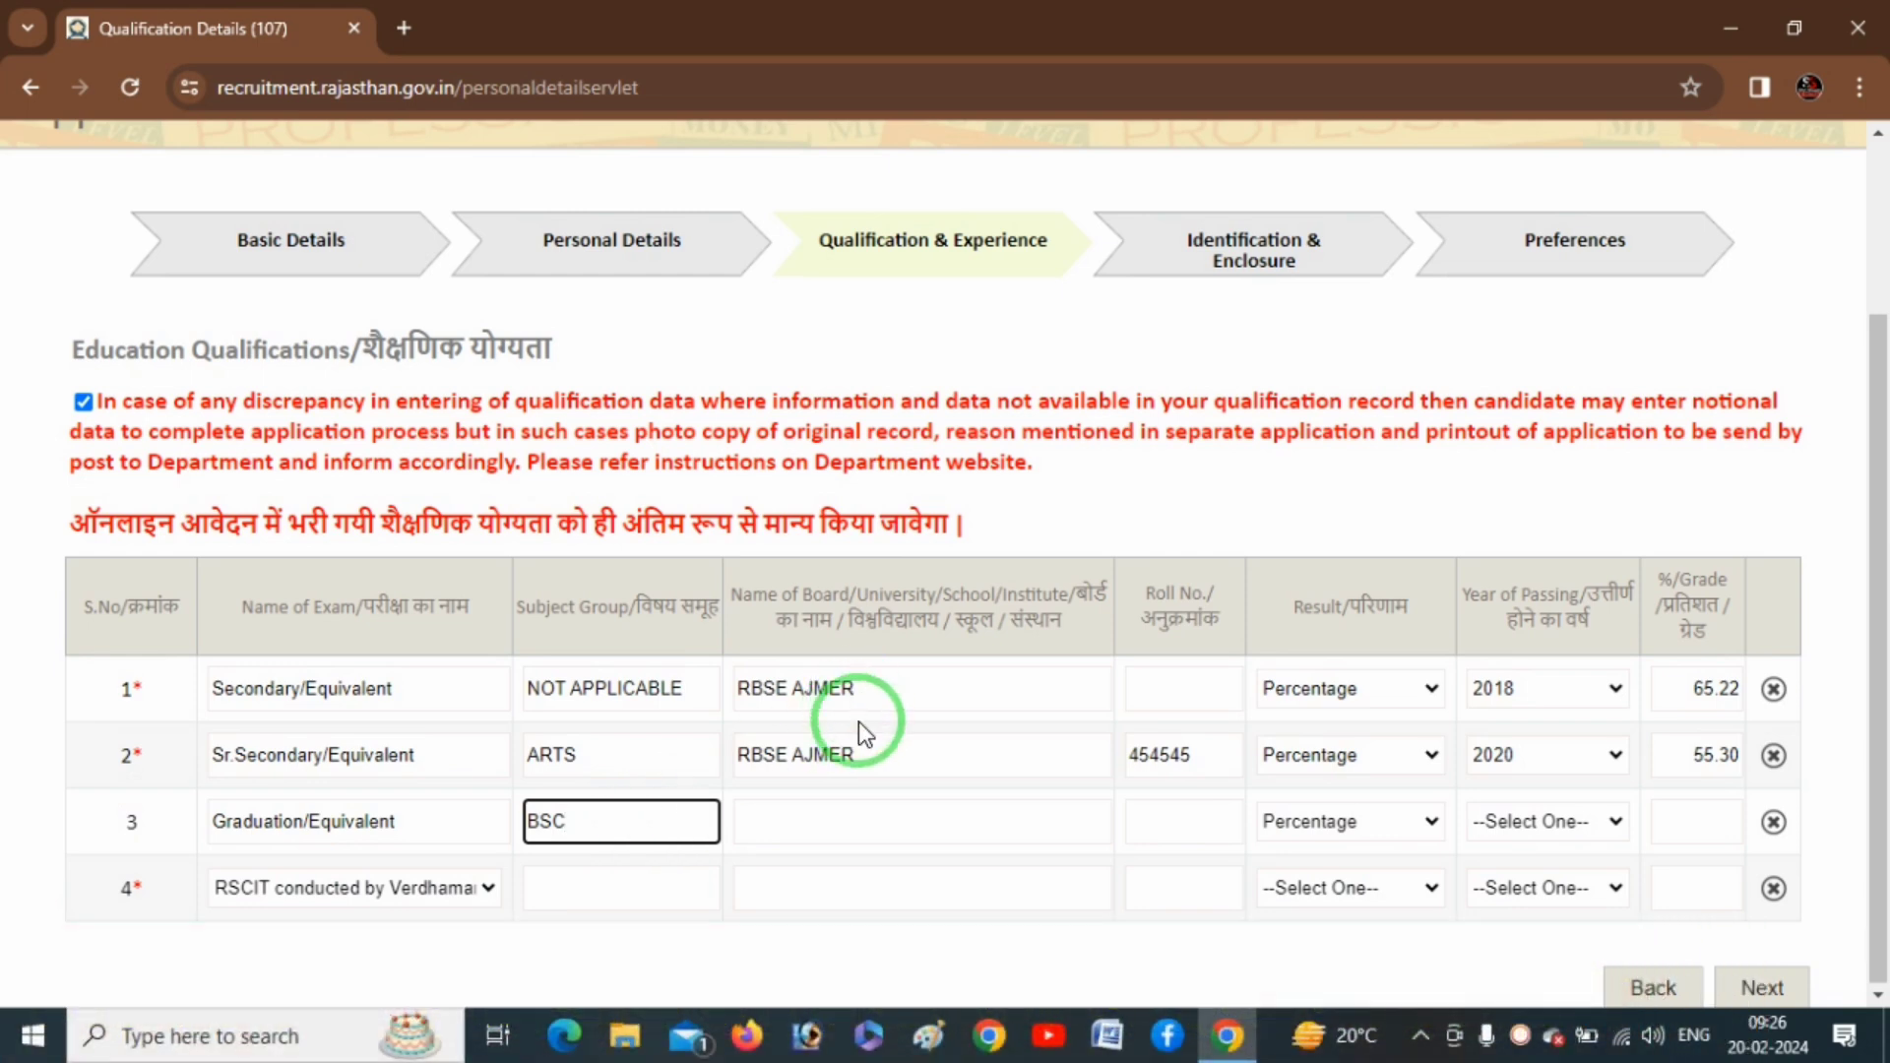
pyautogui.click(846, 823)
pyautogui.write('MD')
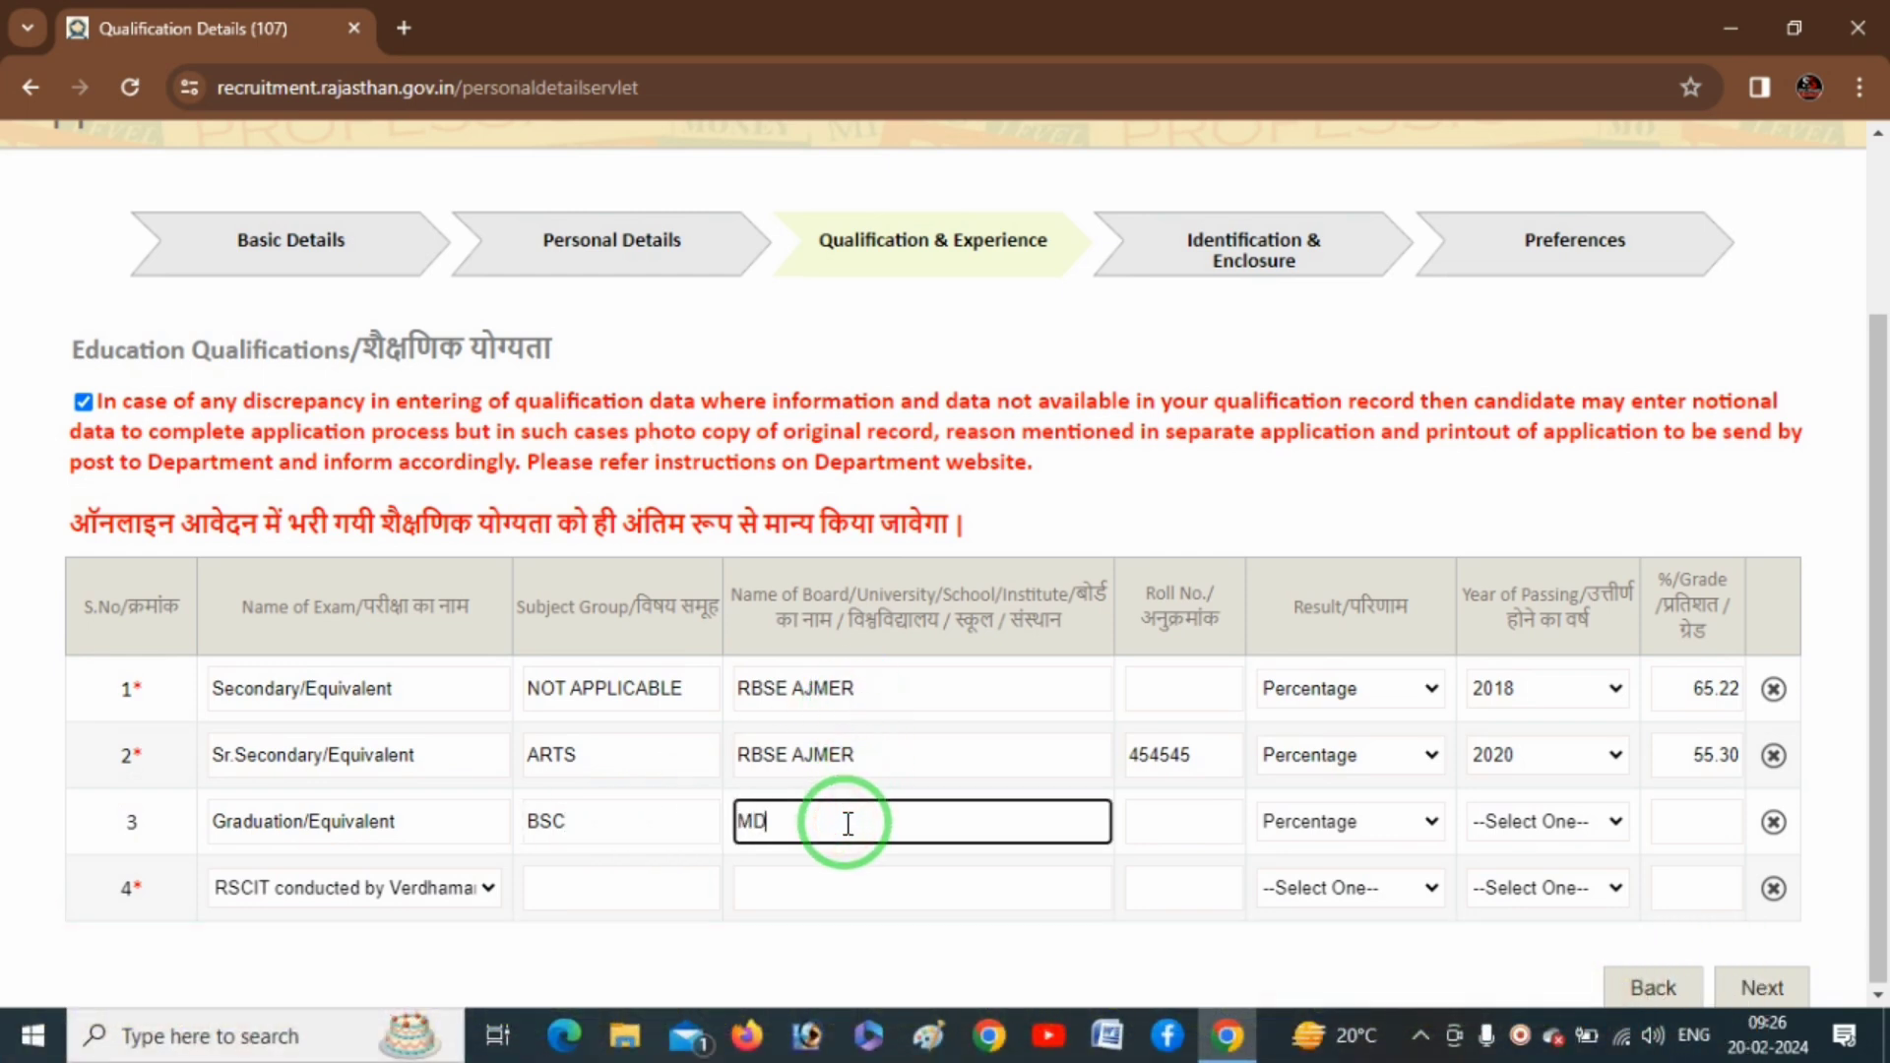
pyautogui.write('SU AJMER')
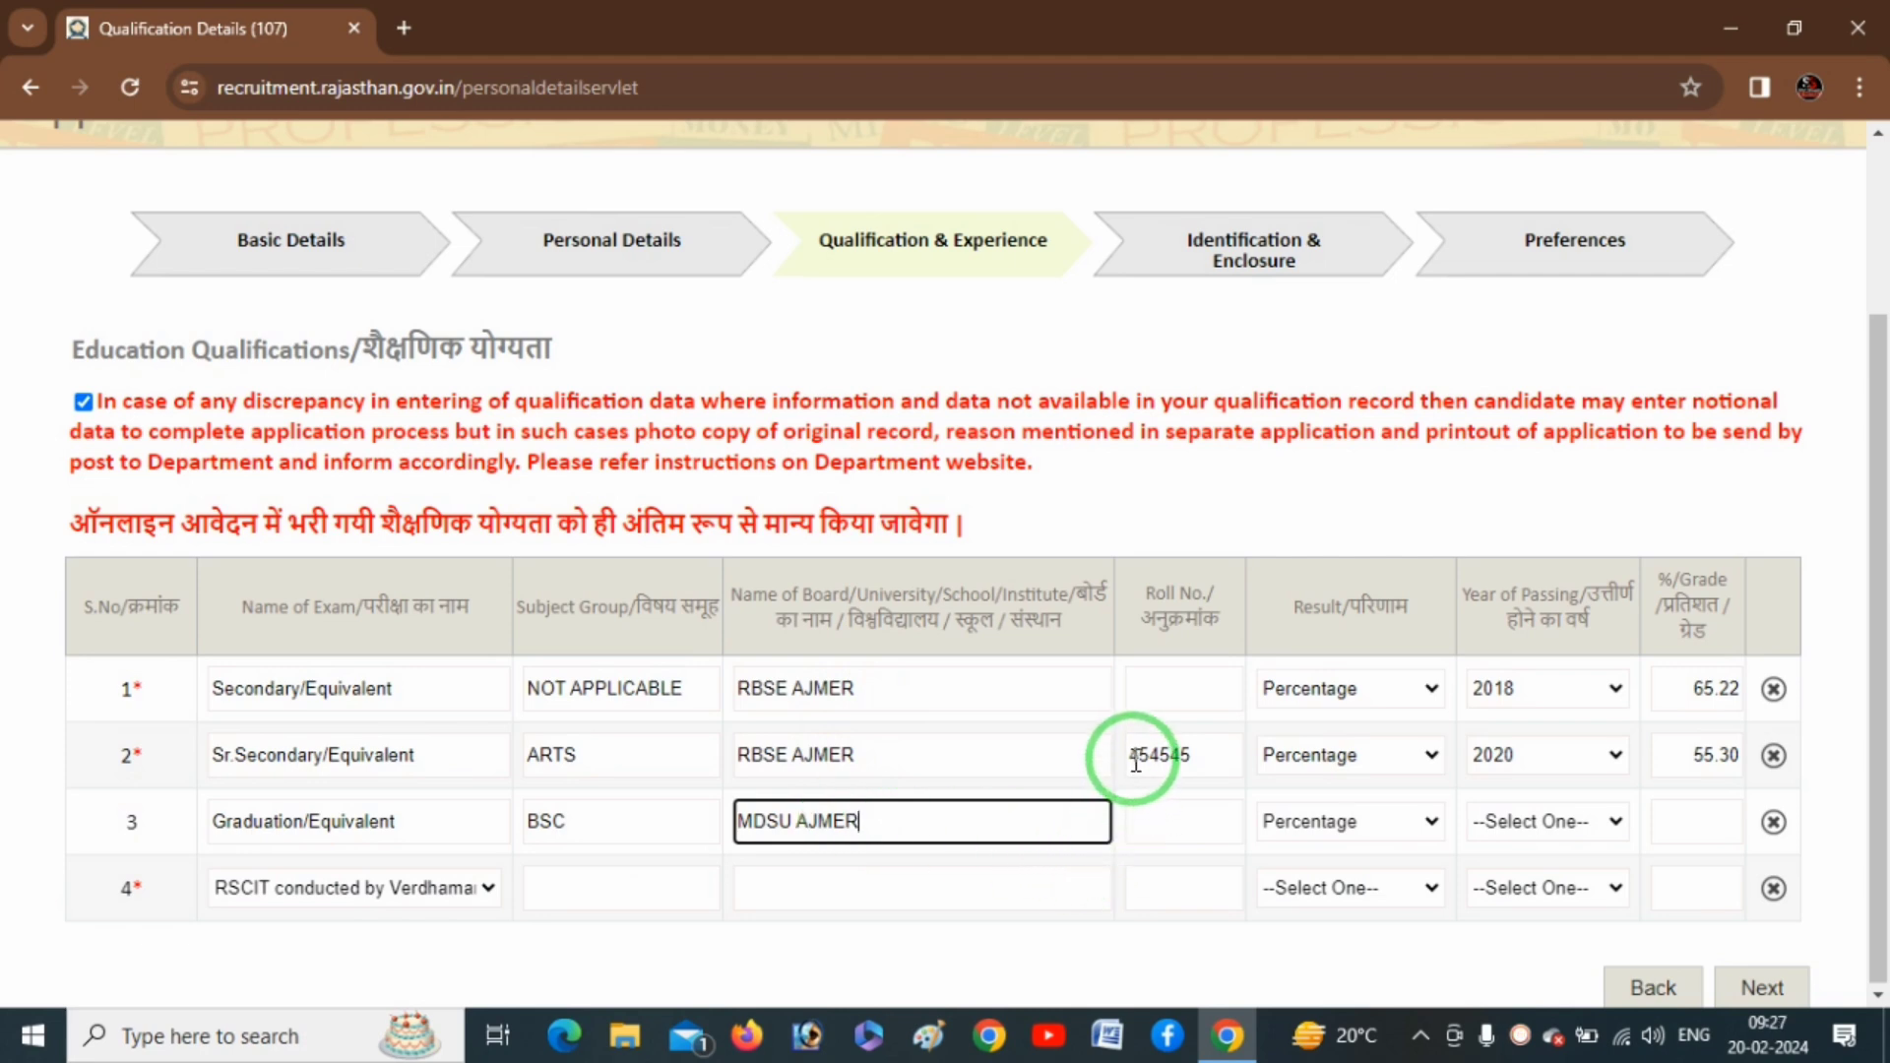
# - Leave the Graduation/Equivalent roll number blank and choose Percentage as its result type
pyautogui.click(1178, 827)
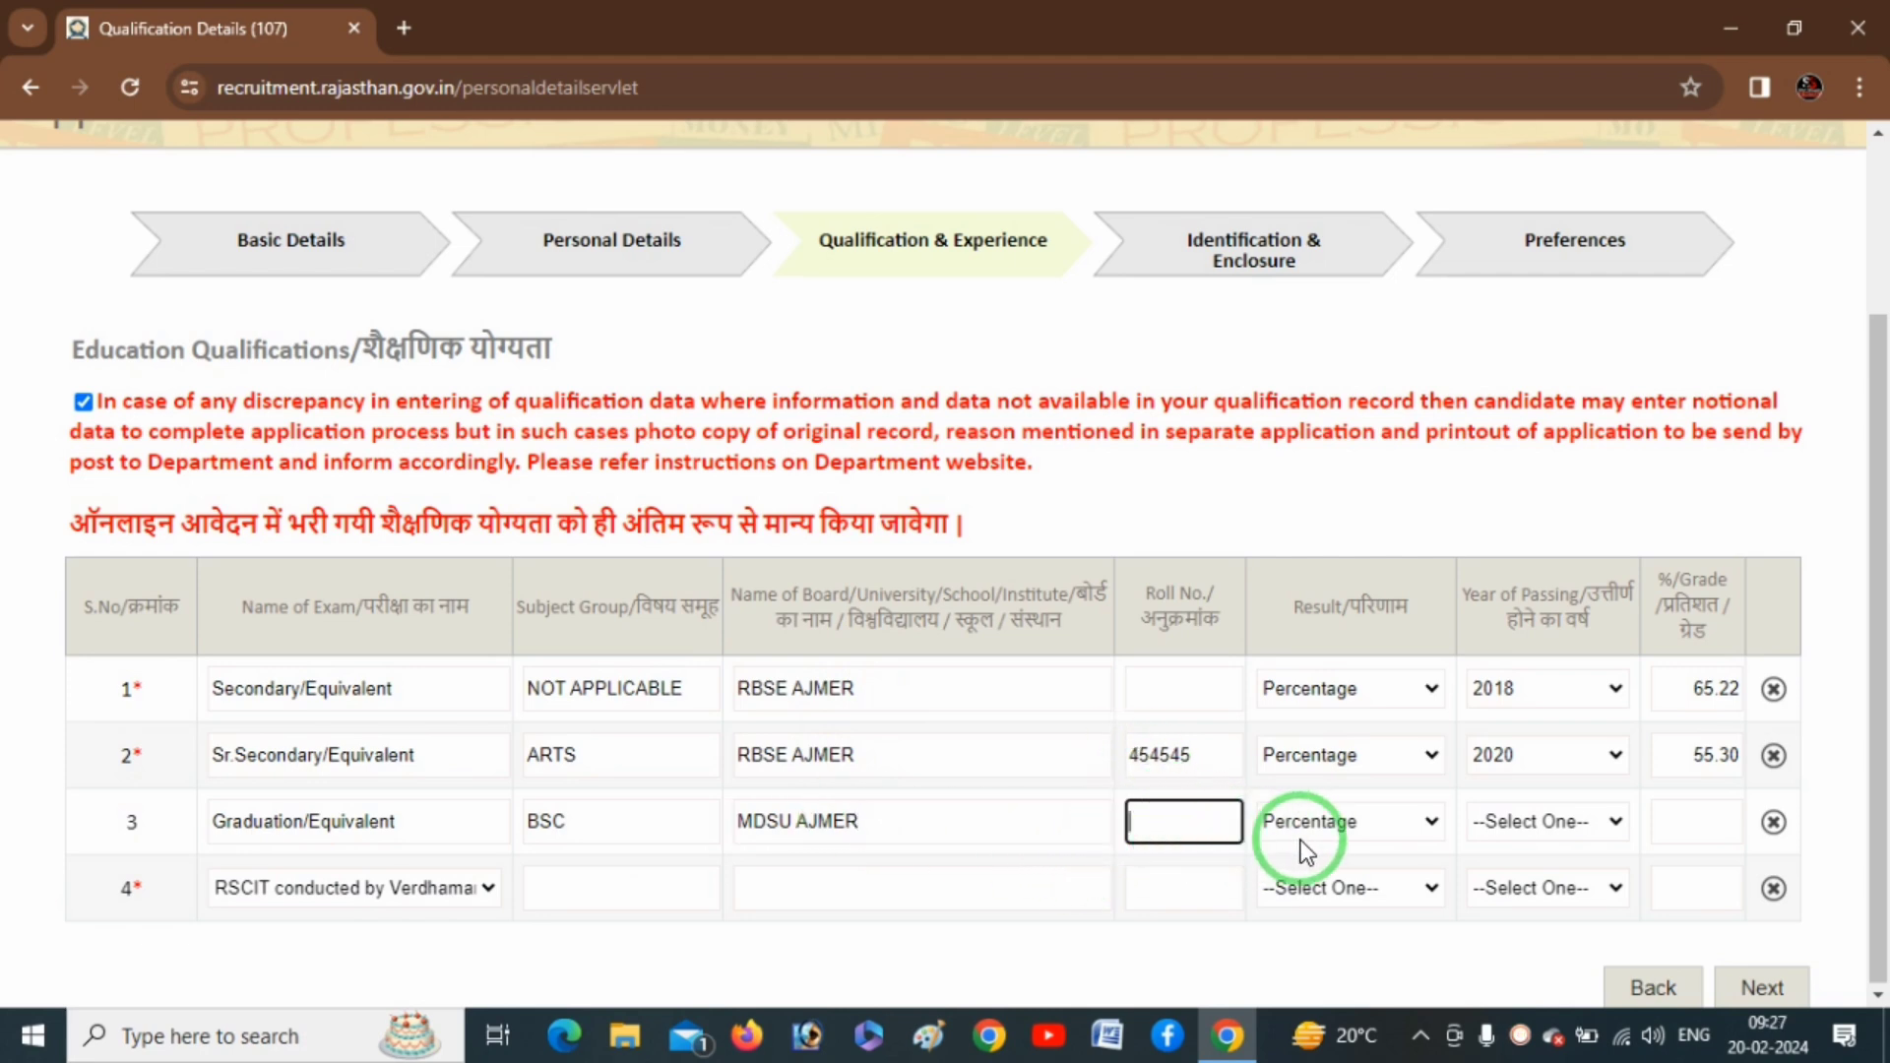
pyautogui.click(1344, 823)
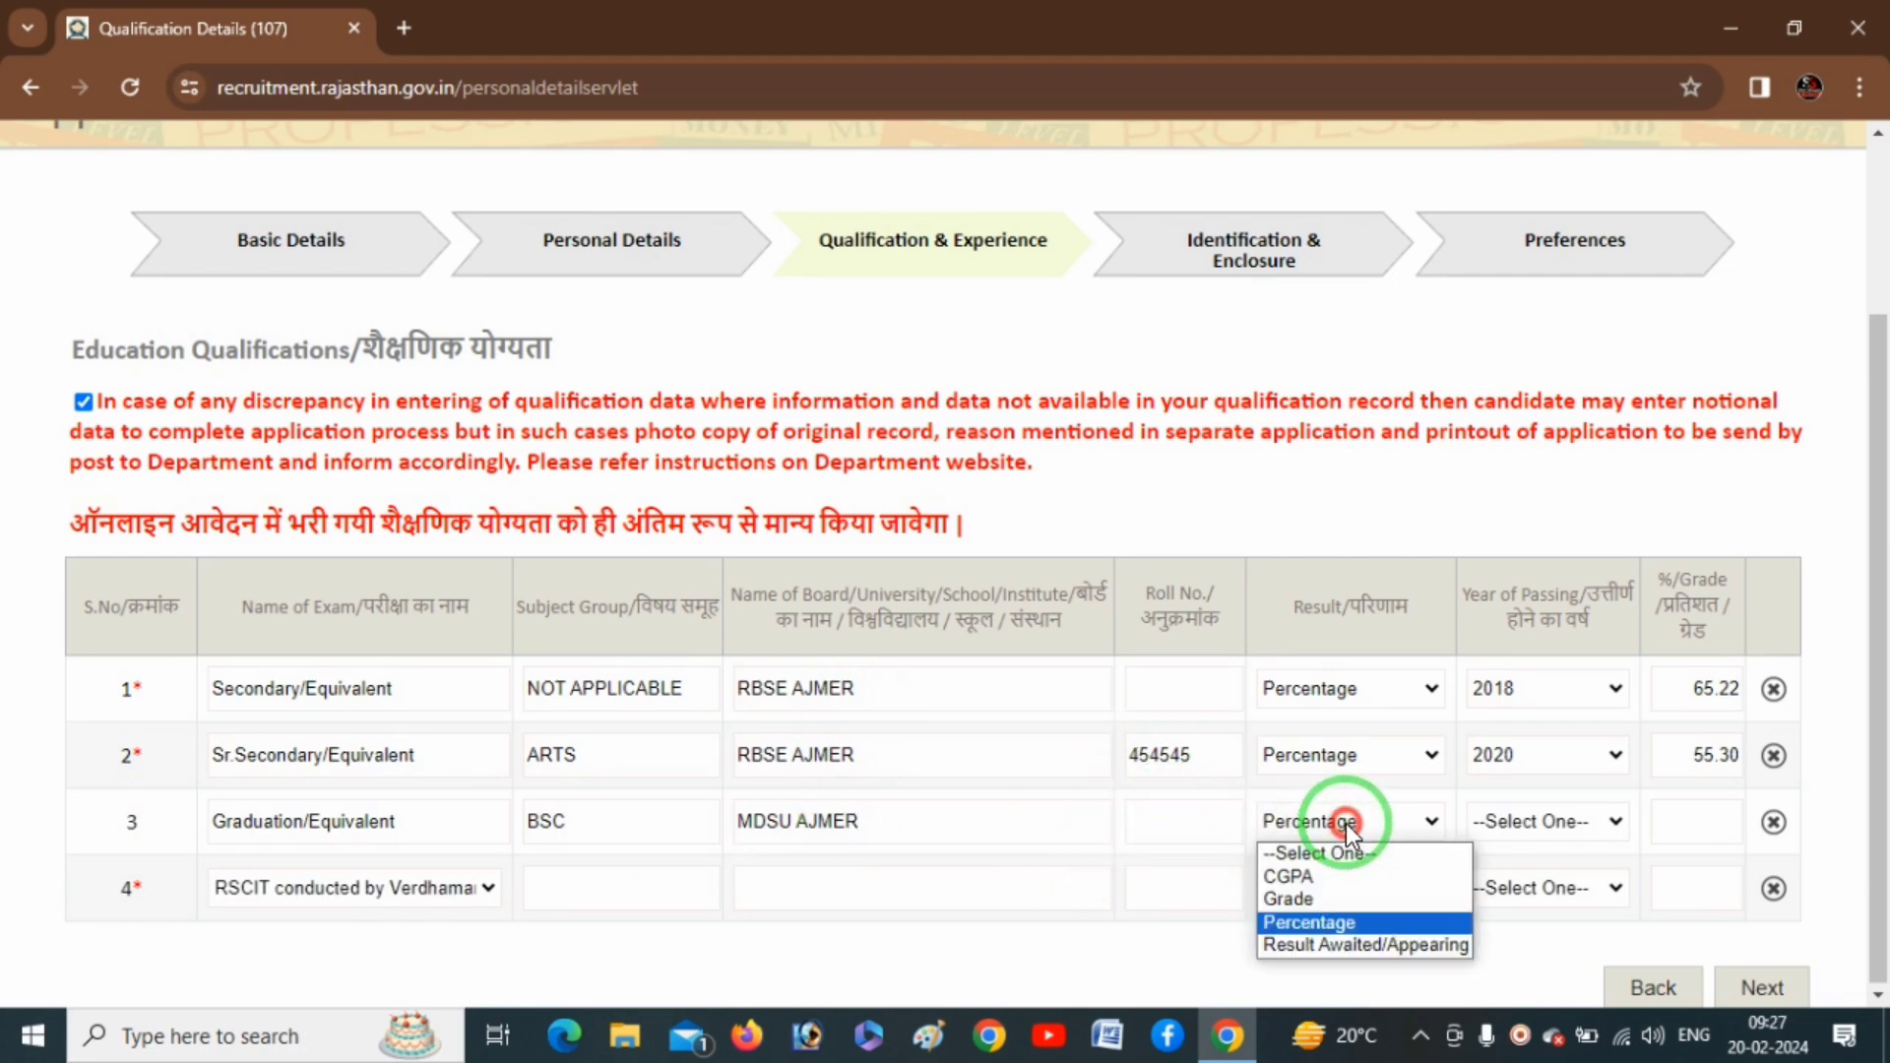
pyautogui.click(1325, 923)
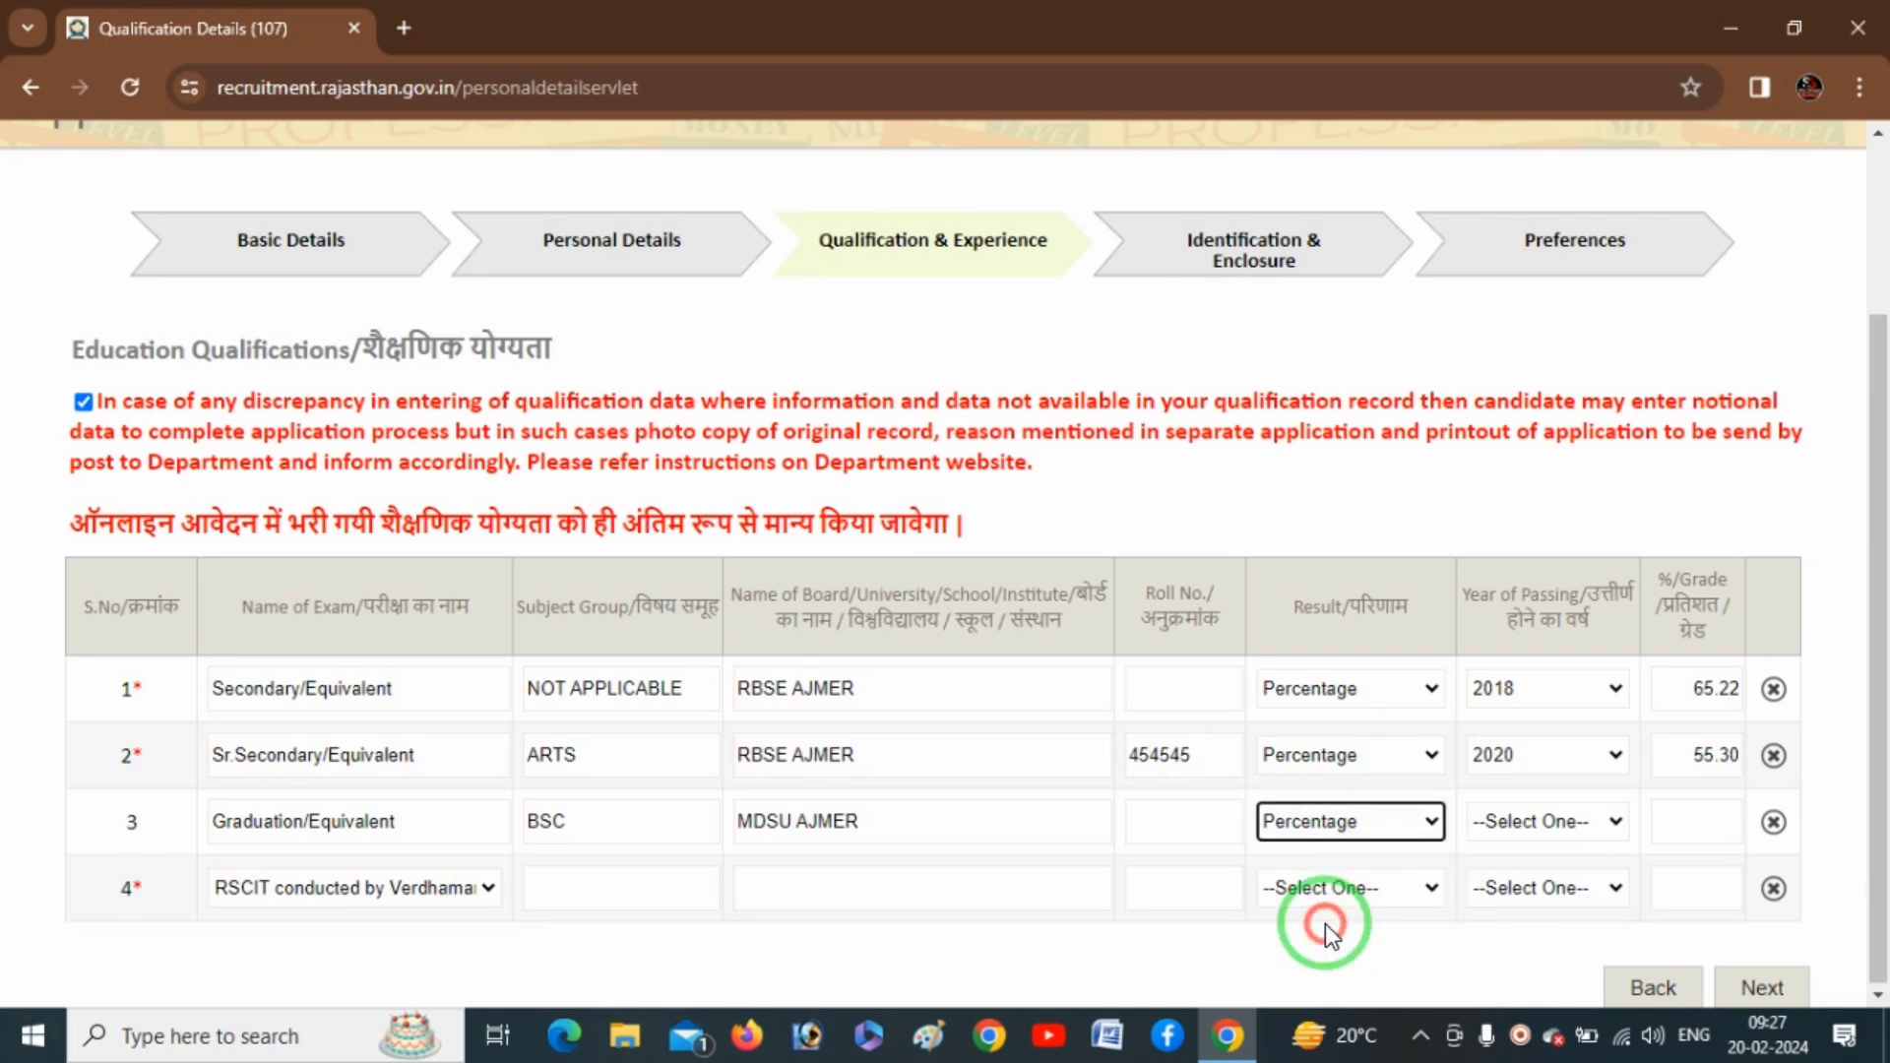
# - Set the Graduation/Equivalent exam's year of passing to 2023, leaving its percentage blank
pyautogui.click(1563, 823)
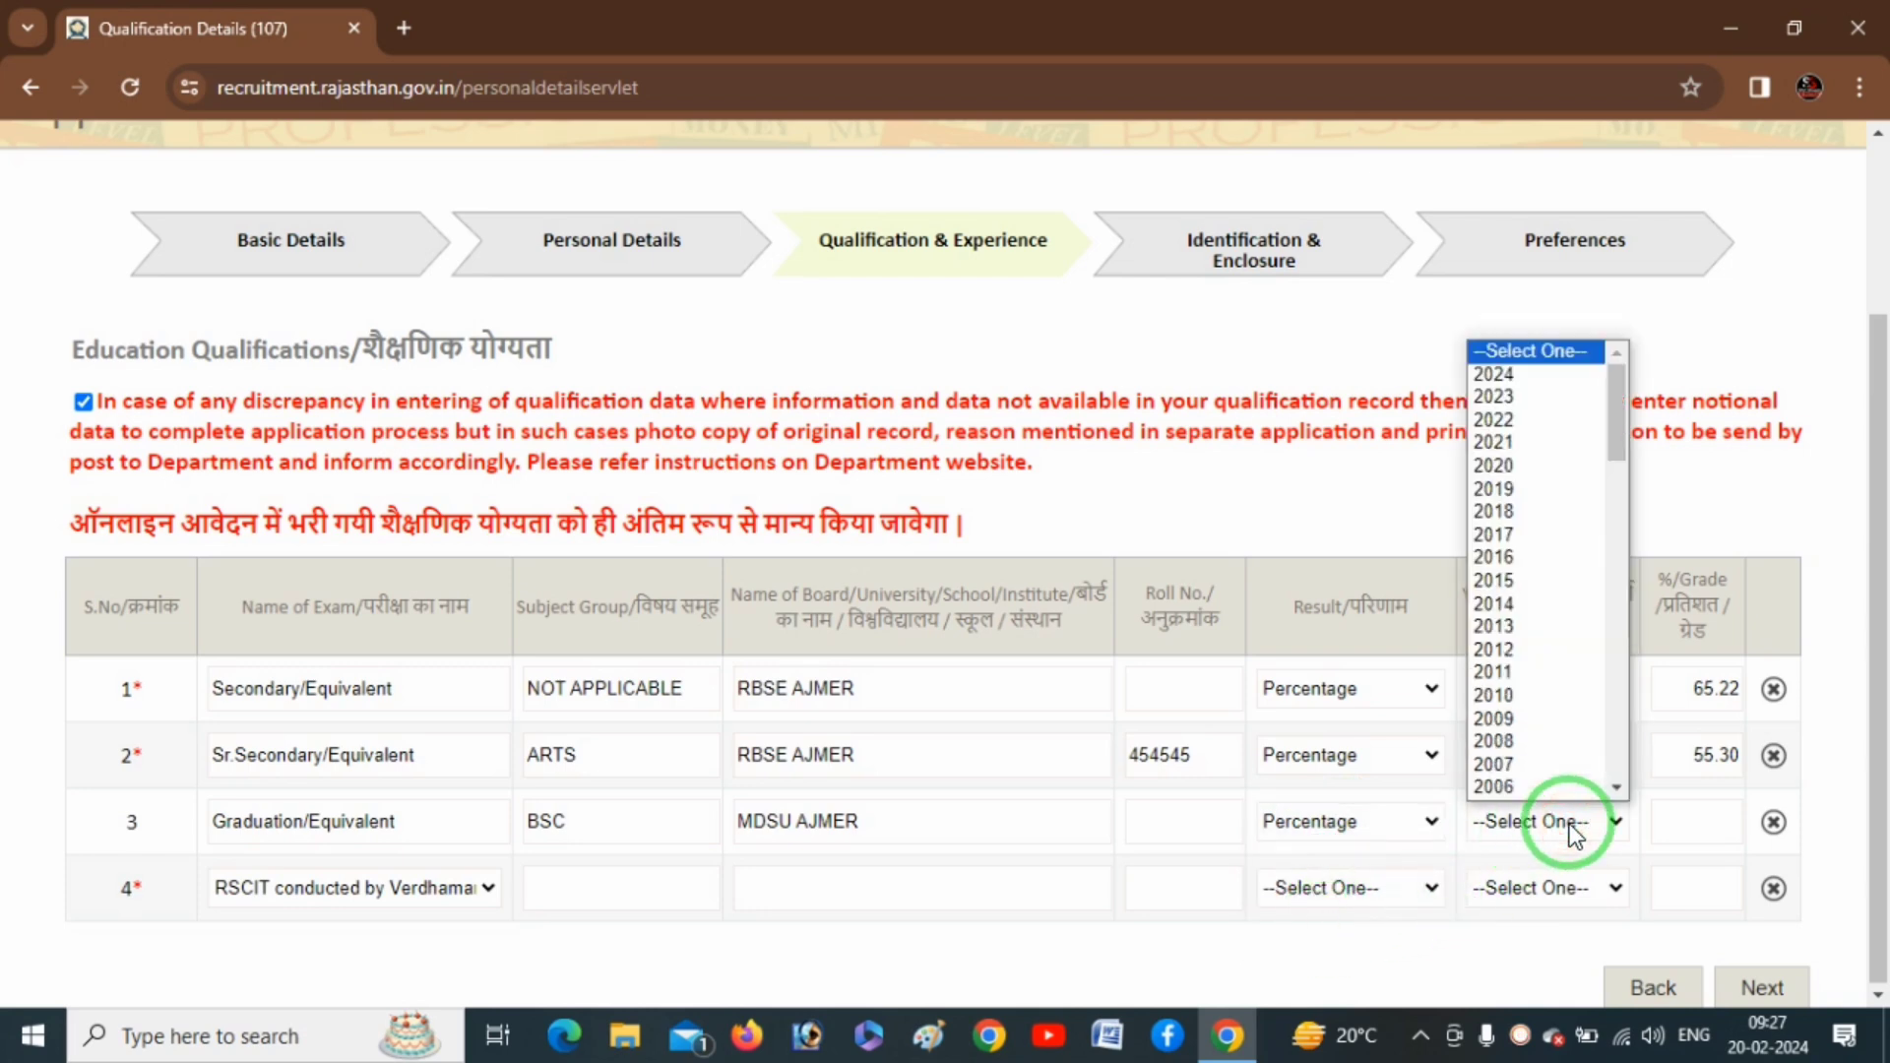
pyautogui.press('Down')
pyautogui.press('Down')
pyautogui.press('Return')
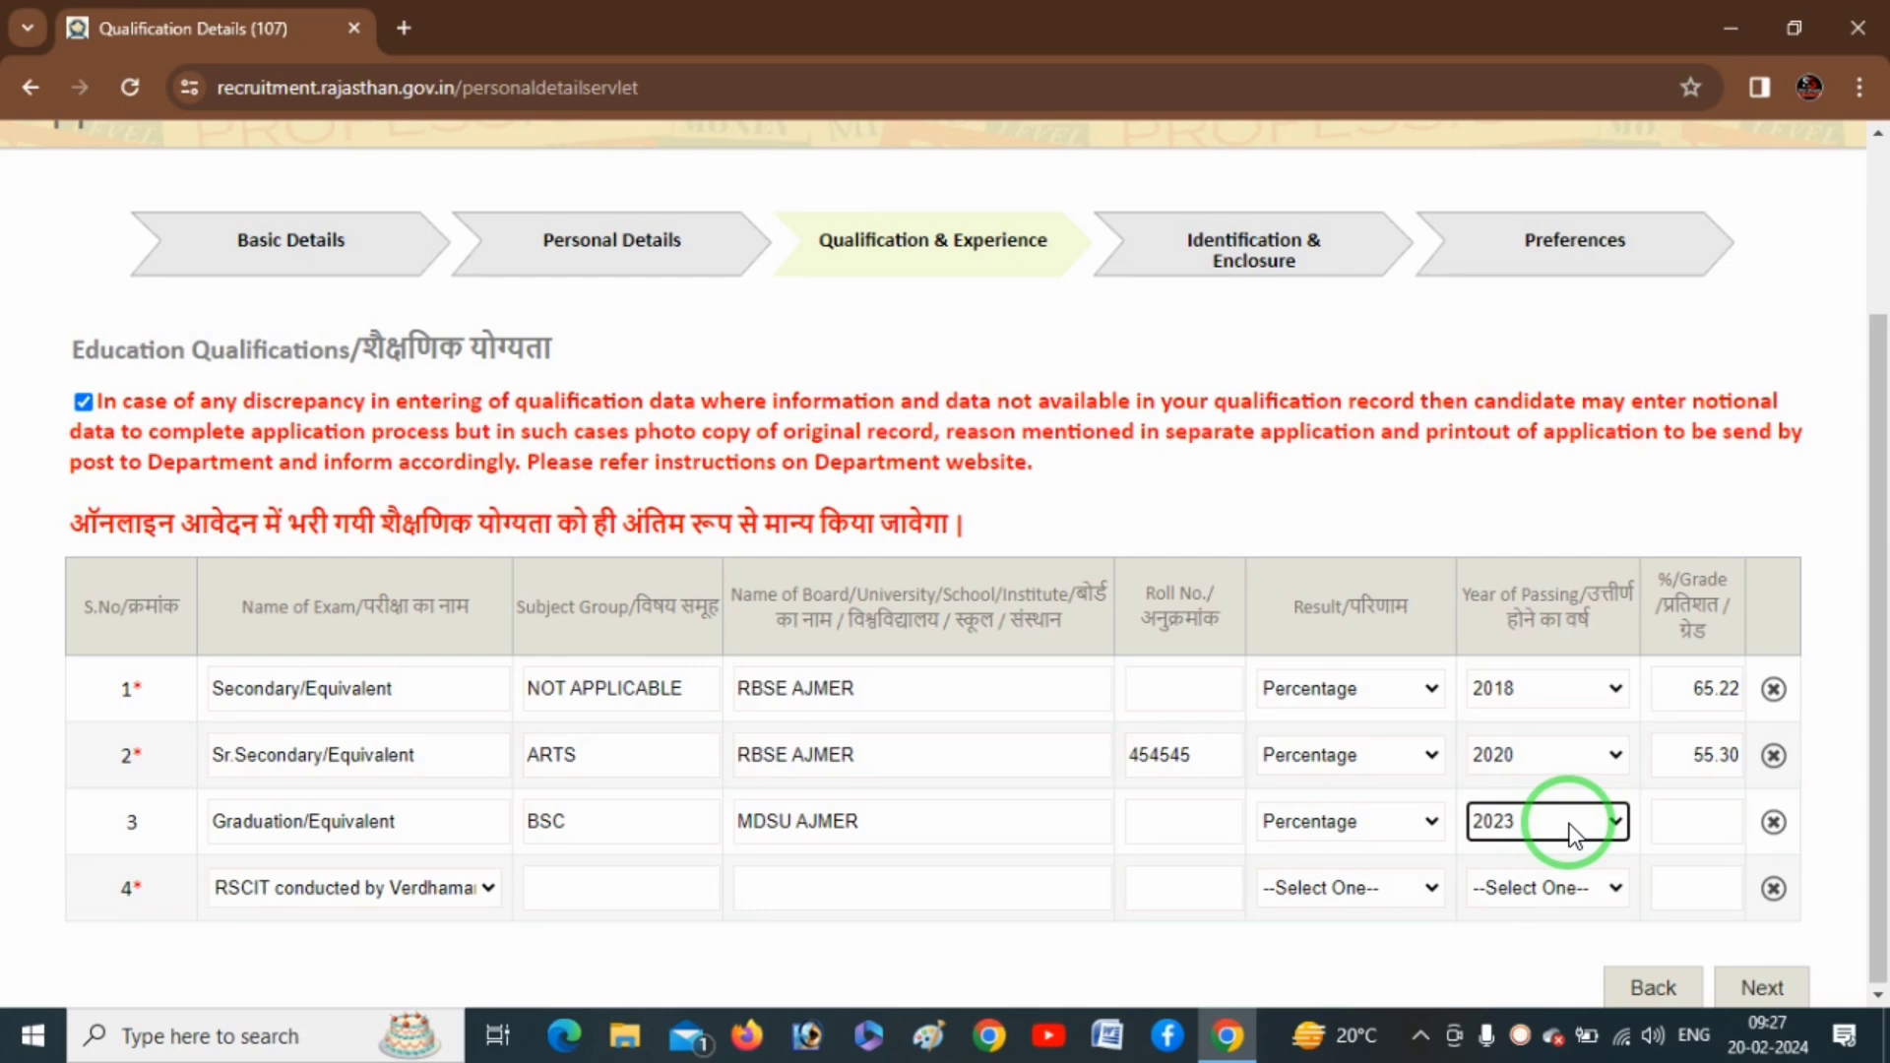
pyautogui.click(1699, 820)
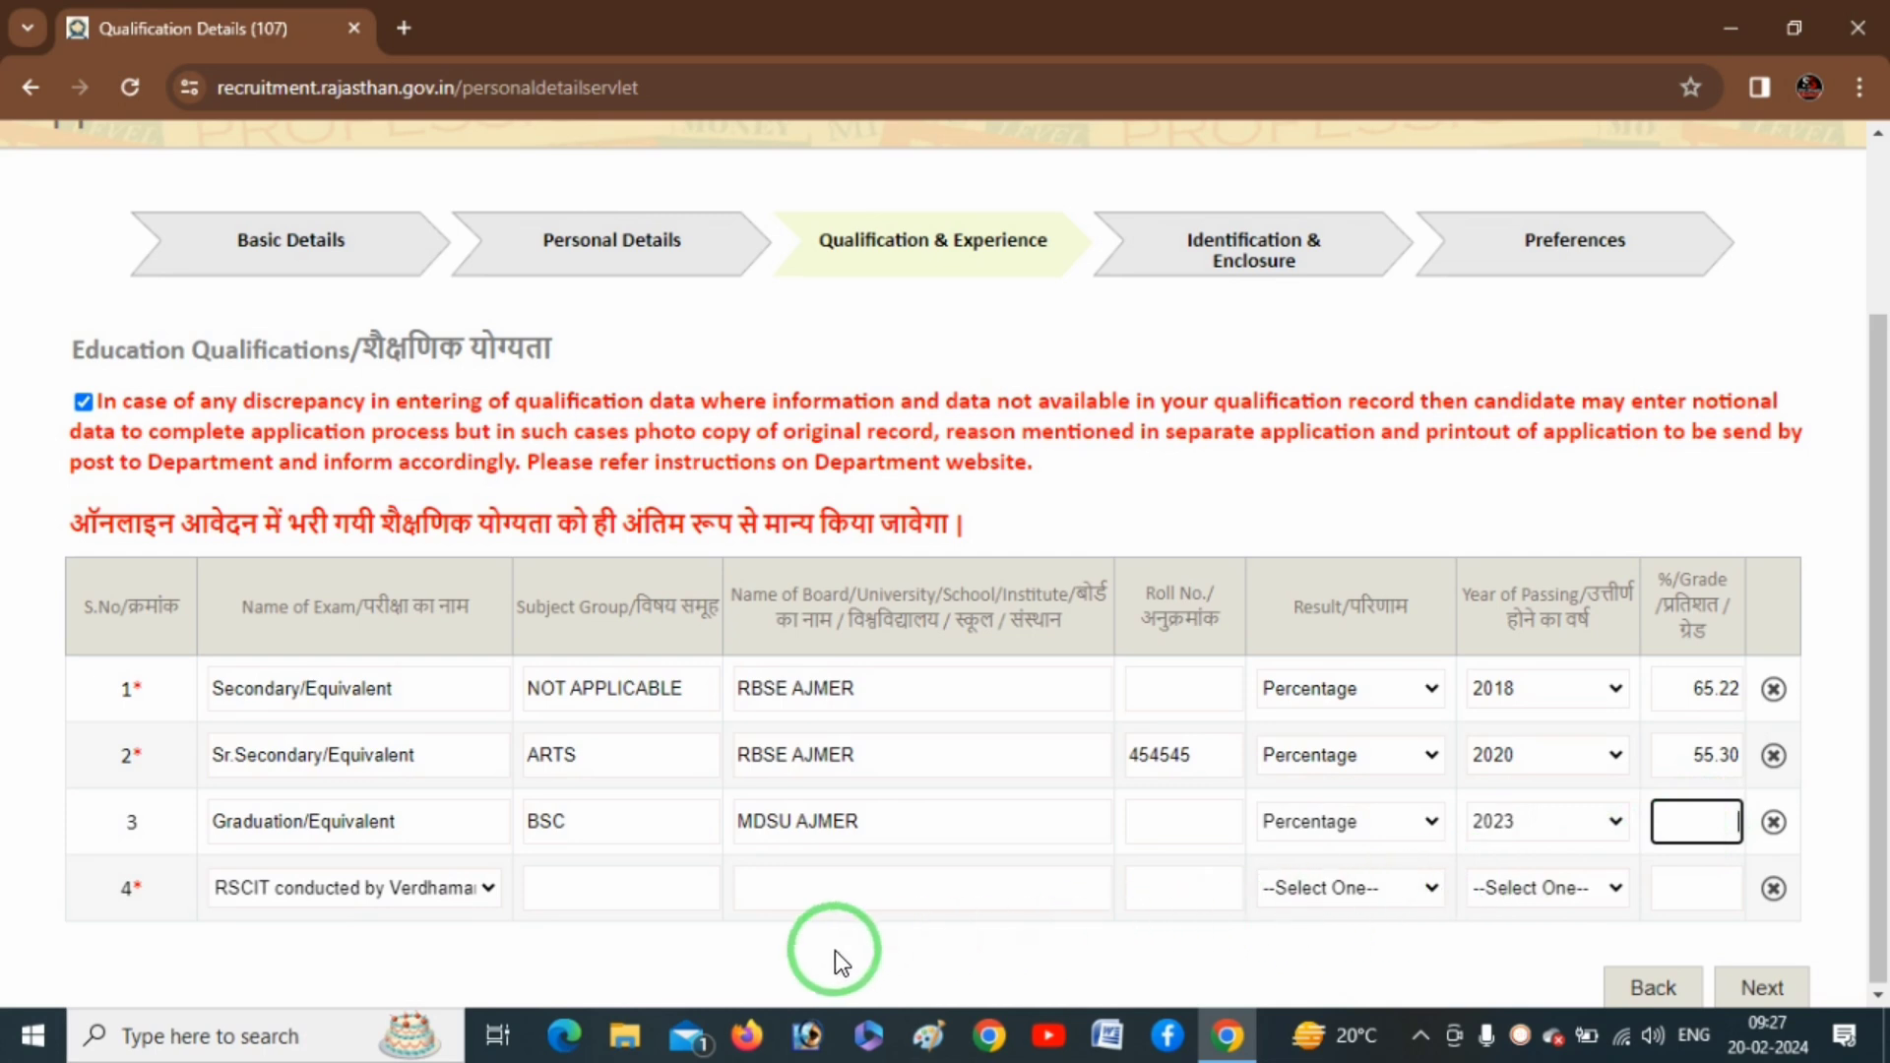
# - Choose the RSCIT exam by Verdhaman Mahaveer Open University Kota in row 4 and enter VMOU KOOTA as its university, leaving the subject group blank
pyautogui.click(409, 889)
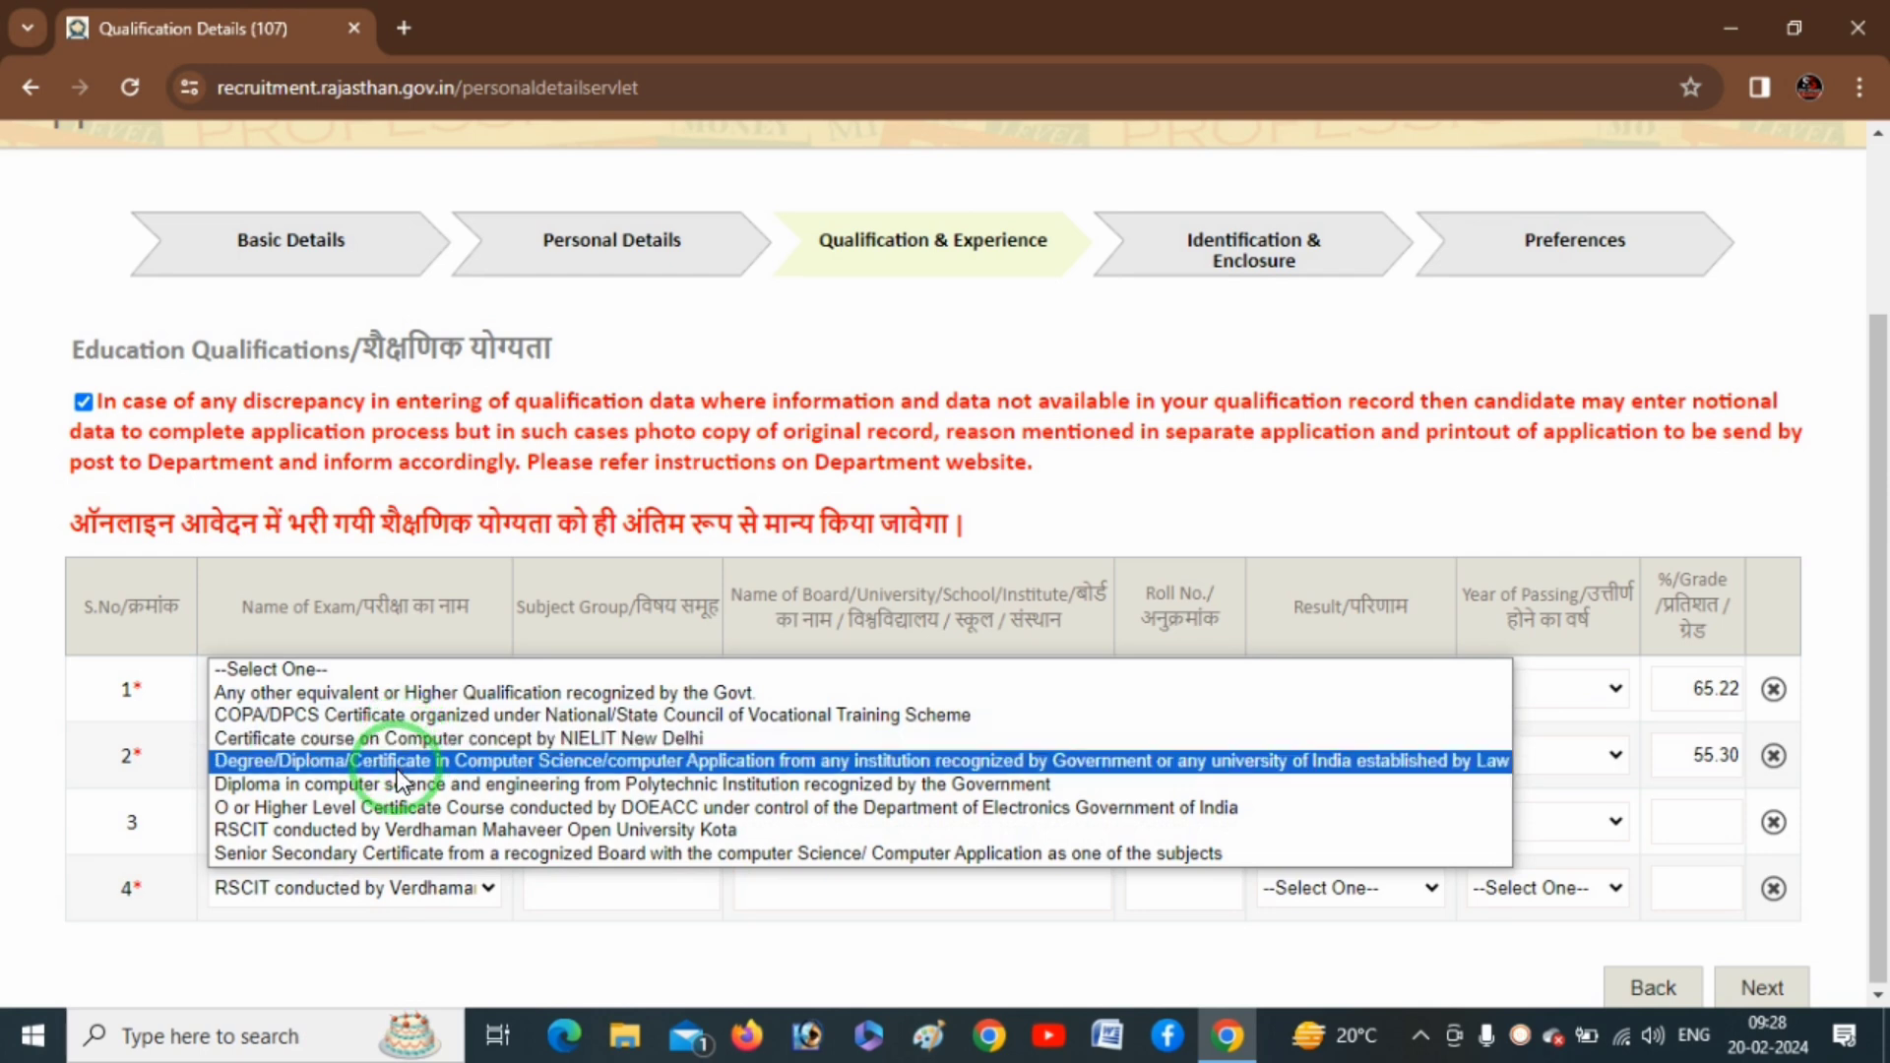
pyautogui.click(402, 835)
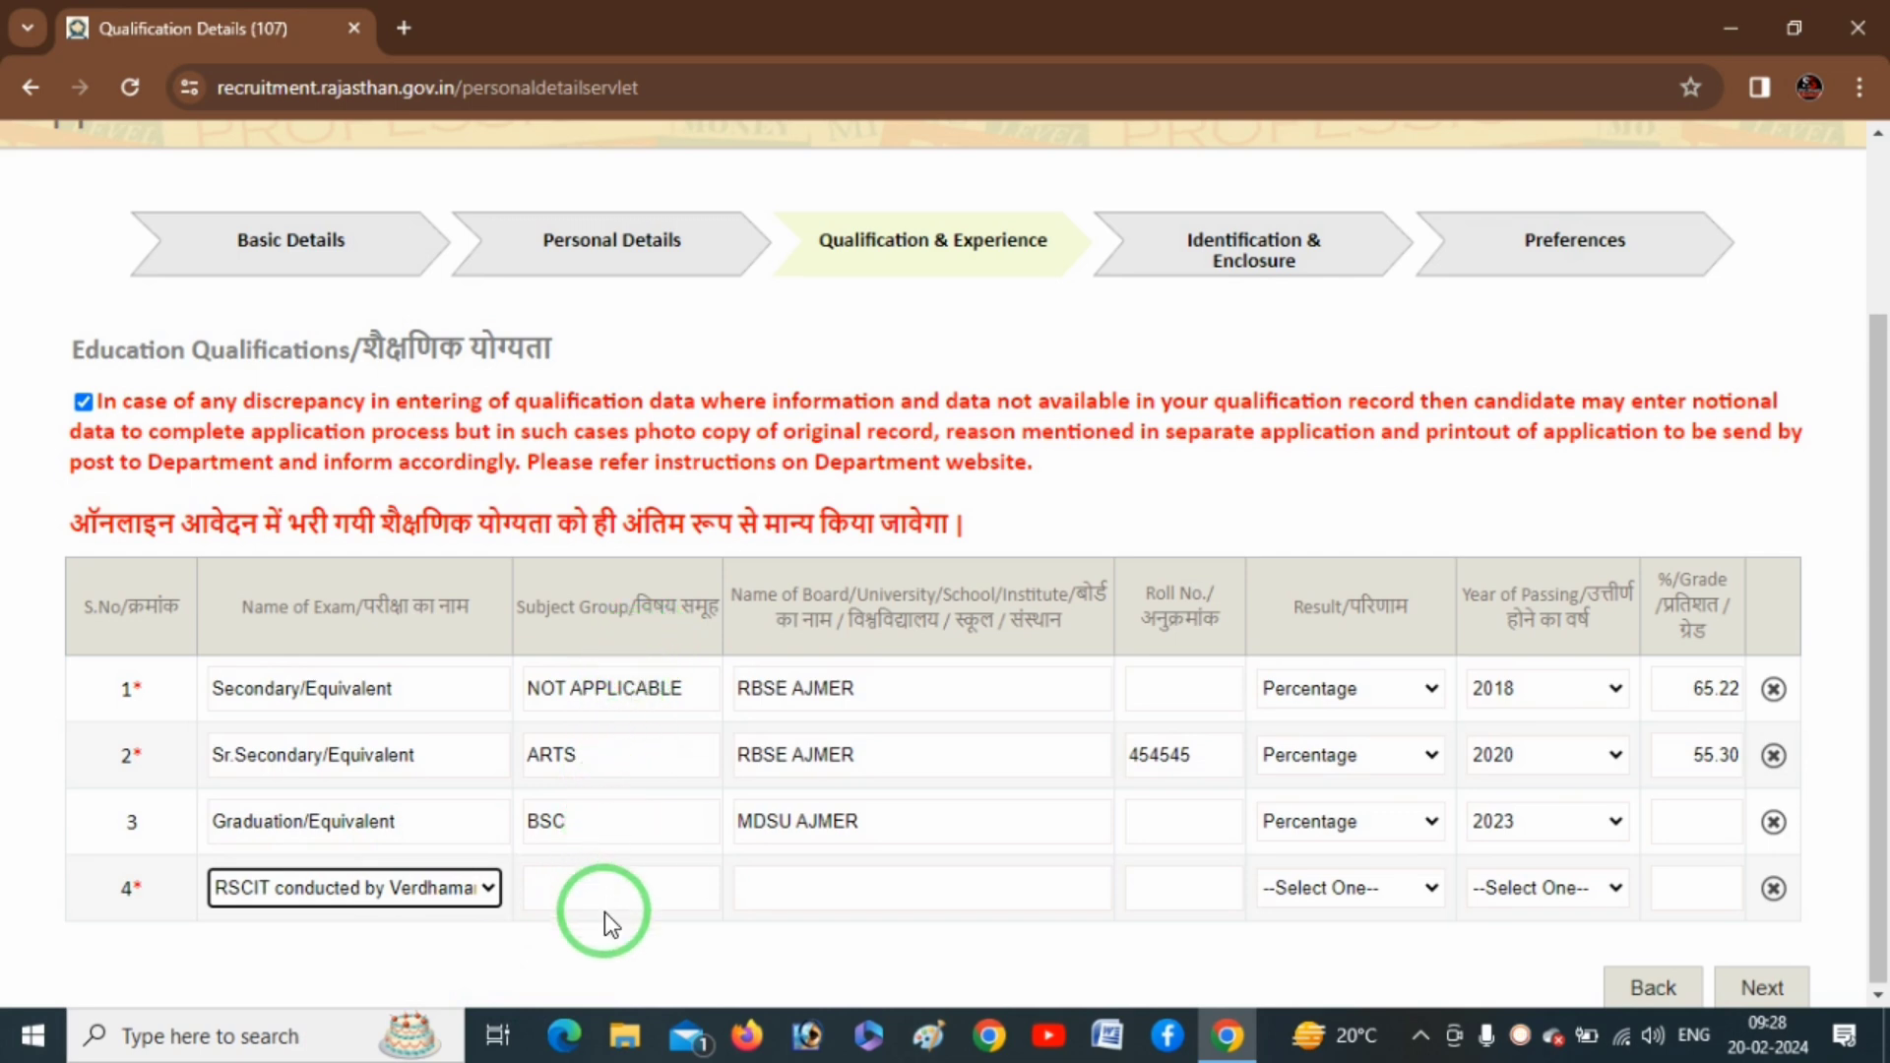
pyautogui.click(649, 890)
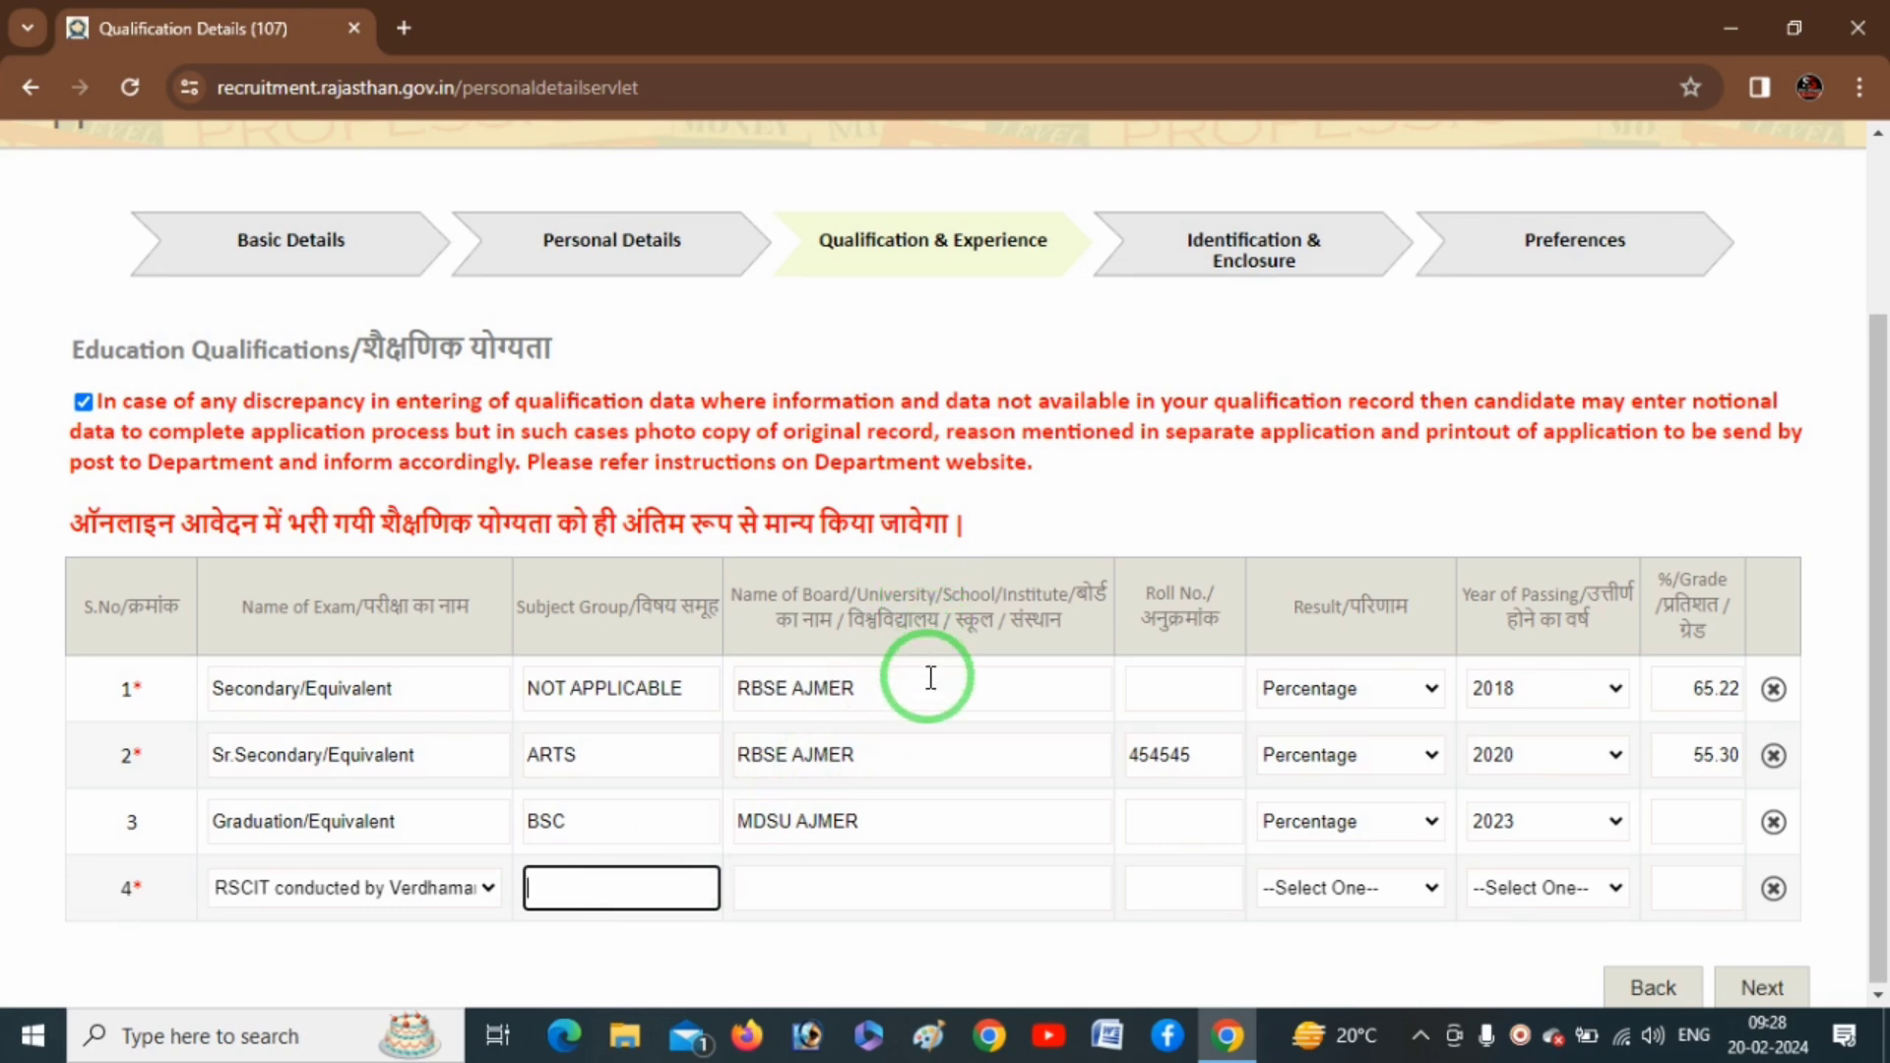
pyautogui.click(878, 897)
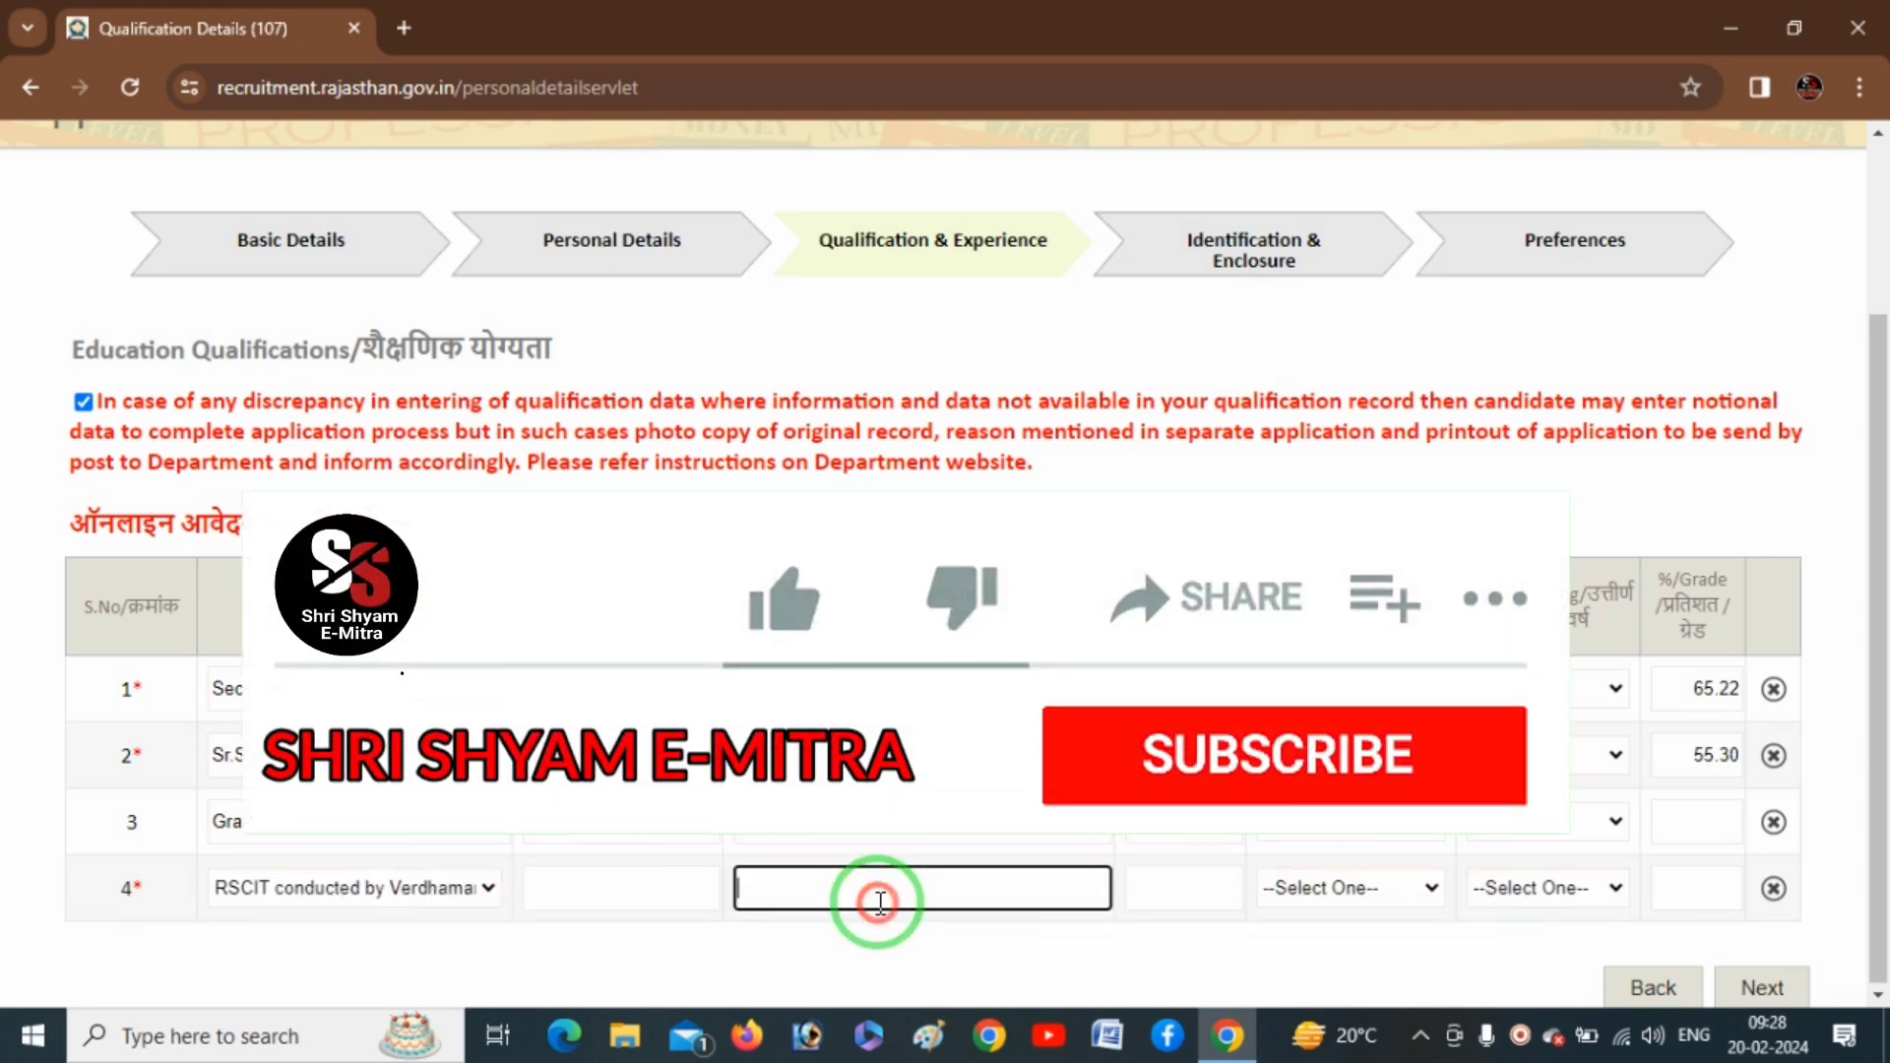
pyautogui.write('VMOU')
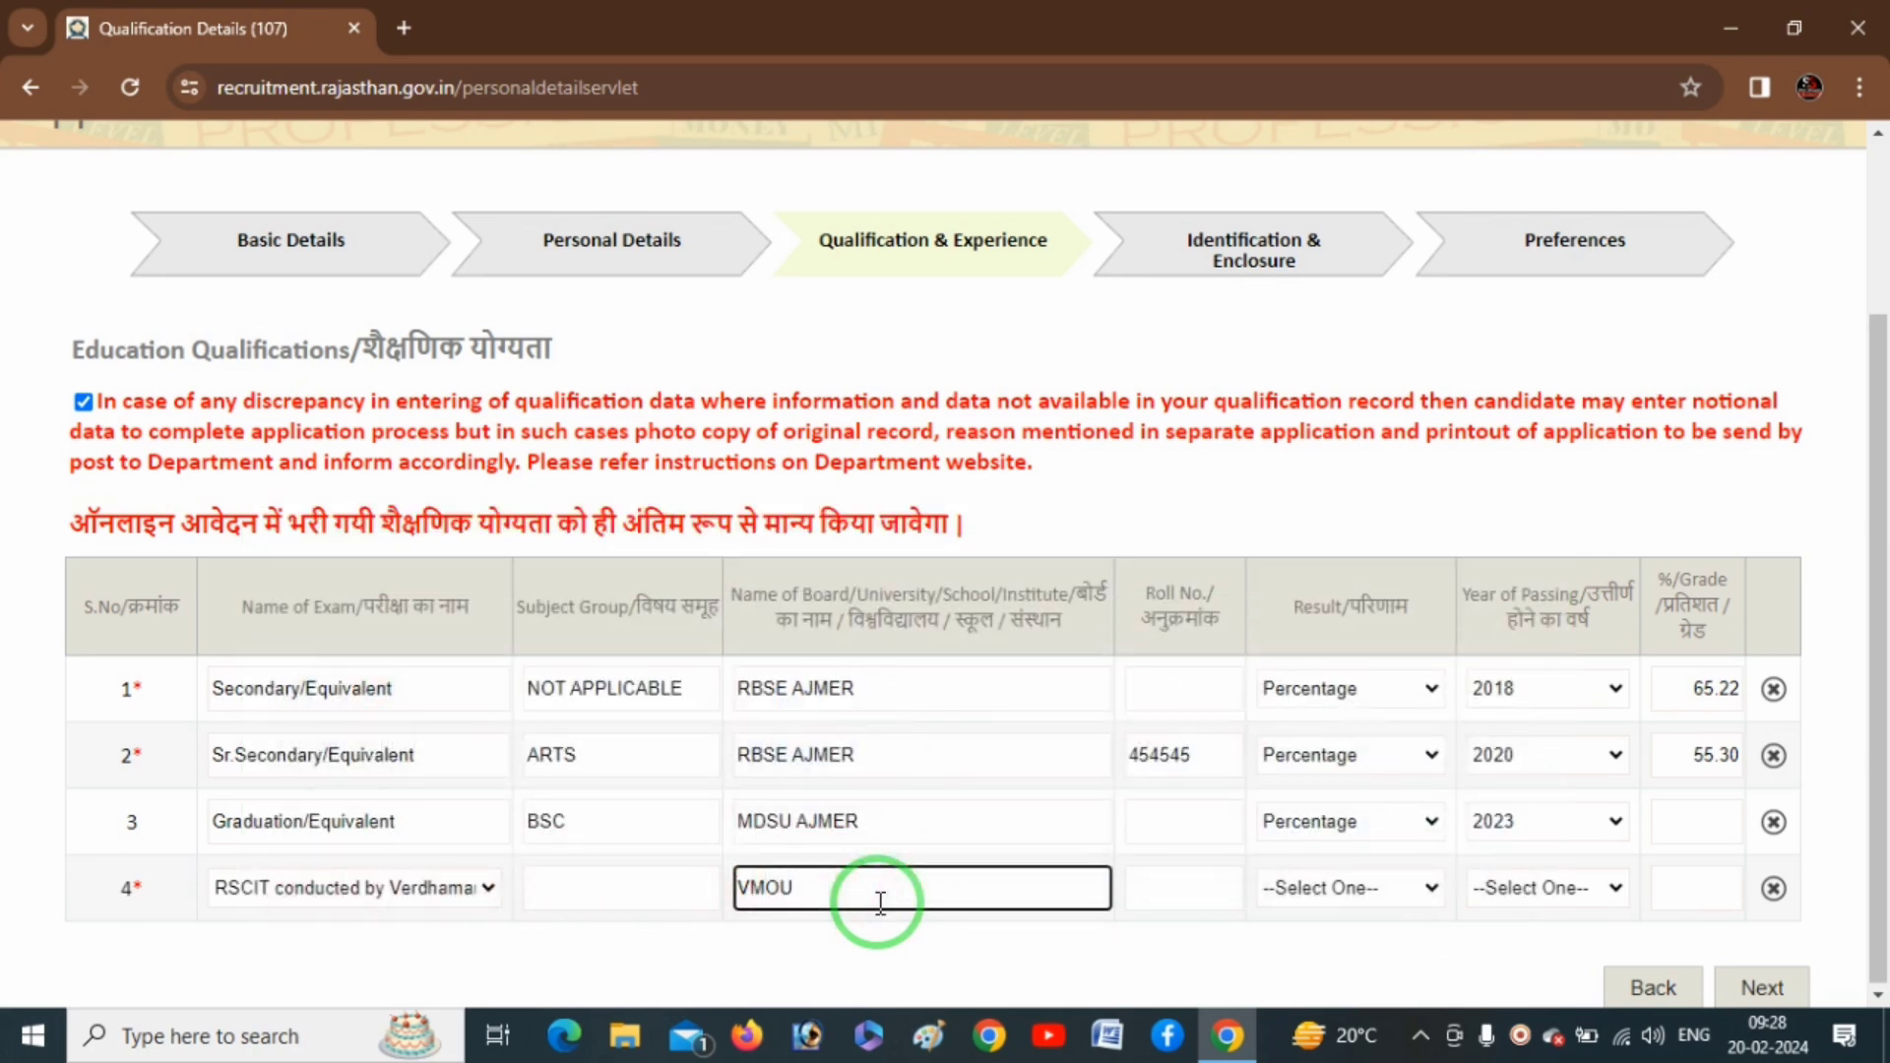
pyautogui.write(' KOOTA')
pyautogui.press('Tab')
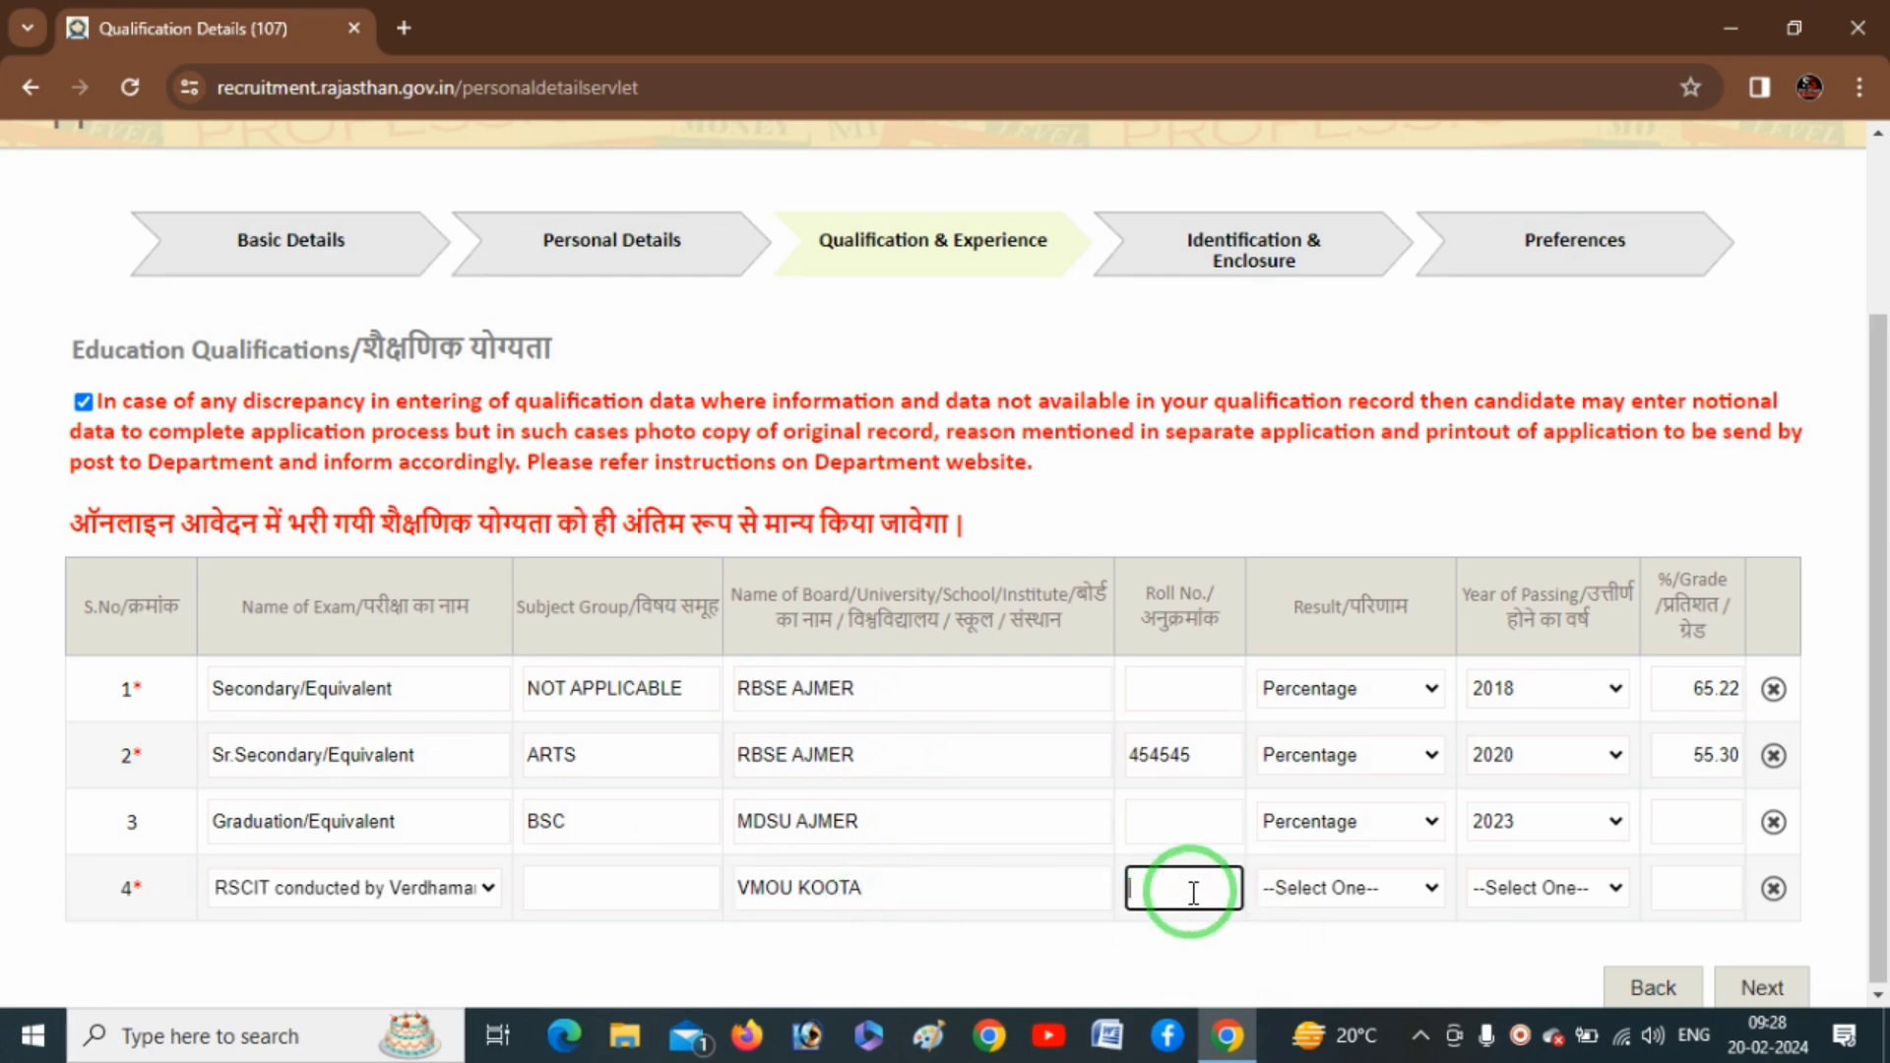
# - Set the RSCIT exam's result type to Result Awaited/Appearing
pyautogui.click(1354, 889)
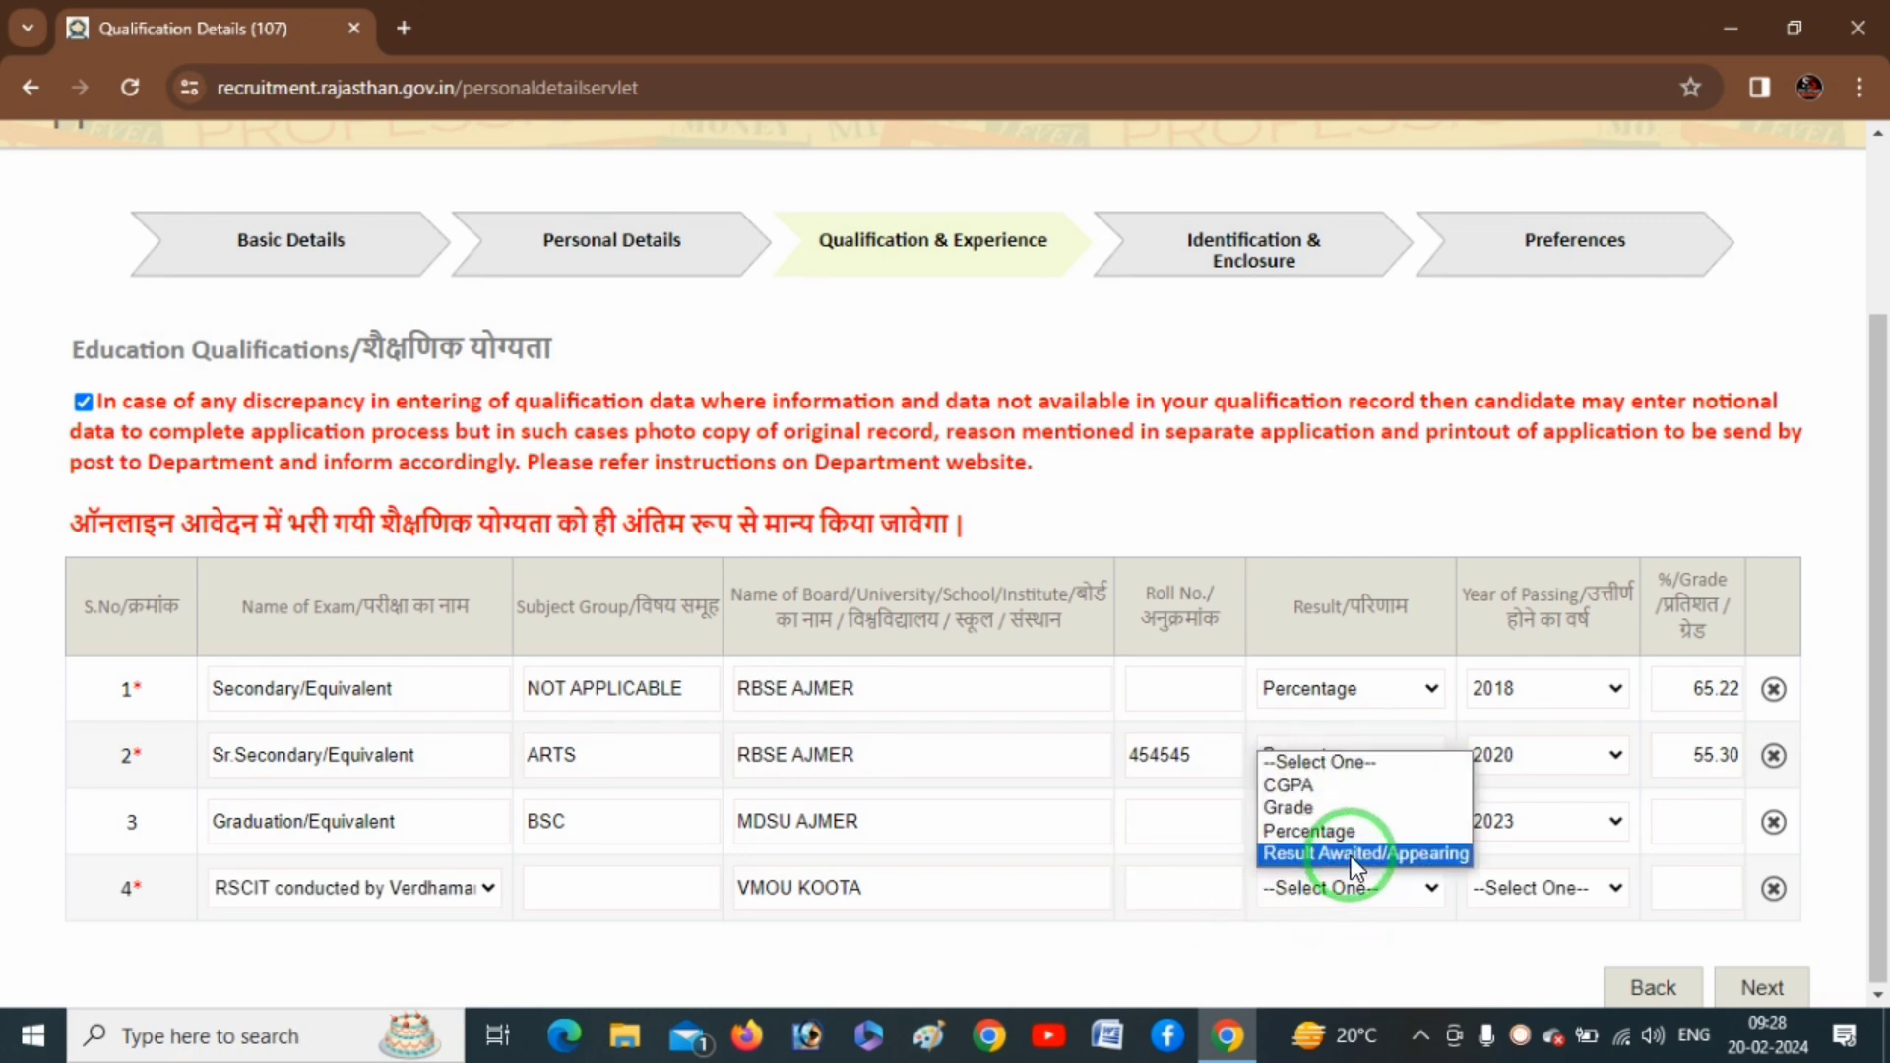
pyautogui.click(1350, 854)
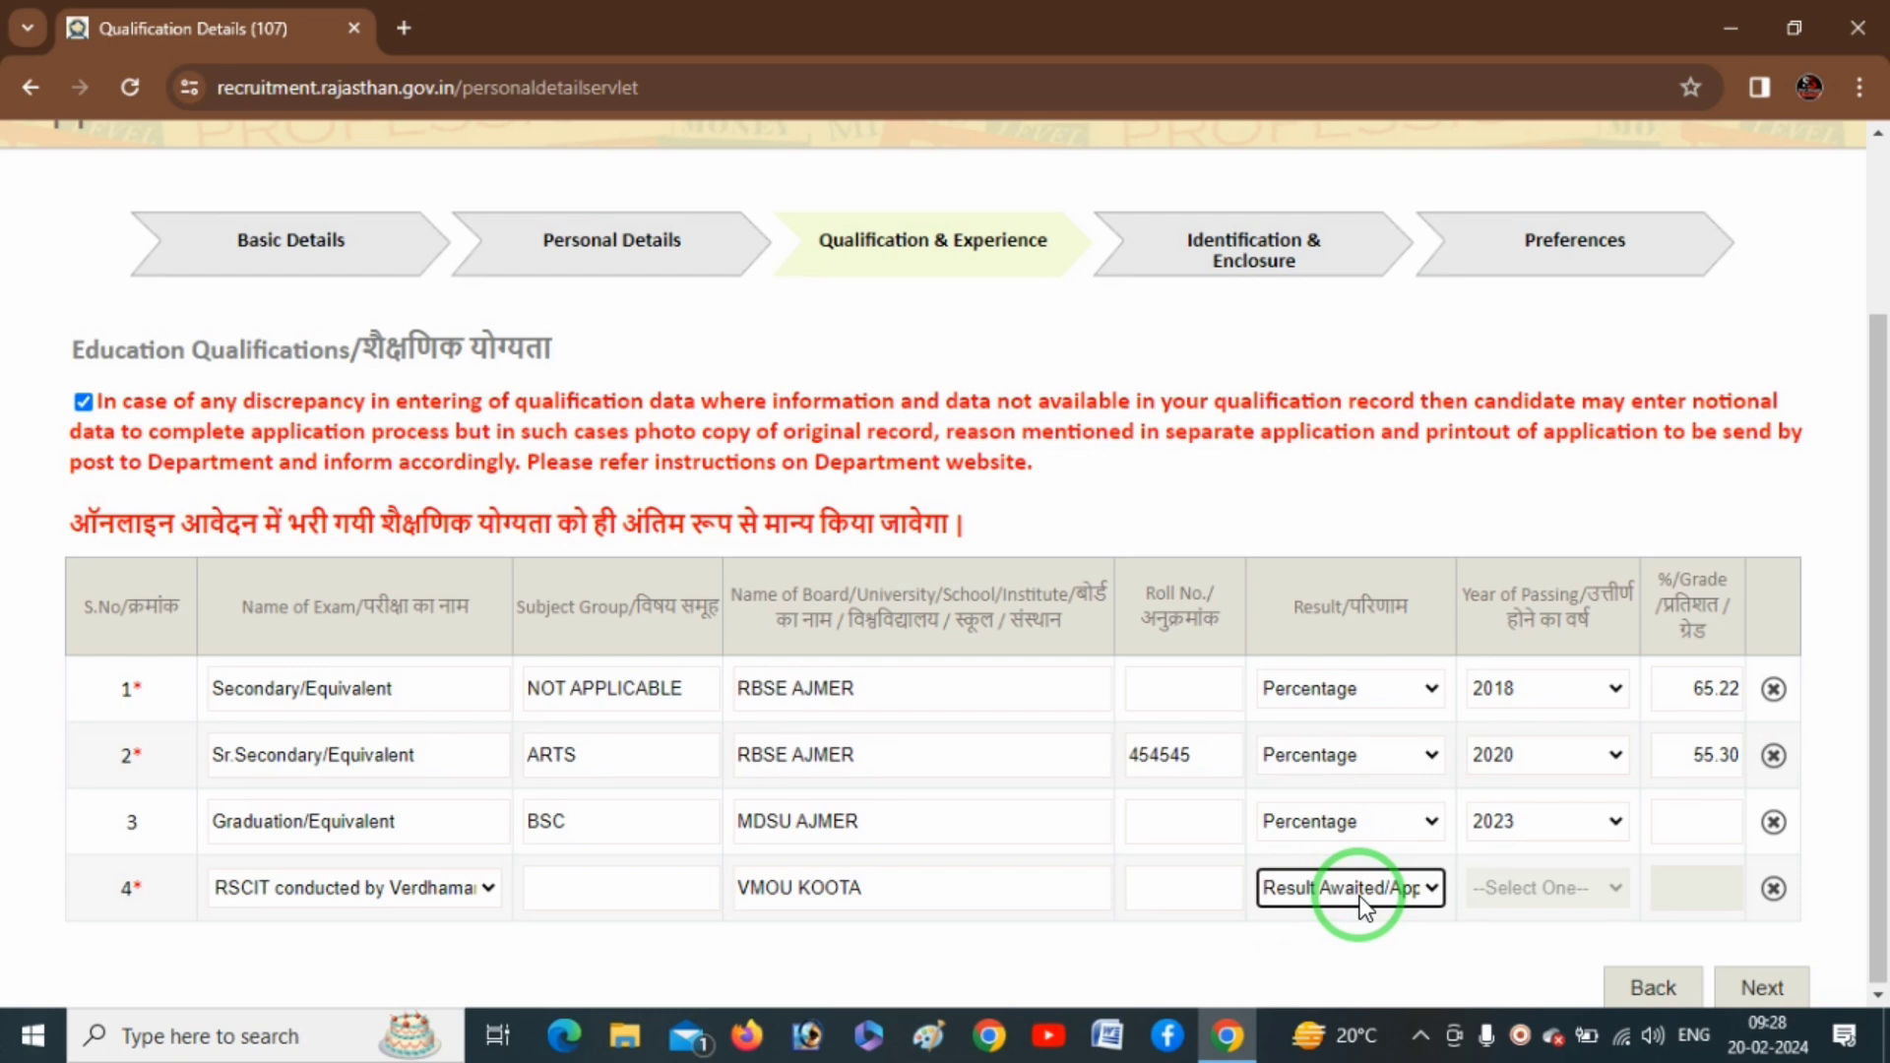
pyautogui.click(1157, 895)
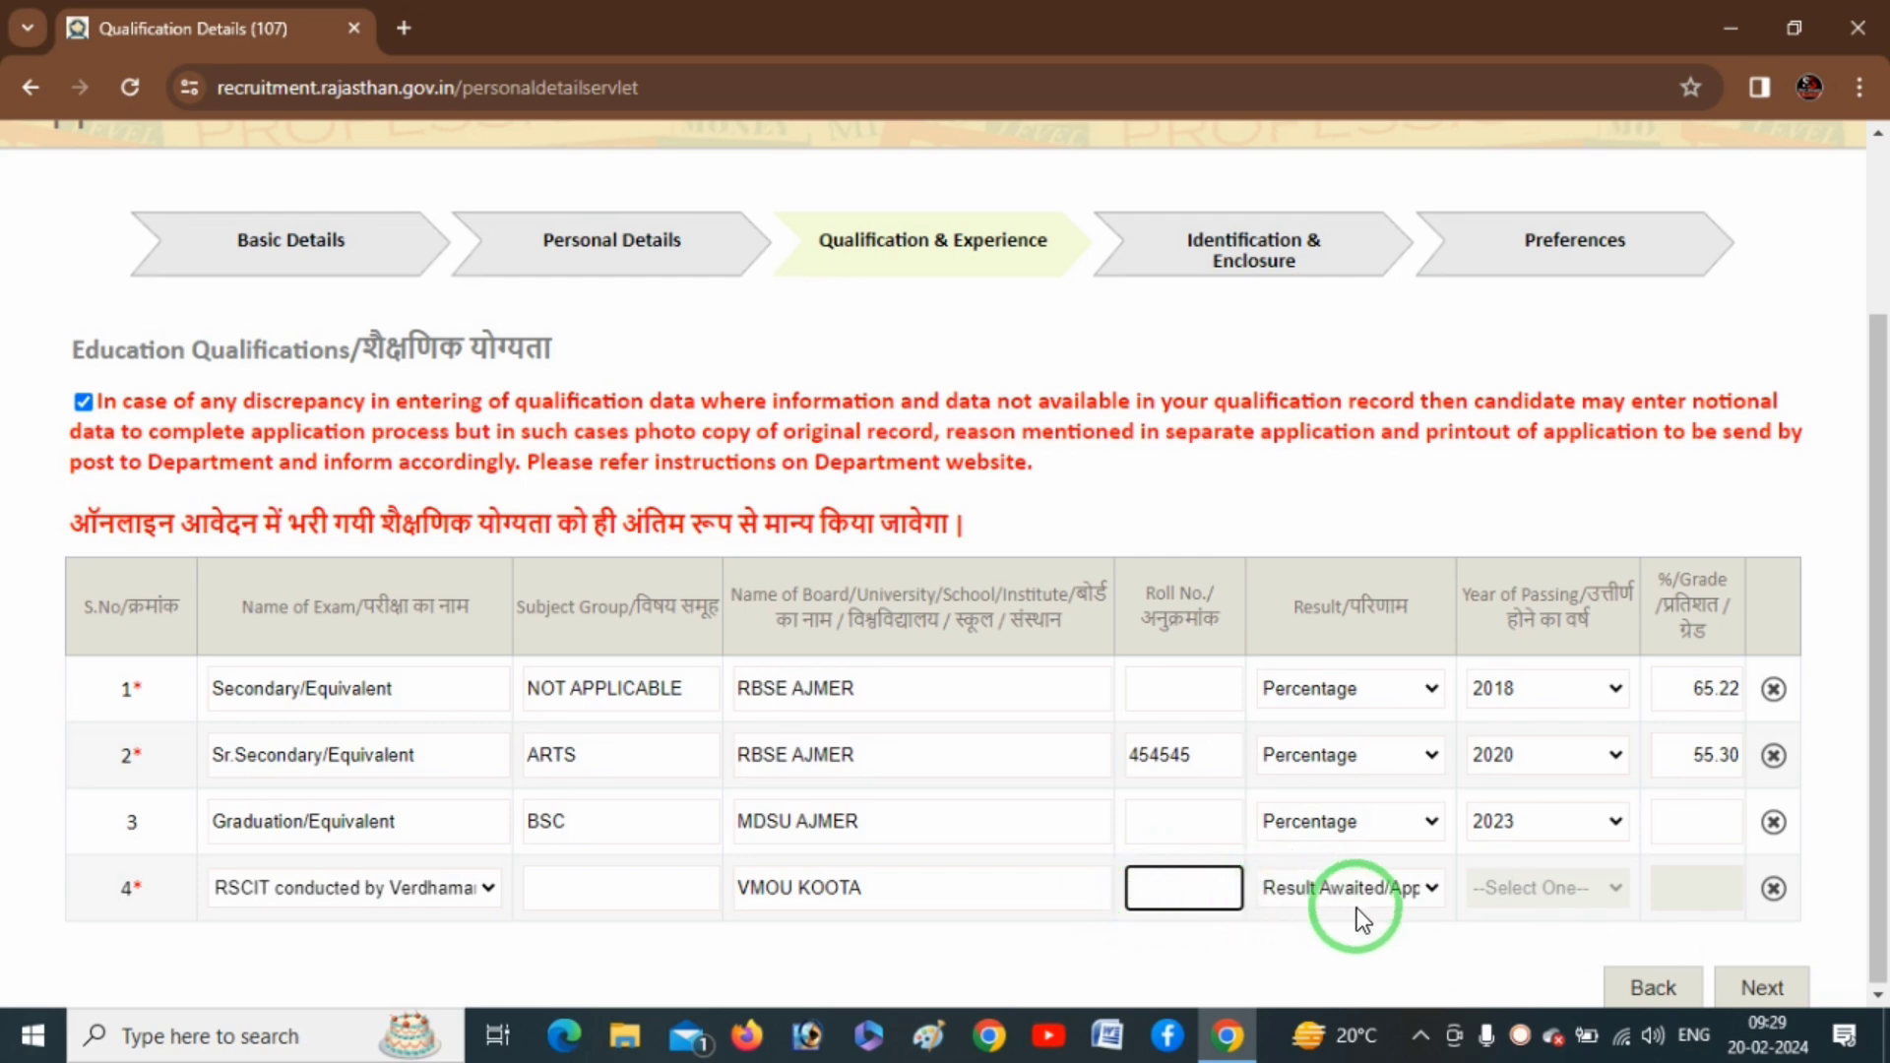
# - Set the RSCIT exam's result type to Percentage and its year of passing to 2022
pyautogui.click(1386, 892)
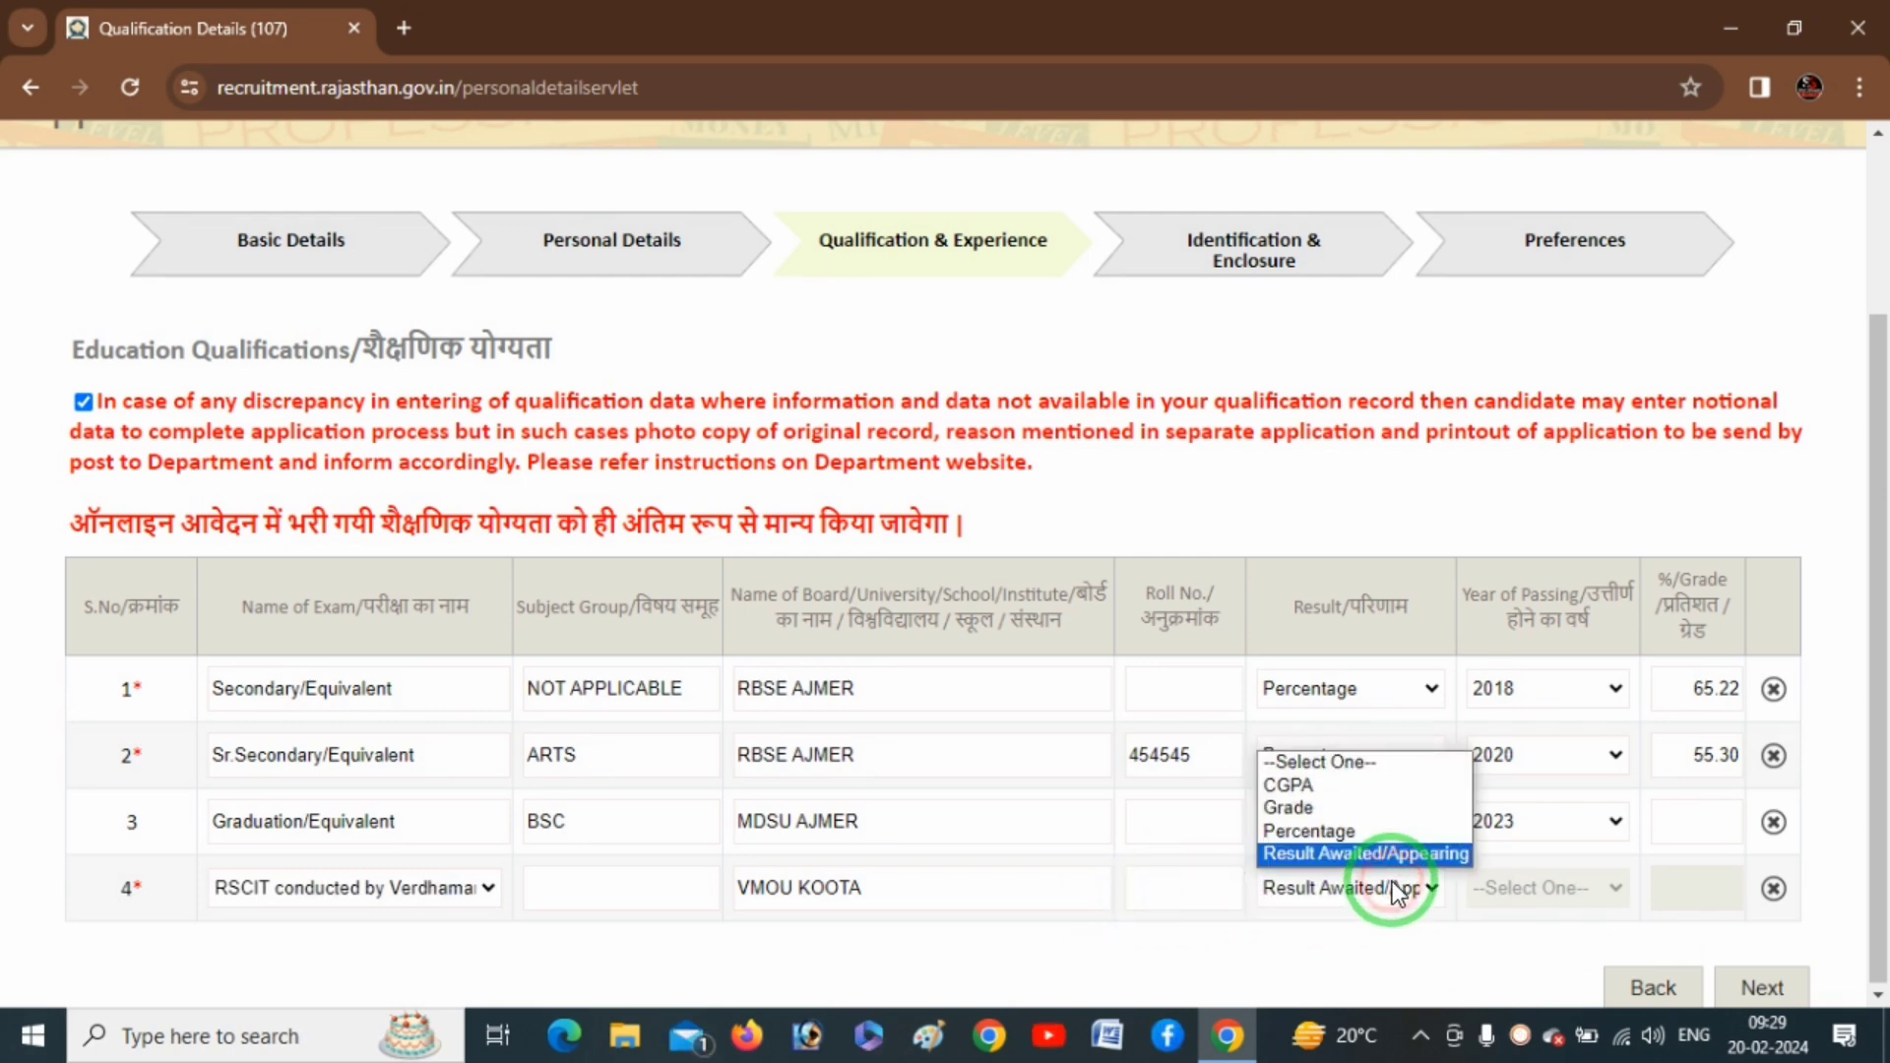
pyautogui.click(1362, 833)
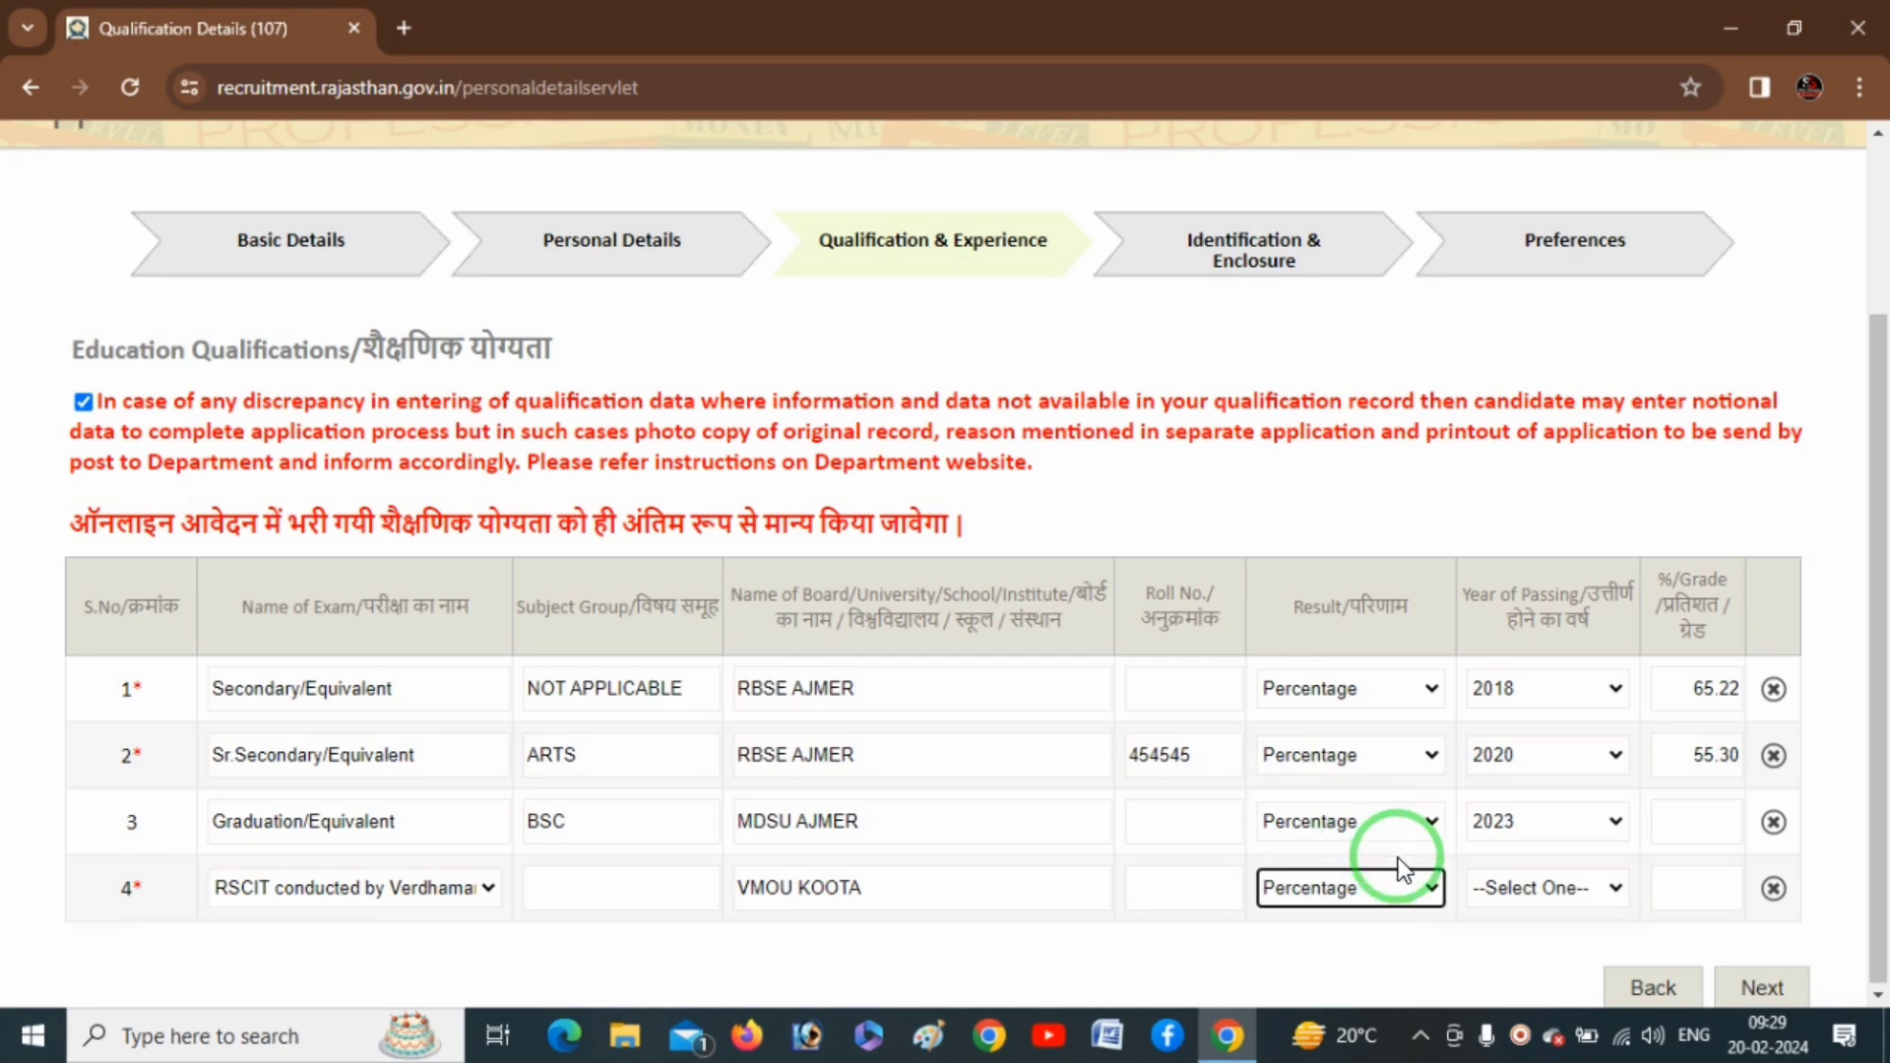
pyautogui.click(1581, 892)
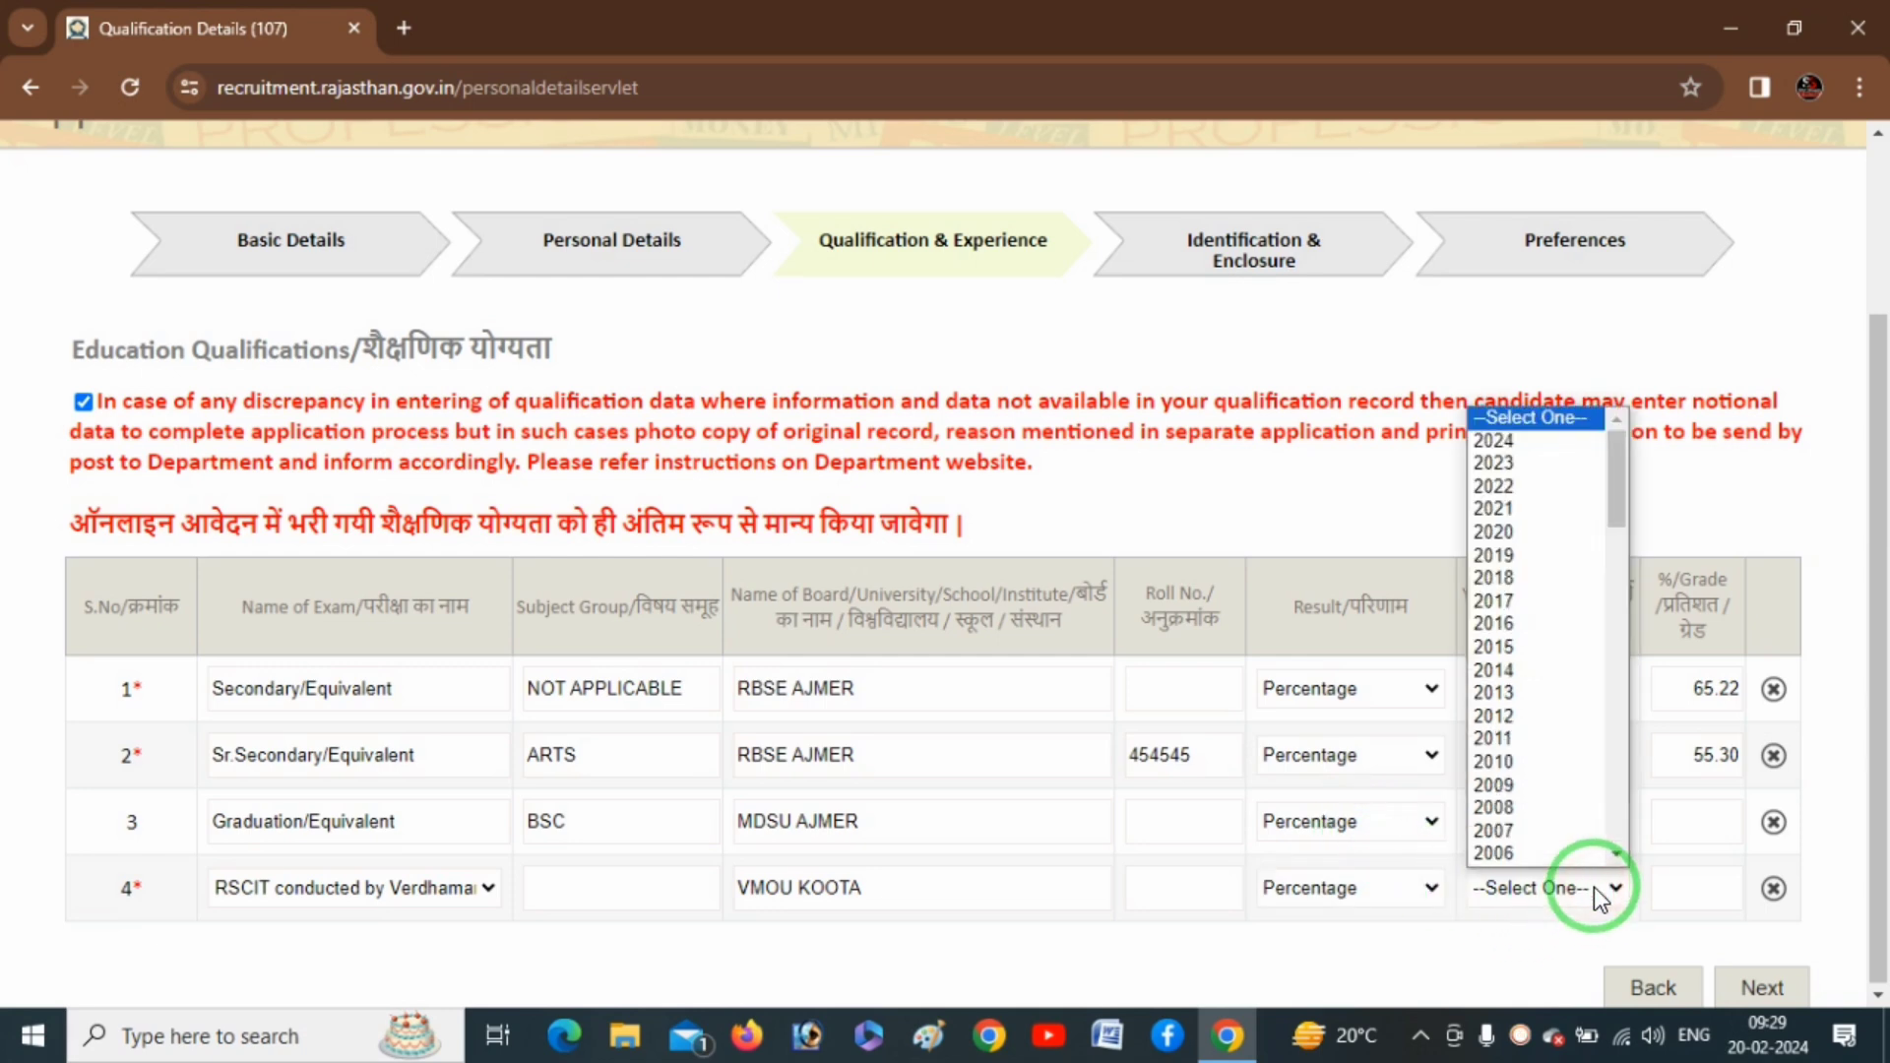
pyautogui.write('2022')
pyautogui.press('Return')
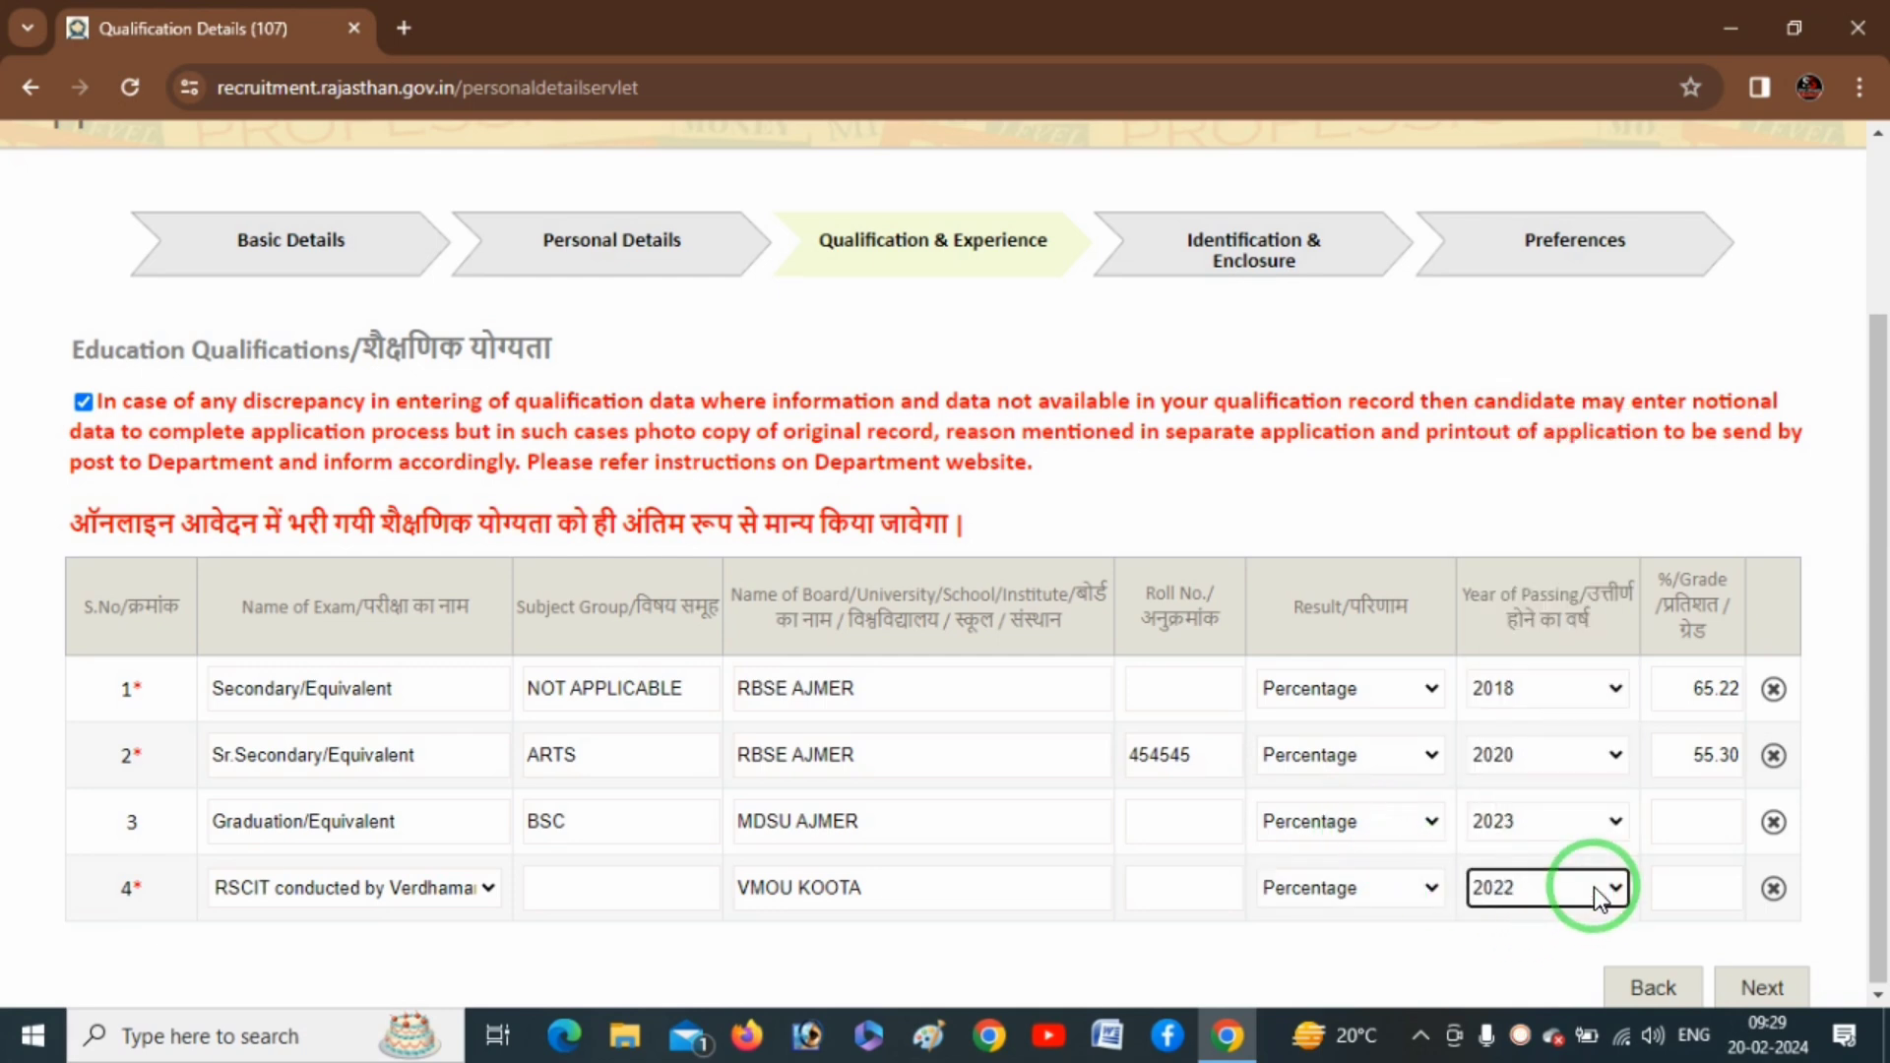
# - Enter 70.00 as the RSCIT exam's percentage and continue to the Identification & Enclosure page
pyautogui.click(1690, 895)
pyautogui.write('70.00')
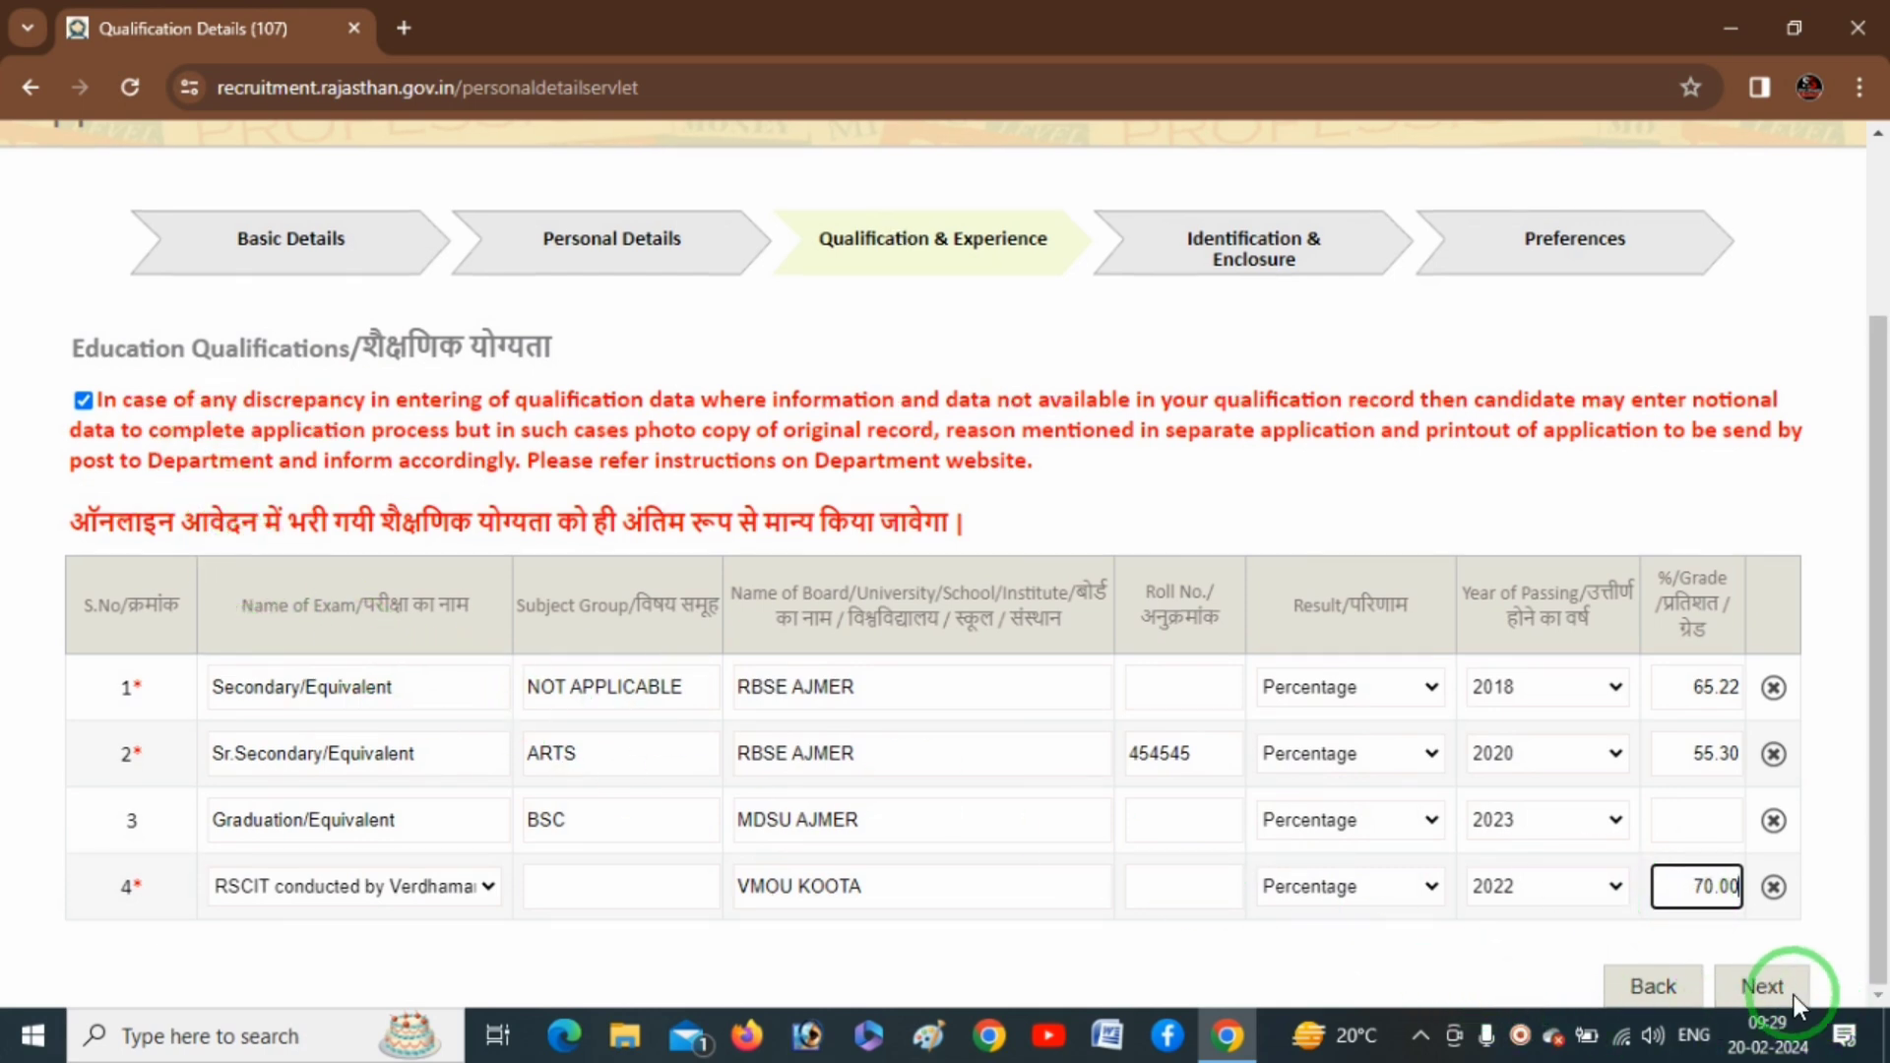
pyautogui.click(1762, 987)
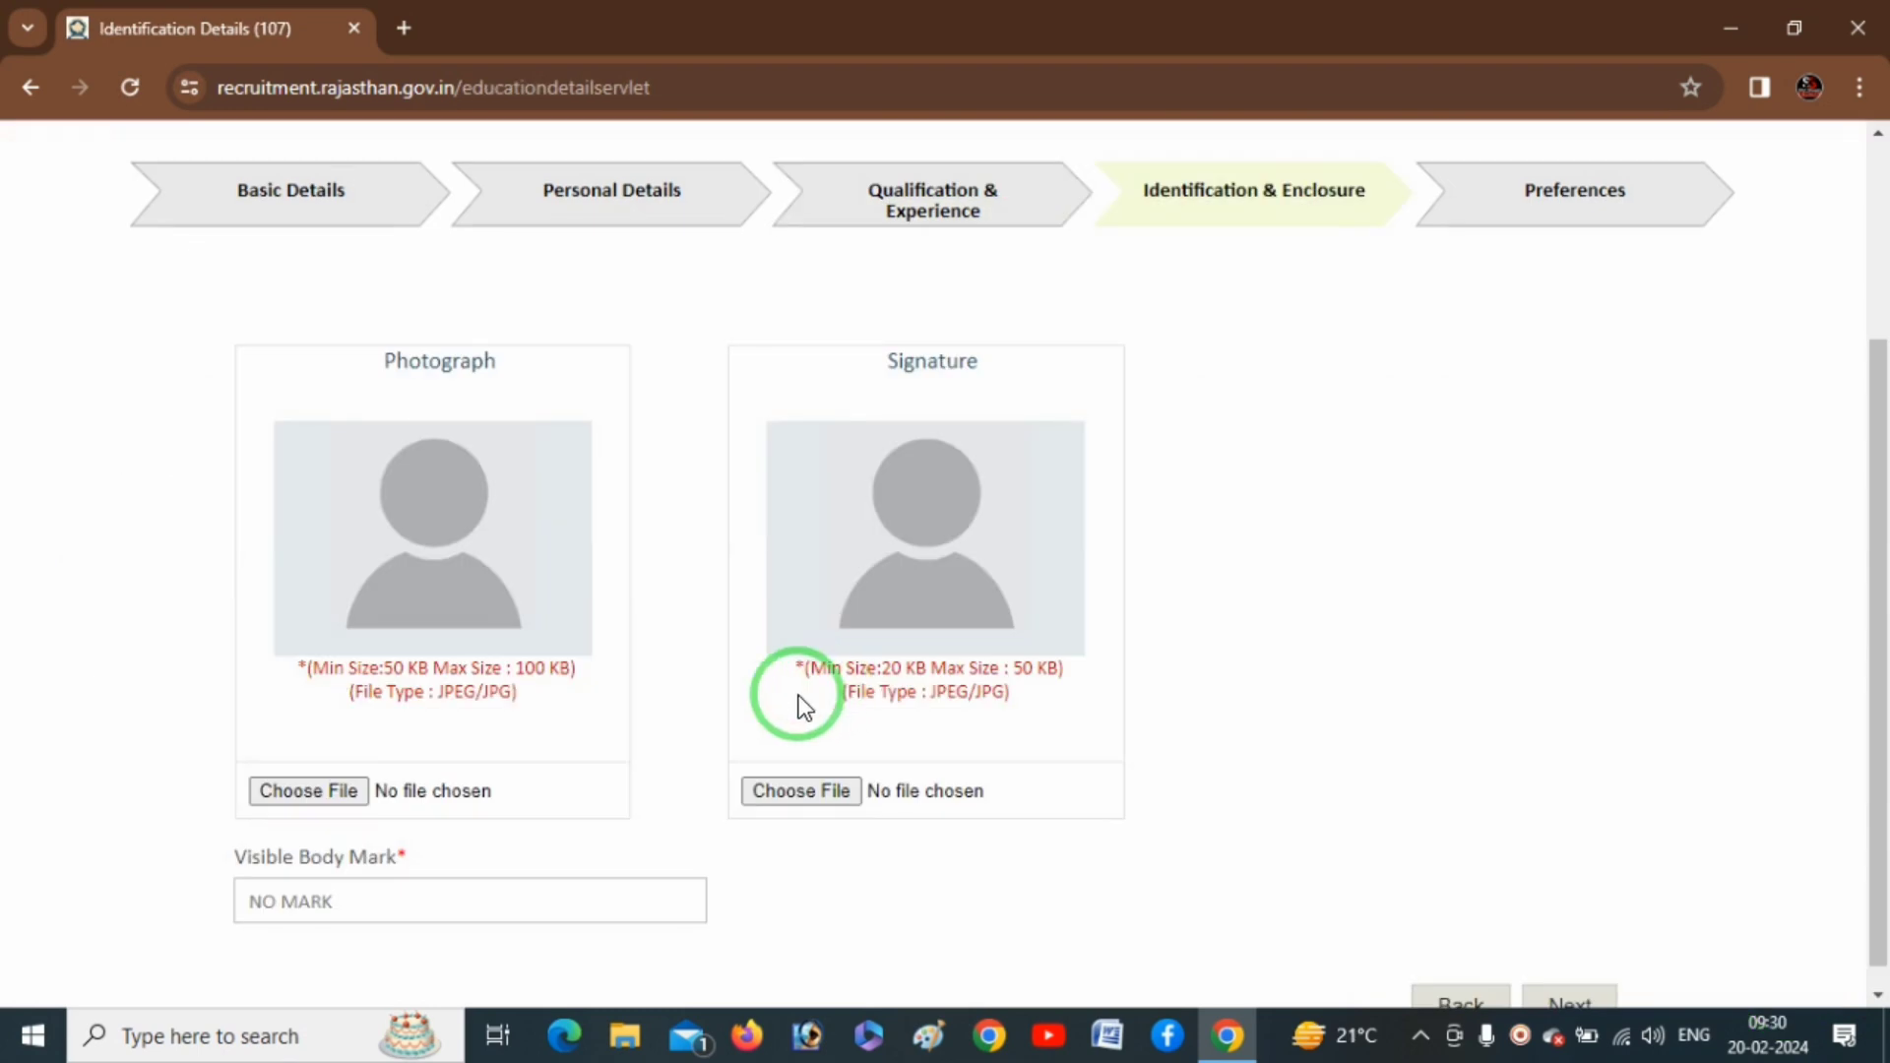
pyautogui.hotkey('ctrl', '2')
pyautogui.moveTo(307, 500); pyautogui.dragTo(413, 540)
pyautogui.moveTo(819, 565); pyautogui.dragTo(1043, 584)
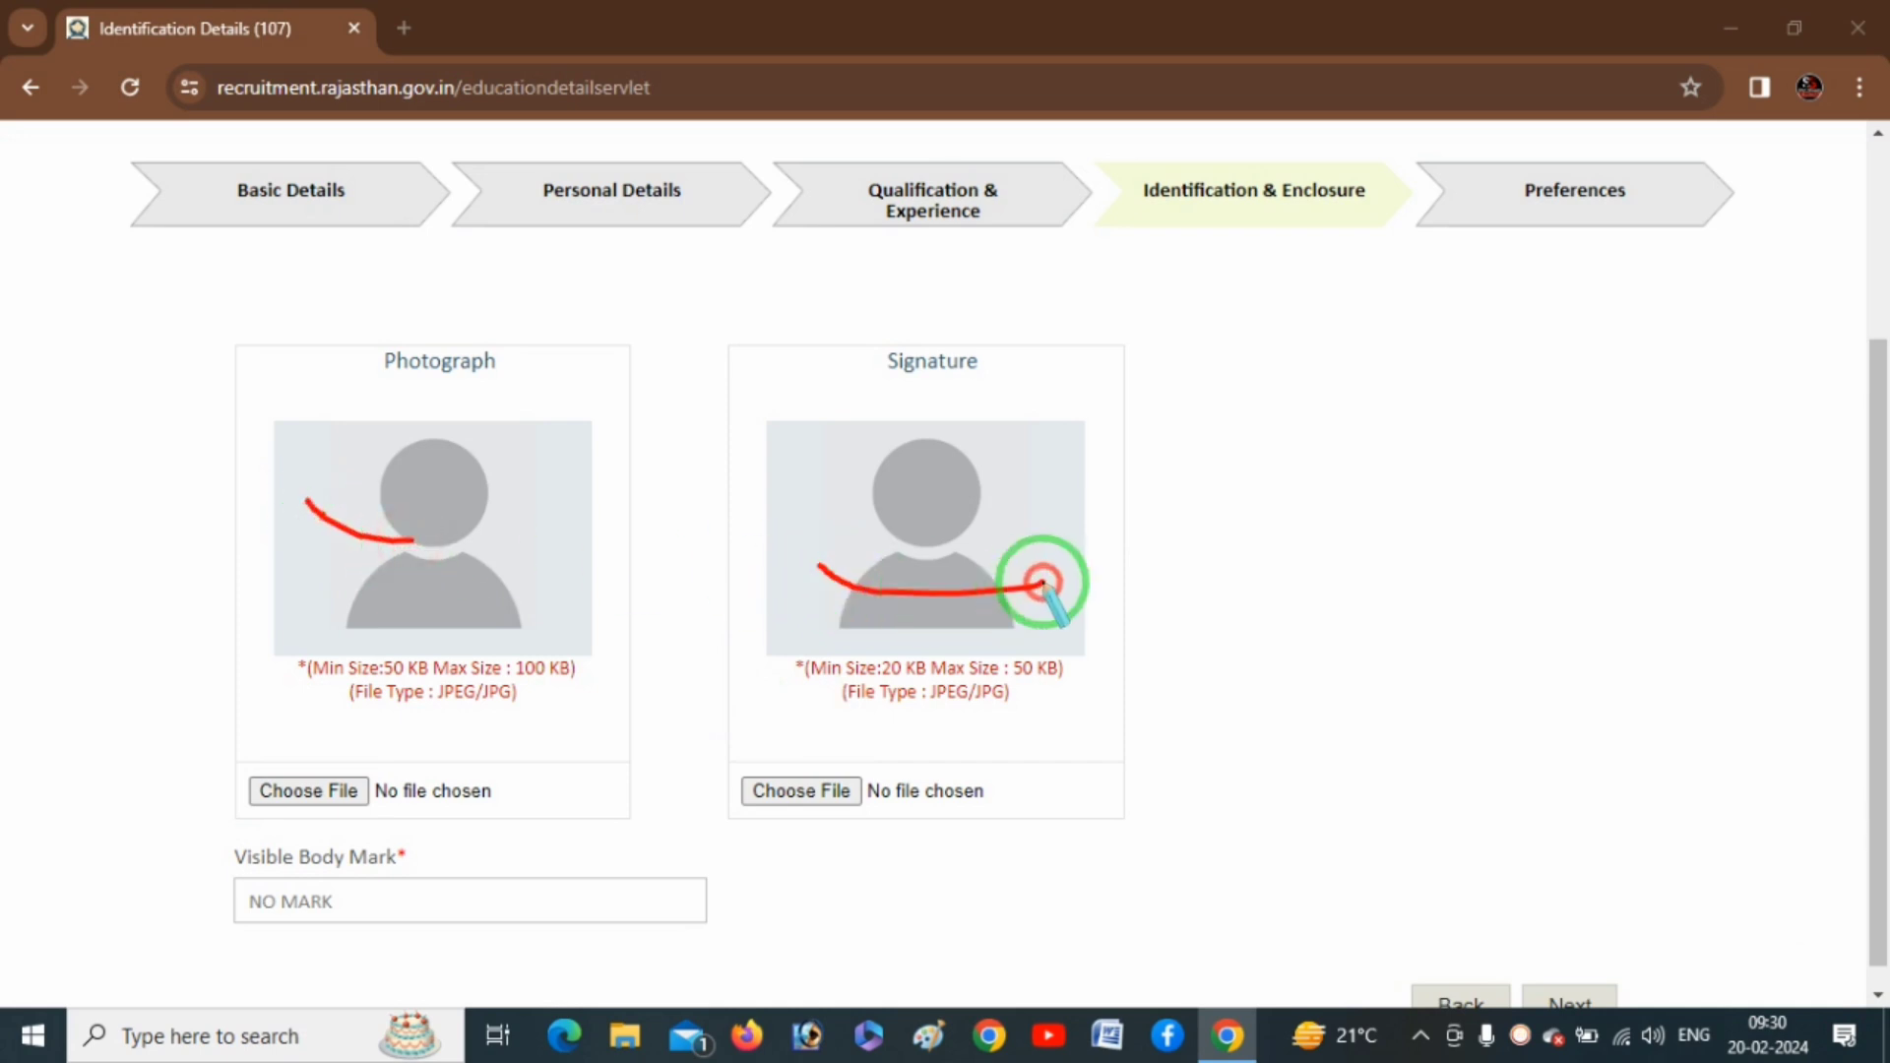
pyautogui.moveTo(218, 807)
pyautogui.mouseDown()
pyautogui.moveTo(330, 837)
pyautogui.moveTo(387, 785)
pyautogui.moveTo(232, 759)
pyautogui.moveTo(266, 866)
pyautogui.moveTo(362, 817)
pyautogui.mouseUp()
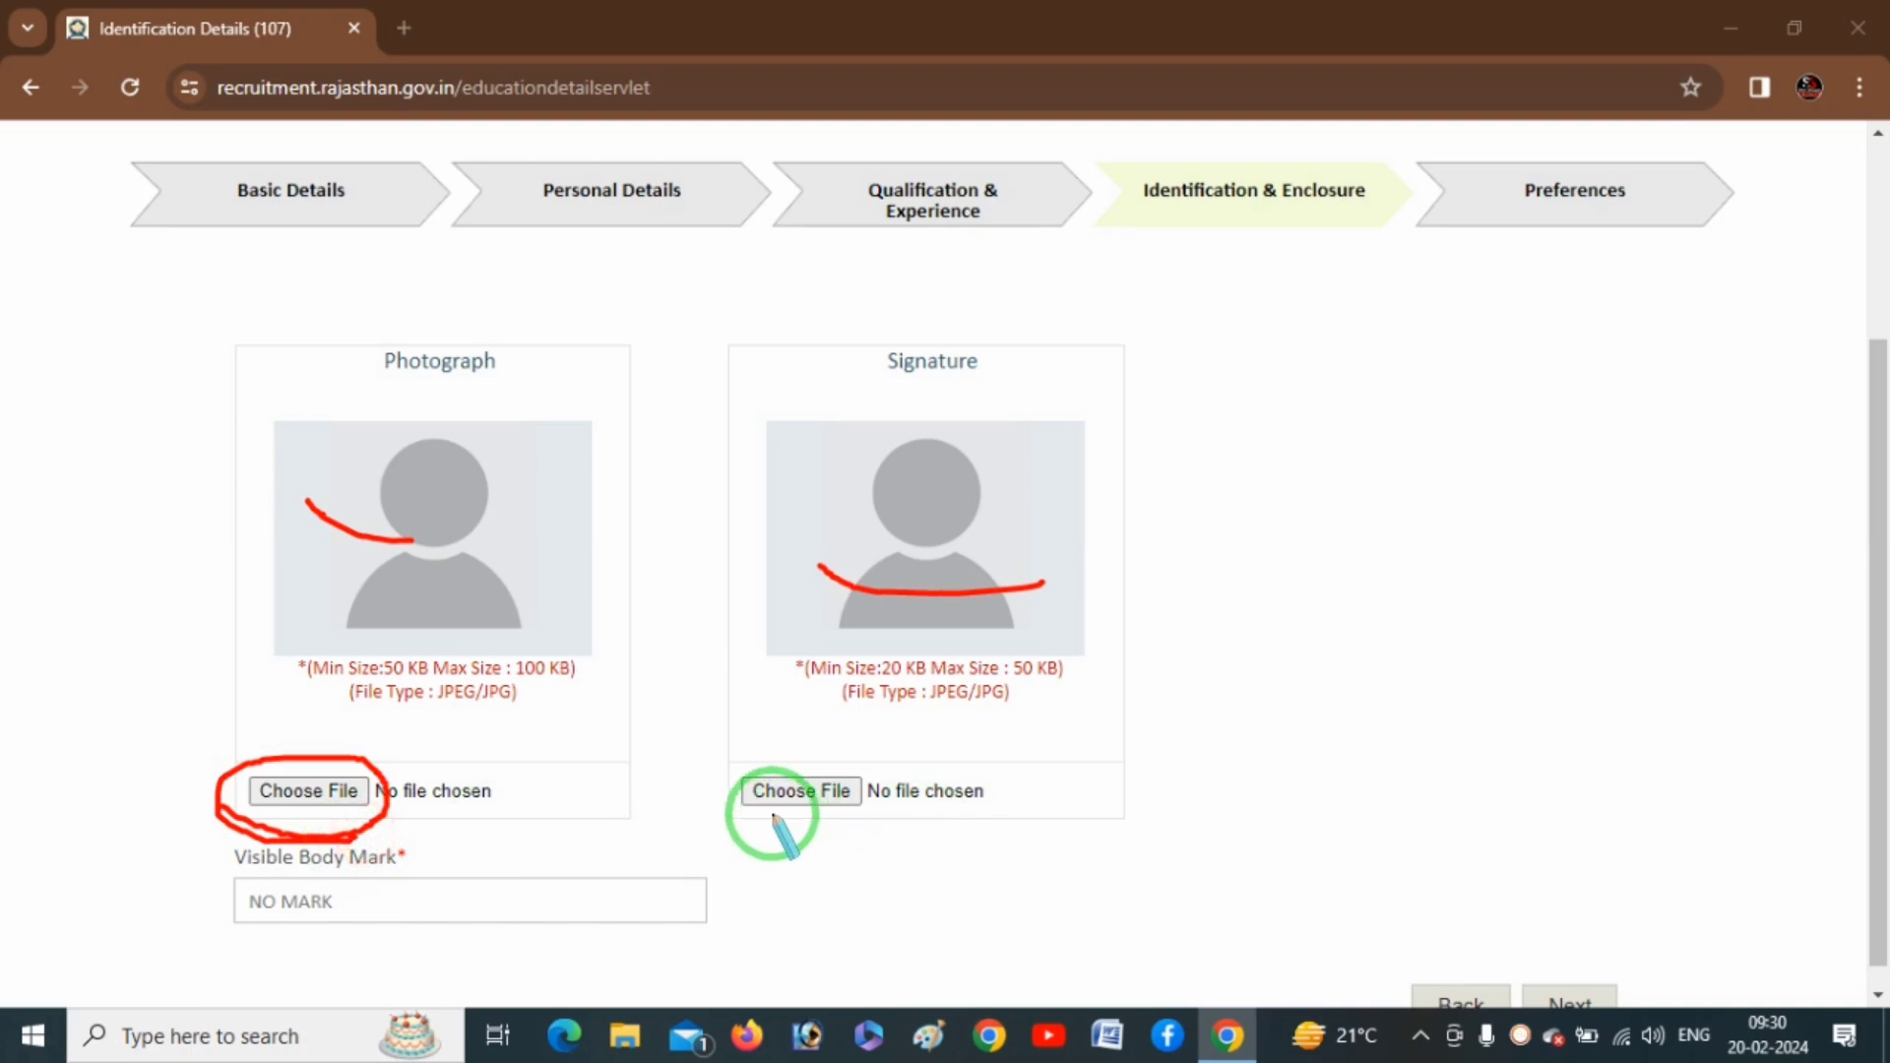
pyautogui.moveTo(768, 810)
pyautogui.mouseDown()
pyautogui.moveTo(856, 818)
pyautogui.moveTo(860, 772)
pyautogui.moveTo(736, 788)
pyautogui.moveTo(822, 833)
pyautogui.mouseUp()
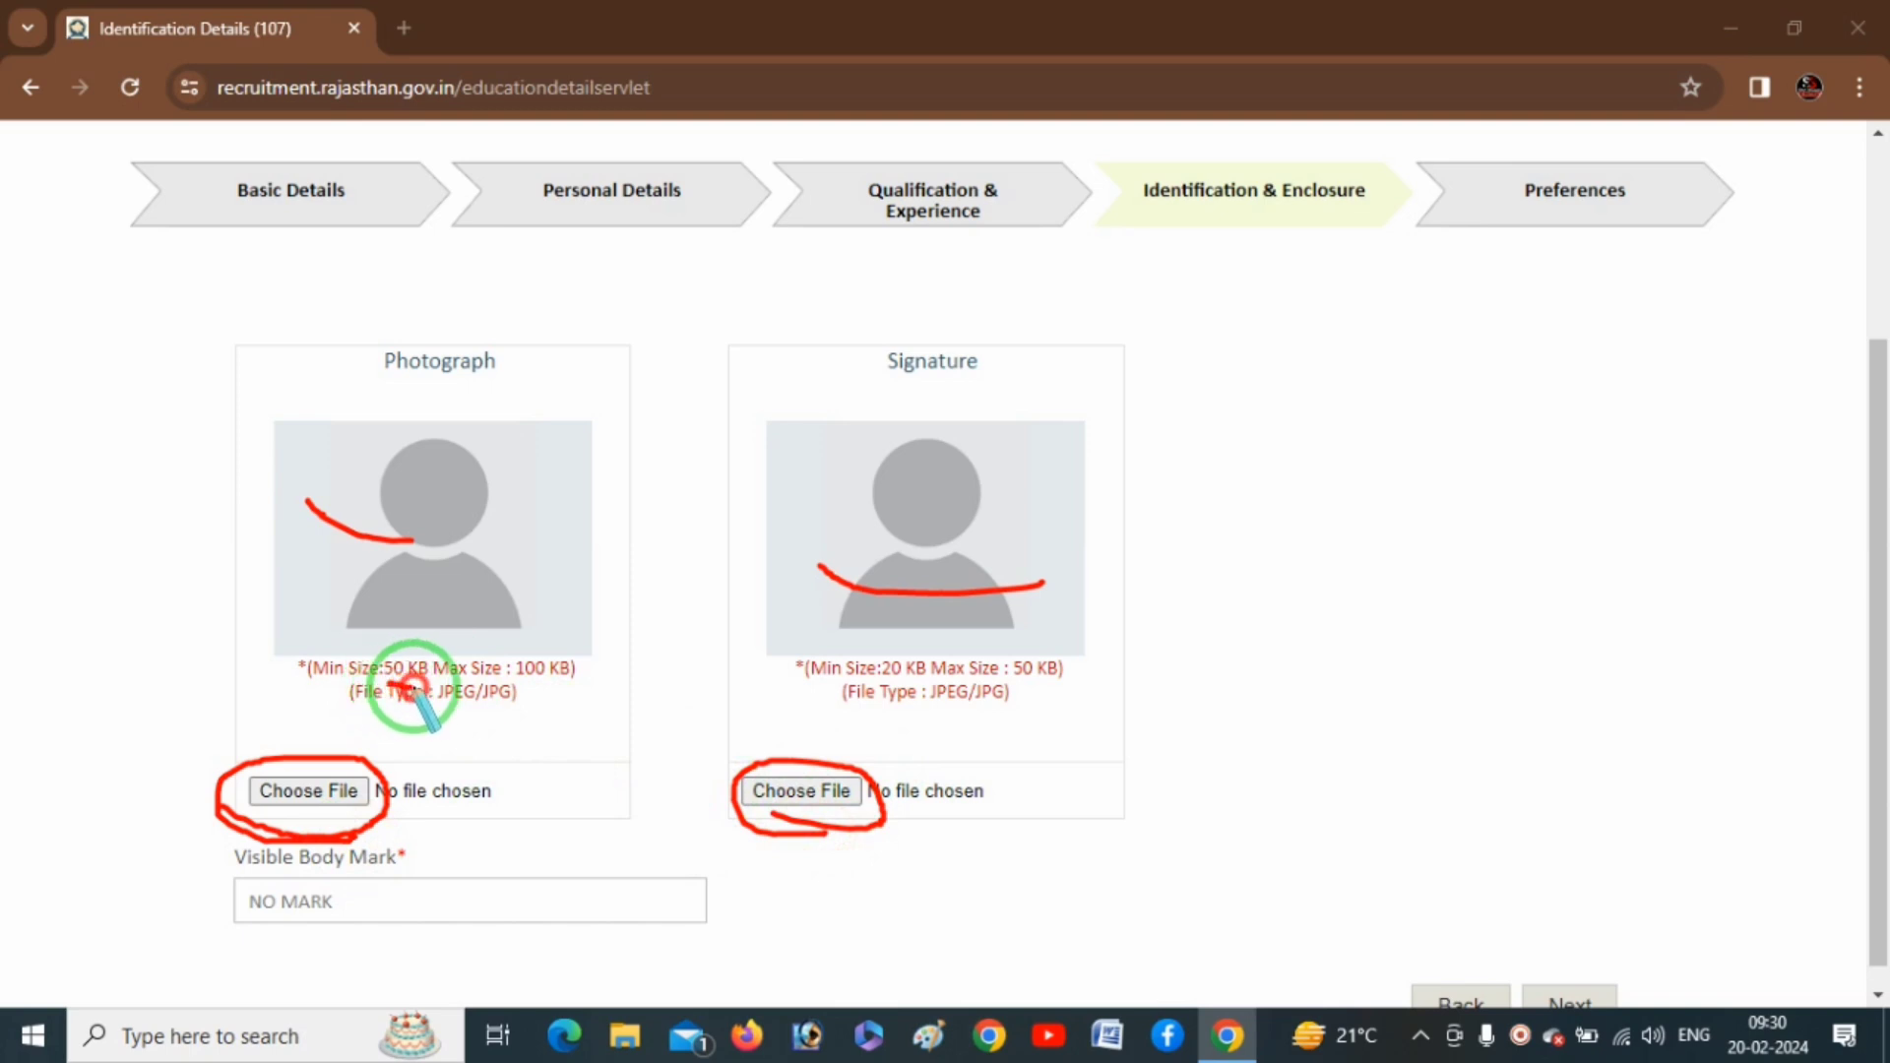
pyautogui.moveTo(387, 685); pyautogui.dragTo(566, 687)
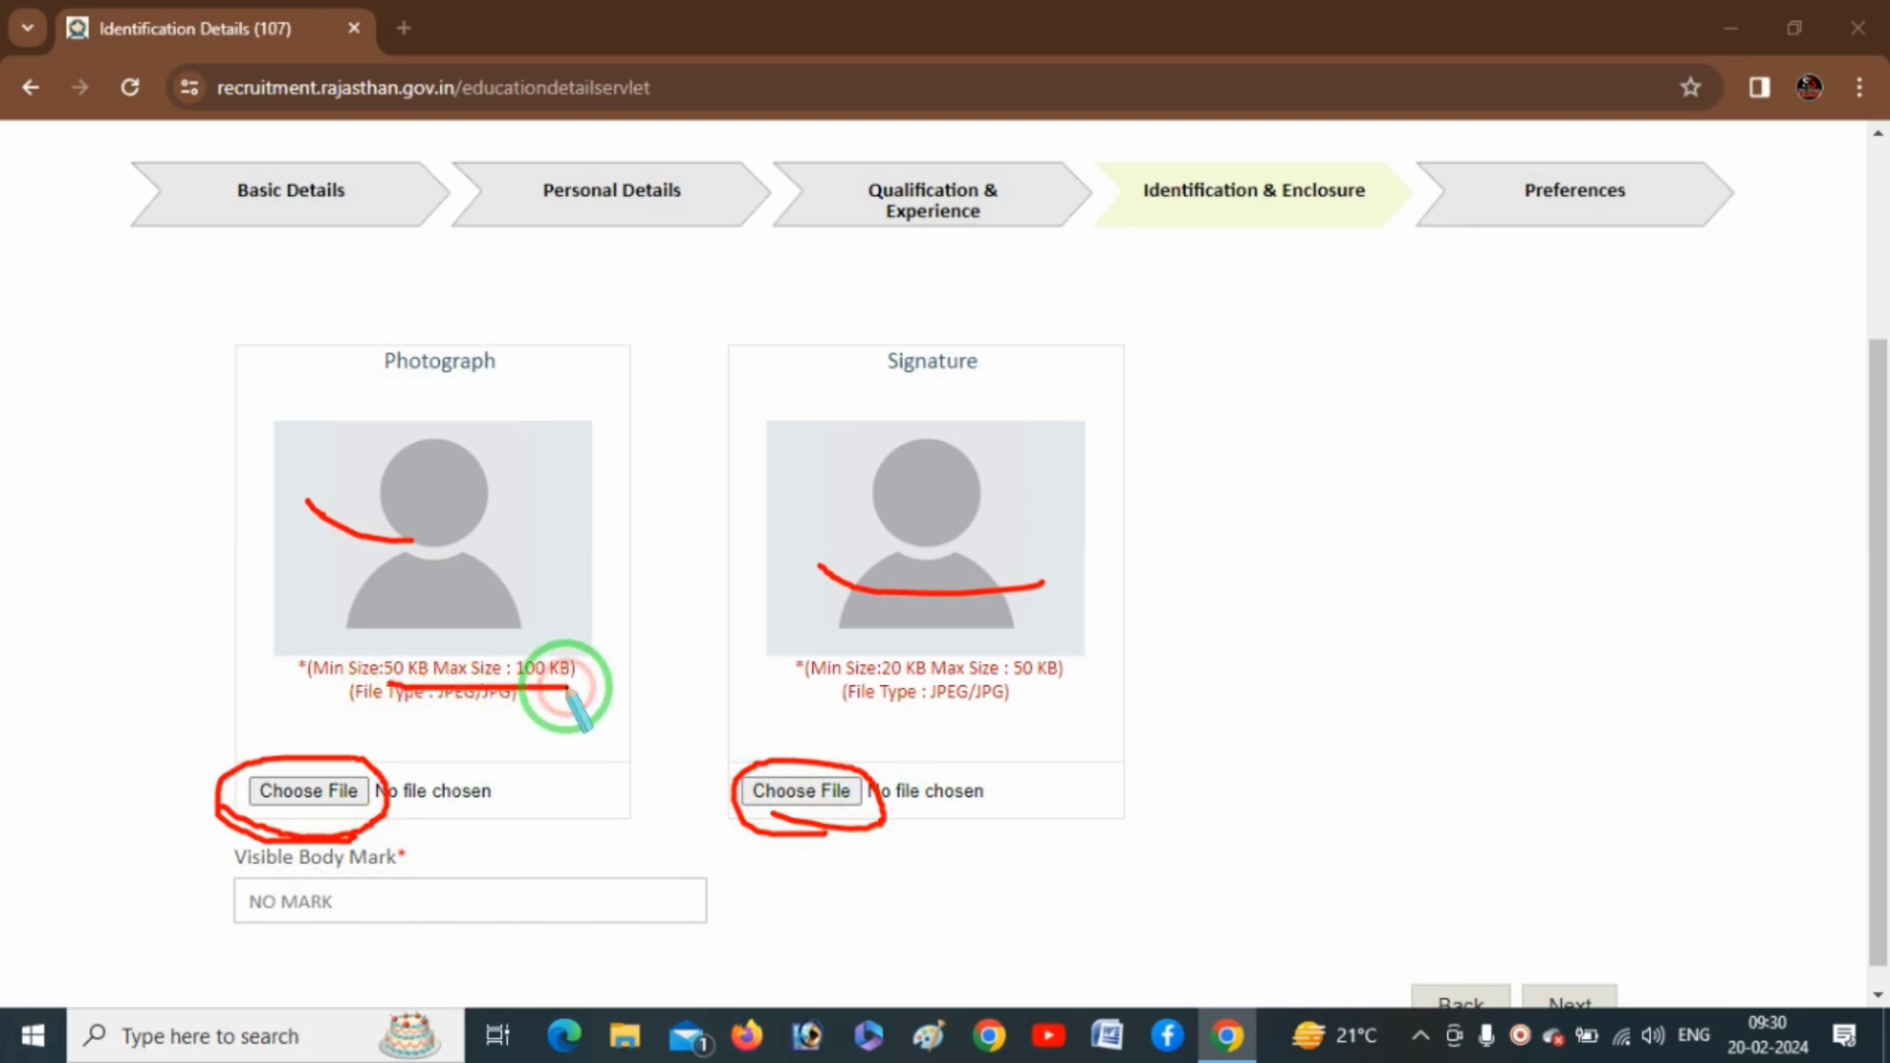
pyautogui.moveTo(887, 679); pyautogui.dragTo(1055, 681)
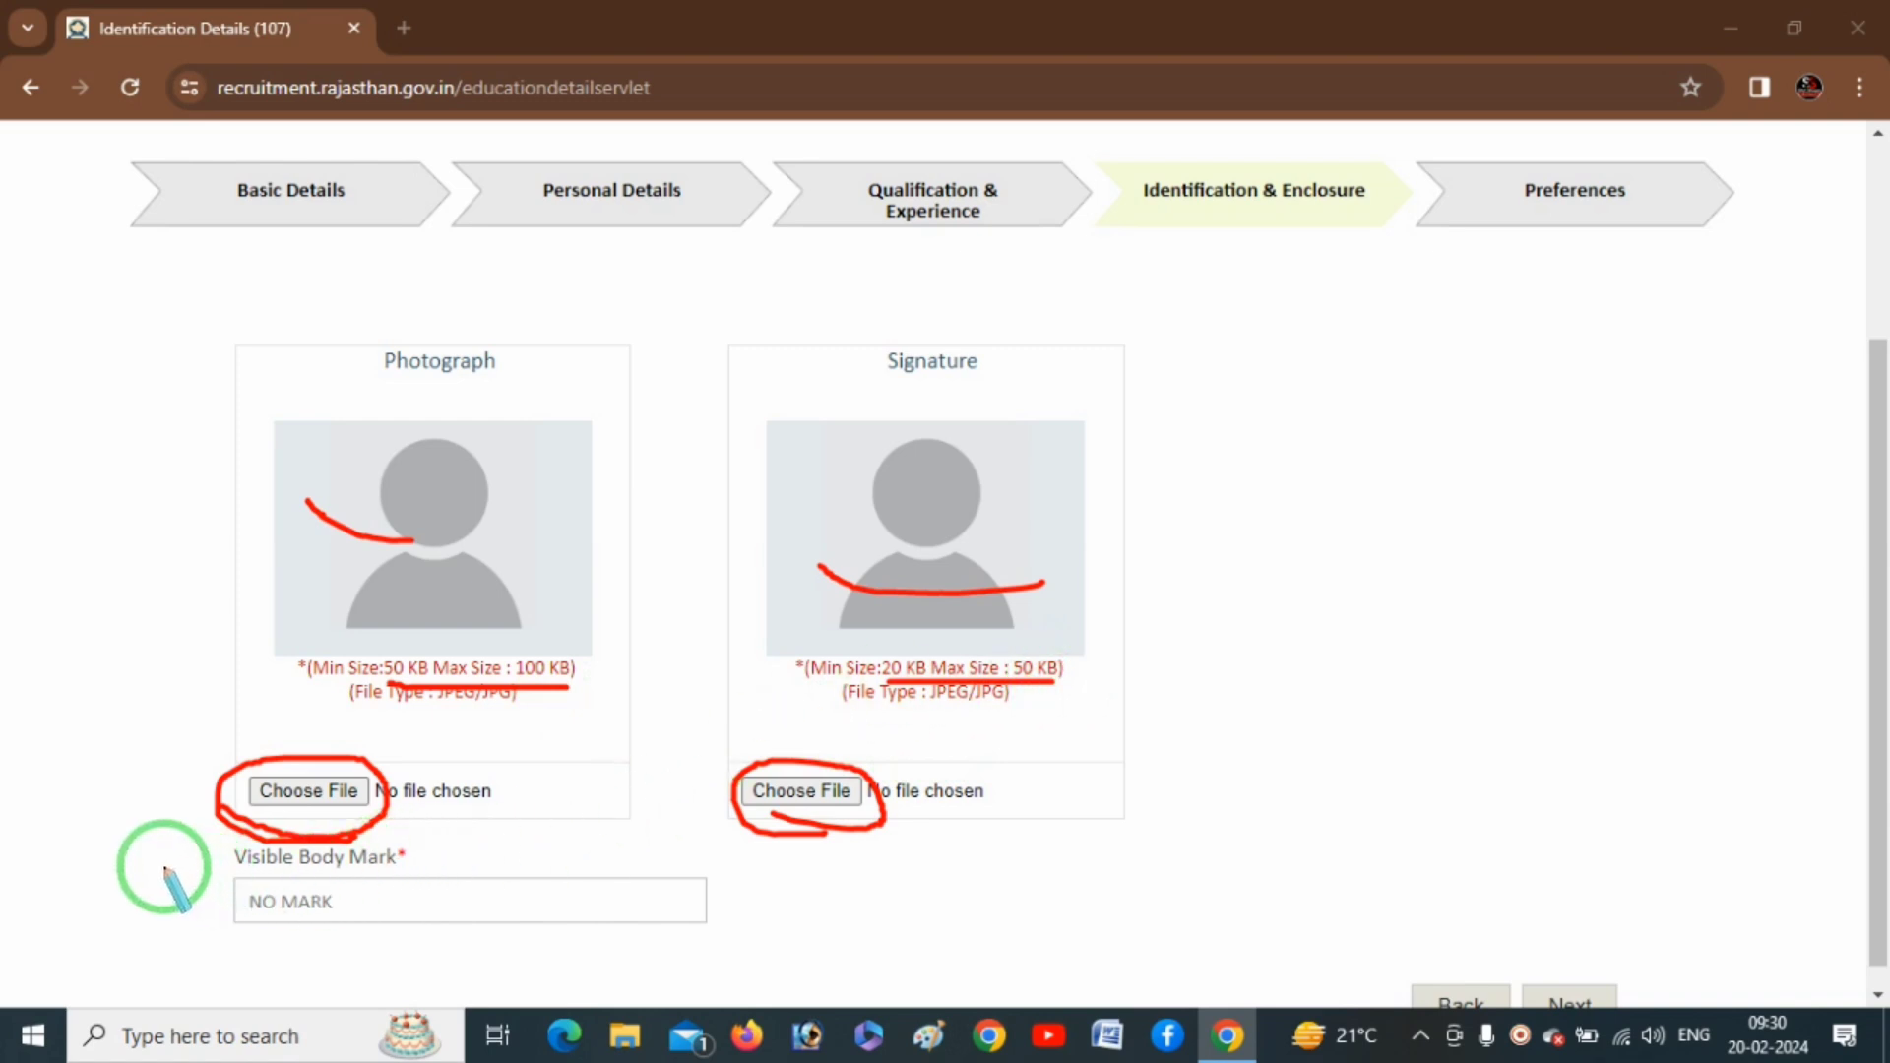
pyautogui.moveTo(166, 867); pyautogui.dragTo(307, 874)
pyautogui.click(384, 906)
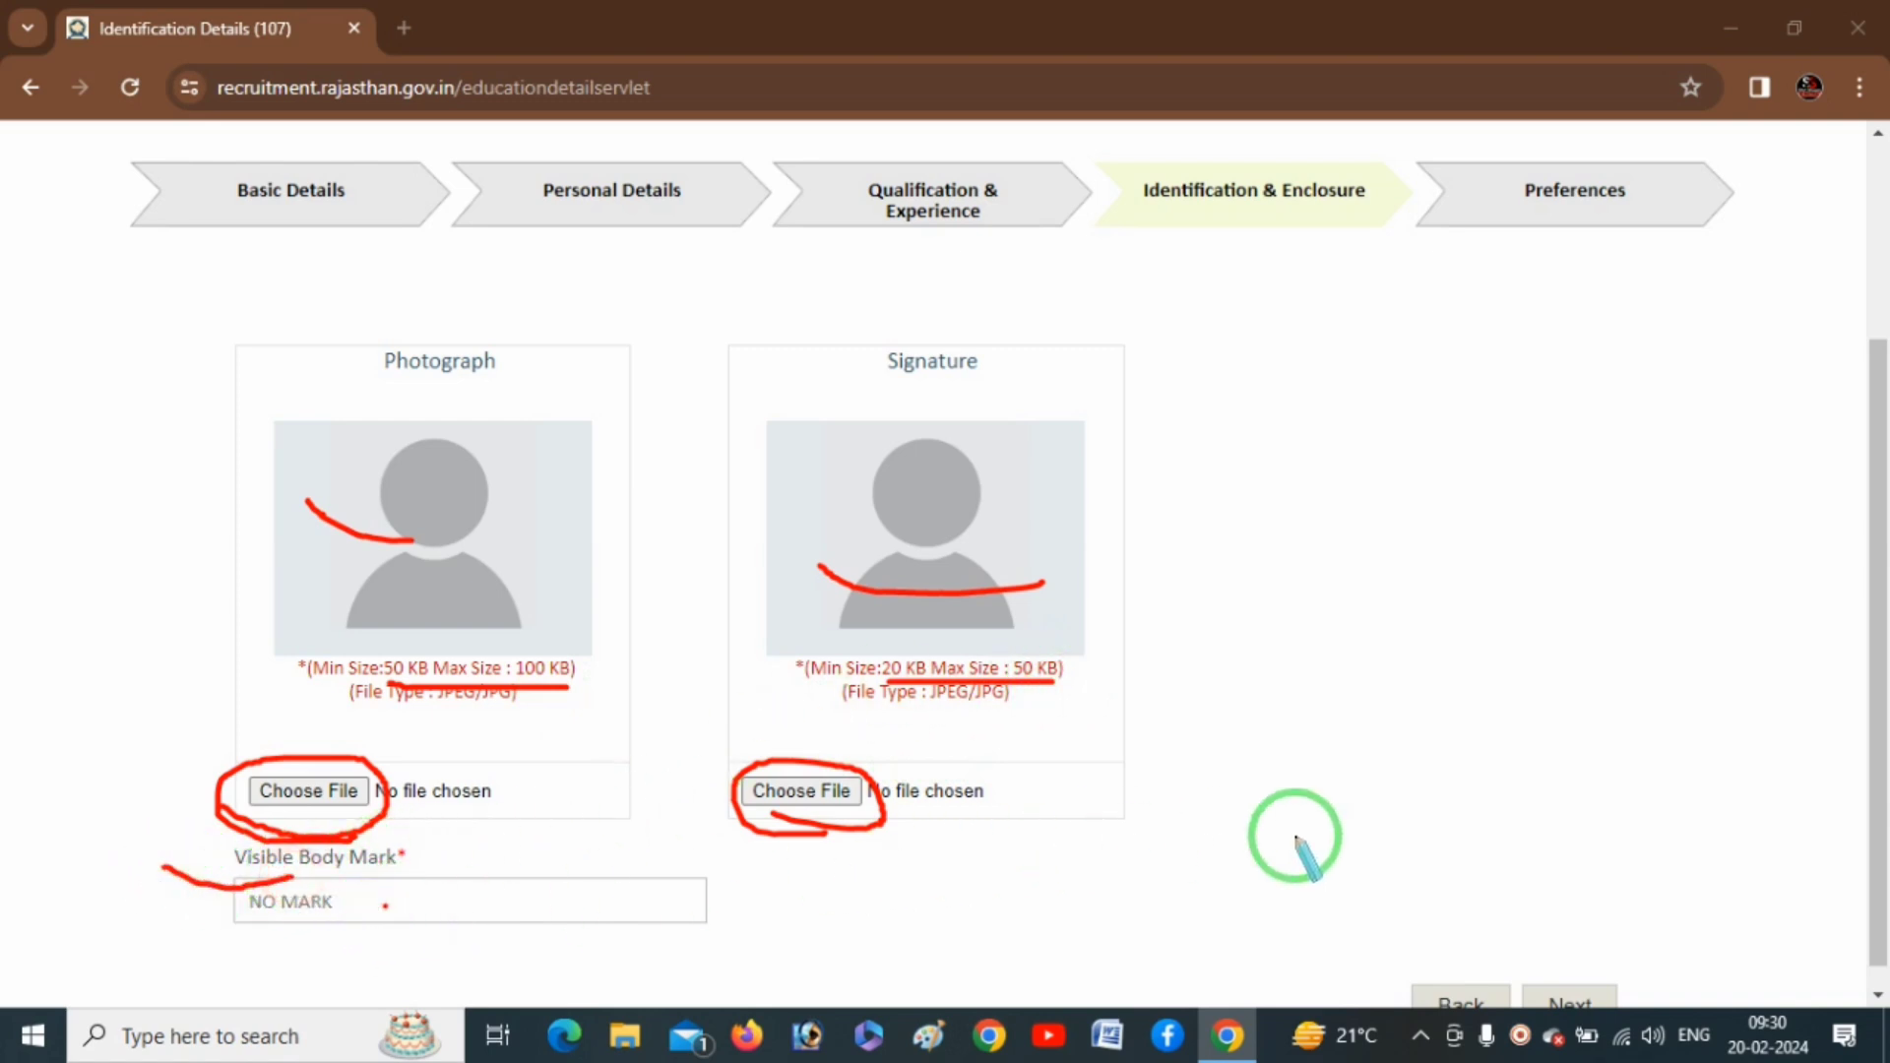
pyautogui.rightClick(1400, 832)
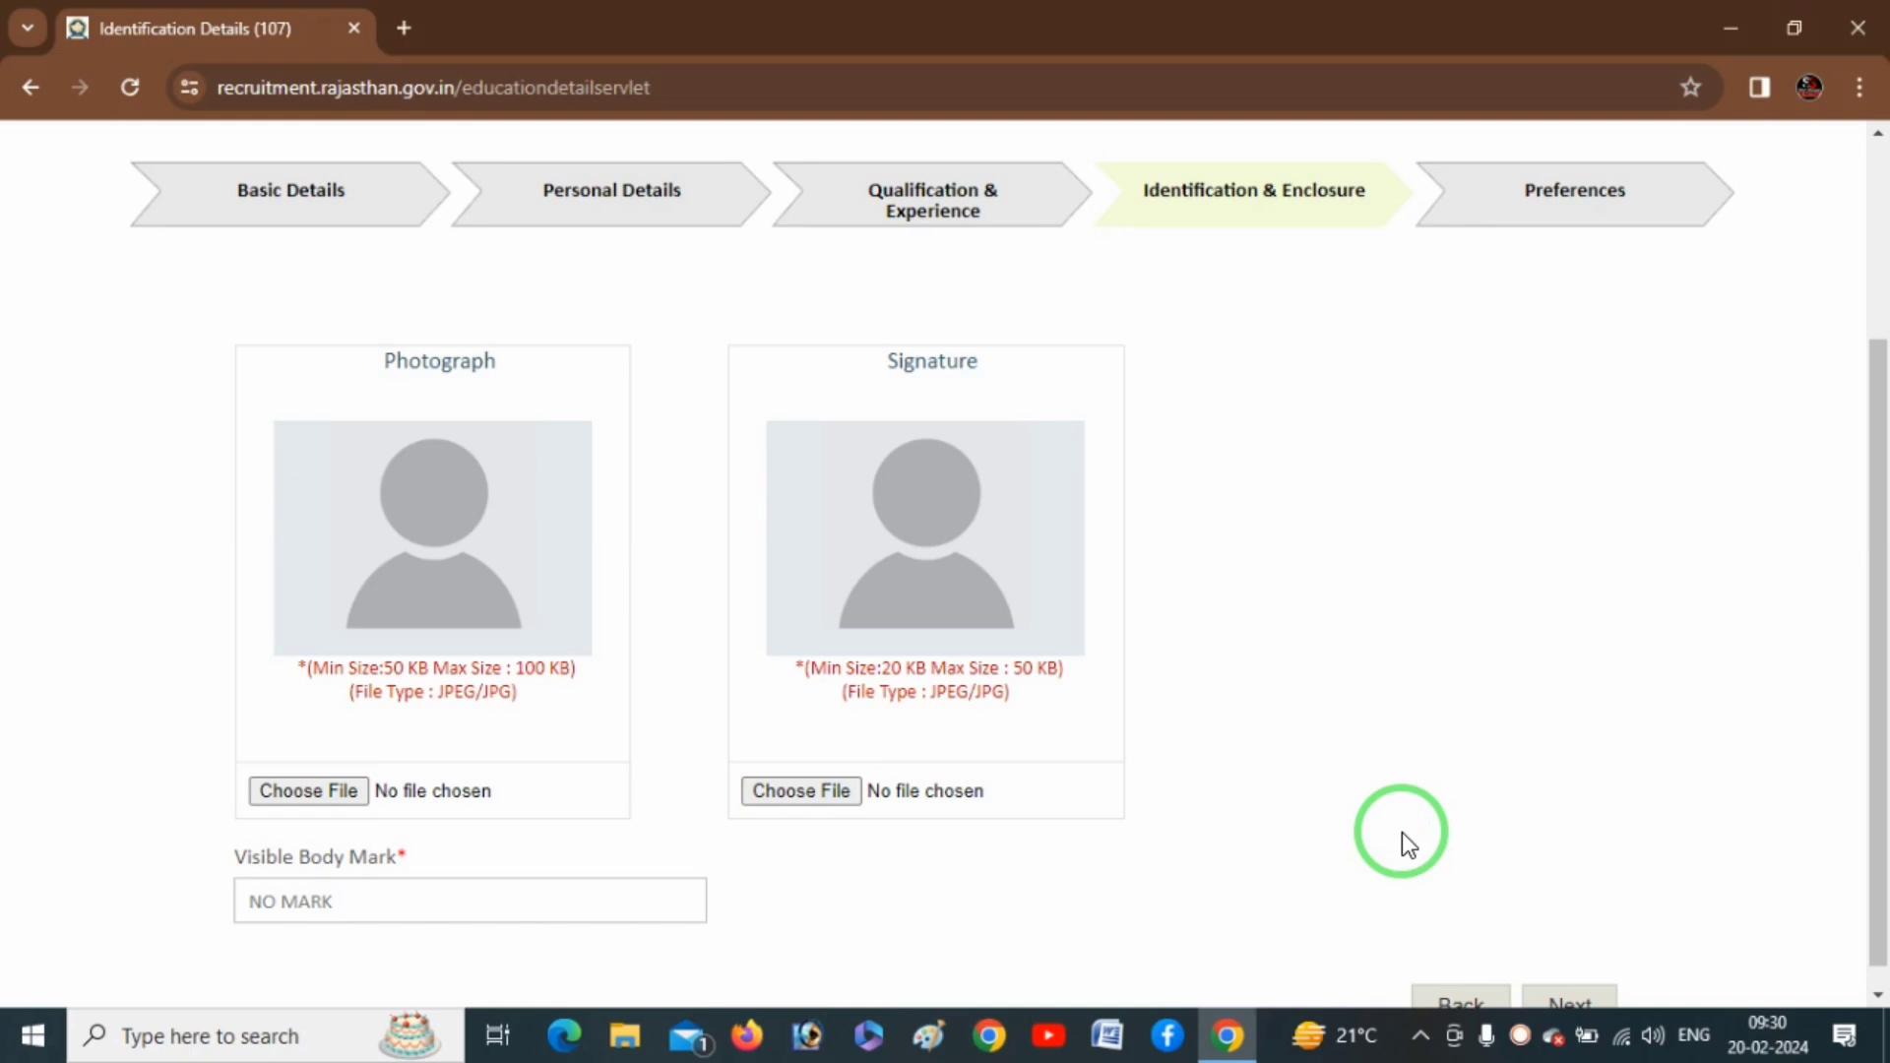
# - Continue to Preferences and choose Rajasthan Public Service Commission, Government Secretariat and Subordinate Departments of Rajasthan as preferences 1, 2 and 3
pyautogui.scroll(-1, 1443, 842)
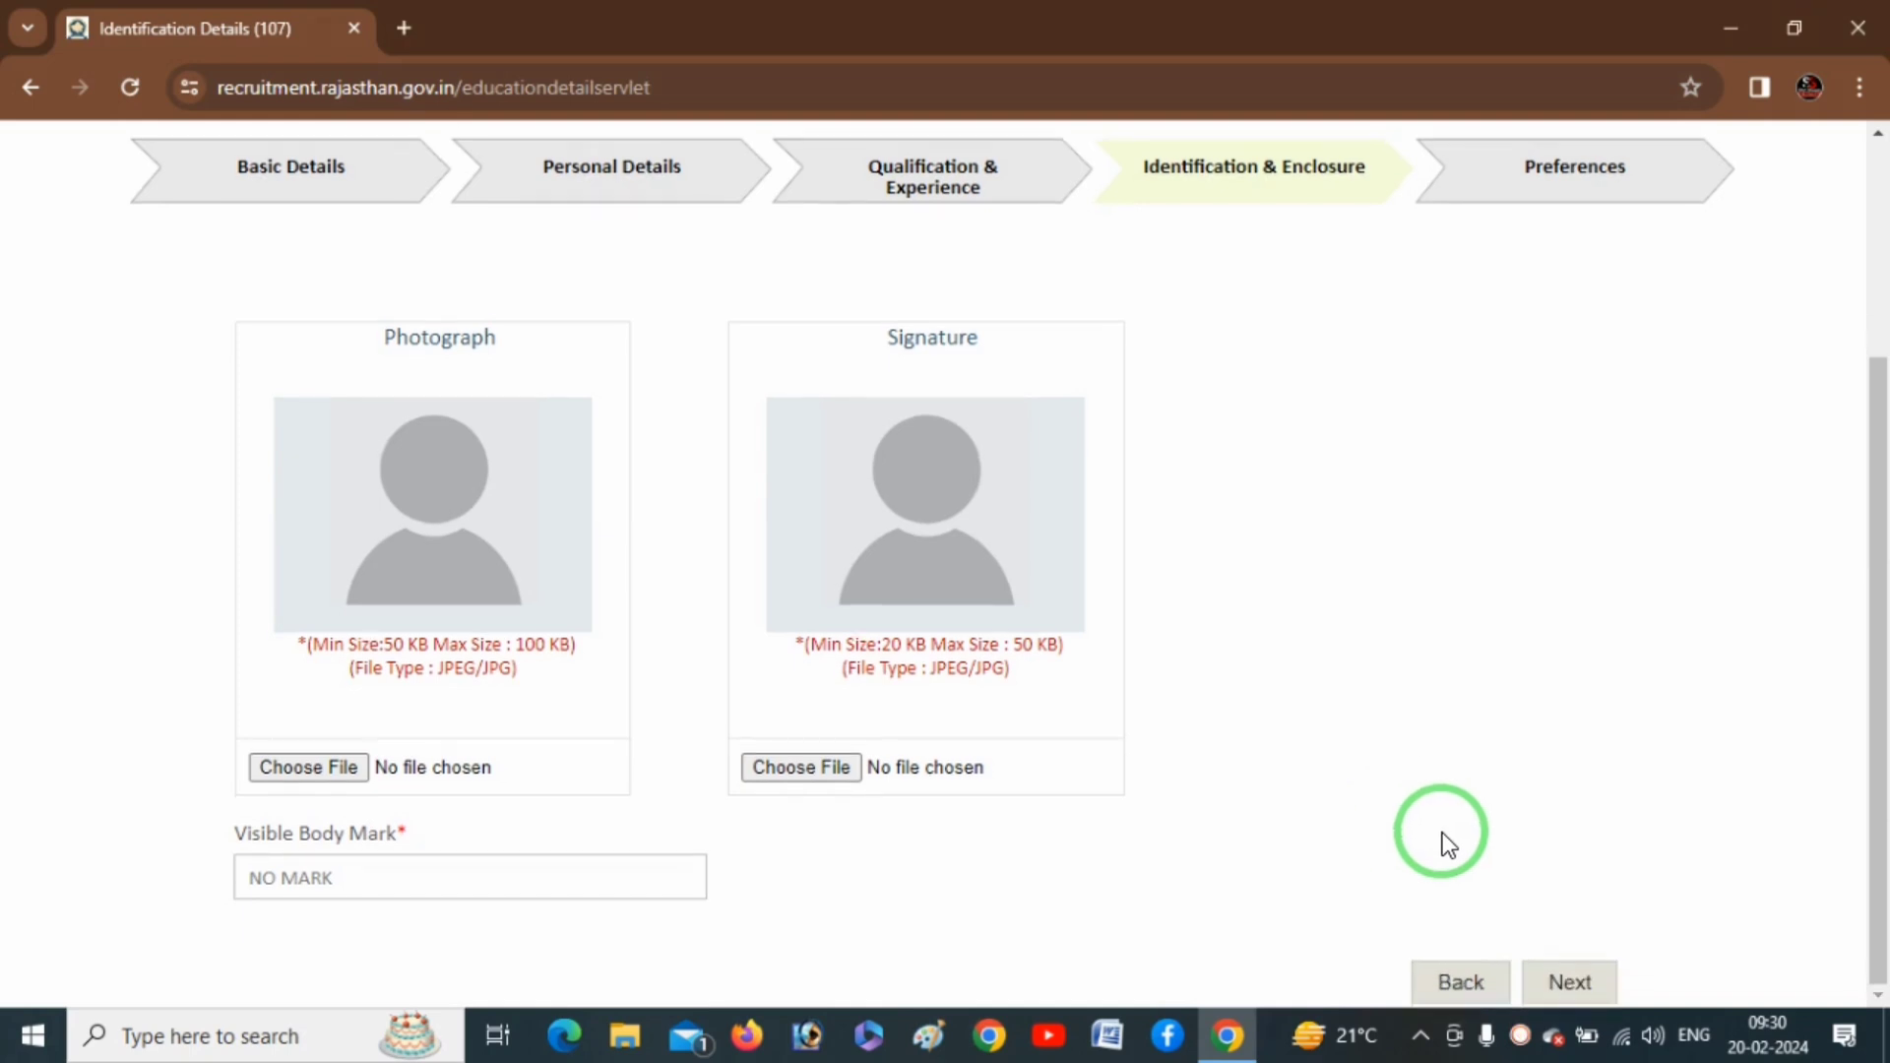
pyautogui.click(1570, 982)
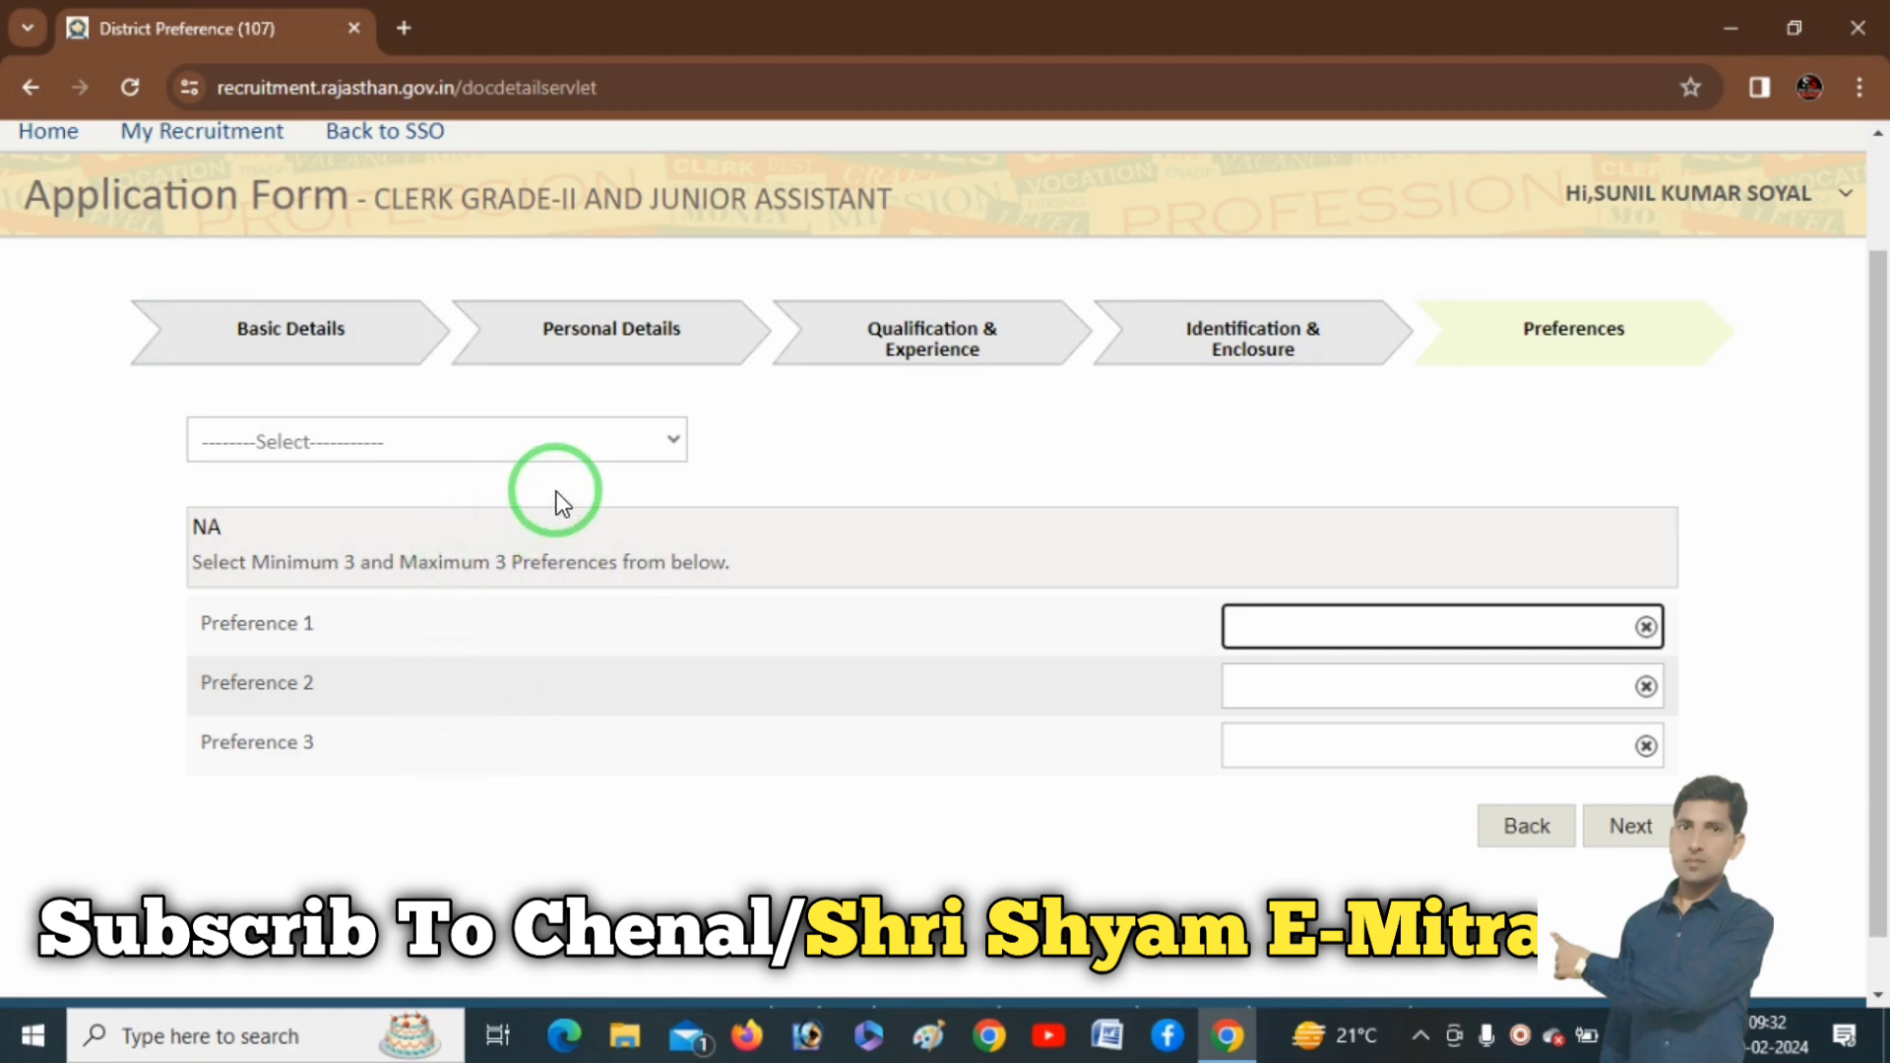
pyautogui.scroll(-1, 557, 497)
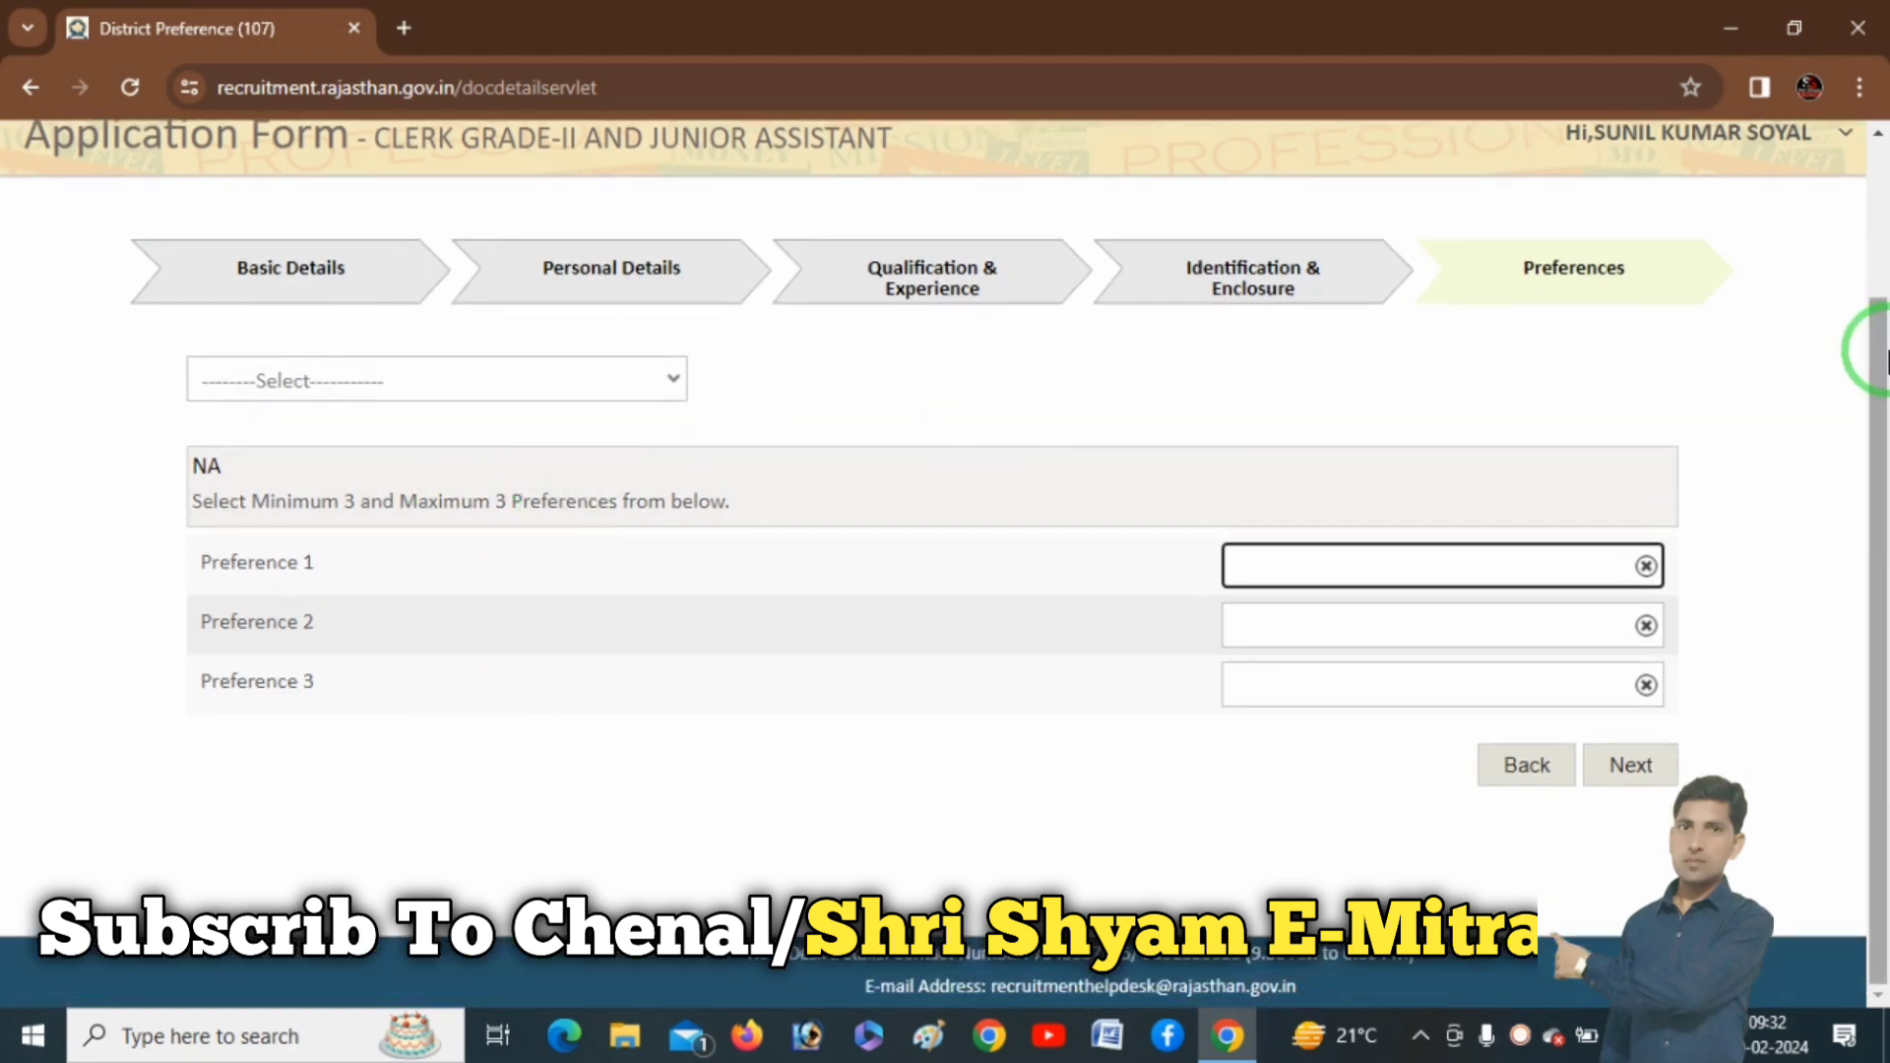
pyautogui.click(500, 381)
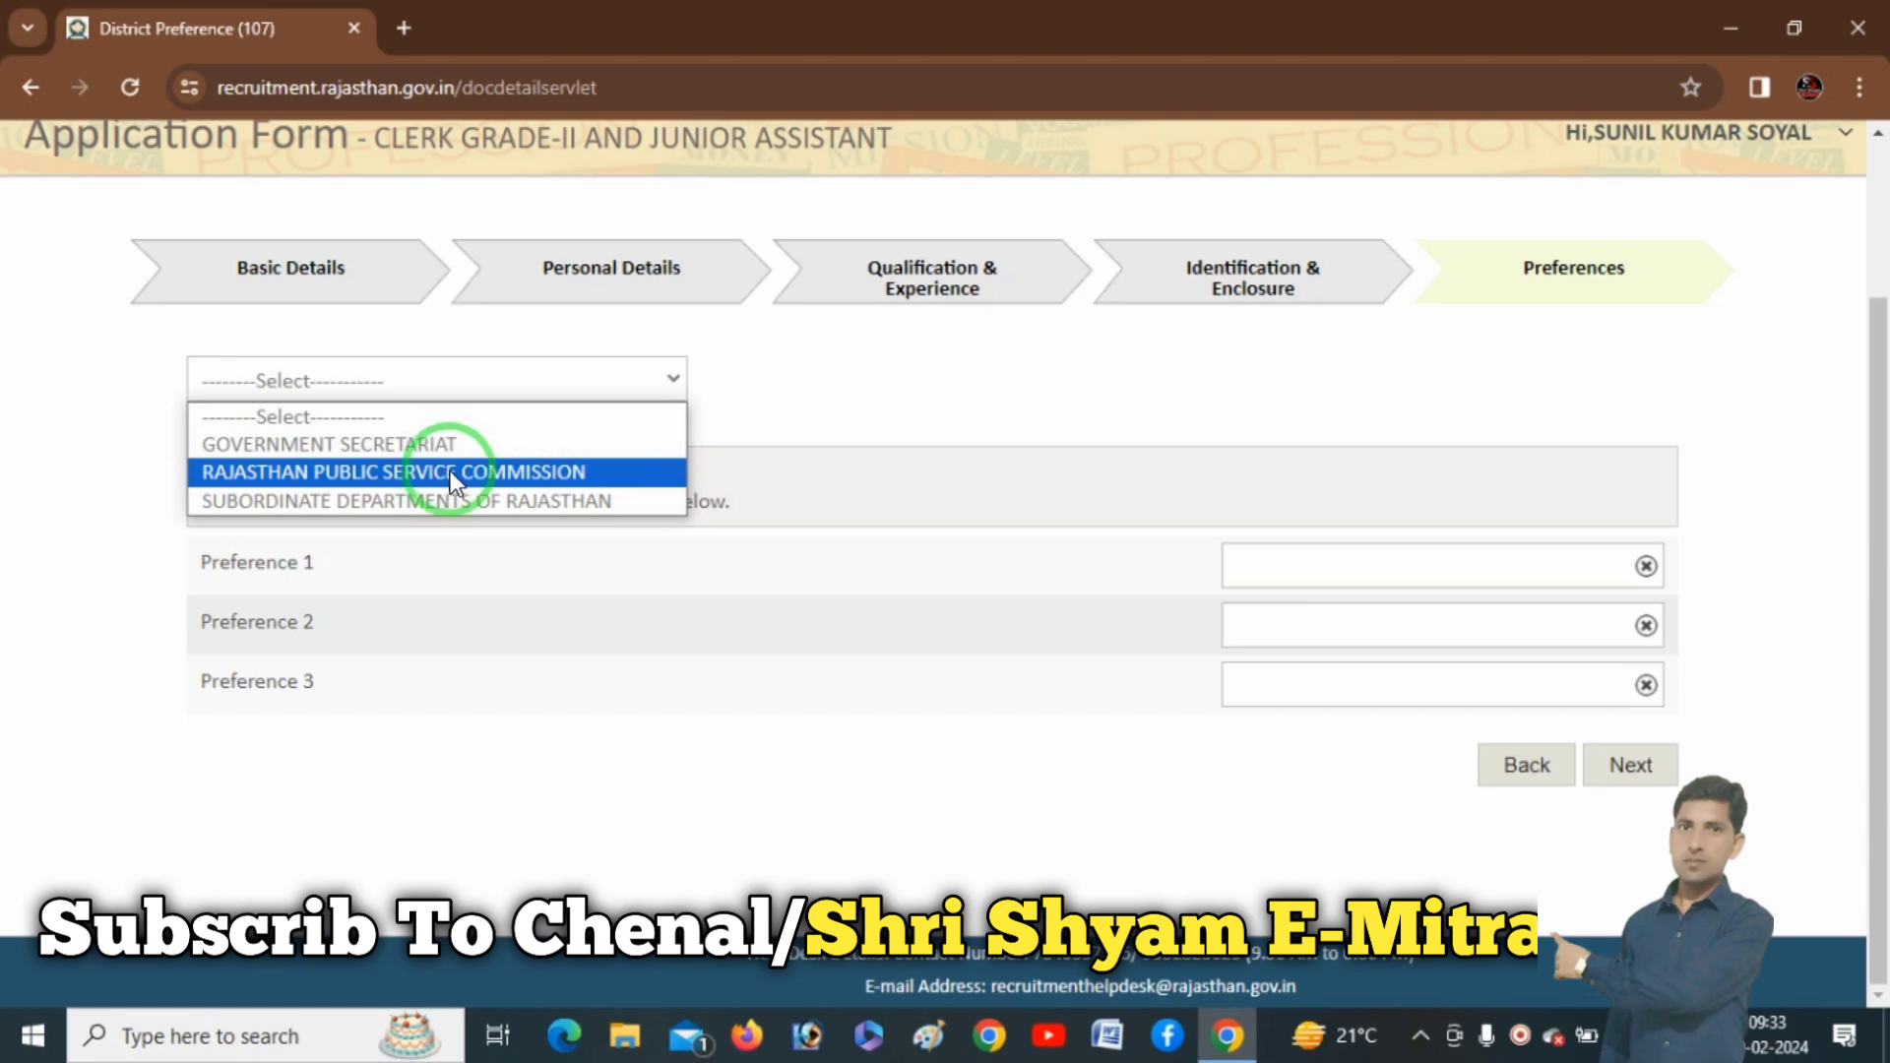
pyautogui.click(477, 475)
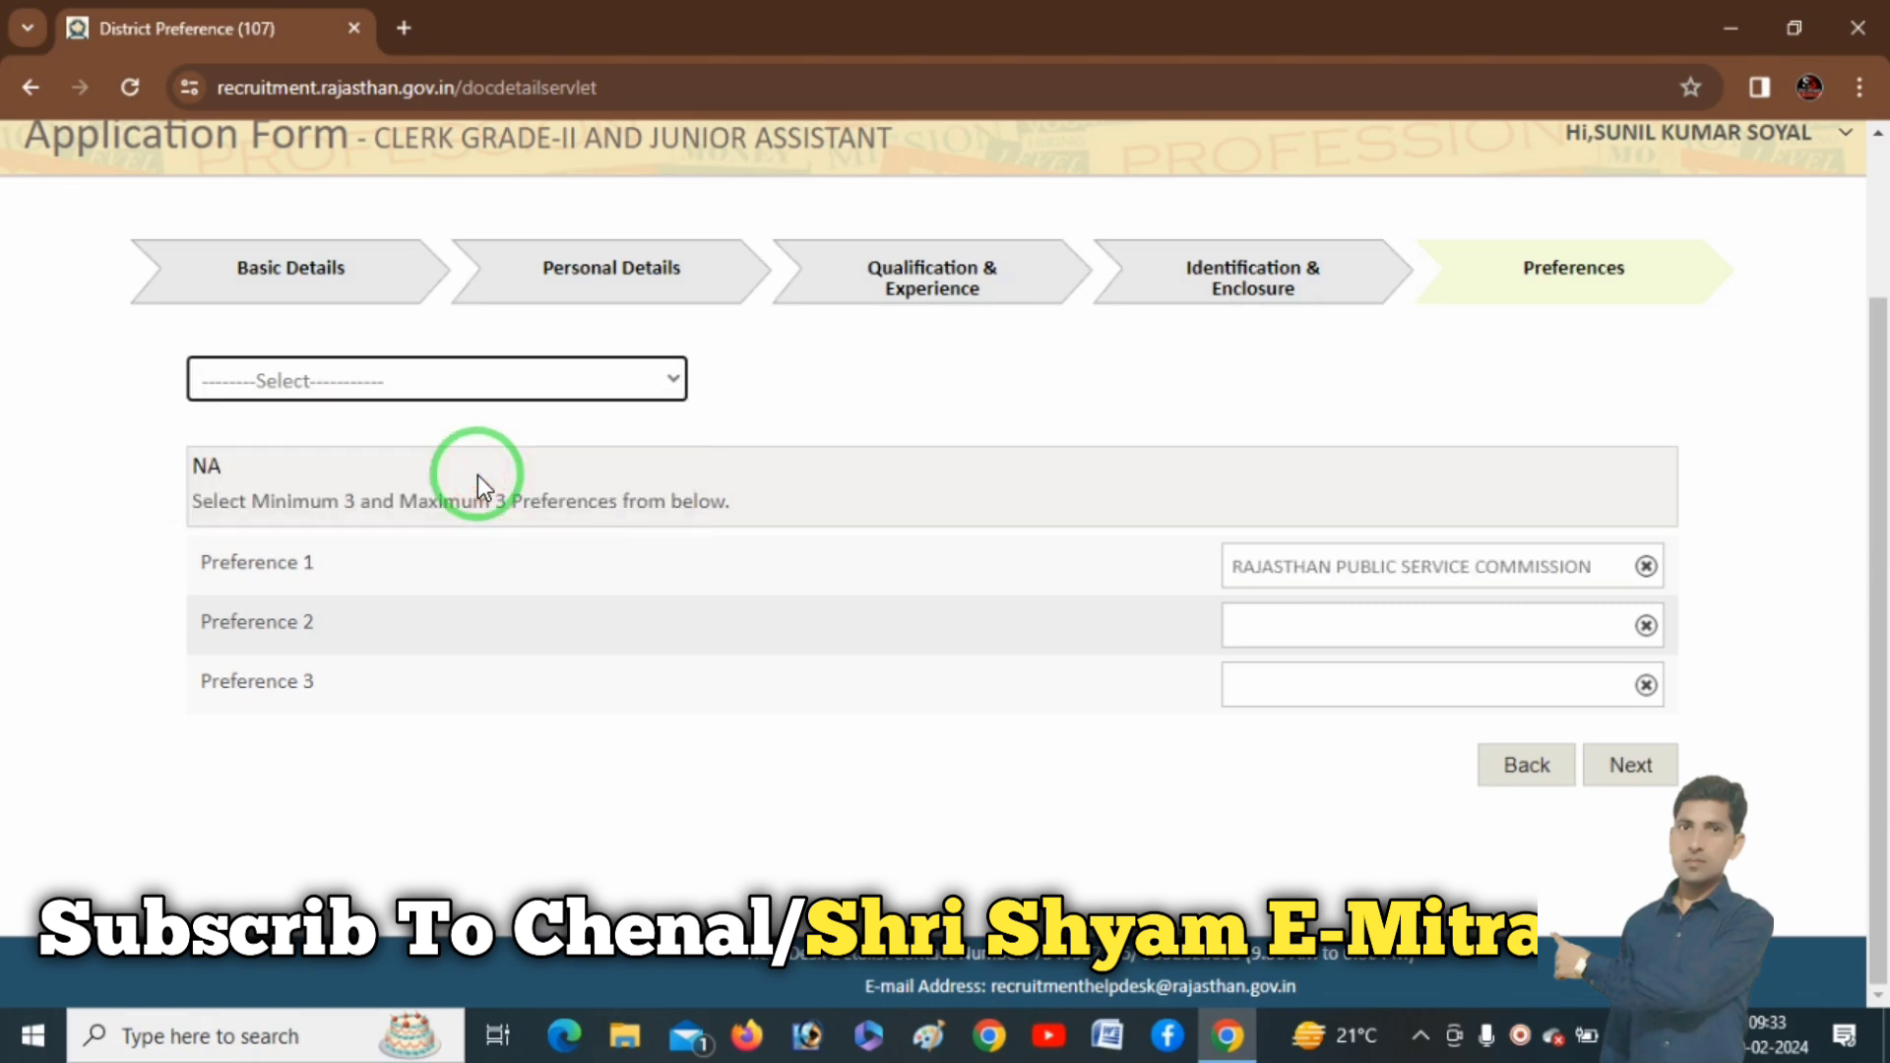
pyautogui.click(549, 388)
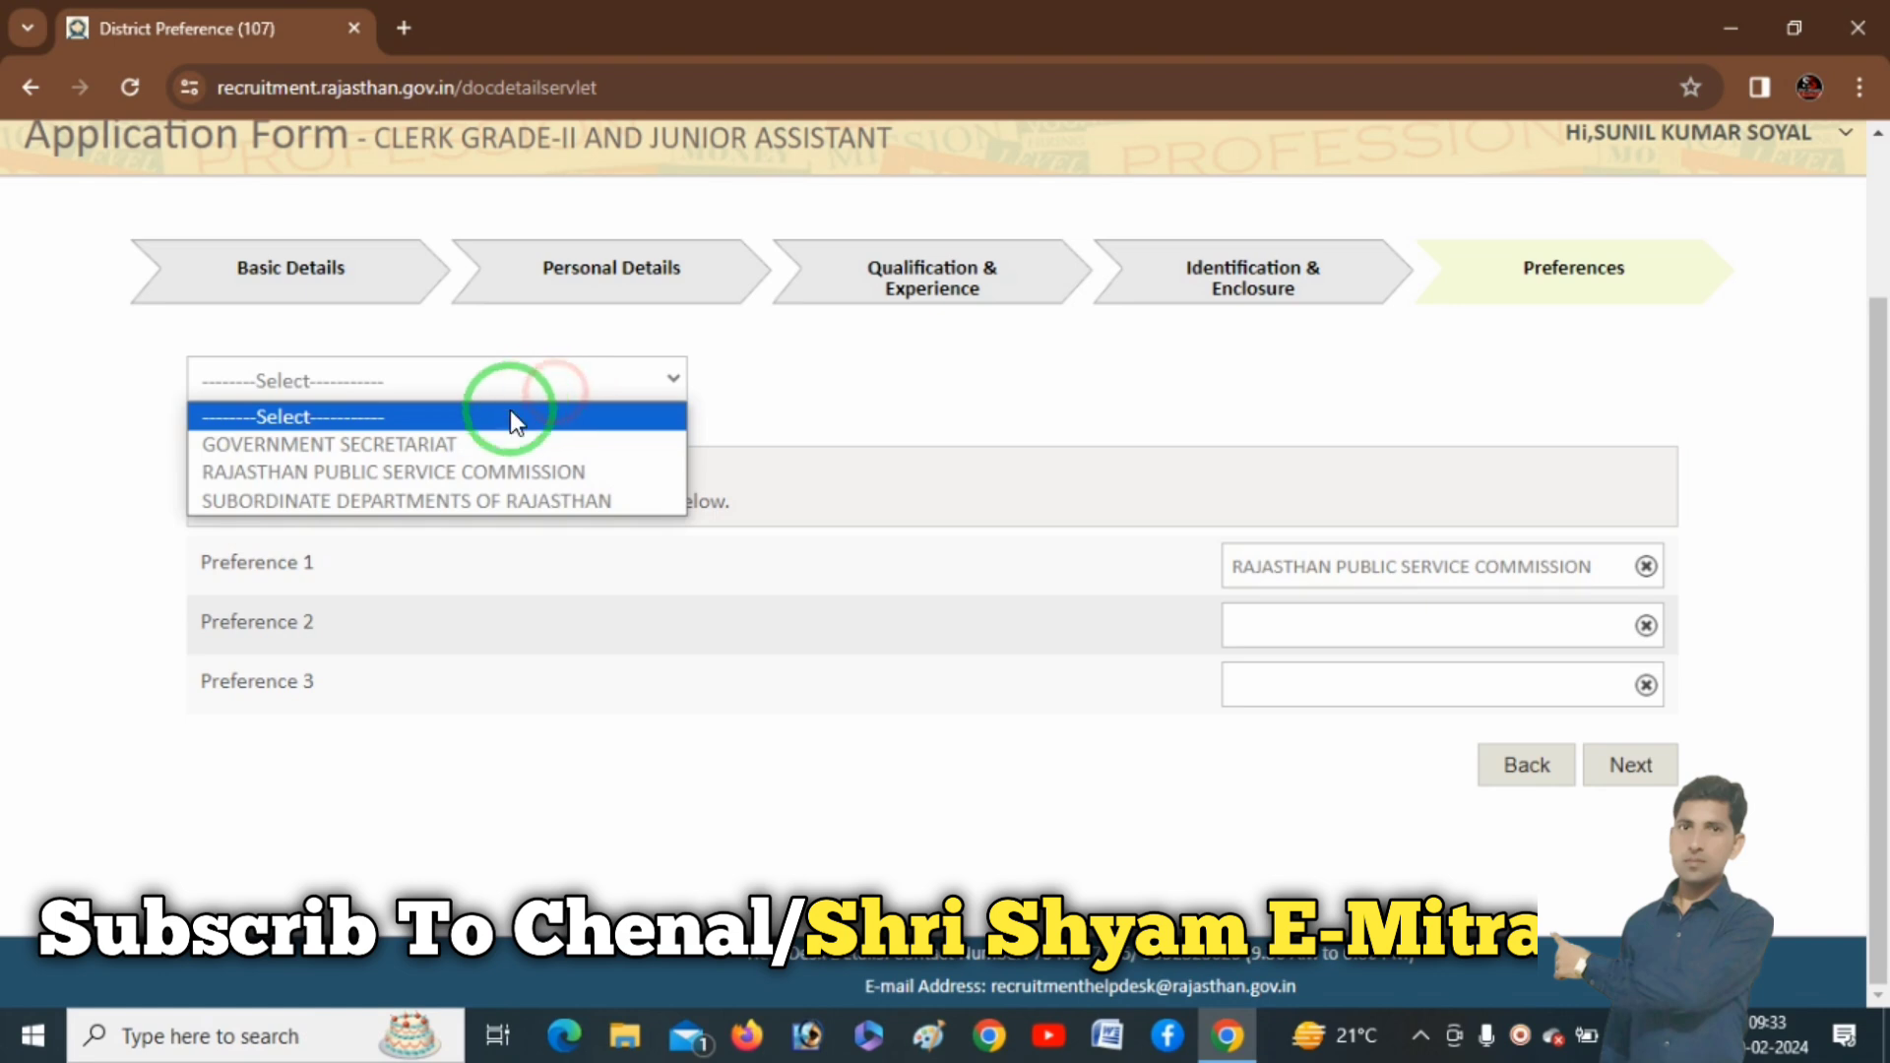
pyautogui.click(486, 451)
pyautogui.click(551, 379)
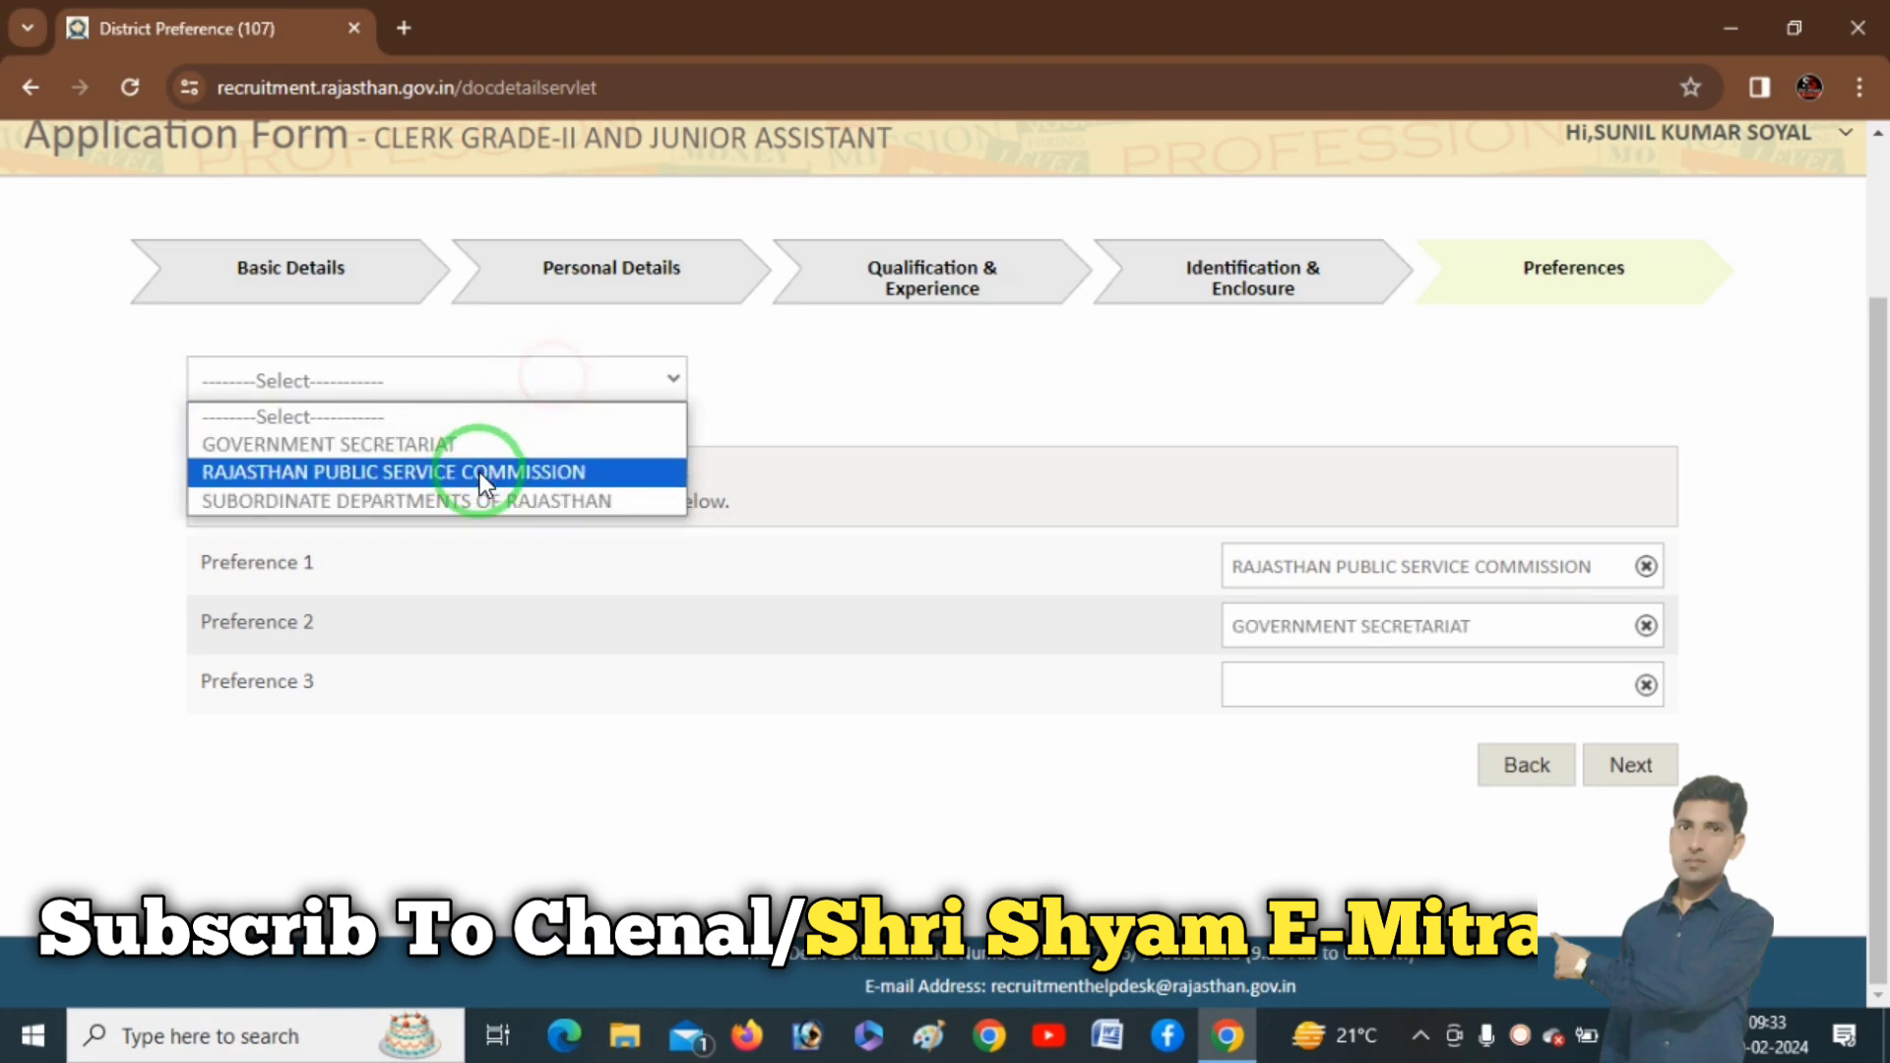
pyautogui.click(487, 500)
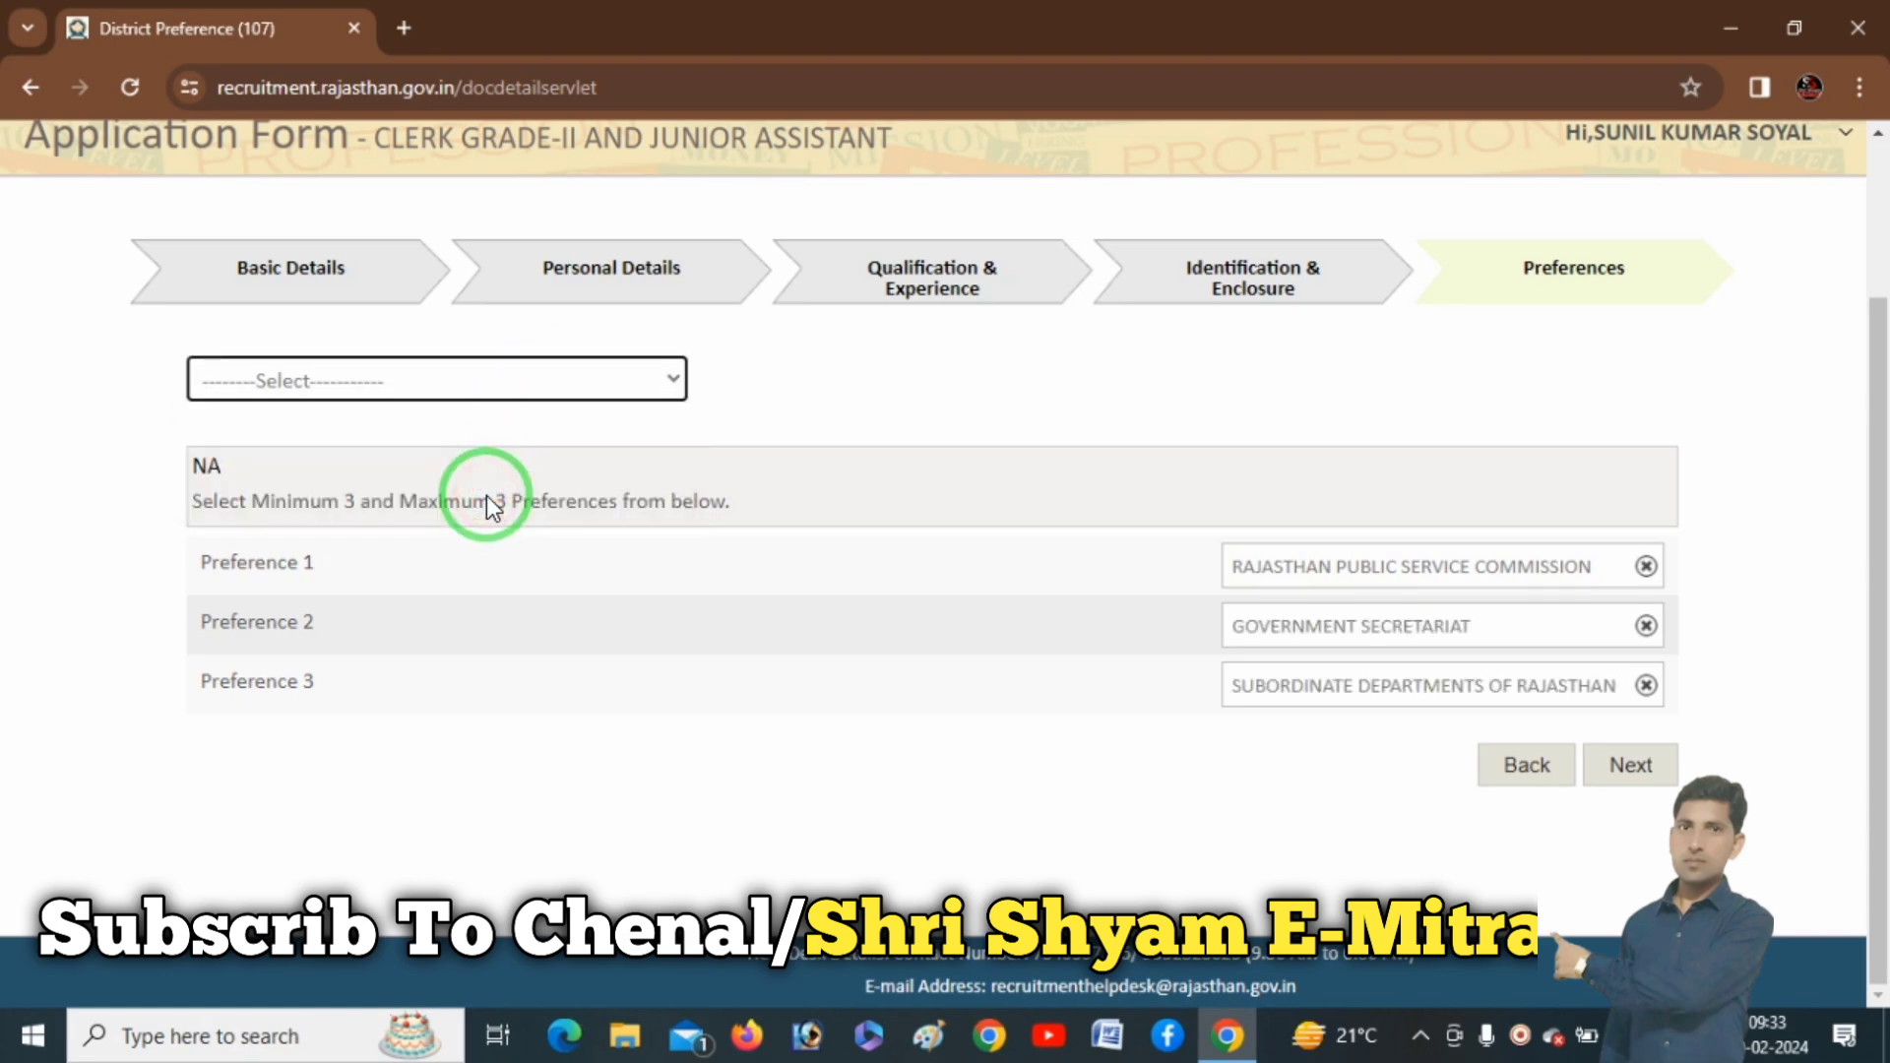
pyautogui.hotkey('ctrl', 'alt', 'd')
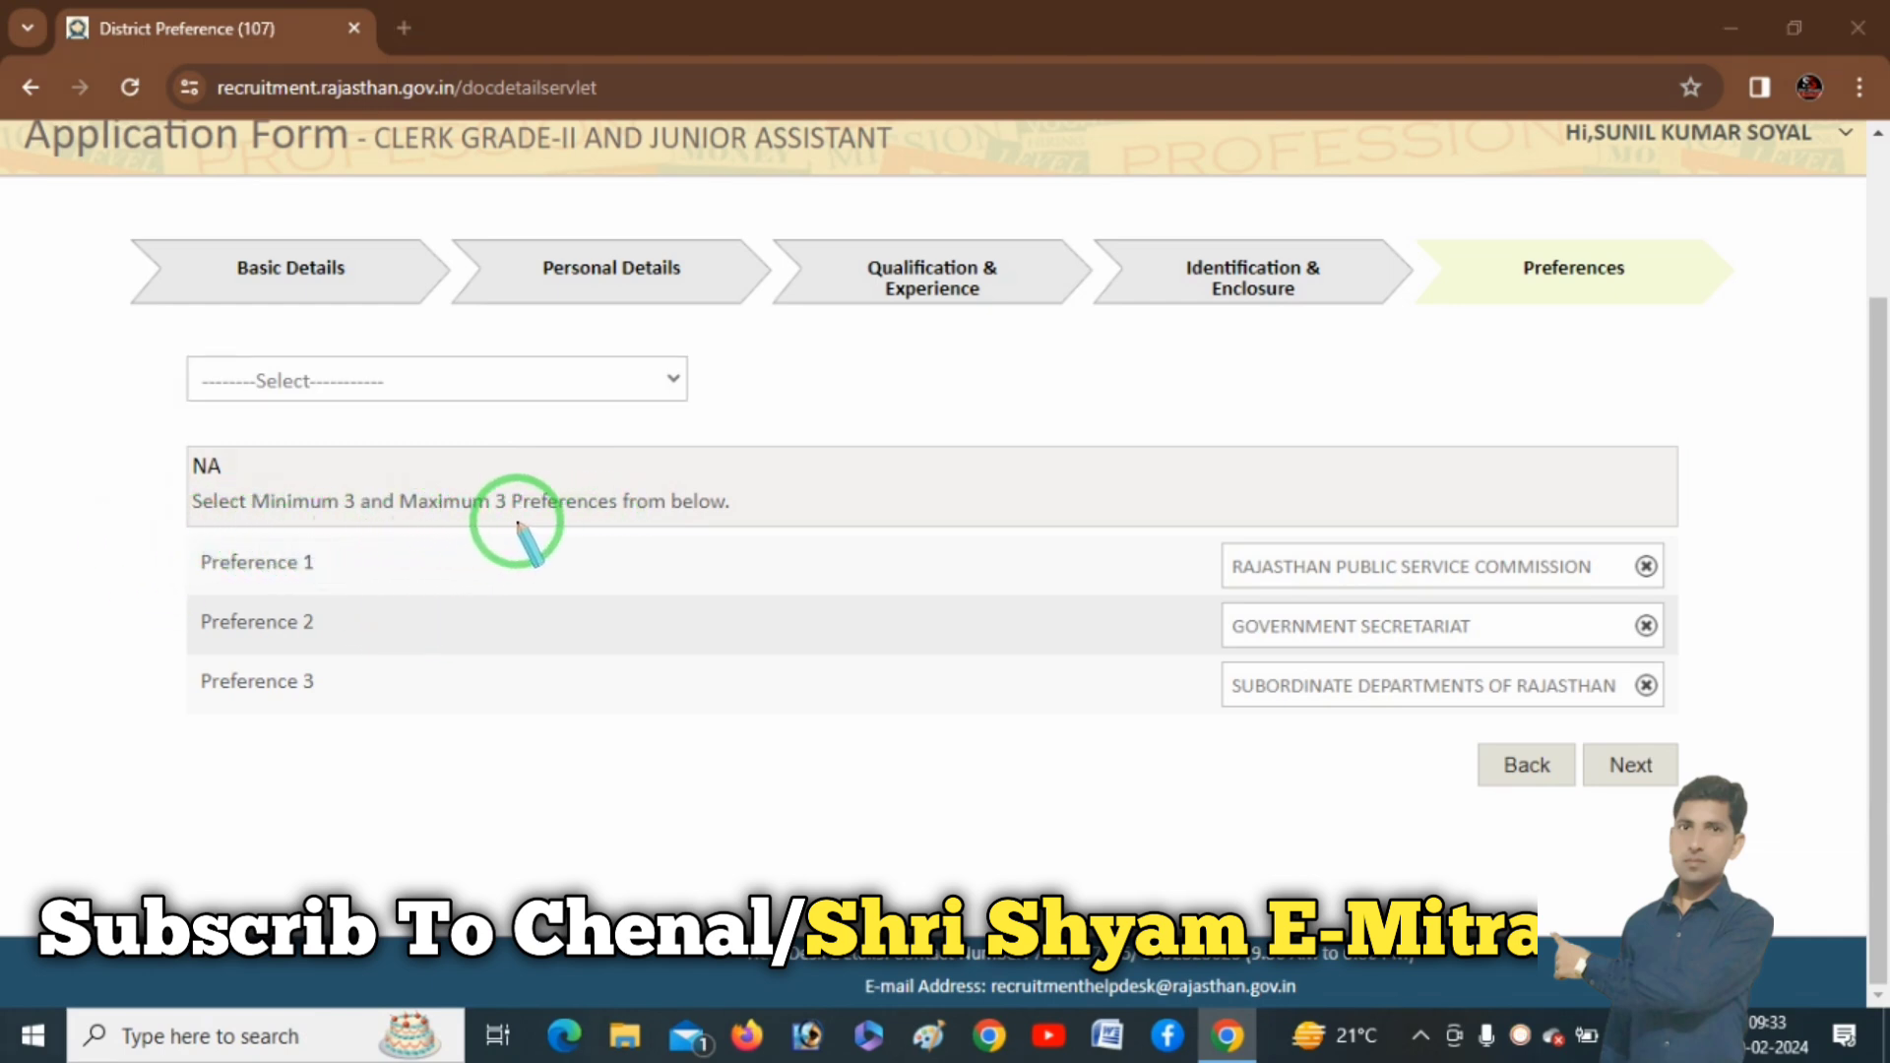
pyautogui.moveTo(190, 523); pyautogui.dragTo(713, 527)
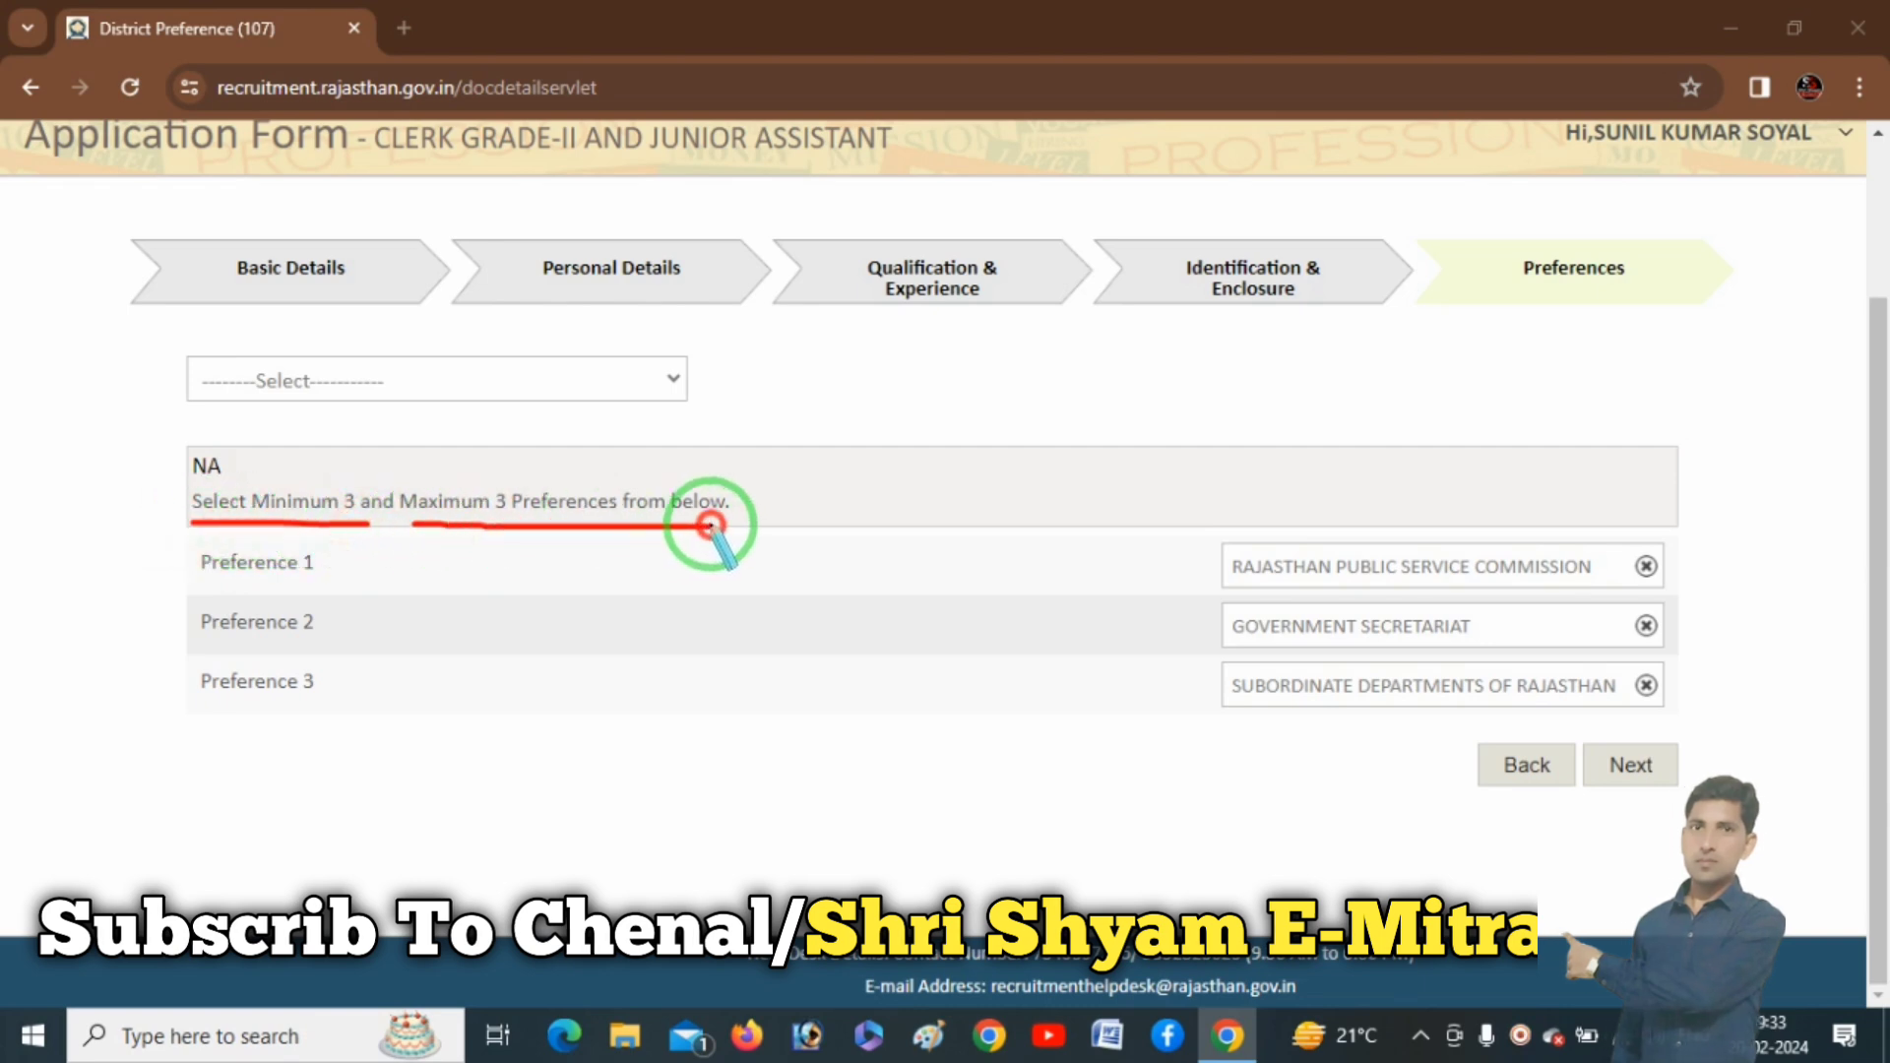
pyautogui.rightClick(907, 532)
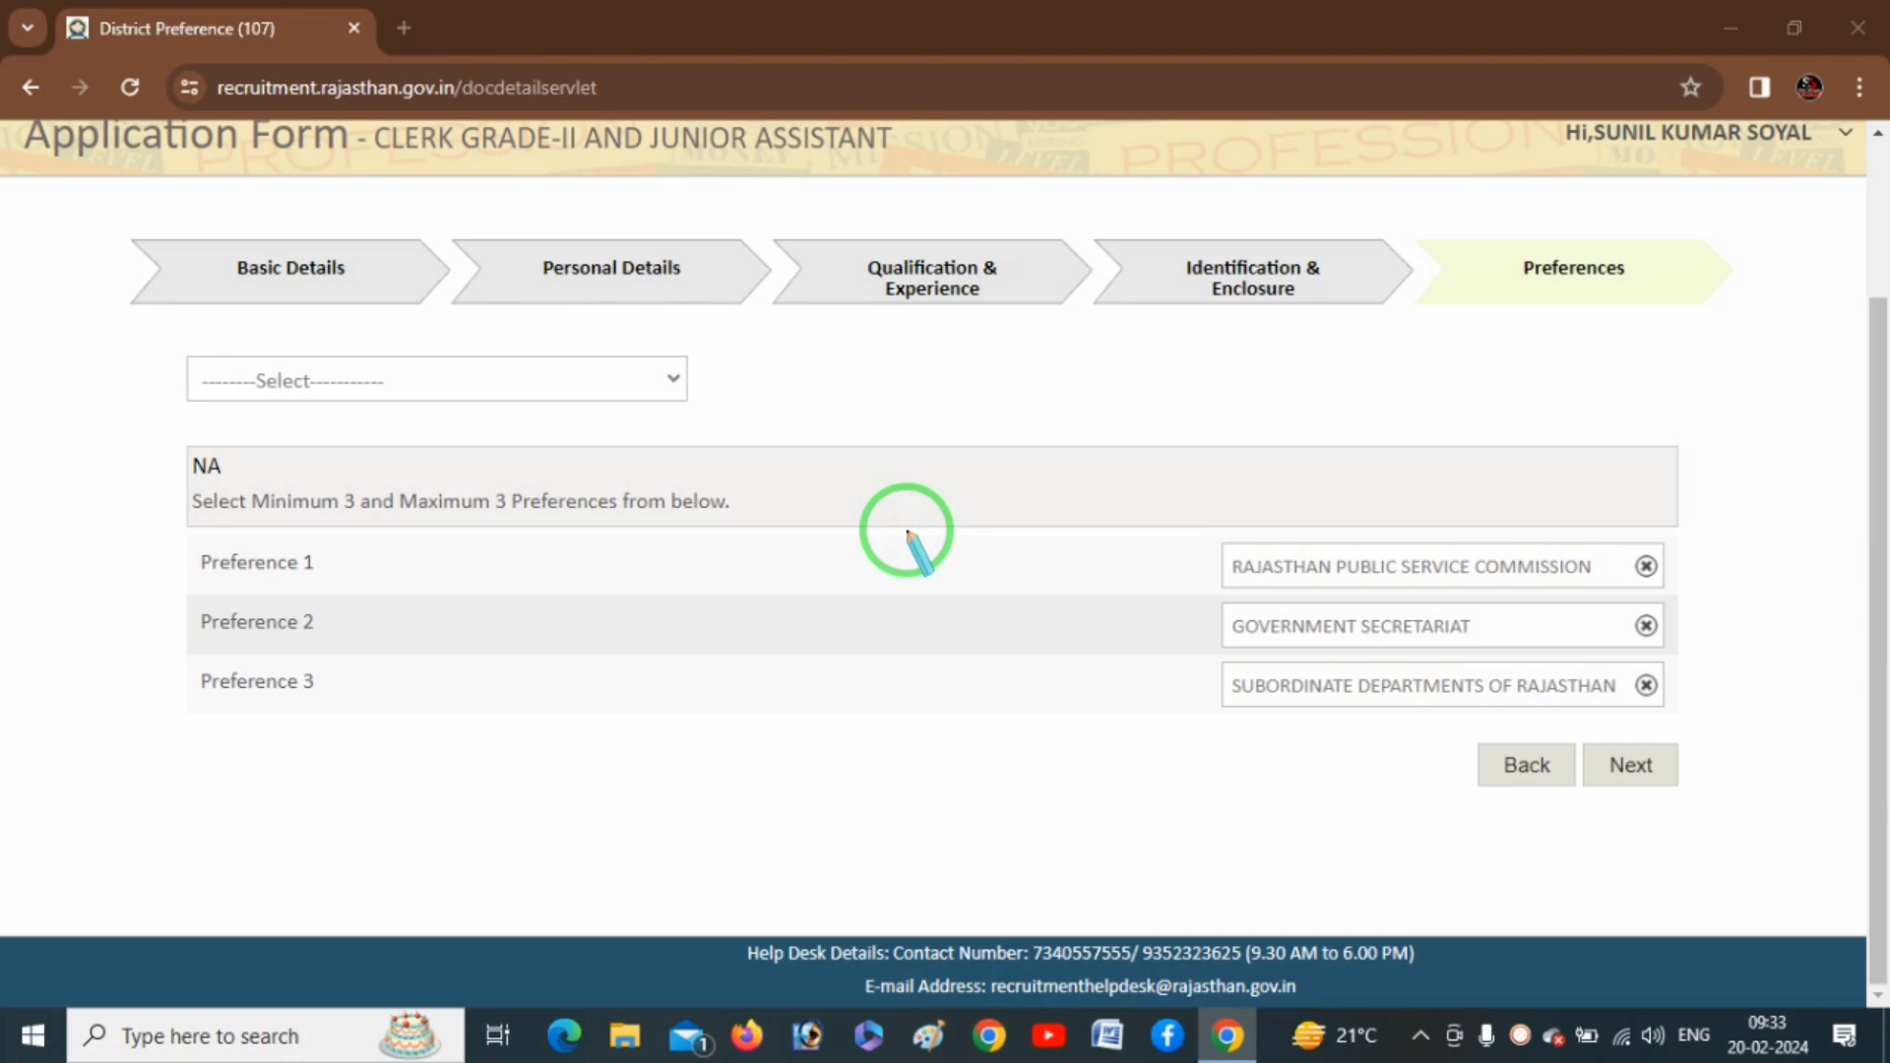
# - Continue to the application preview and accept the eligibility declaration in section 6
pyautogui.click(1634, 768)
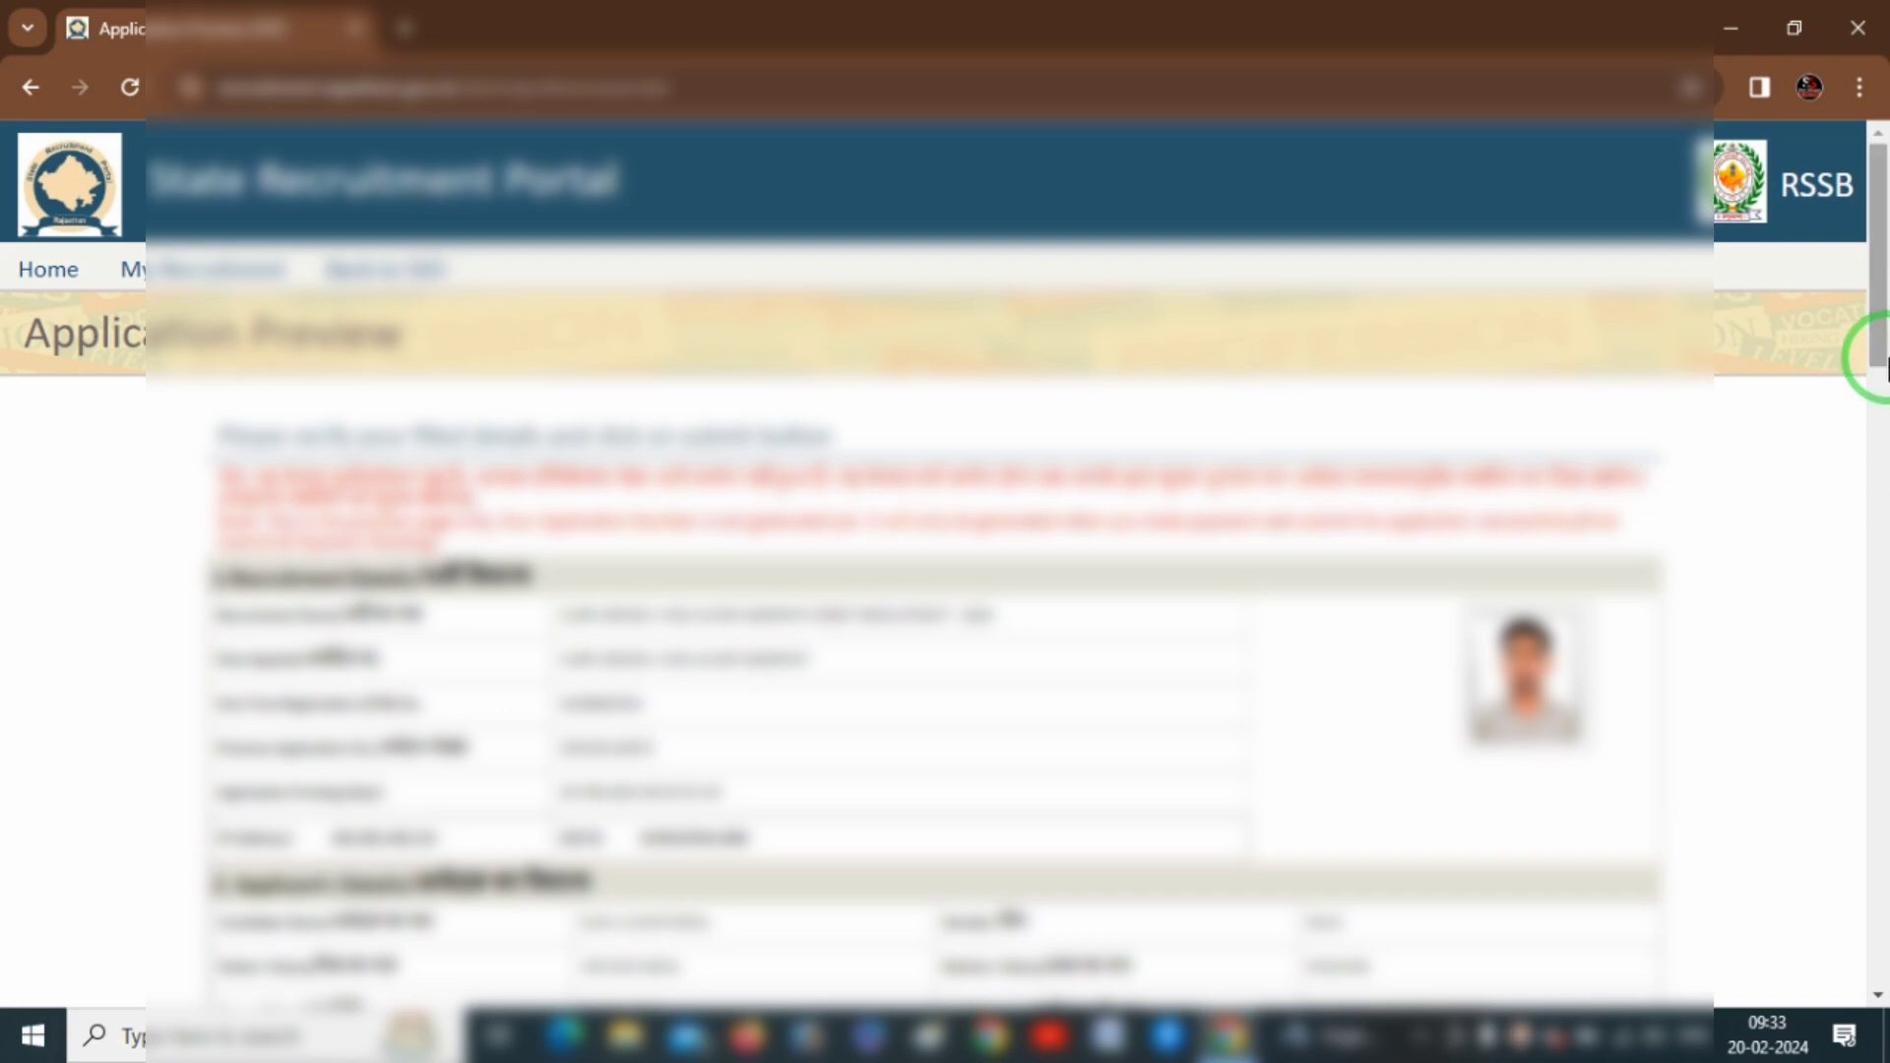
pyautogui.click(1880, 347)
pyautogui.moveTo(1881, 347); pyautogui.dragTo(1880, 945)
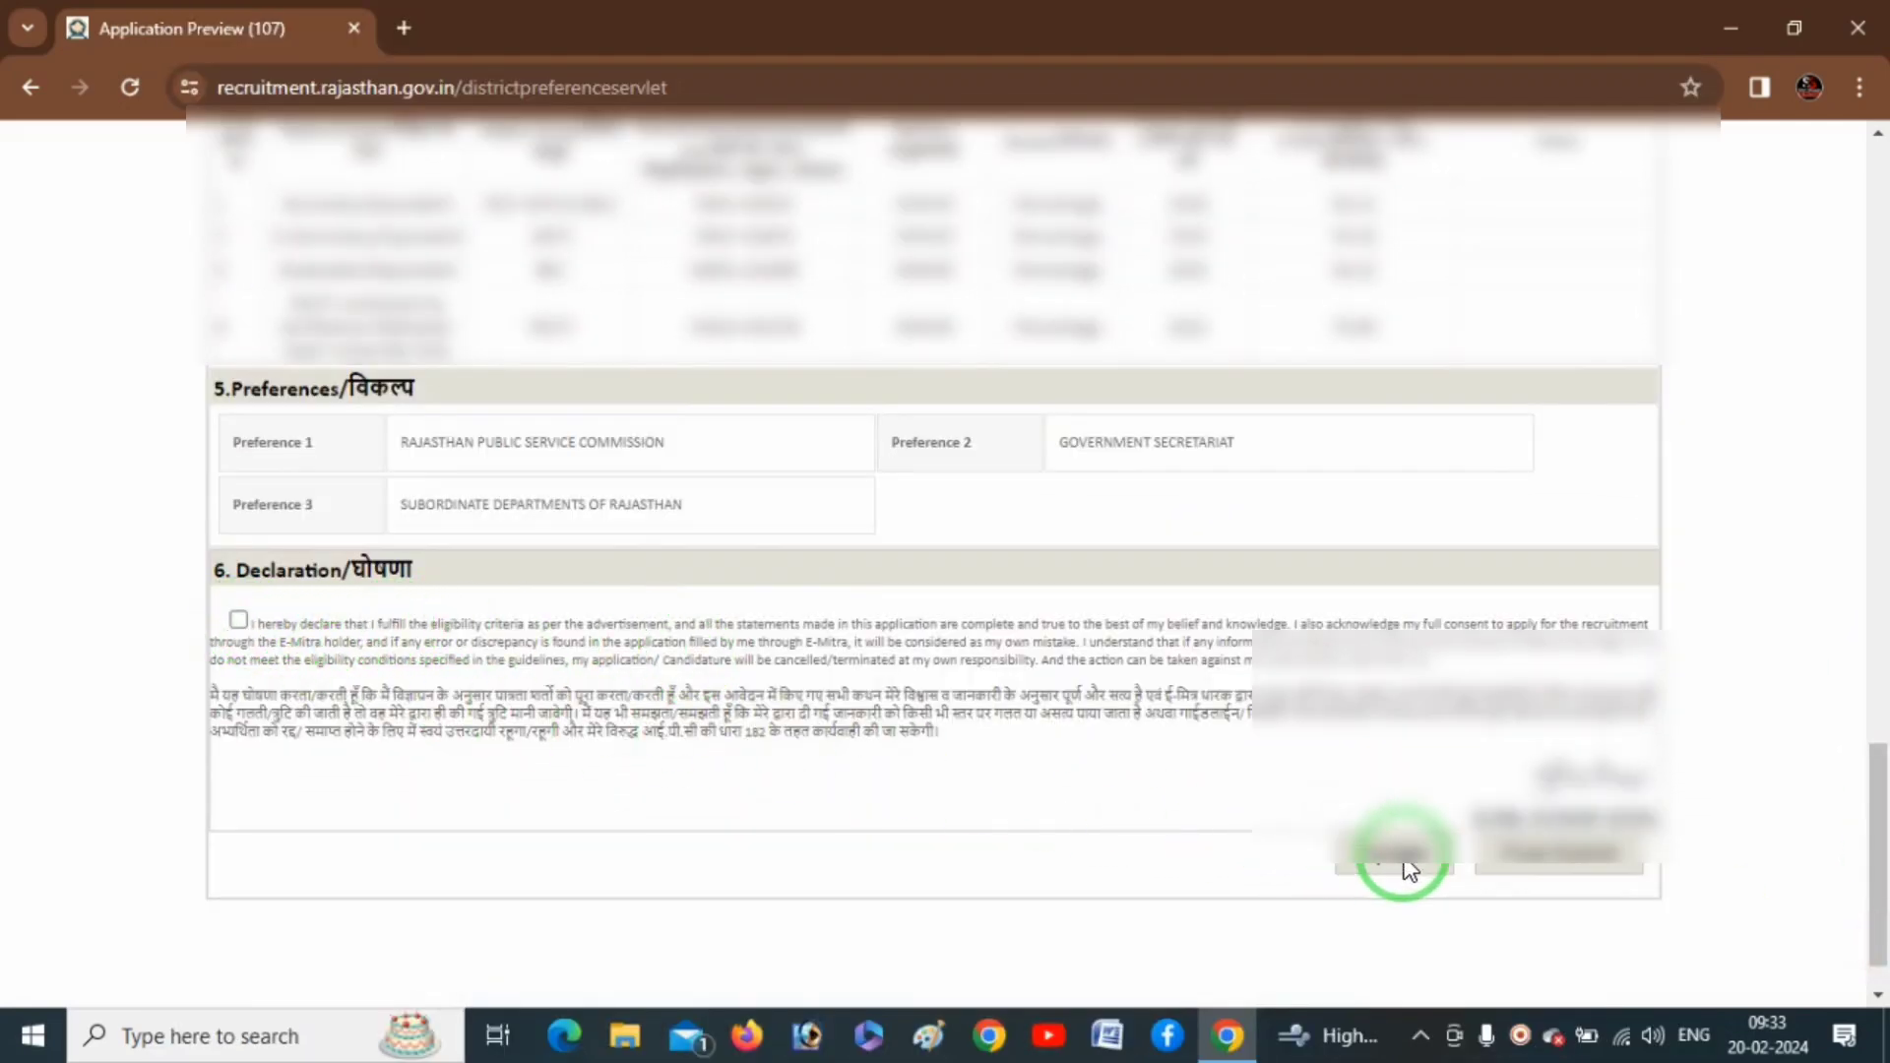
pyautogui.scroll(-1, 1412, 871)
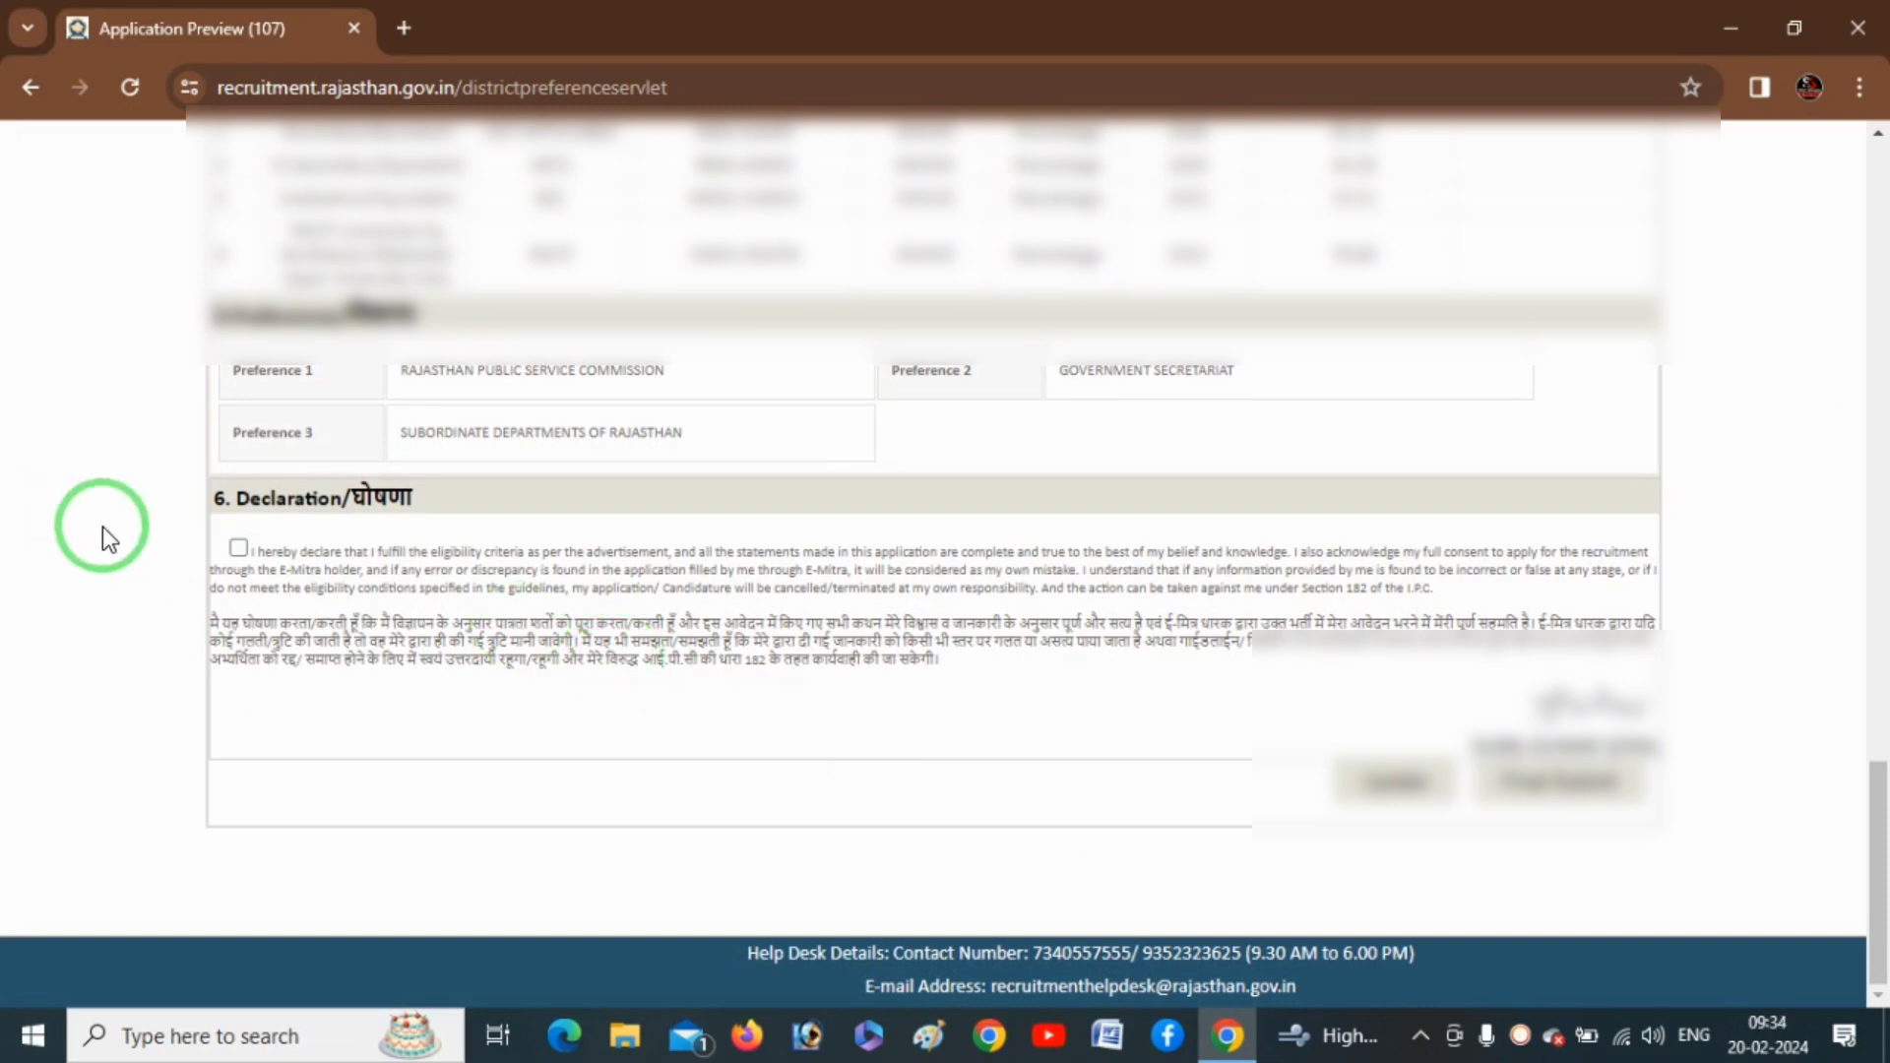
pyautogui.click(239, 548)
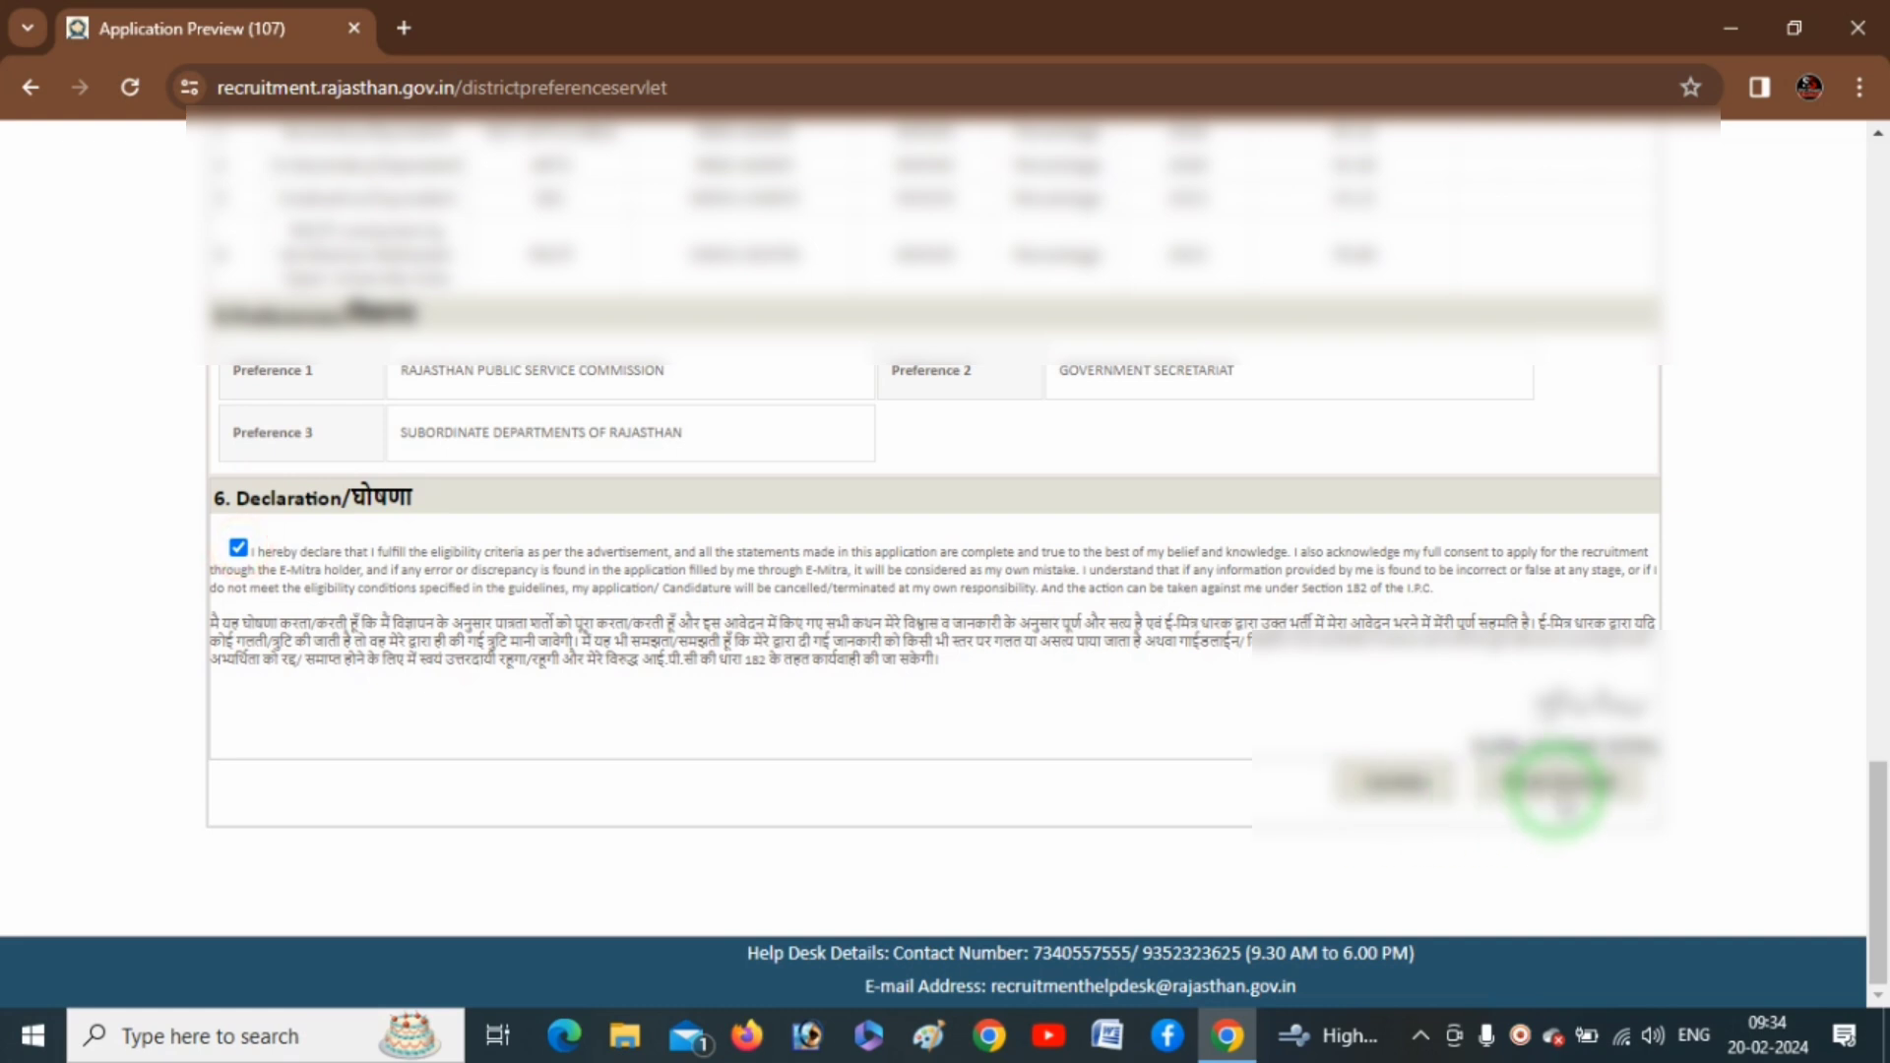